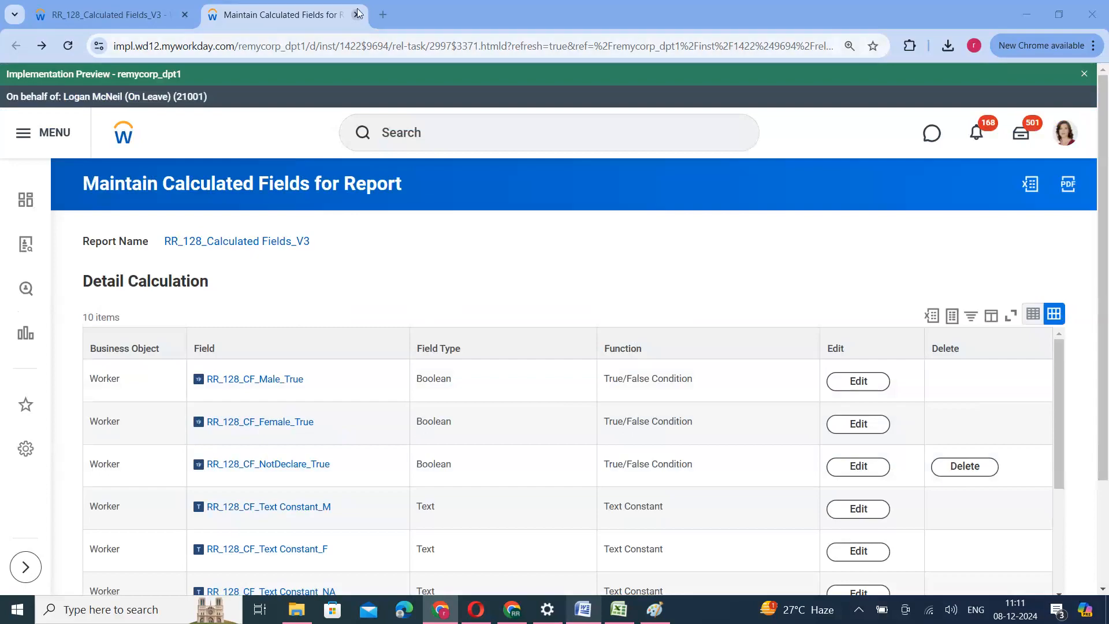
Copy the title of the RR_128_Calculated Fields_V3 report and open the Create Custom Report task.
left_click(357, 19)
right_click(255, 187)
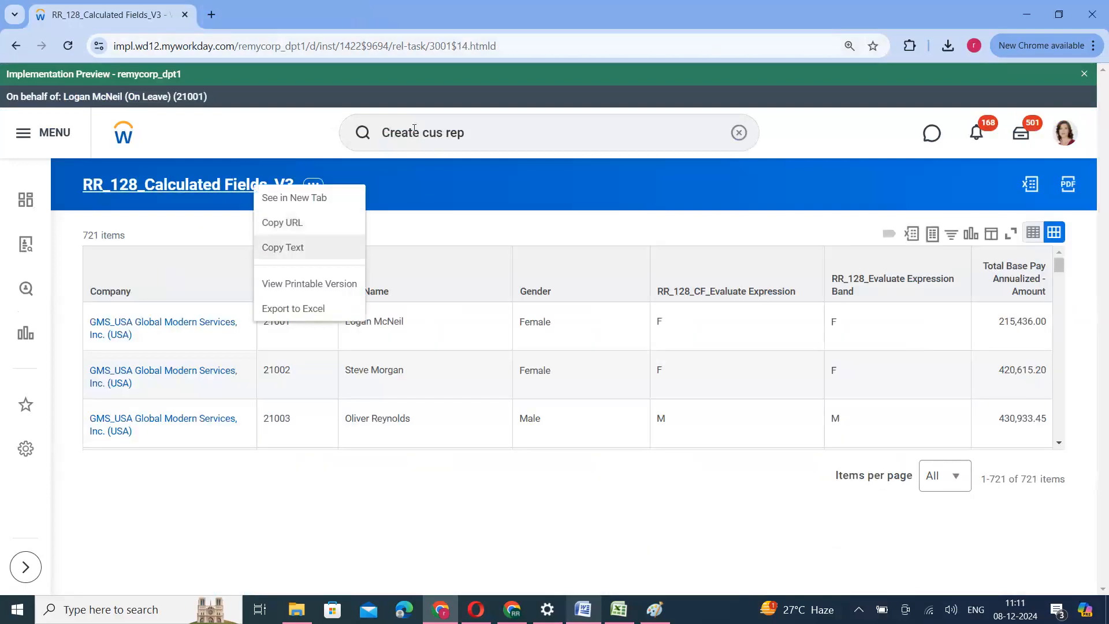
left_click(289, 248)
left_click(482, 133)
key("BackSpace")
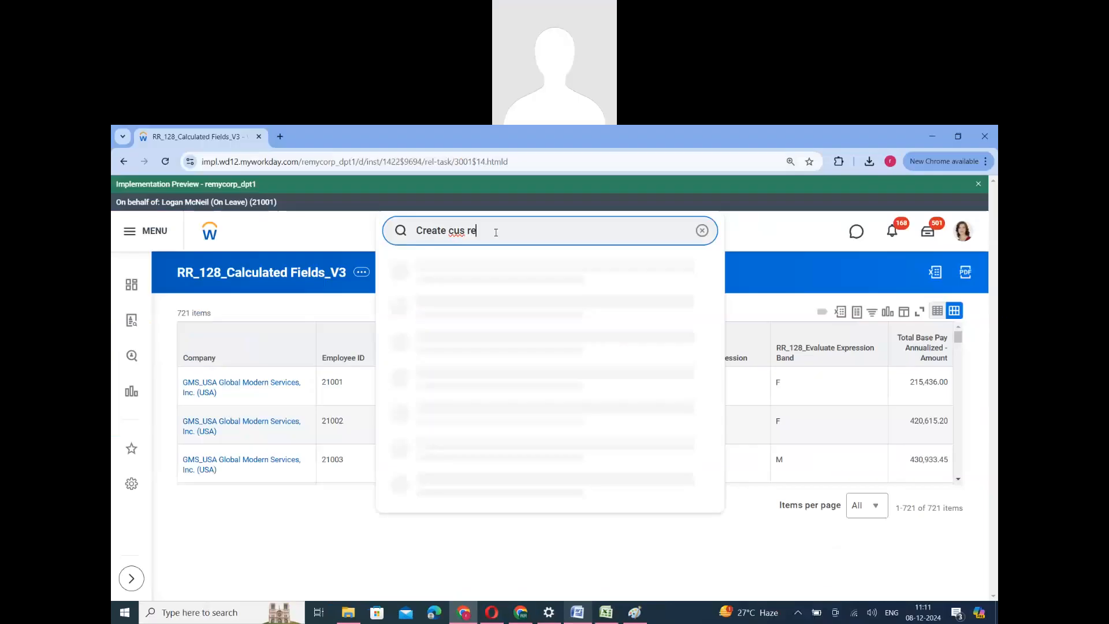
left_click(463, 185)
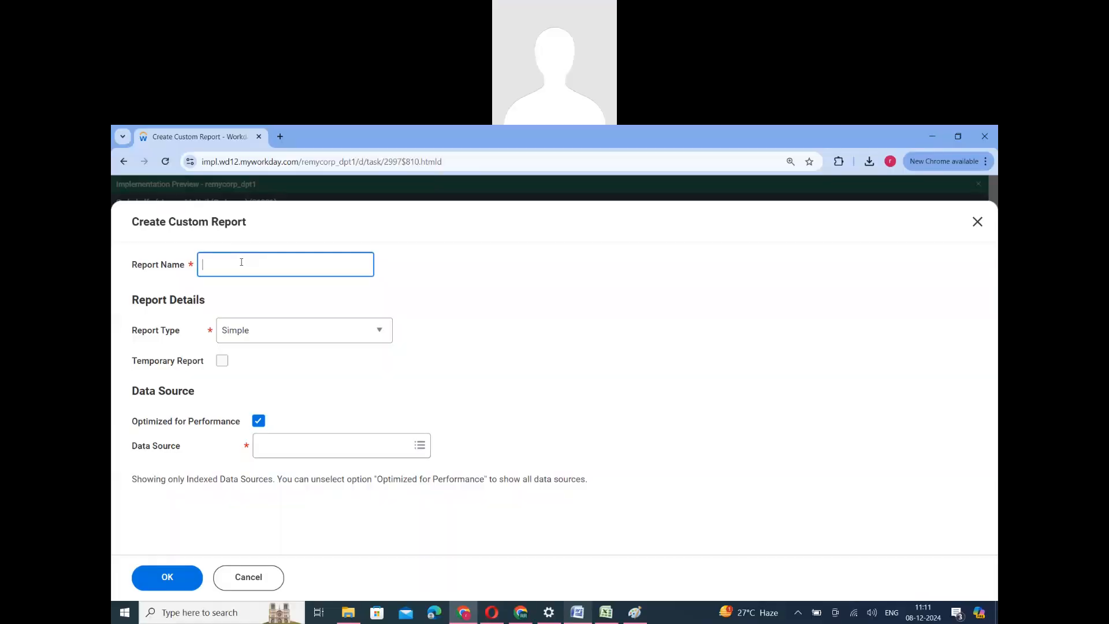
Create the Advanced report RR_128_Calculated Fields_V4 on the All Active and Terminated Workers data source, with Optimized for Performance off.
type("RR_128_Calculated Fields_V")
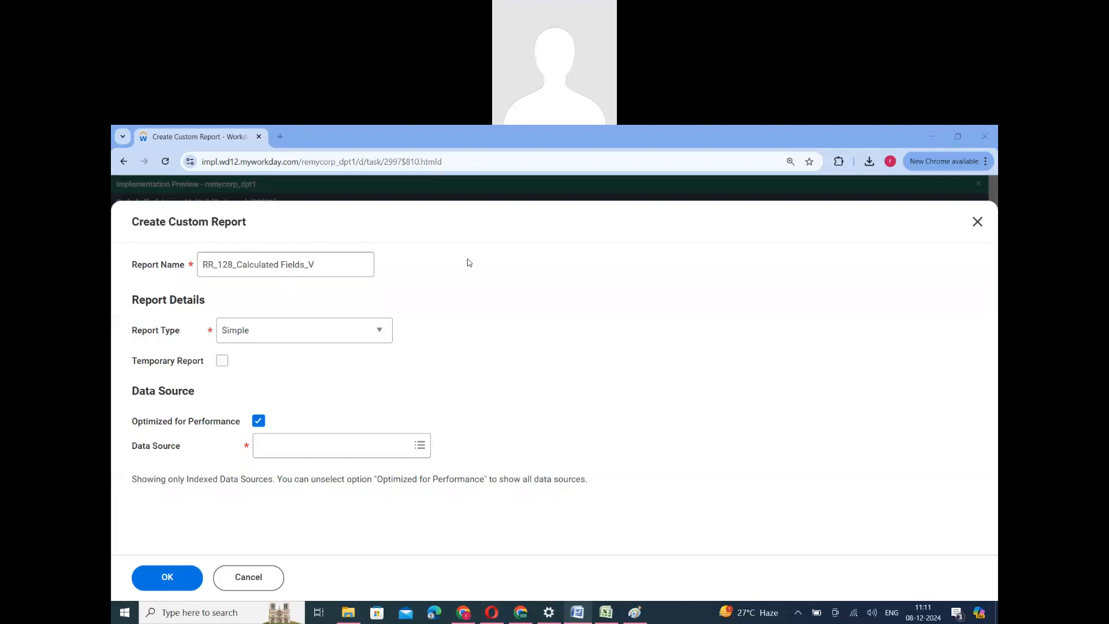
type("34")
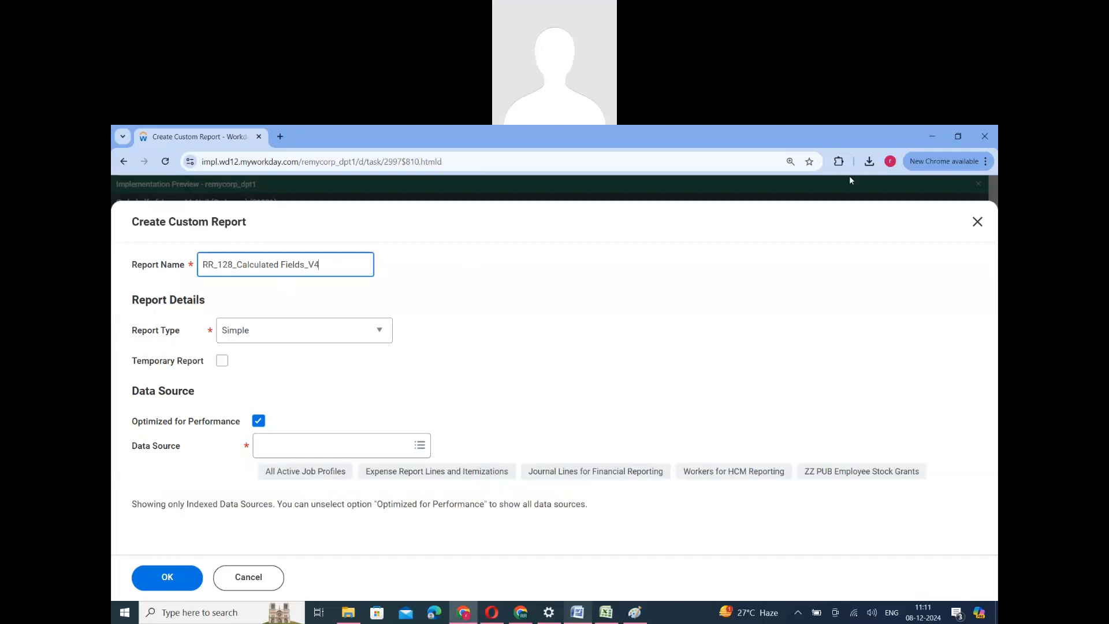
left_click(269, 331)
left_click(269, 331)
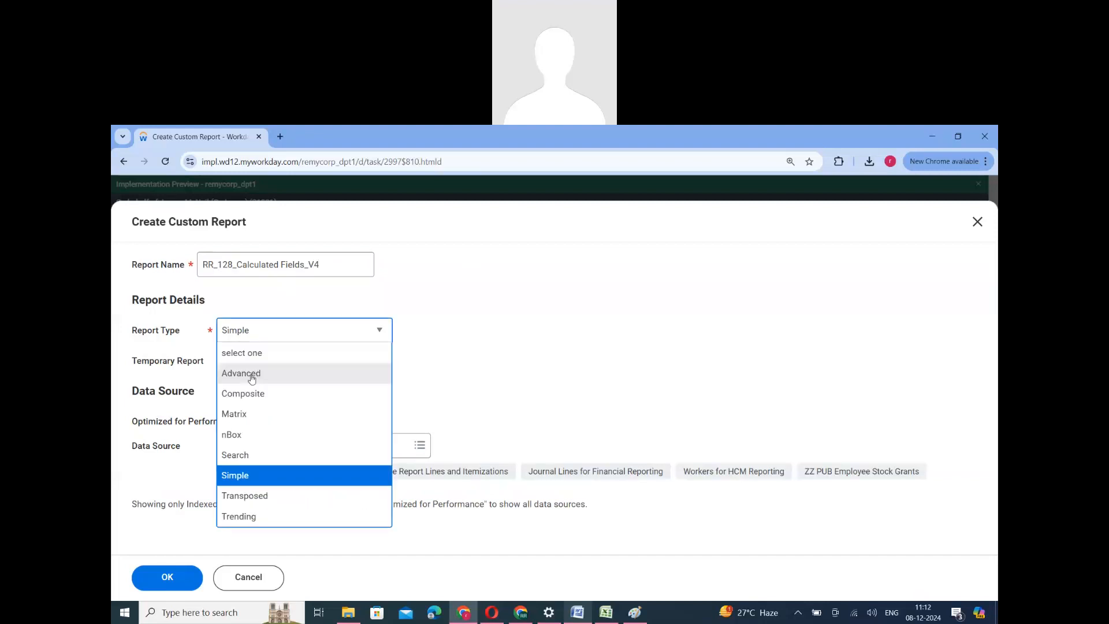
left_click(250, 375)
left_click(259, 422)
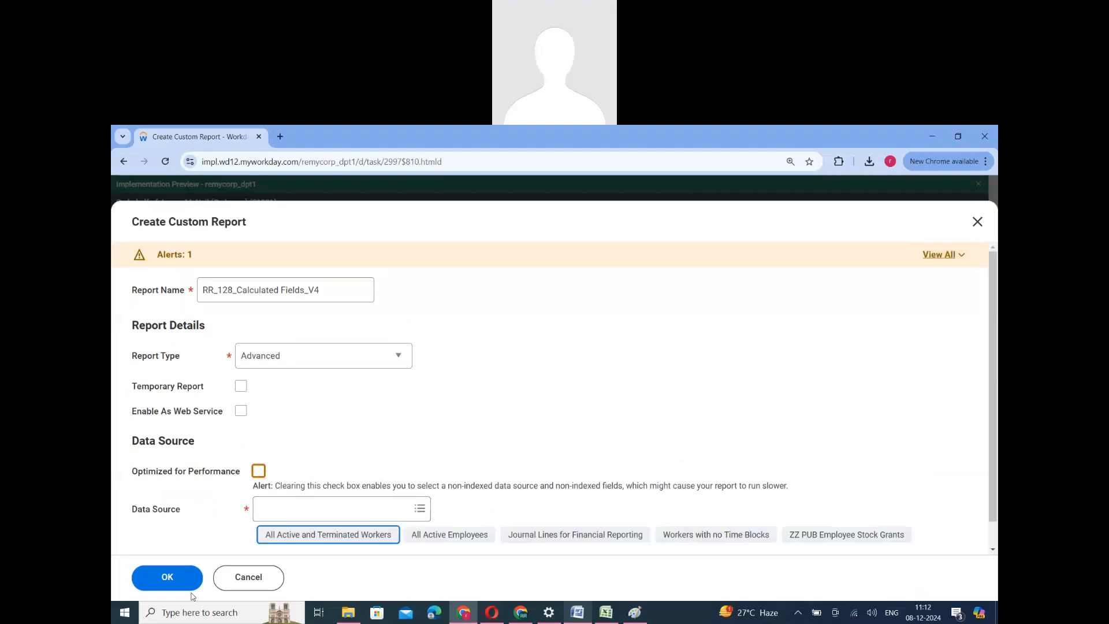
left_click(311, 536)
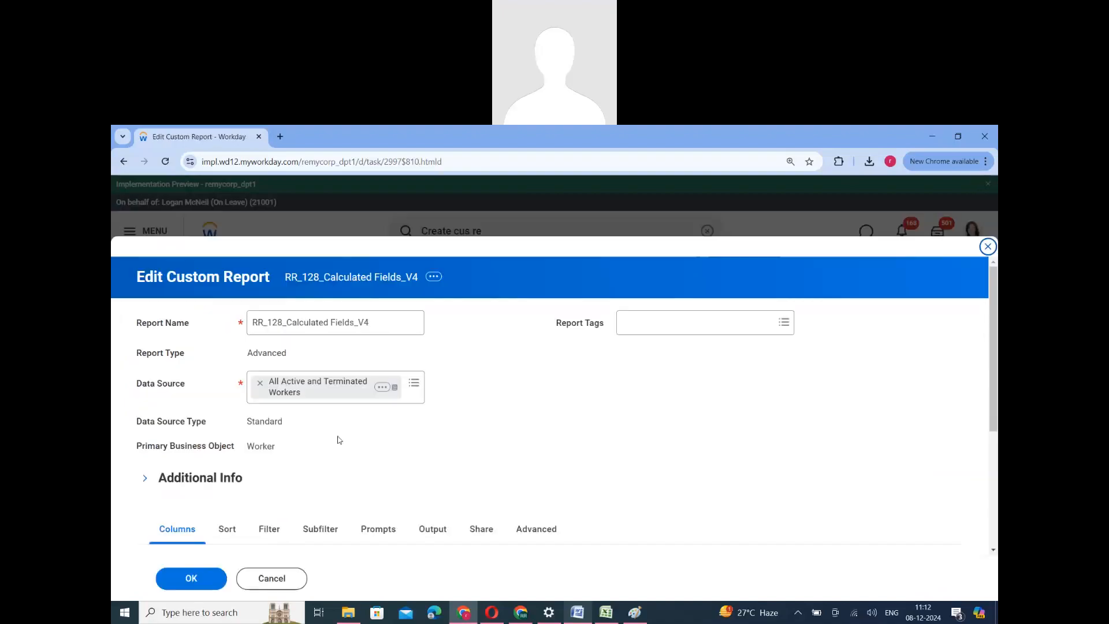
Add the Worker fields Company and Employee ID as the first two report columns.
scroll(375, 436, "down", 3)
left_click(423, 432)
type("Com")
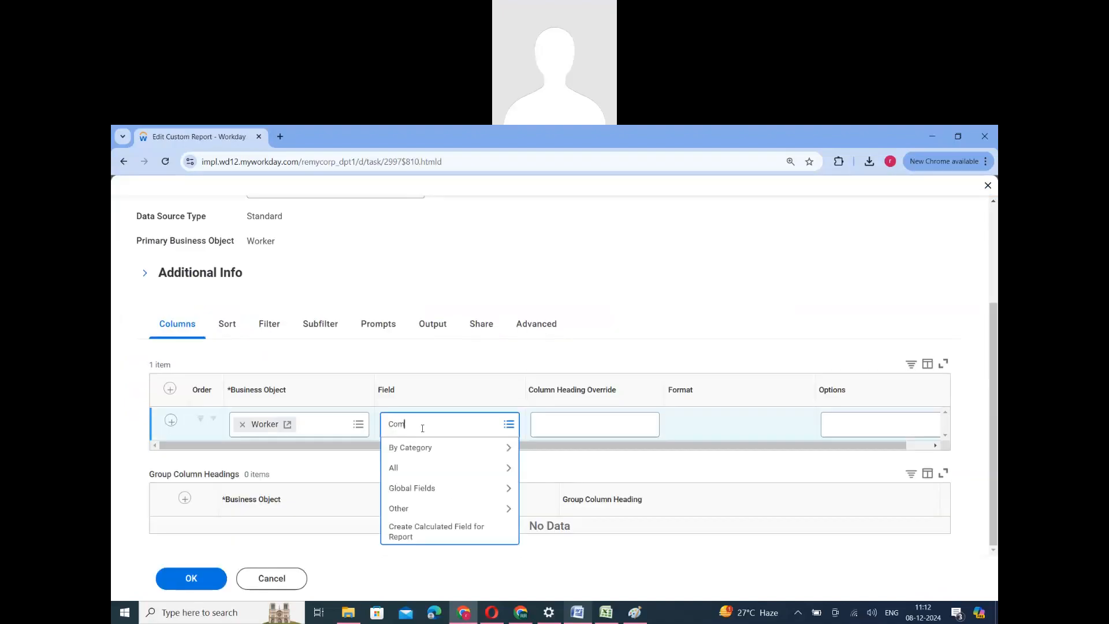
type("pany")
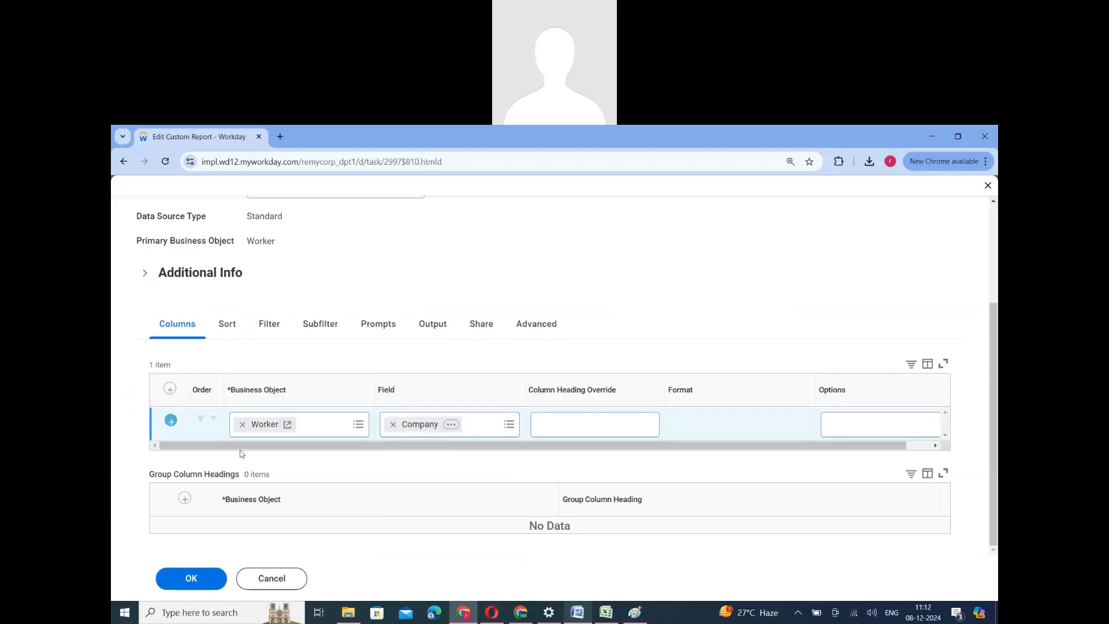
left_click(429, 449)
type("Em")
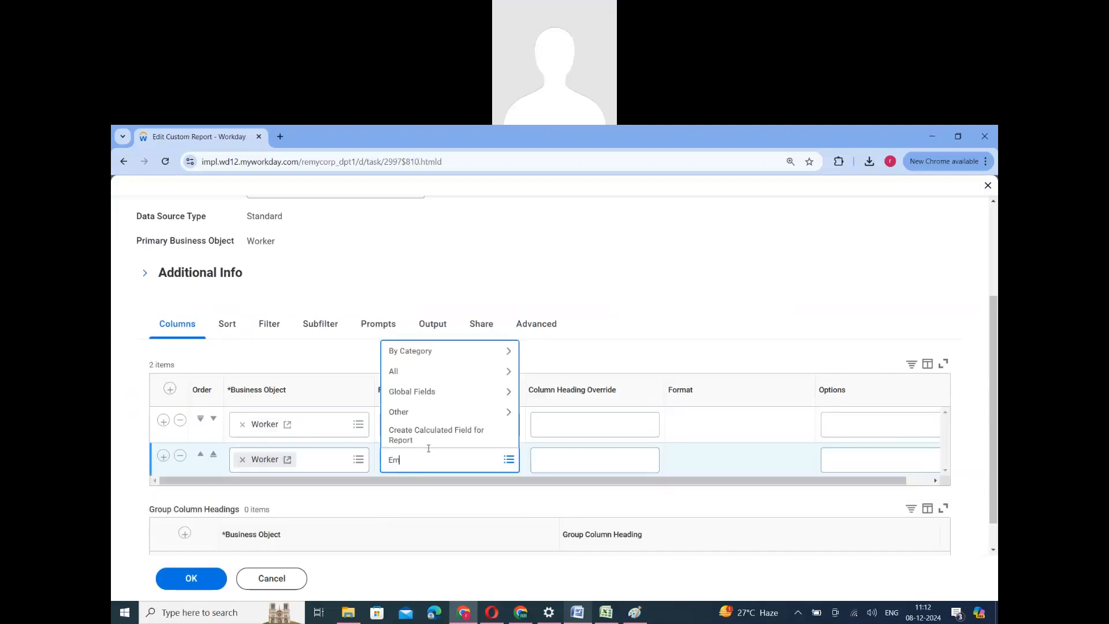
type("ployee ID")
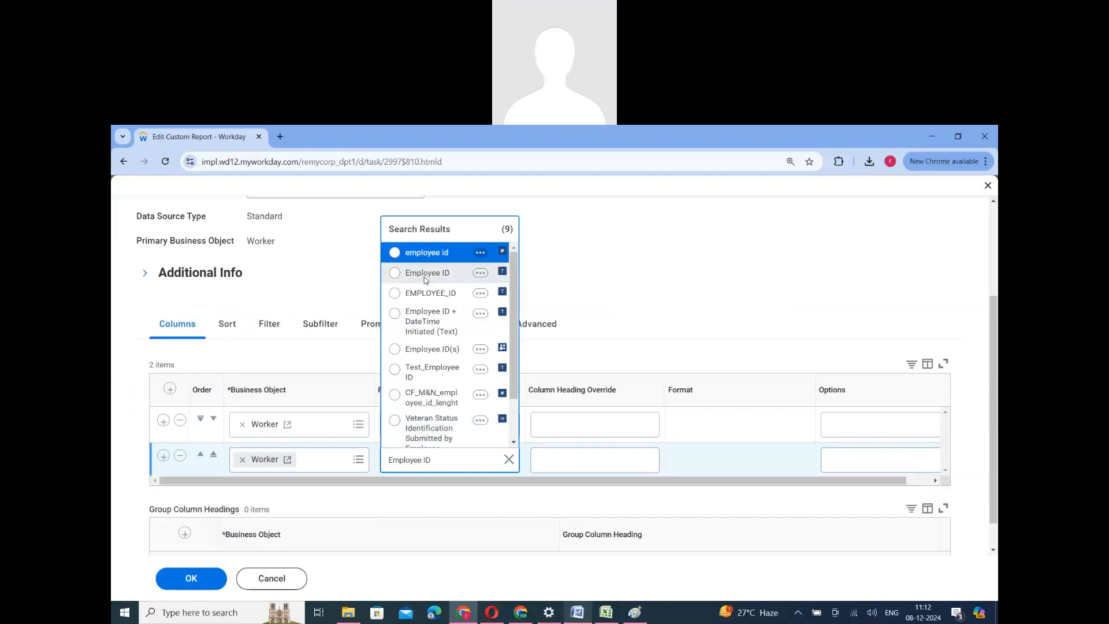
left_click(424, 276)
Add a third report column with the Worker field Full Name.
left_click(163, 455)
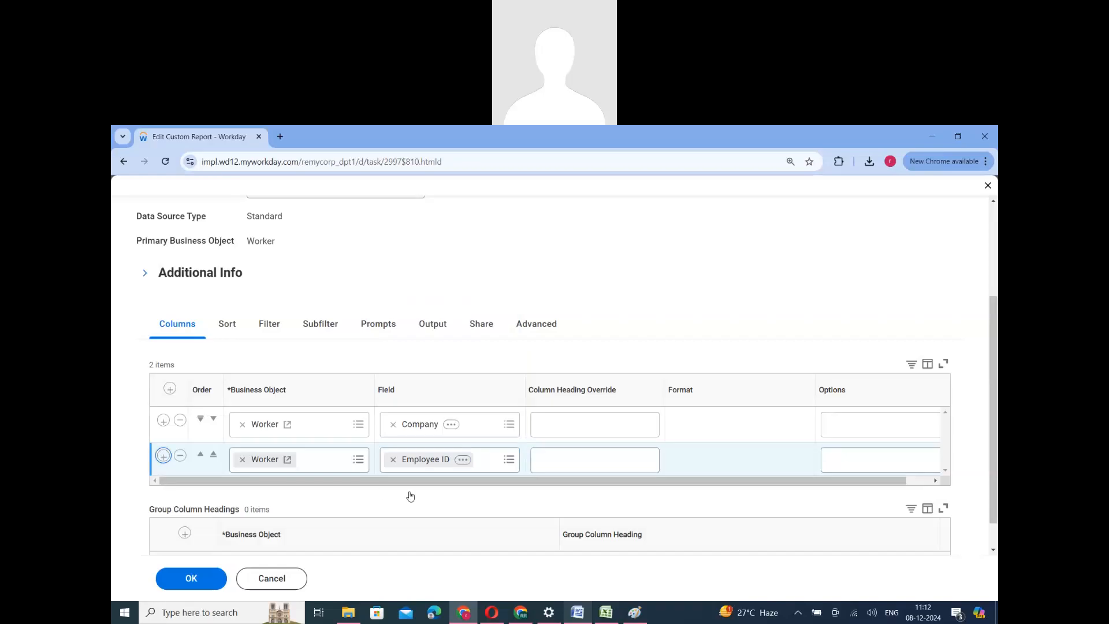
left_click(410, 491)
type("Full ")
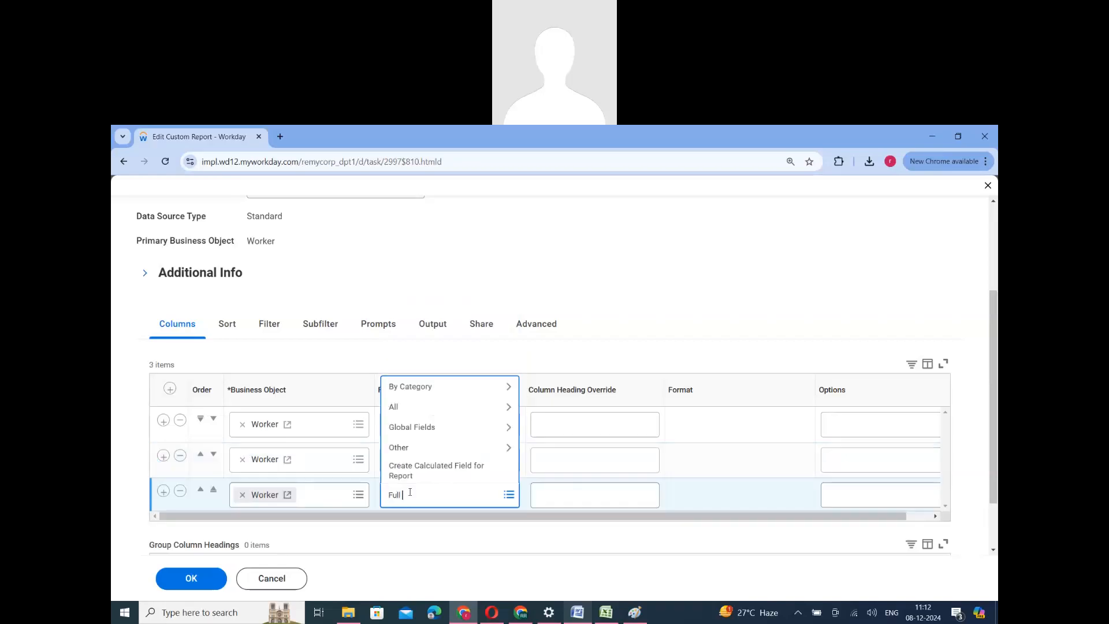
type("Name")
key("Return")
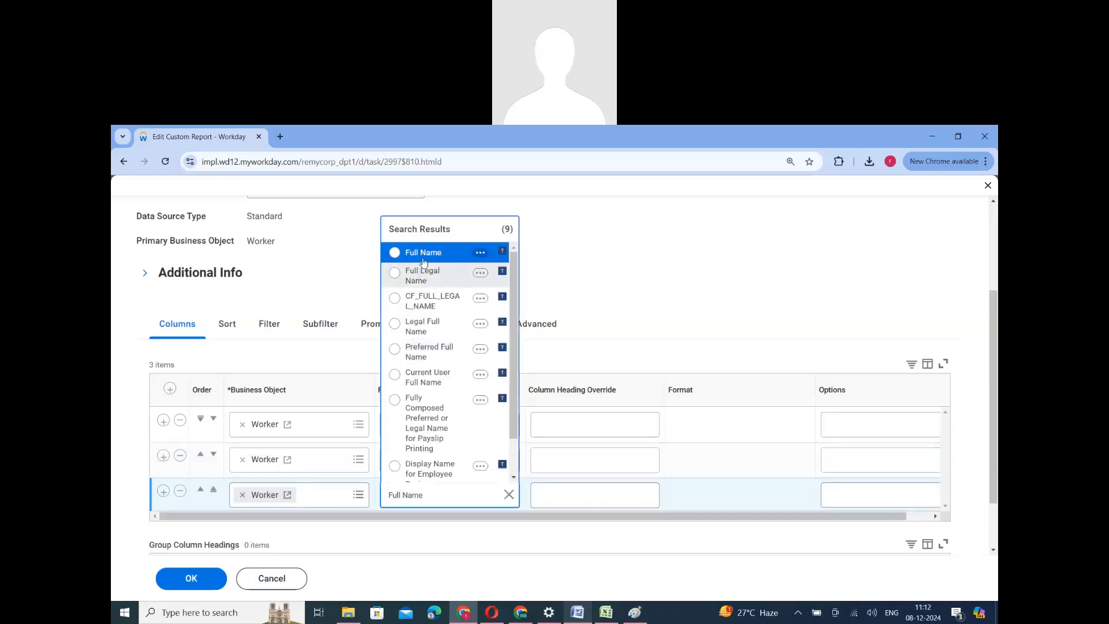
left_click(424, 260)
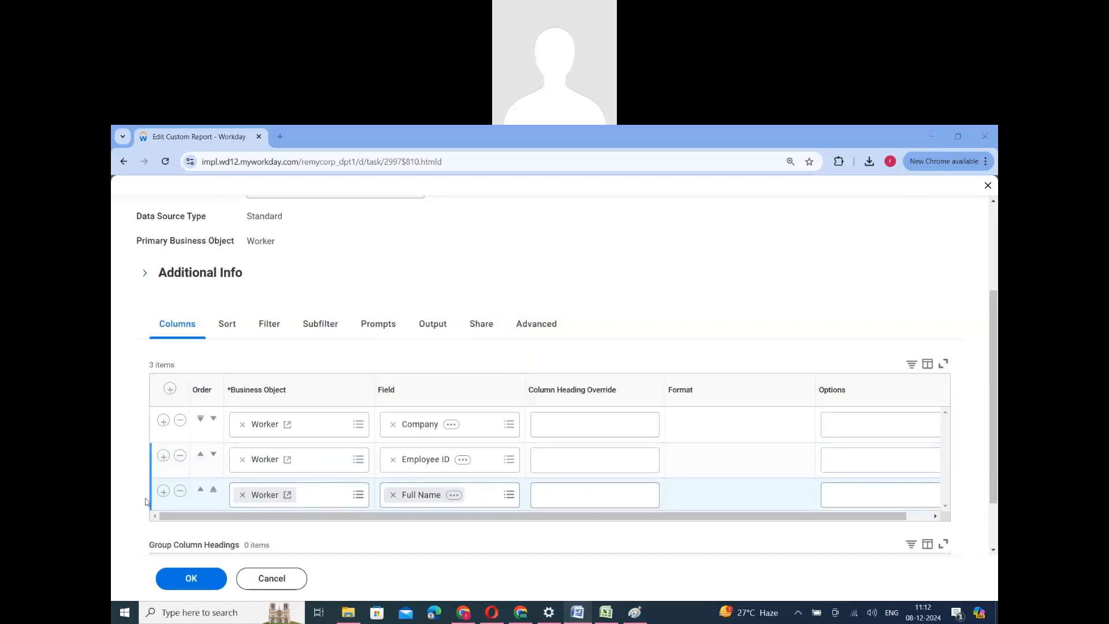
Add a fourth report column with the Worker field Hire Date.
left_click(163, 491)
left_click(437, 523)
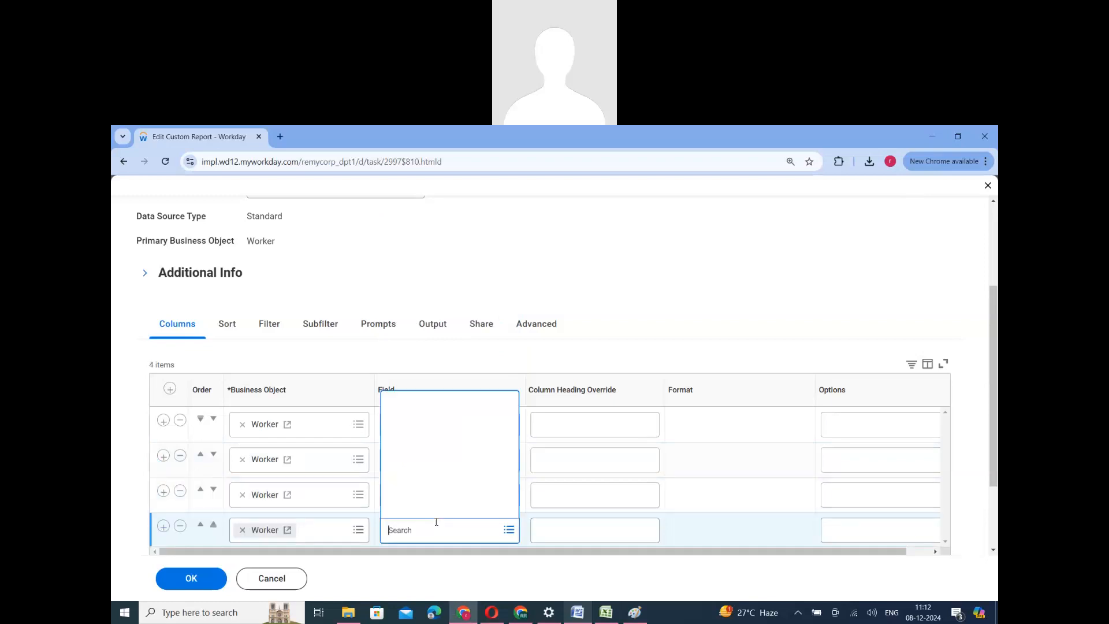
type("Hire date")
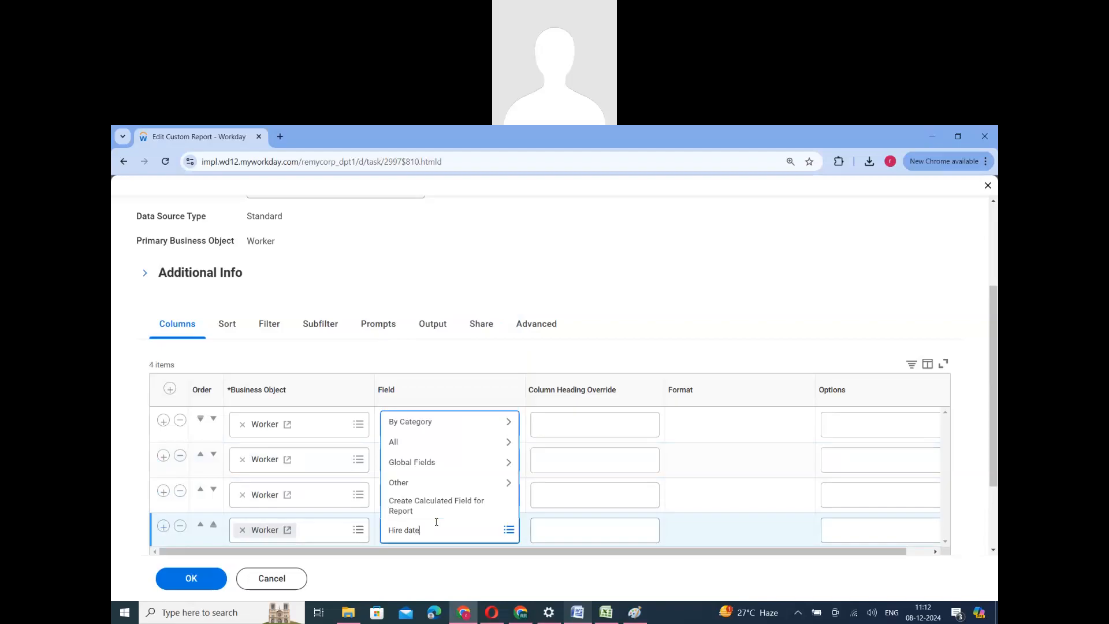
key("Return")
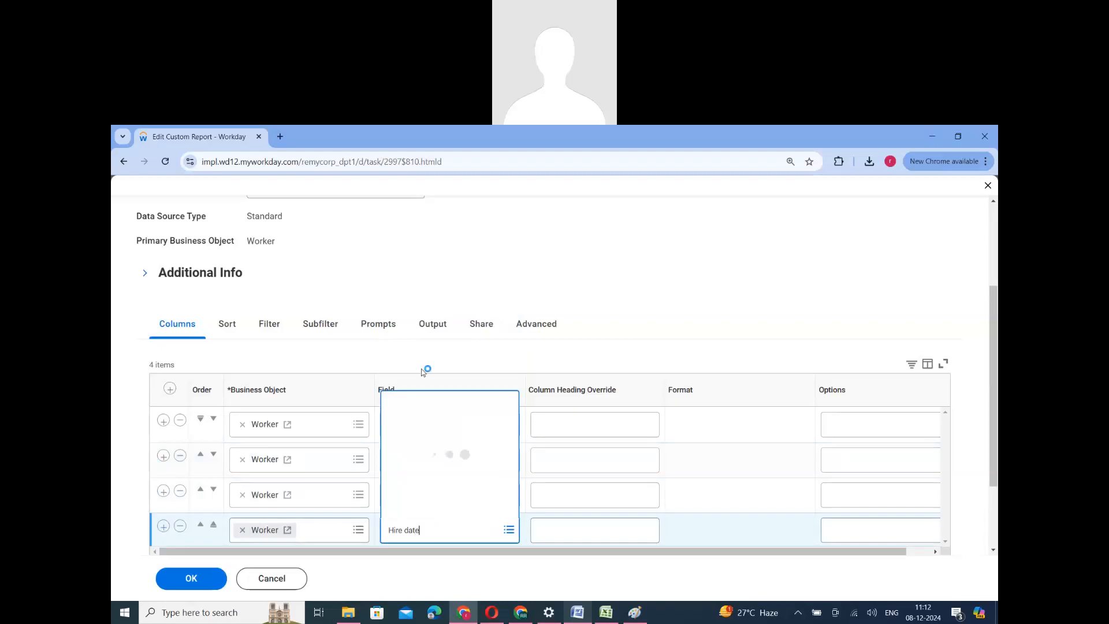
left_click(418, 292)
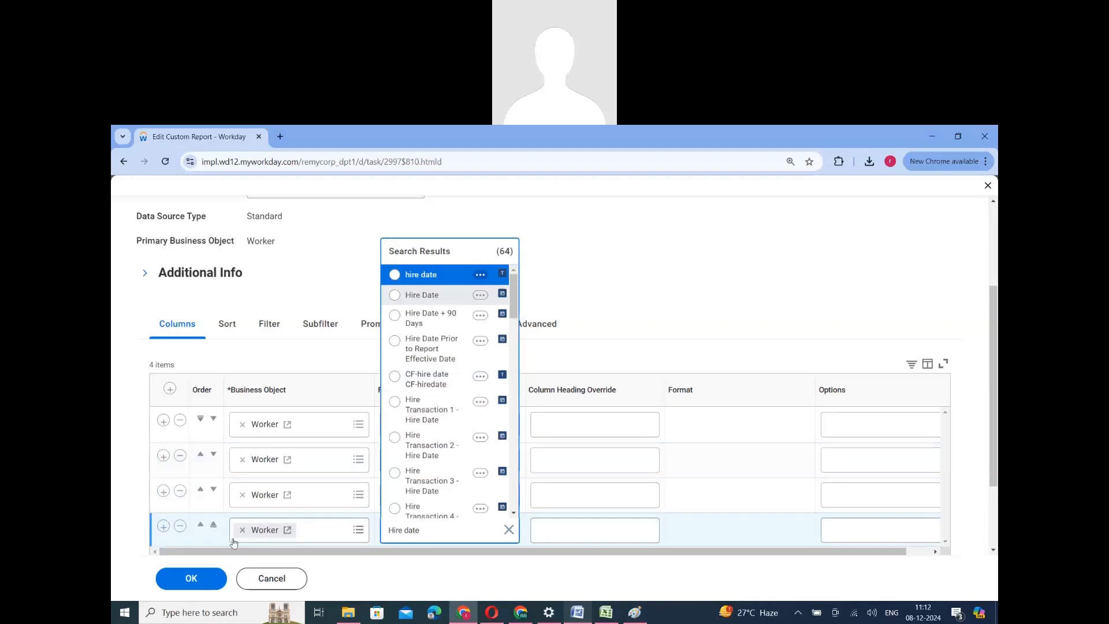
Add a fifth report column with the Worker field Total Base Pay Annualized - Amount.
left_click(163, 526)
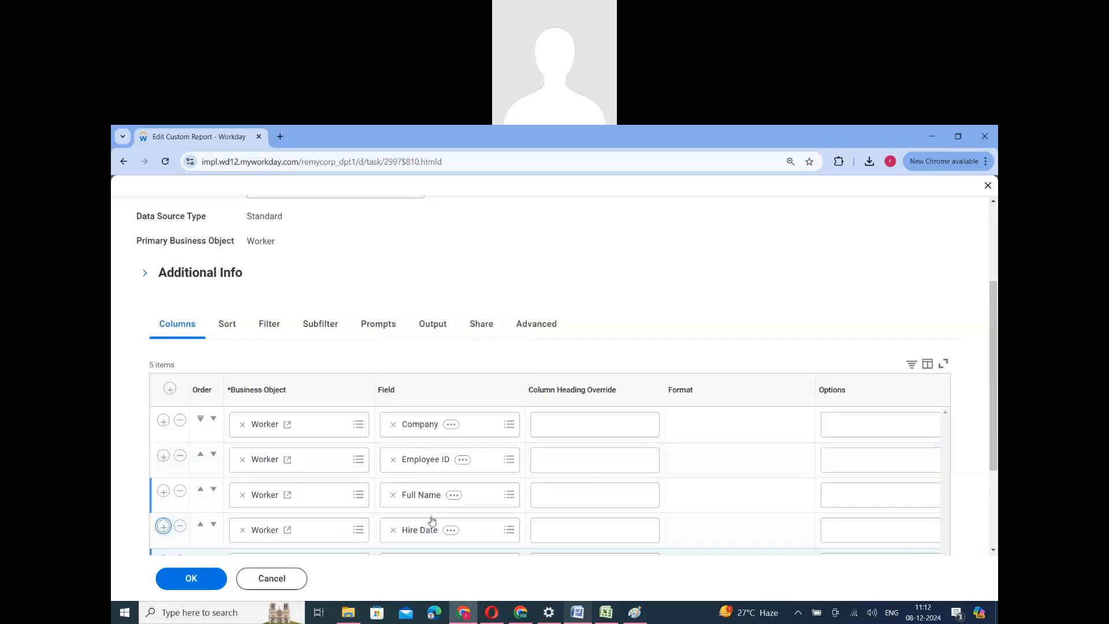
scroll(429, 485, "down", 2)
left_click(421, 426)
type("T")
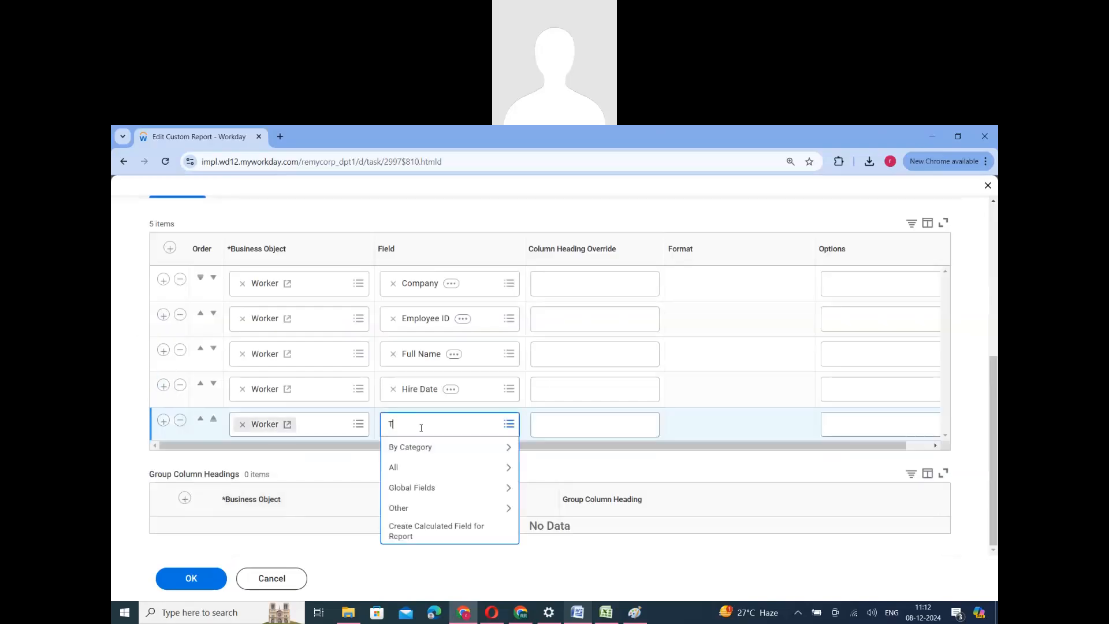
type("otal anua")
left_click(436, 475)
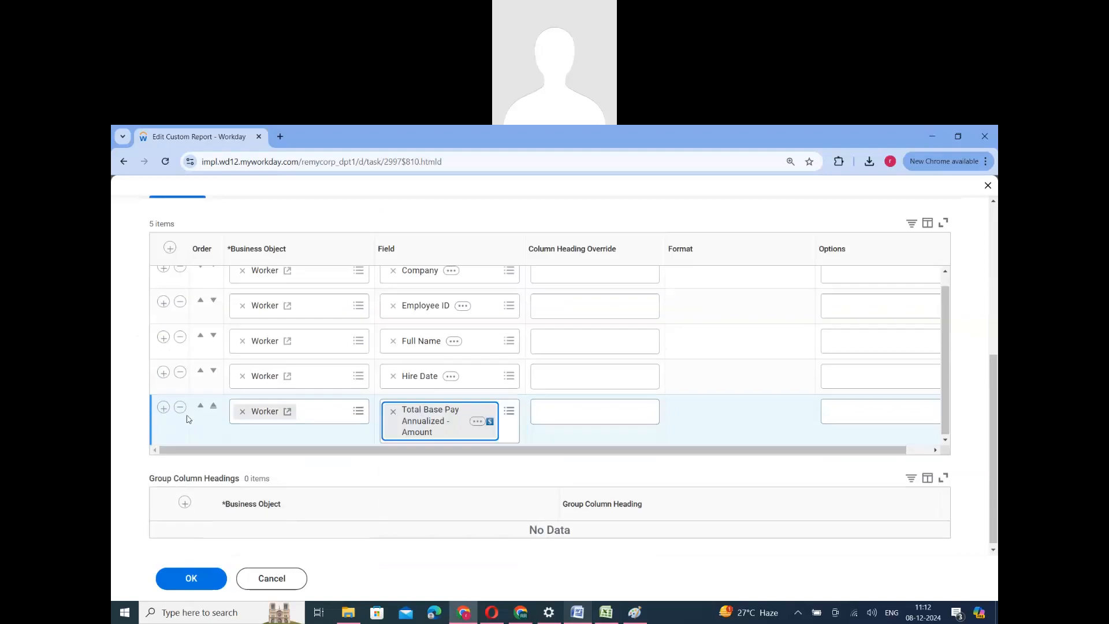
Add a sixth report column with the business object Dependents and the field Dependent.
left_click(163, 409)
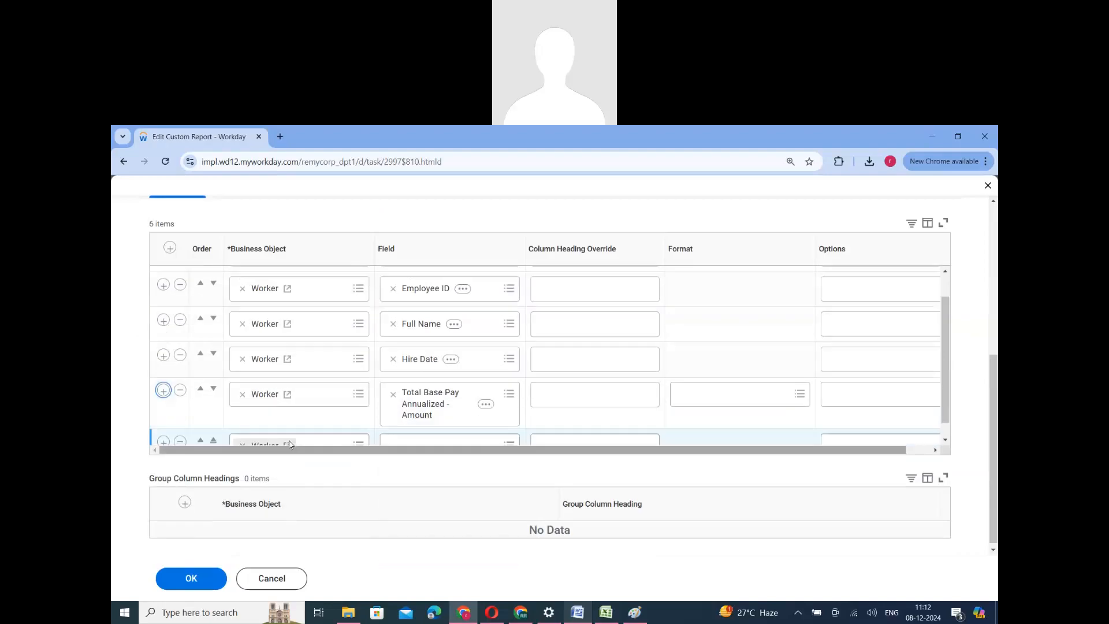
left_click(401, 429)
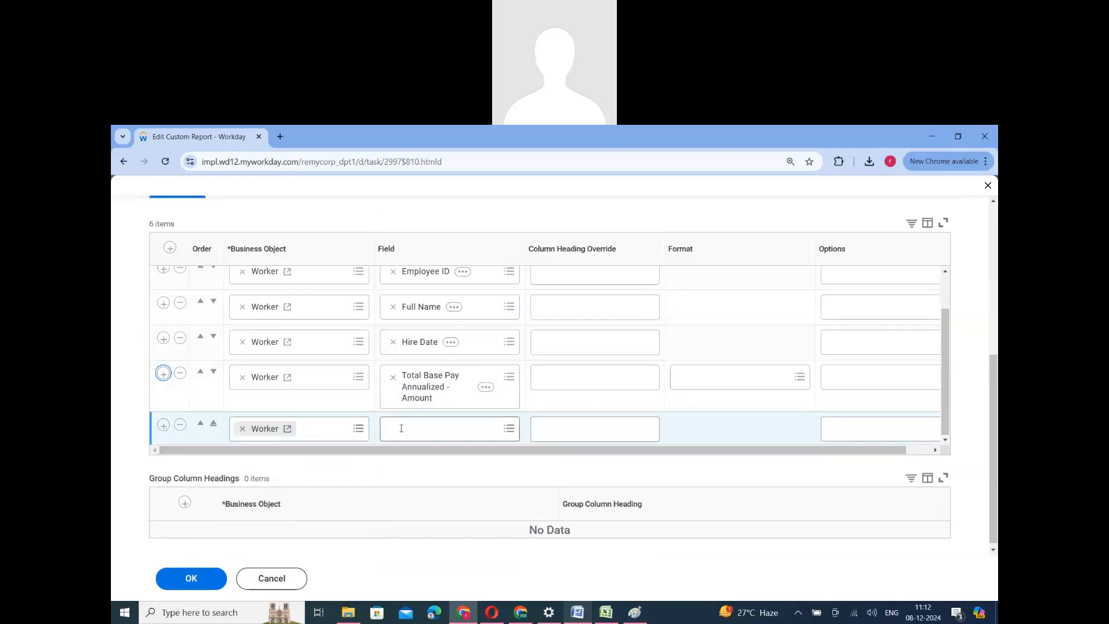
left_click(243, 429)
type("dependent")
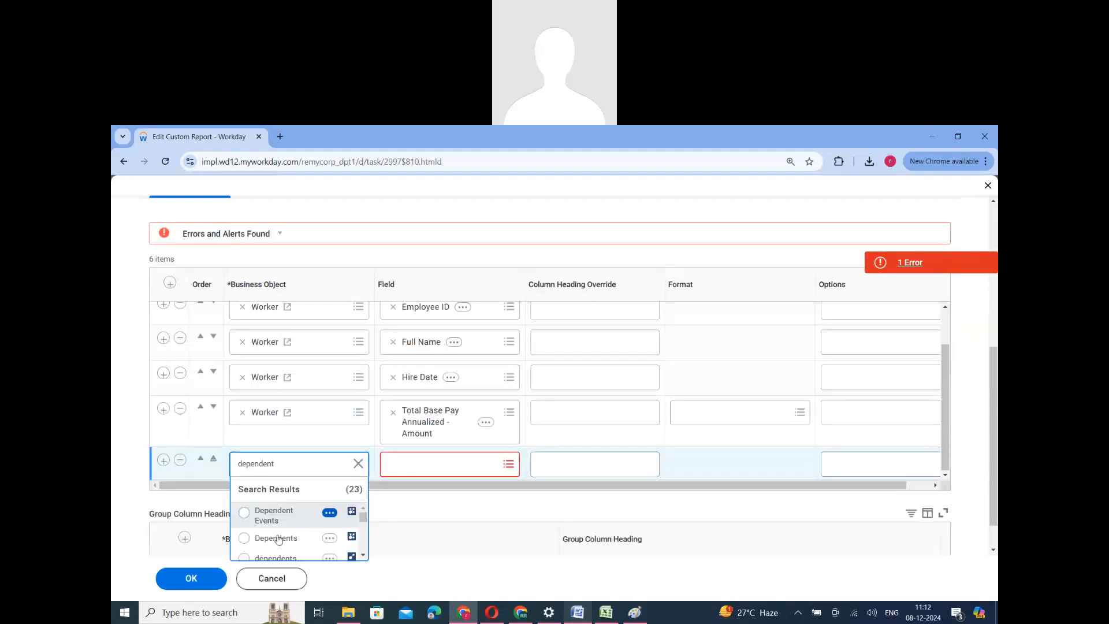
left_click(257, 516)
left_click(395, 459)
type("d")
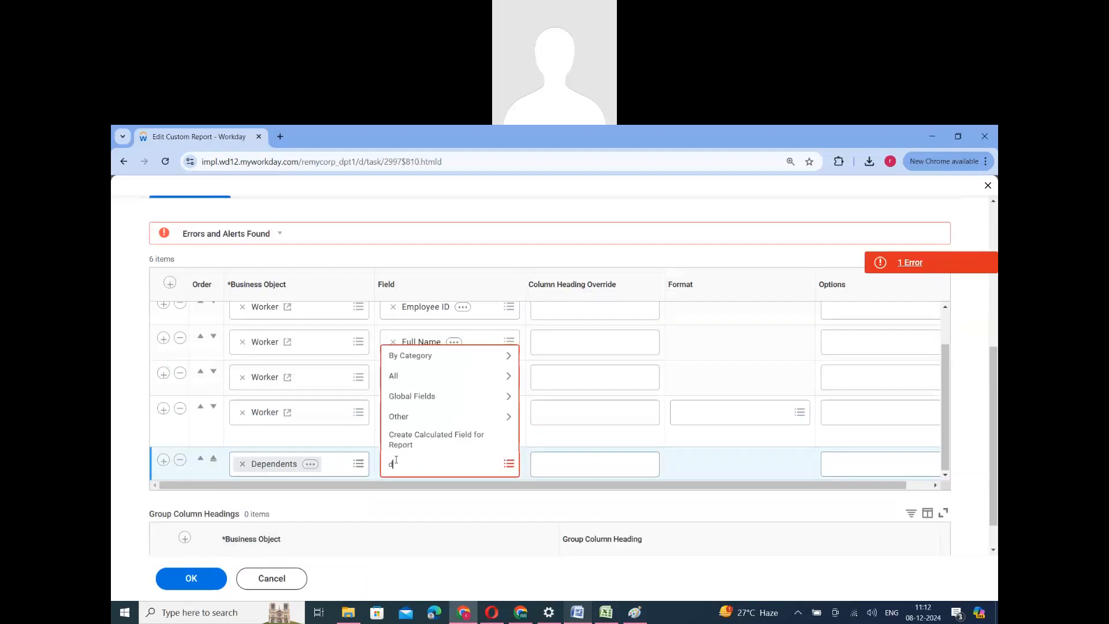
type("ependent")
key("Return")
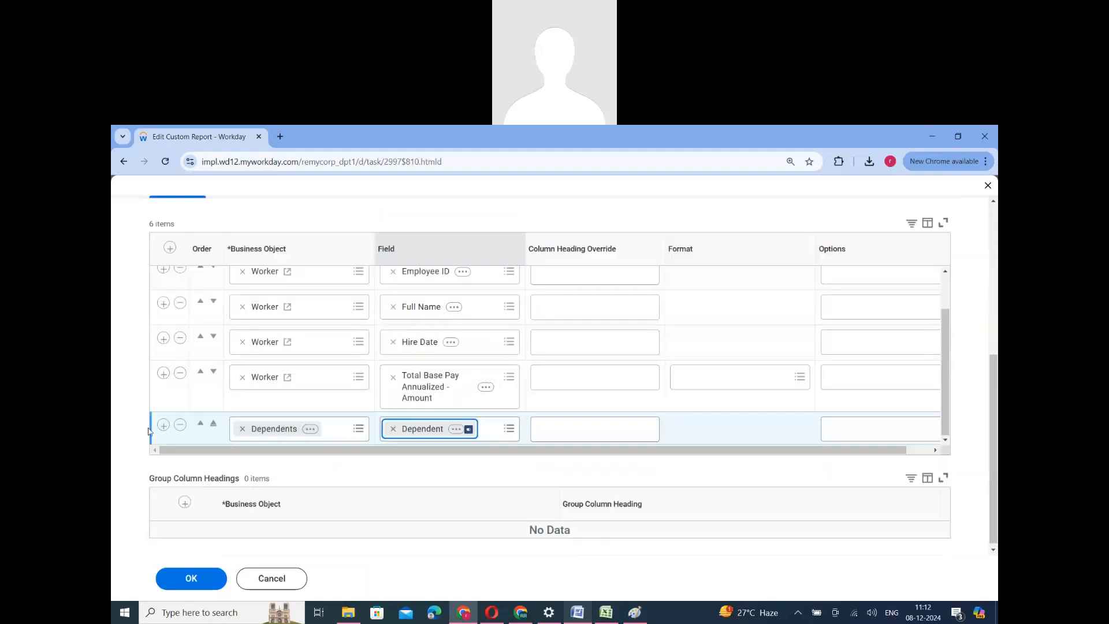
Add a seventh report column with the Dependents field Relationship.
left_click(163, 428)
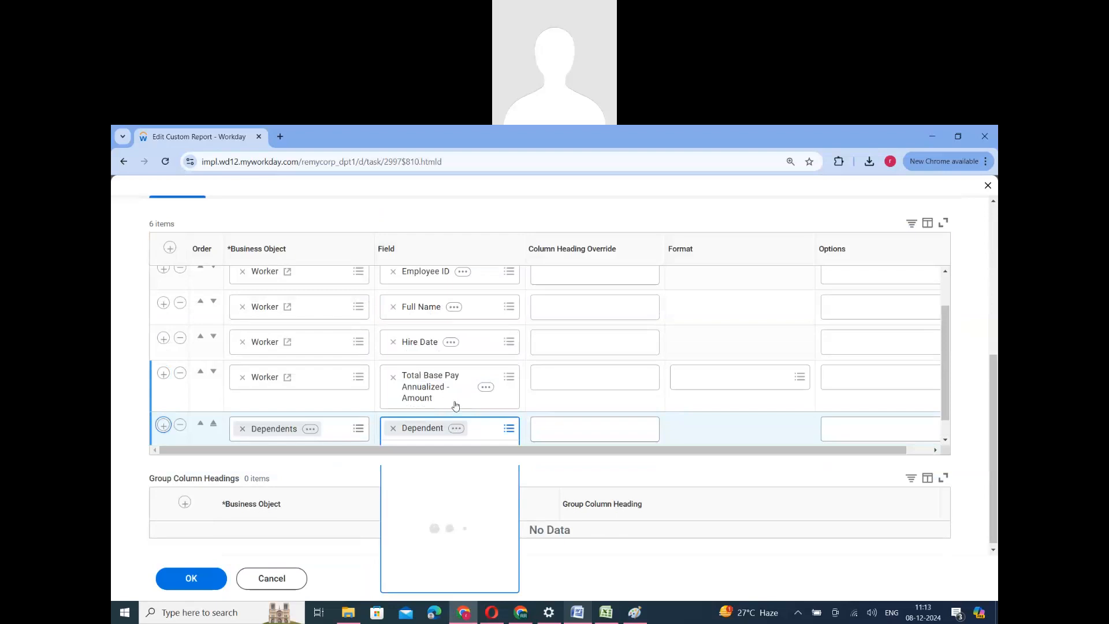
left_click(443, 438)
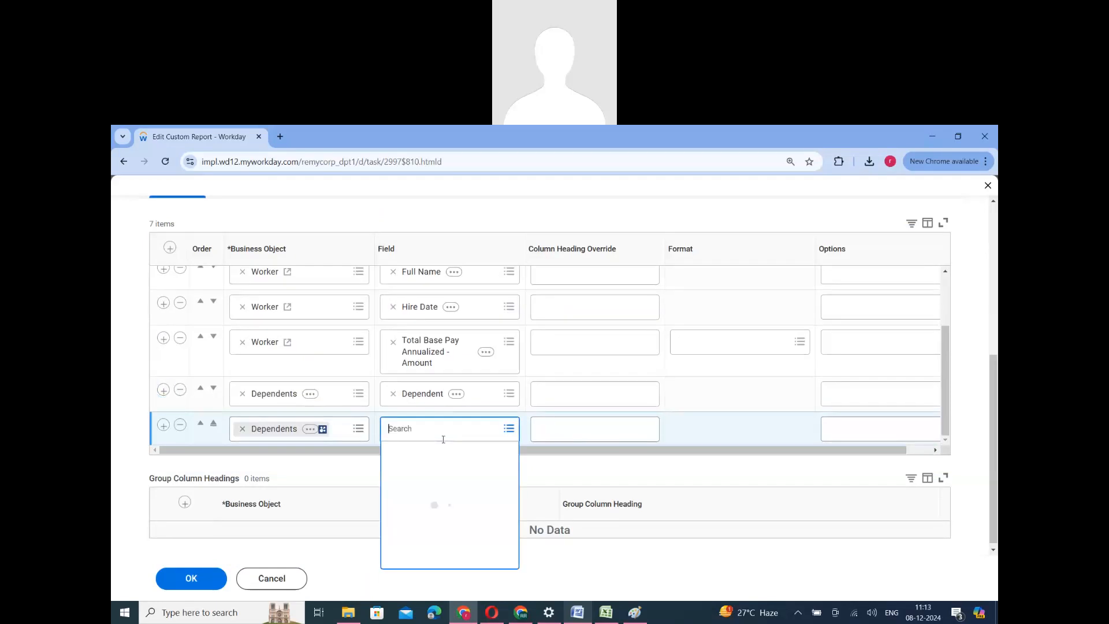
type("relationsh")
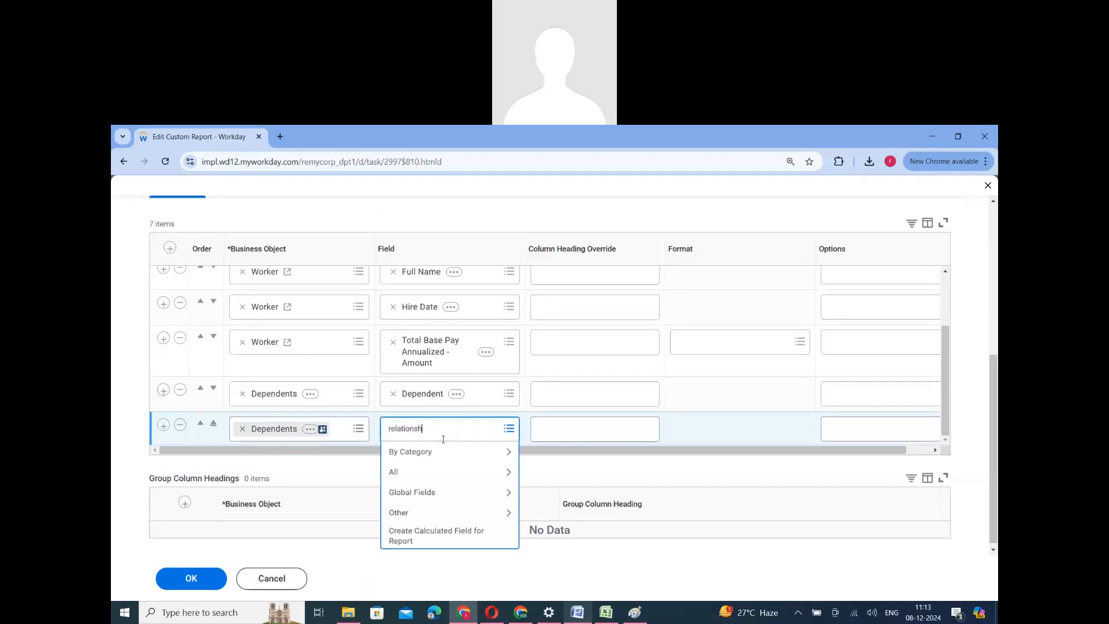
type("ip")
key("Return")
left_click(434, 476)
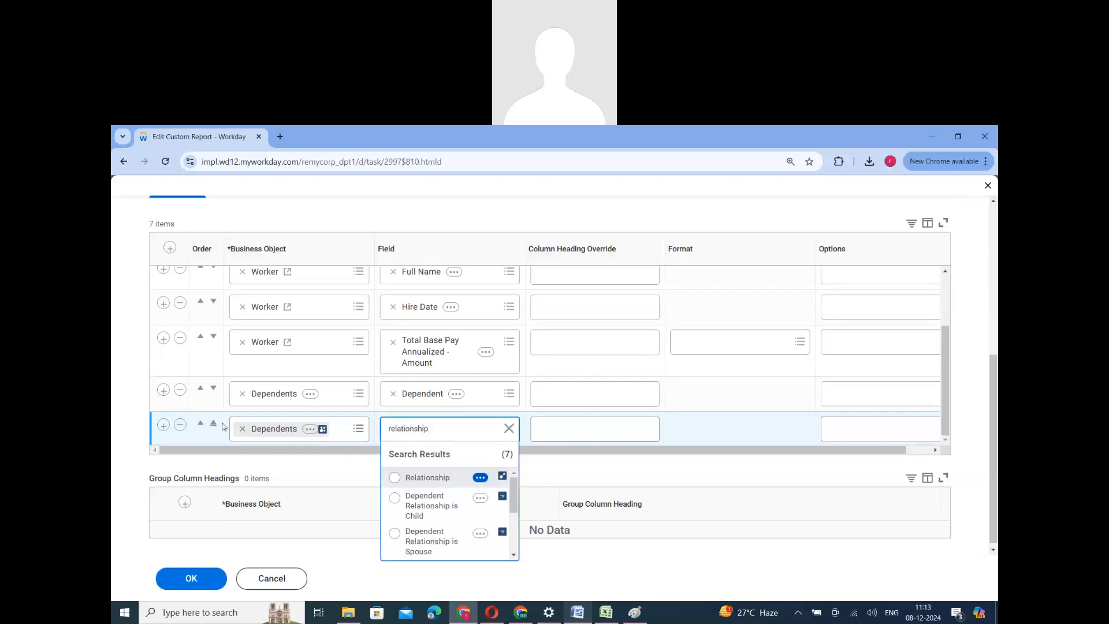
Add an eighth report column with the Dependents field Age, then save the report definition and run it.
left_click(163, 425)
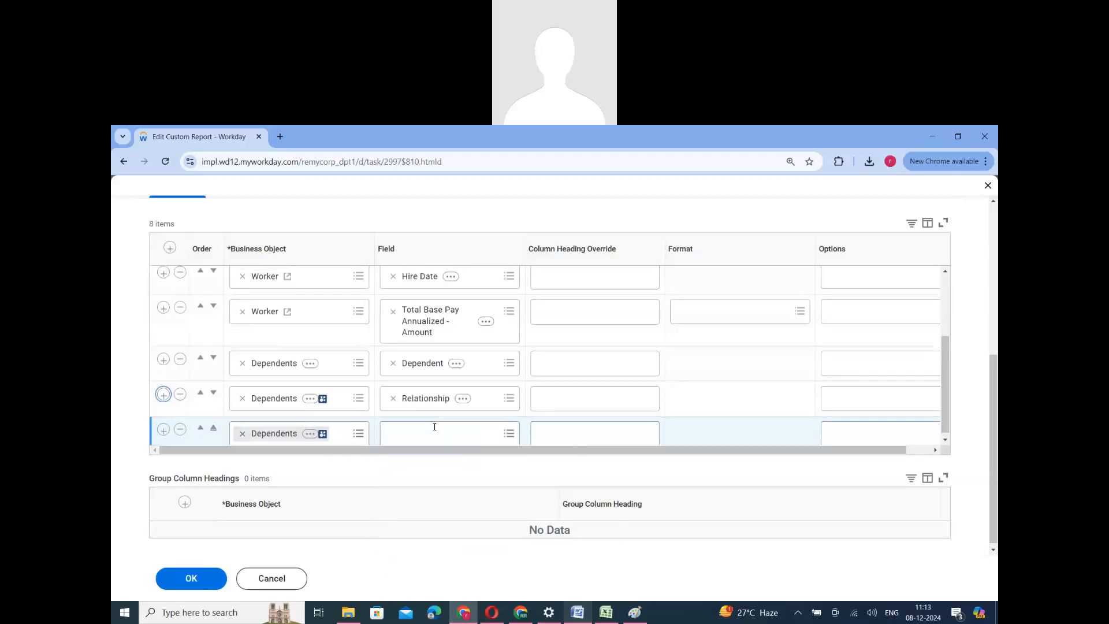
left_click(434, 427)
type("age")
key("Return")
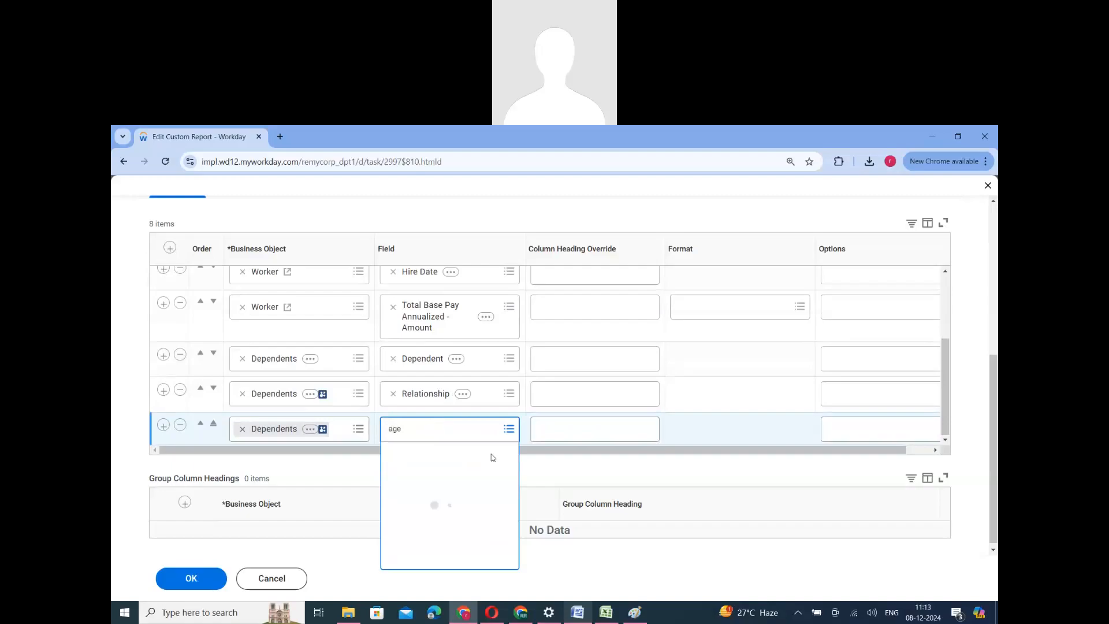
left_click(417, 482)
left_click(194, 583)
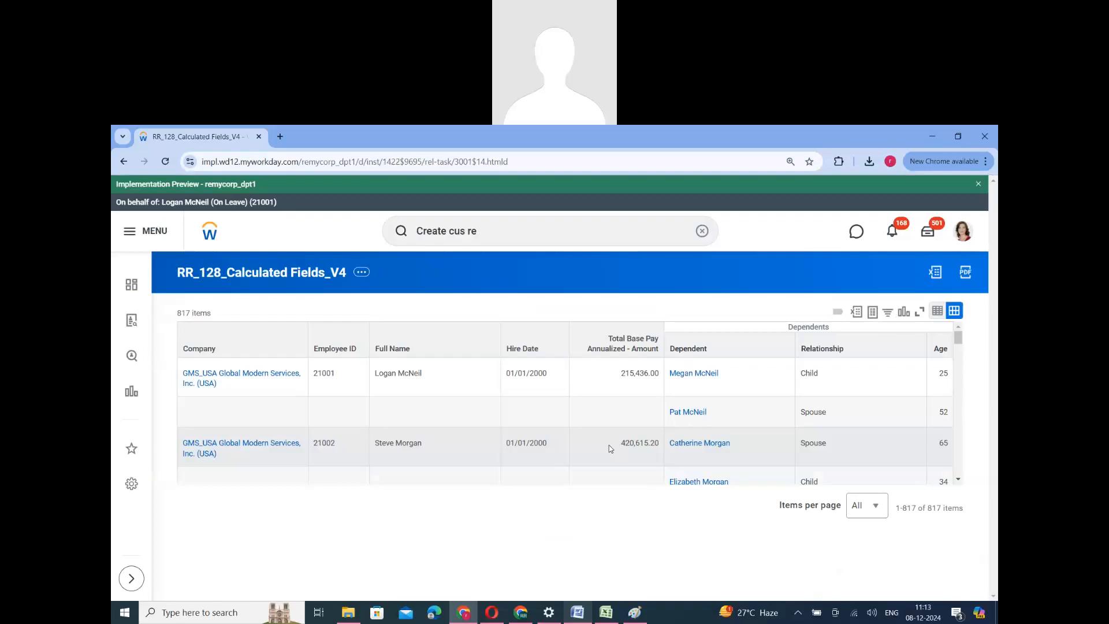
scroll(708, 424, "down", 2)
scroll(709, 427, "up", 2)
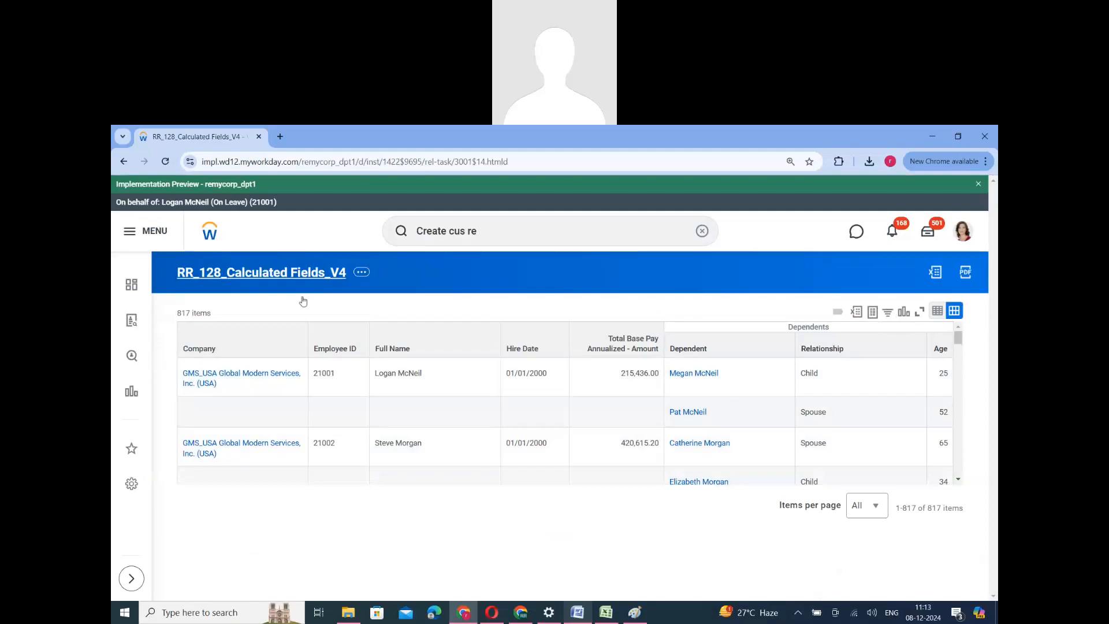
right_click(291, 277)
left_click(315, 287)
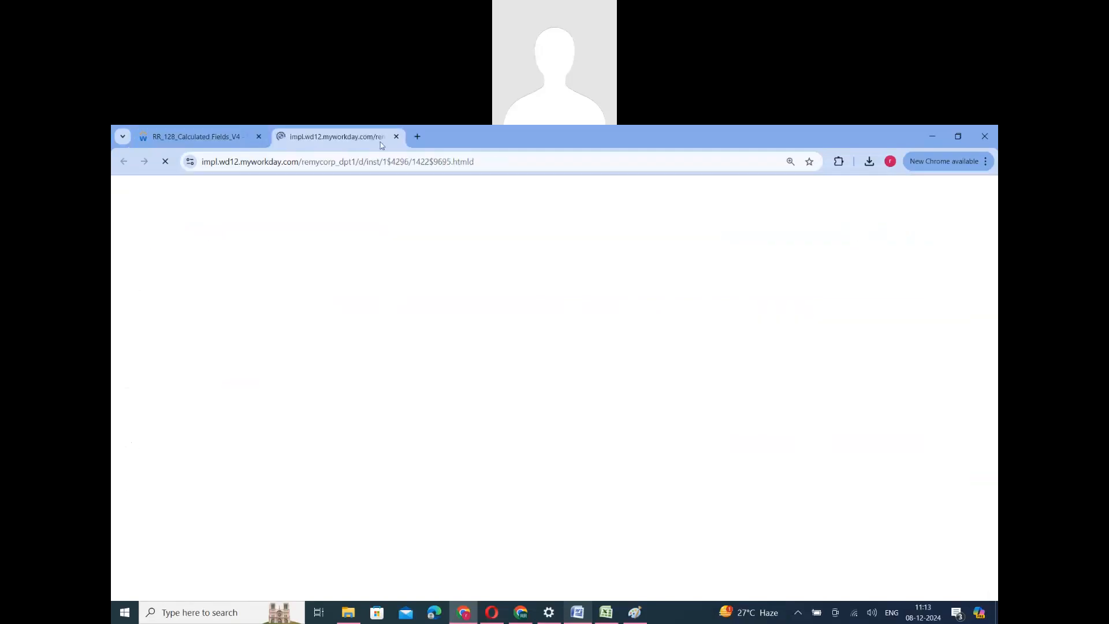
left_click(397, 137)
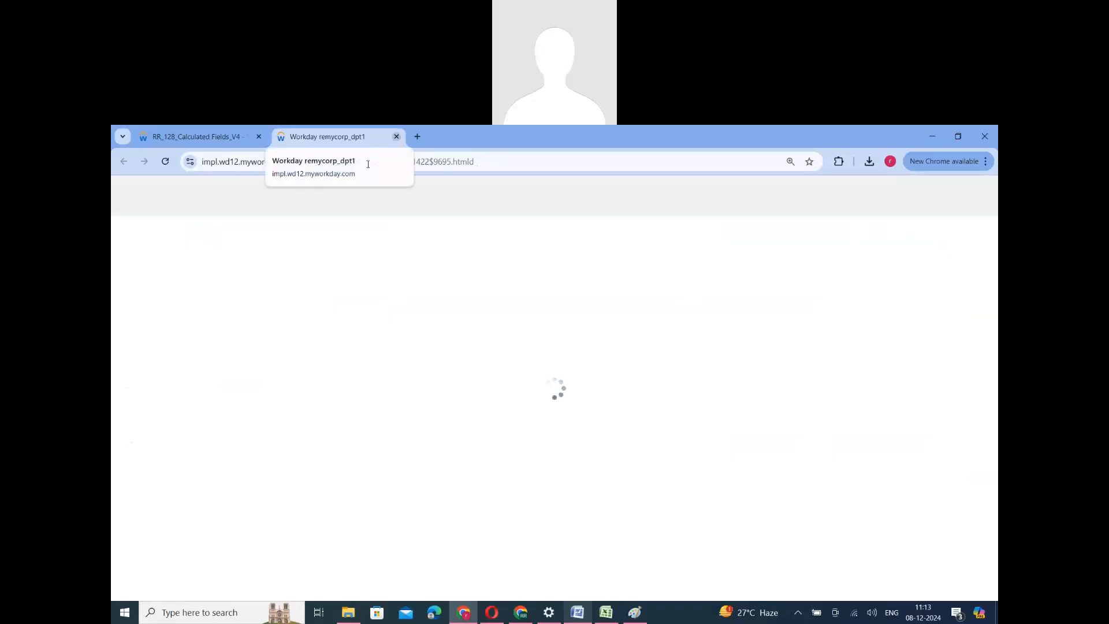
left_click(290, 259)
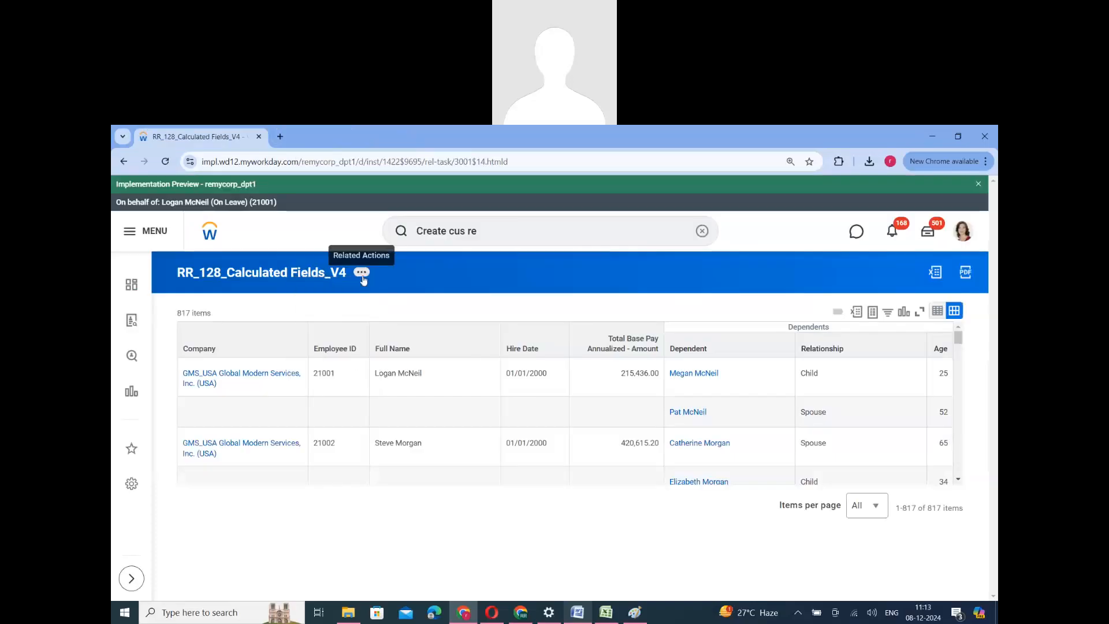
Open the calculated field maintenance for the report RR_128_Calculated Fields_V4 in a new browser tab.
left_click(361, 273)
mouse_move(439, 364)
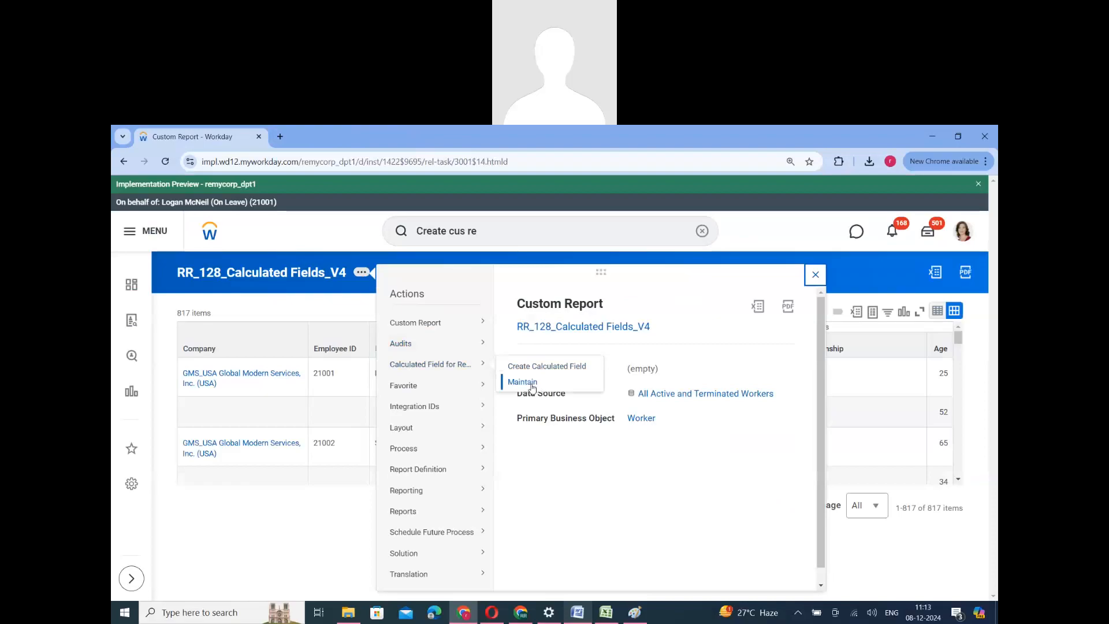
mouse_move(533, 388)
left_click(569, 395)
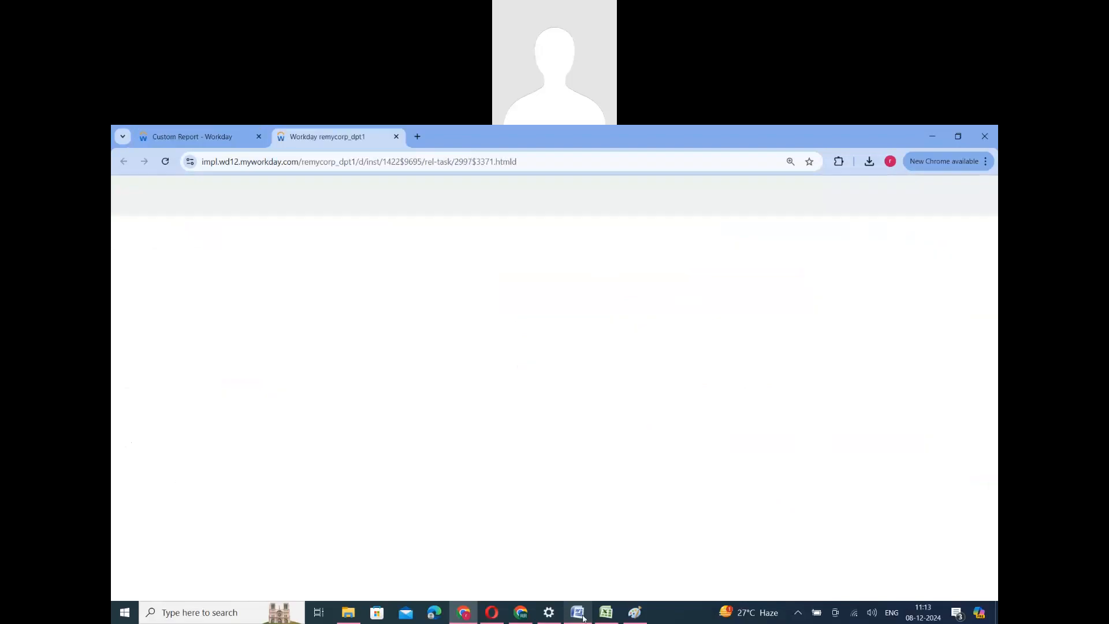
Switch to the Word document ERP_124.docx and highlight the function list from Aggregate Related Instances to Prompt for Value.
left_click(579, 613)
left_click(350, 367)
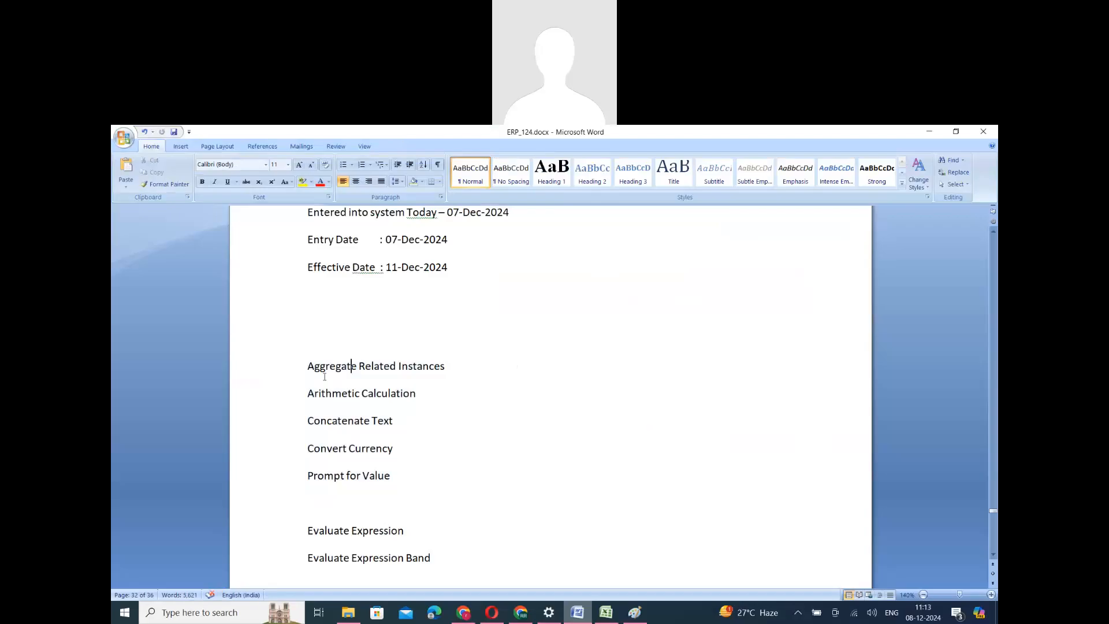
left_click_drag(315, 370, 402, 482)
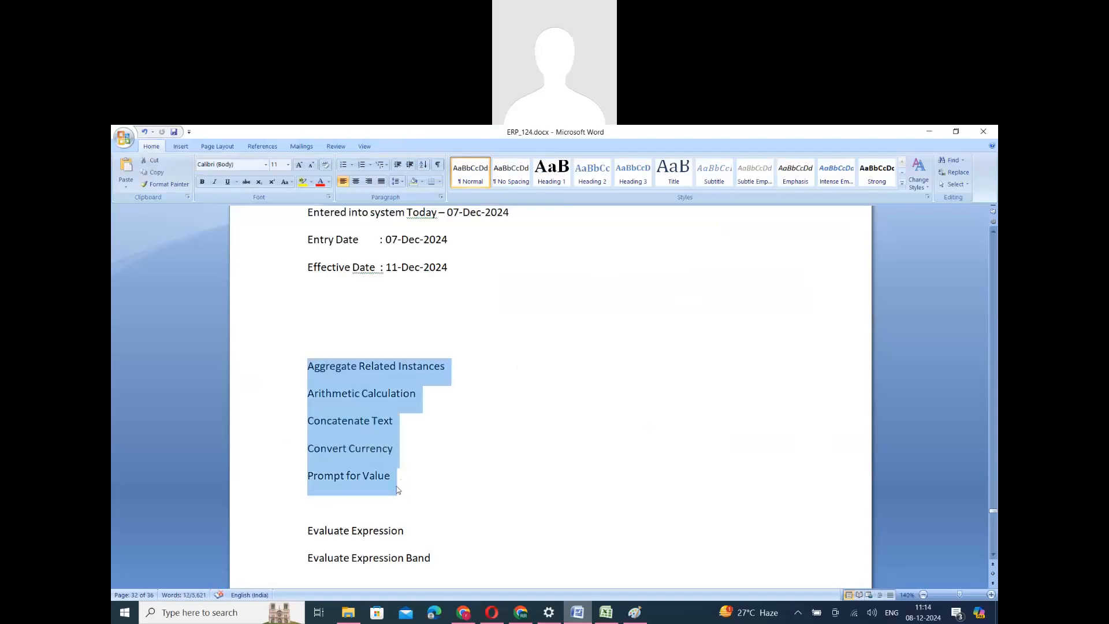
Back in Workday, add a Worker calculated field named RR_128_CF_Agg Rel Instances with the function Aggregate Related Instances.
left_click(463, 613)
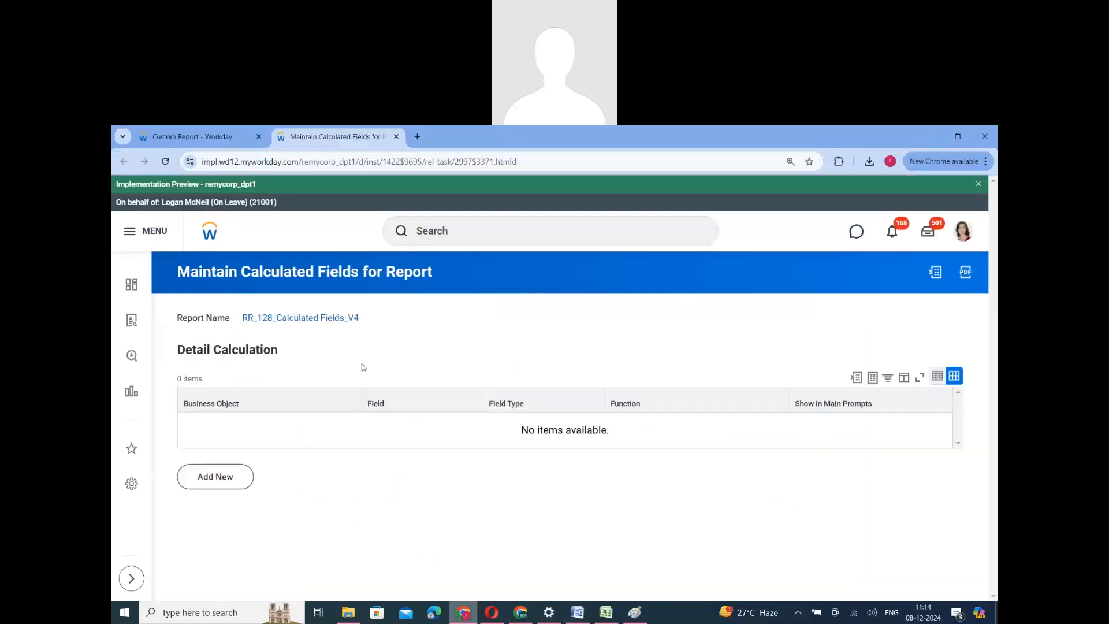
left_click(227, 482)
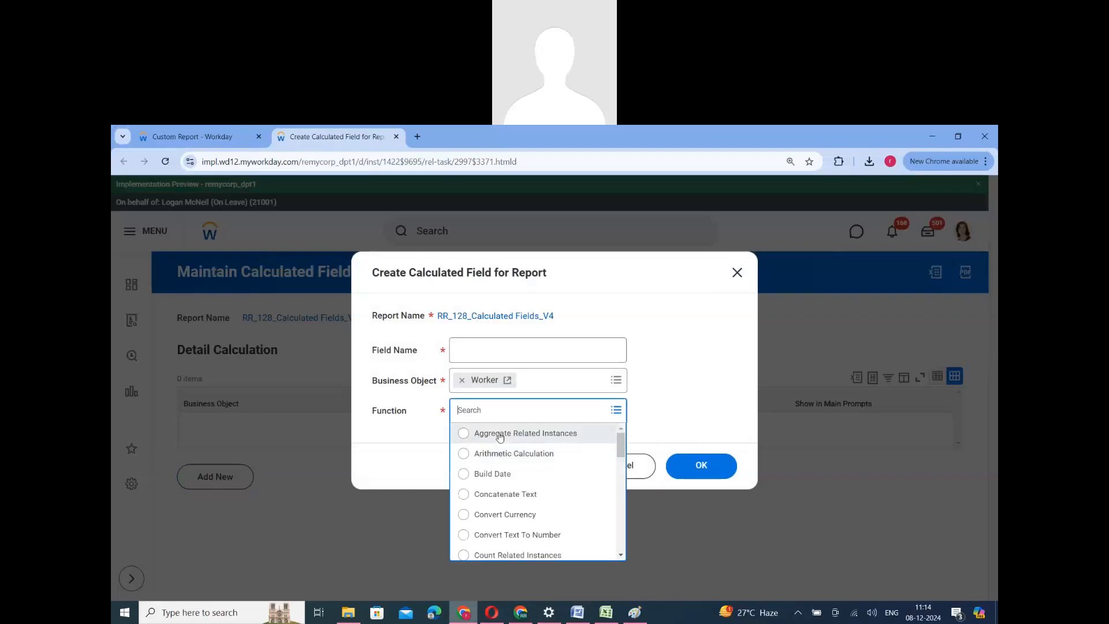
left_click(500, 434)
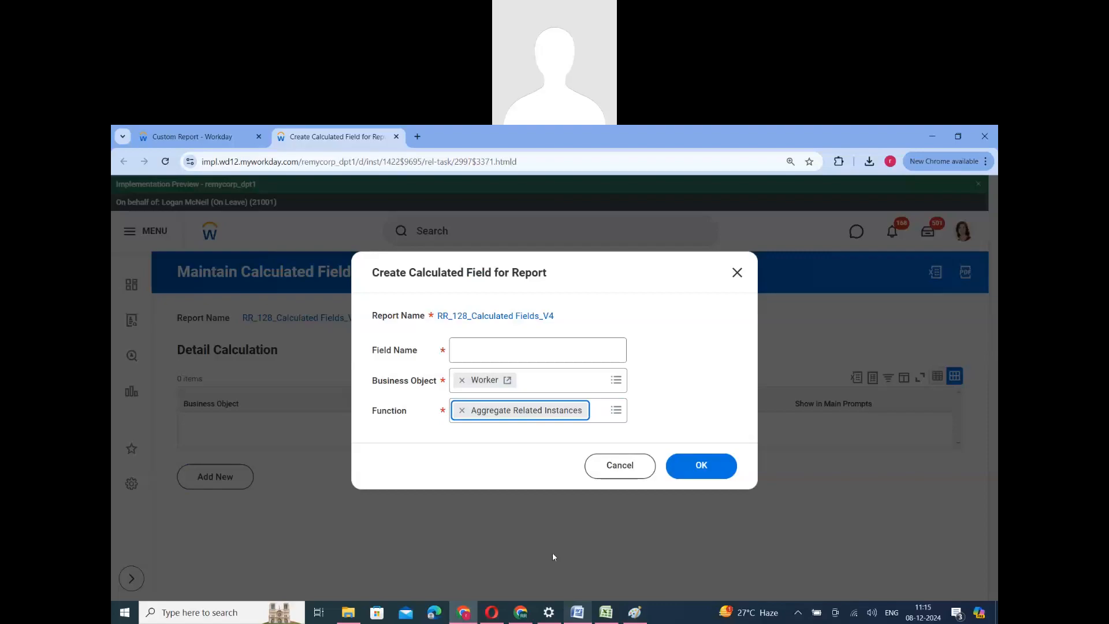
left_click(486, 349)
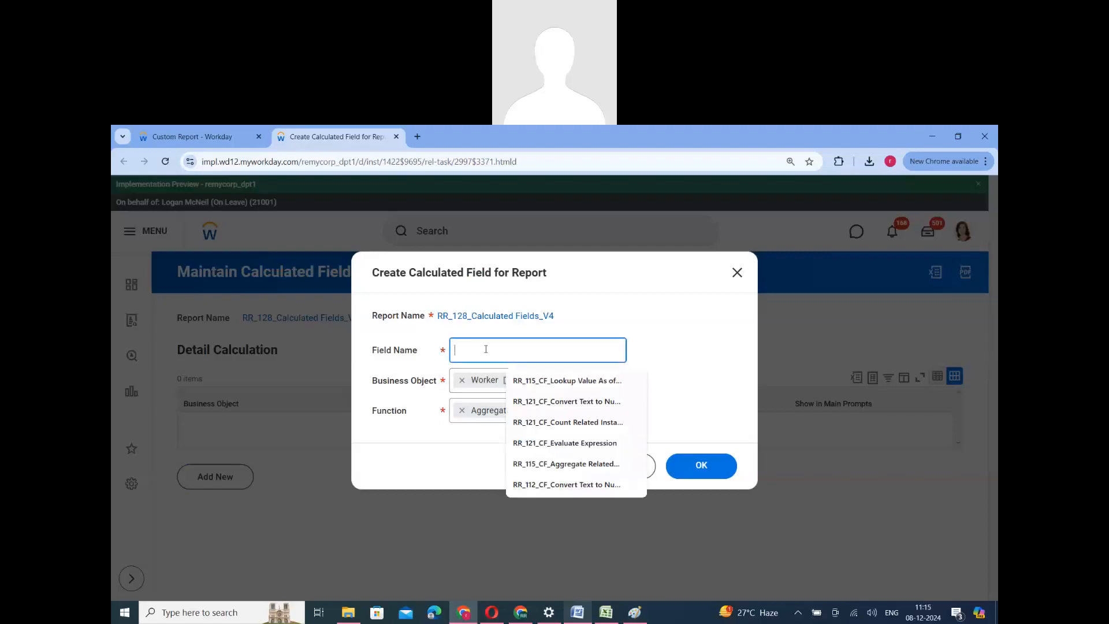
type("RR_12")
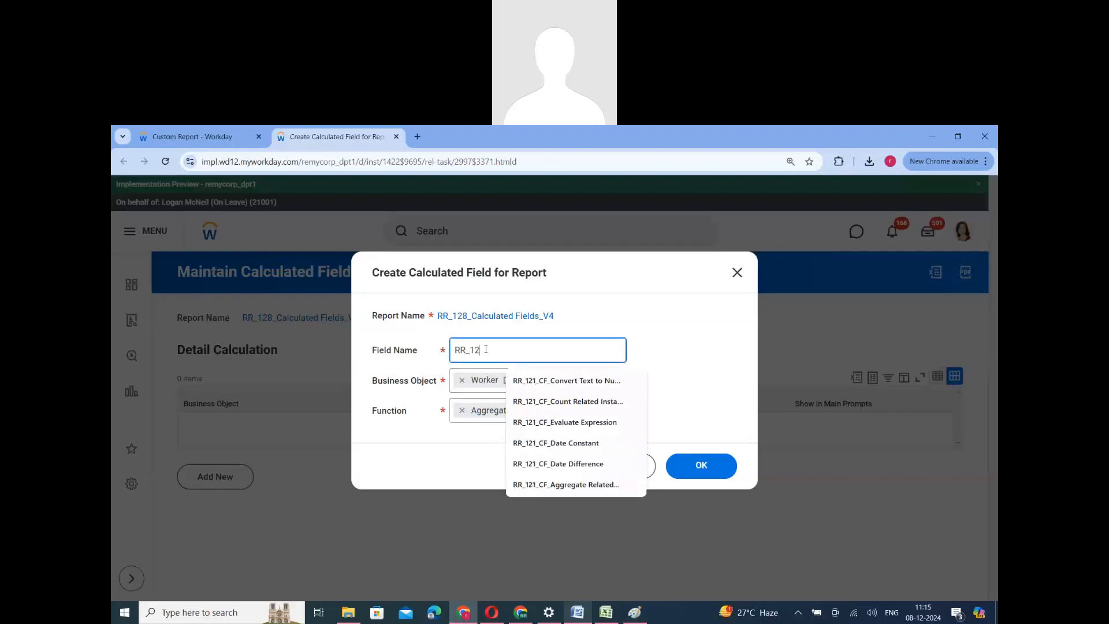
type("8_CF_")
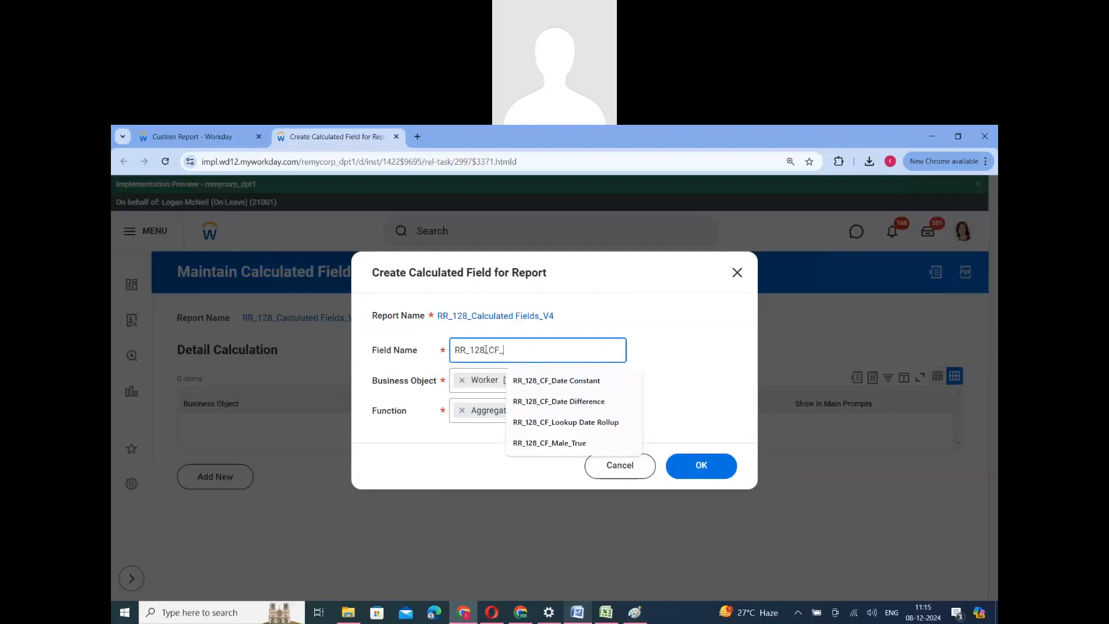
type("Agg ")
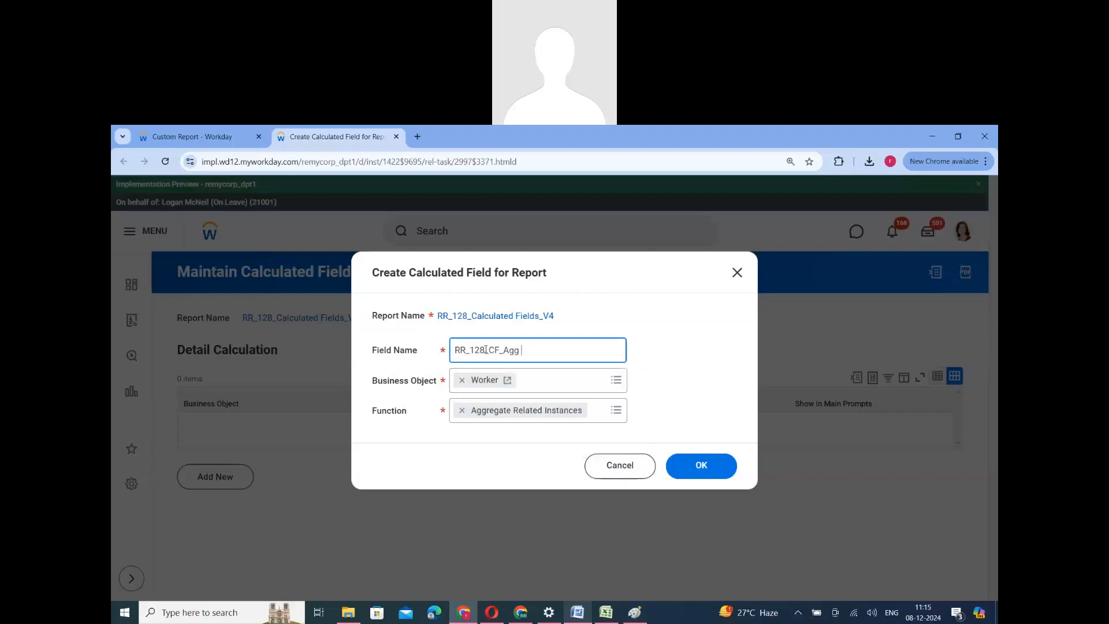
type("Rel Instances")
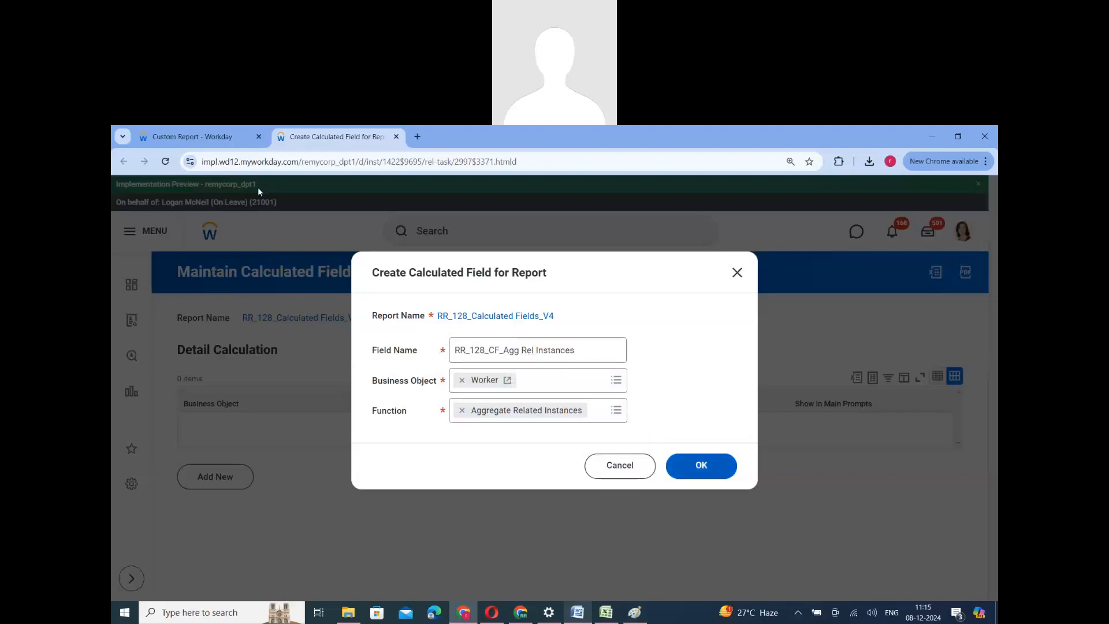
Examine the Relationship values under Dependents for the first two workers in the report results.
left_click(192, 139)
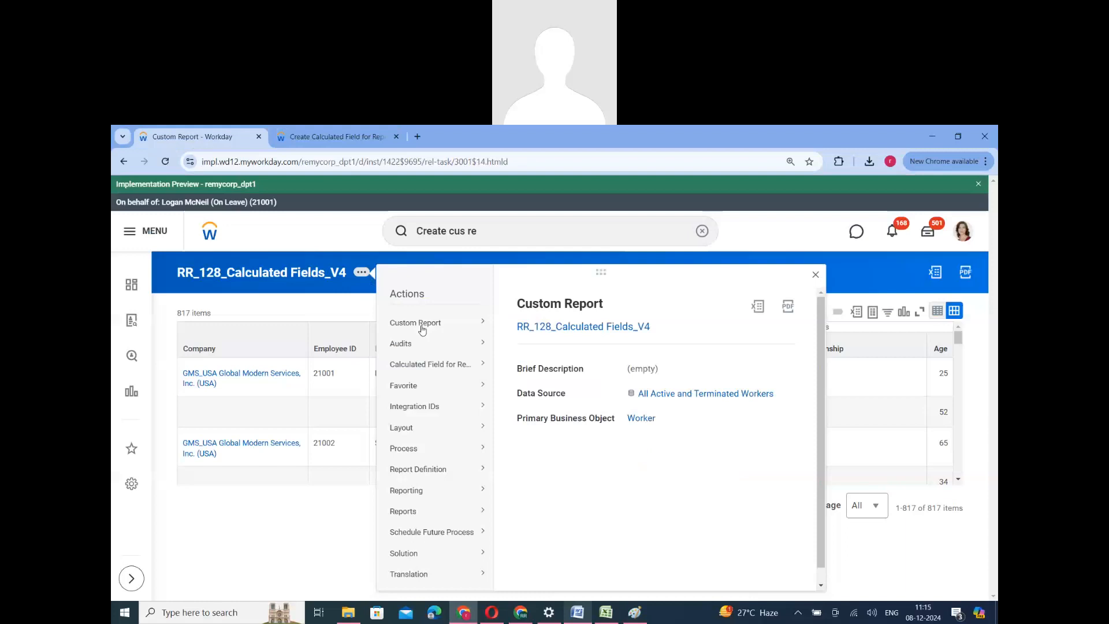
left_click(815, 274)
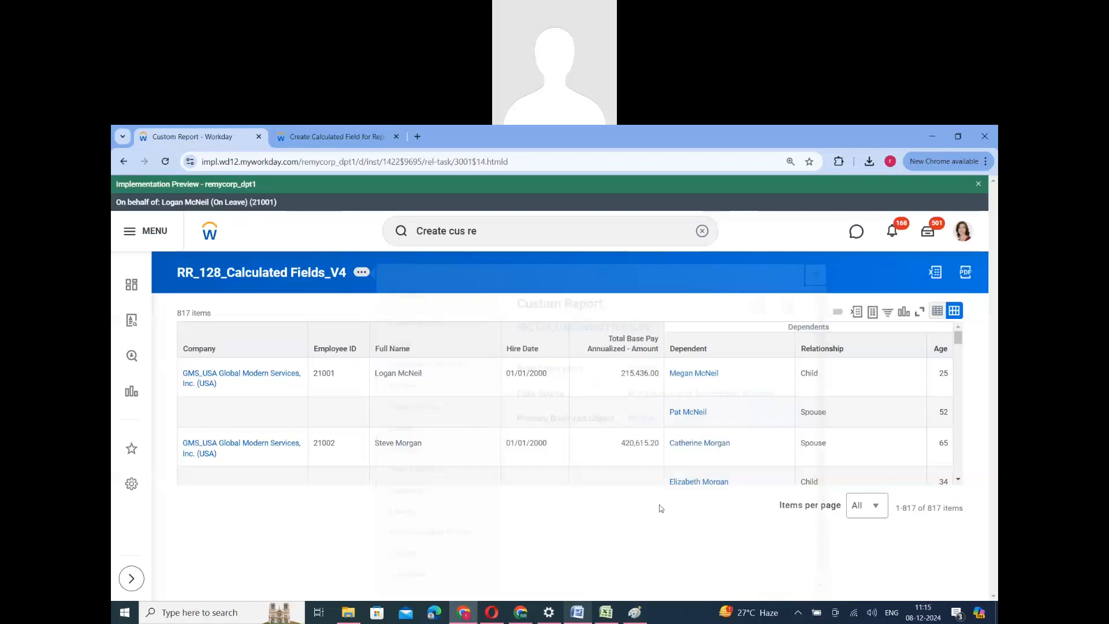
double_click(823, 348)
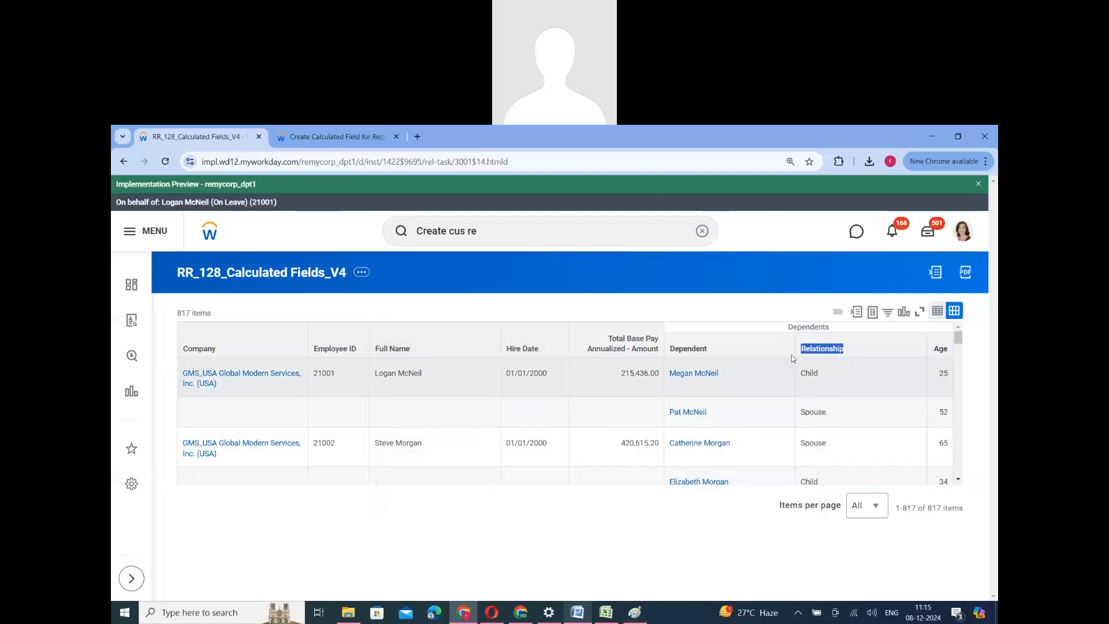
double_click(807, 327)
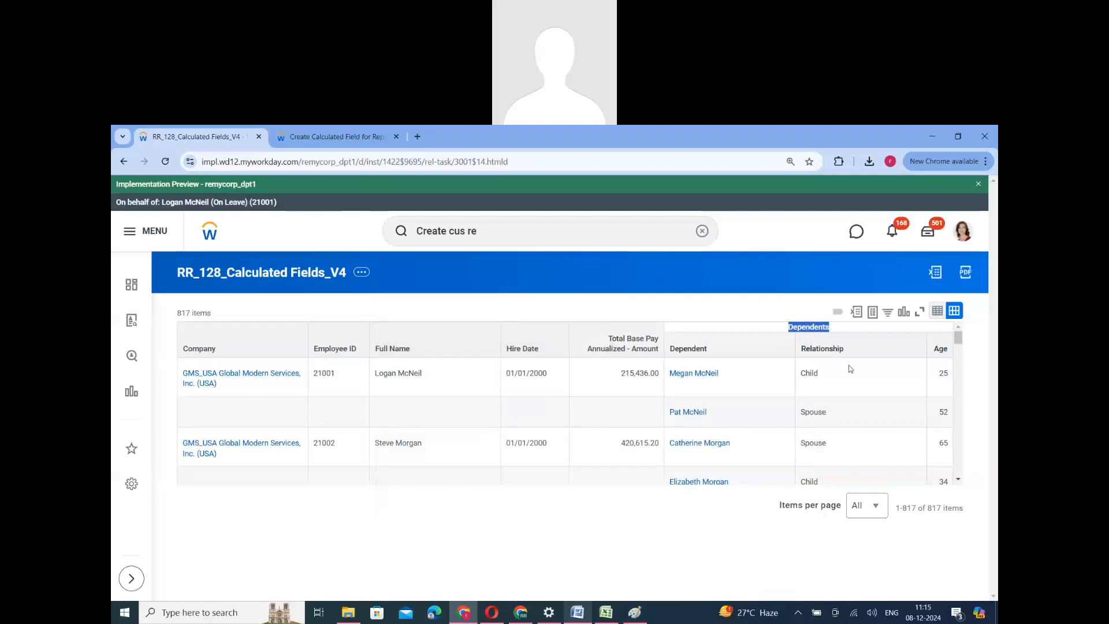
double_click(828, 349)
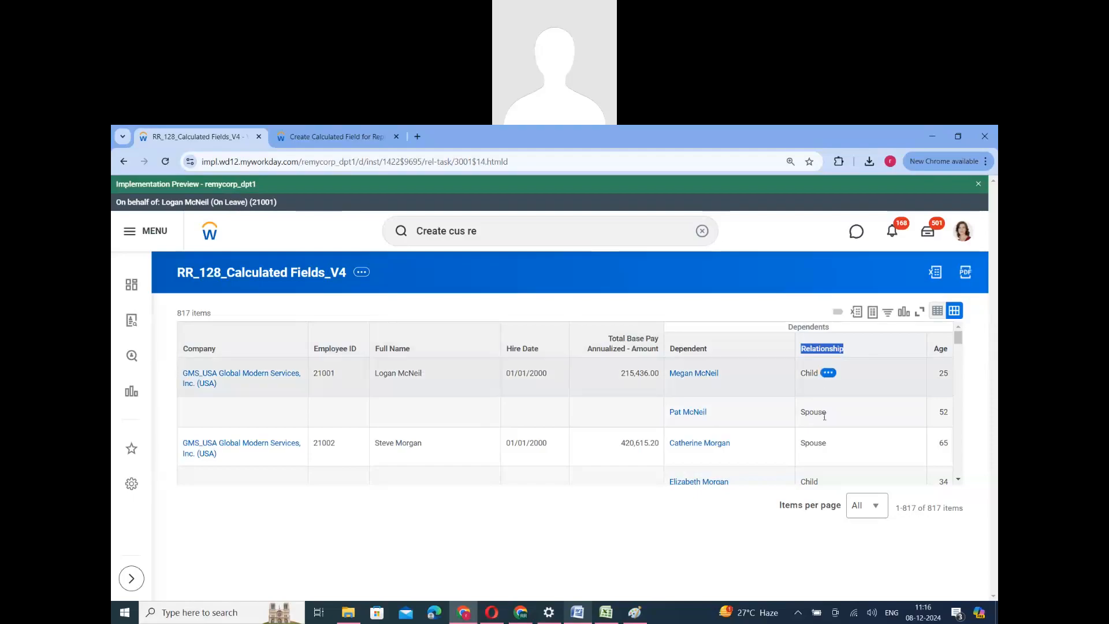
double_click(809, 375)
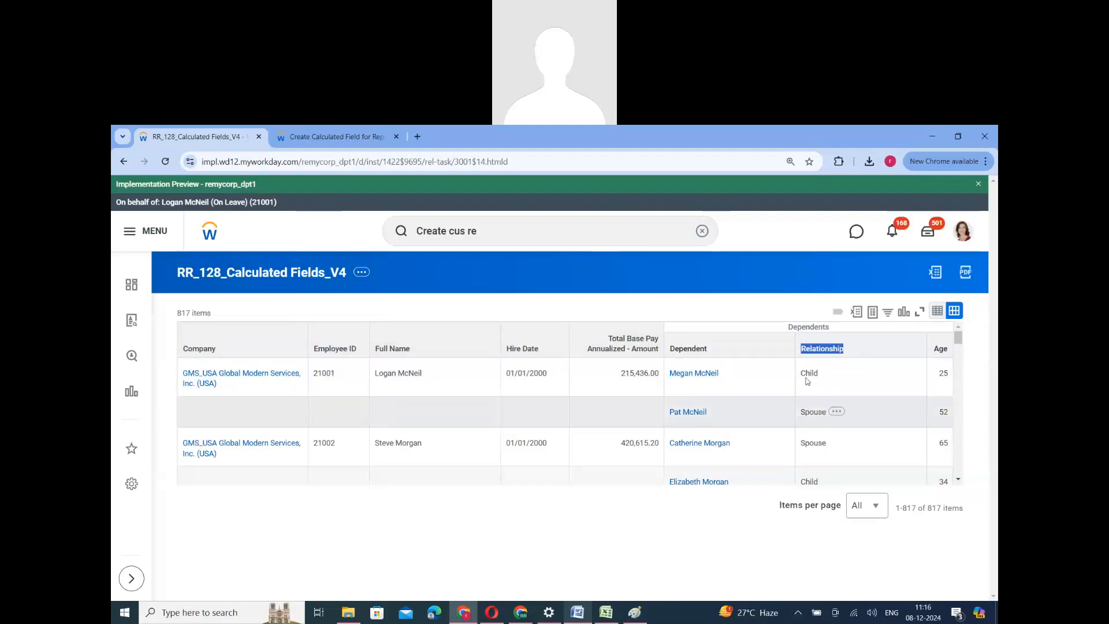
double_click(807, 412)
scroll(780, 407, "down", 1)
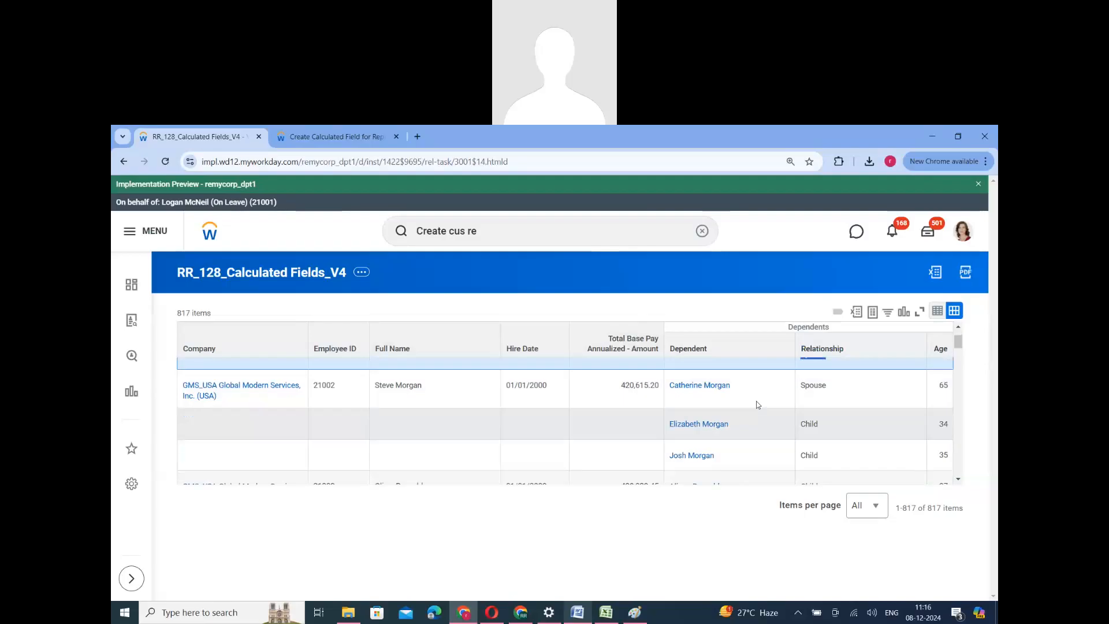
scroll(664, 396, "up", 1)
scroll(612, 404, "down", 1)
double_click(324, 385)
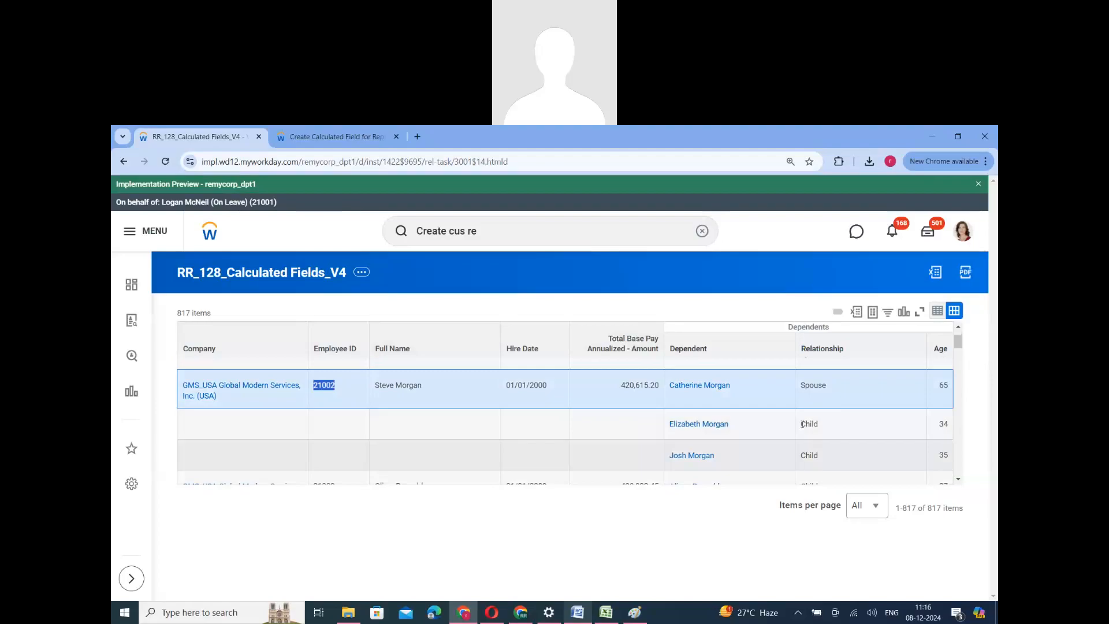
double_click(813, 385)
double_click(807, 424)
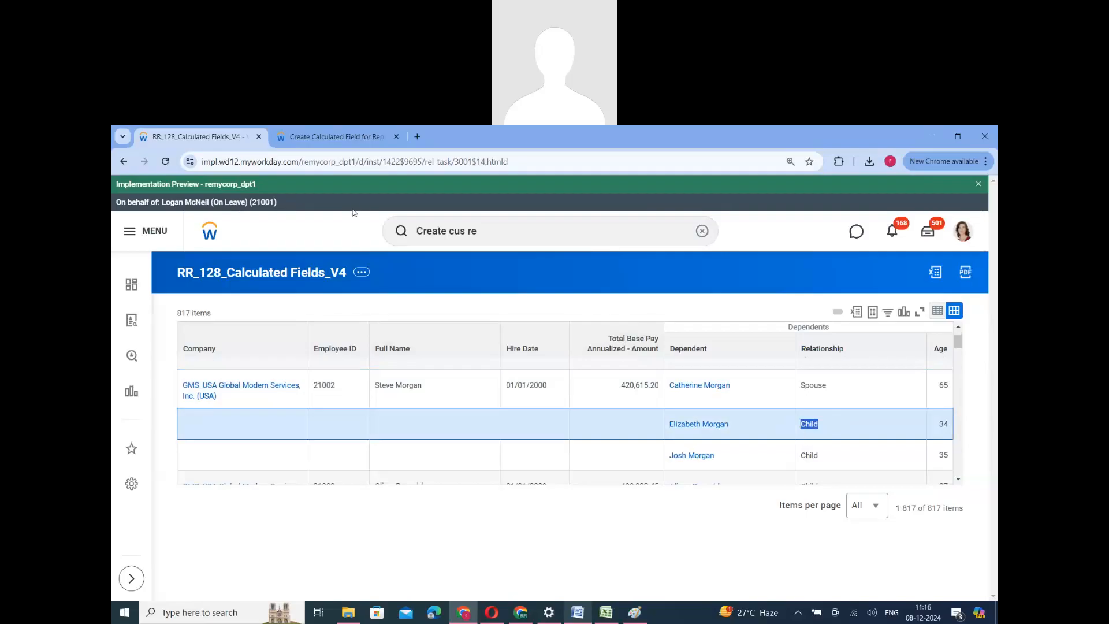
Confirm the new calculated field's name and function, and set its source field to Dependents.
left_click(338, 137)
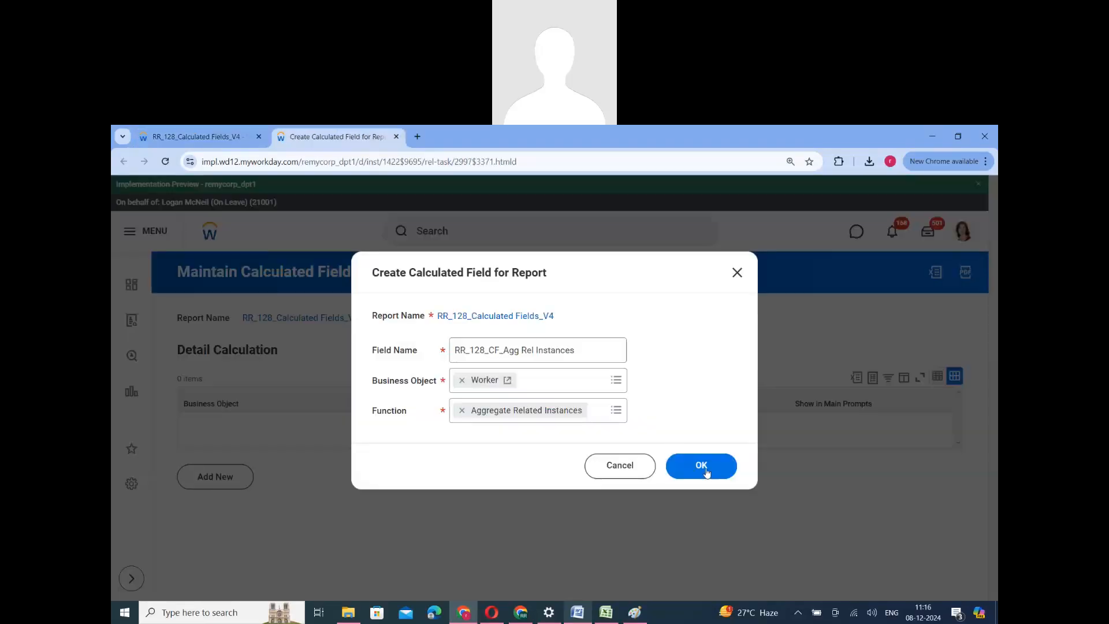
left_click(701, 465)
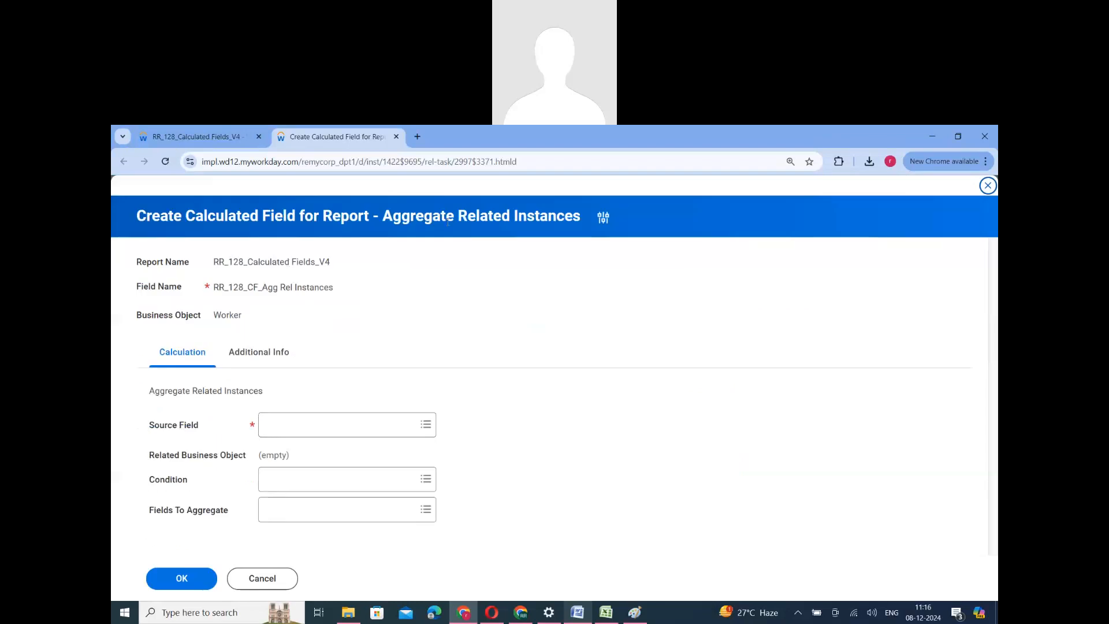
left_click_drag(471, 216, 590, 217)
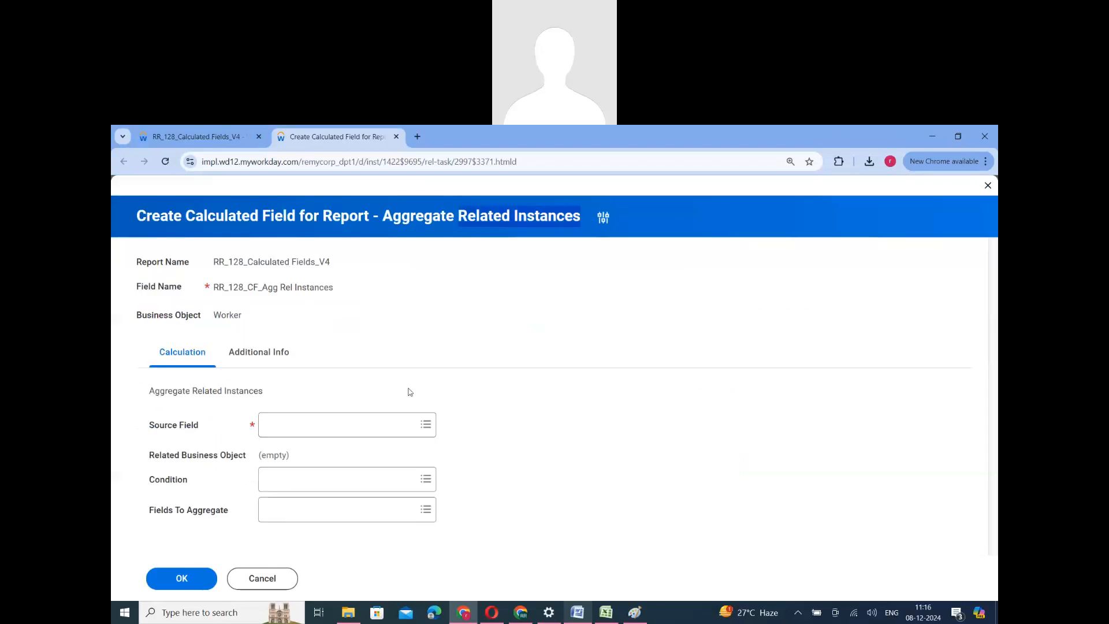
left_click(309, 431)
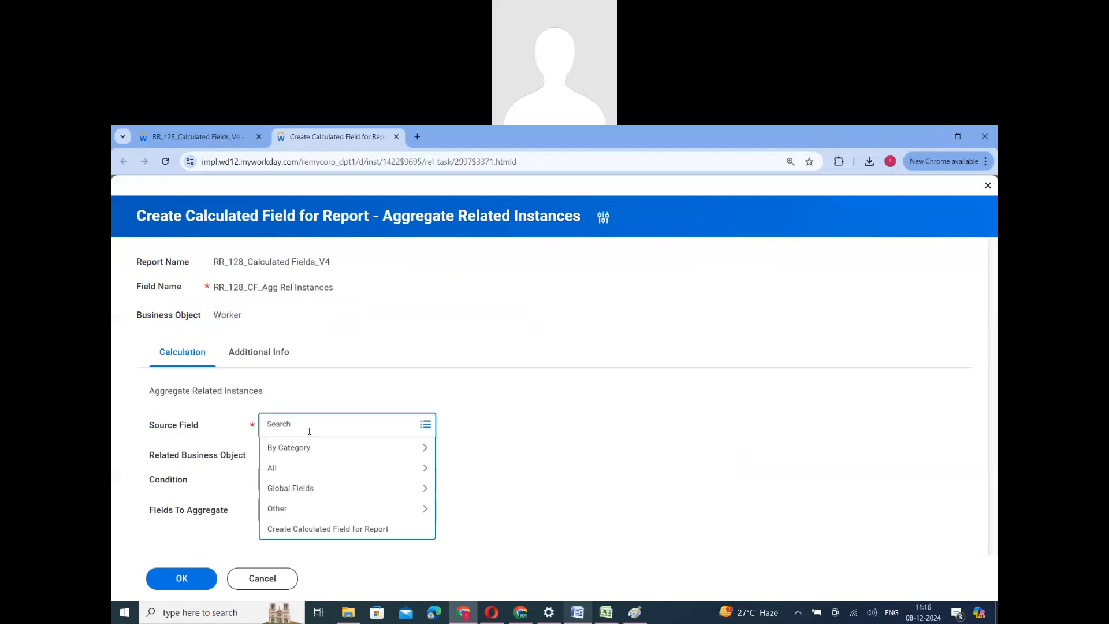
type("dependent")
key("Return")
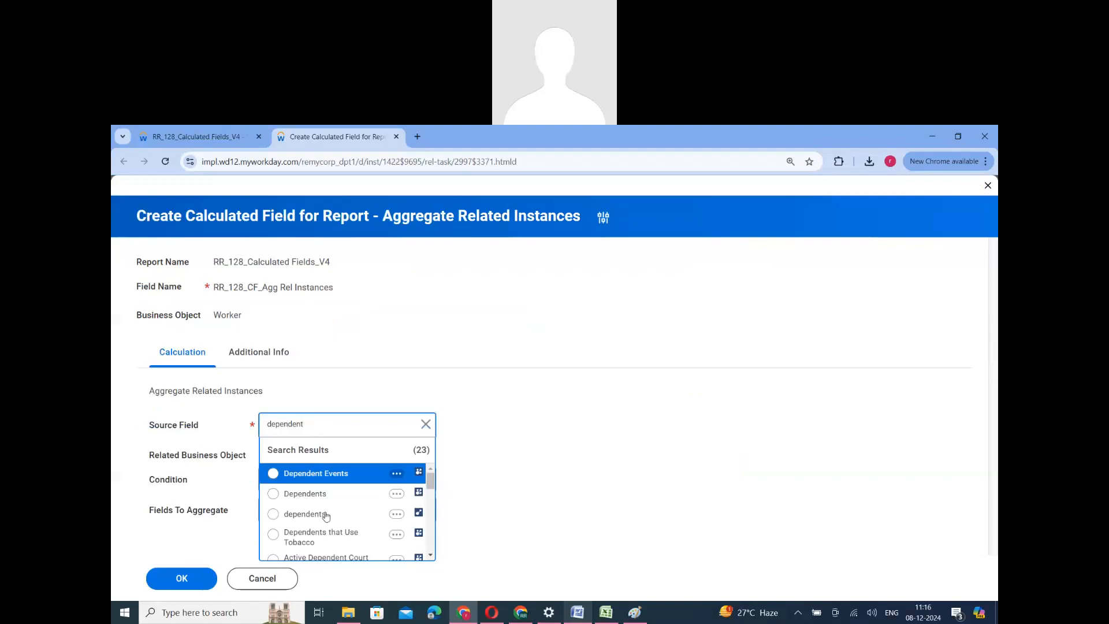
left_click(306, 493)
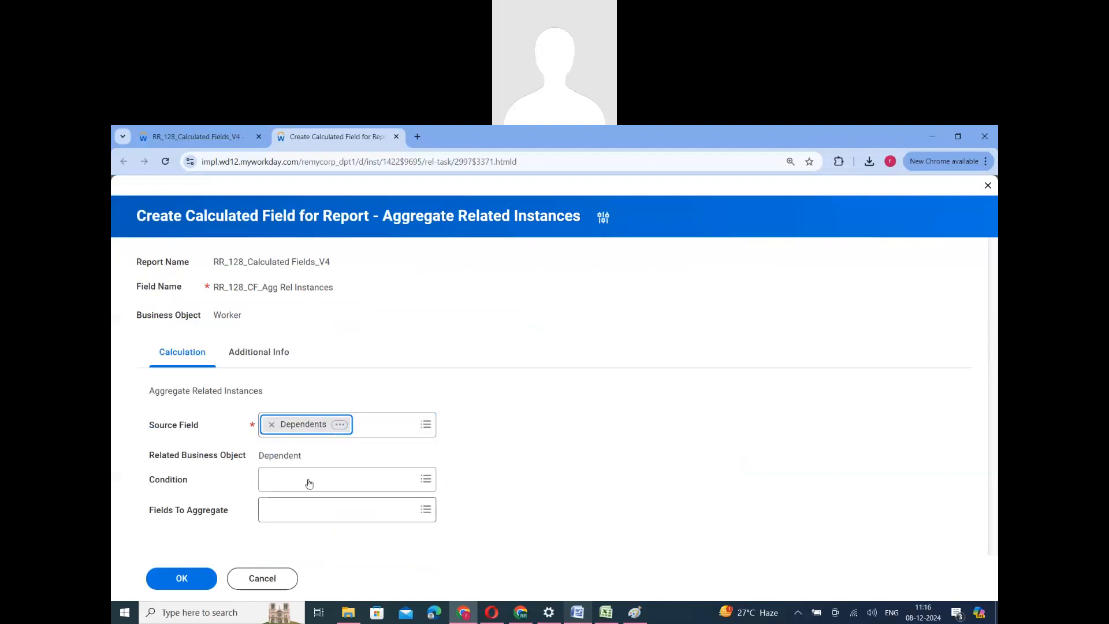
Set the condition of the Aggregate Related Instances calculation to "any is true".
left_click(309, 479)
type("an")
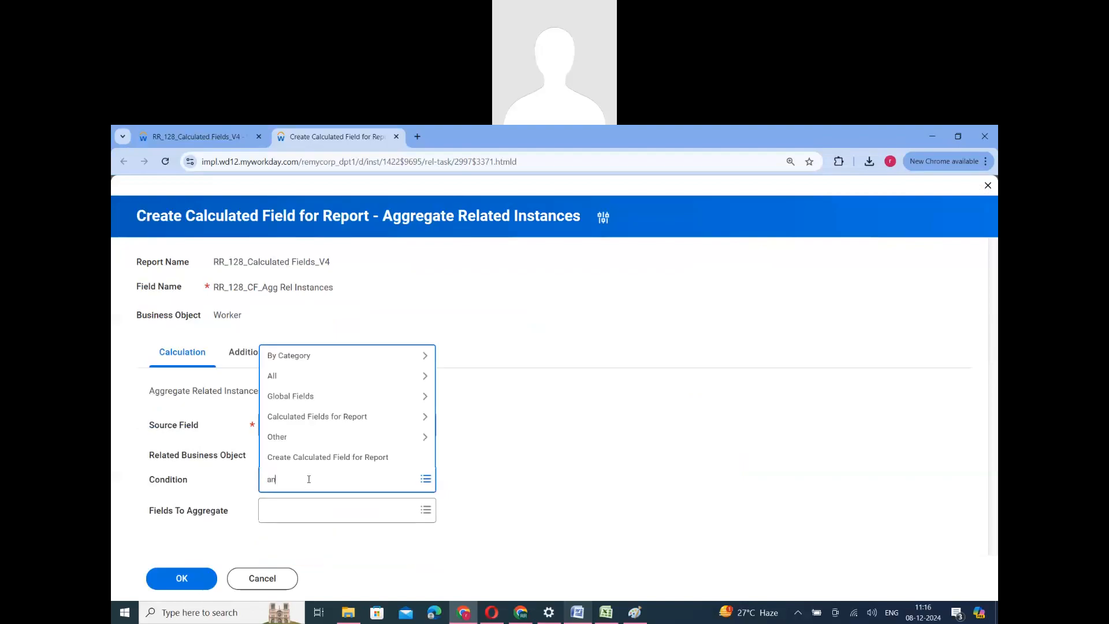
type("y is true")
key("Return")
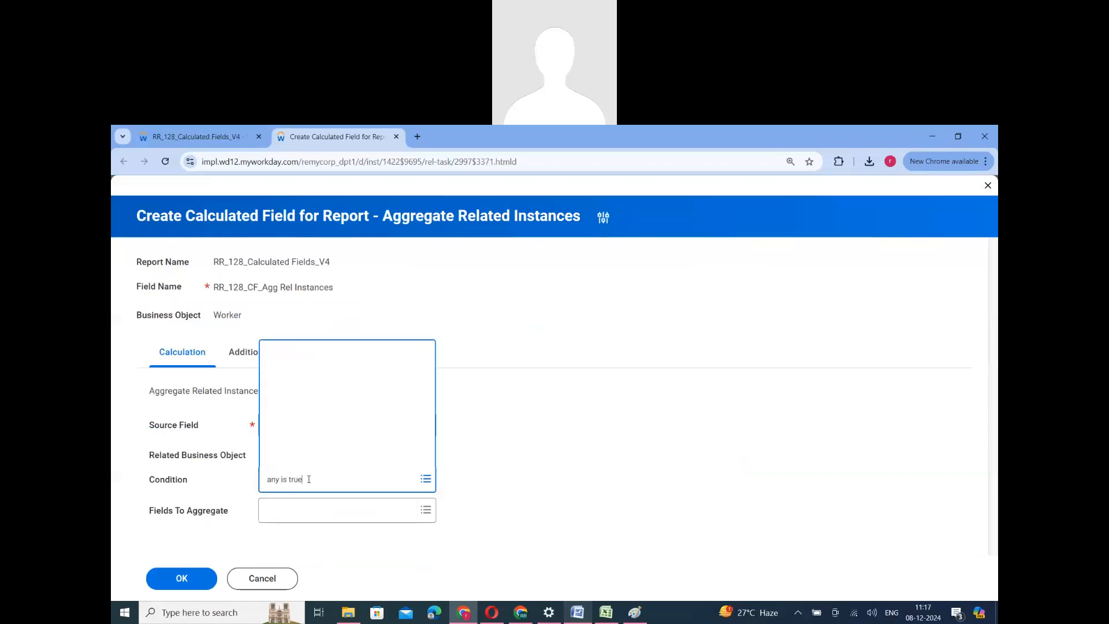
Set the field to aggregate to Relationship and save the Aggregate Related Instances calculated field.
left_click(305, 516)
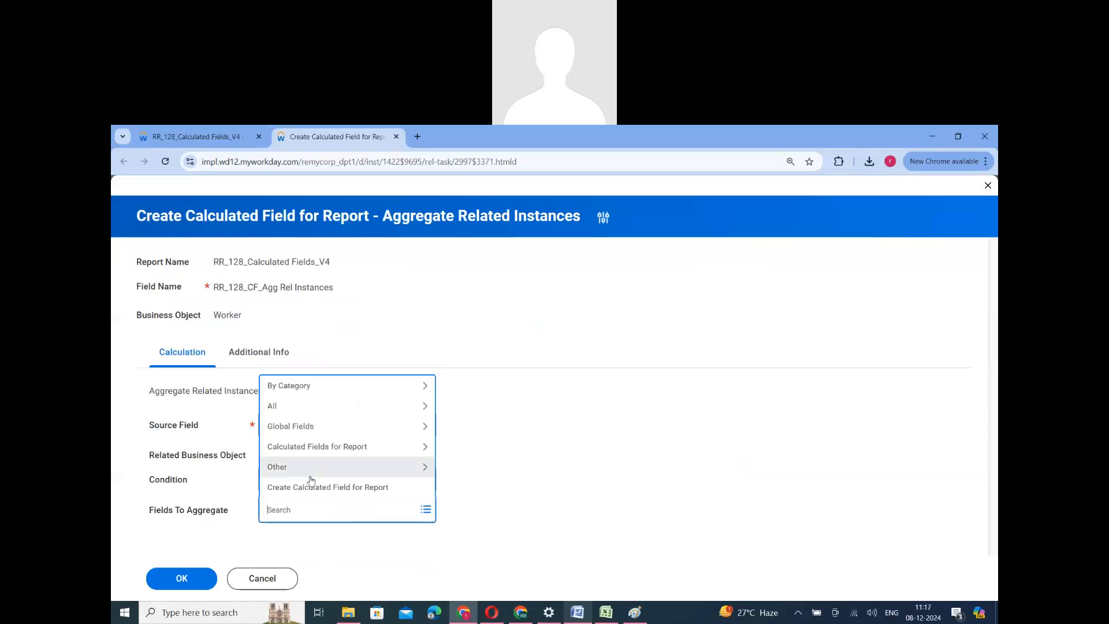
type("rela")
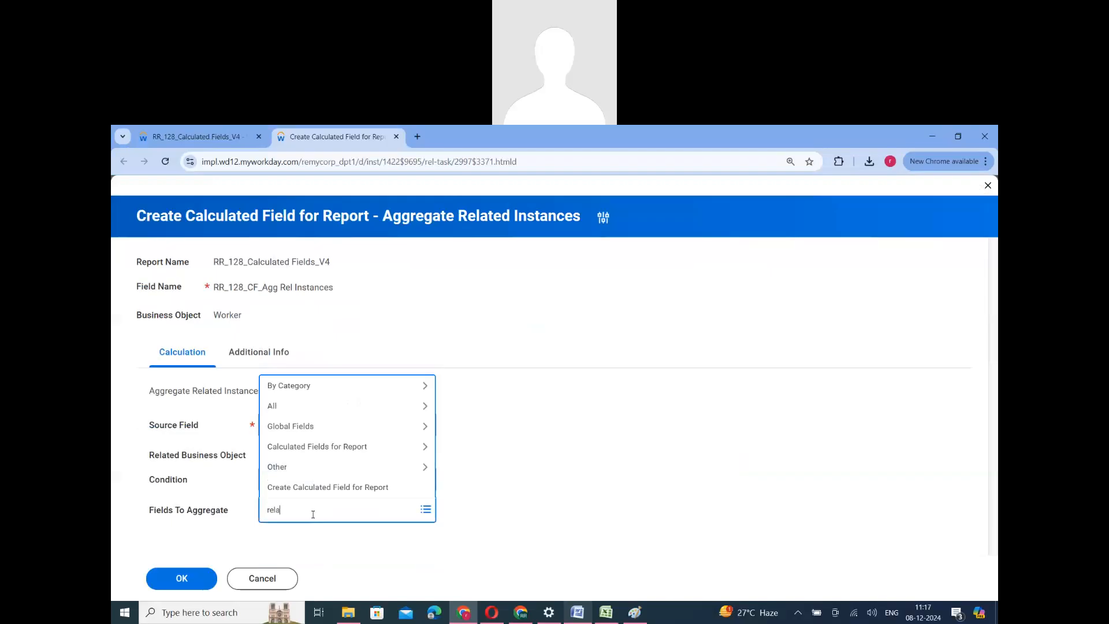
type("tionship")
key("Return")
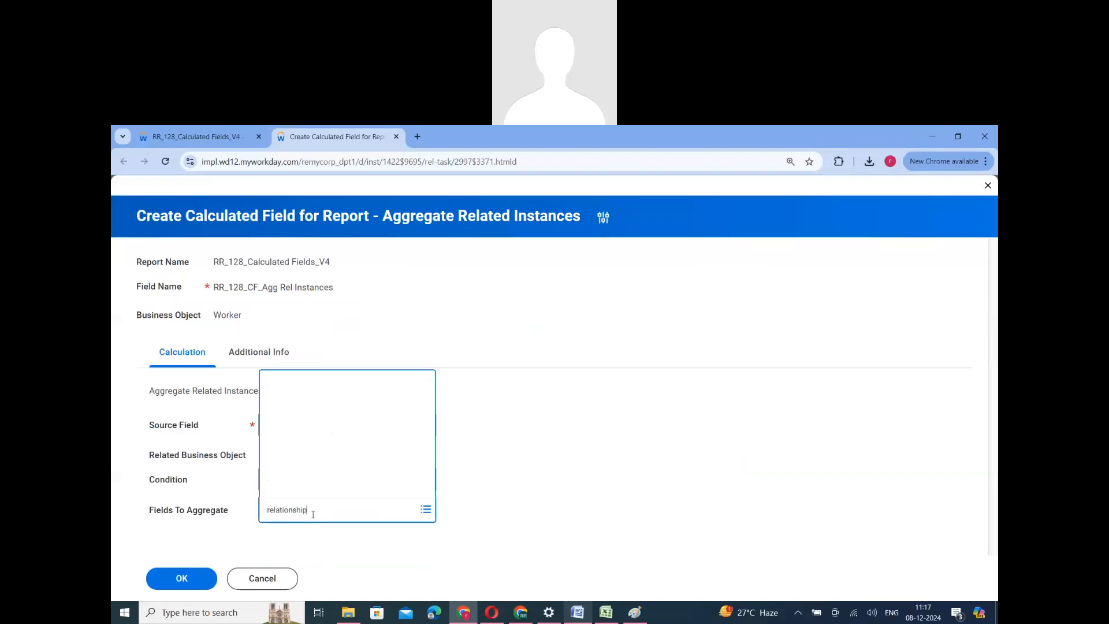
left_click(309, 441)
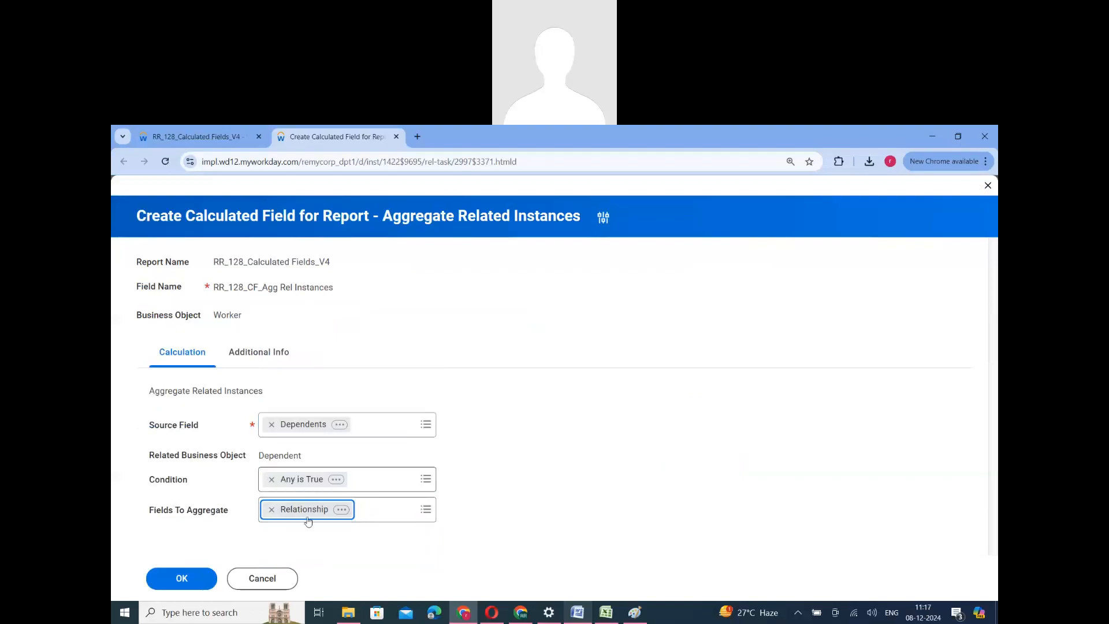
double_click(231, 315)
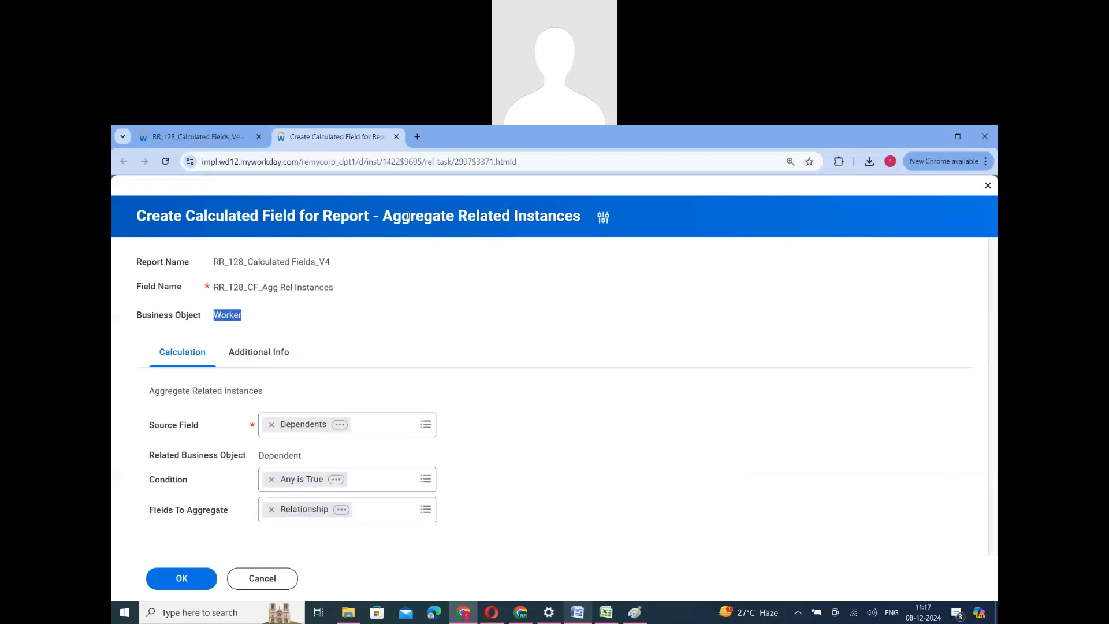
double_click(407, 217)
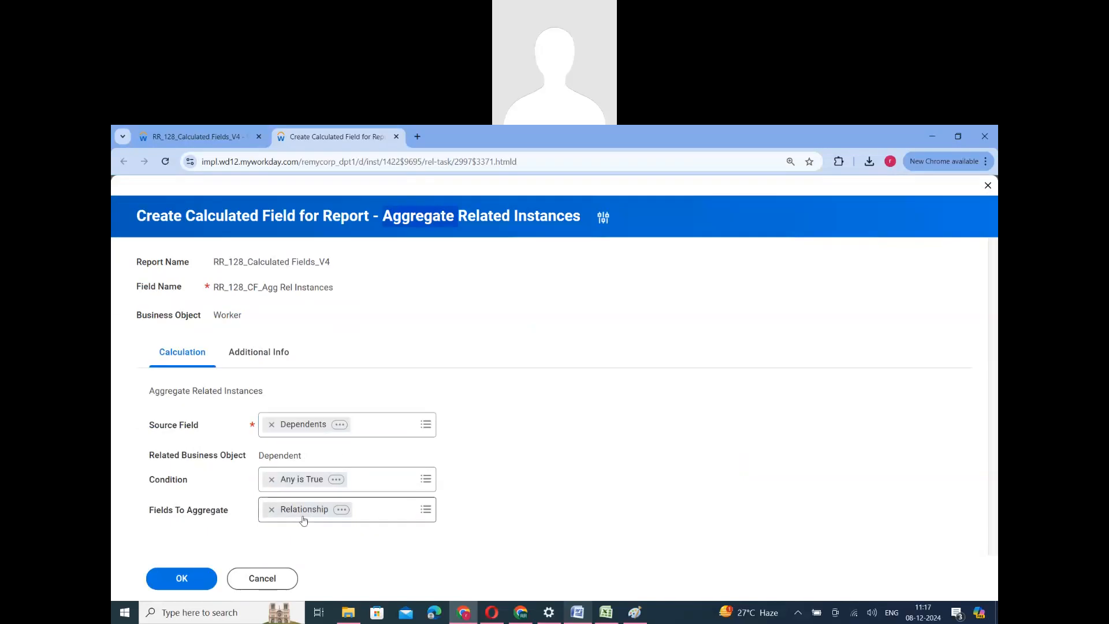
left_click(195, 585)
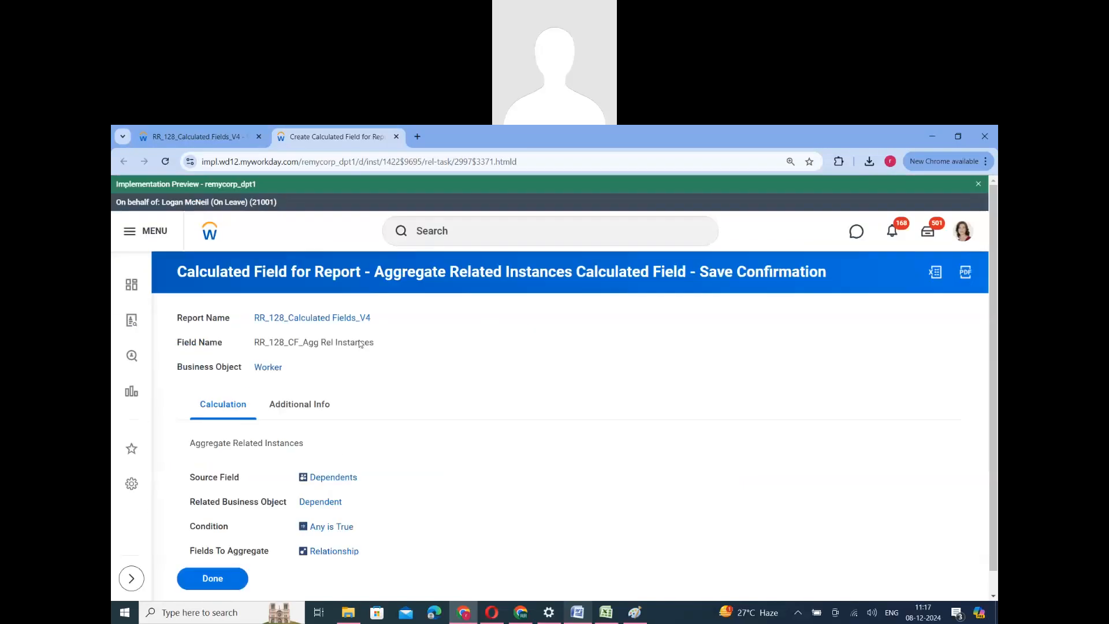
Copy the saved calculated field's name, close its confirmation, and open the report RR_128_Calculated Fields_V4 for editing.
triple_click(354, 342)
key("ctrl+c")
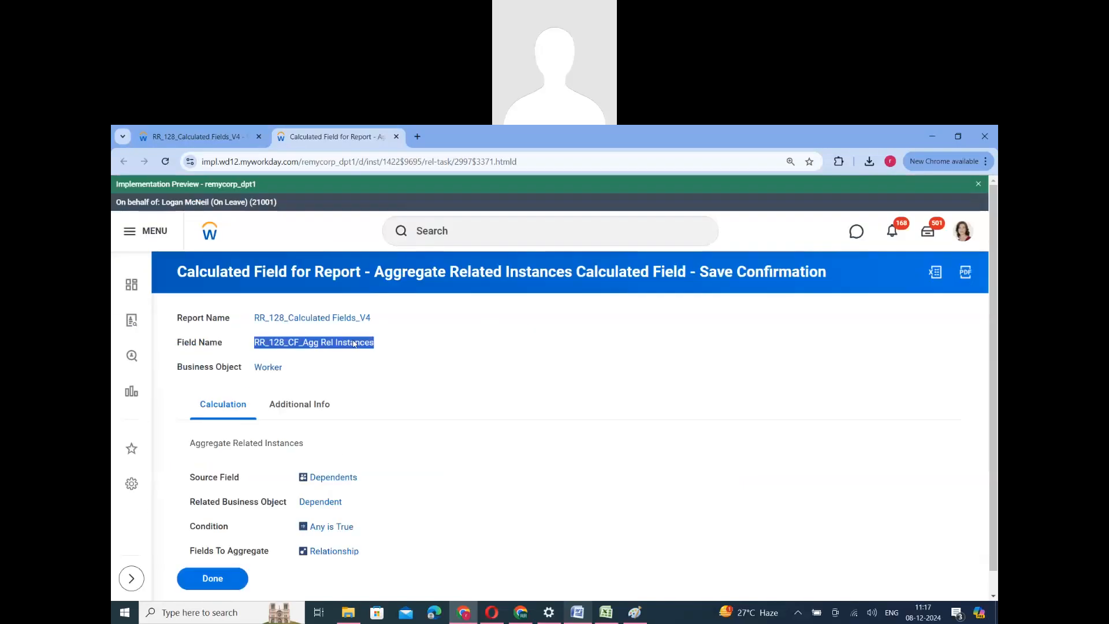
left_click(228, 572)
key("ctrl+Tab")
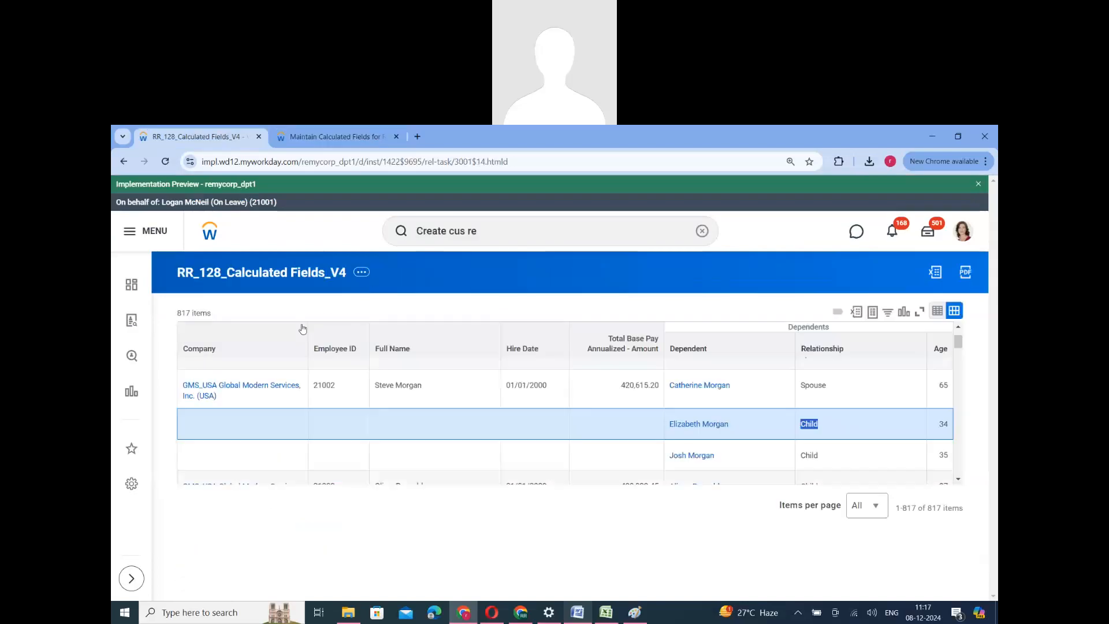
left_click(362, 272)
mouse_move(414, 322)
left_click(514, 325)
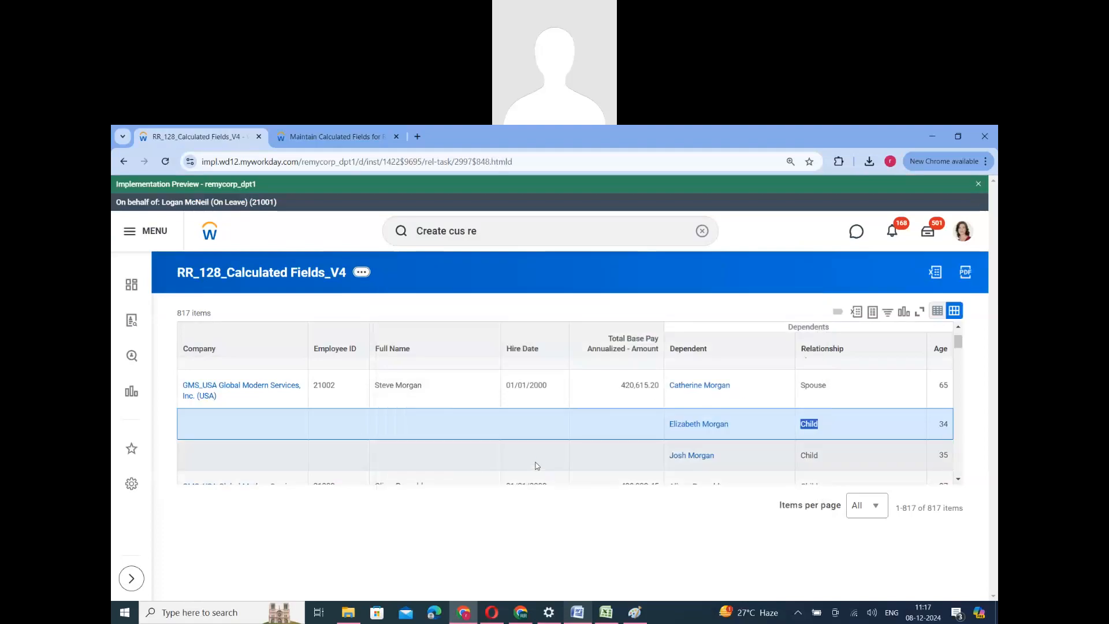
Add a Worker column with the field RR_128_CF_Agg Rel Instances after Total Base Pay Annualized - Amount, and run the report.
scroll(425, 438, "down", 4)
scroll(300, 405, "down", 1)
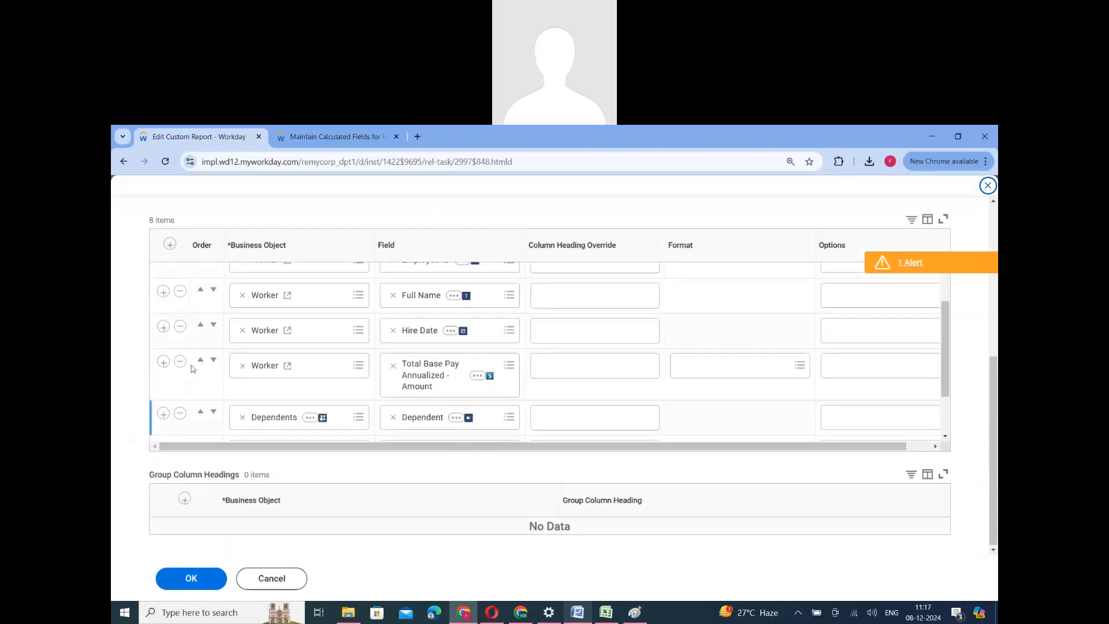
left_click(460, 412)
key("ctrl+v")
key("Return")
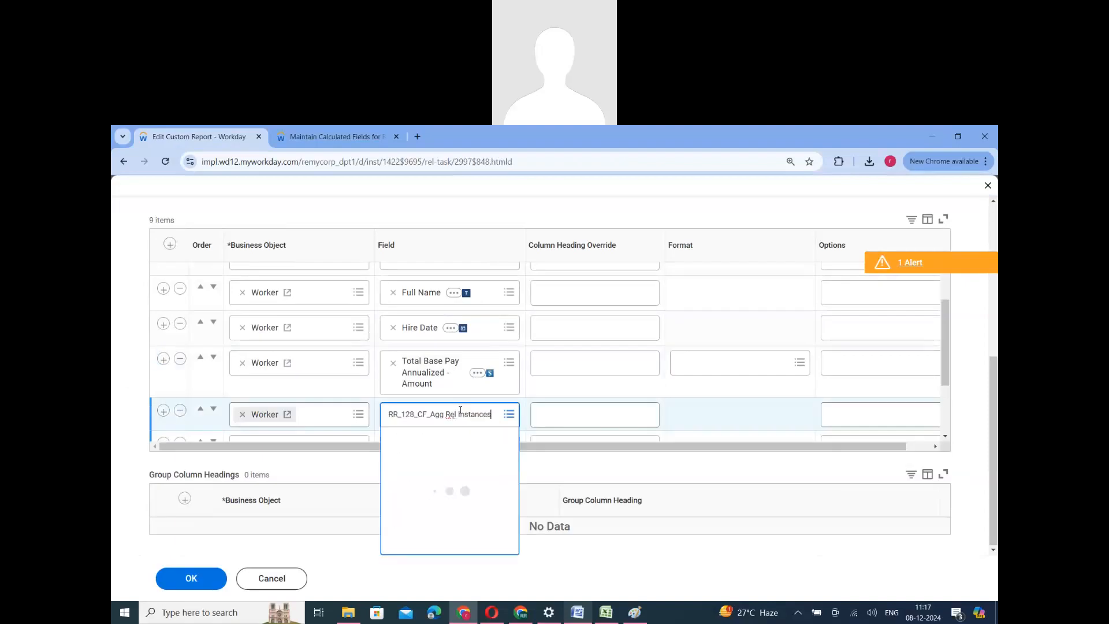
scroll(442, 398, "down", 1)
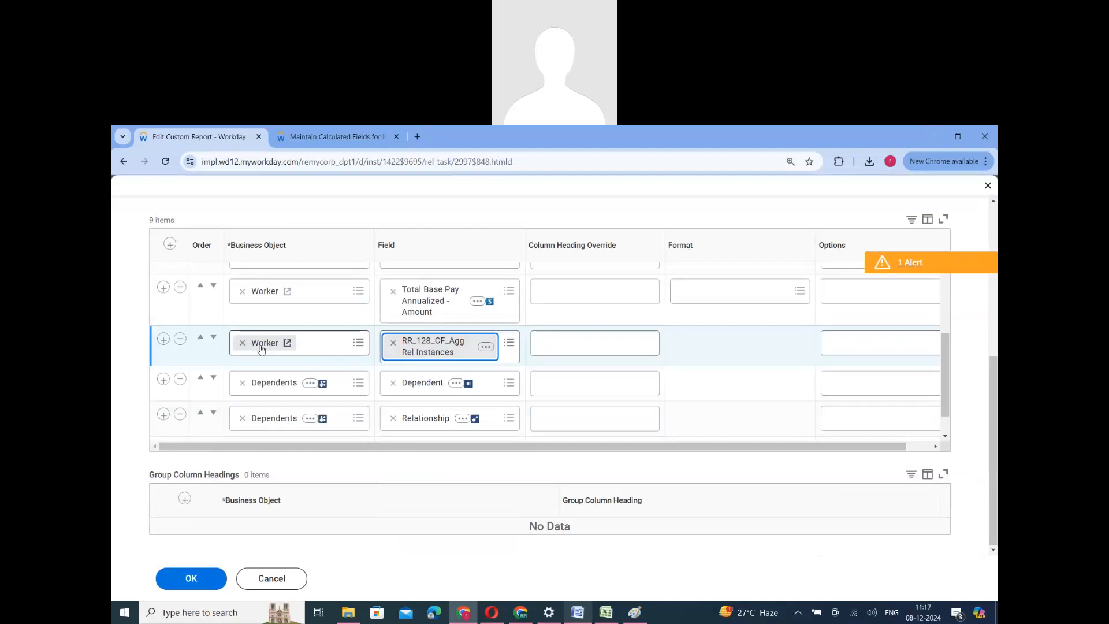
left_click(191, 580)
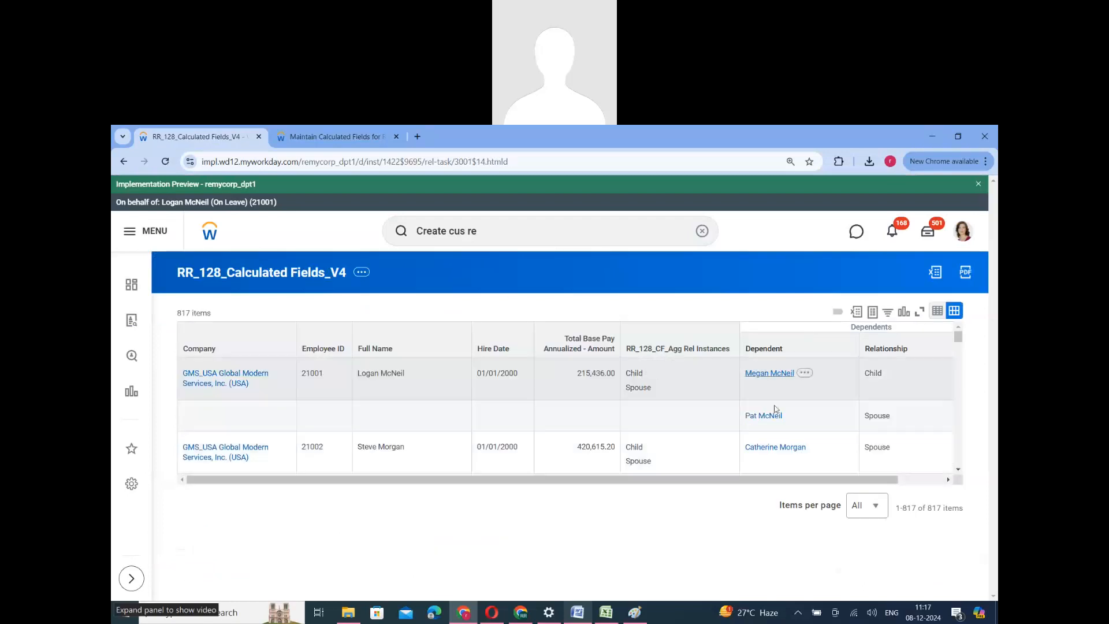
Compare the RR_128_CF_Agg Rel Instances values with the Relationship and Age columns of the first workers' dependents.
scroll(879, 404, "down", 1)
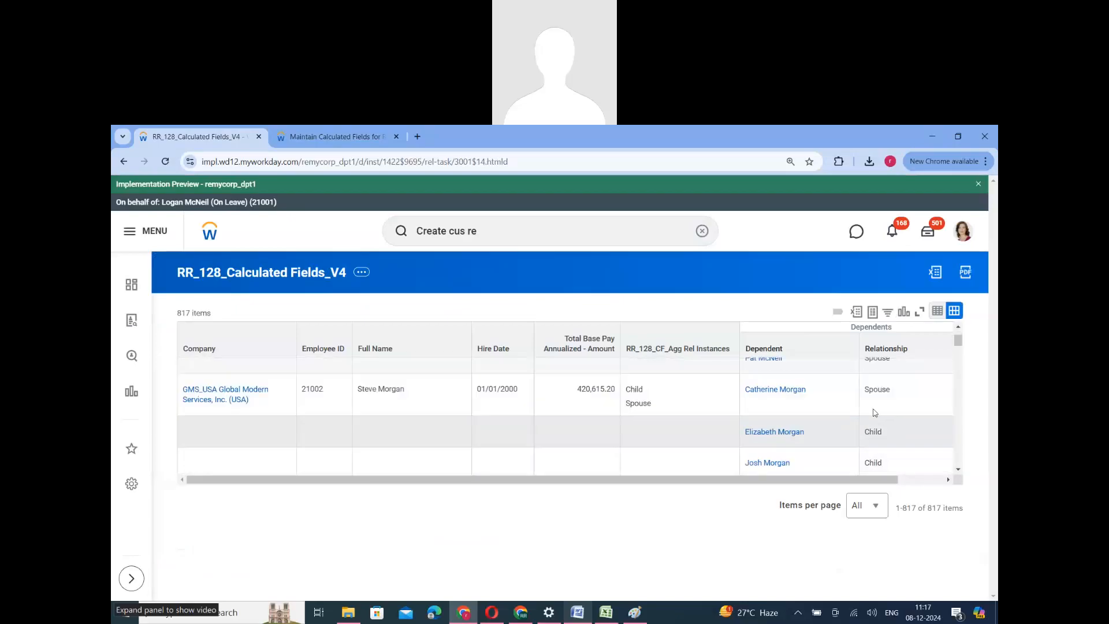
double_click(633, 390)
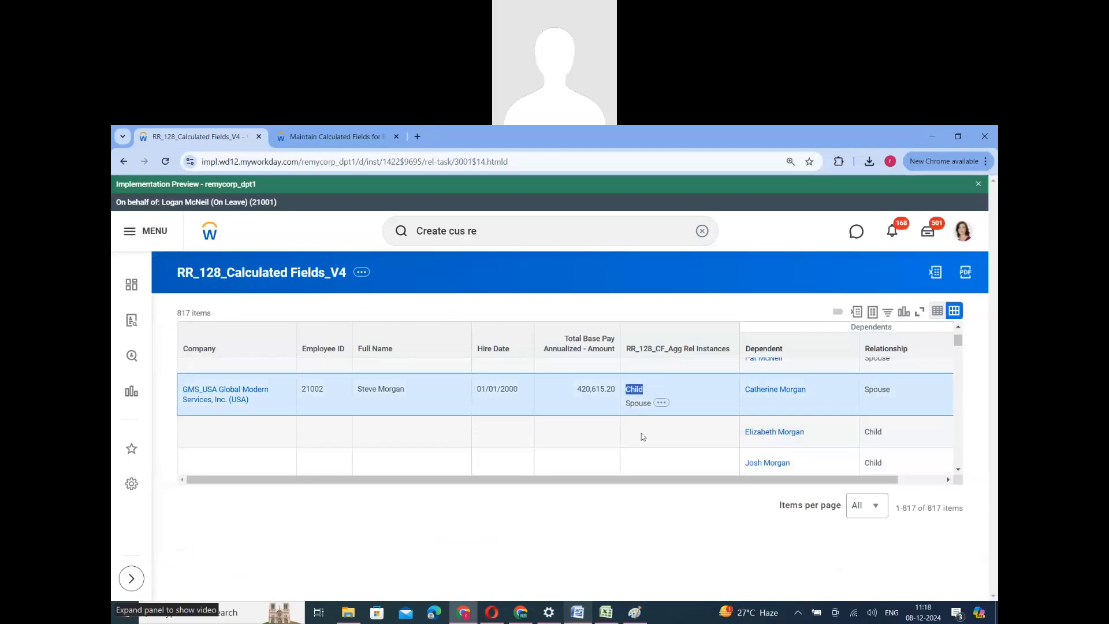
scroll(644, 432, "down", 3)
scroll(646, 425, "up", 3)
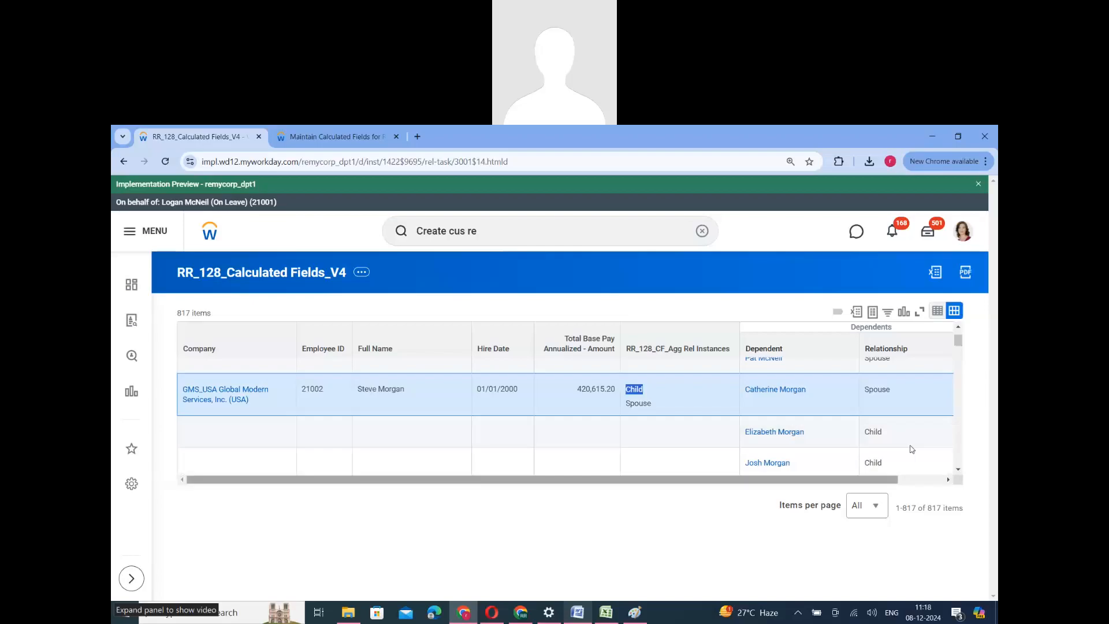
scroll(909, 453, "right", 2)
scroll(945, 402, "up", 1)
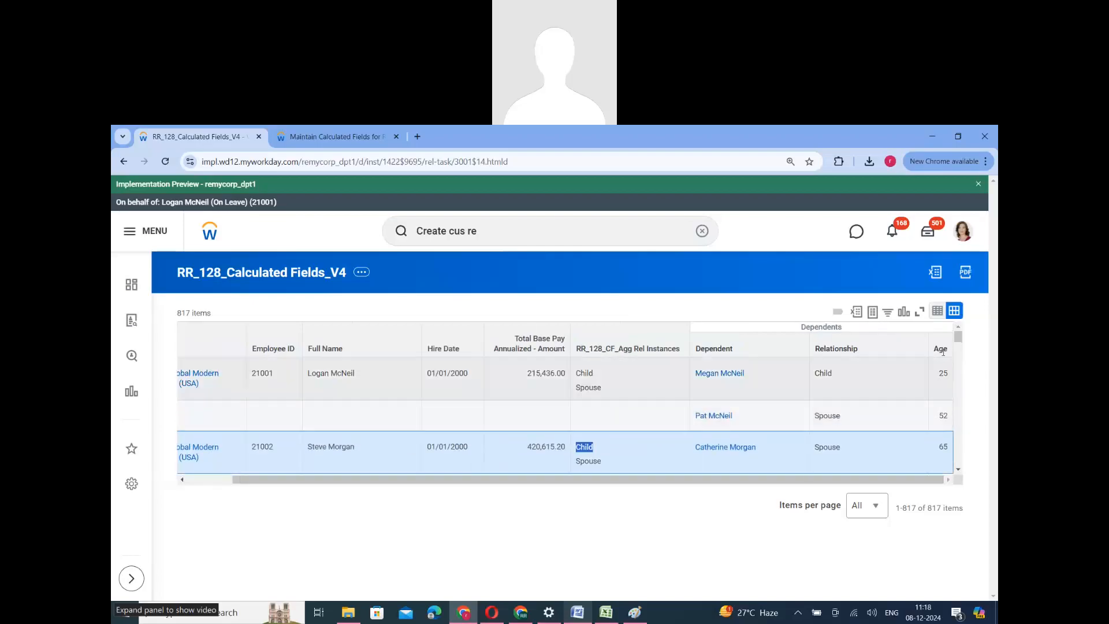
Open the calculated field RR_128_CF_Agg Rel Instances for editing, remove Relationship, and try to aggregate the age field instead.
left_click(343, 138)
left_click(223, 475)
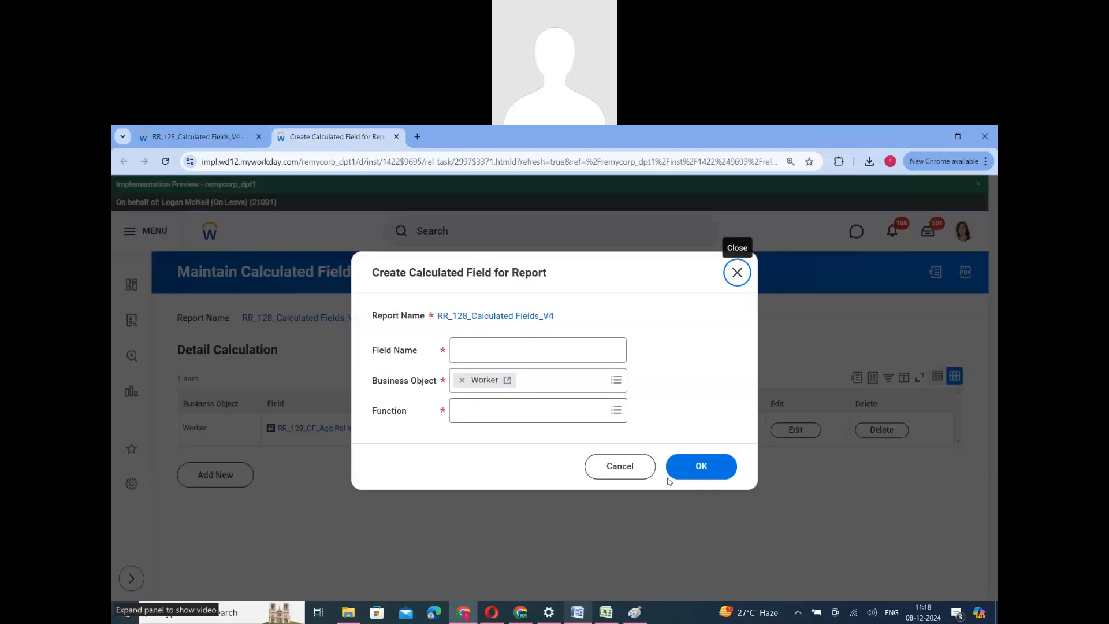
left_click(620, 465)
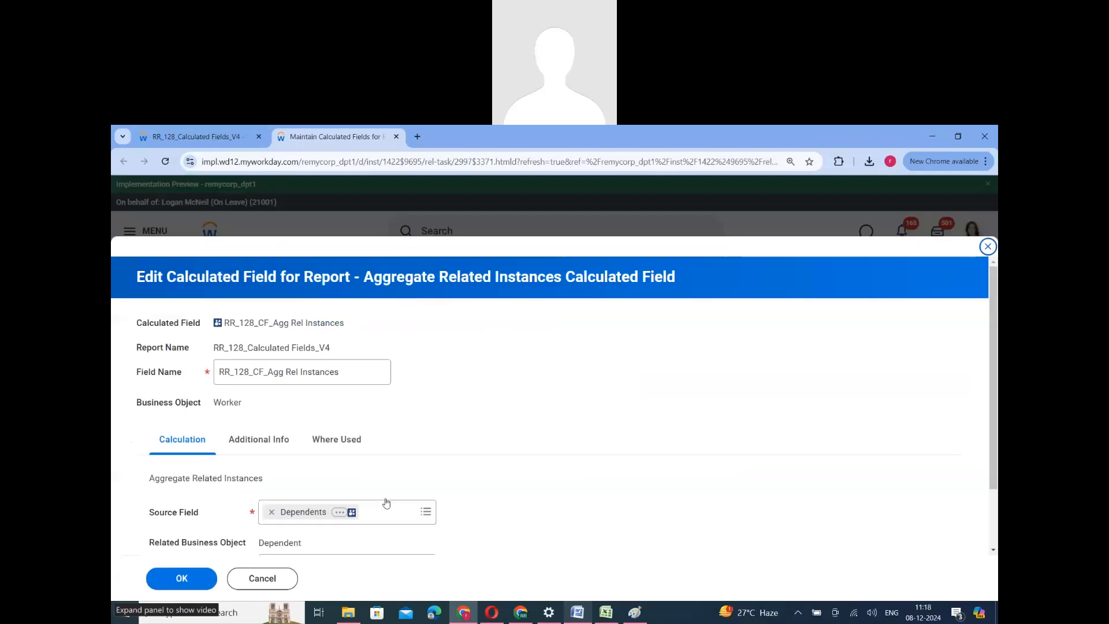
left_click(269, 522)
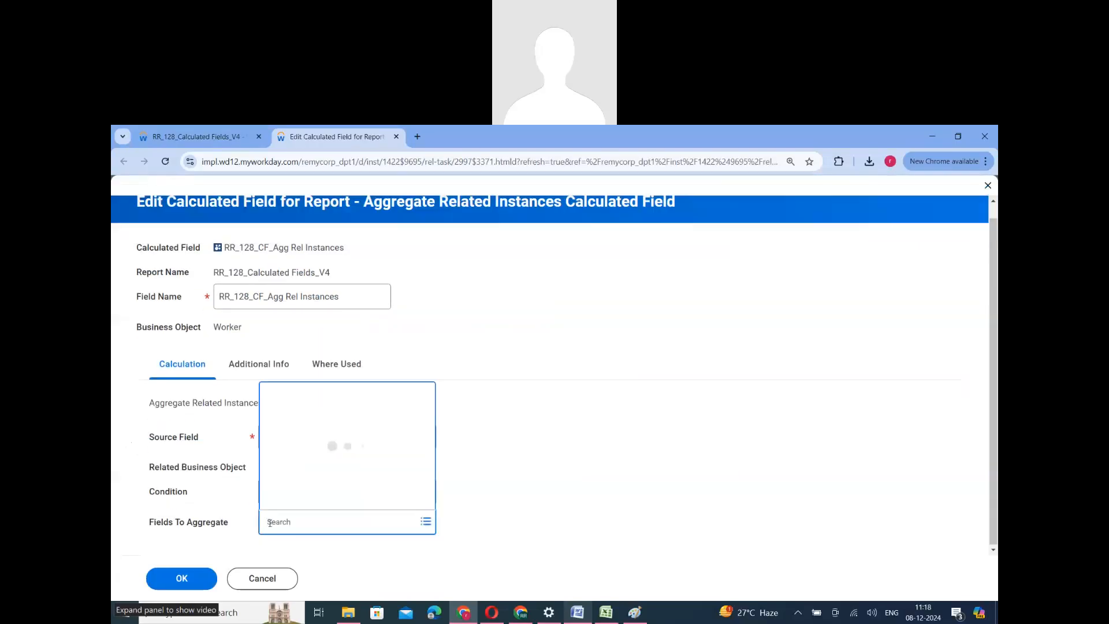
type("age")
key("Return")
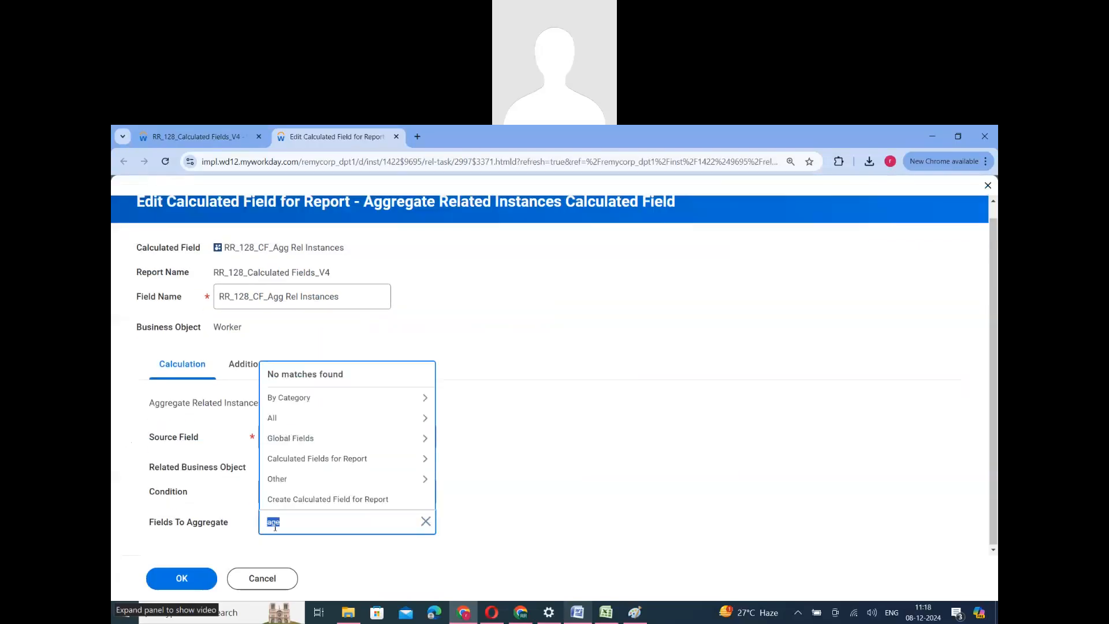
Browse the full list of fields available to aggregate for the Dependent object and examine their field types.
key("BackSpace")
left_click(273, 420)
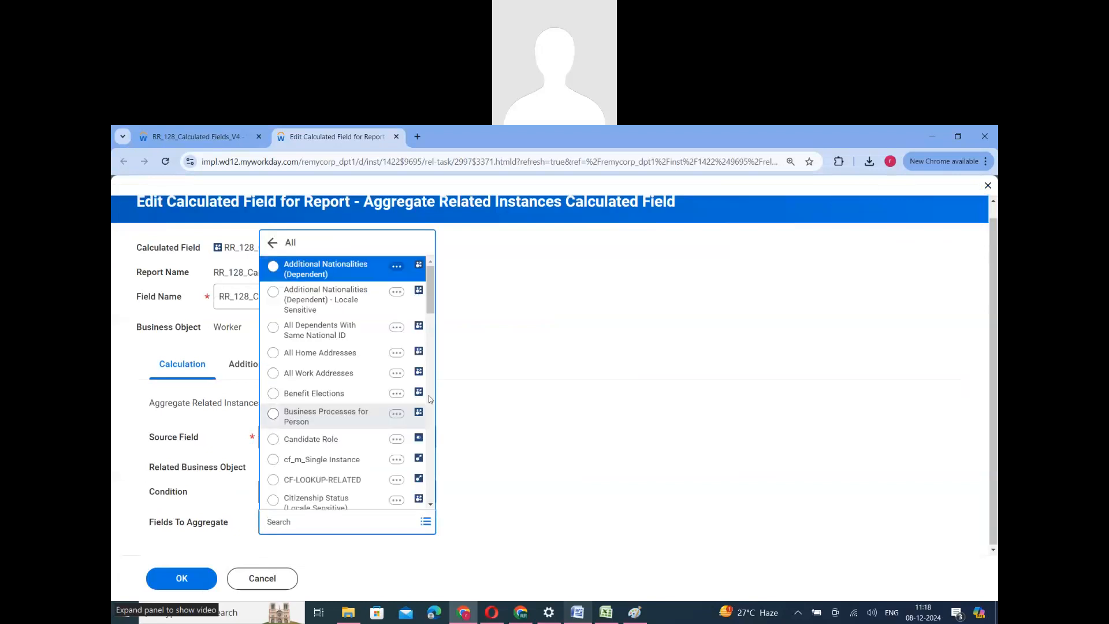
scroll(368, 459, "down", 3)
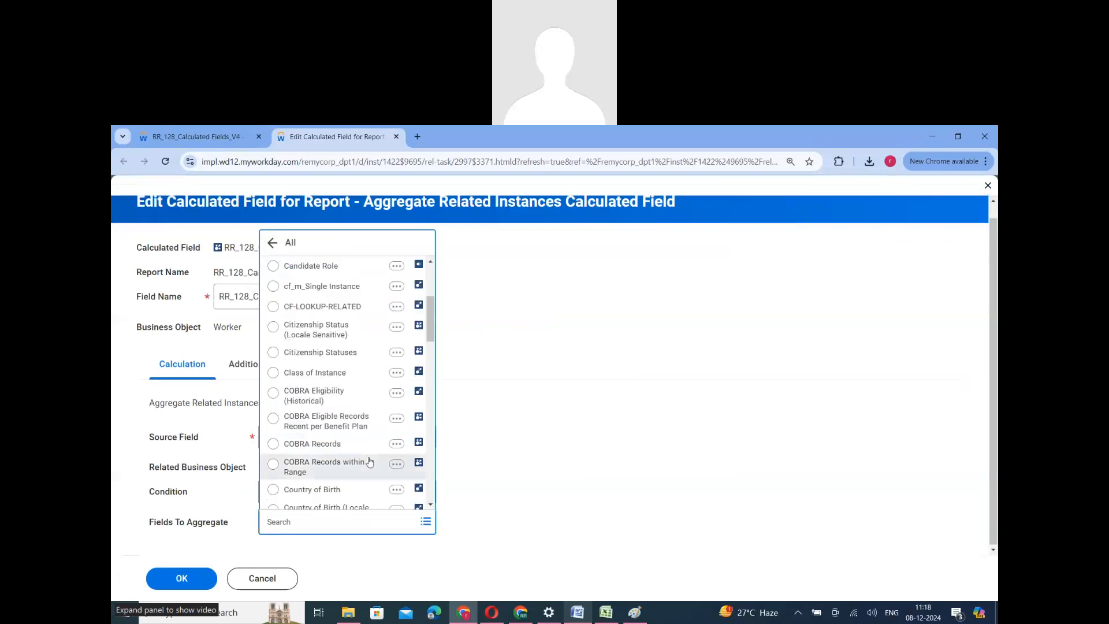
scroll(370, 461, "down", 5)
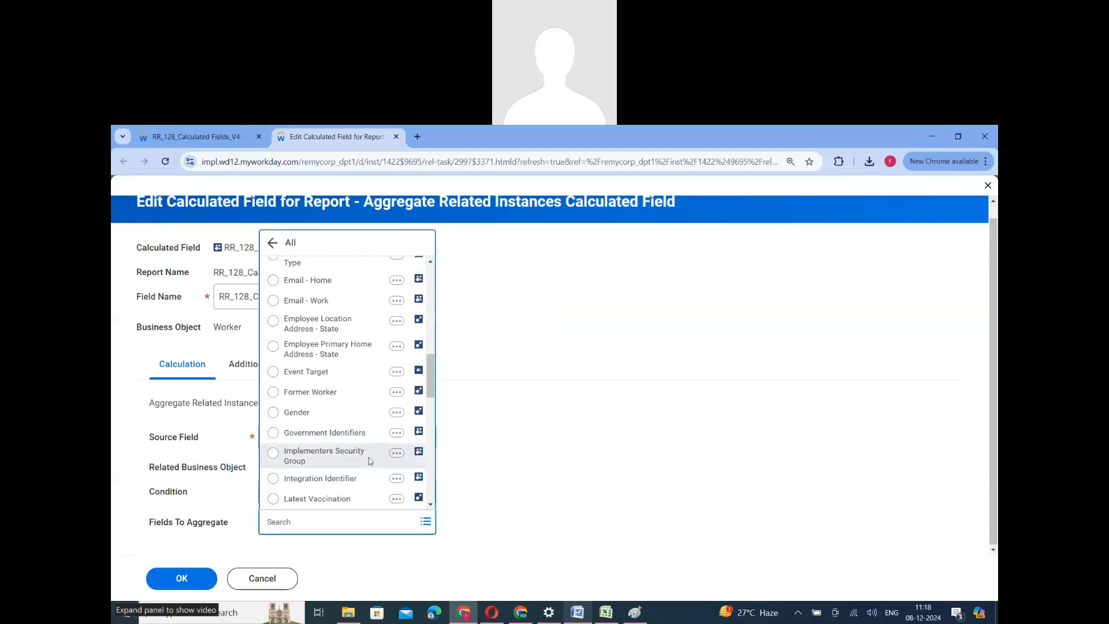
scroll(370, 461, "down", 5)
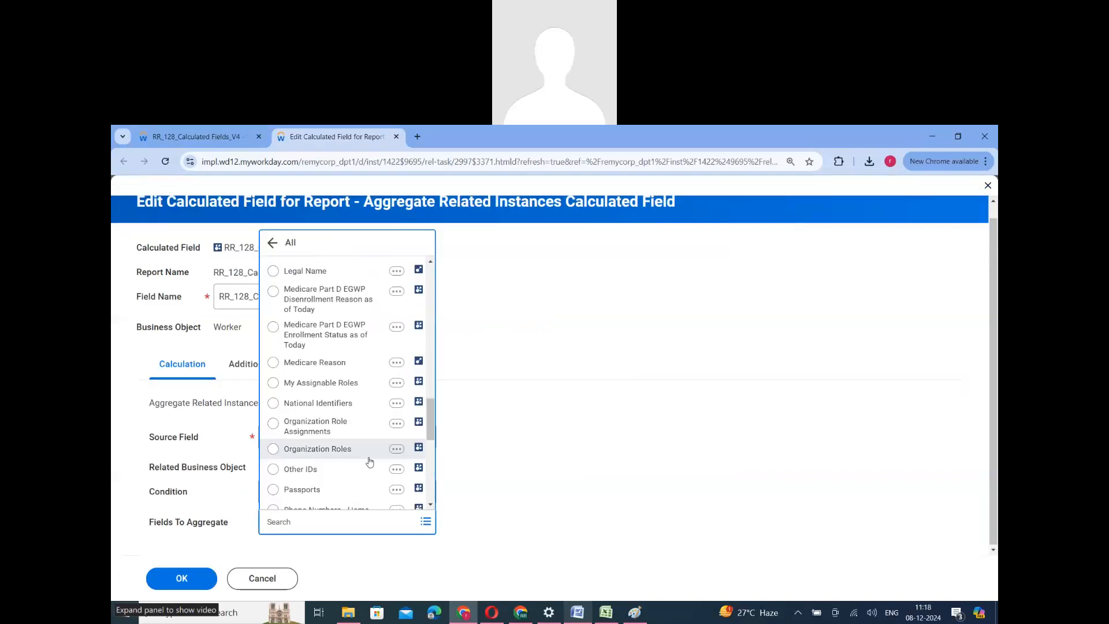
scroll(324, 416, "down", 3)
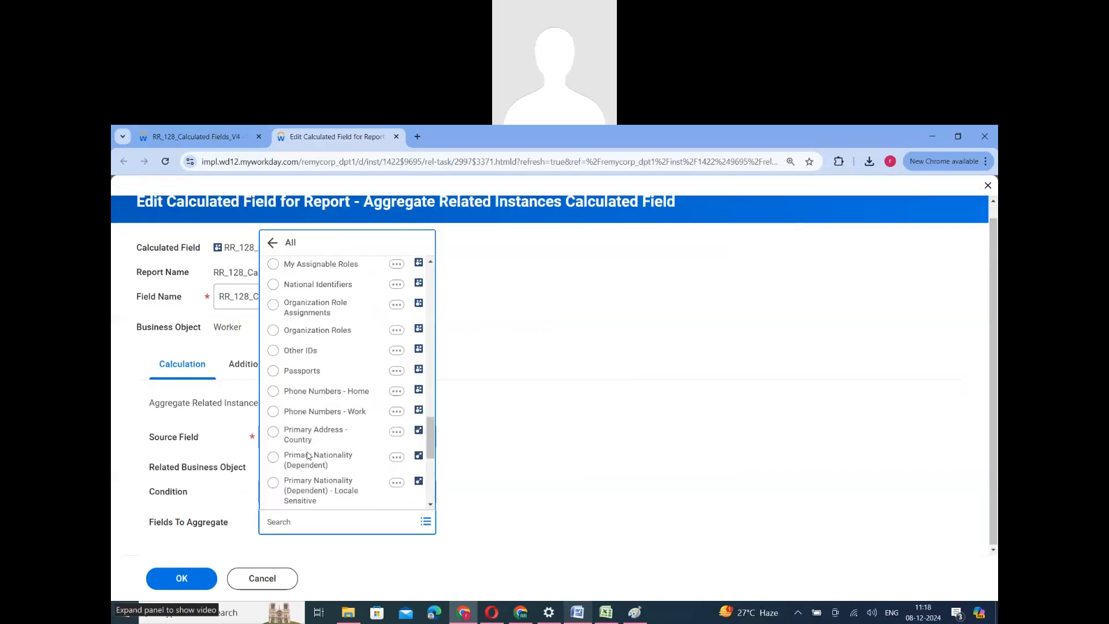
scroll(308, 457, "down", 5)
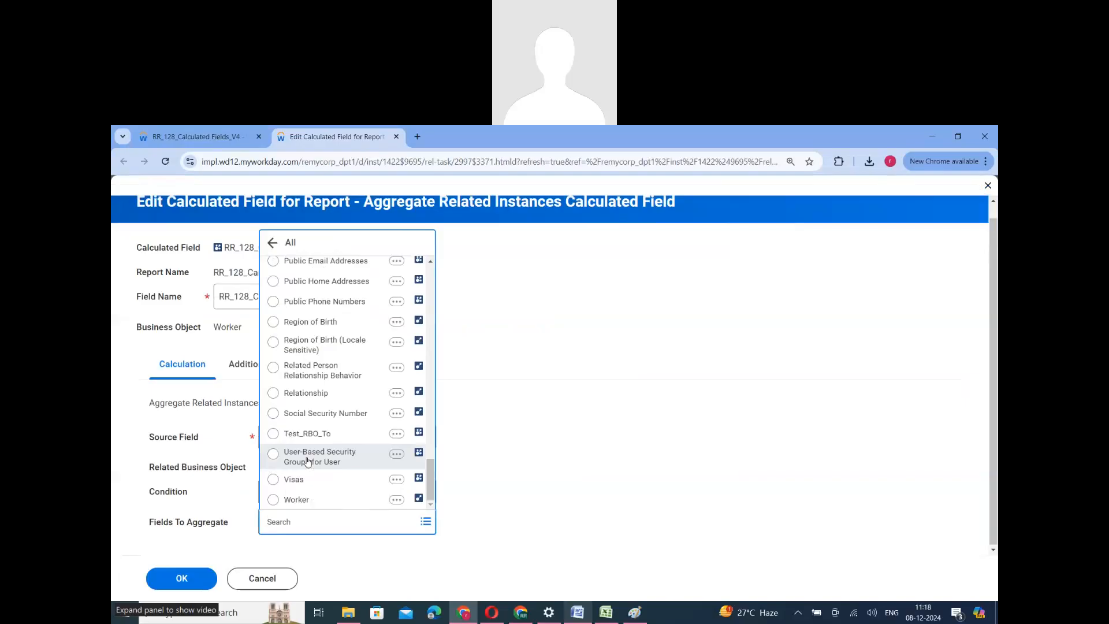
scroll(308, 461, "up", 12)
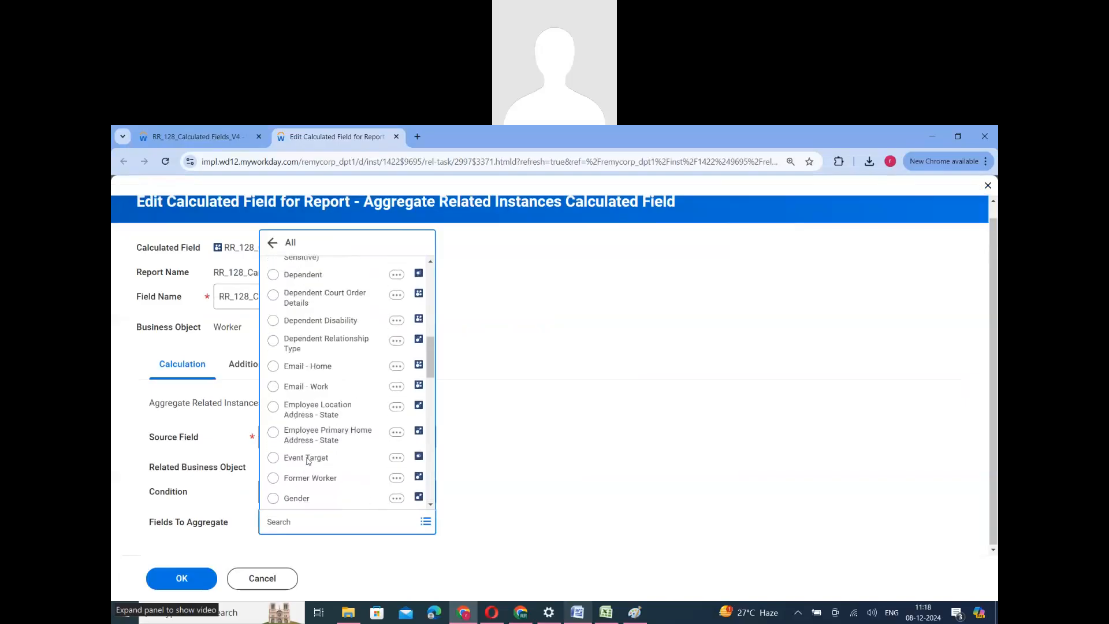
scroll(308, 461, "up", 8)
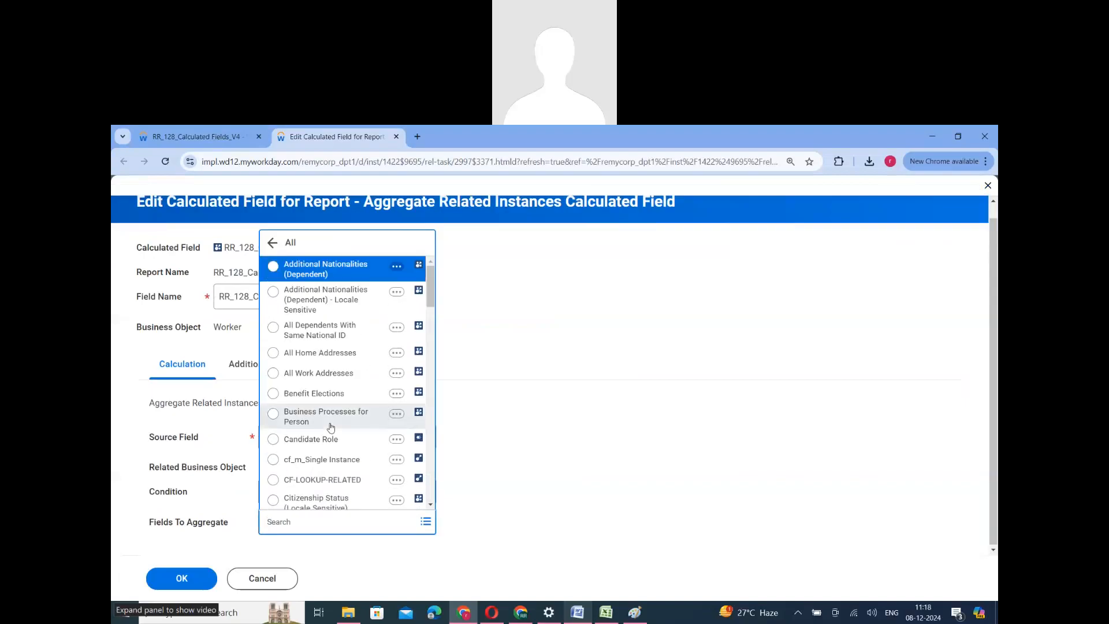
scroll(415, 410, "down", 1)
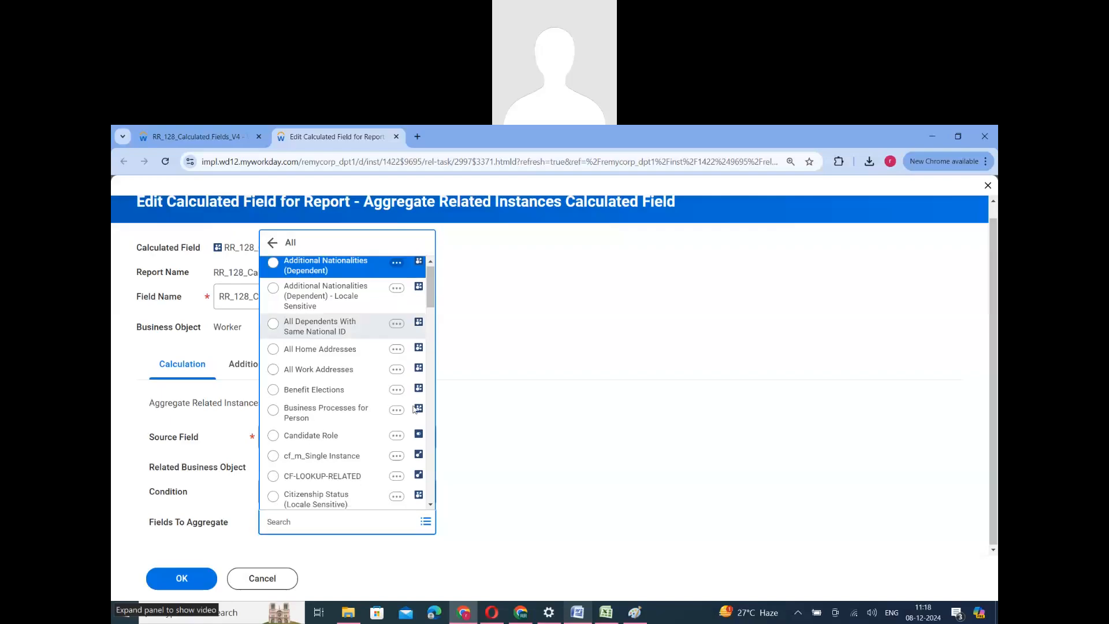
scroll(415, 410, "down", 15)
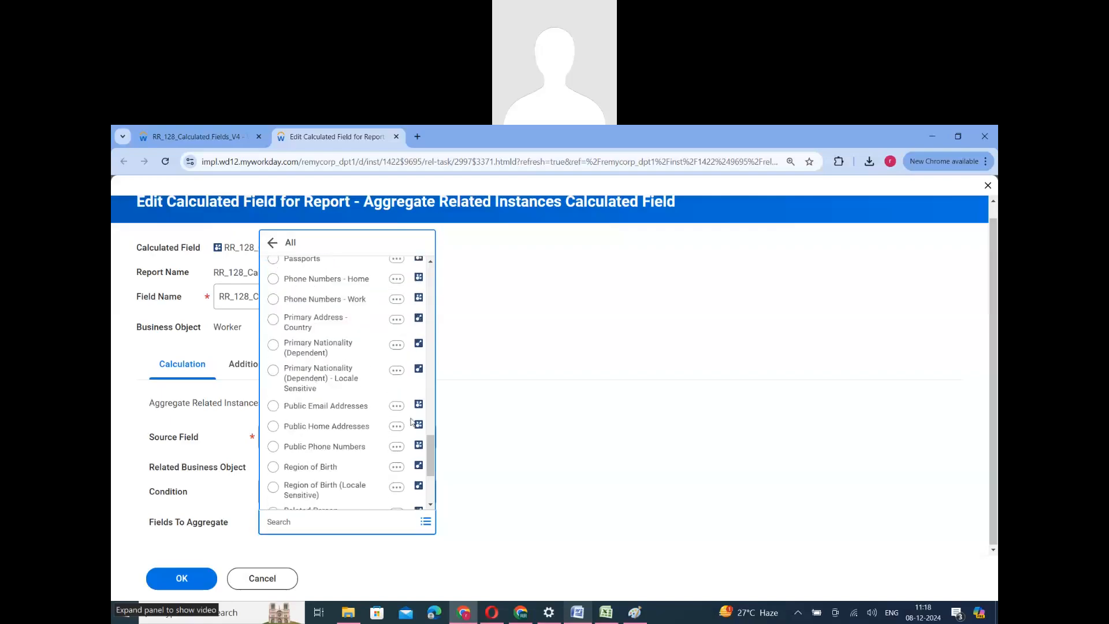
scroll(410, 422, "down", 3)
left_click(540, 486)
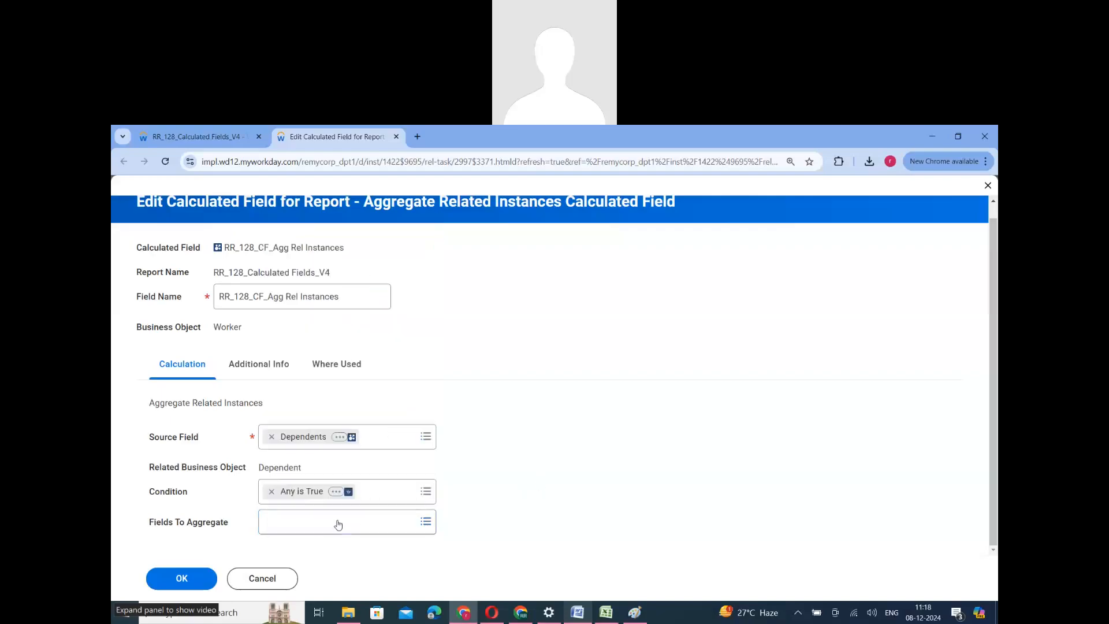
Set the calculated field's Fields To Aggregate to Relationship, save it, and return to the report's calculated field maintenance page.
left_click(320, 522)
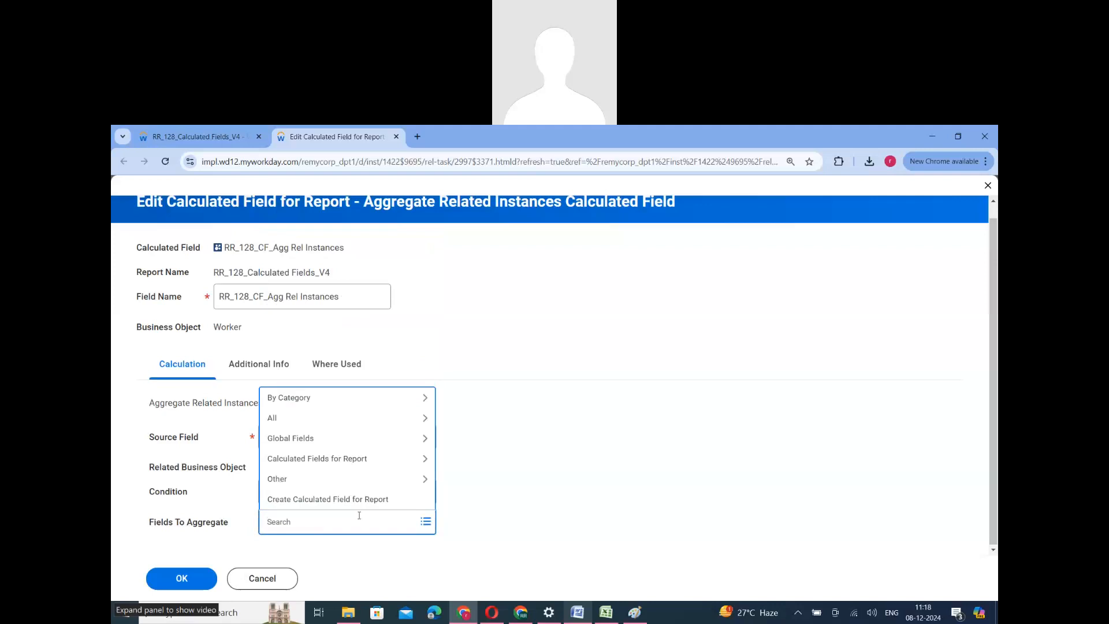
type("relationship")
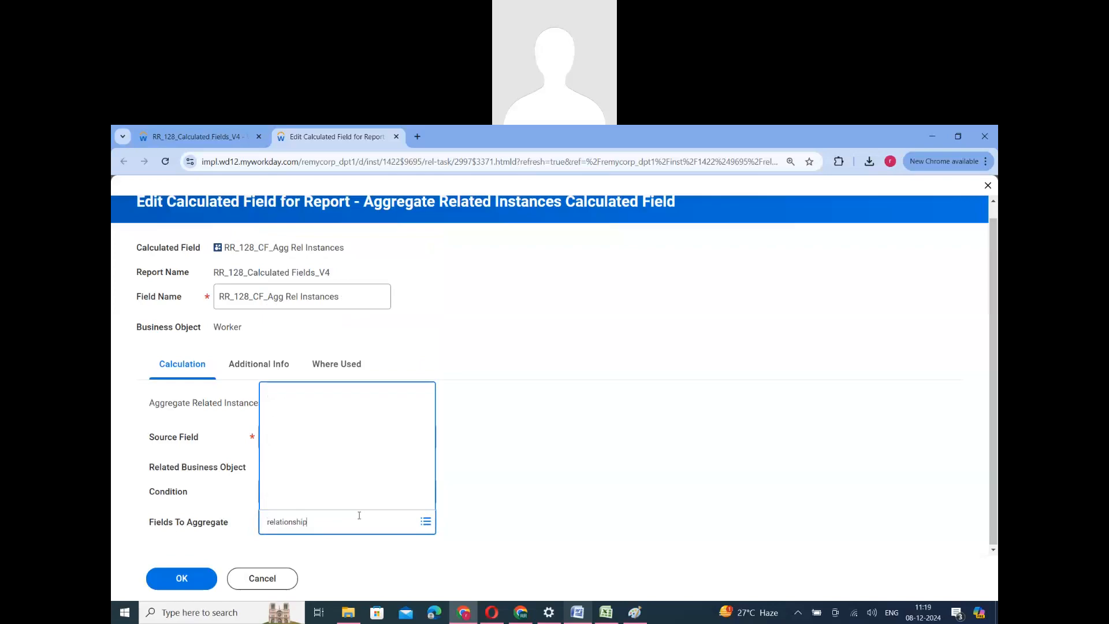
left_click(324, 448)
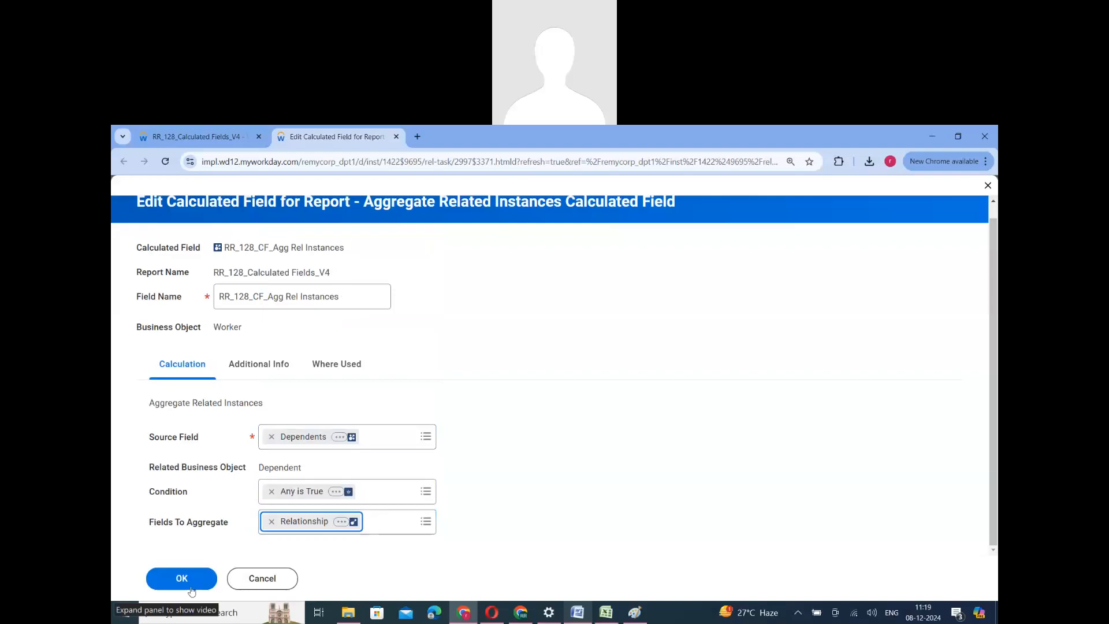
left_click(188, 584)
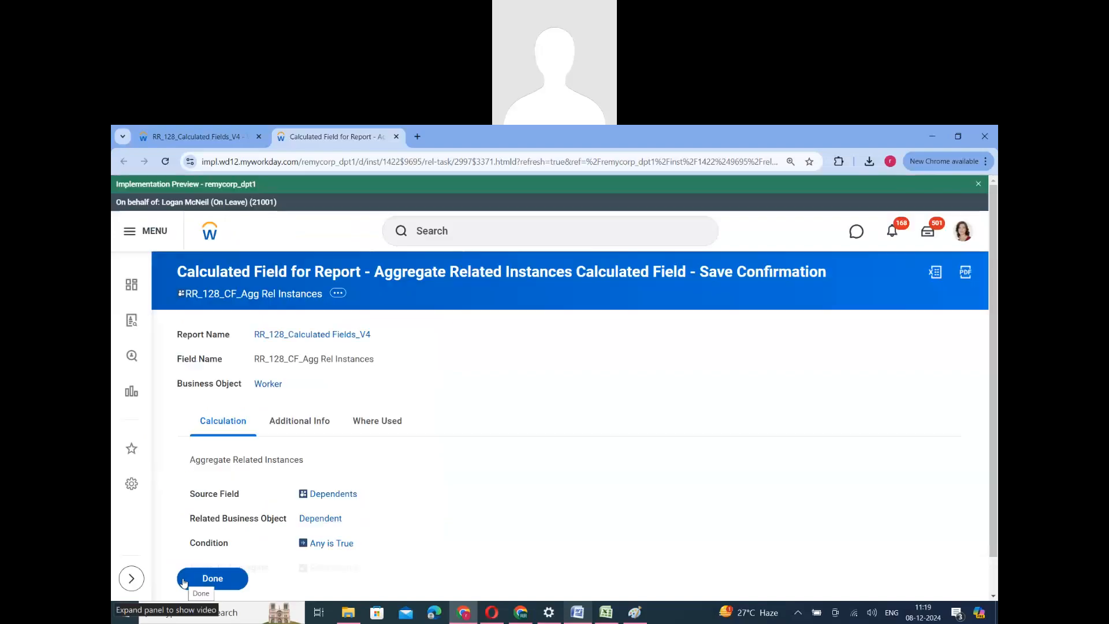
scroll(393, 543, "down", 1)
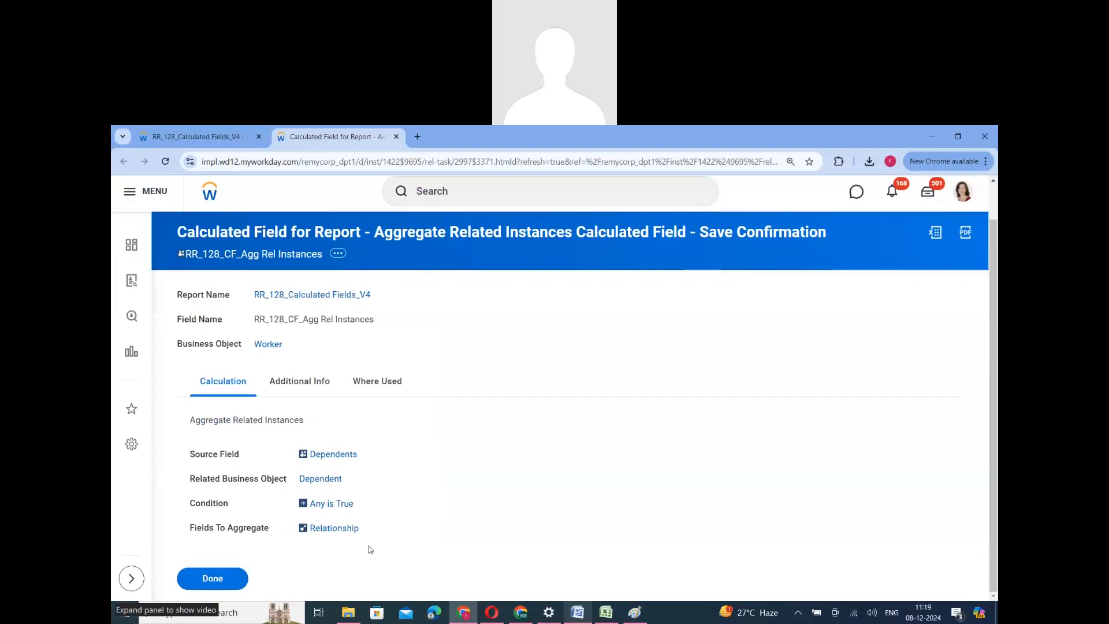
triple_click(257, 532)
left_click(220, 579)
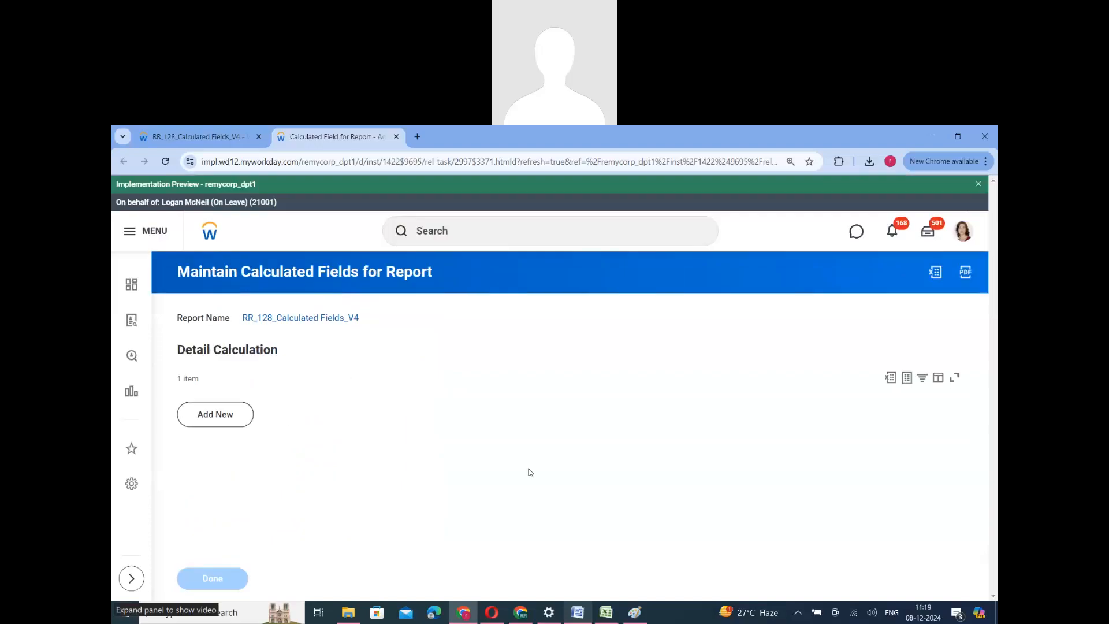
In the RR_128_Calculated Fields_V4 report output, check the aggregated relationships of the first three workers against their dependents' Relationship values.
left_click(196, 136)
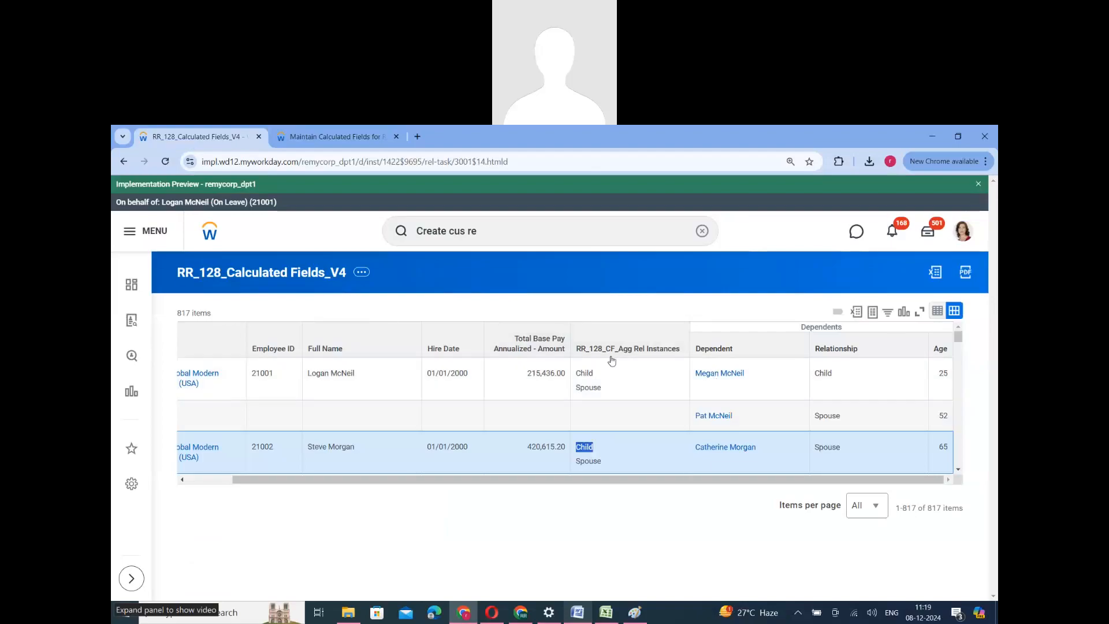
left_click_drag(603, 393, 576, 376)
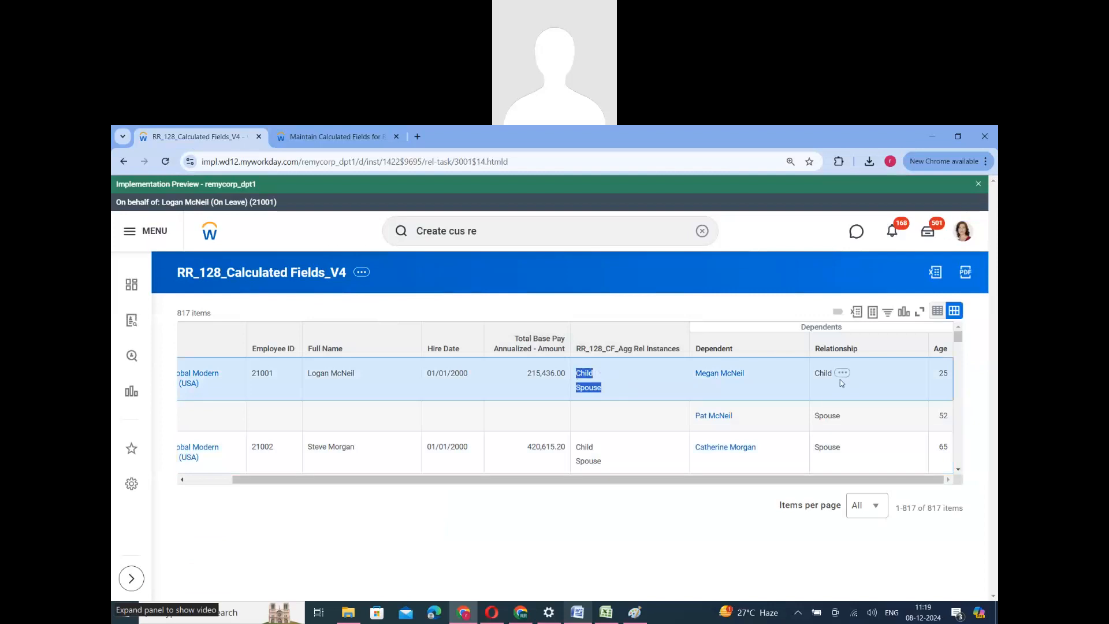
scroll(612, 439, "down", 1)
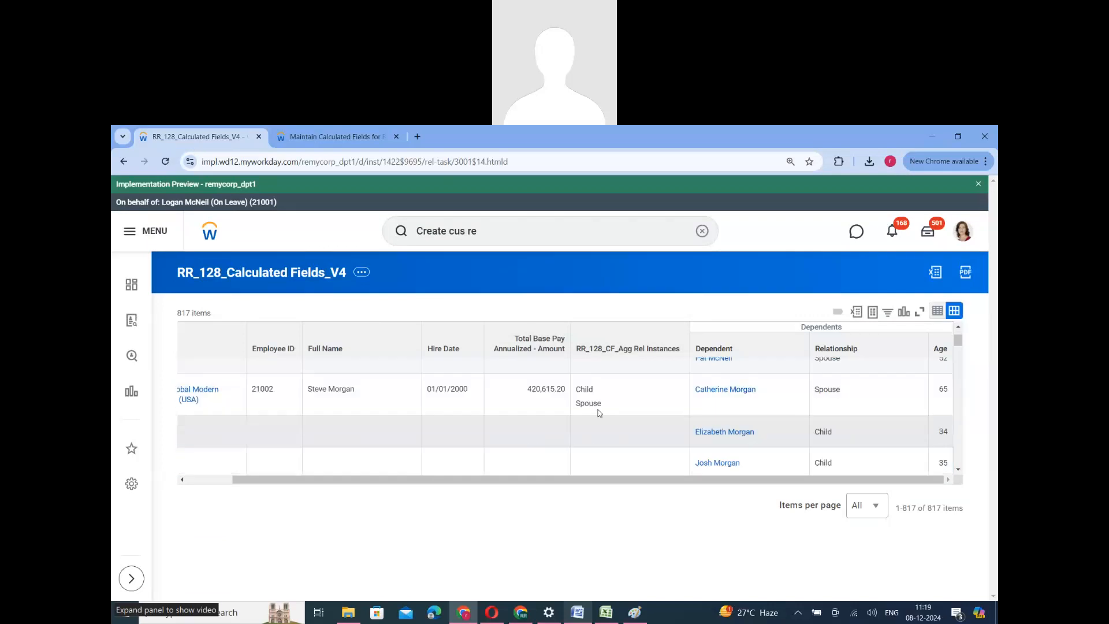
left_click_drag(577, 384, 589, 433)
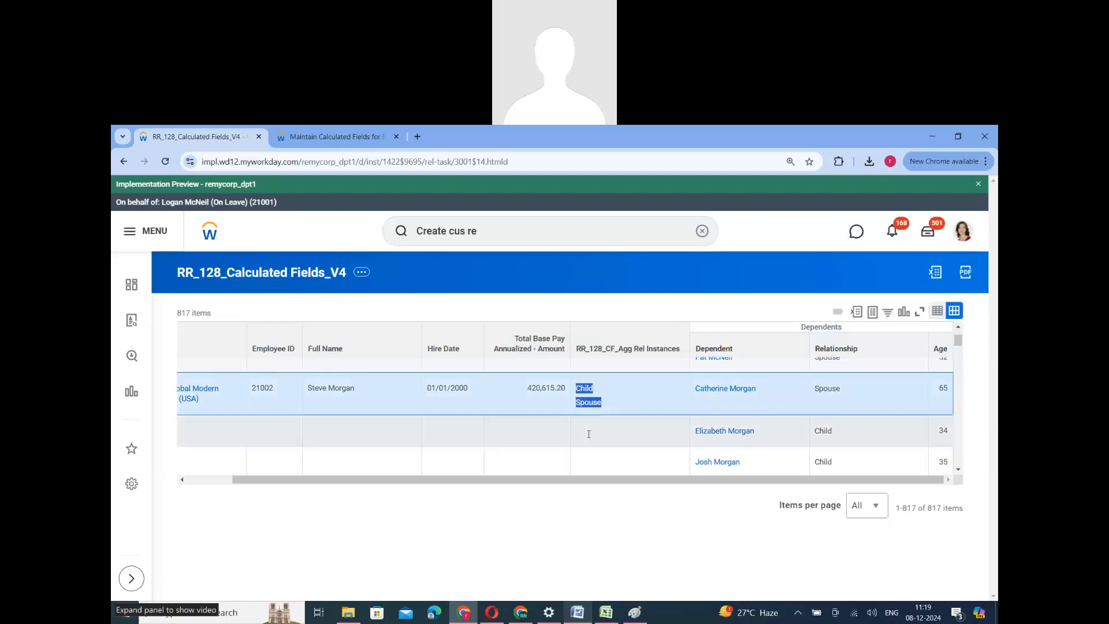
scroll(589, 433, "down", 3)
left_click_drag(570, 379, 603, 436)
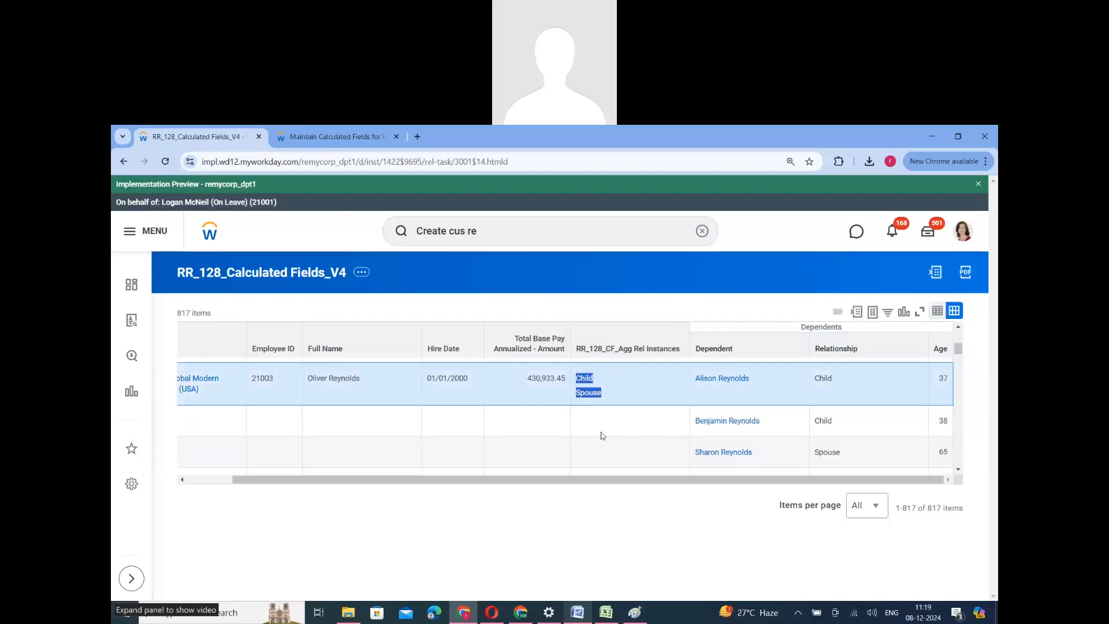
left_click(600, 535)
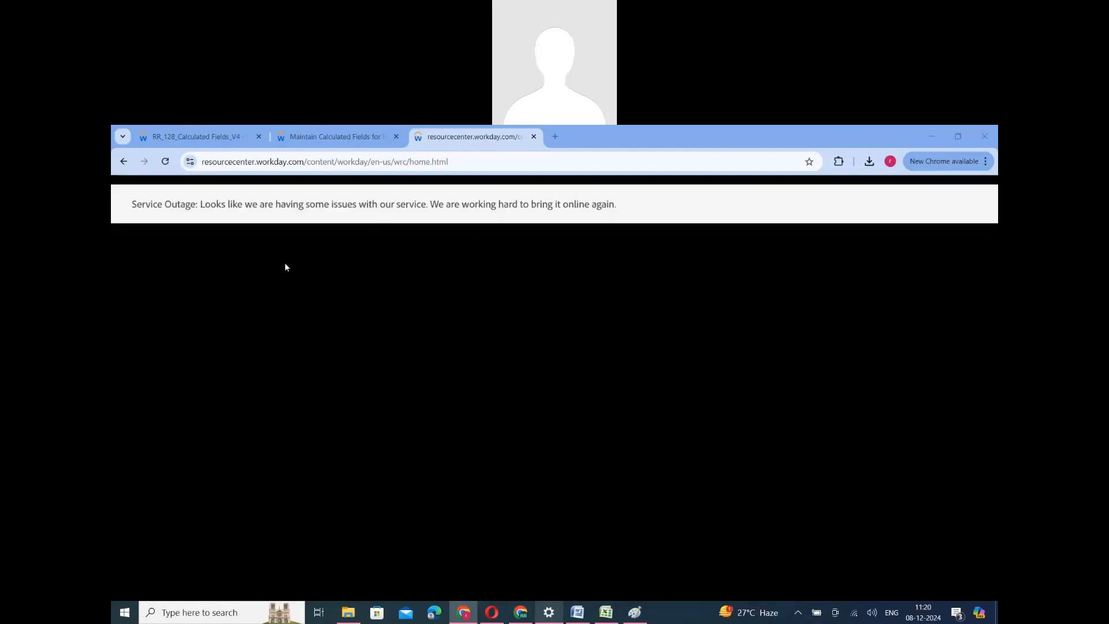
Return to the Workday Community article on shared demonstration tenants and search the site for "aggregate related instances".
left_click(123, 161)
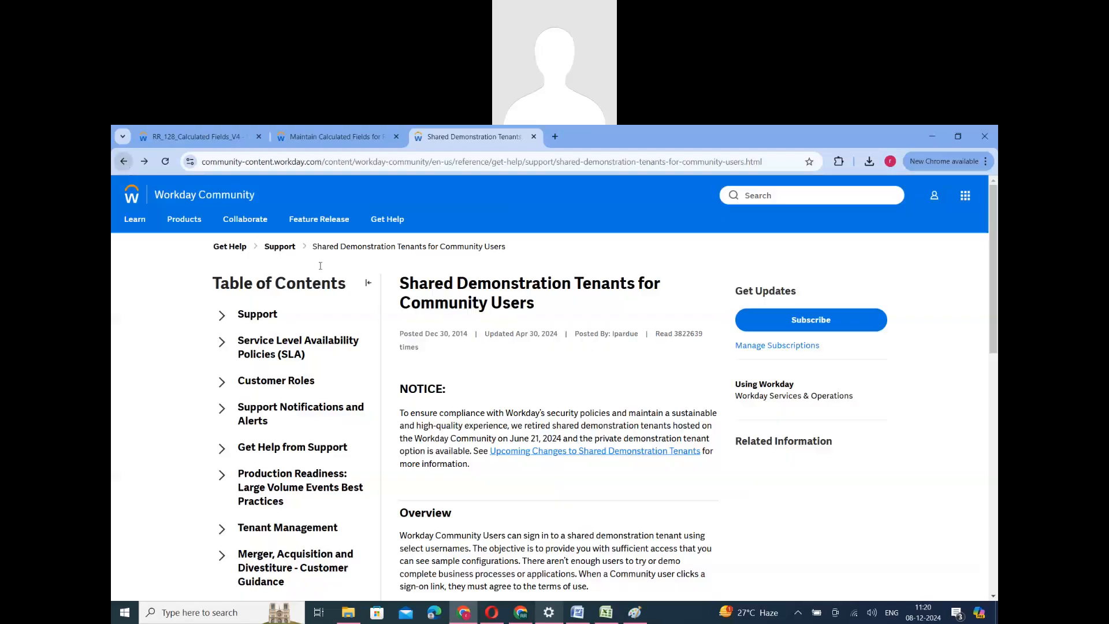
left_click(209, 197)
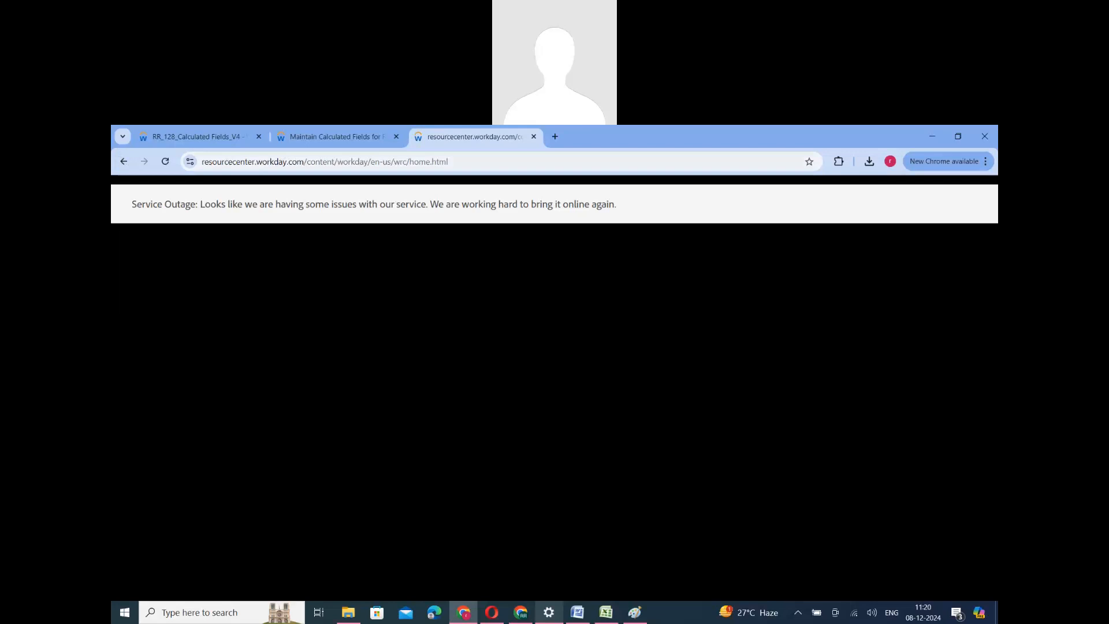
left_click(124, 162)
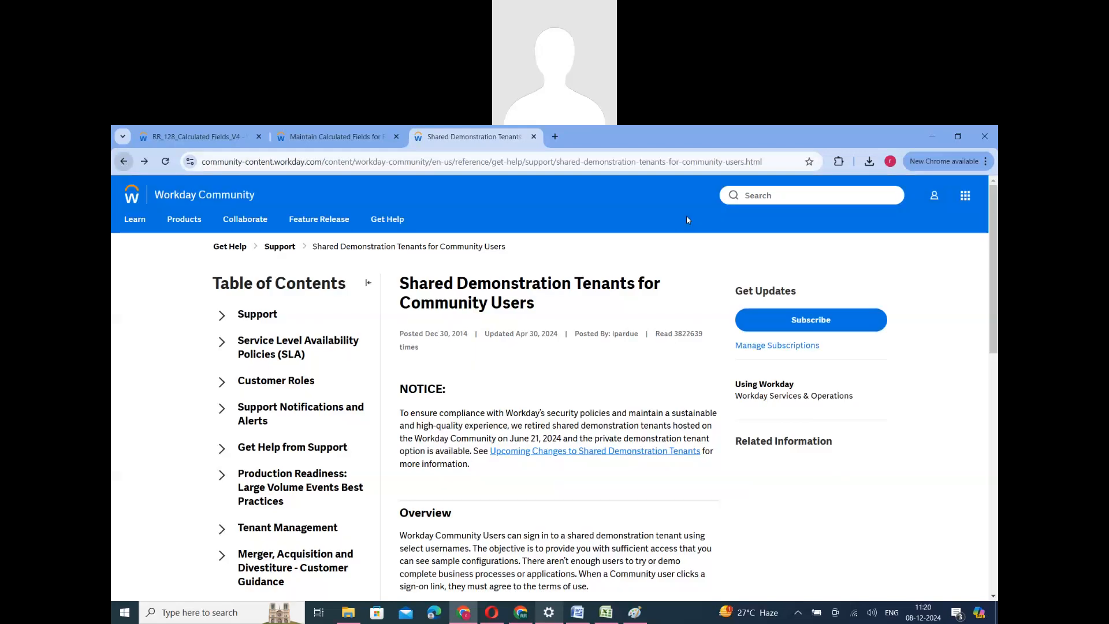
left_click(775, 195)
type("a")
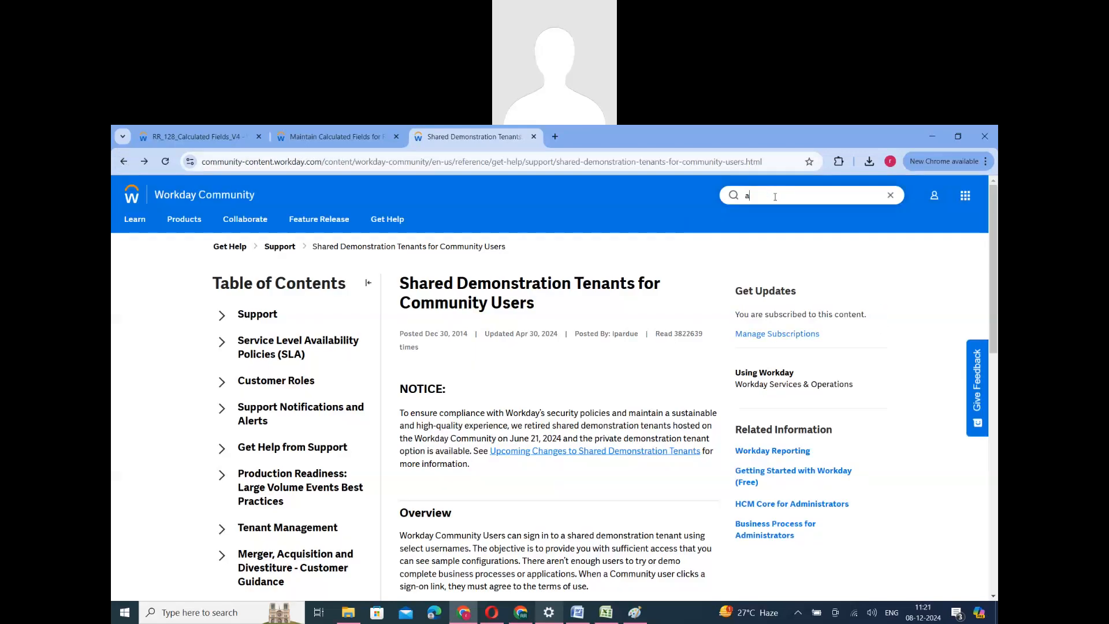
type("gg")
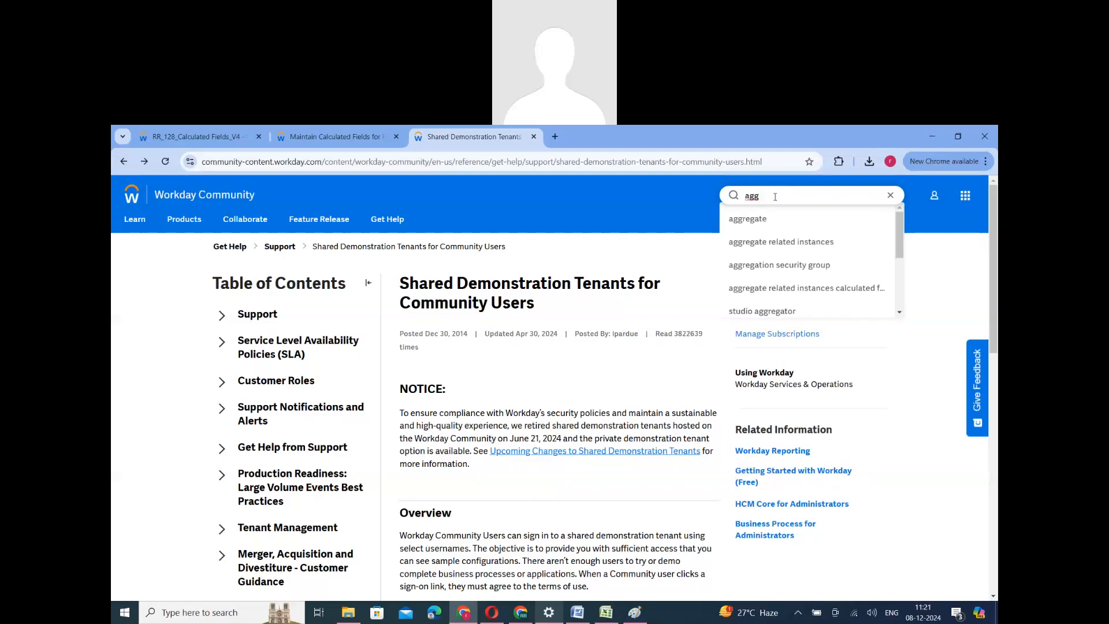
type("regared")
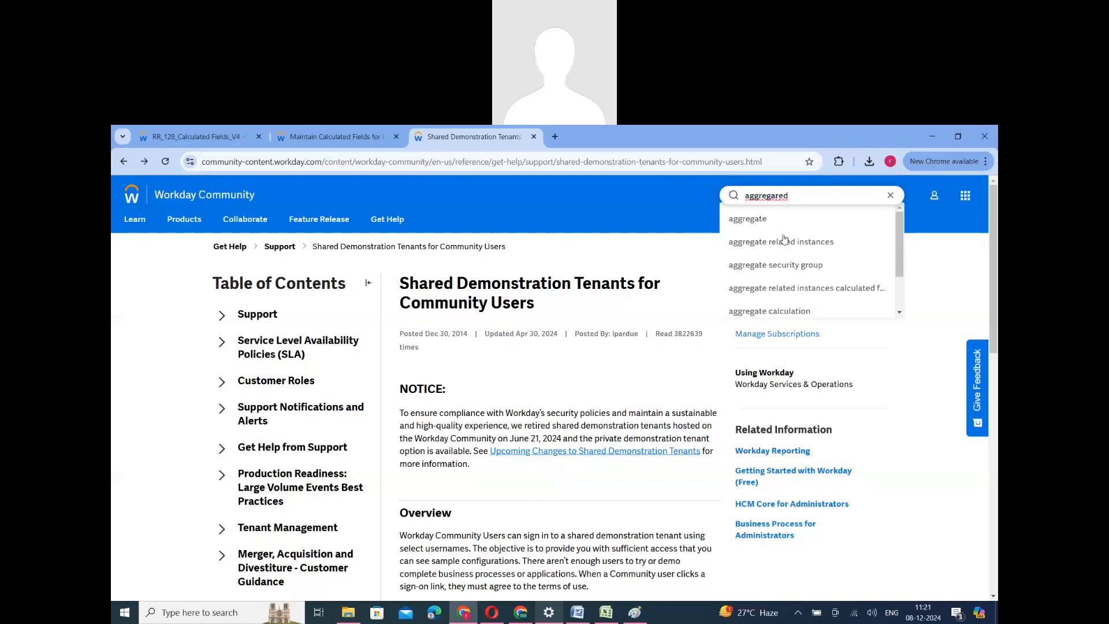
left_click(784, 240)
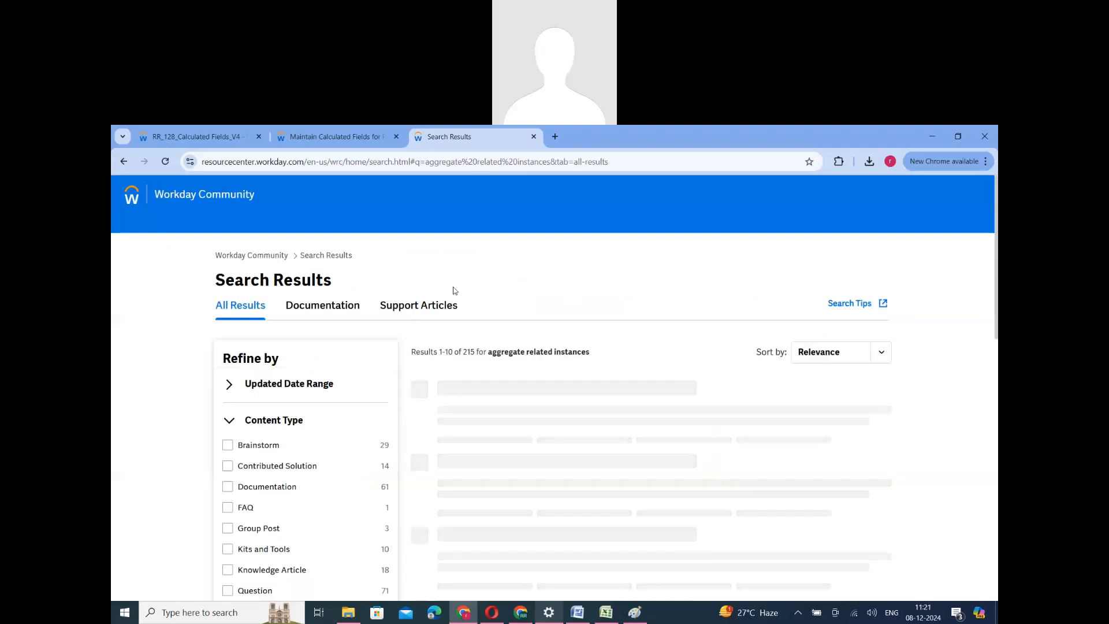
Open the Aggregate Related Instances documentation, the Count vs. Aggregate vs. Sum question and the Aggregate Related Instances Calc Field question in new browser tabs.
scroll(584, 322, "down", 2)
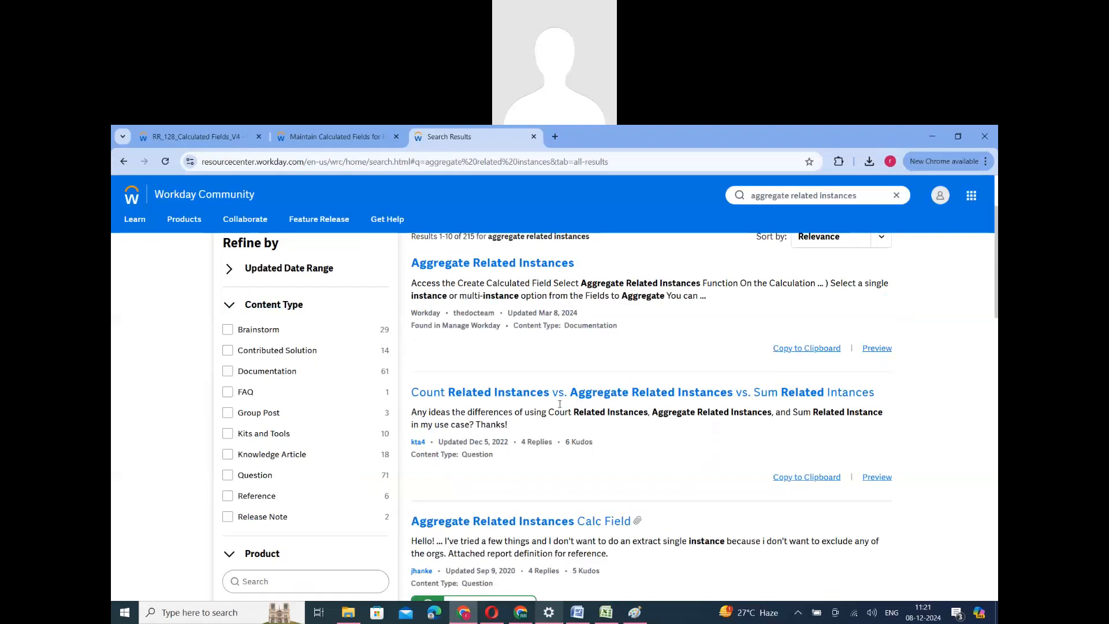
scroll(560, 404, "up", 2)
right_click(514, 383)
left_click(554, 396)
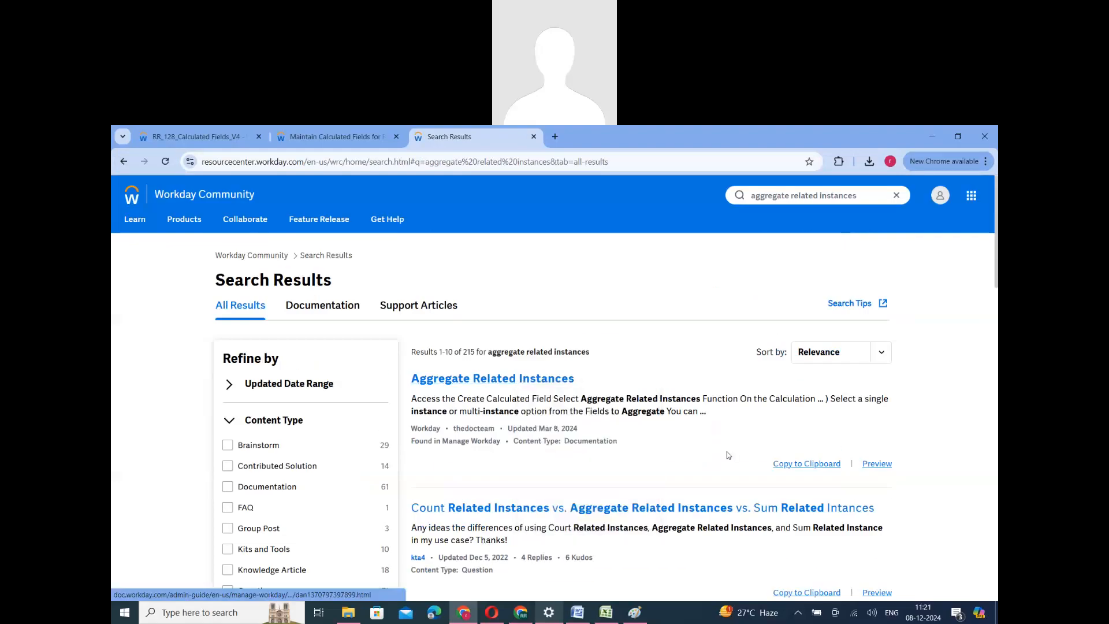
scroll(727, 454, "down", 2)
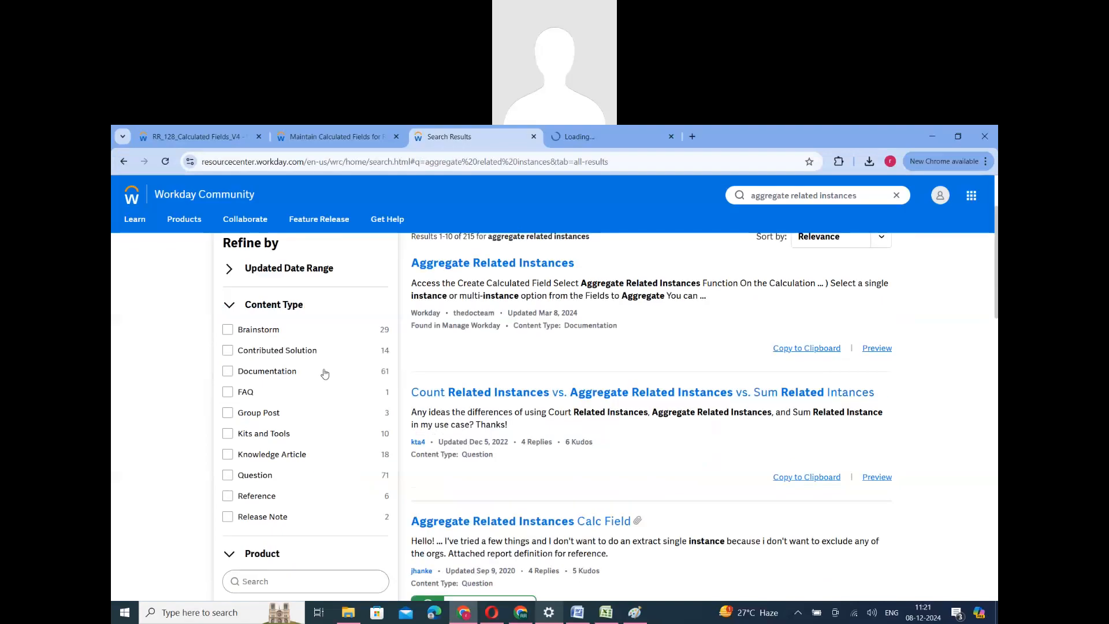
right_click(722, 405)
left_click(736, 411)
scroll(635, 413, "down", 2)
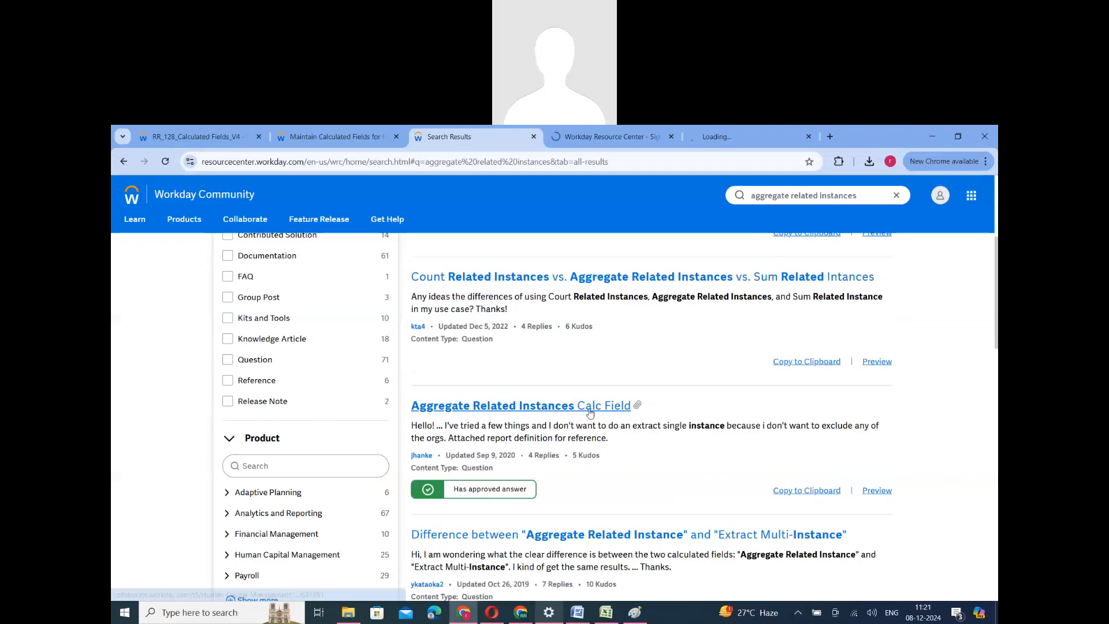
right_click(590, 413)
left_click(623, 425)
Open the results on the date/number field workaround, the Concatenated Text calc field function and "Trying to aggregate related text fields" in new browser tabs.
scroll(635, 370, "down", 3)
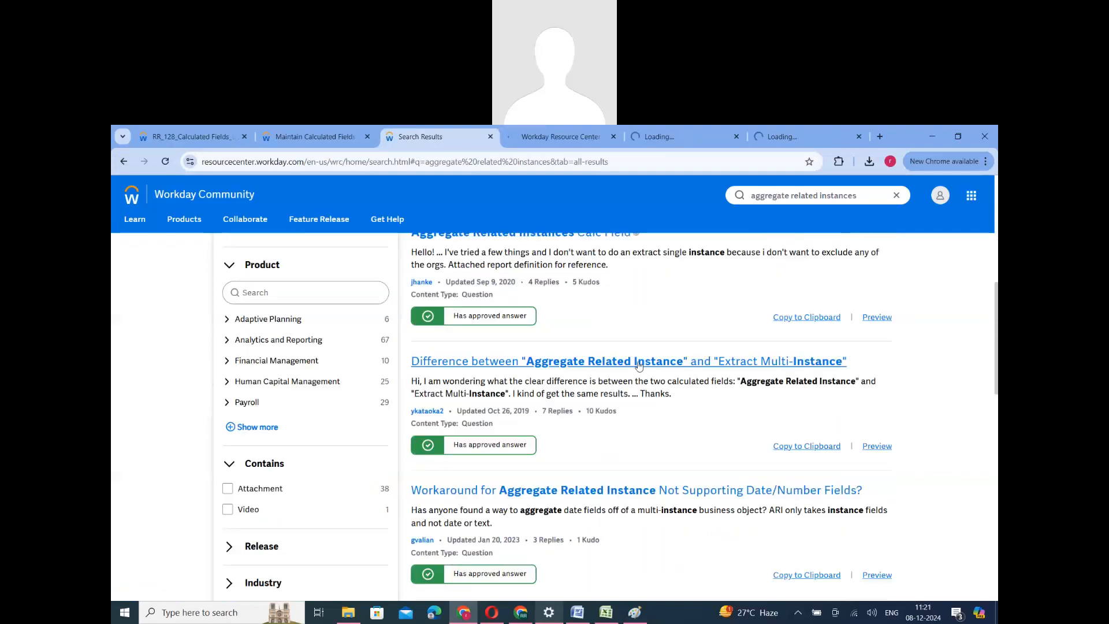
scroll(682, 369, "down", 2)
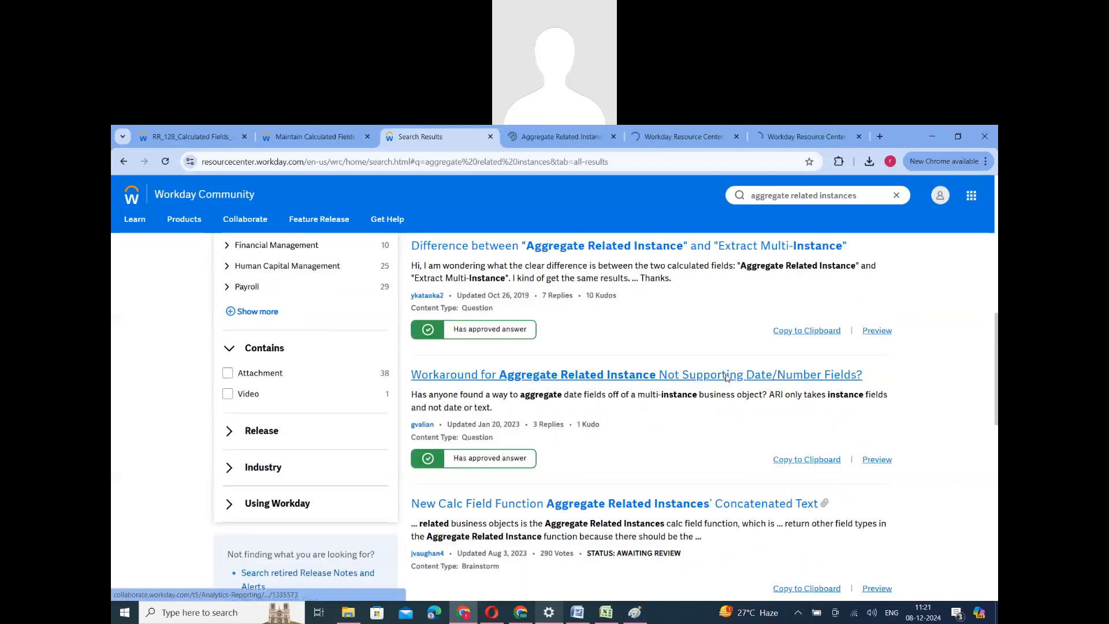
right_click(726, 376)
left_click(742, 385)
scroll(664, 384, "down", 2)
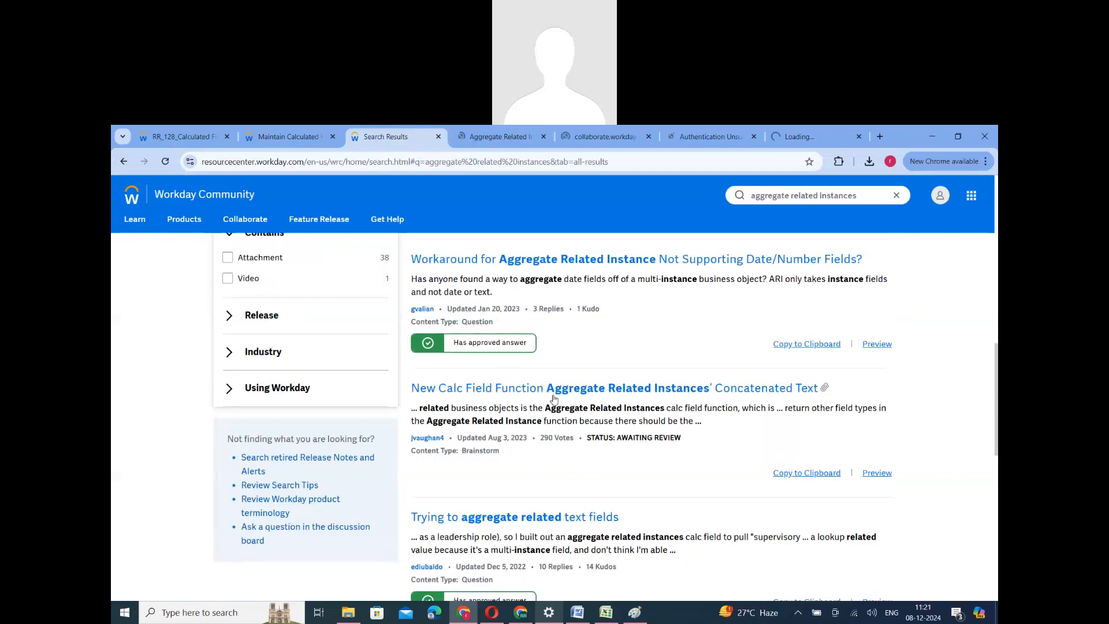
right_click(620, 393)
left_click(636, 399)
scroll(536, 487, "down", 2)
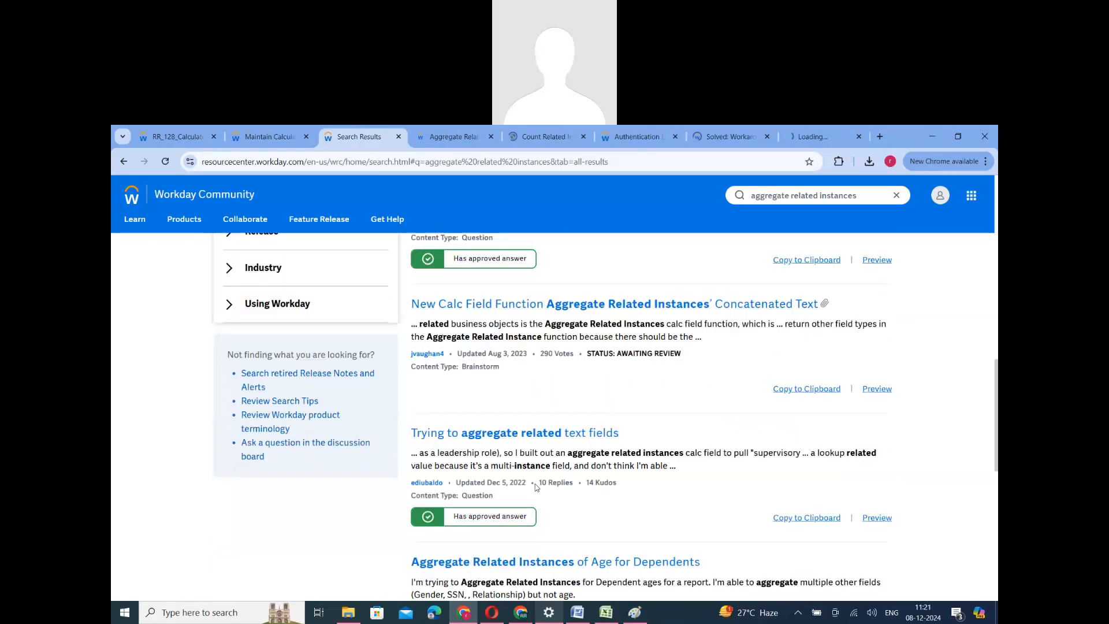
scroll(536, 487, "down", 2)
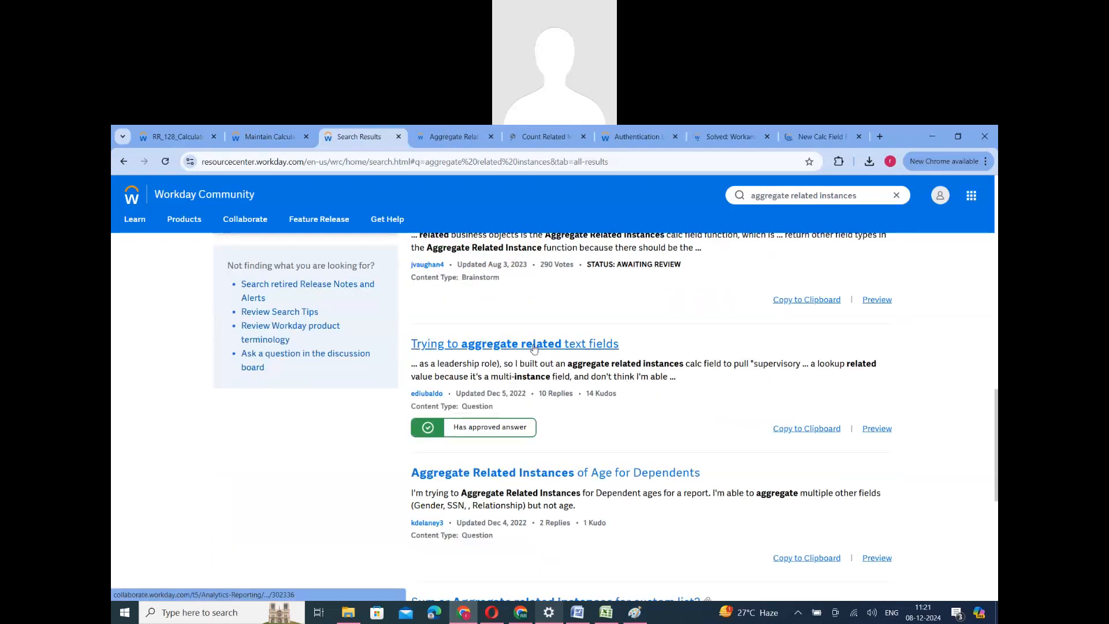
right_click(534, 349)
left_click(549, 356)
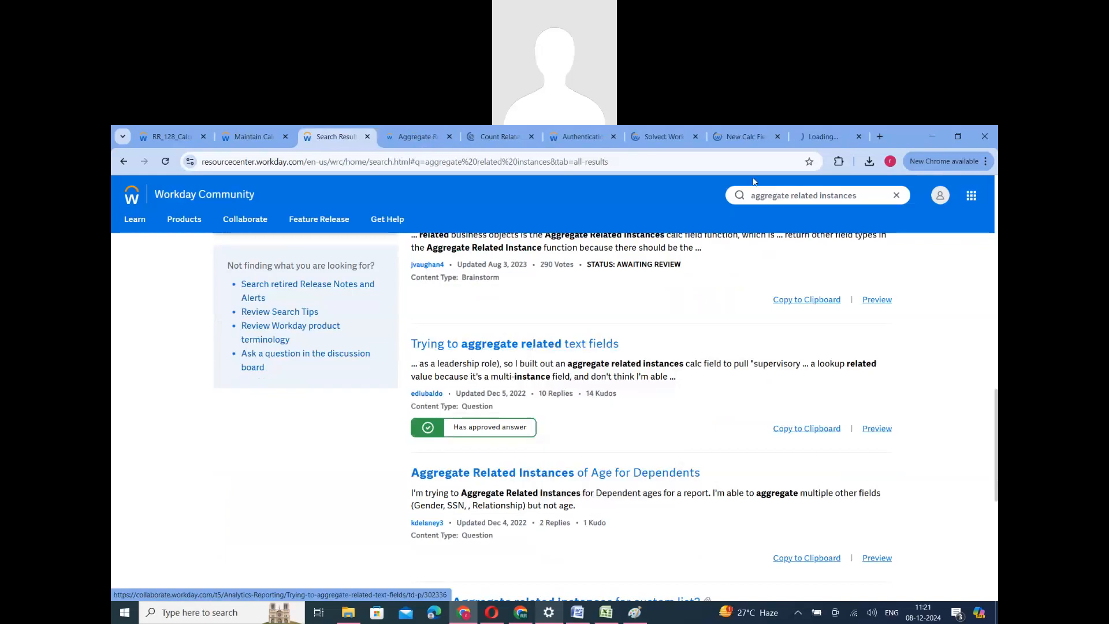
Read through the "Trying to aggregate related text fields" thread, including its example configuration, accepted solution and replies.
left_click(847, 145)
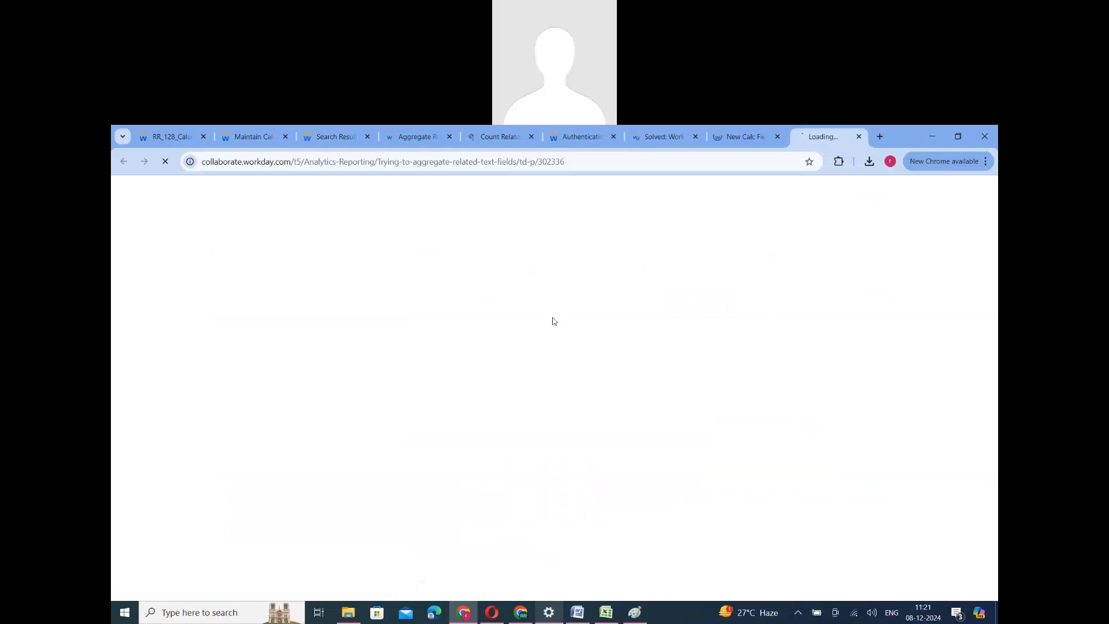
scroll(254, 427, "down", 1)
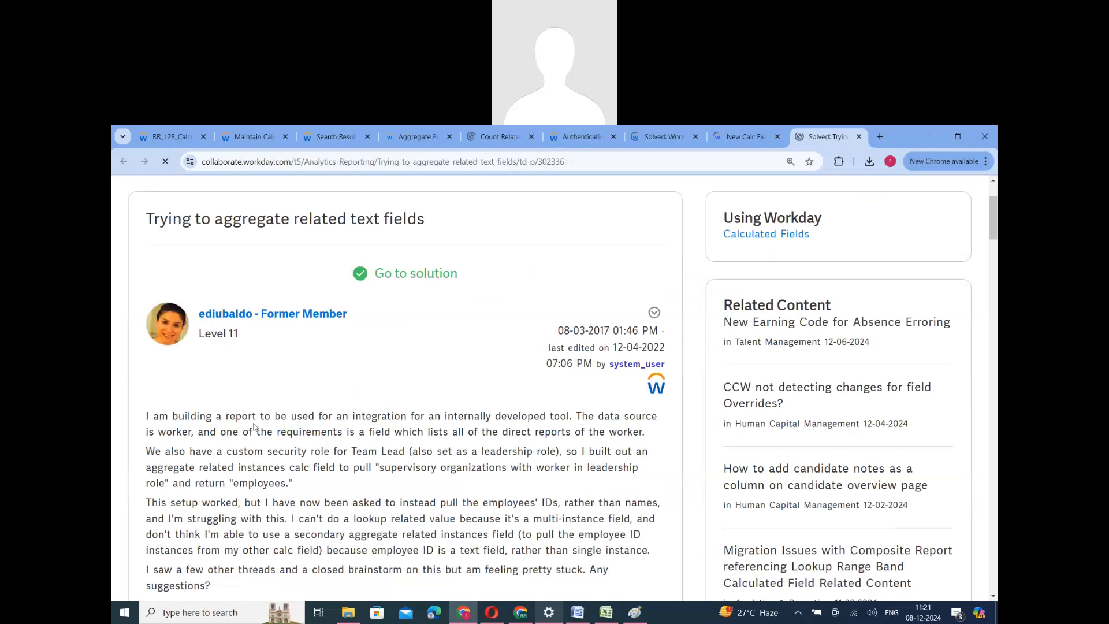
scroll(254, 426, "down", 5)
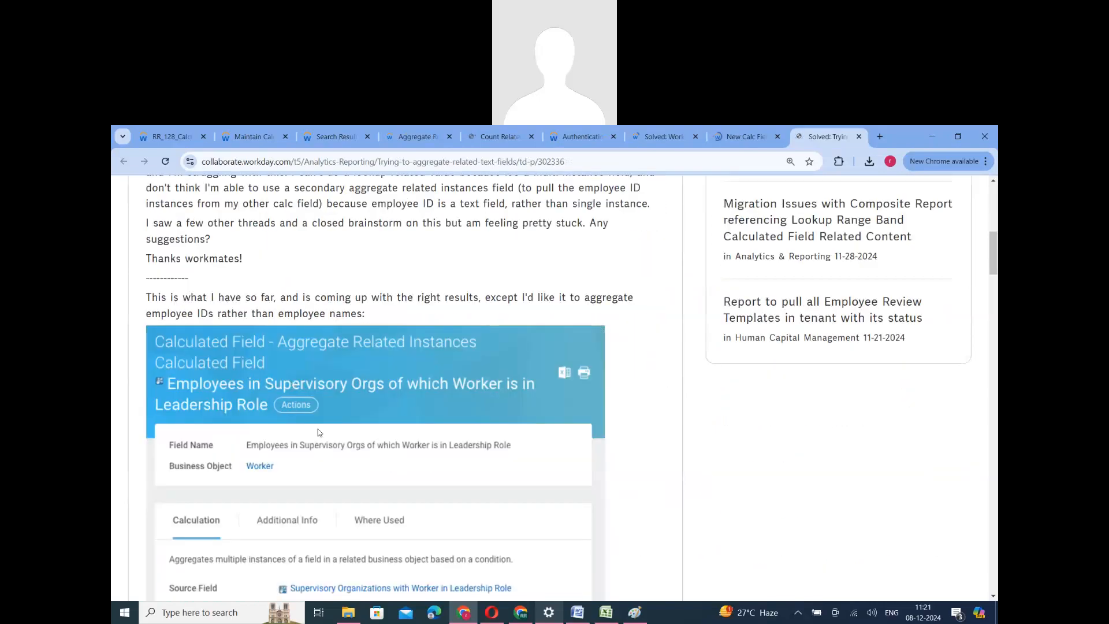
scroll(317, 432, "down", 2)
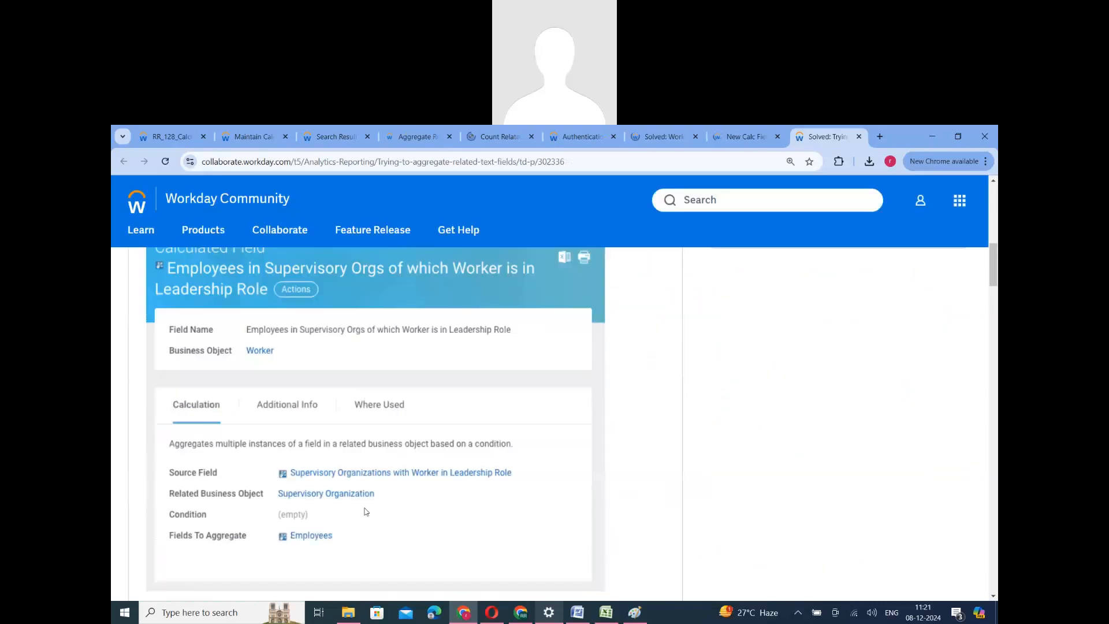
scroll(365, 511, "down", 7)
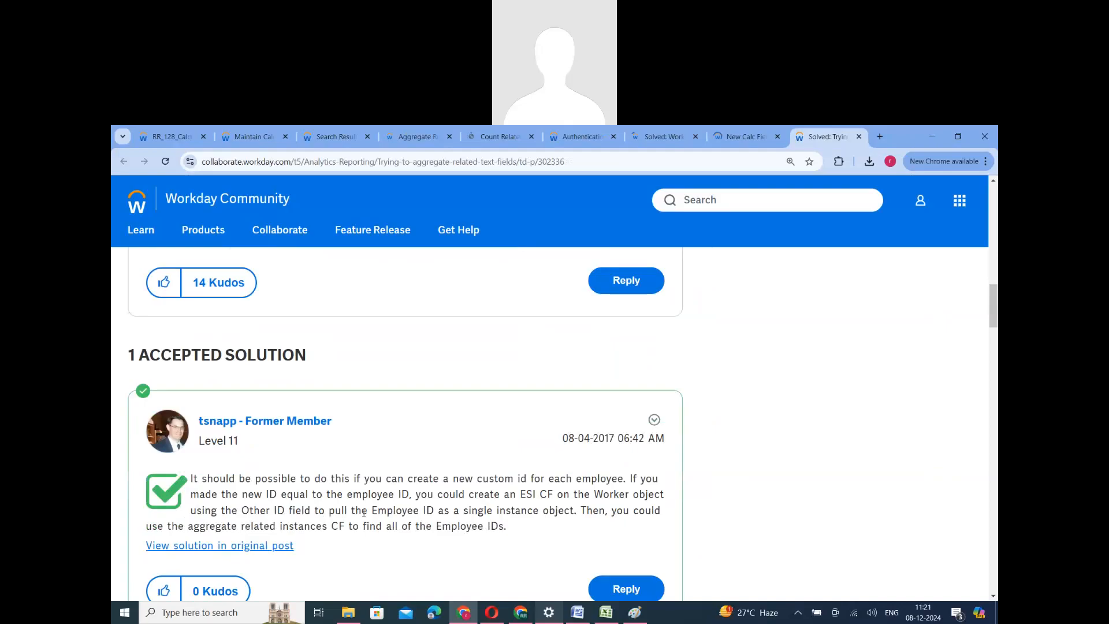
scroll(364, 512, "down", 10)
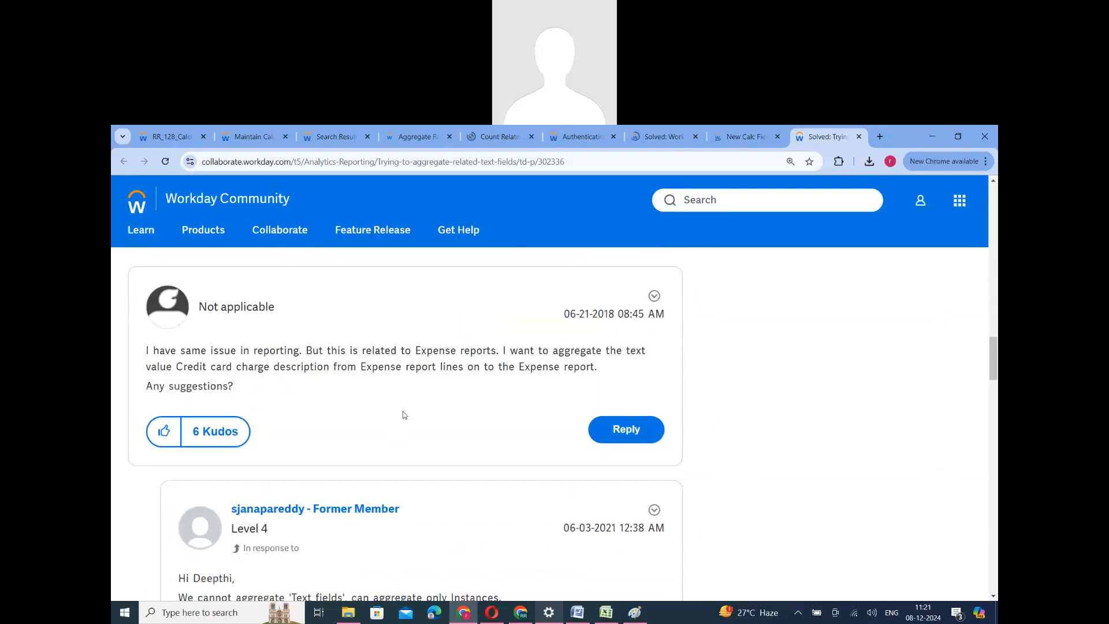
Read the remaining replies in the text fields thread, focusing on whether text fields or only instances can be aggregated.
scroll(403, 415, "down", 4)
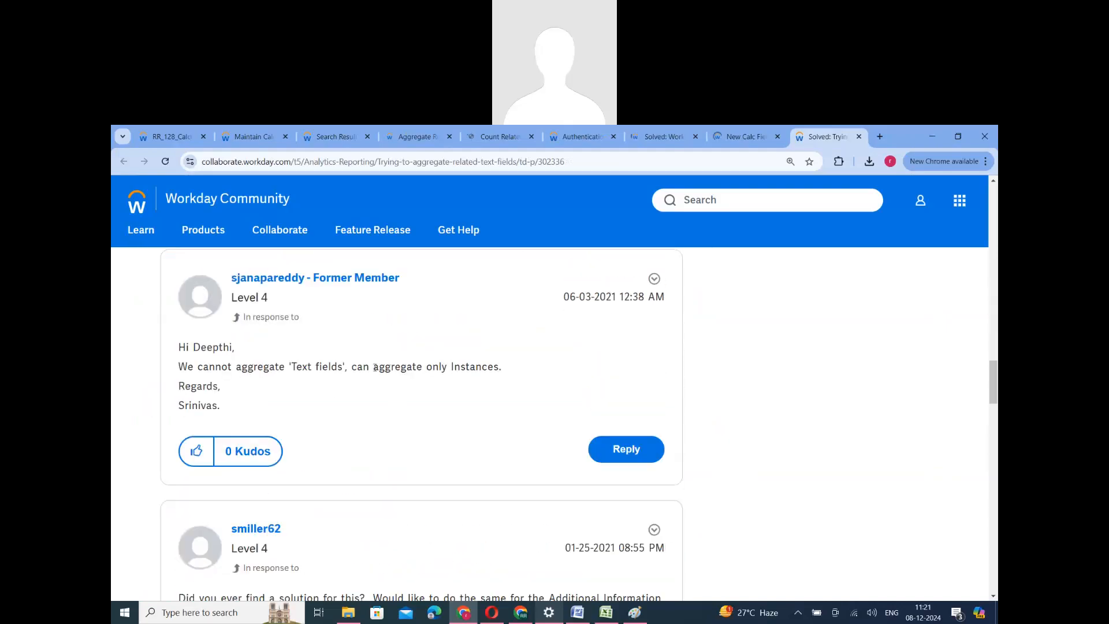
triple_click(375, 367)
left_click(168, 368)
left_click_drag(180, 366, 508, 366)
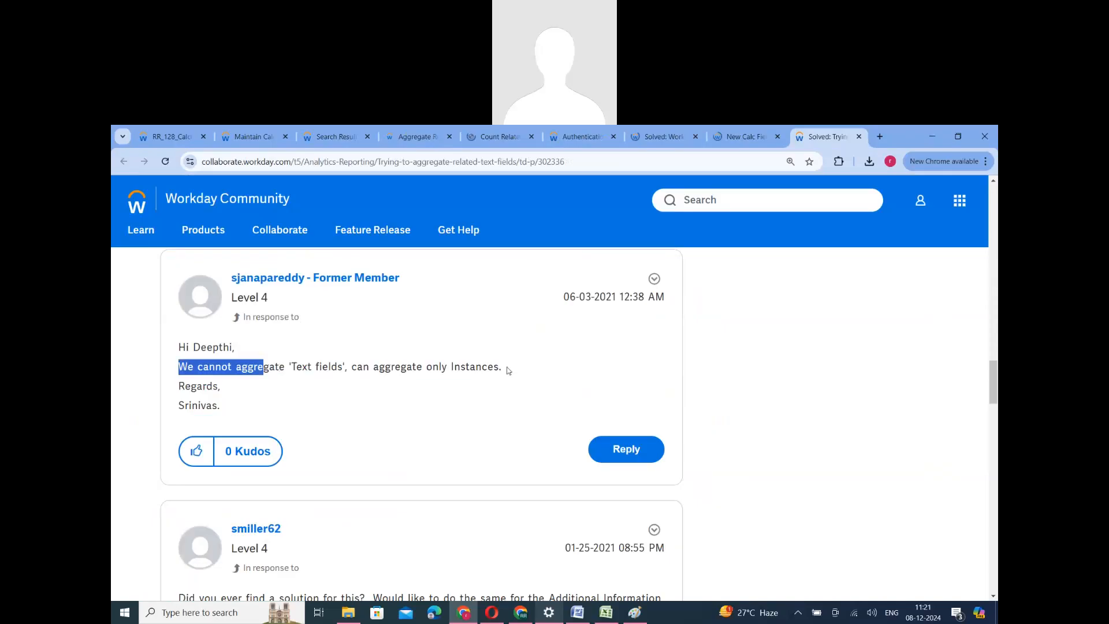
left_click(233, 372)
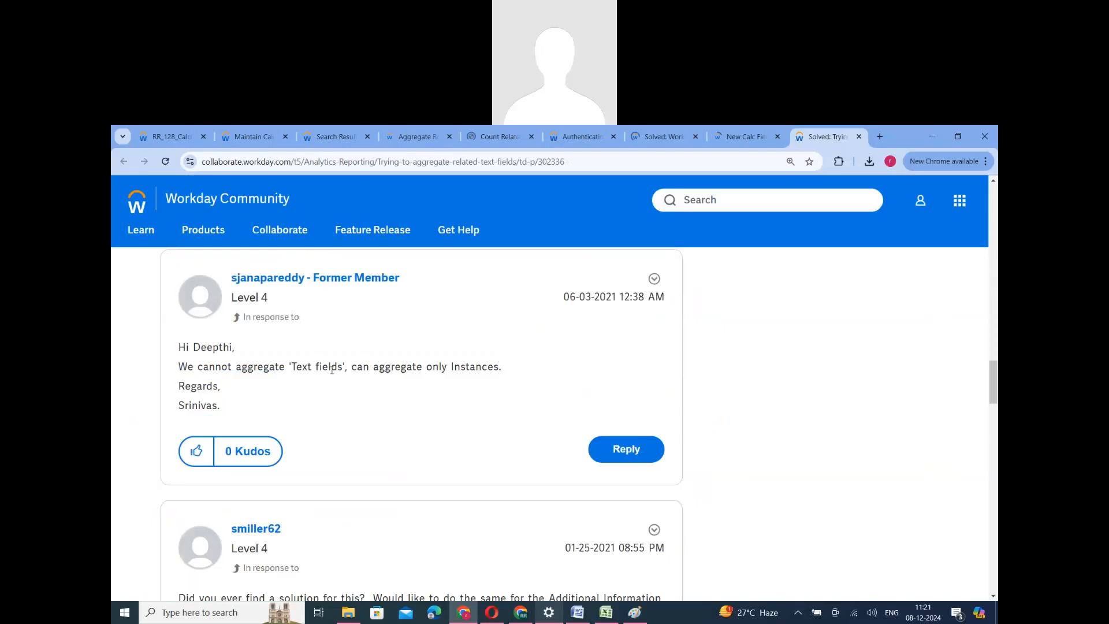
double_click(476, 366)
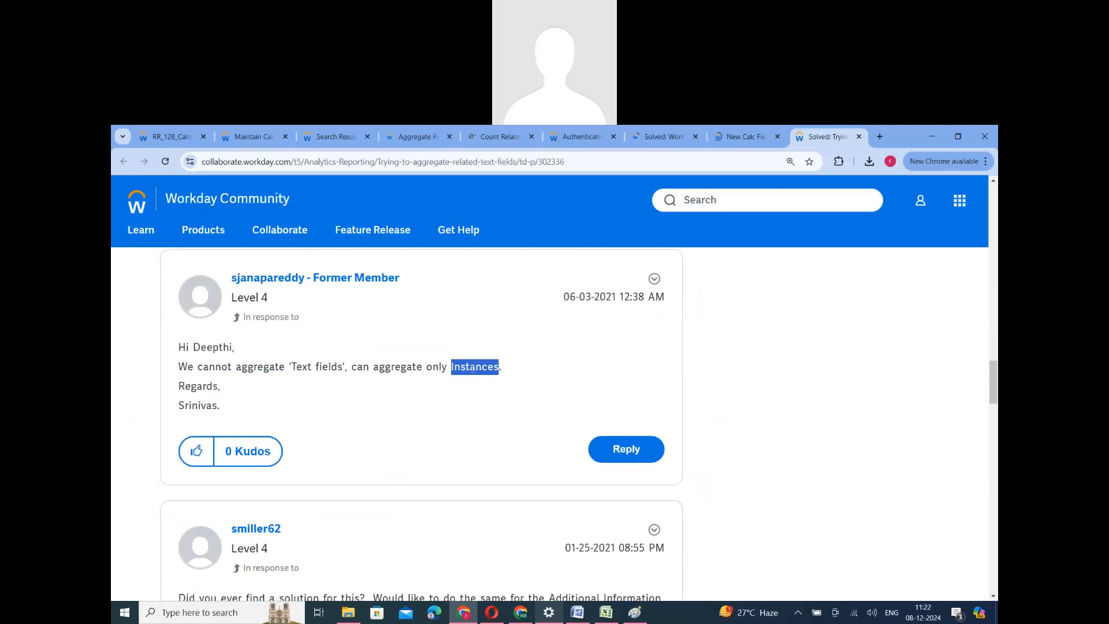
scroll(473, 393, "down", 1)
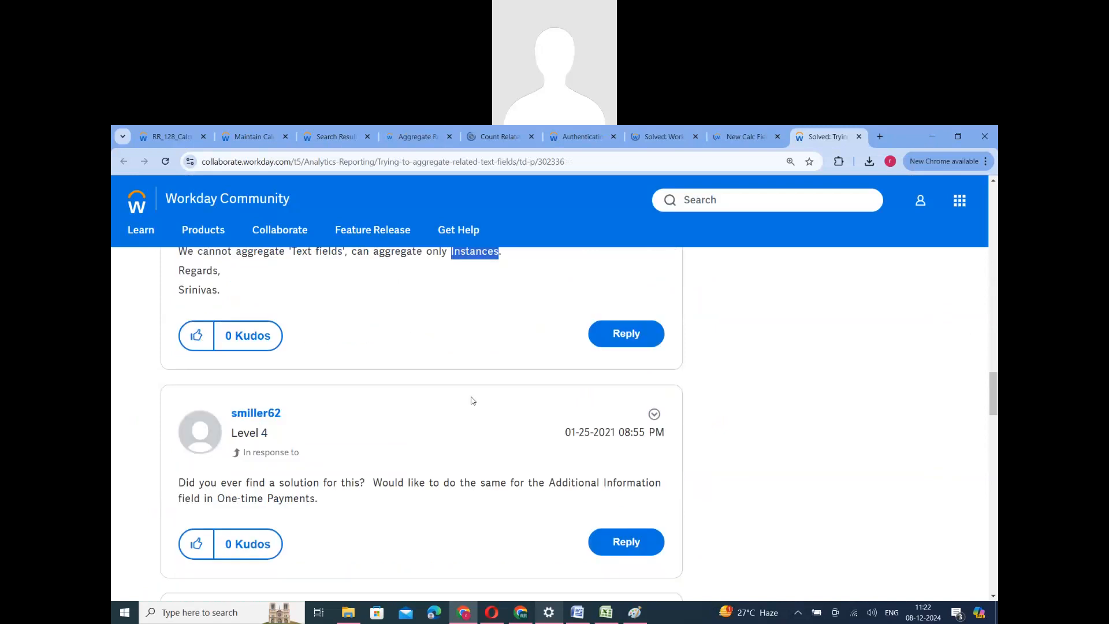
scroll(473, 400, "down", 4)
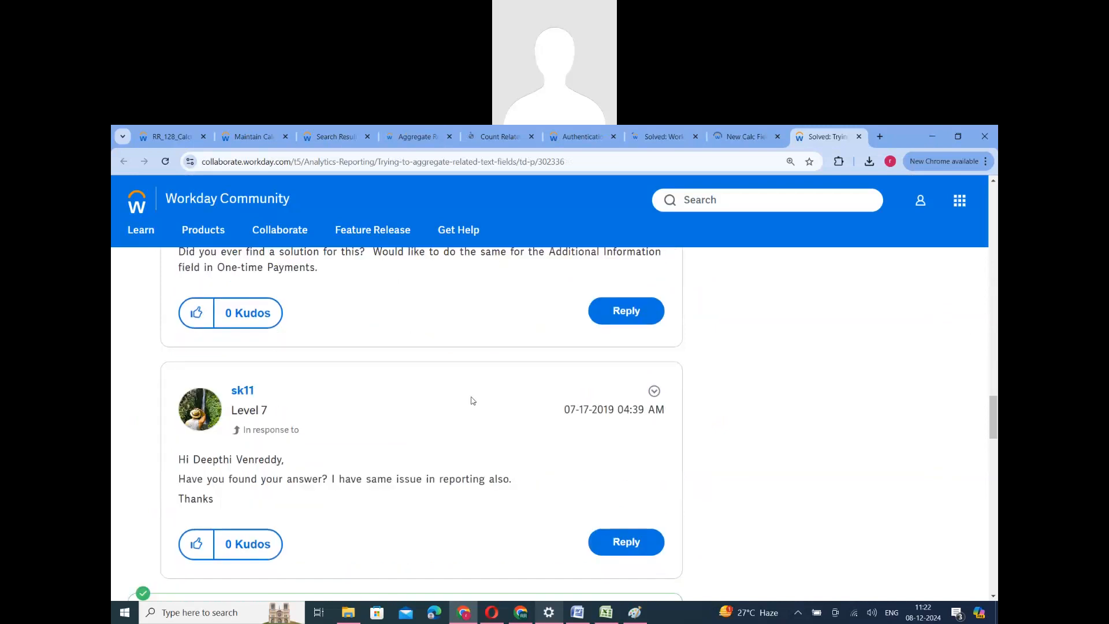
scroll(456, 548, "up", 12)
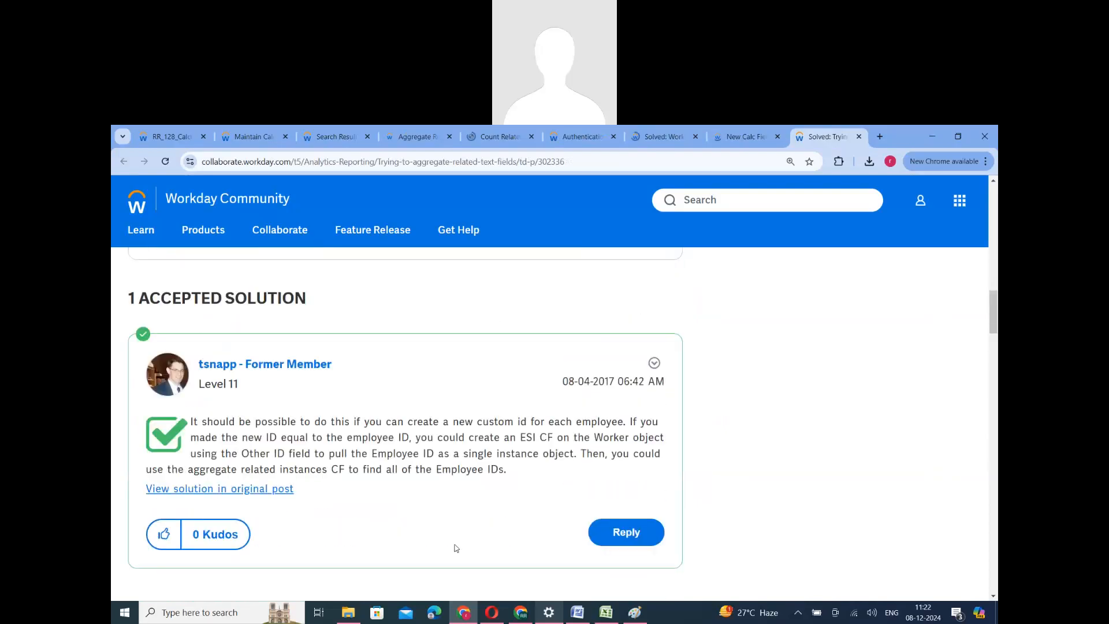
scroll(456, 548, "up", 15)
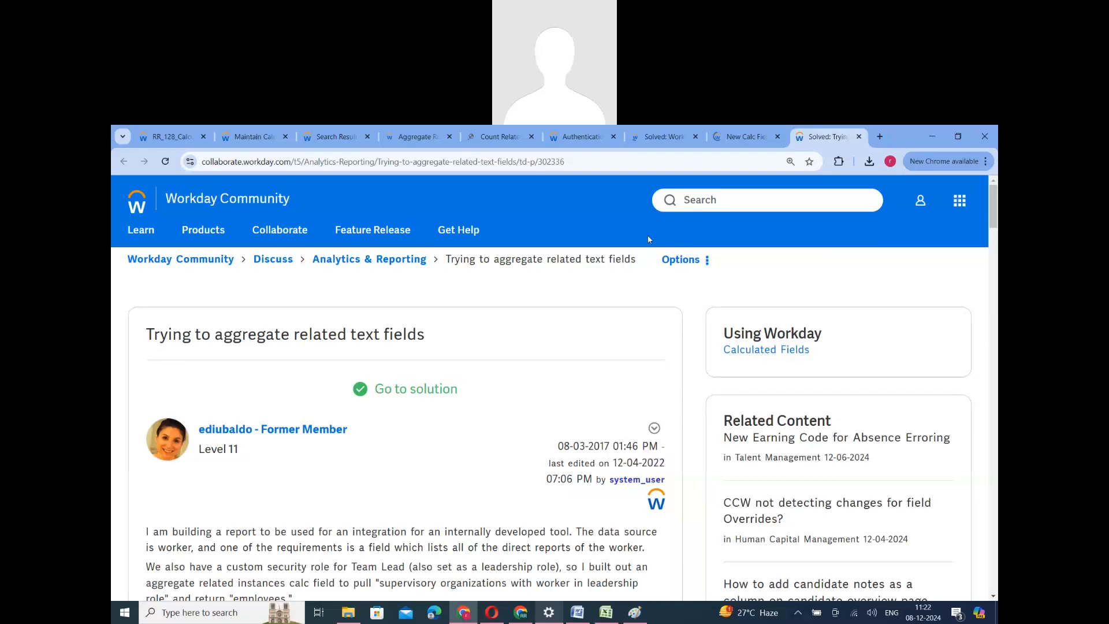
Review the Concatenated Text calc field brainstorm, including its example grid and known workarounds, and close it and the text fields thread.
left_click(745, 136)
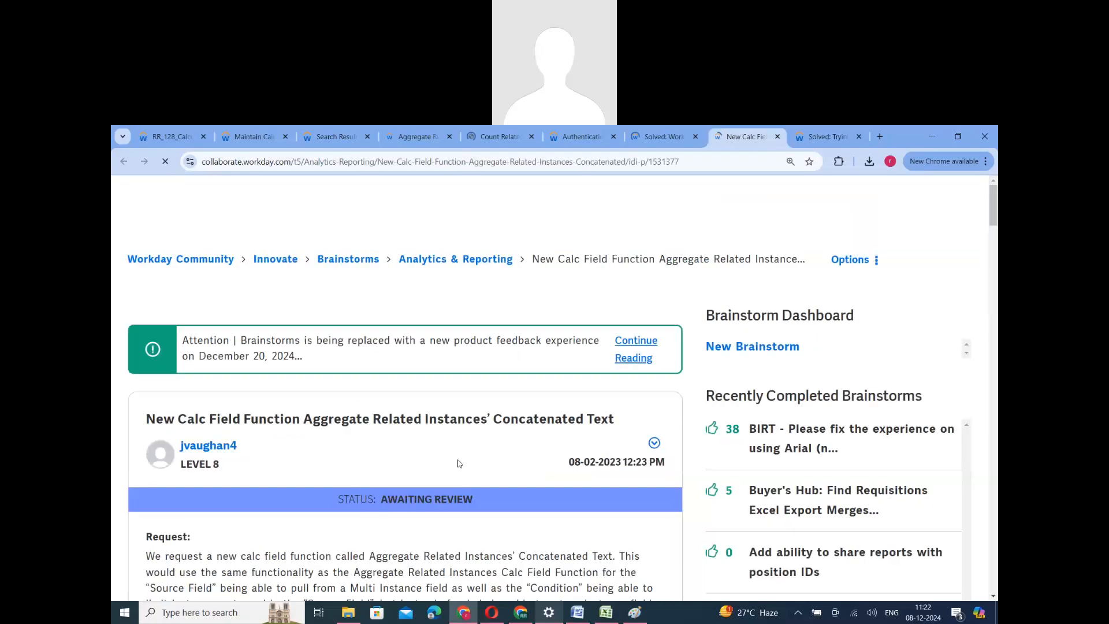
scroll(459, 463, "down", 2)
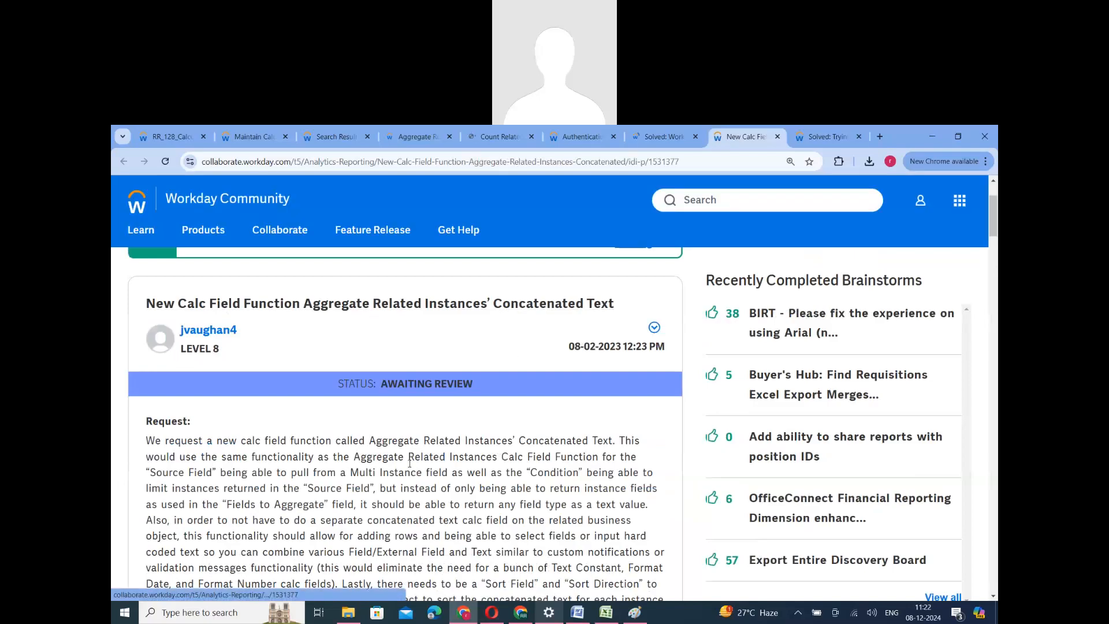
scroll(409, 462, "down", 5)
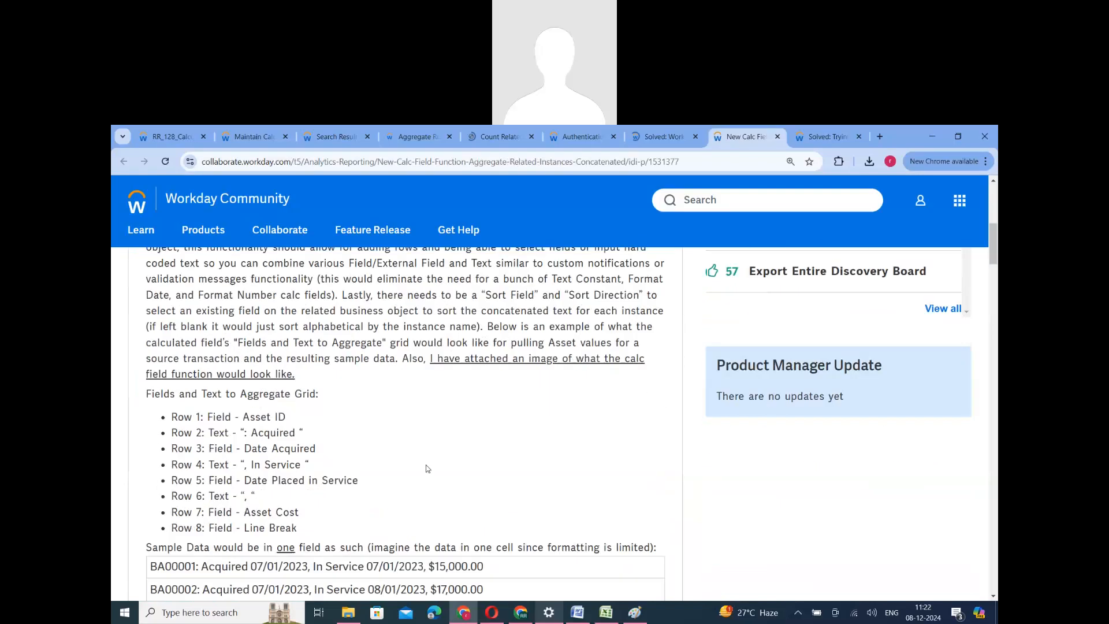
left_click_drag(300, 531, 171, 417)
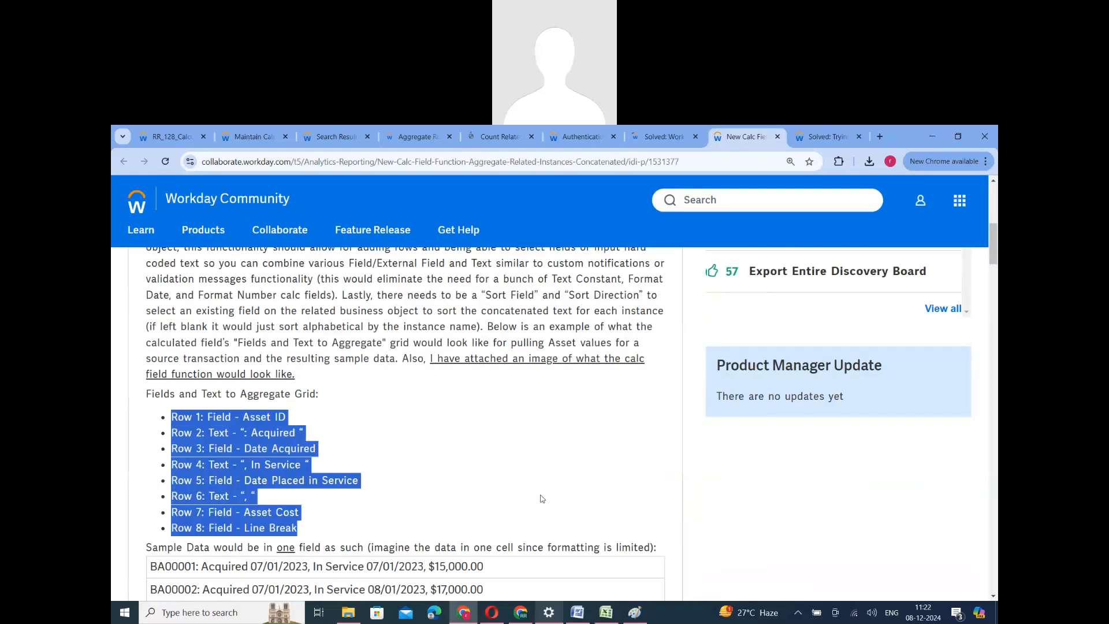
scroll(542, 499, "down", 8)
scroll(369, 427, "down", 5)
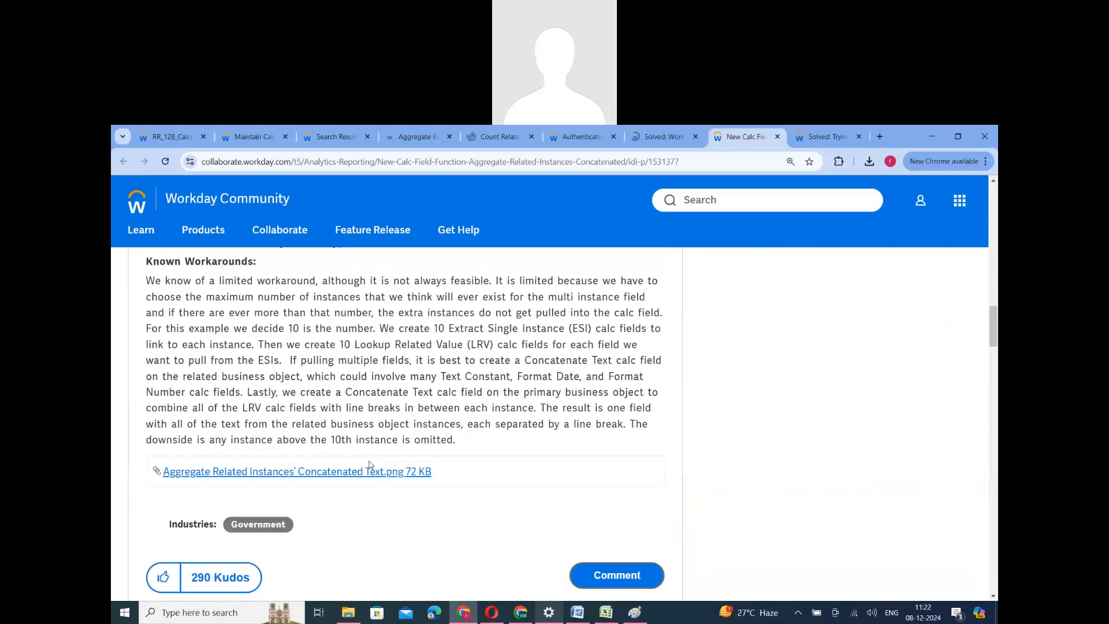
scroll(300, 431, "up", 20)
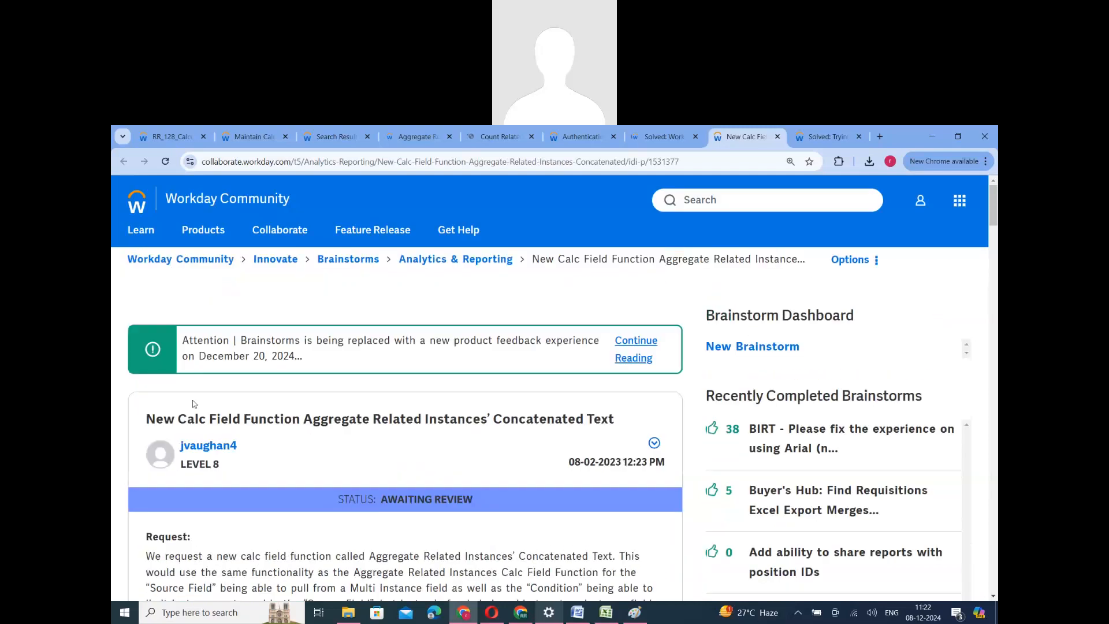
double_click(270, 340)
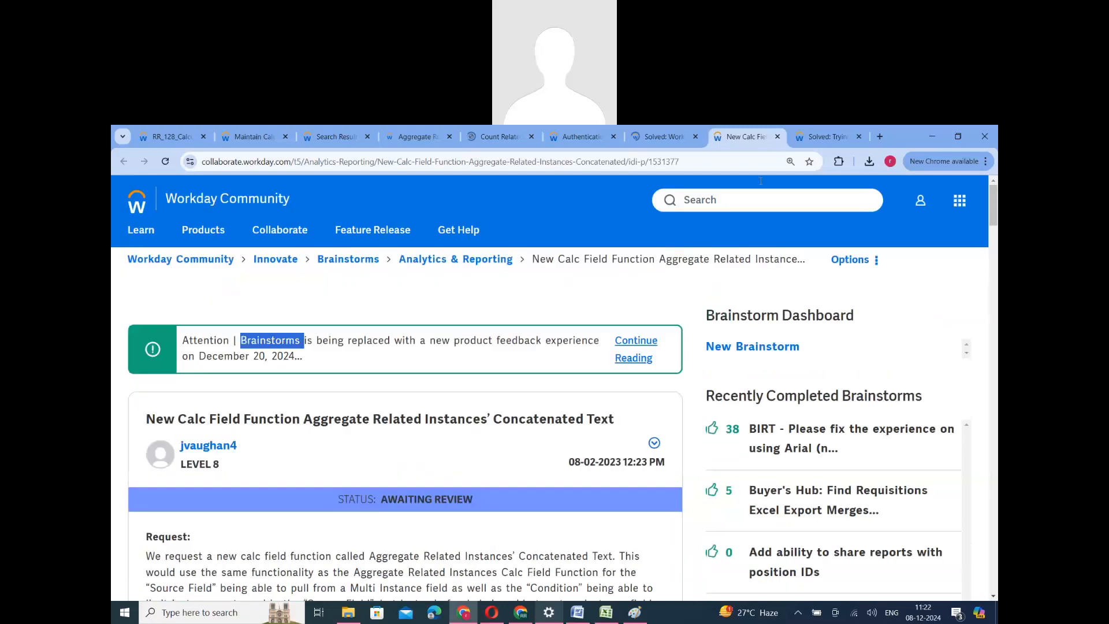
left_click(777, 137)
left_click(777, 136)
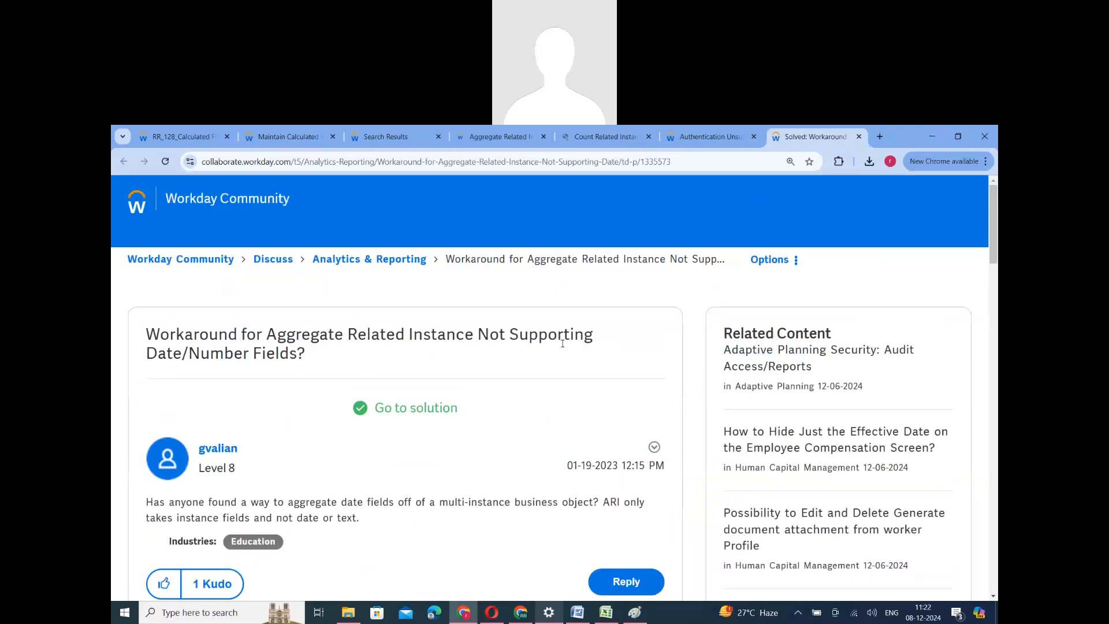
Read the date/number field workaround question and its accepted solution and replies, and close it and the Authentication Unsuccessful page.
double_click(160, 356)
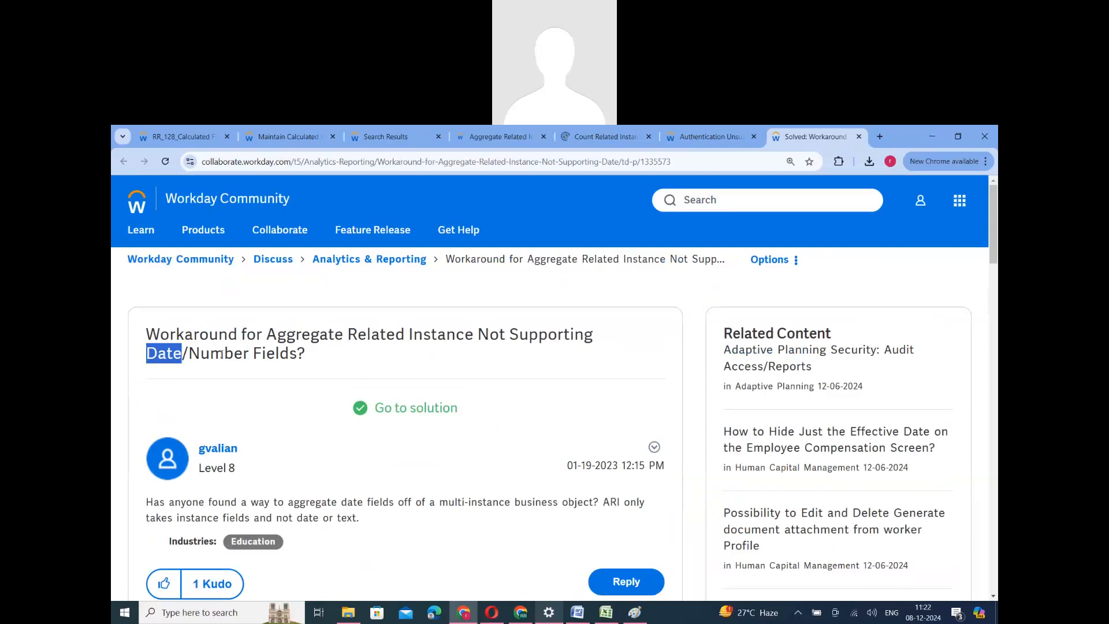
double_click(221, 354)
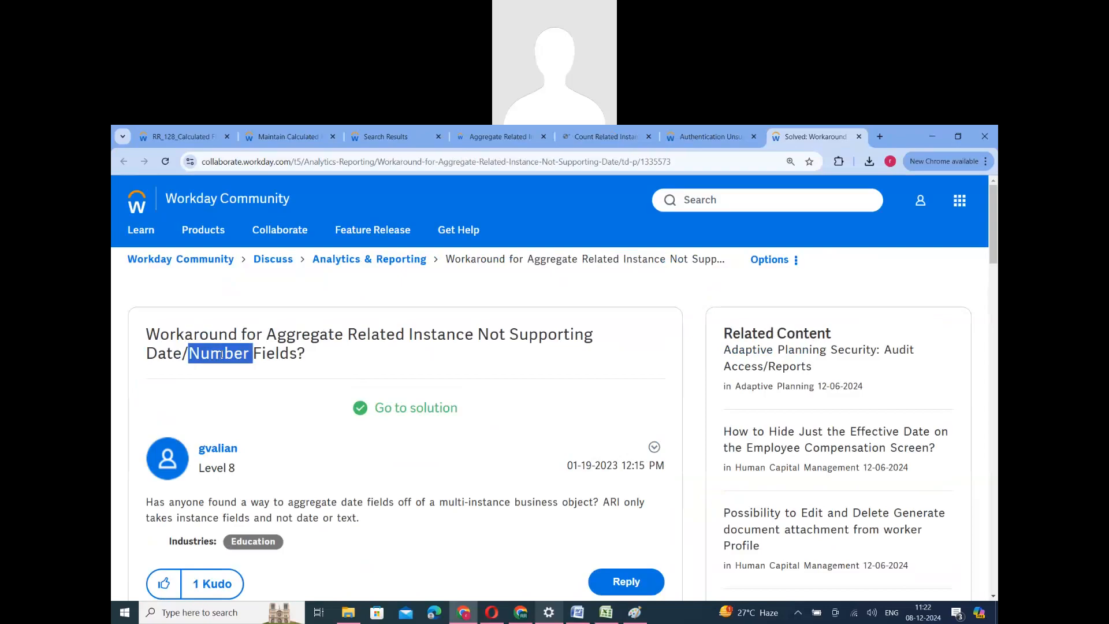
scroll(327, 489, "down", 1)
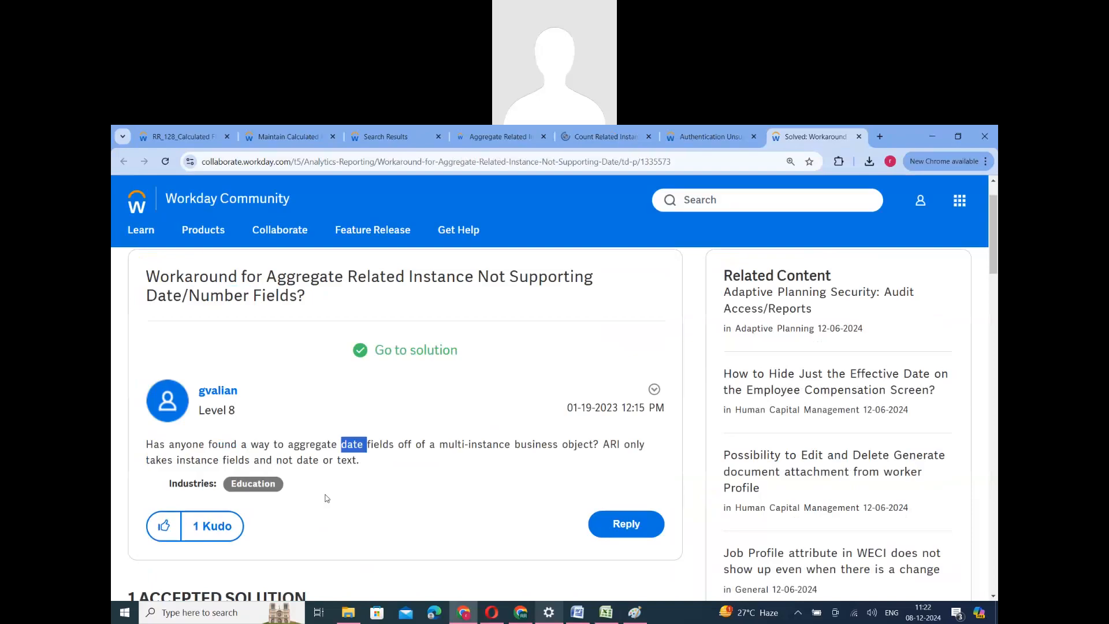
triple_click(352, 448)
scroll(325, 458, "down", 3)
scroll(316, 513, "down", 6)
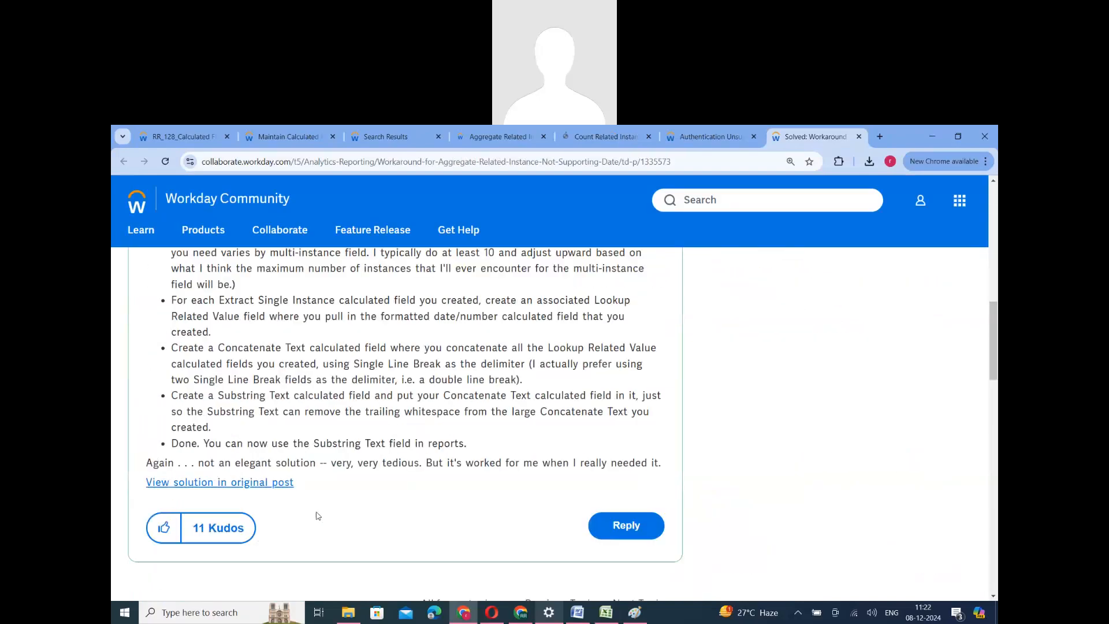
scroll(341, 479, "down", 6)
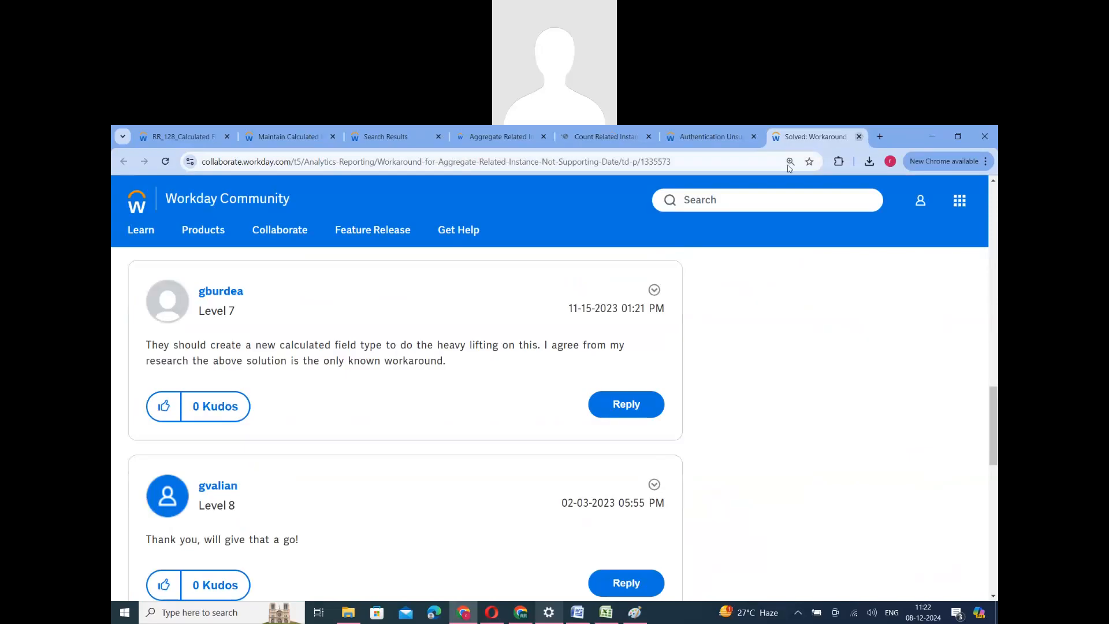
left_click(859, 136)
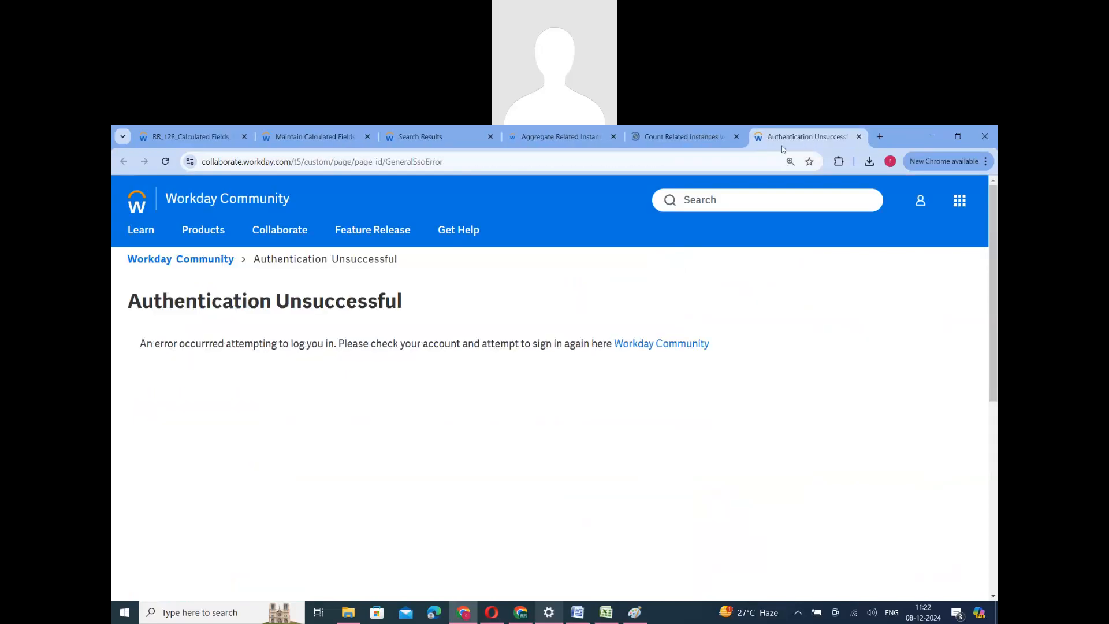
left_click(863, 138)
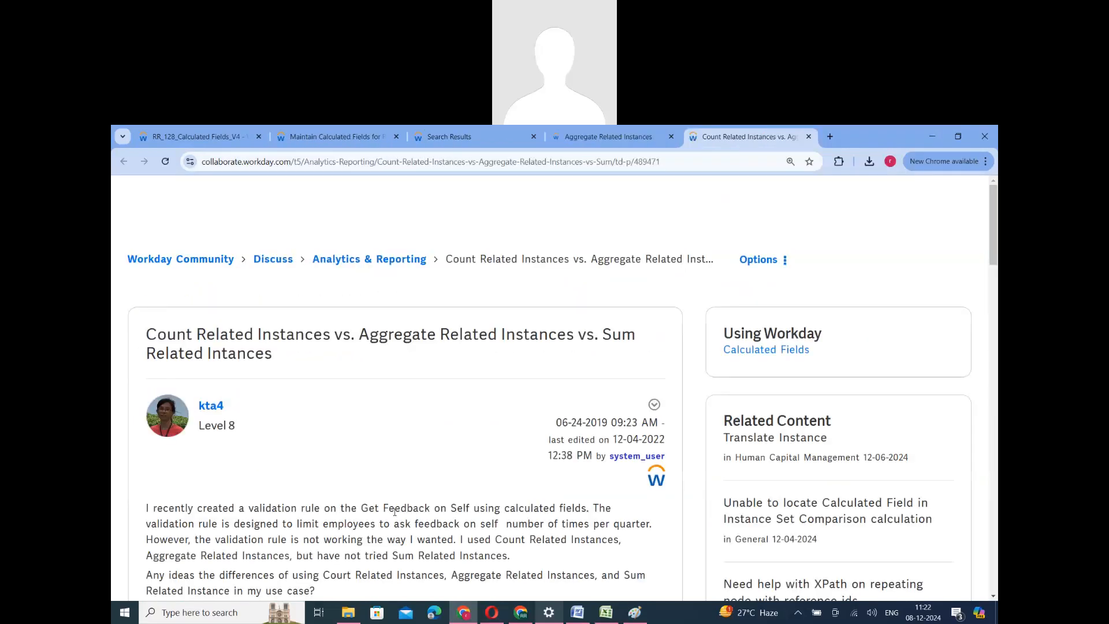
Read the replies comparing Count, Aggregate and Sum Related Instances, close that thread and restore the maximized browser window.
scroll(352, 446, "down", 3)
scroll(354, 447, "down", 10)
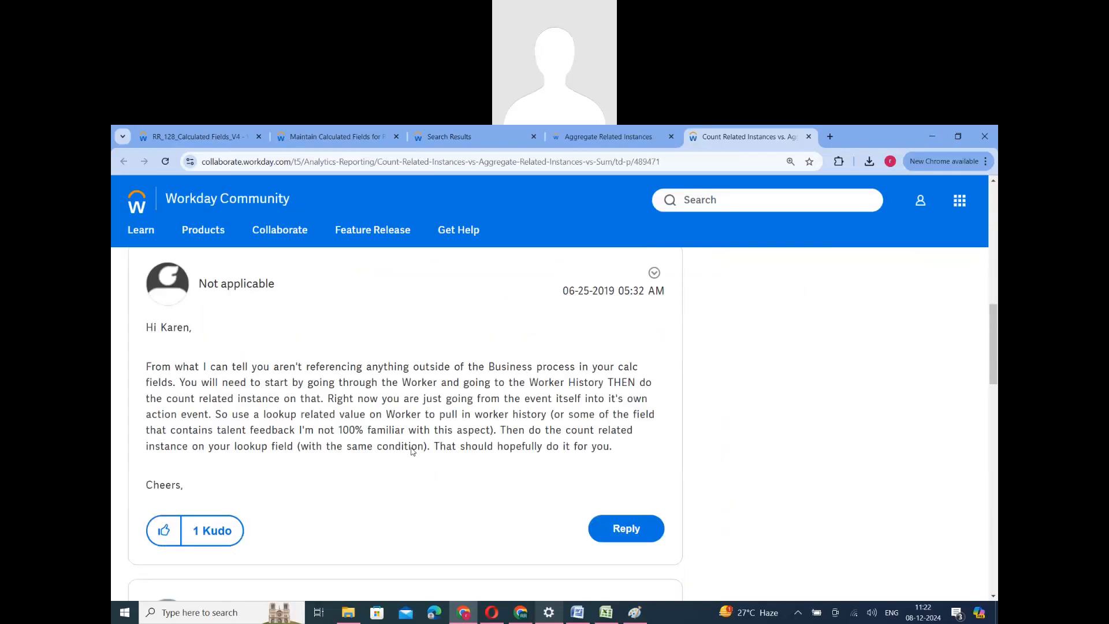
scroll(413, 456, "down", 3)
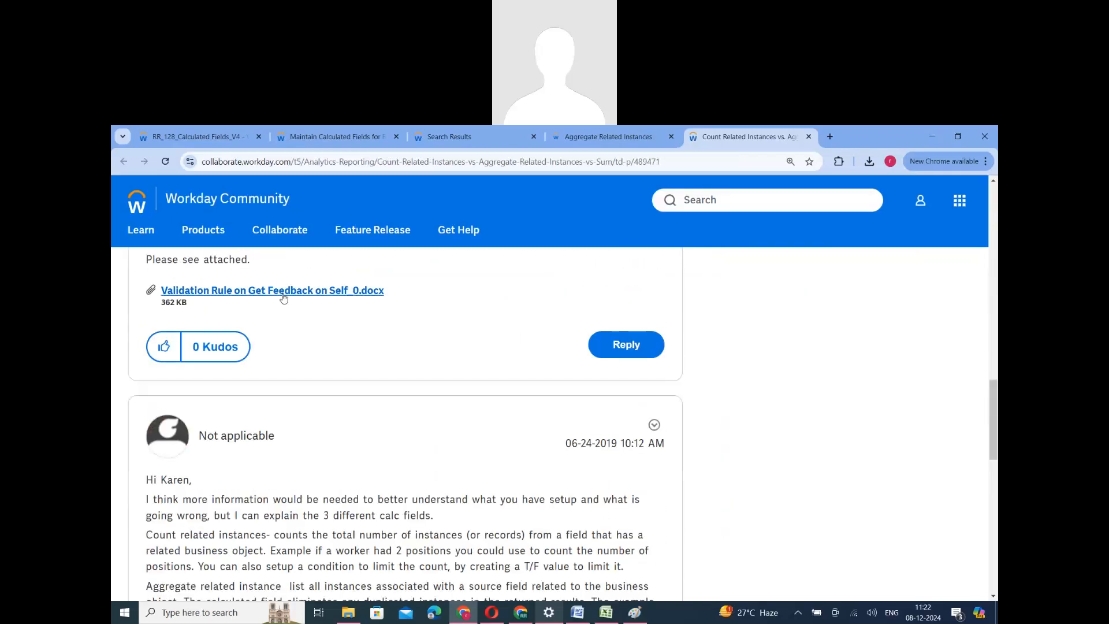
scroll(372, 514, "down", 3)
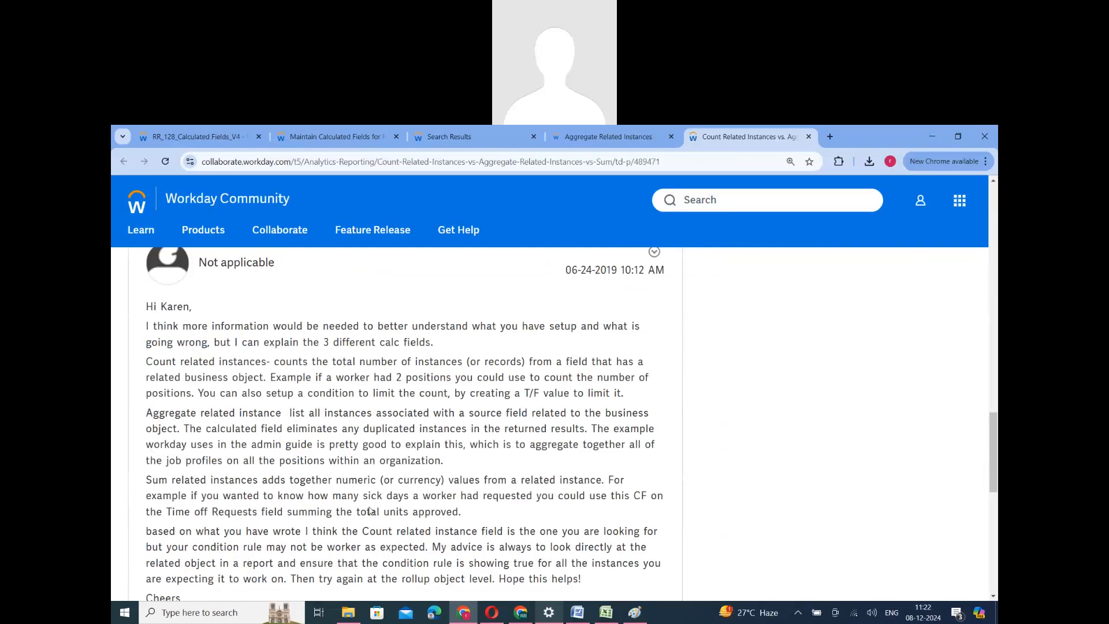
scroll(369, 511, "down", 9)
scroll(369, 497, "up", 13)
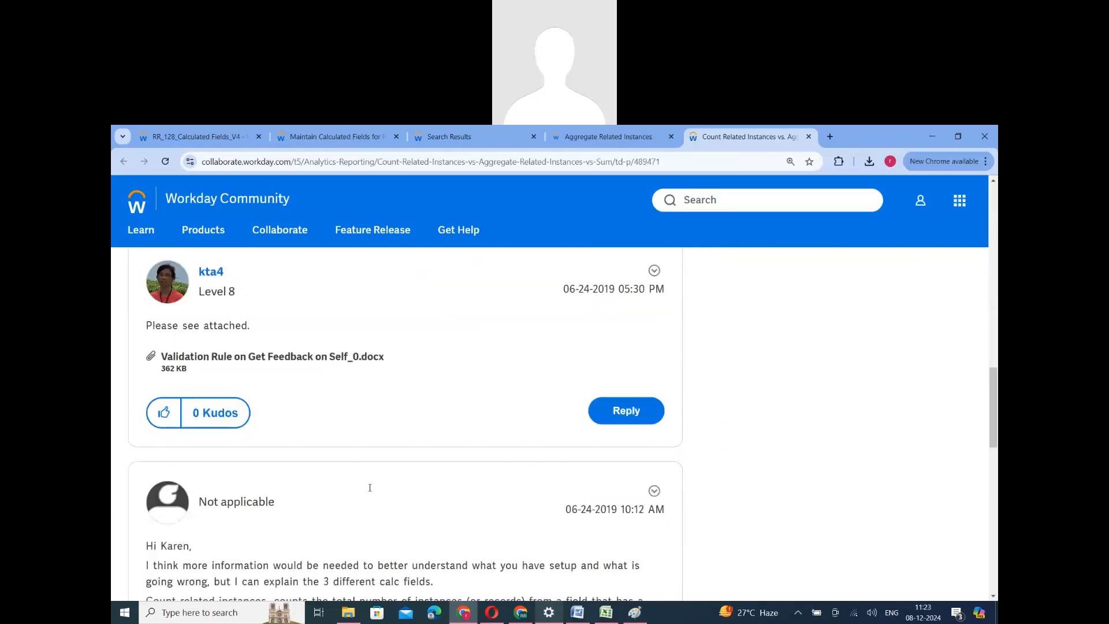
scroll(369, 487, "up", 10)
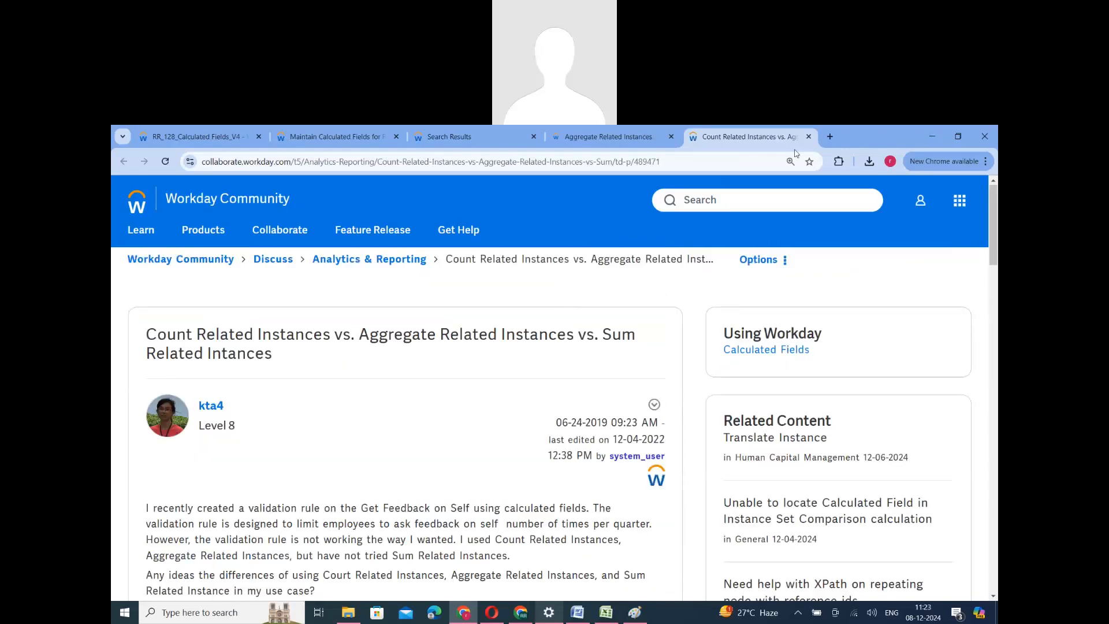
left_click(808, 137)
left_click_drag(808, 138, 807, 169)
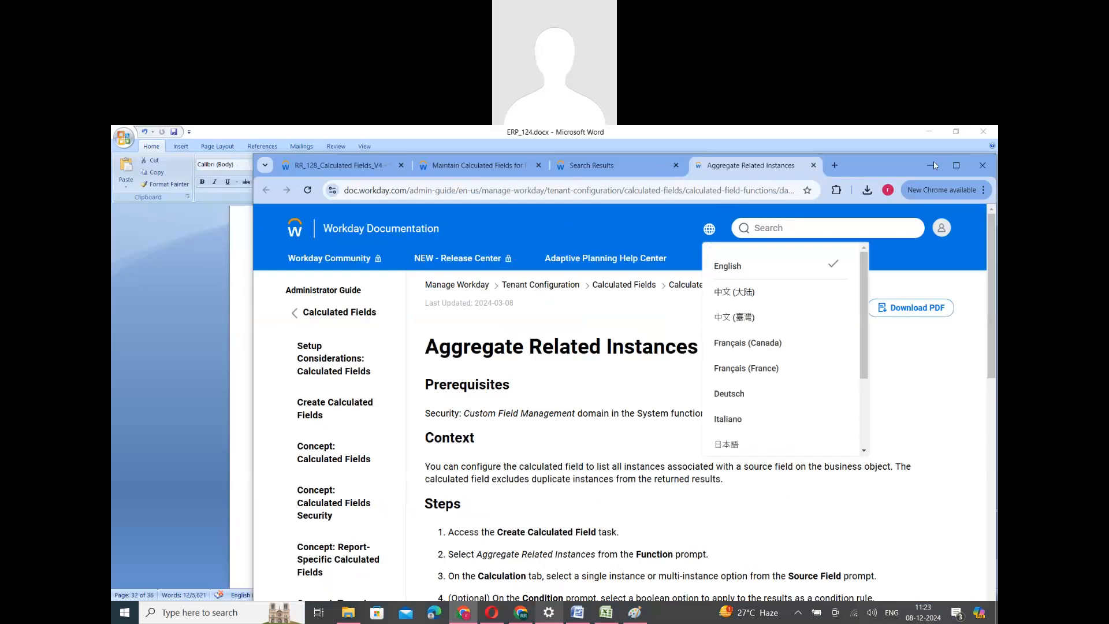
left_click(956, 165)
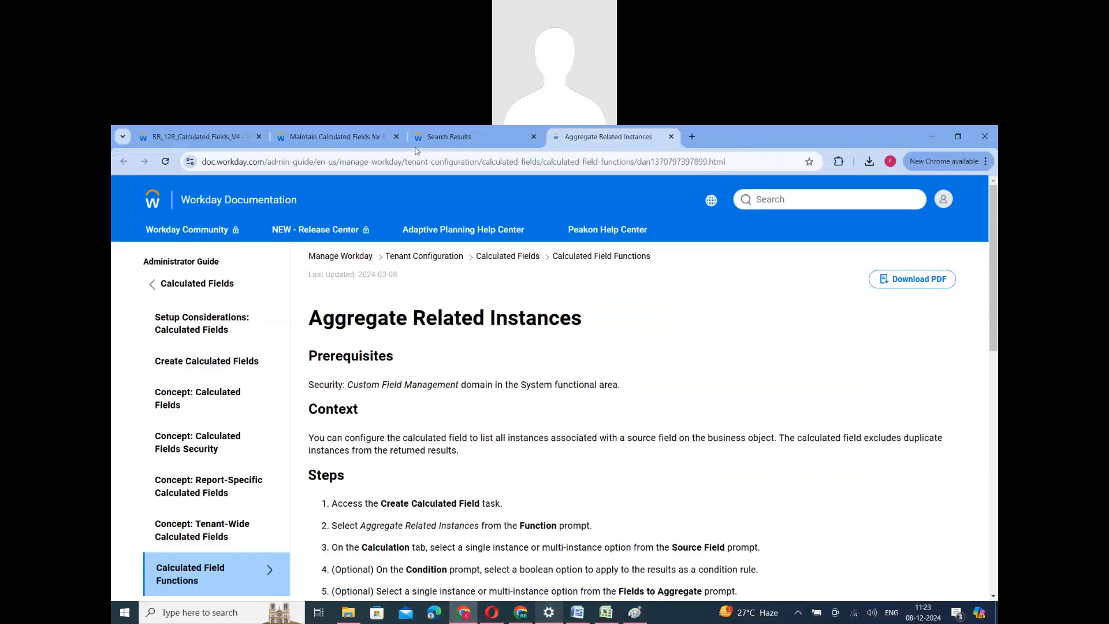
Review the Aggregate Related Instances documentation's steps and example, and return to the Workday Community search results and their content type filters.
scroll(580, 429, "down", 2)
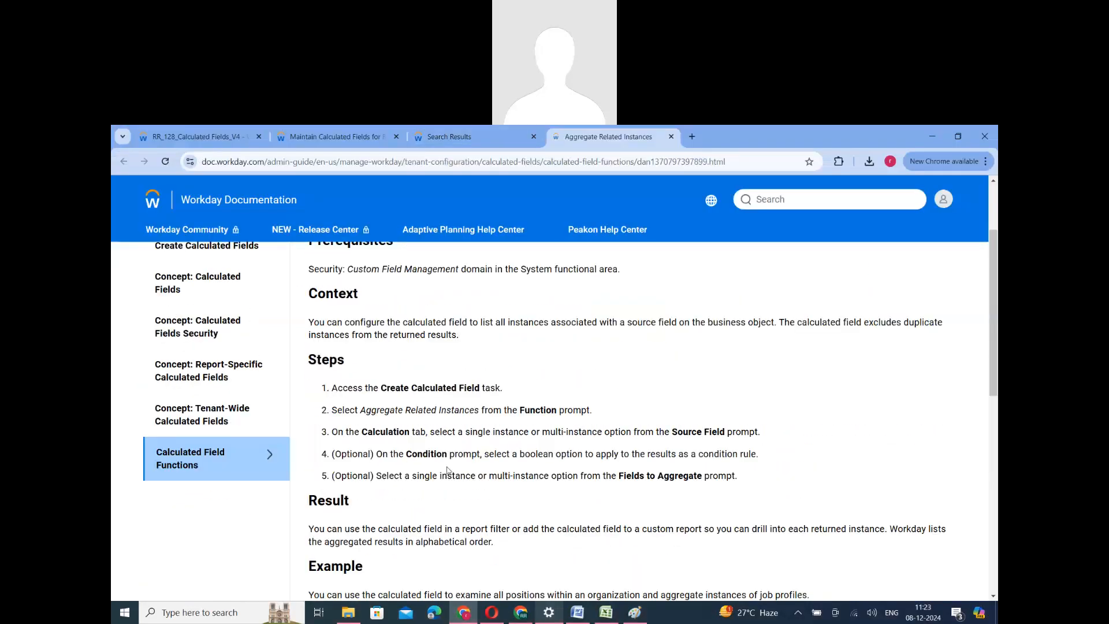
scroll(447, 471, "down", 7)
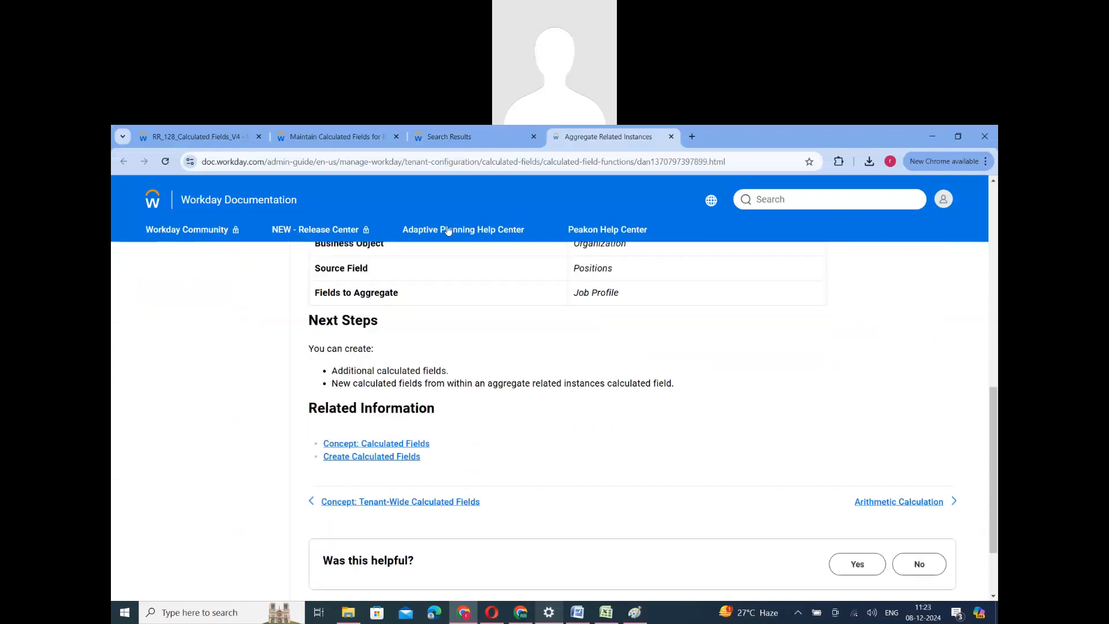
left_click(450, 137)
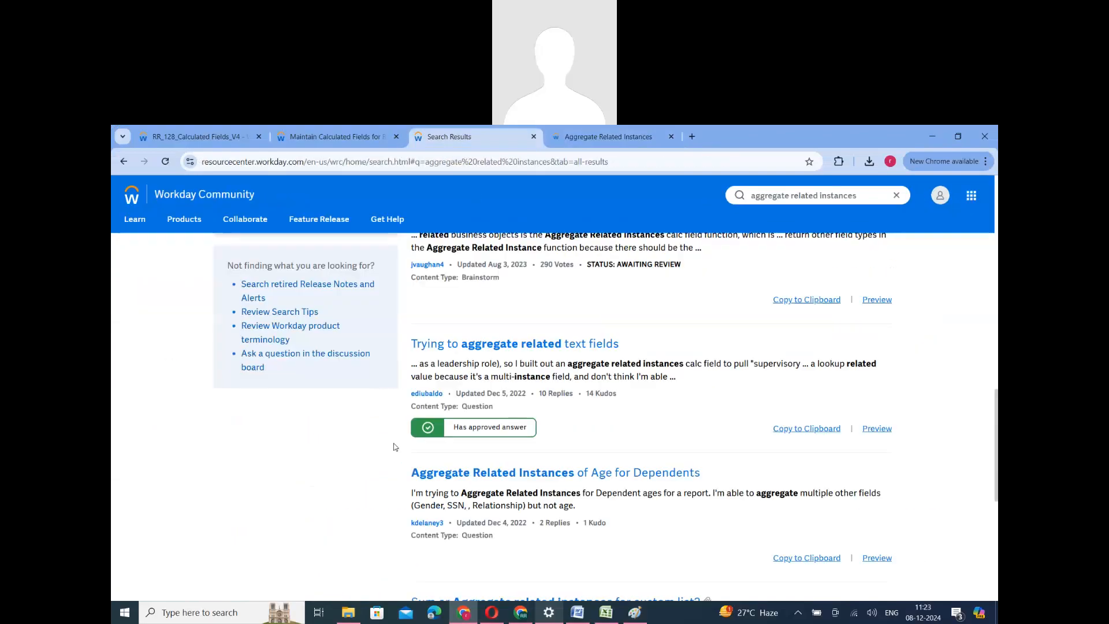
scroll(379, 462, "up", 10)
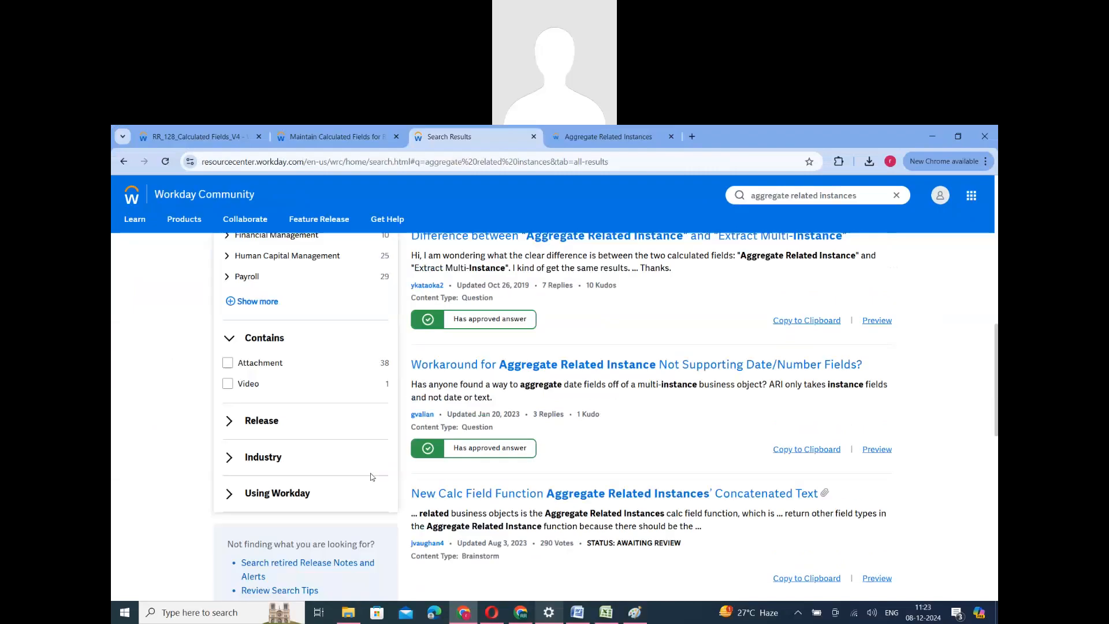
scroll(370, 473, "up", 3)
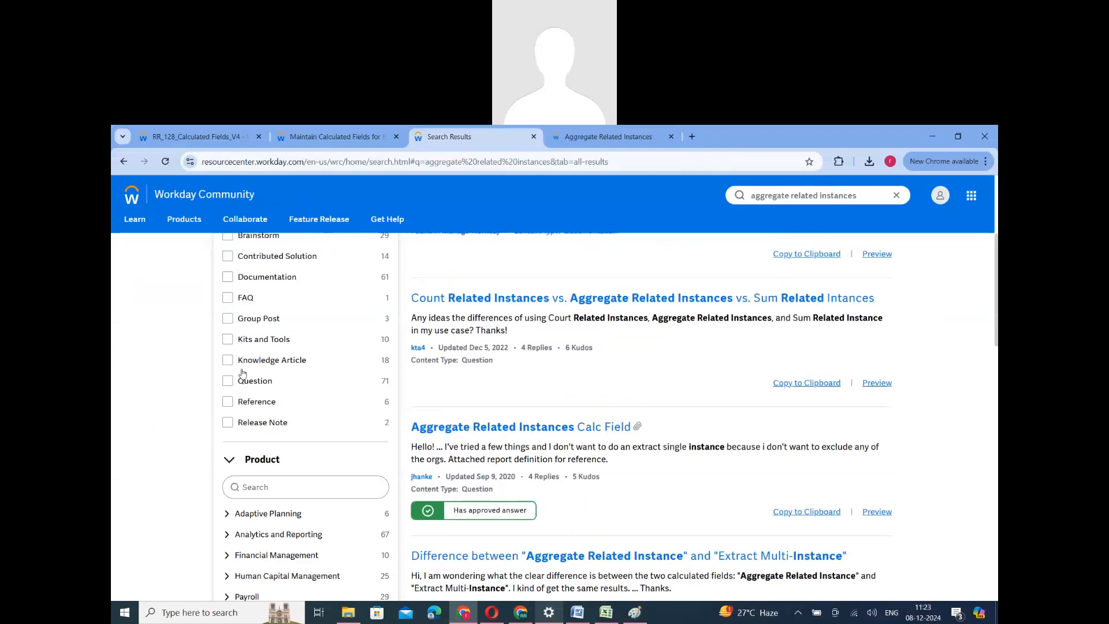
Filter the search results to Contributed Solution and open "Subtract Mid-Year Bonus for Custom Calculations" in a new tab.
left_click(228, 408)
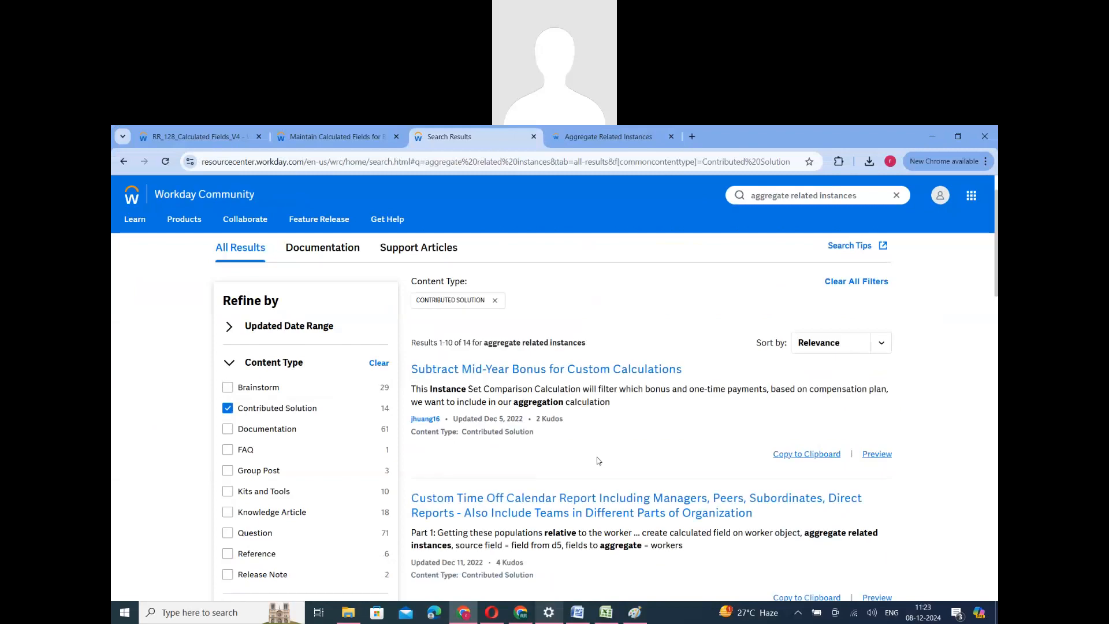
scroll(598, 461, "down", 2)
scroll(598, 460, "down", 2)
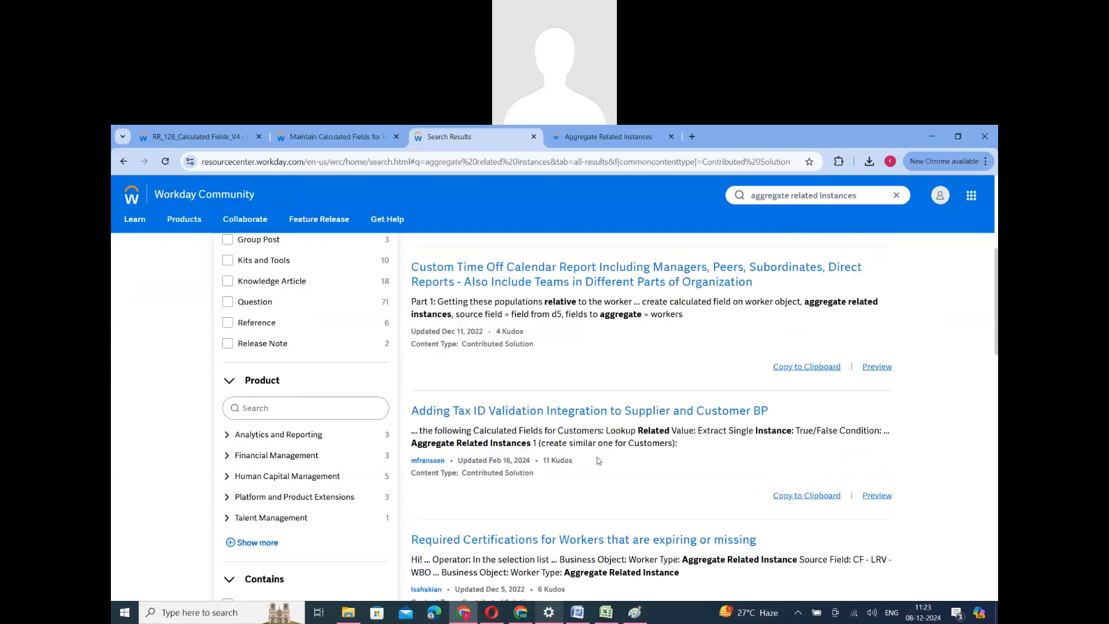
scroll(599, 461, "up", 3)
right_click(620, 312)
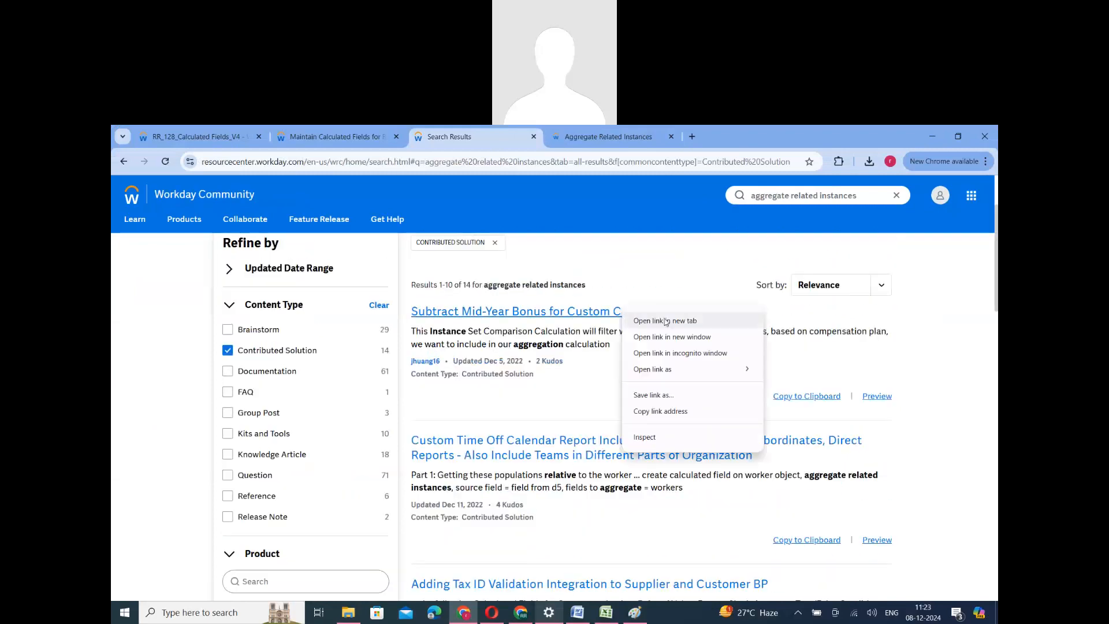
left_click(665, 321)
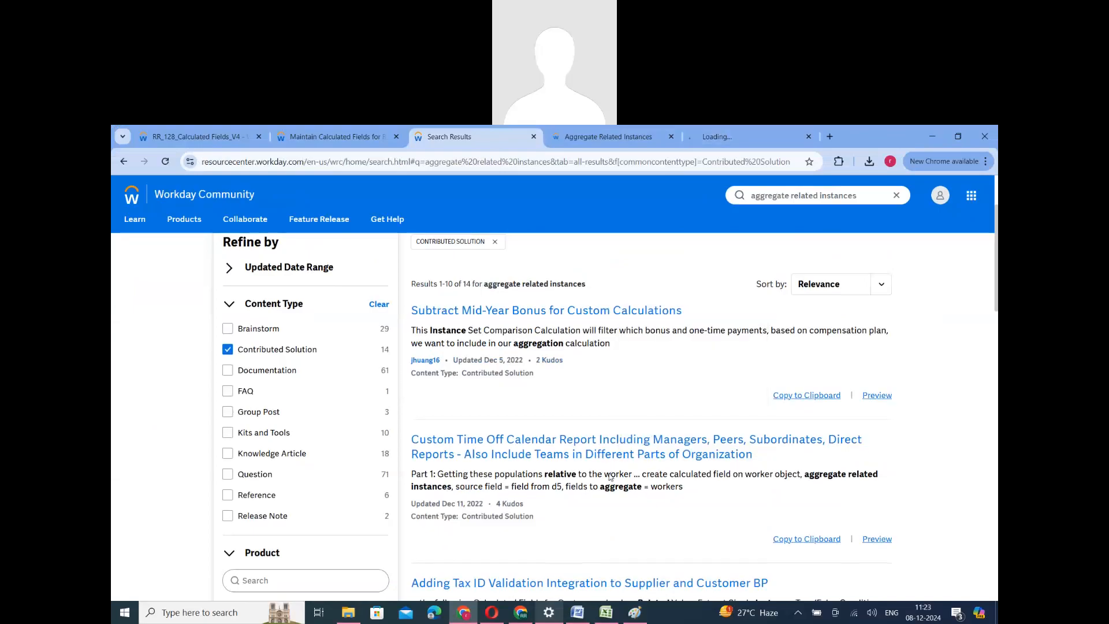
Look through the remaining contributed solutions and open "Calculated Plan using Employer Contributions from Benefits" in a new tab.
scroll(611, 476, "down", 3)
scroll(610, 477, "down", 3)
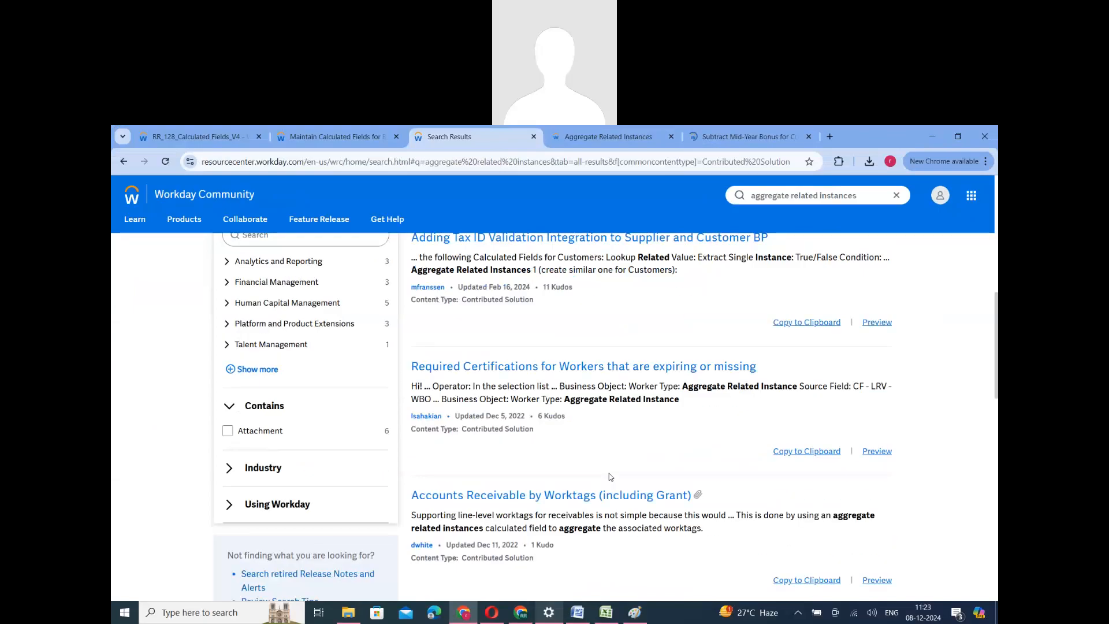
scroll(611, 477, "down", 4)
scroll(610, 476, "down", 3)
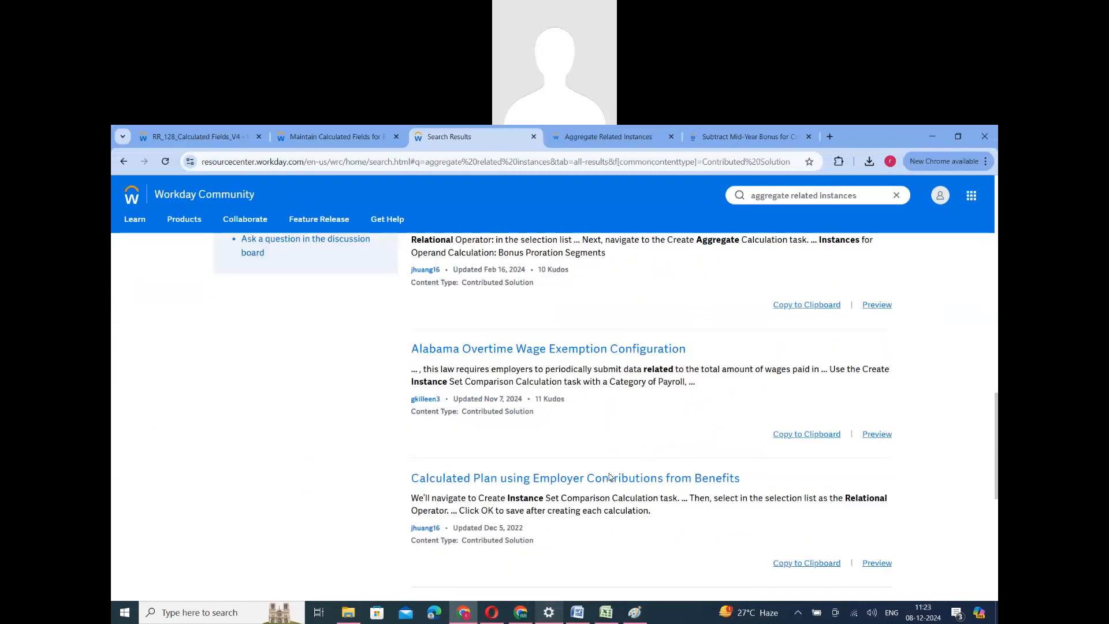
scroll(610, 476, "down", 3)
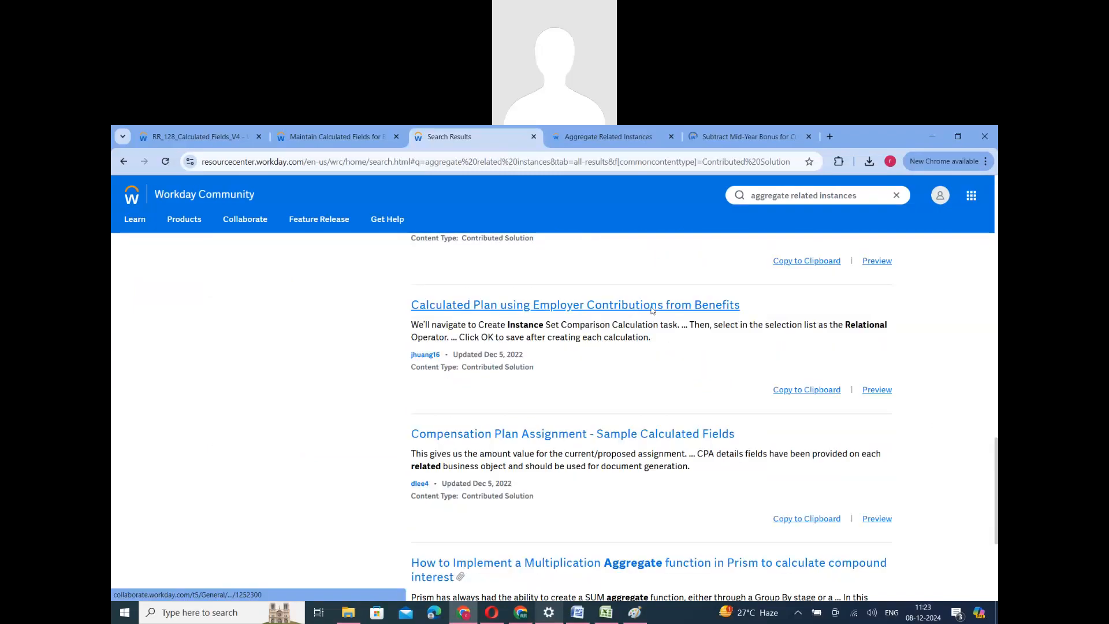
right_click(633, 309)
left_click(664, 317)
Open the Compensation Plan Assignment sample calculated fields and the Prism Multiplication Aggregate function articles in new tabs.
scroll(605, 504, "down", 2)
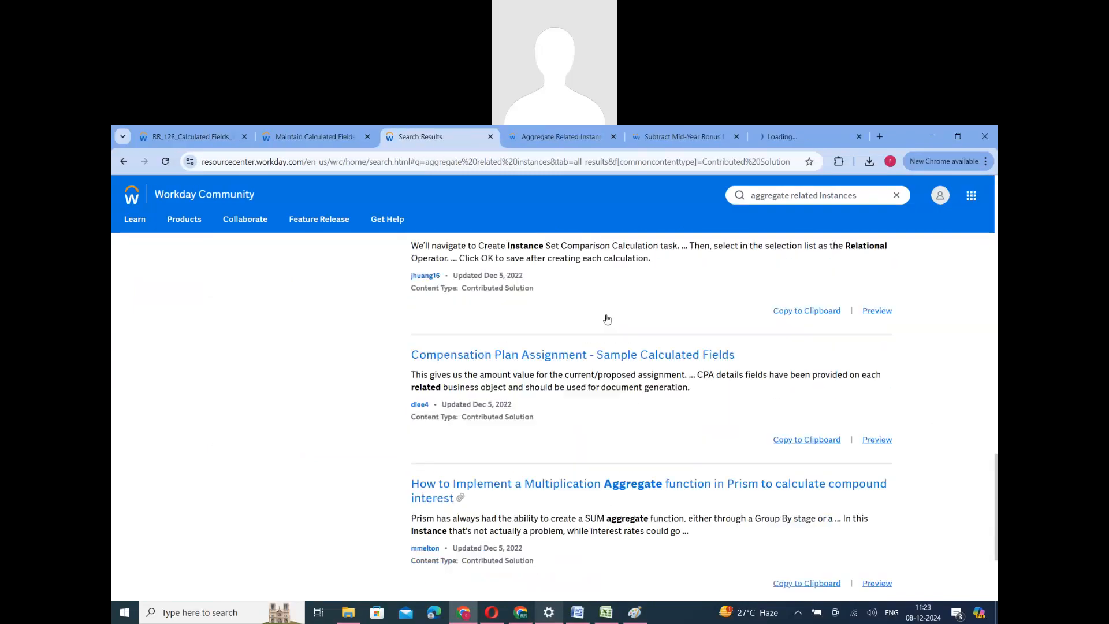
right_click(615, 318)
left_click(650, 335)
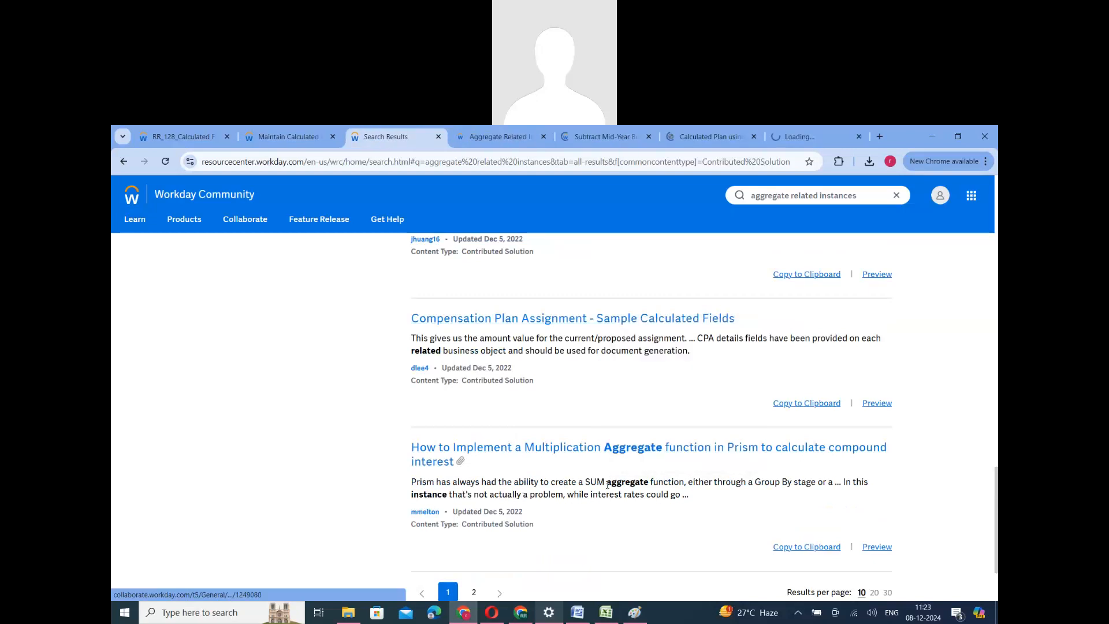
scroll(627, 407, "down", 1)
right_click(627, 407)
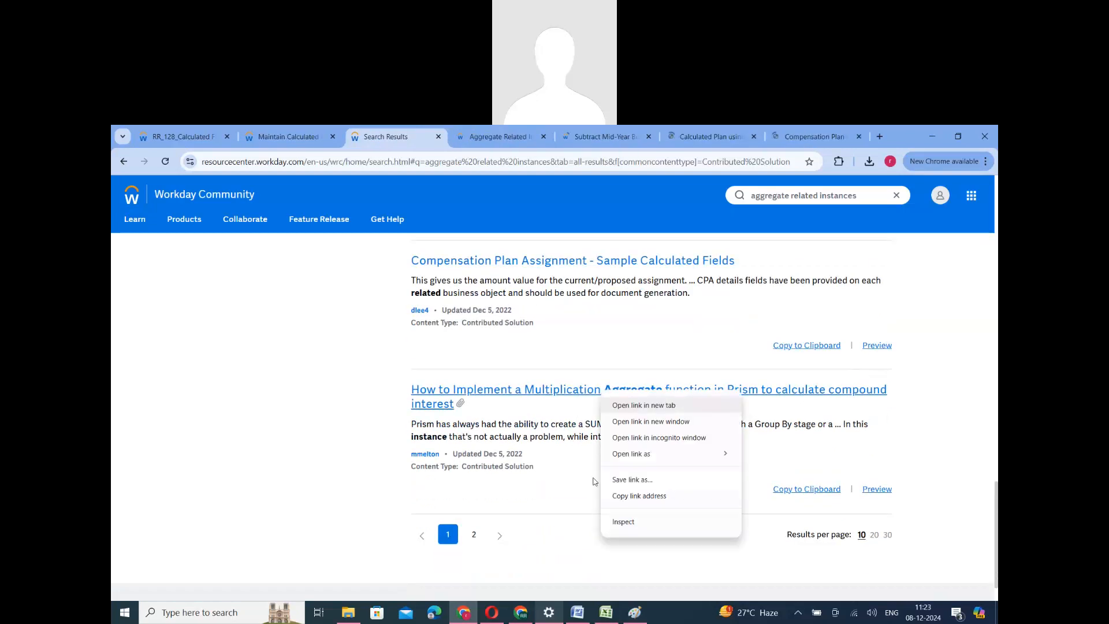
left_click(641, 403)
scroll(586, 489, "down", 1)
Skim the Prism Multiplication Aggregate function article from its overview through the implementation tables to the attachment and comment area.
left_click(814, 137)
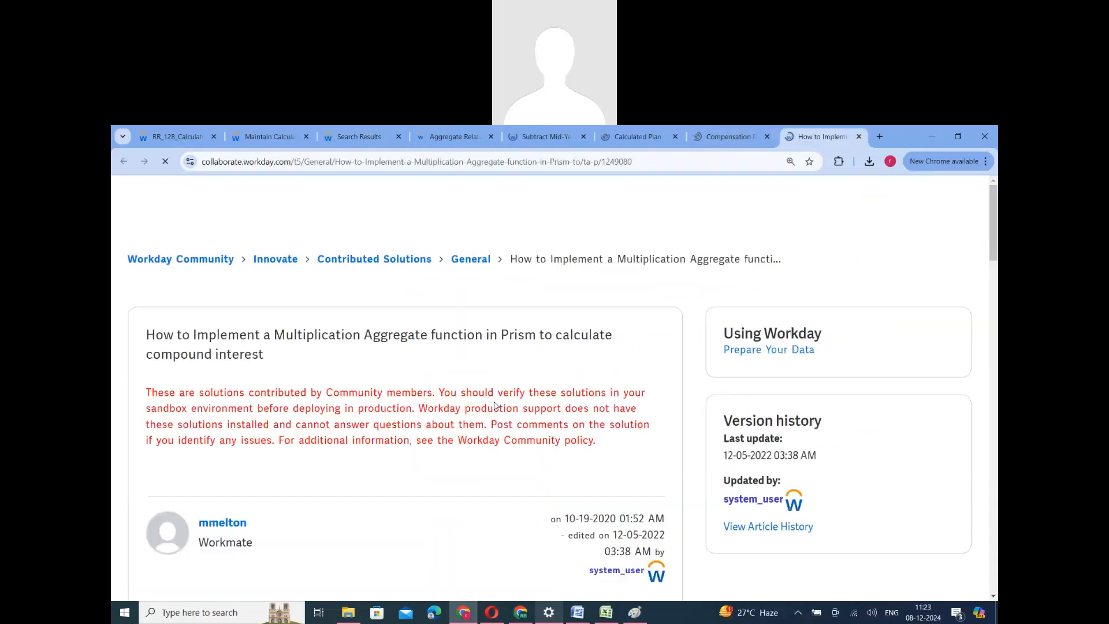
scroll(364, 445, "down", 3)
scroll(368, 428, "down", 4)
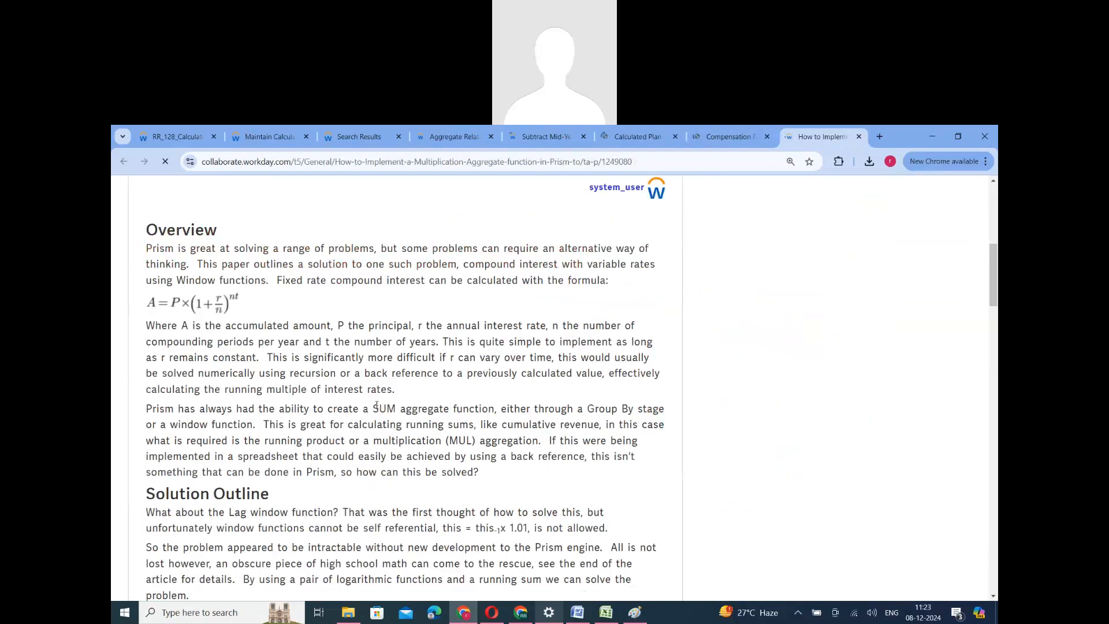
scroll(377, 406, "down", 5)
scroll(375, 422, "down", 8)
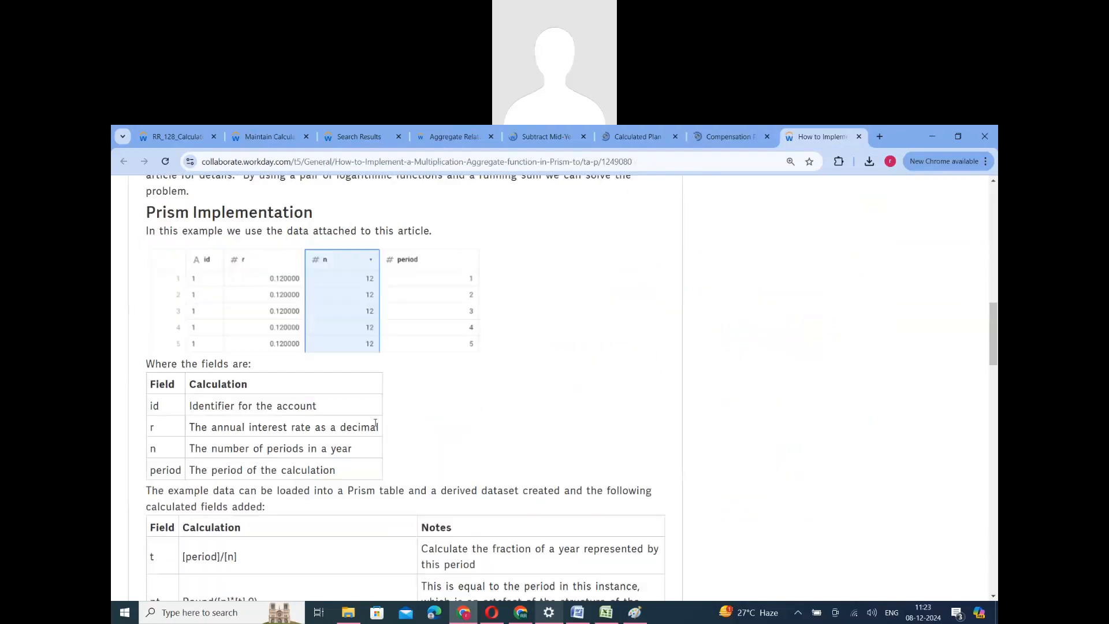
scroll(376, 423, "down", 15)
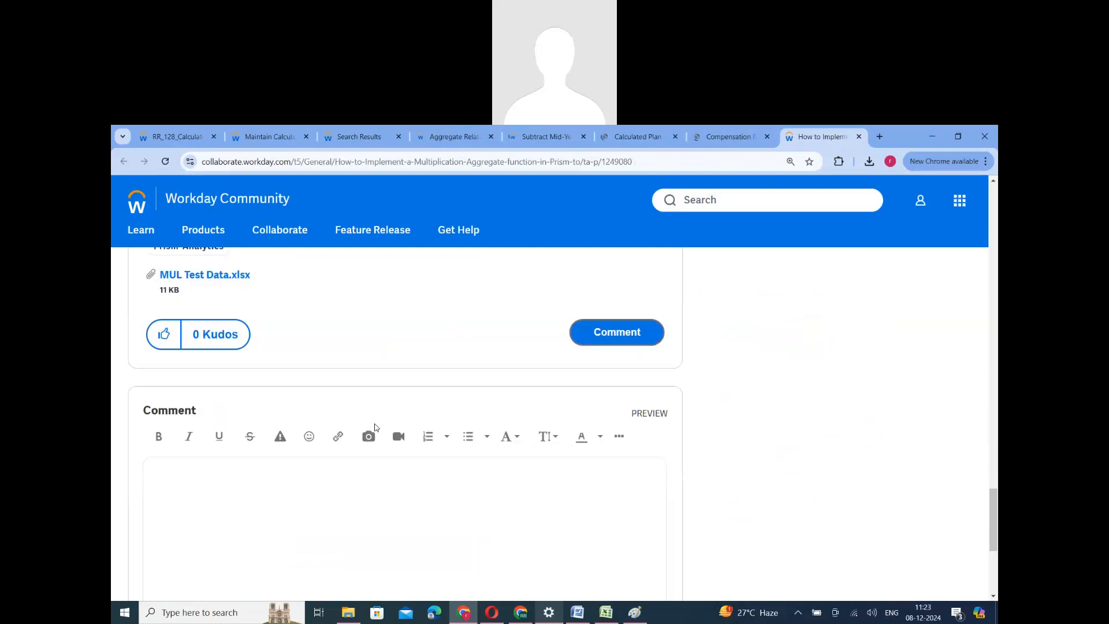
scroll(375, 427, "up", 1)
Review Calculated Field Example #1 in the Compensation Plan Assignment article, including its Extract Single Instance, Arithmetic and Aggregate Related Instances configurations.
key("ctrl+shift+Tab")
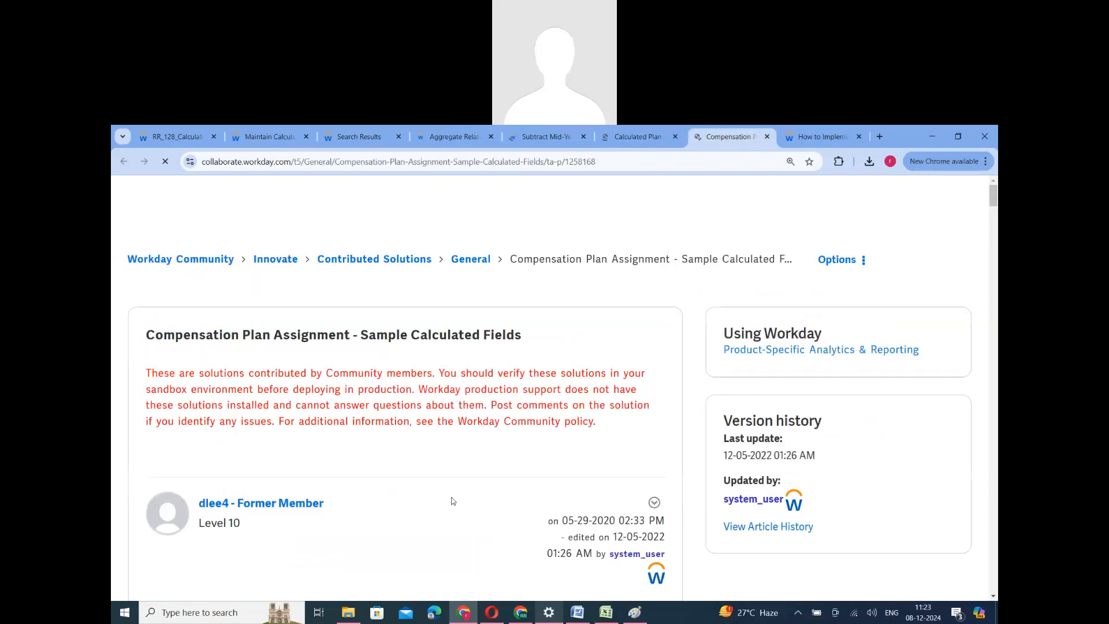
scroll(453, 497, "down", 4)
scroll(458, 443, "down", 7)
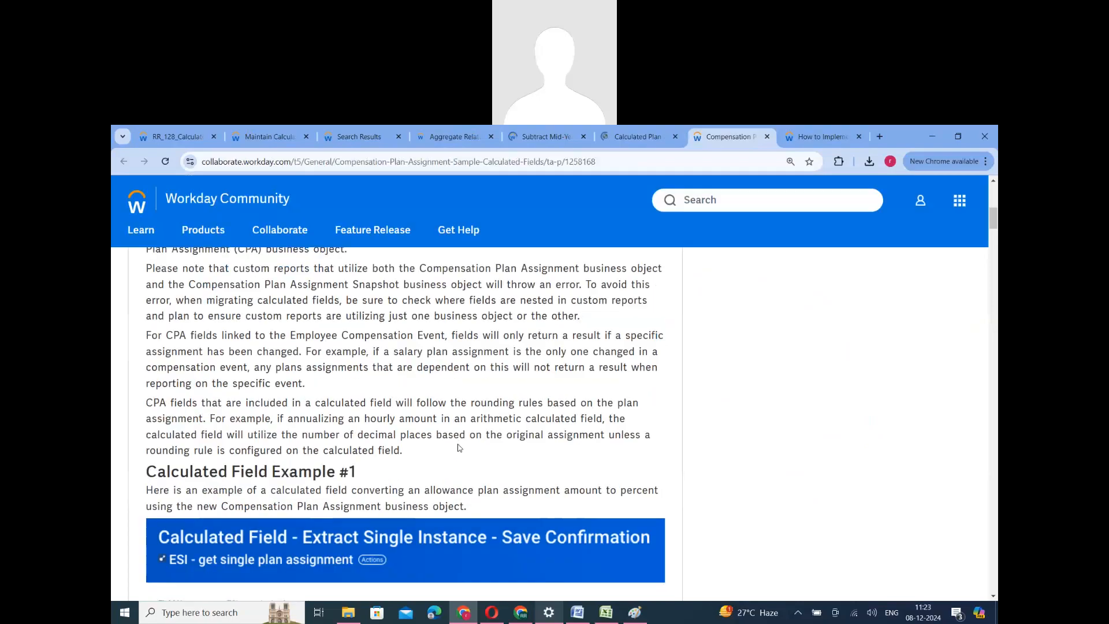
scroll(459, 448, "down", 3)
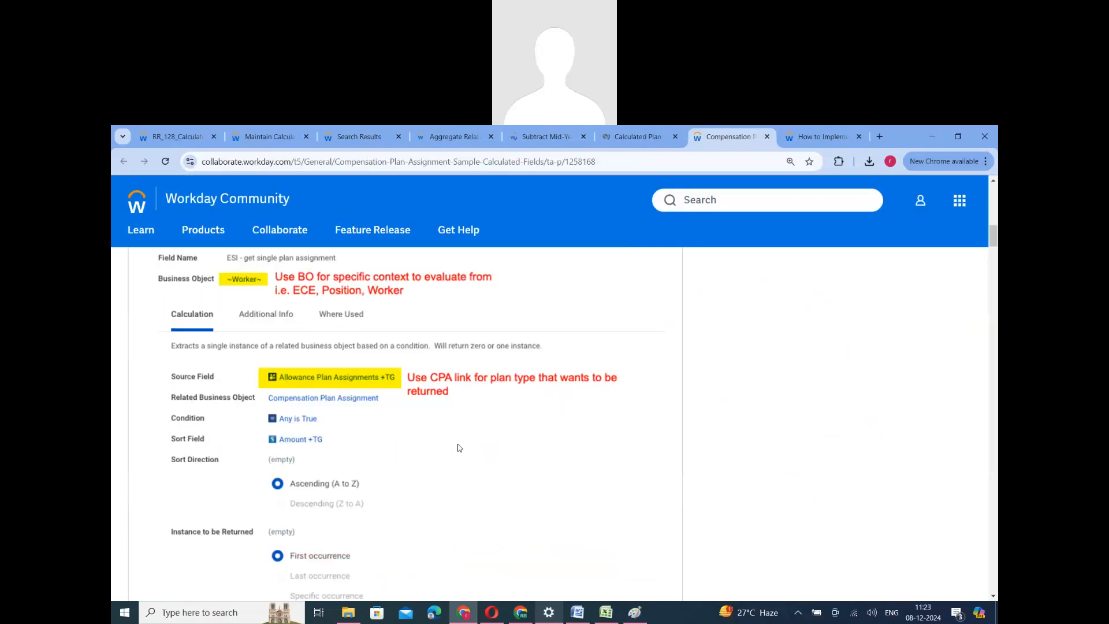
scroll(459, 448, "up", 2)
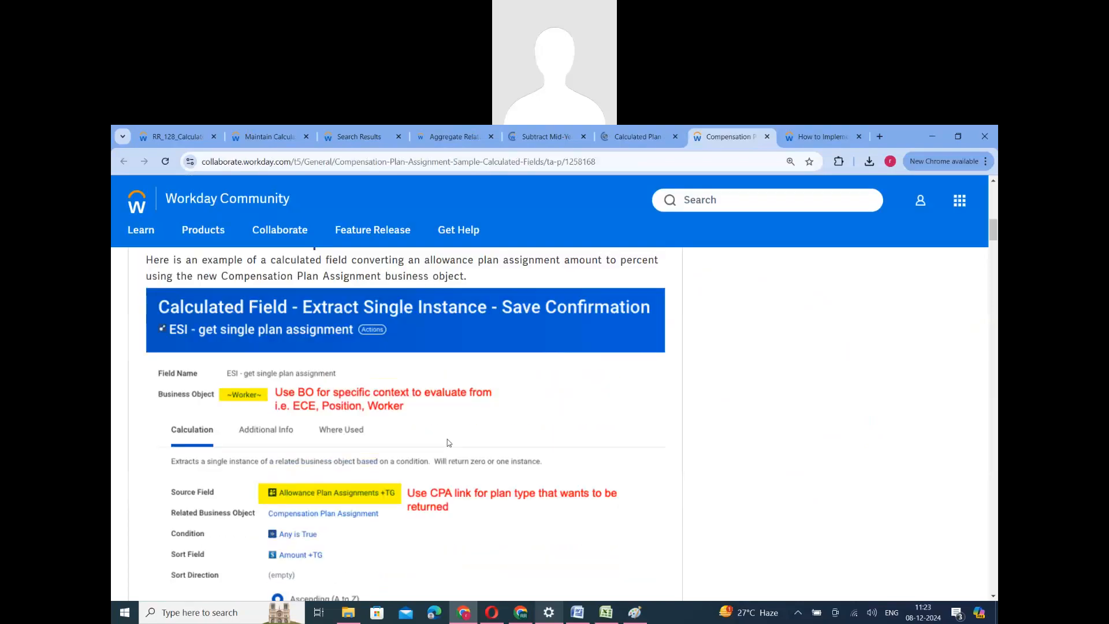
scroll(436, 499, "down", 7)
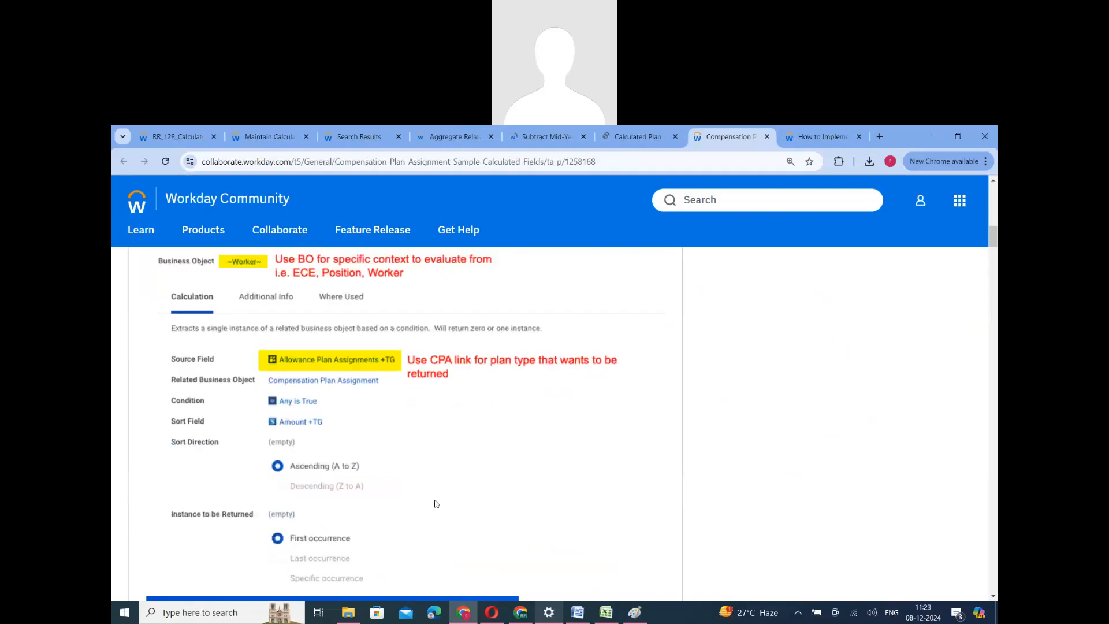
scroll(435, 502, "down", 5)
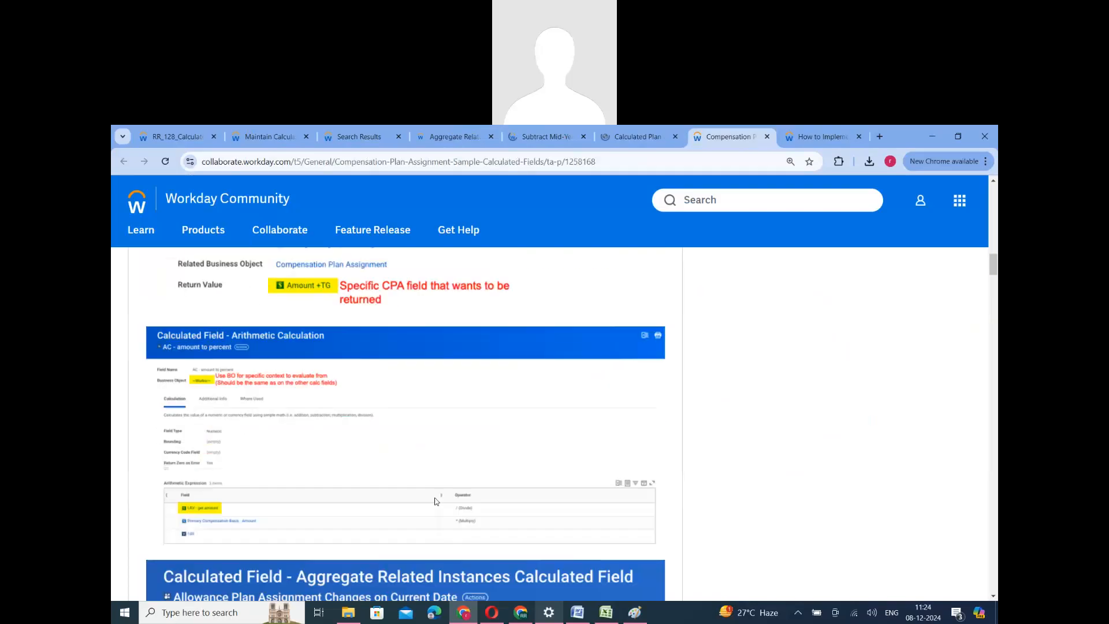
scroll(436, 501, "down", 4)
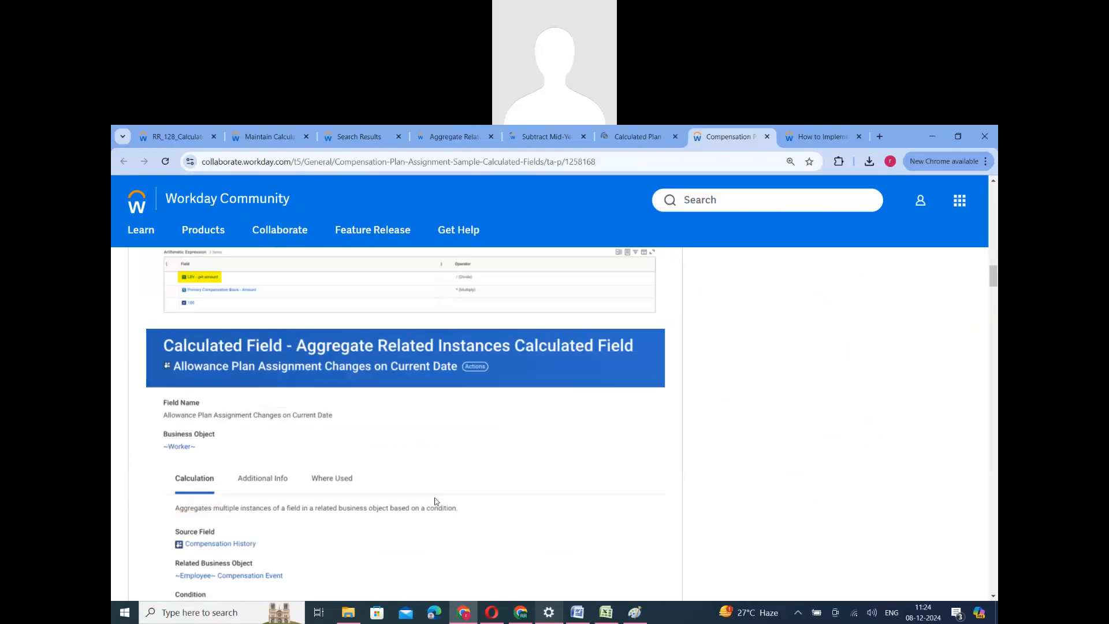
scroll(402, 423, "down", 2)
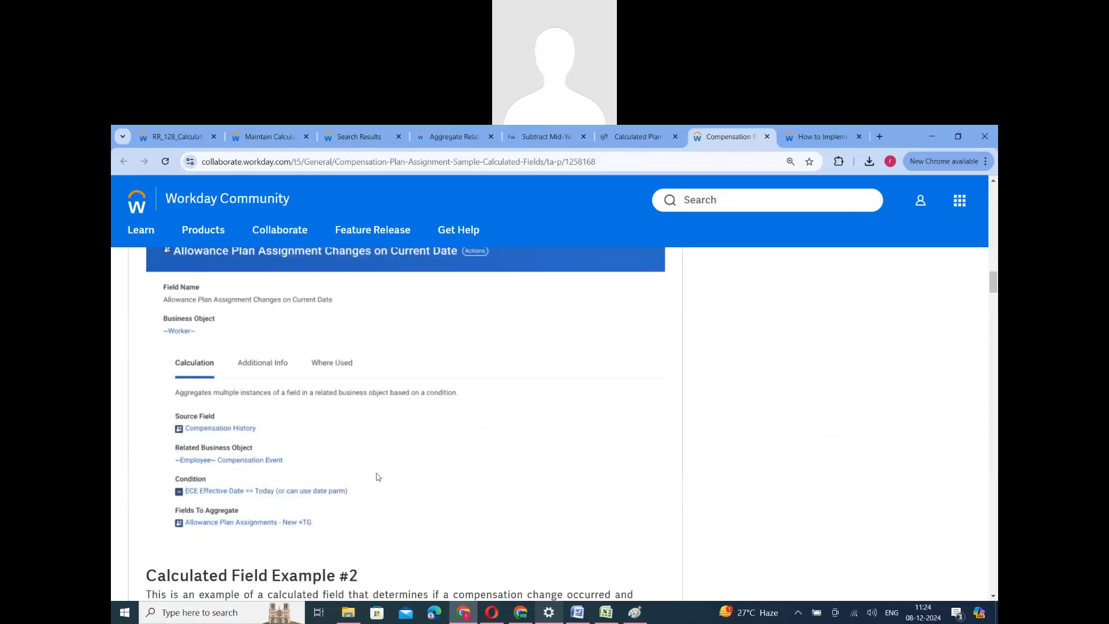
scroll(346, 452, "up", 15)
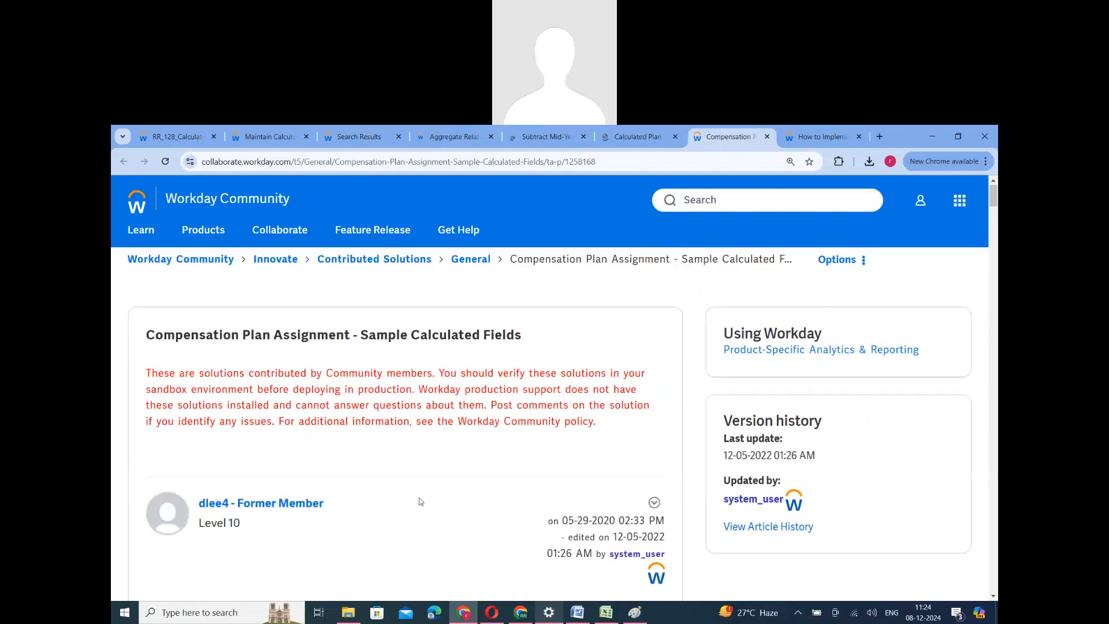
Reread the article's introduction and examine the source field, condition and fields to aggregate of its Aggregate Related Instances example.
scroll(333, 428, "down", 7)
scroll(296, 467, "up", 1)
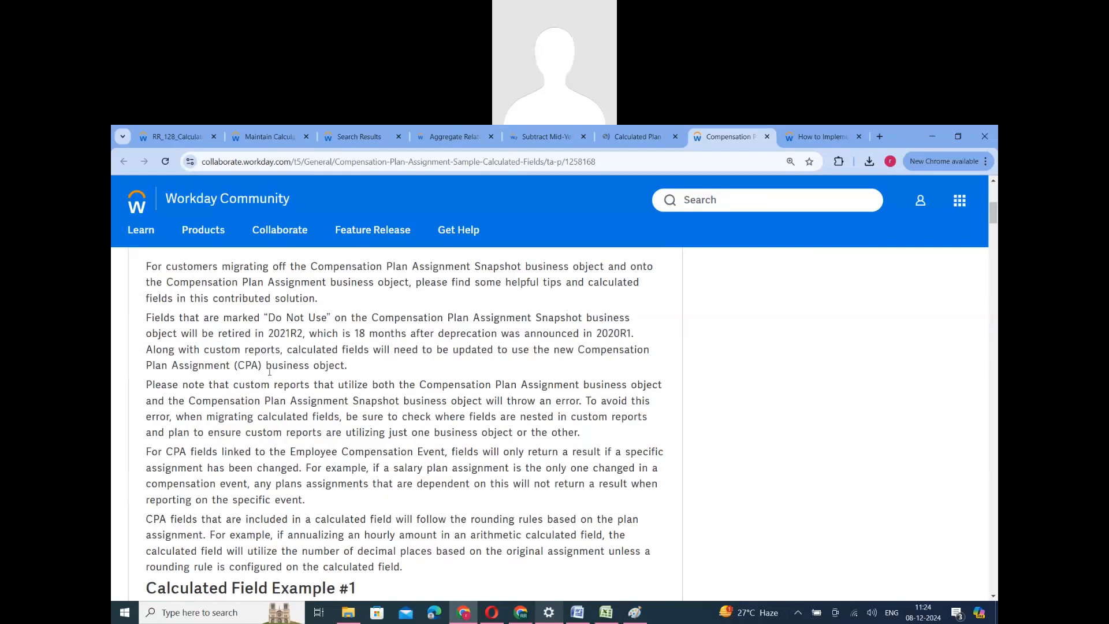
scroll(361, 422, "down", 5)
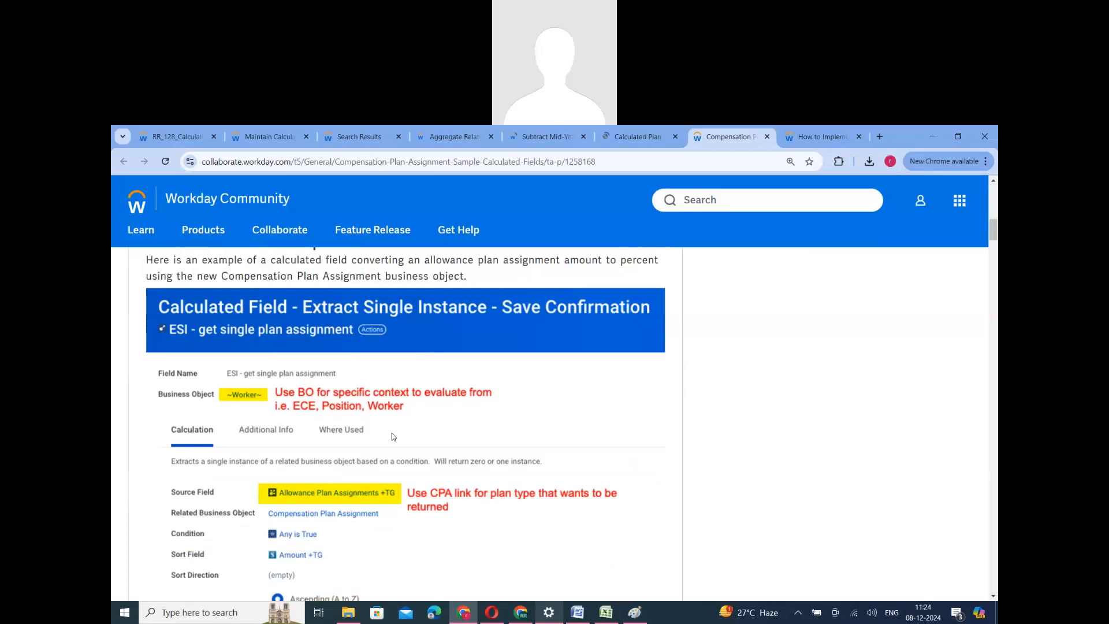
scroll(392, 437, "down", 15)
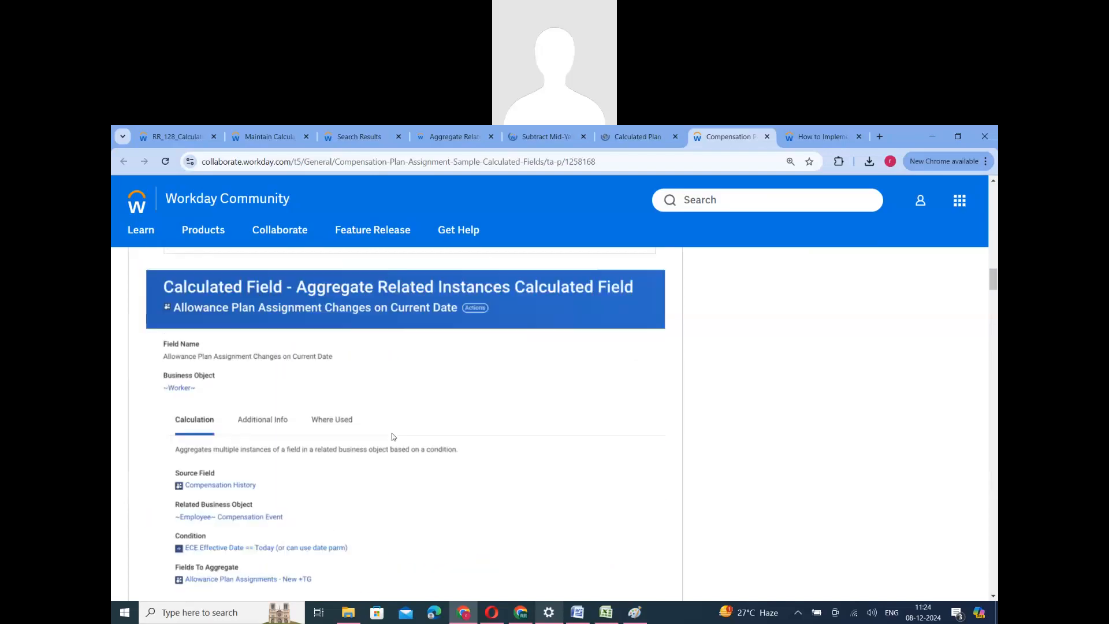
scroll(391, 437, "down", 5)
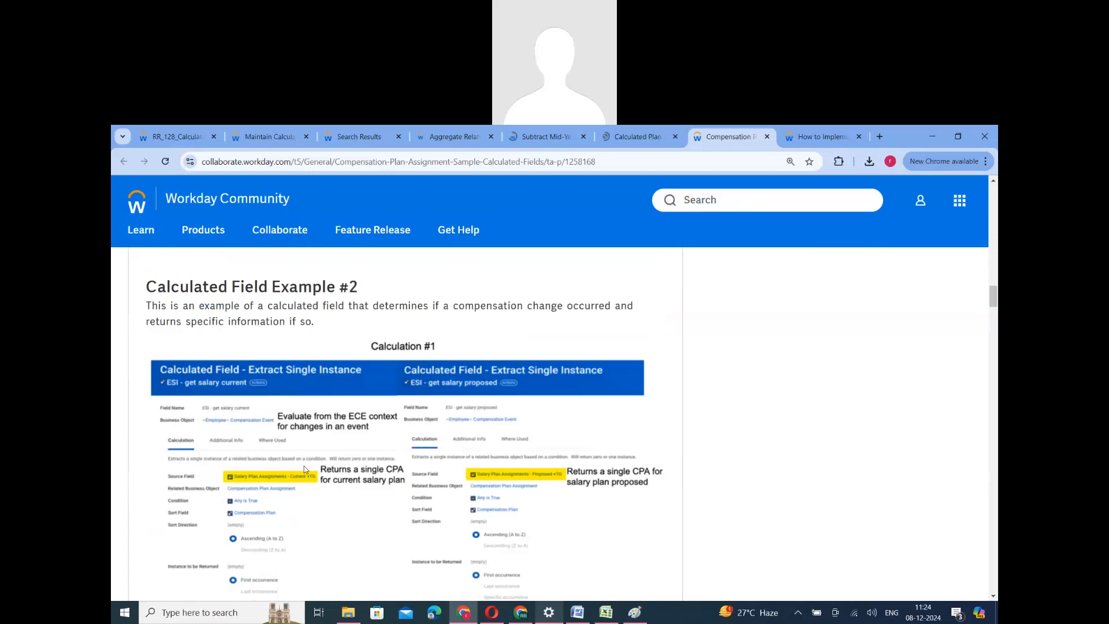
scroll(304, 466, "up", 2)
scroll(304, 466, "up", 3)
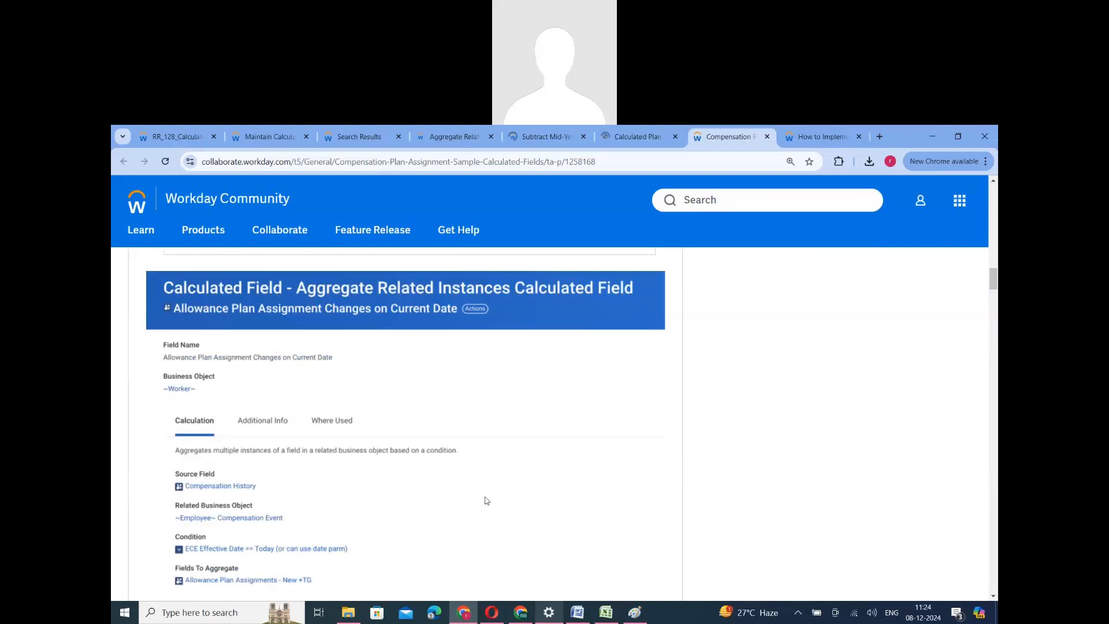
scroll(292, 441, "down", 1)
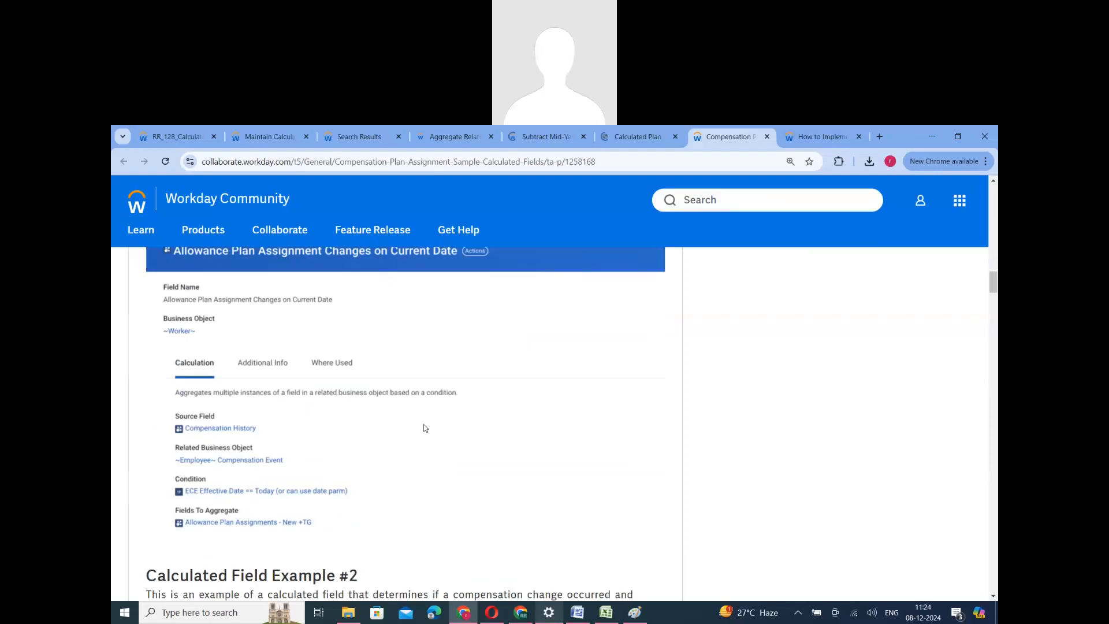
Skim the rest of Example #2, the Document Generation Example and the member comments in the Compensation Plan Assignment article.
scroll(425, 428, "down", 20)
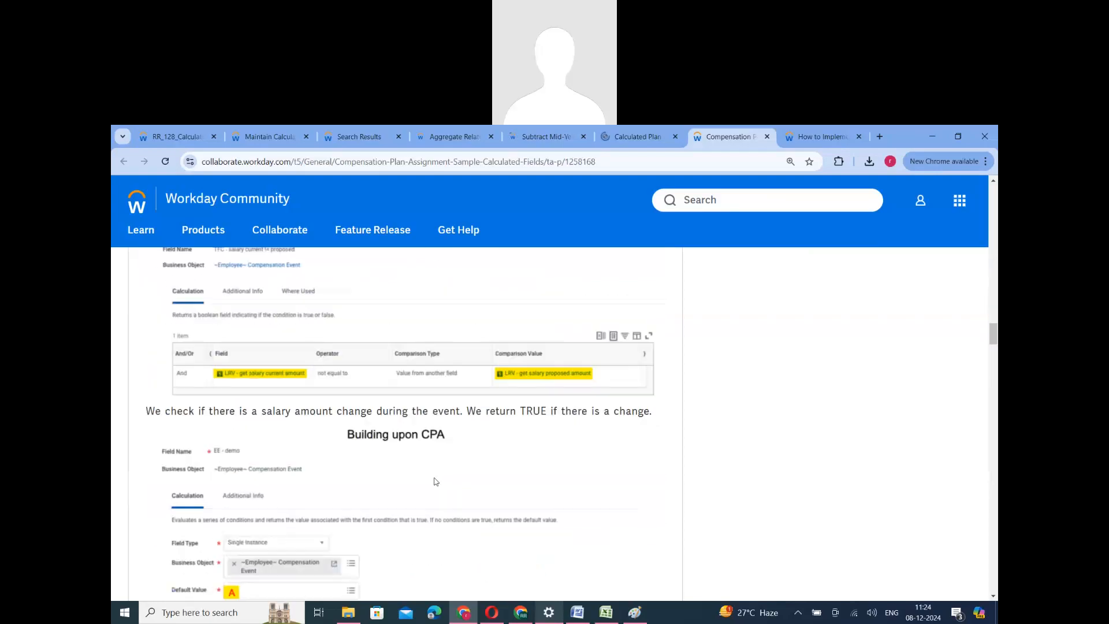
scroll(436, 481, "down", 10)
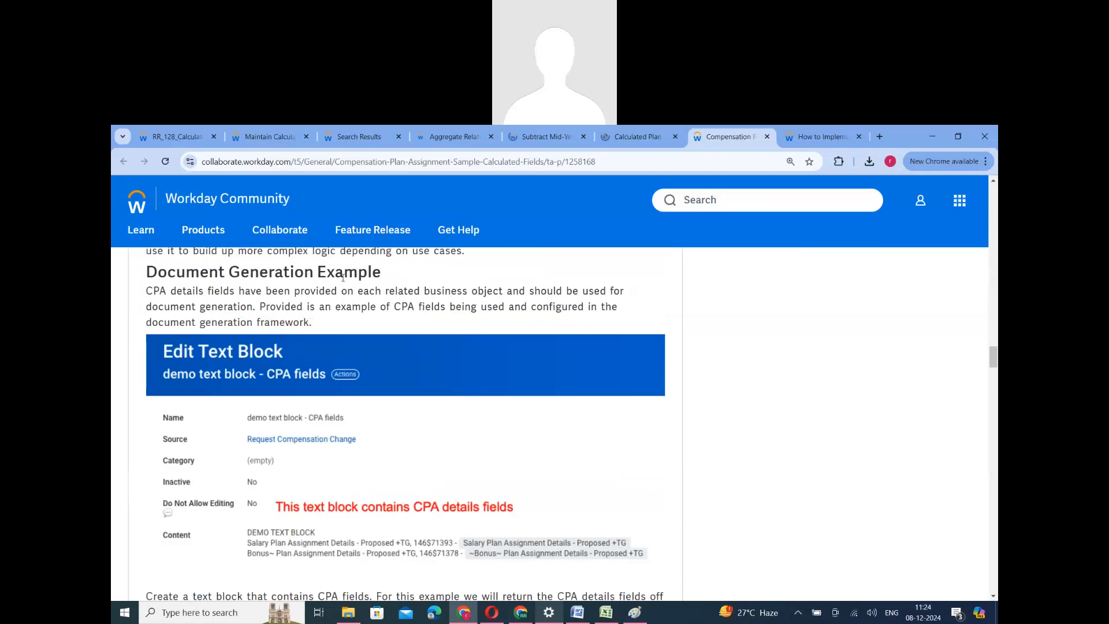
scroll(368, 507, "down", 10)
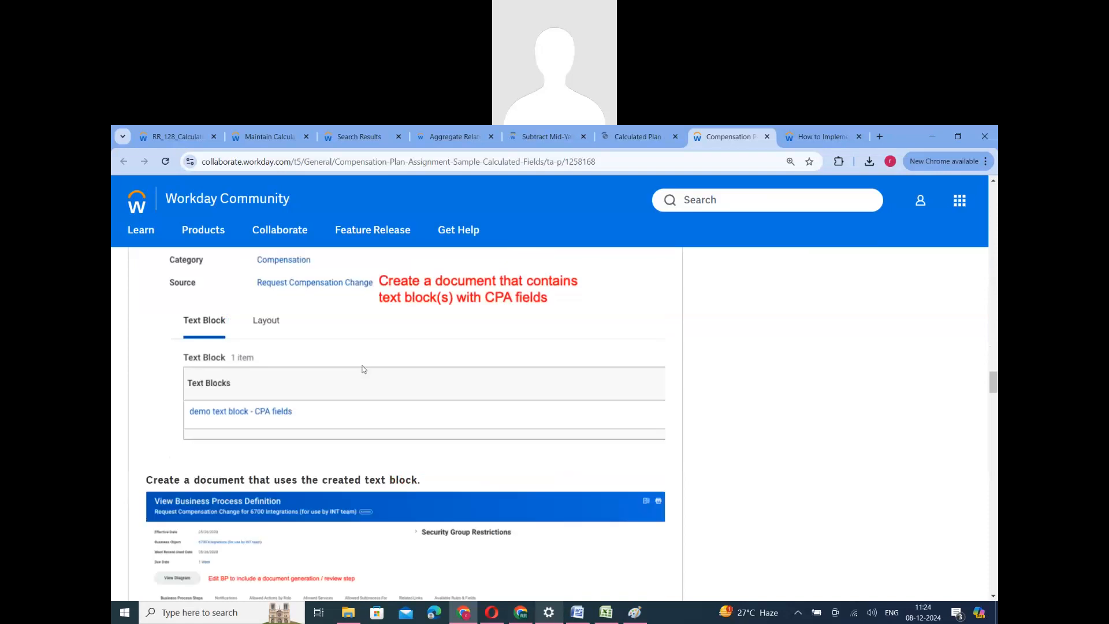
scroll(359, 399, "down", 20)
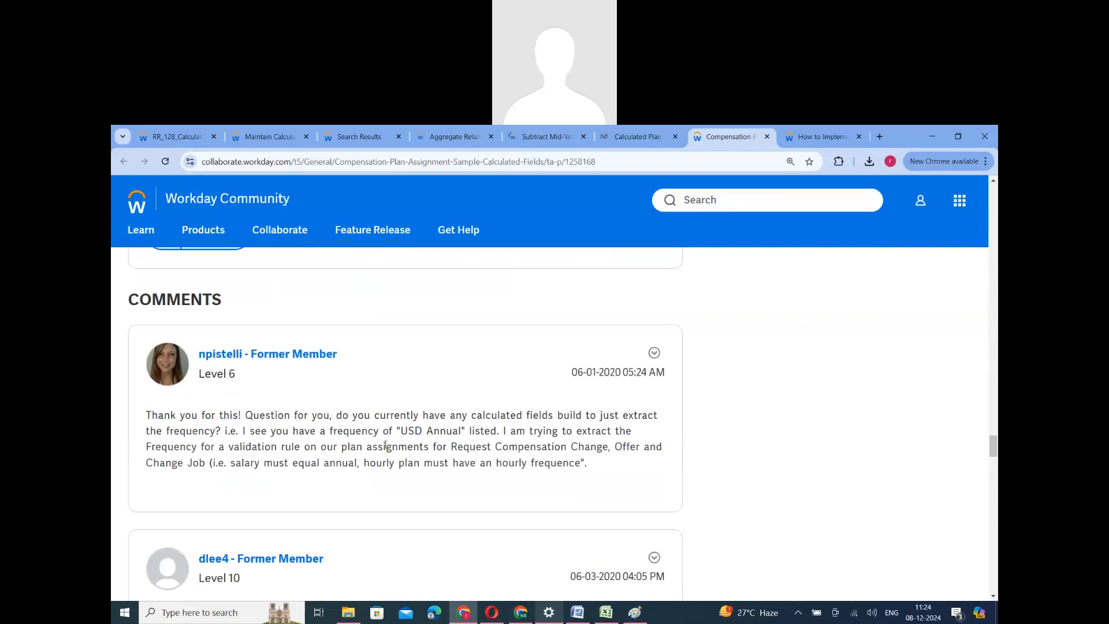
scroll(416, 362, "down", 10)
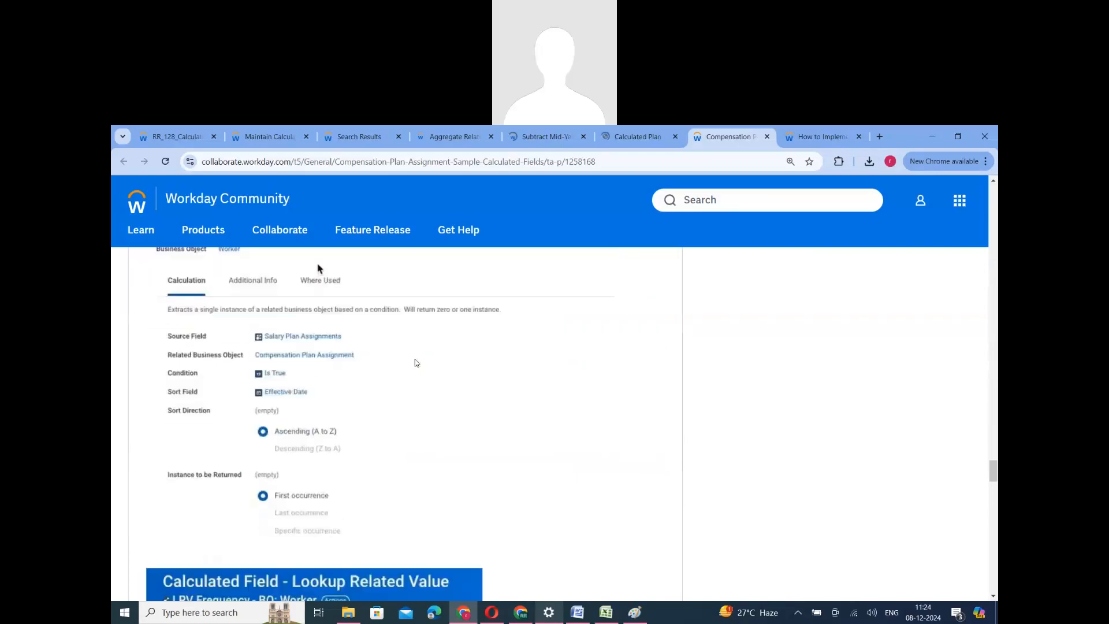
scroll(416, 363, "down", 12)
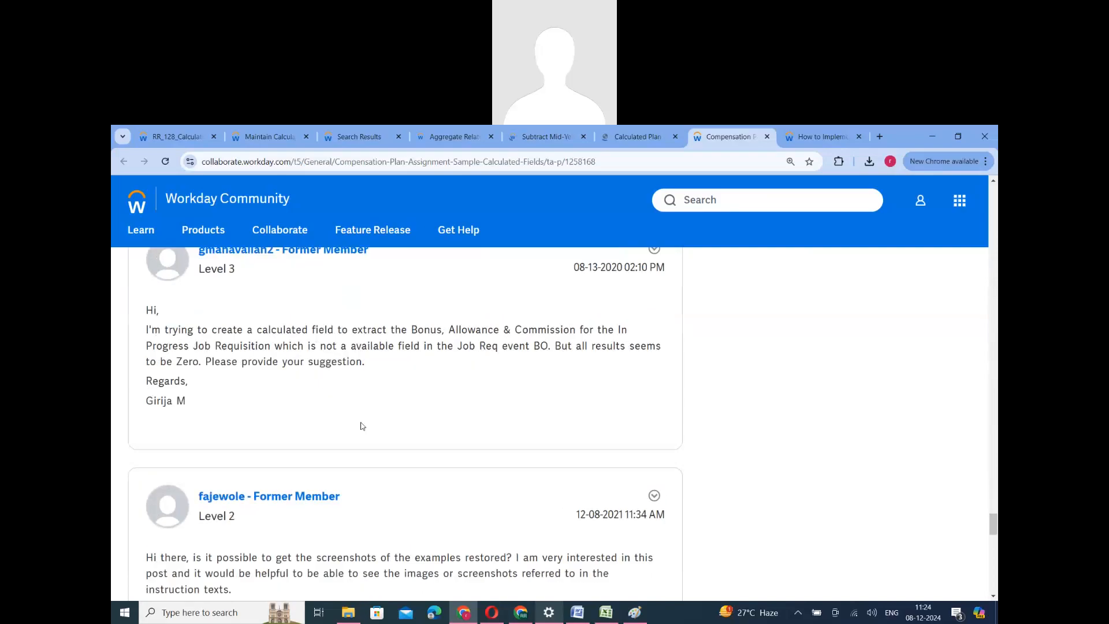
Look through the remaining member comments in the Compensation Plan Assignment article.
scroll(362, 425, "down", 10)
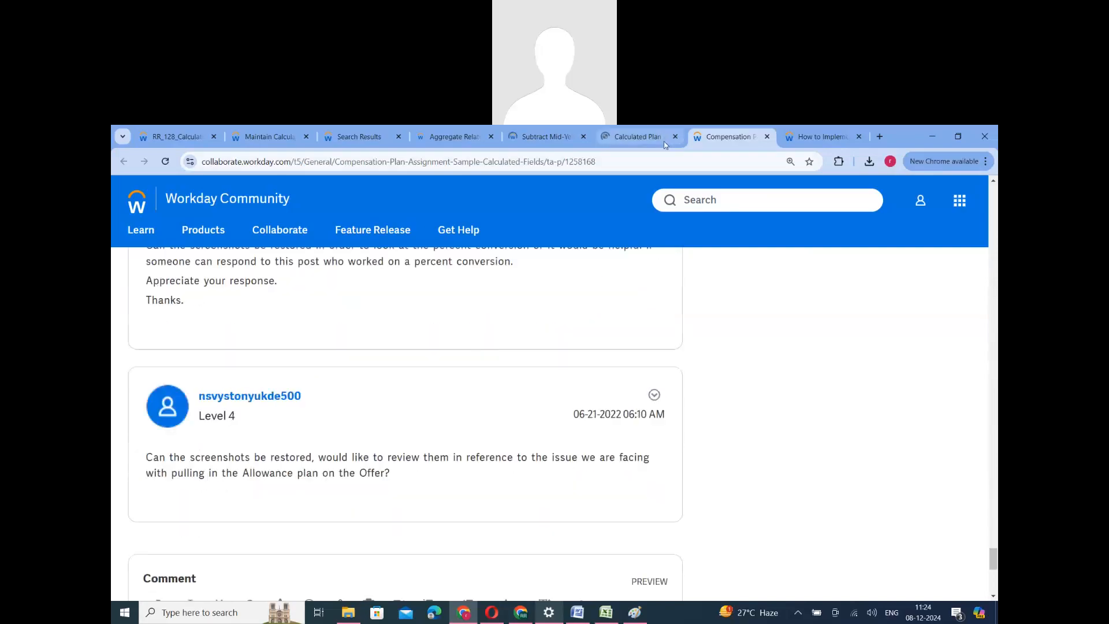
mouse_move(664, 141)
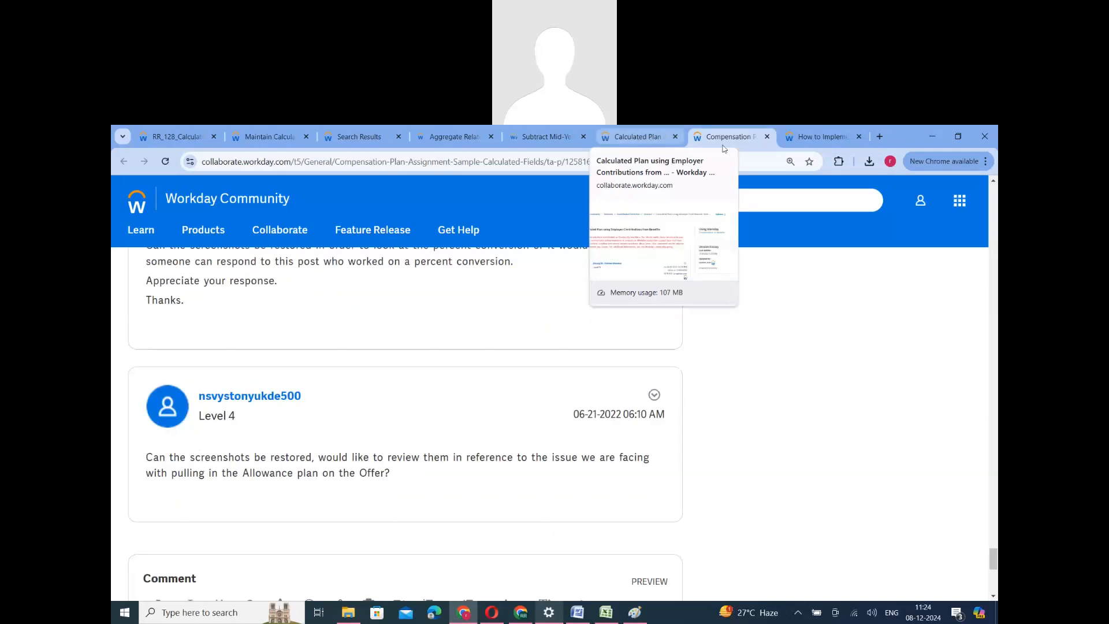
scroll(579, 439, "up", 12)
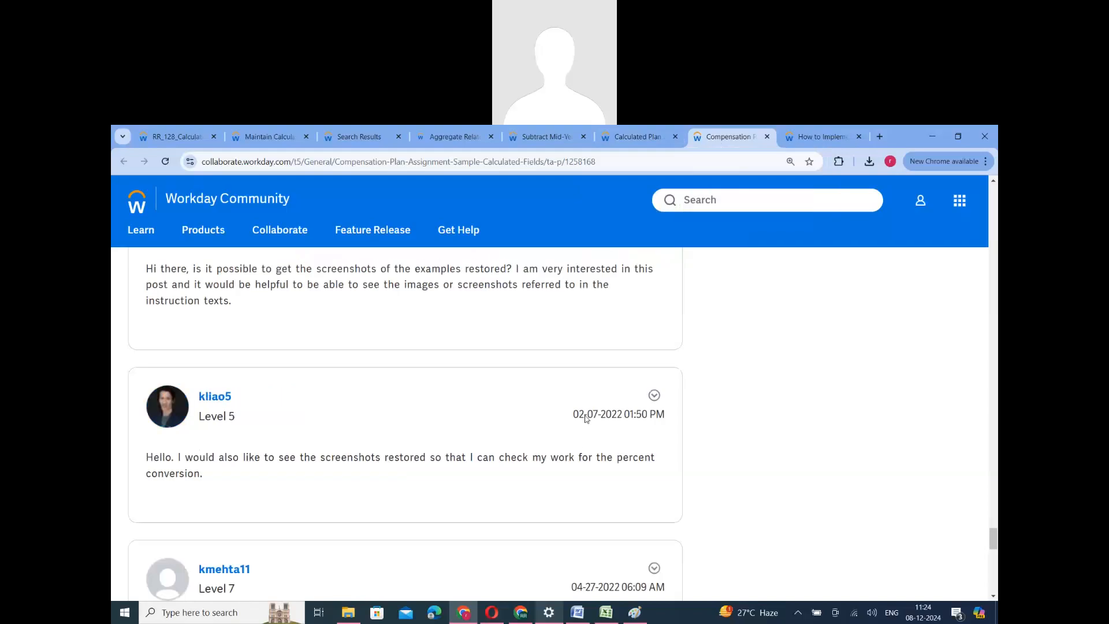
Skim the Calculated Plan using Employer Contributions from Benefits article from Step 1 through its member comments, and revisit Steps 1 and 2.
left_click(657, 137)
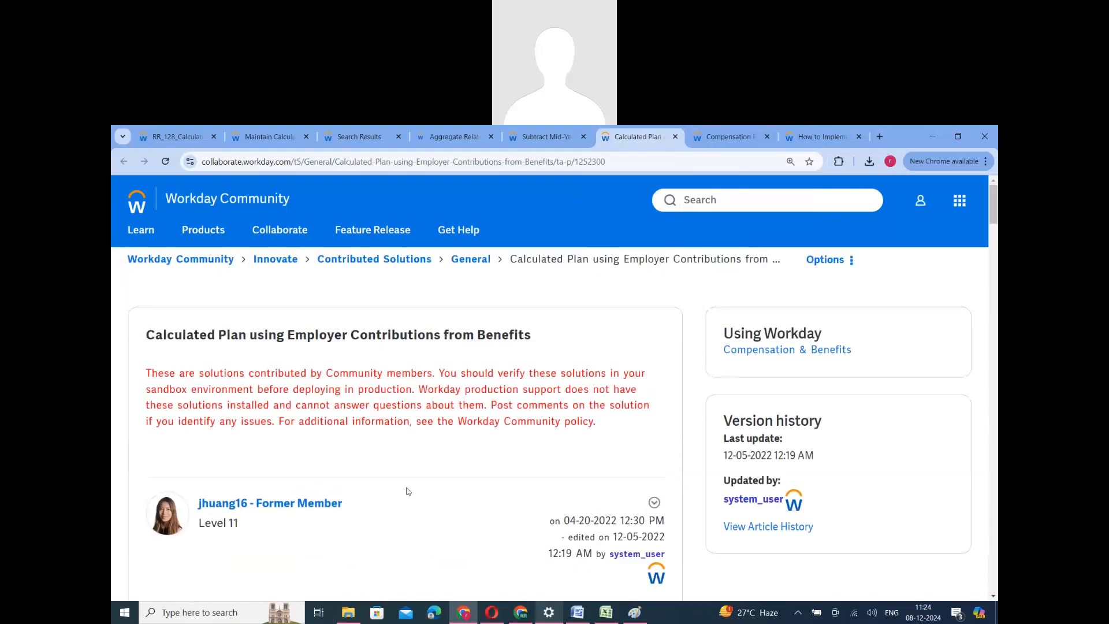
scroll(408, 491, "down", 5)
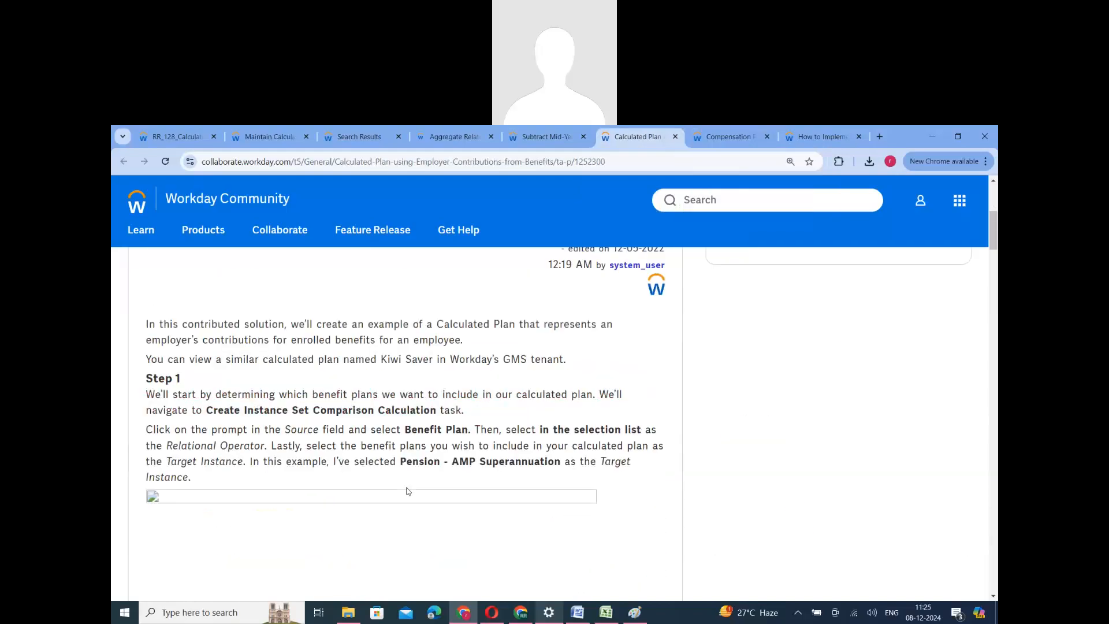
scroll(408, 491, "down", 8)
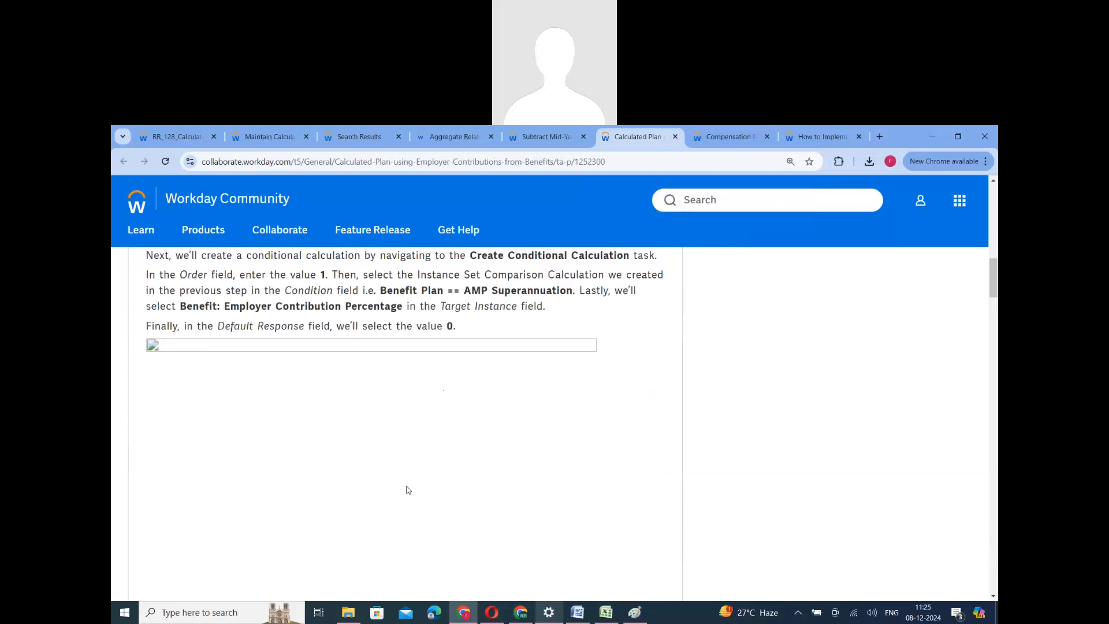
scroll(408, 489, "down", 5)
scroll(408, 490, "up", 4)
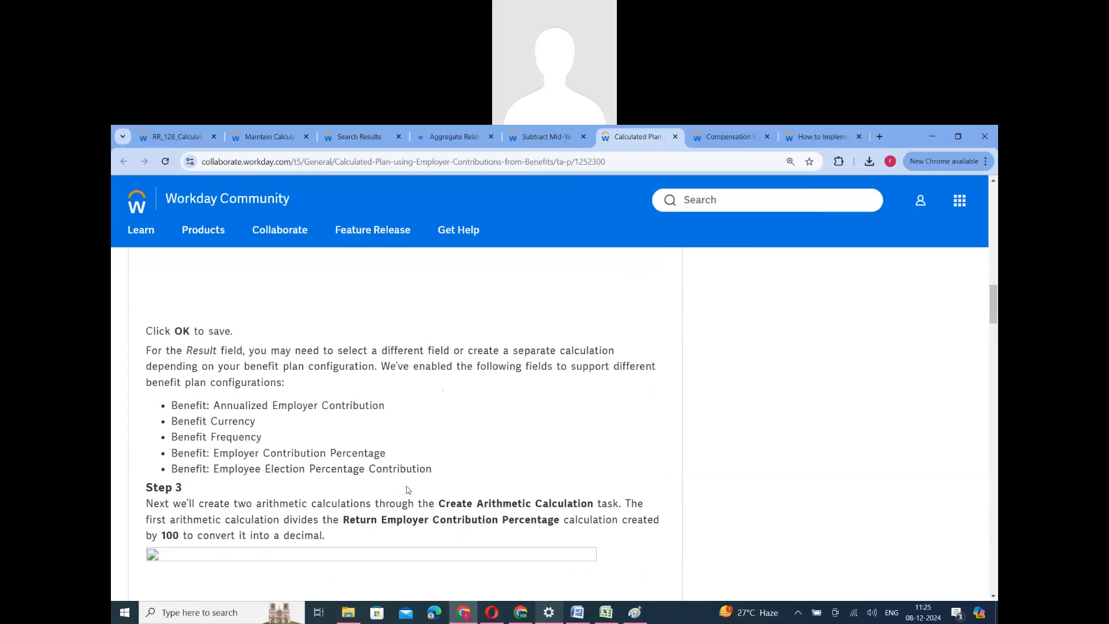
scroll(407, 488, "down", 15)
scroll(408, 486, "down", 8)
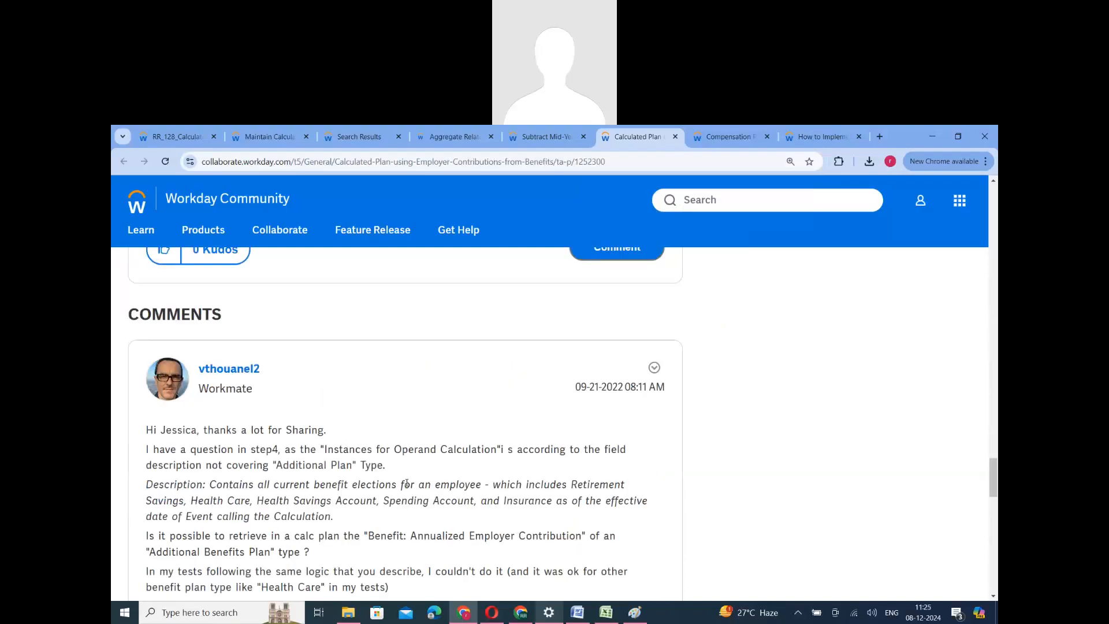
scroll(407, 484, "down", 15)
scroll(408, 486, "up", 5)
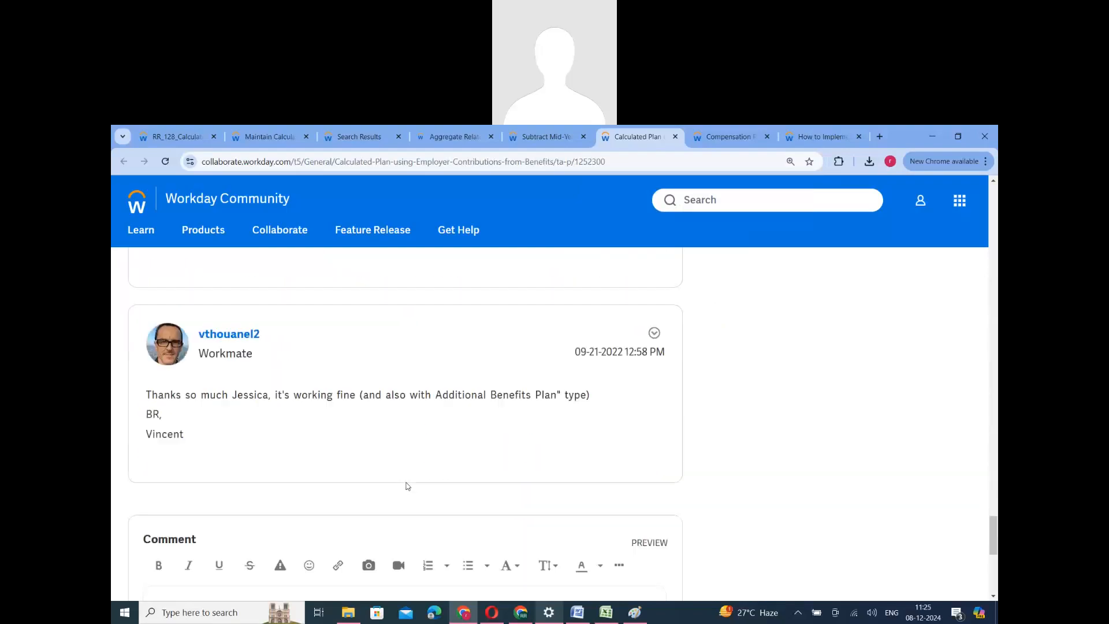
scroll(407, 487, "up", 20)
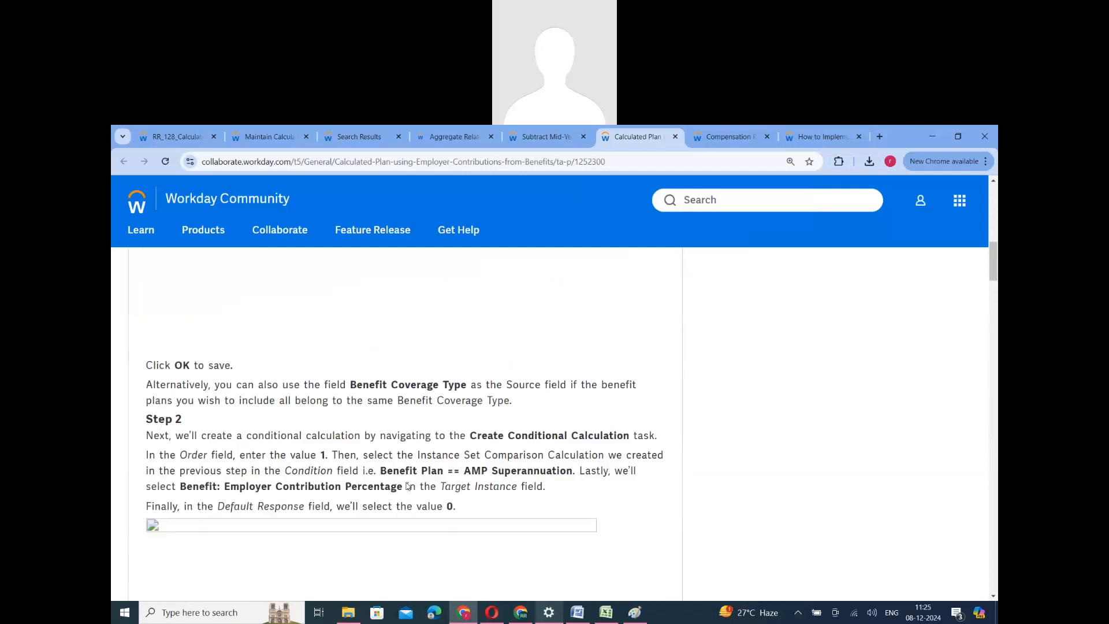
scroll(408, 486, "up", 10)
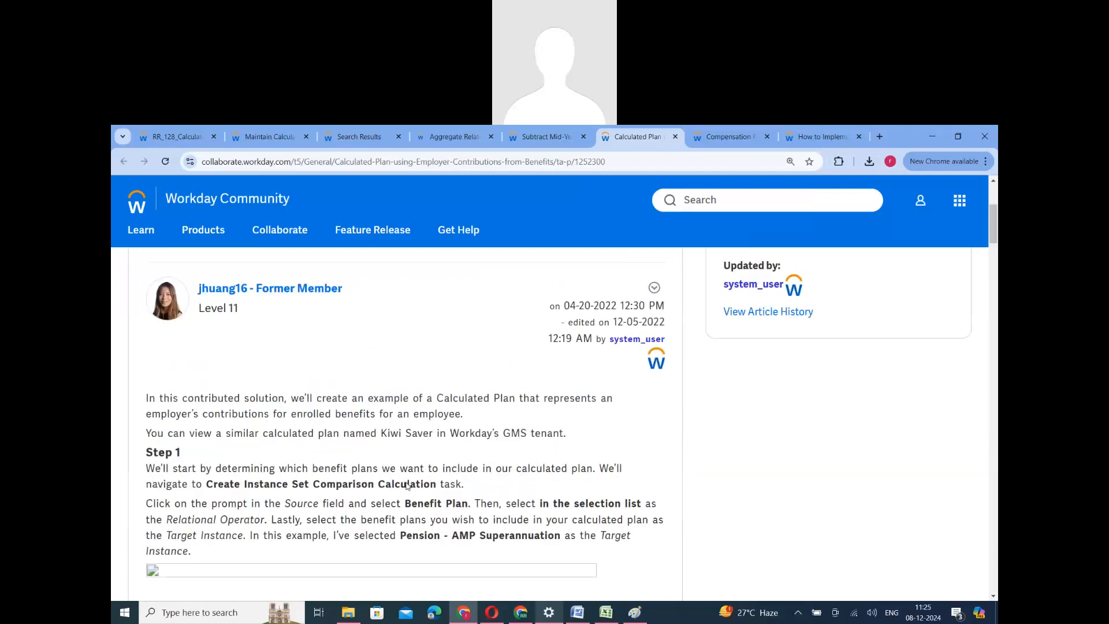
Close the Calculated Plan, Compensation Plan Assignment and Prism Multiplication Aggregate articles.
left_click(676, 136)
left_click(676, 136)
left_click(675, 136)
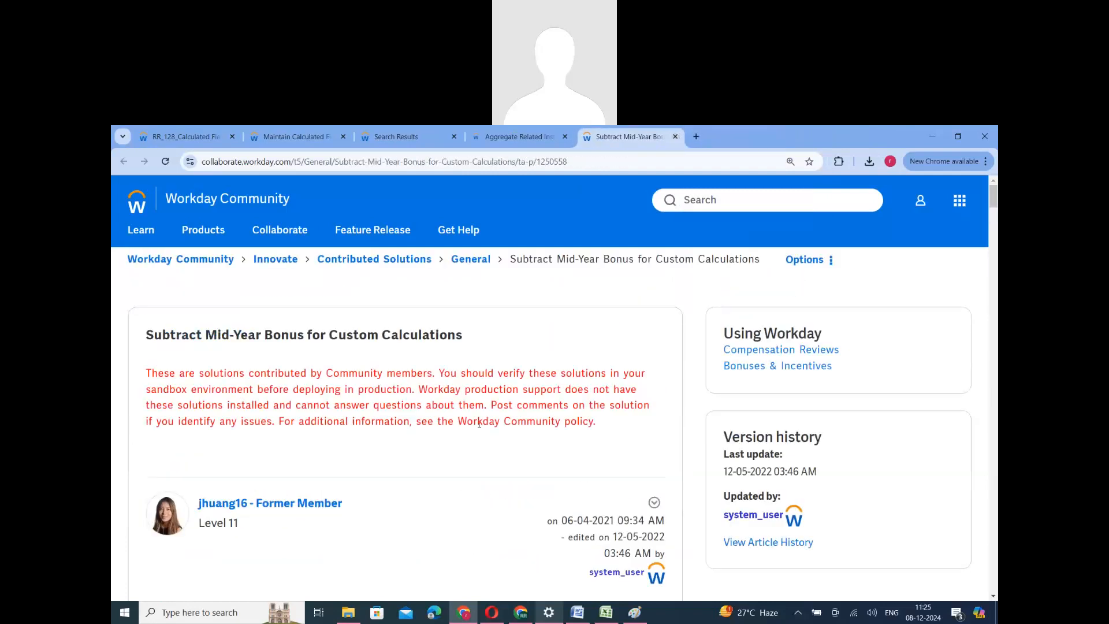
Skim the Subtract Mid-Year Bonus for Custom Calculations article through its value comparison calculations, and reload the page.
scroll(486, 474, "down", 6)
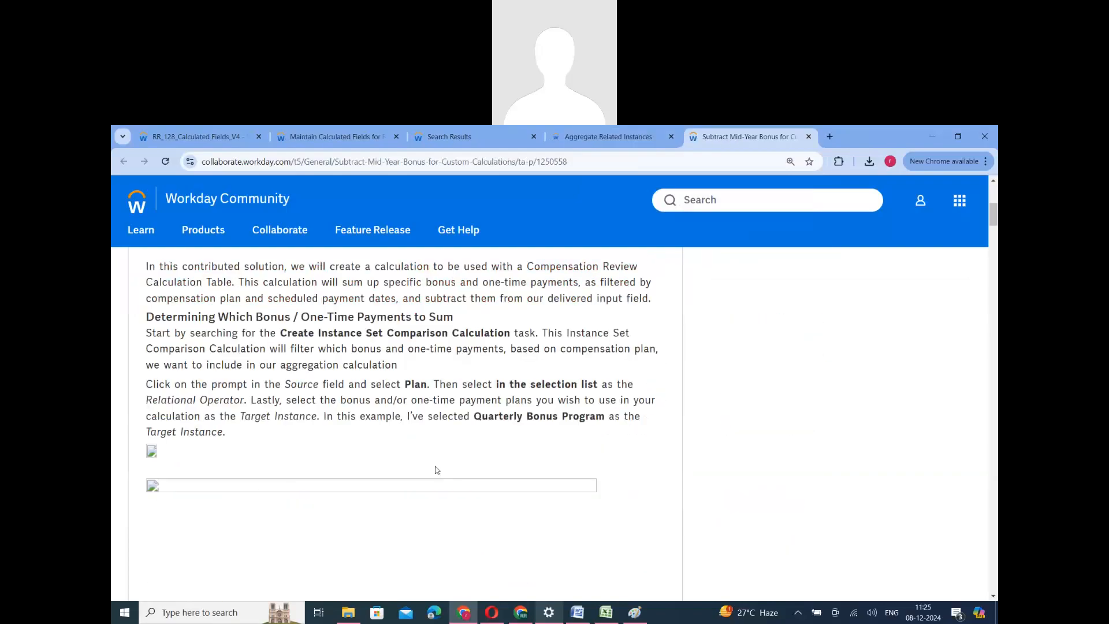
scroll(438, 477, "down", 5)
scroll(435, 470, "down", 10)
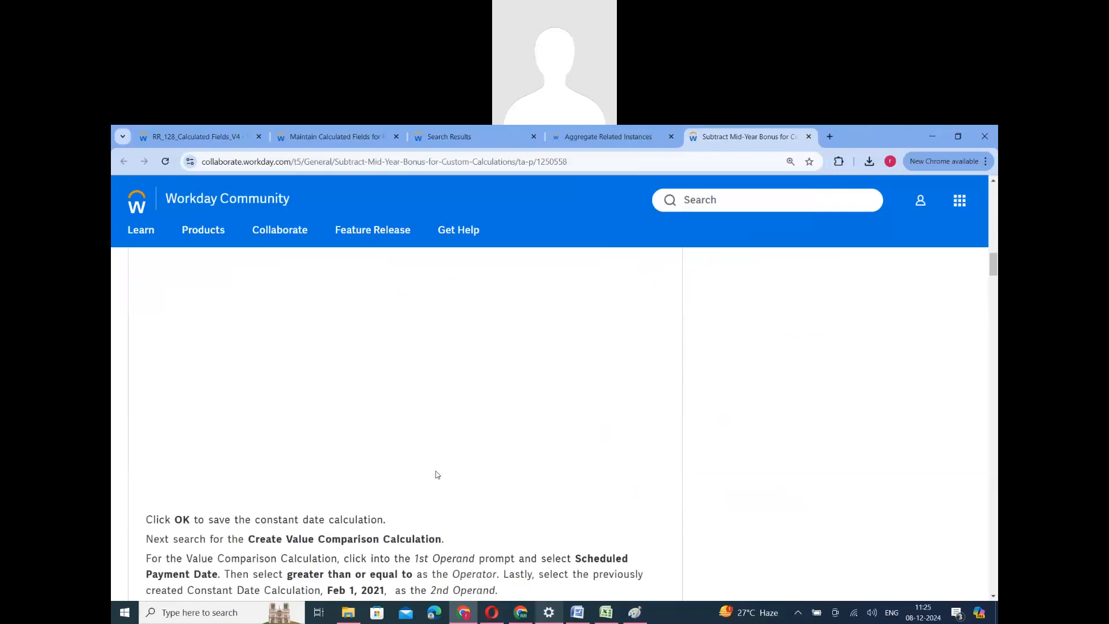
left_click(321, 165)
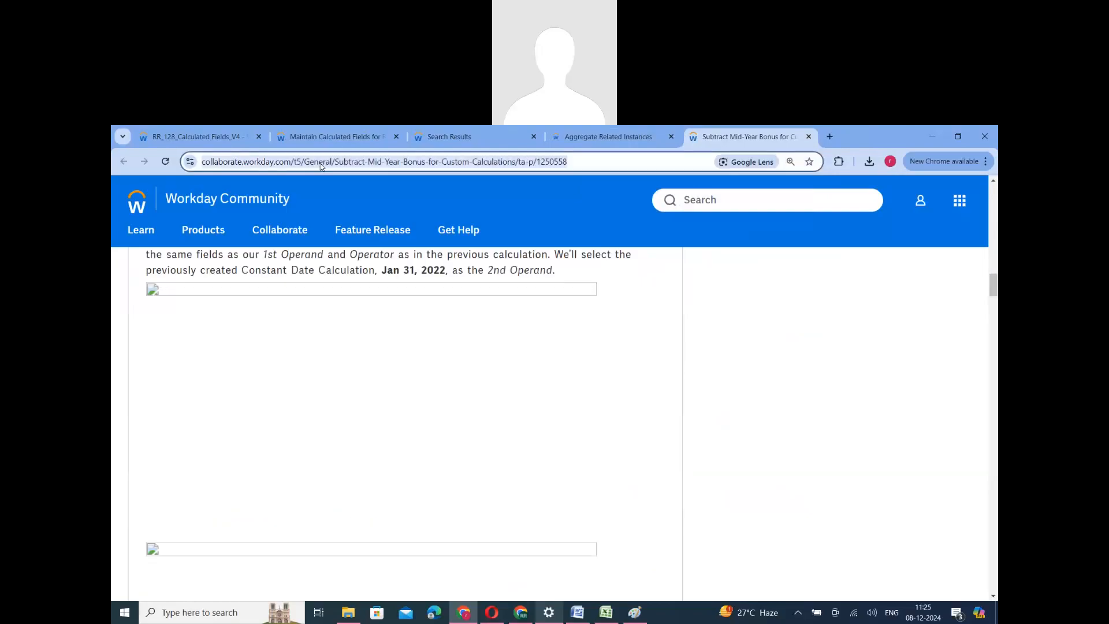
key("Return")
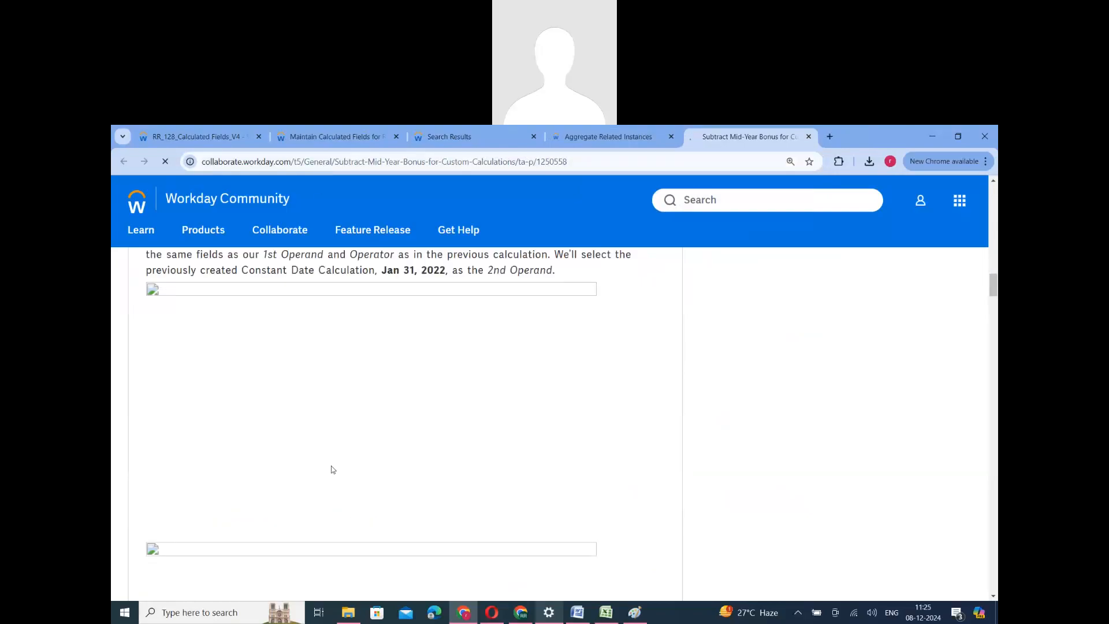
scroll(363, 411, "up", 15)
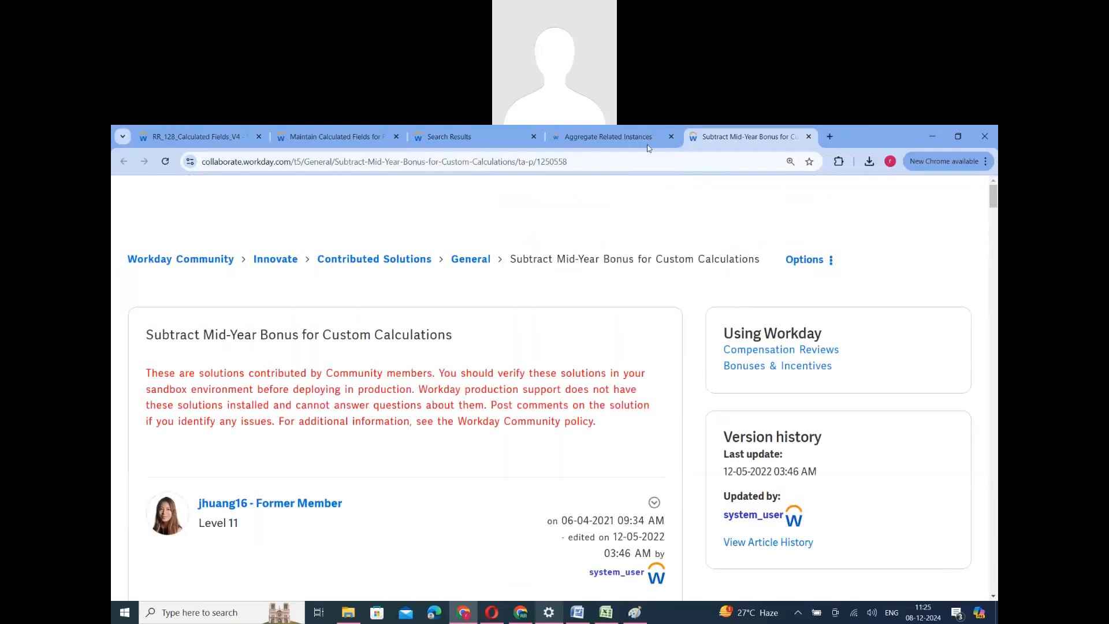
Close the Aggregate Related Instances documentation, the Subtract Mid-Year Bonus article and the Community search results.
left_click(648, 137)
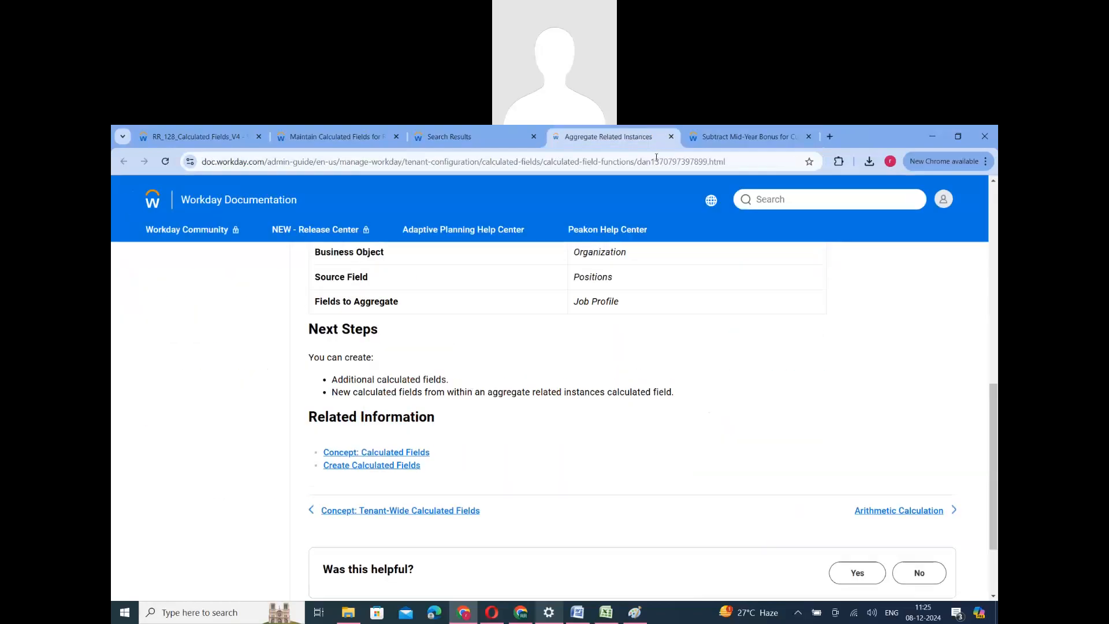
left_click(671, 137)
left_click(671, 137)
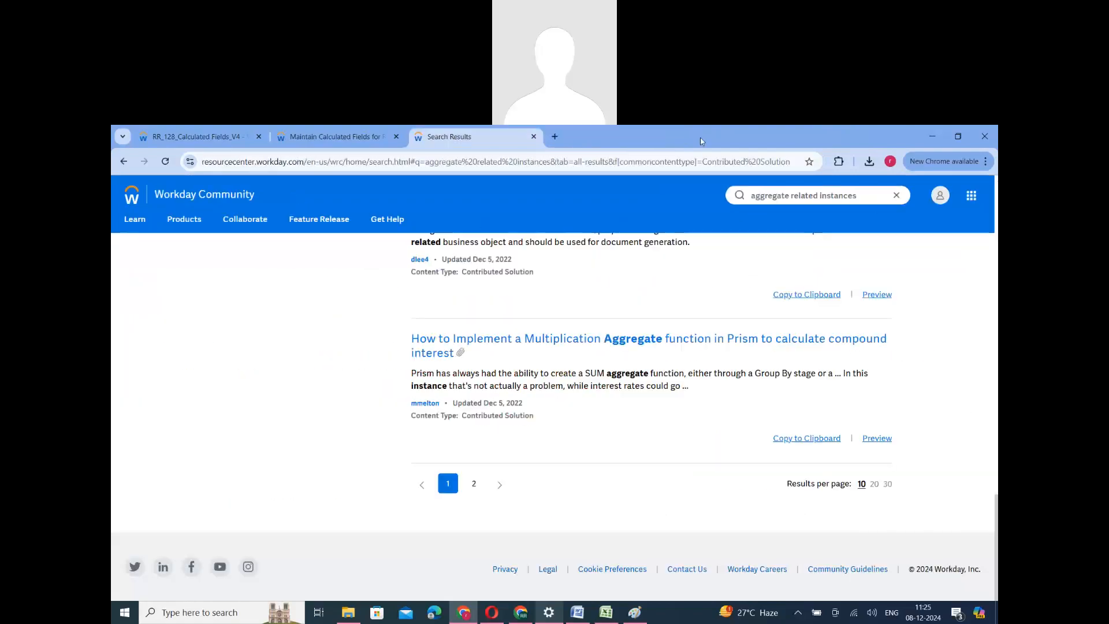
key("ctrl+w")
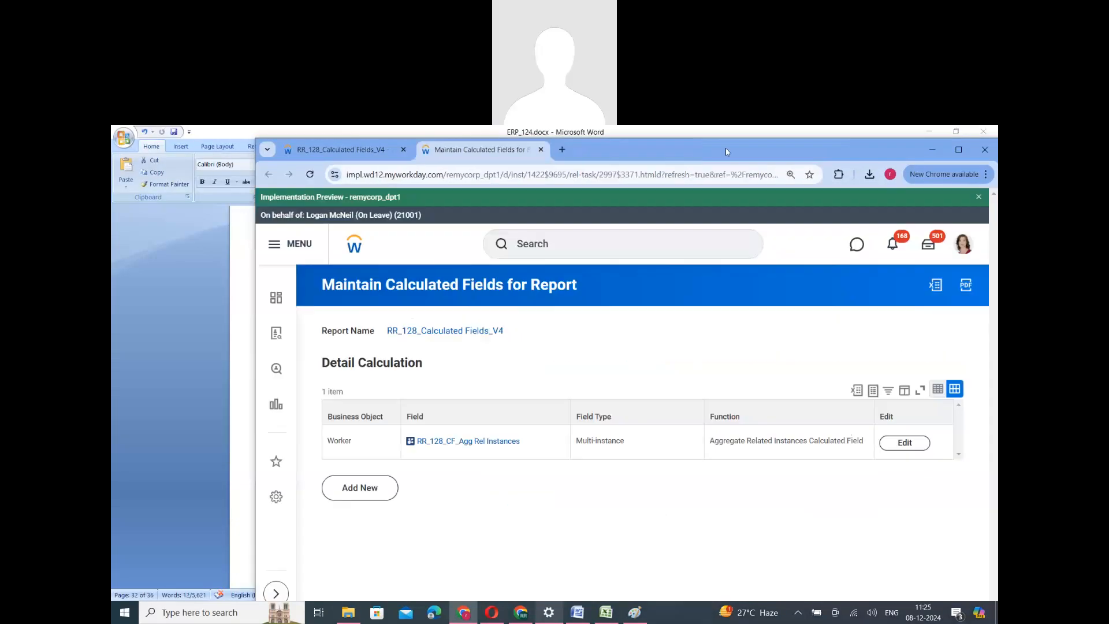
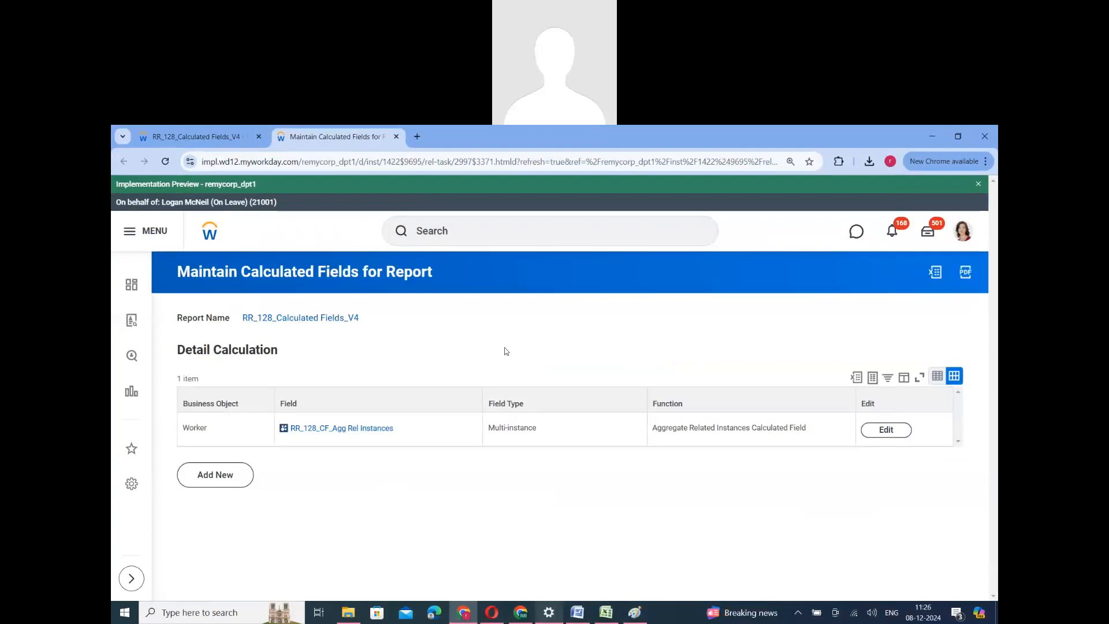
Compare the RR_128_CF_Agg Rel Instances values with the dependents' relationships for the first workers in the RR_128_Calculated Fields_V4 output.
left_click(181, 137)
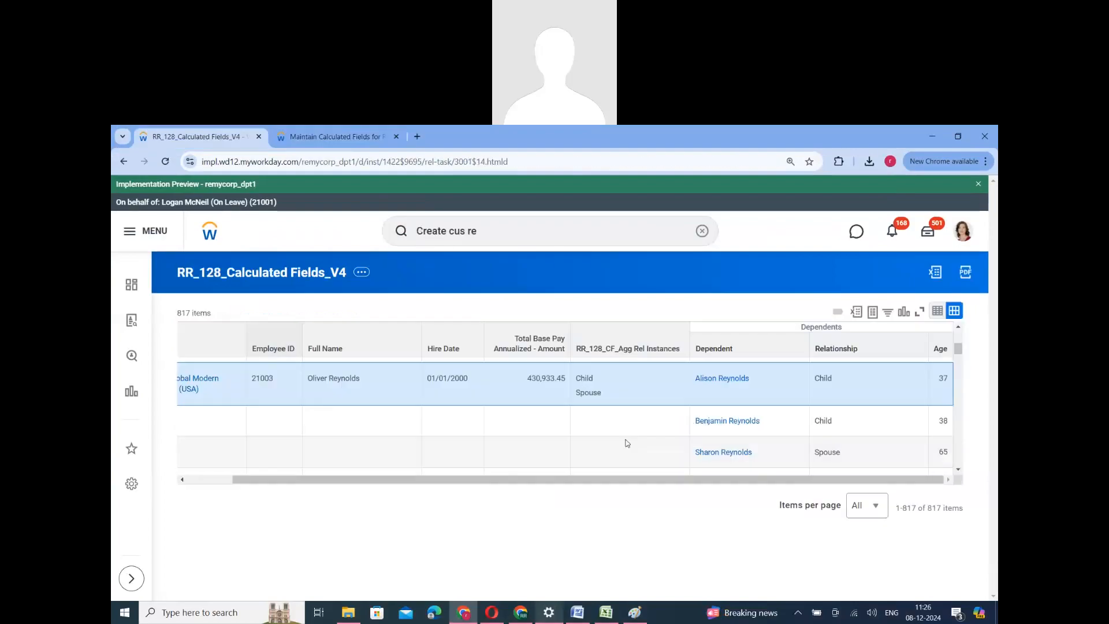
double_click(585, 379)
double_click(588, 394)
scroll(830, 346, "up", 3)
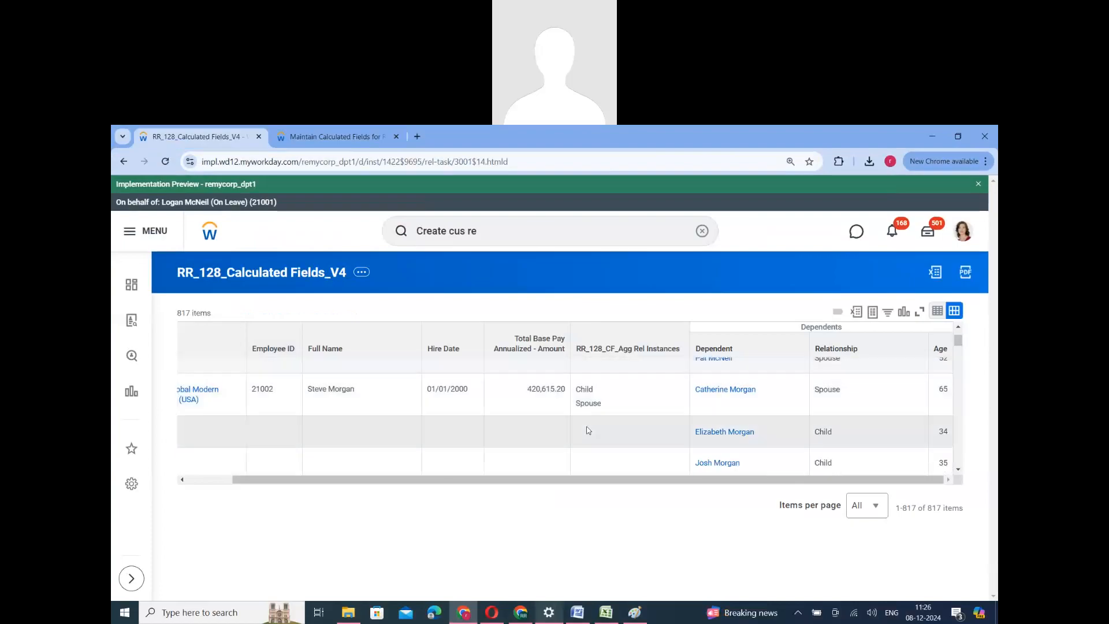
scroll(588, 430, "up", 2)
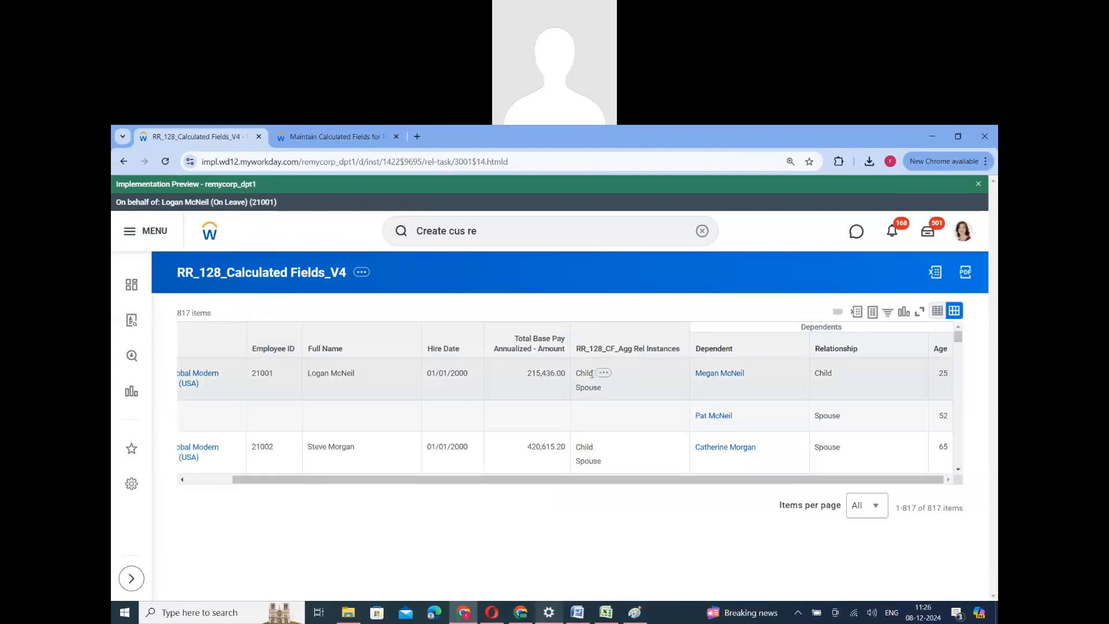
scroll(664, 404, "down", 4)
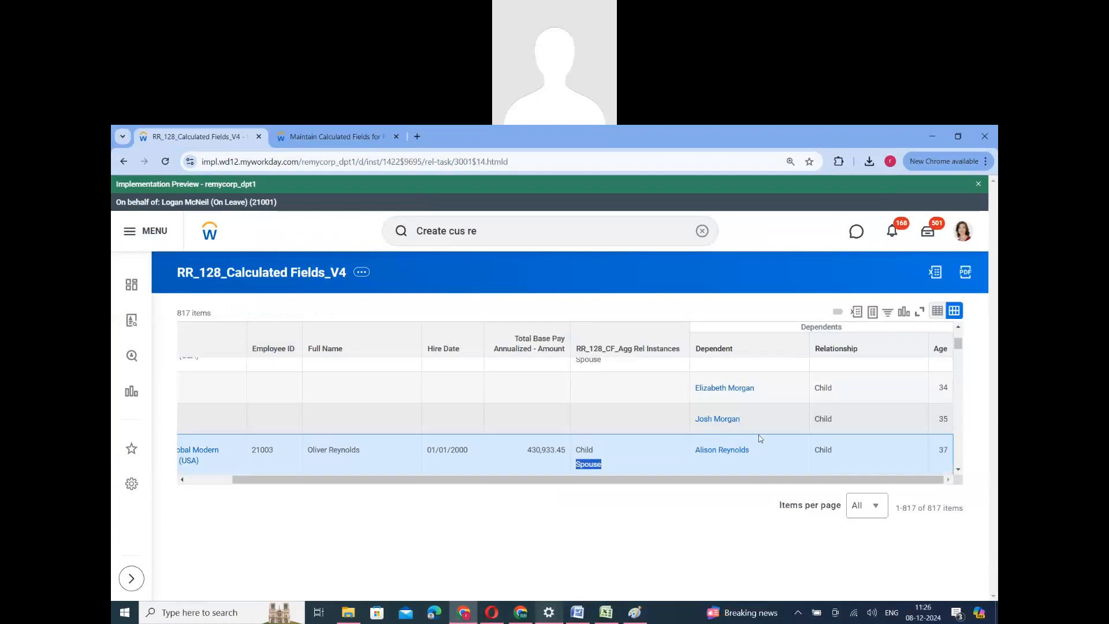
scroll(759, 438, "up", 1)
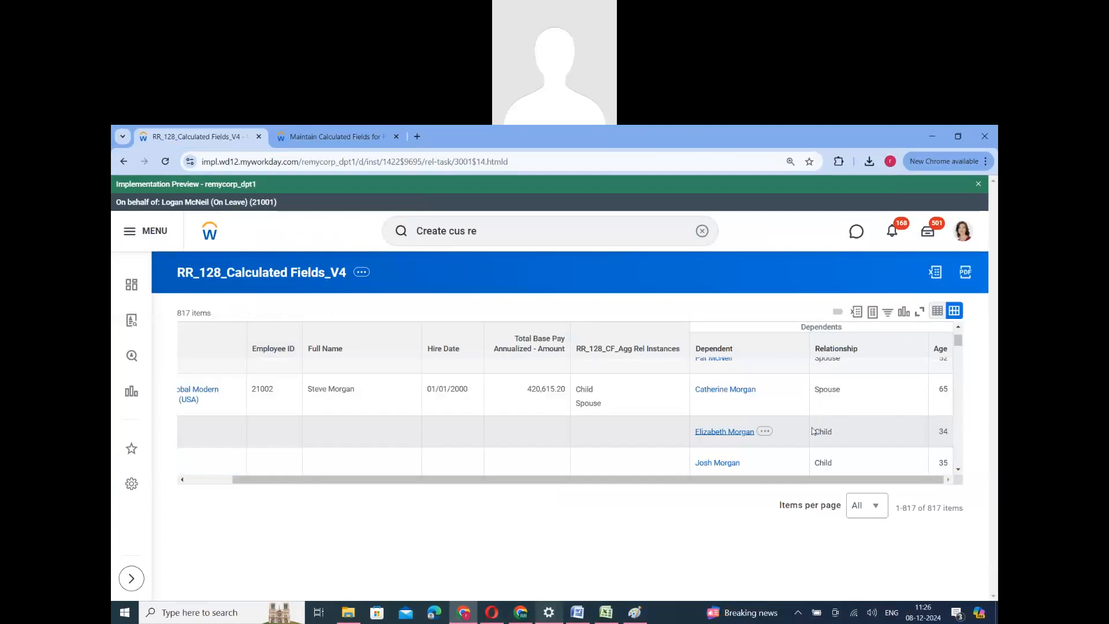
double_click(584, 389)
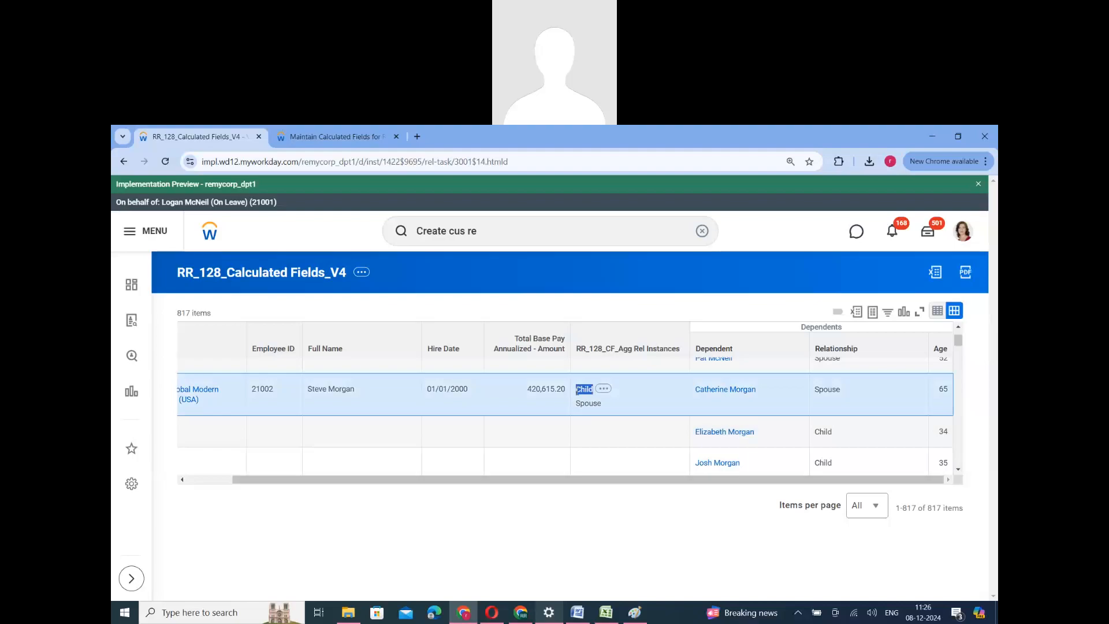
Add a new calculated field on the Worker business object for RR_128_Calculated Fields_V4, using the Arithmetic Calculation function.
left_click(335, 137)
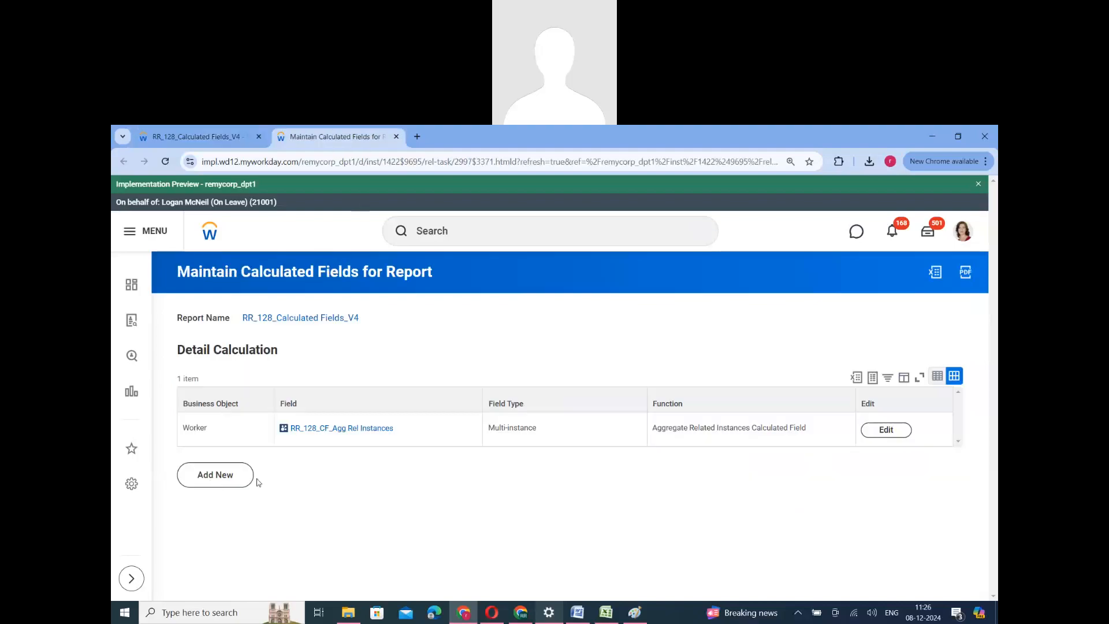
left_click(212, 484)
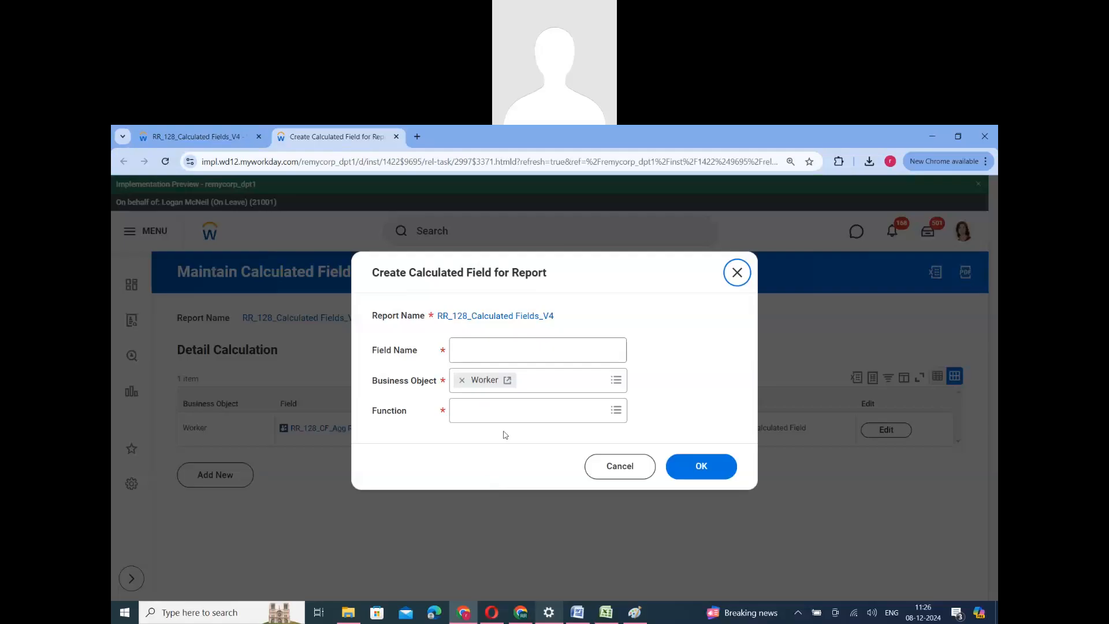
left_click(507, 412)
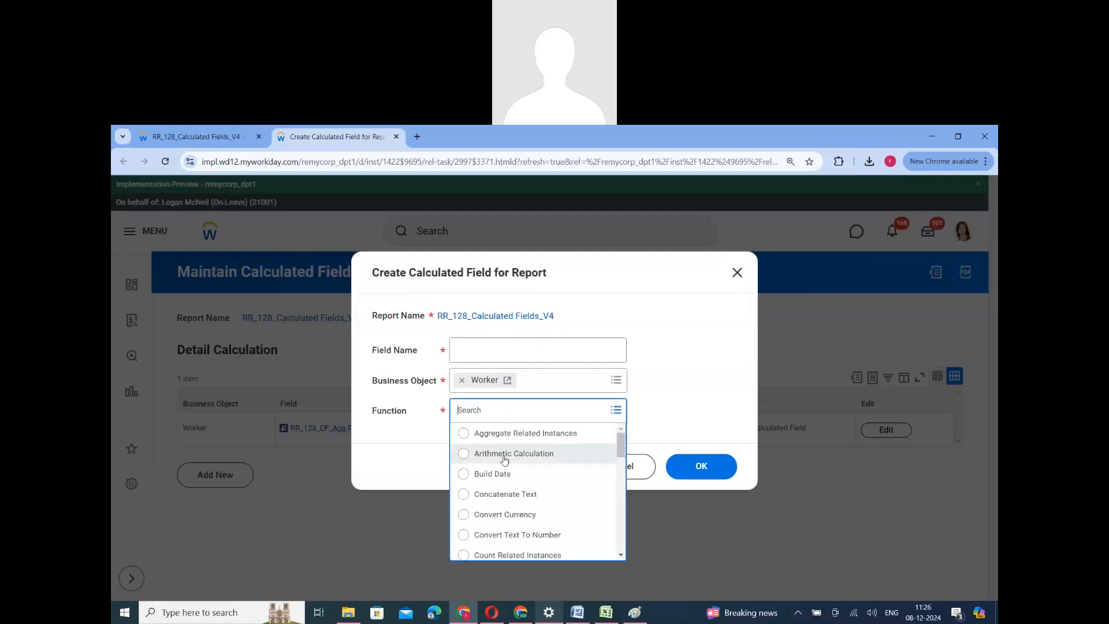
left_click(496, 452)
Name the new field RR_128_CF_Arithmetic Calculation and proceed to its calculation settings.
left_click(478, 349)
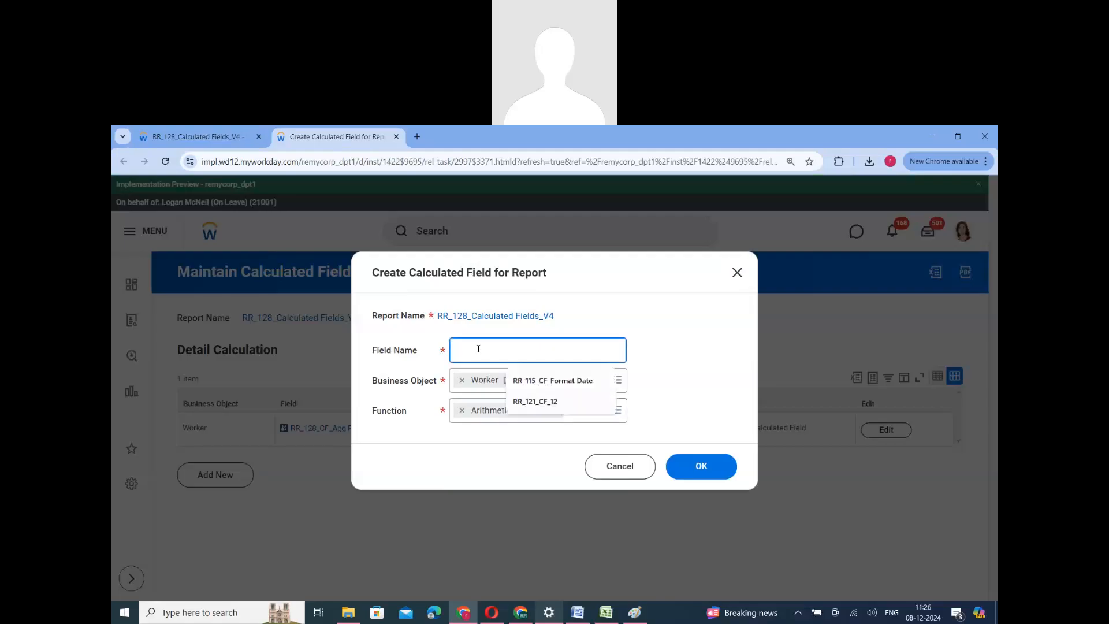
type("RR_12")
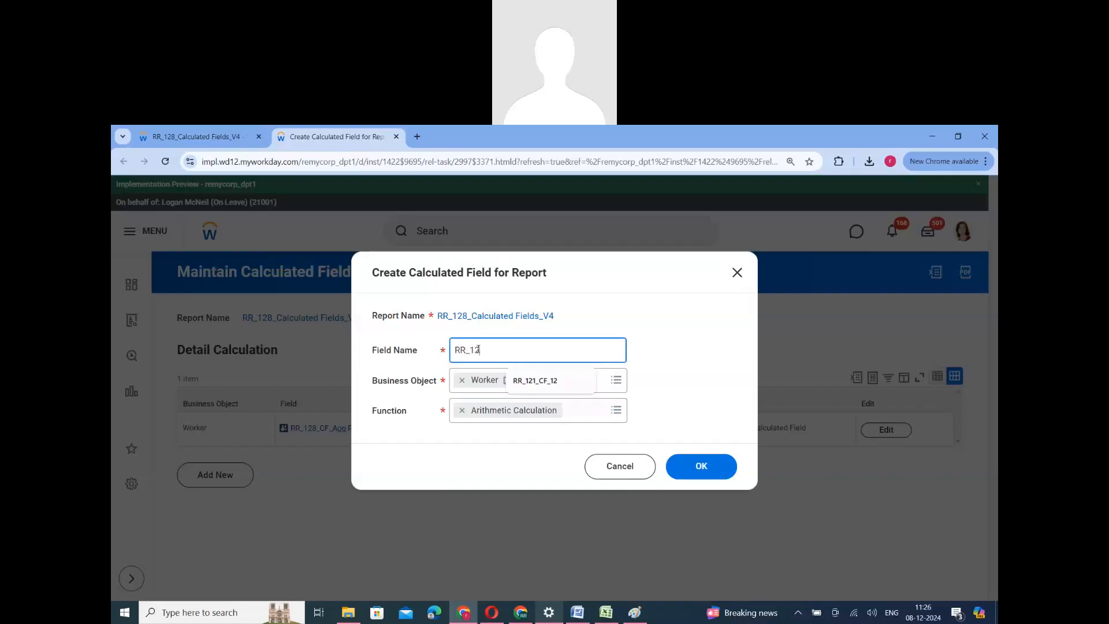
type("8_CF")
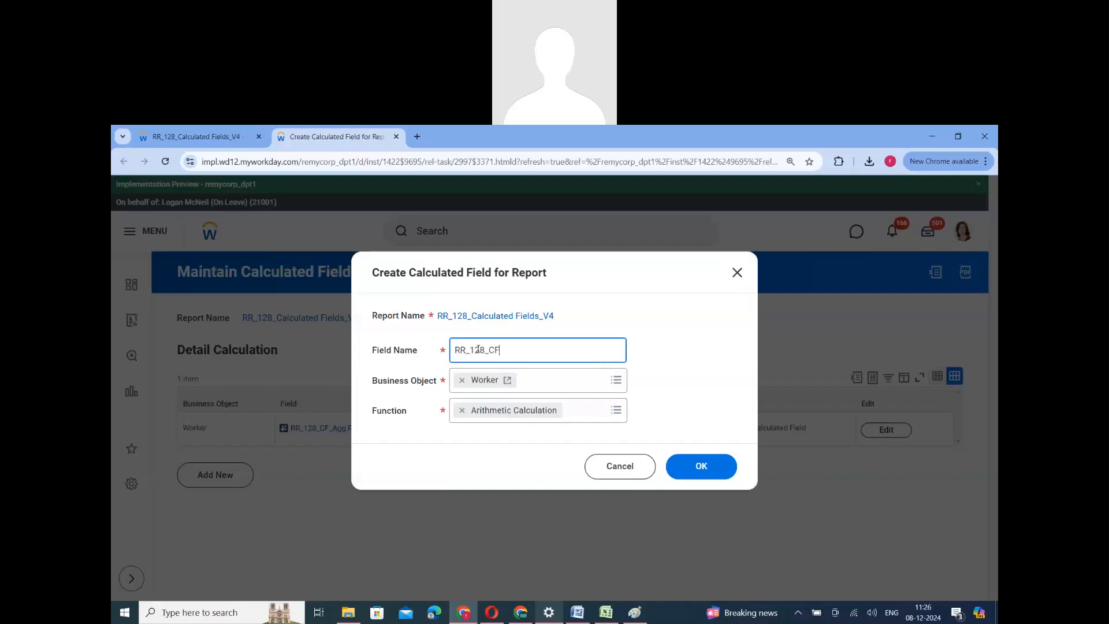
type("+")
type("_A")
type("r")
type("ith")
type("meti")
type("c Ca")
type("lculatio")
type("n")
left_click(693, 476)
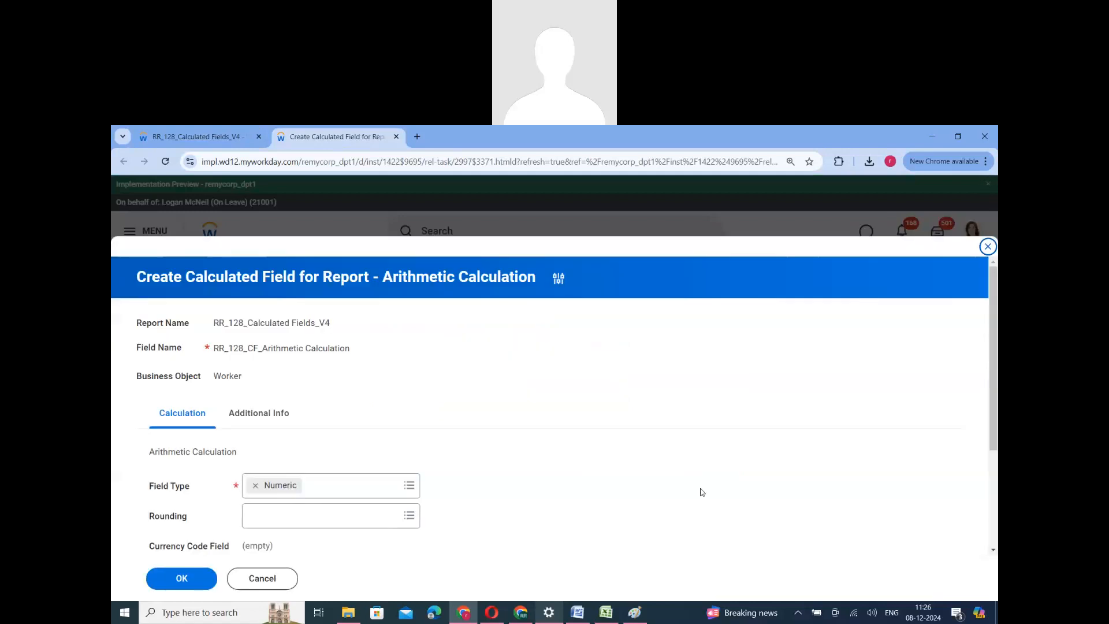
Check a worker's Total Base Pay Annualized - Amount in the RR_128_Calculated Fields_V4 output and return to the Arithmetic Calculation settings.
left_click(188, 134)
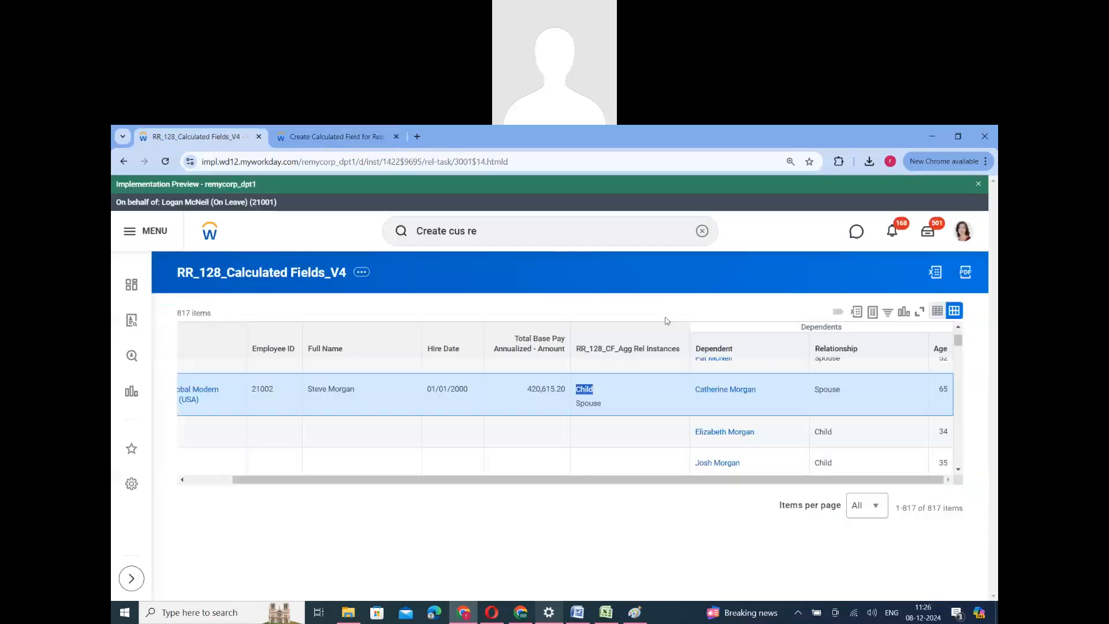
double_click(536, 389)
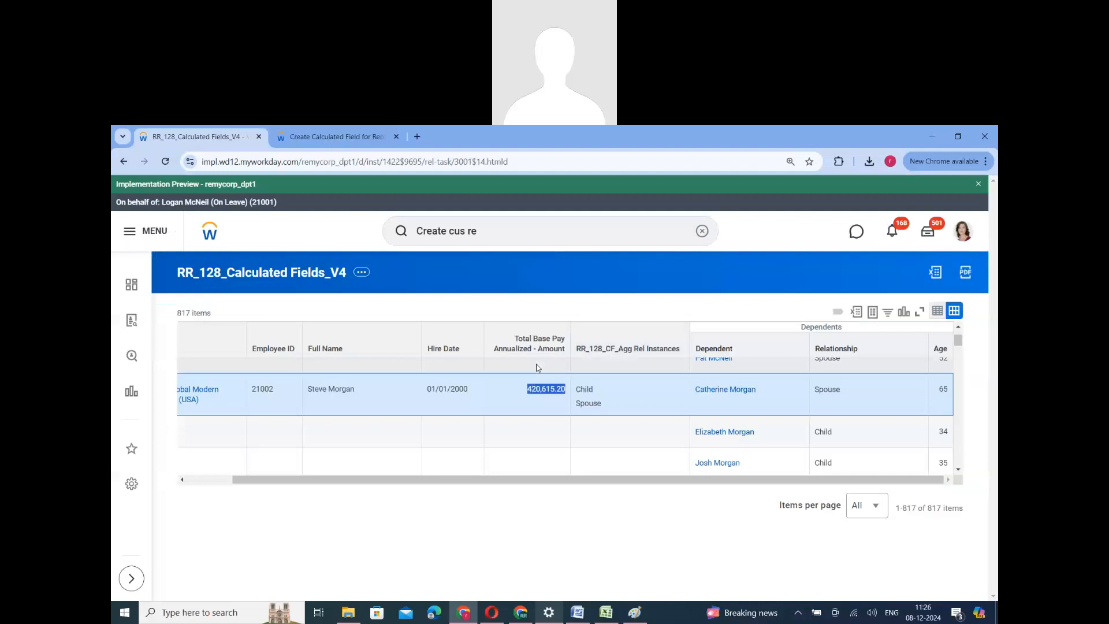
left_click(335, 136)
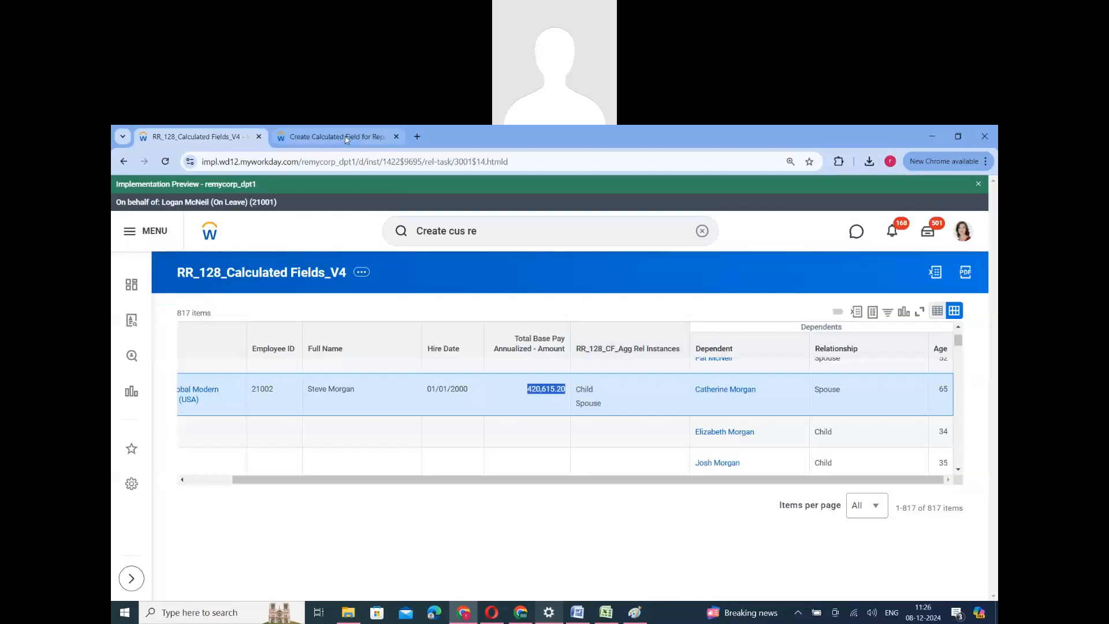
Set the first row of the arithmetic expression to Total Base Pay Annualized - Amount with the / (Divide) operator.
scroll(344, 424, "down", 1)
scroll(289, 455, "up", 2)
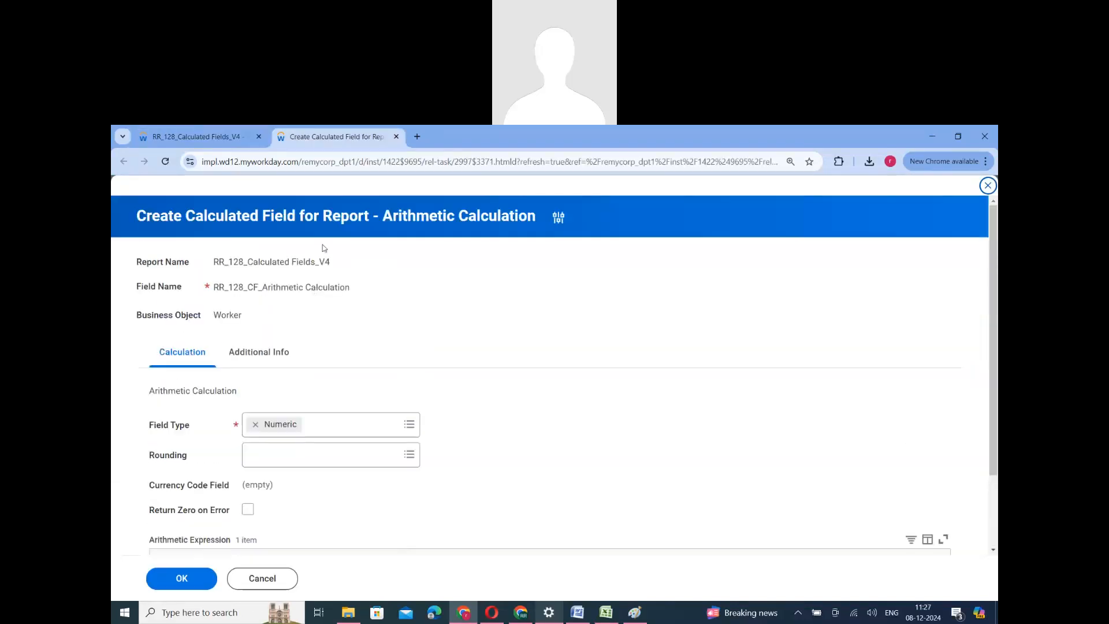
scroll(460, 520, "down", 2)
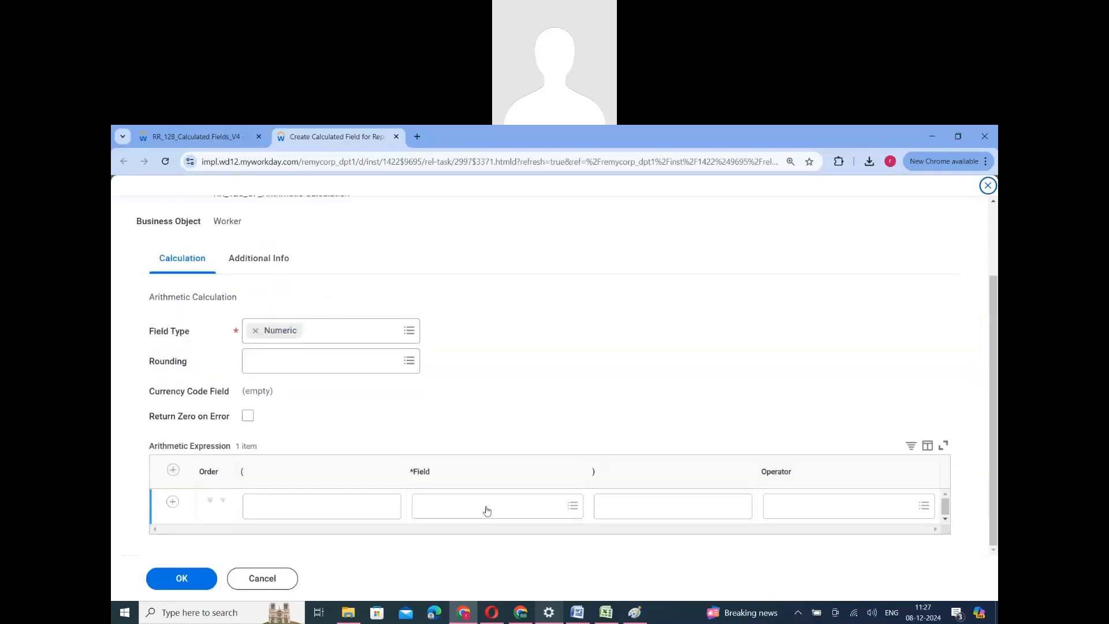
left_click(486, 506)
type("tot")
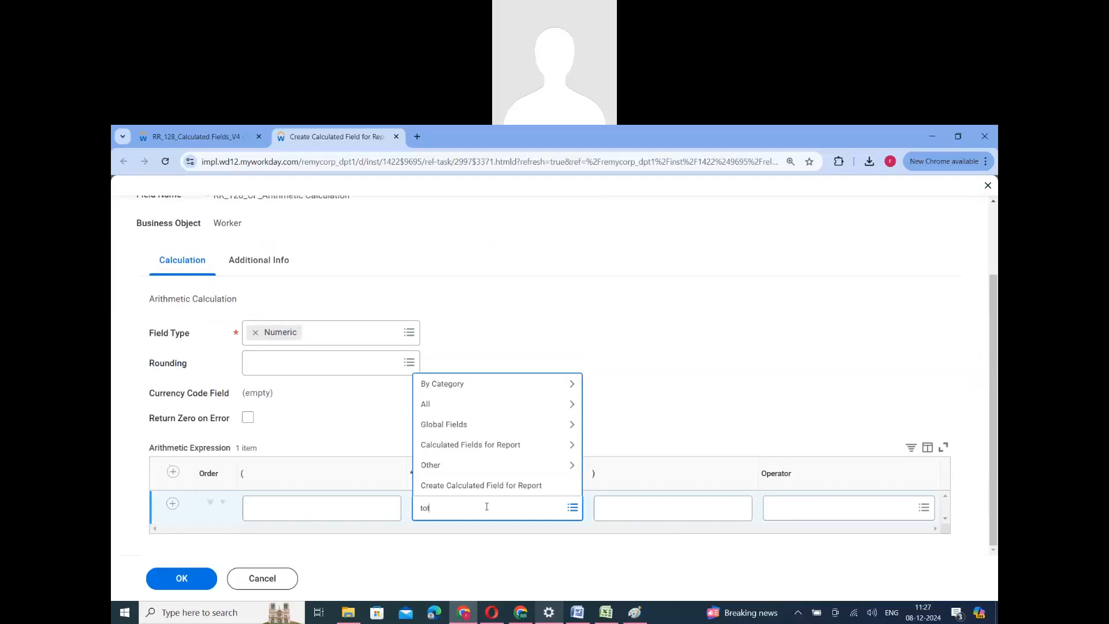
type("al anu")
key("Return")
left_click(474, 345)
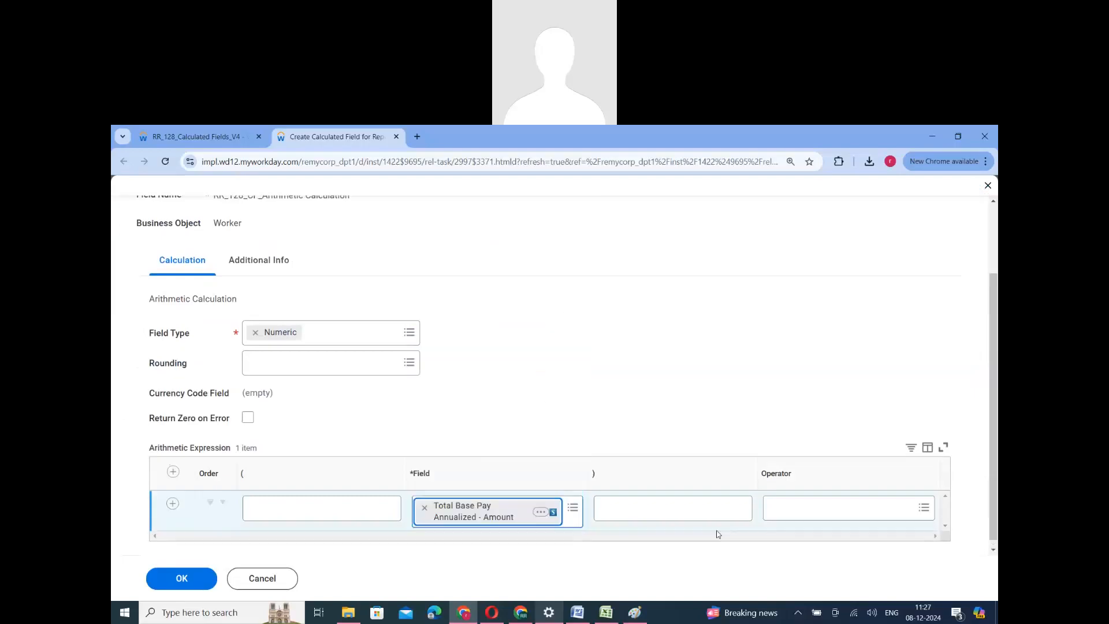
left_click(802, 511)
left_click(786, 492)
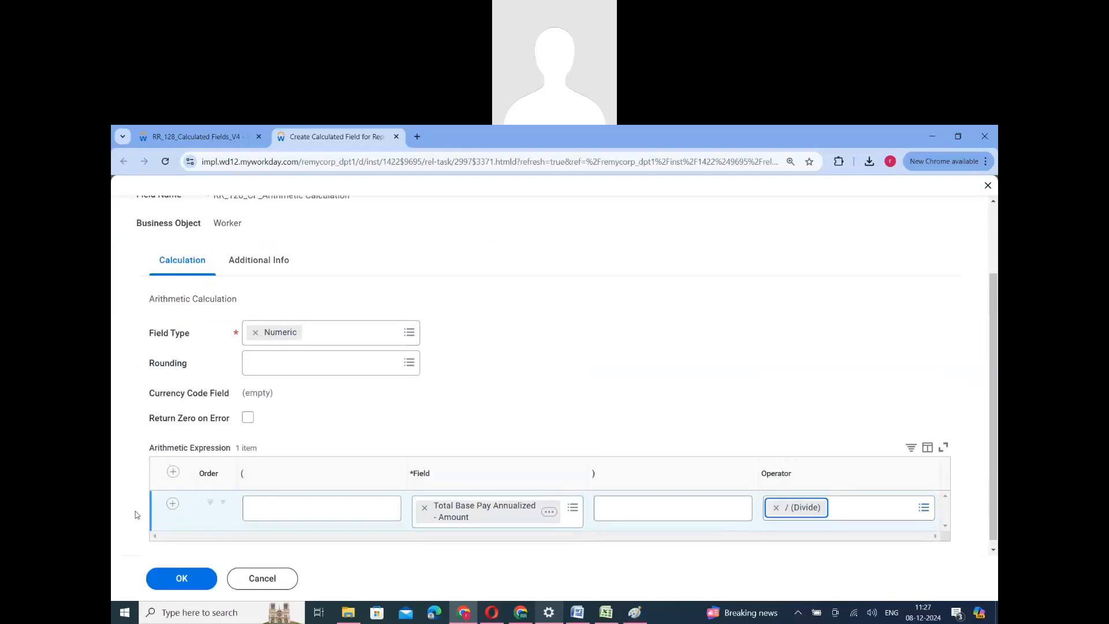
Add a second row to the arithmetic expression and search its field options for 12, clearing the search without choosing one.
left_click(172, 506)
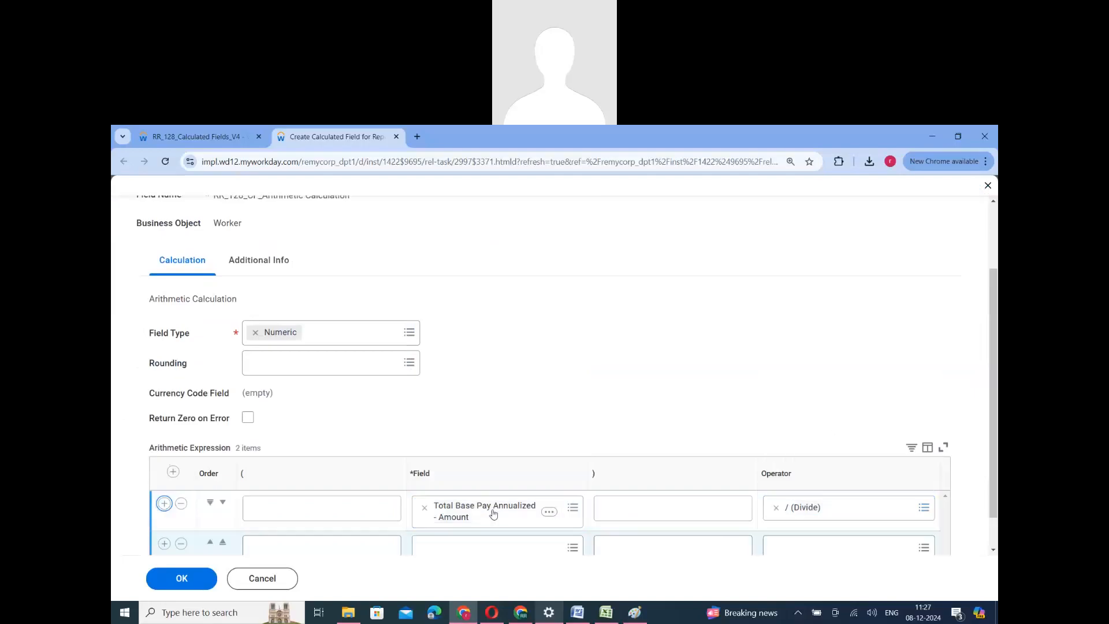
scroll(491, 512, "down", 1)
left_click(485, 504)
type("12")
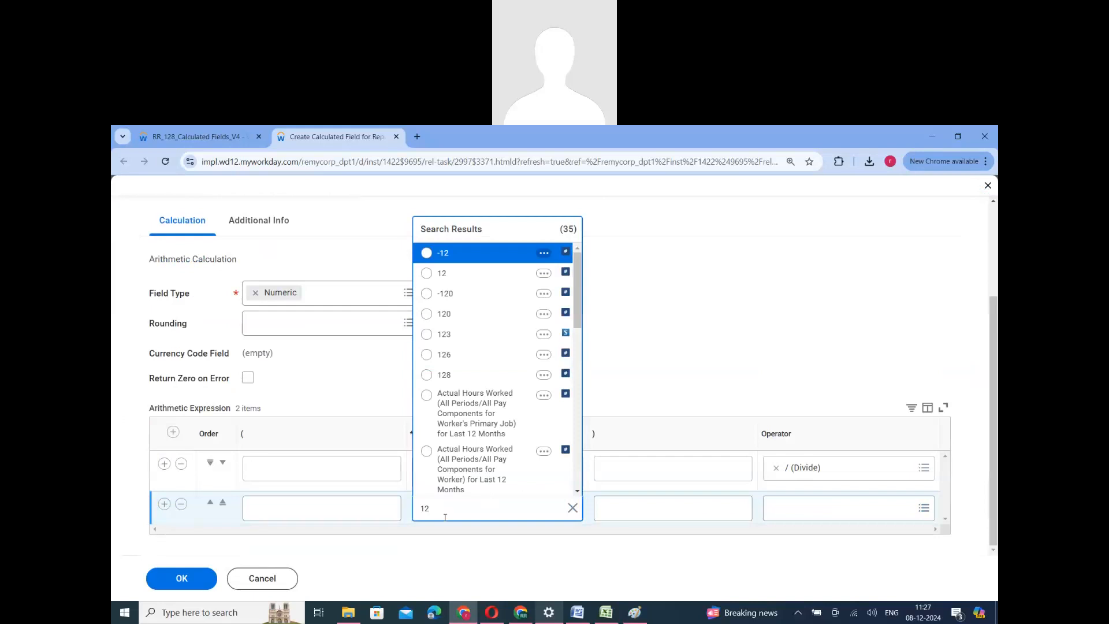
left_click(572, 507)
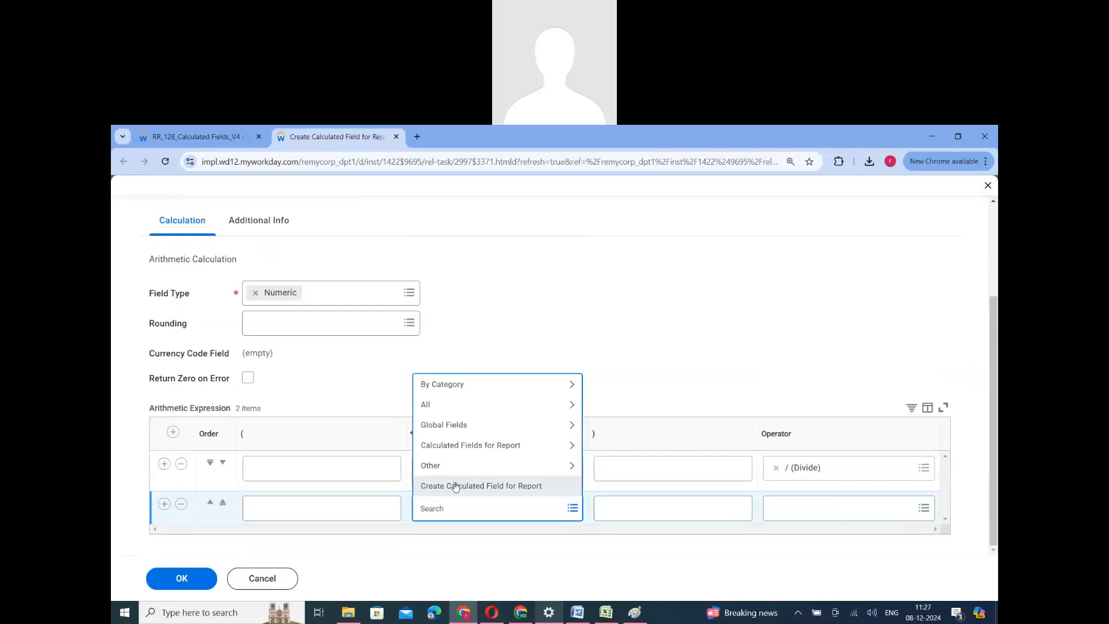
Start a new calculated field for the second row on the Worker business object, using the Numeric Constant function.
left_click(456, 486)
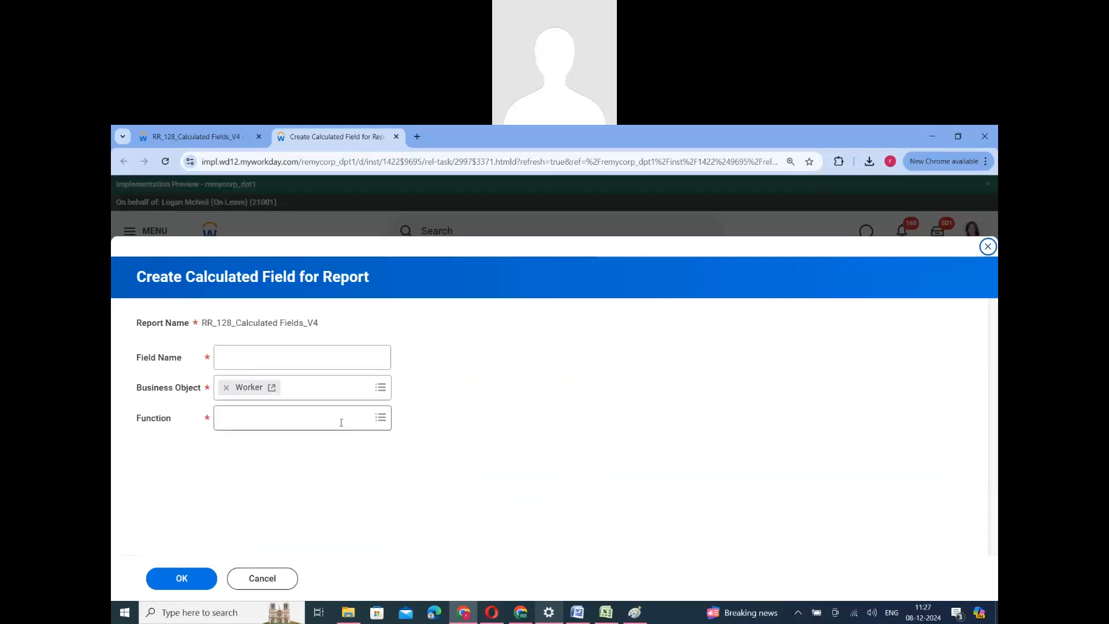
left_click(341, 422)
scroll(292, 509, "down", 5)
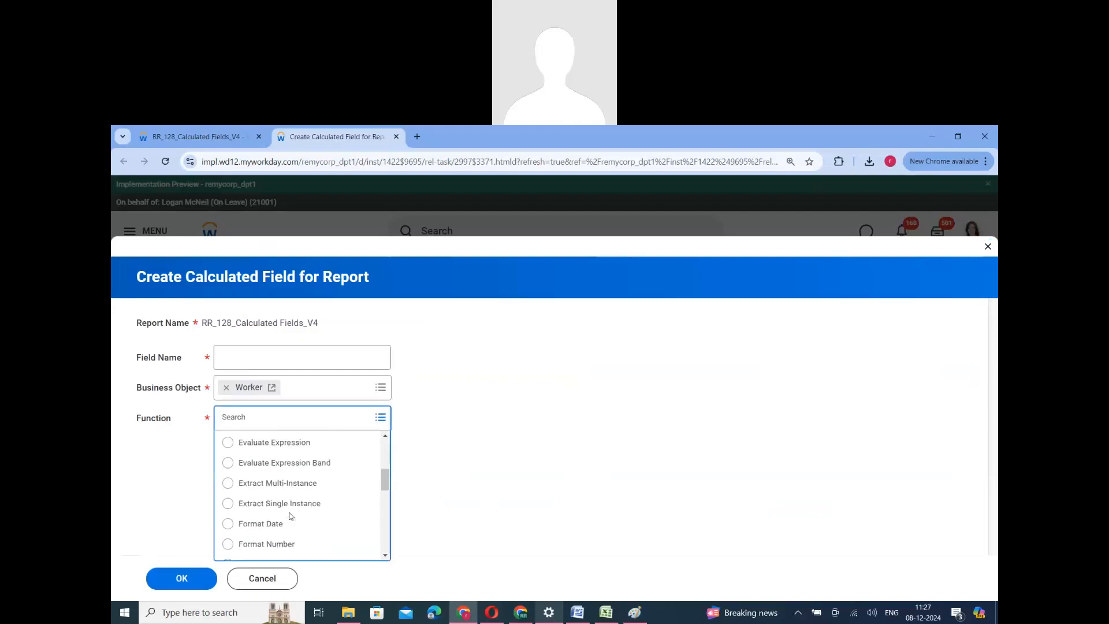
scroll(289, 520, "down", 5)
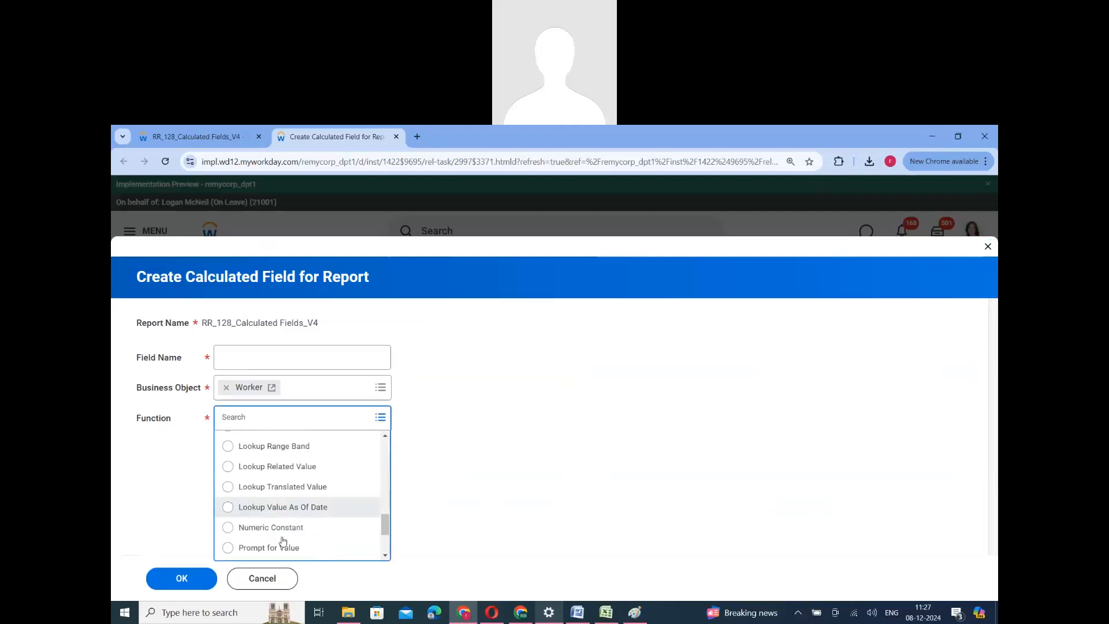
left_click(279, 526)
Name the new field RR_128_CF_Numeric Constant_12 and proceed to its calculation settings.
left_click(276, 352)
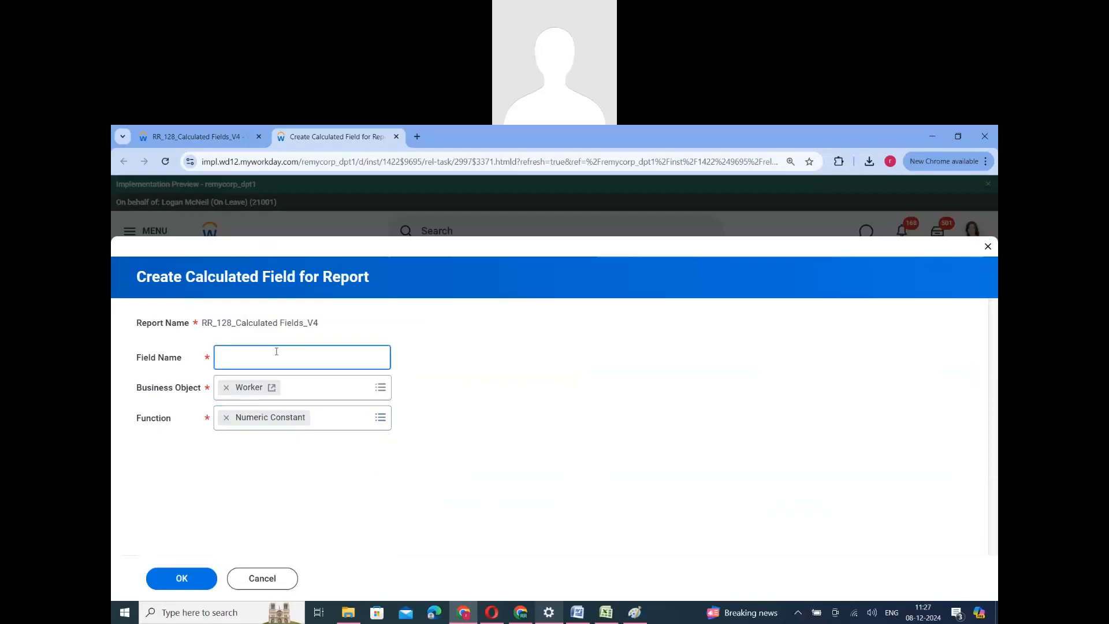
type("RR_128_CF_")
type("12")
left_click(272, 356)
type("N")
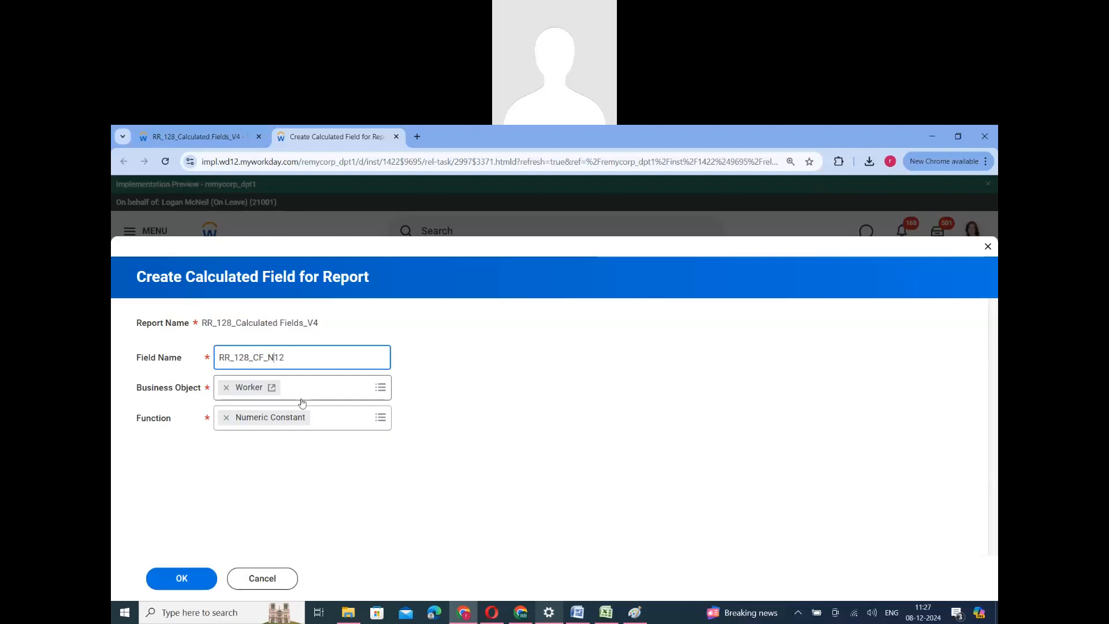
type("umeric Constant_")
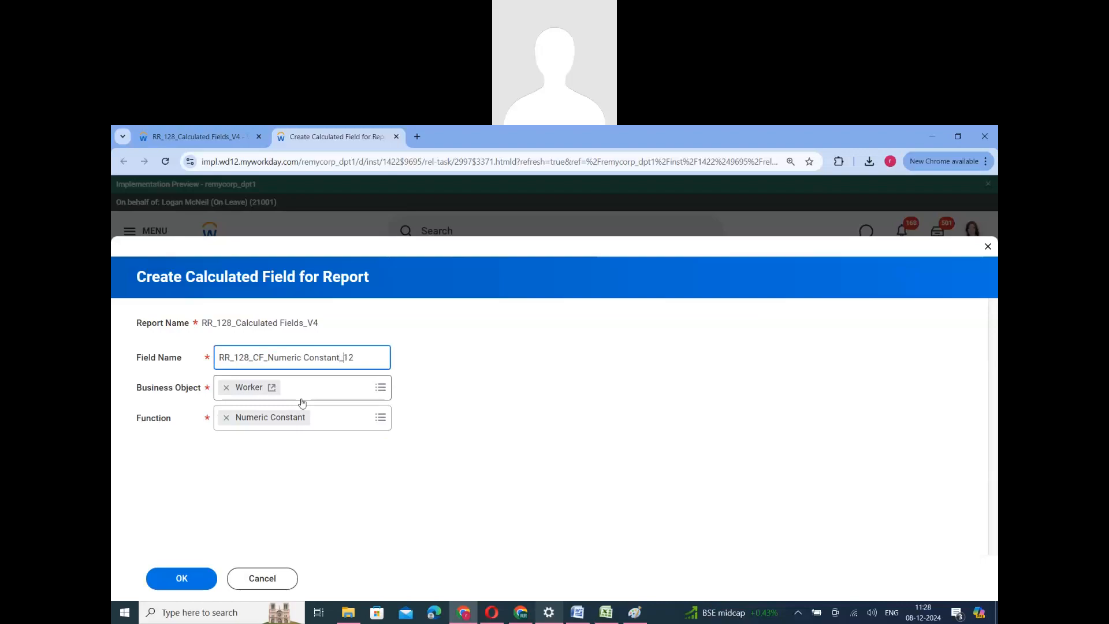
left_click(188, 581)
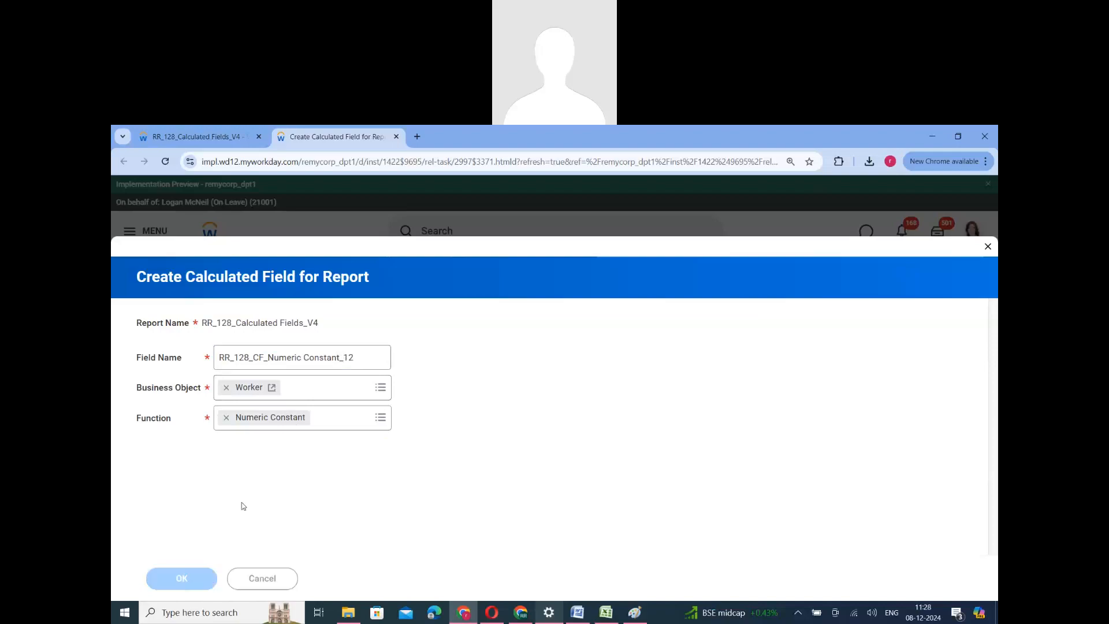
Set the numeric constant to 12 and save the field into the arithmetic expression's second row.
left_click(265, 492)
key("BackSpace")
type("12")
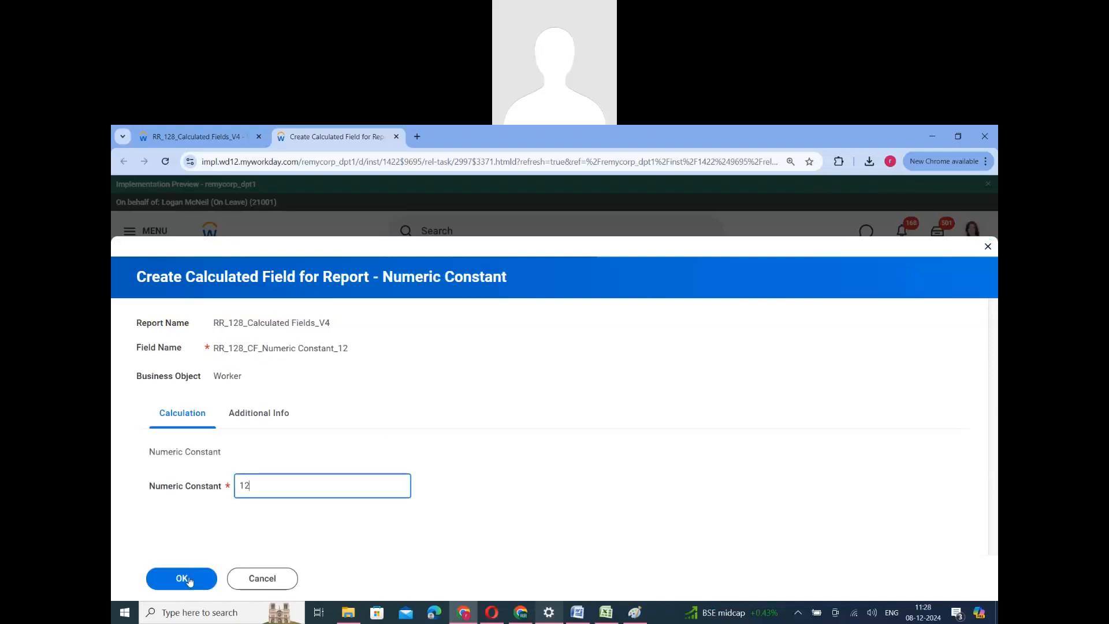
left_click(186, 581)
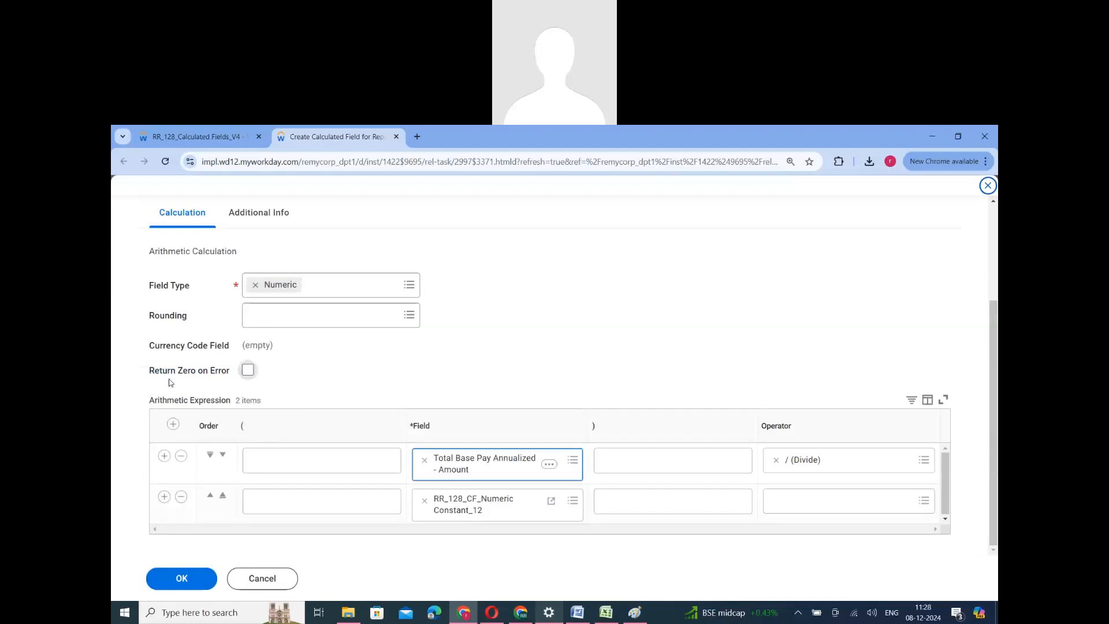
Enable Return Zero on Error for RR_128_CF_Arithmetic Calculation and finish saving the field.
left_click(247, 369)
left_click(184, 579)
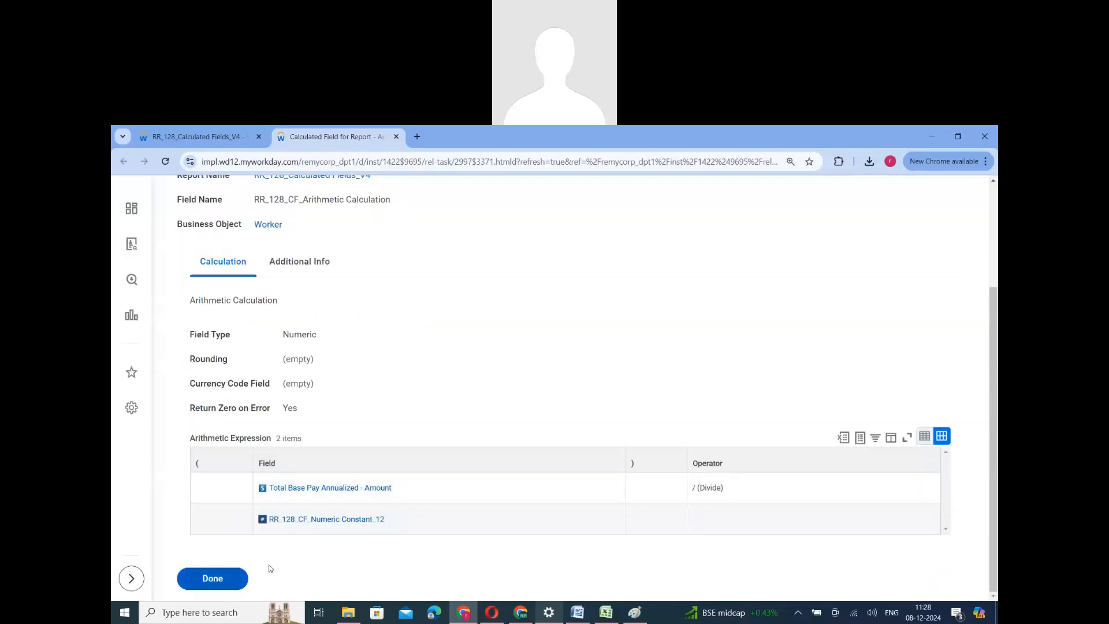
left_click(237, 577)
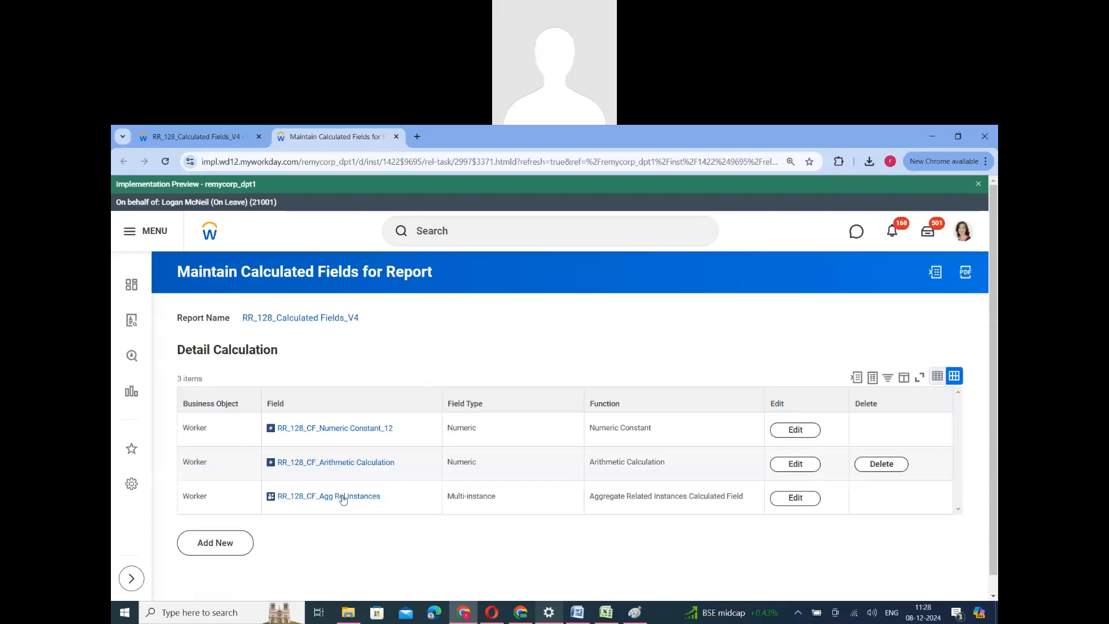
Return to the RR_128_Calculated Fields_V4 output and open the custom report for editing.
left_click(197, 137)
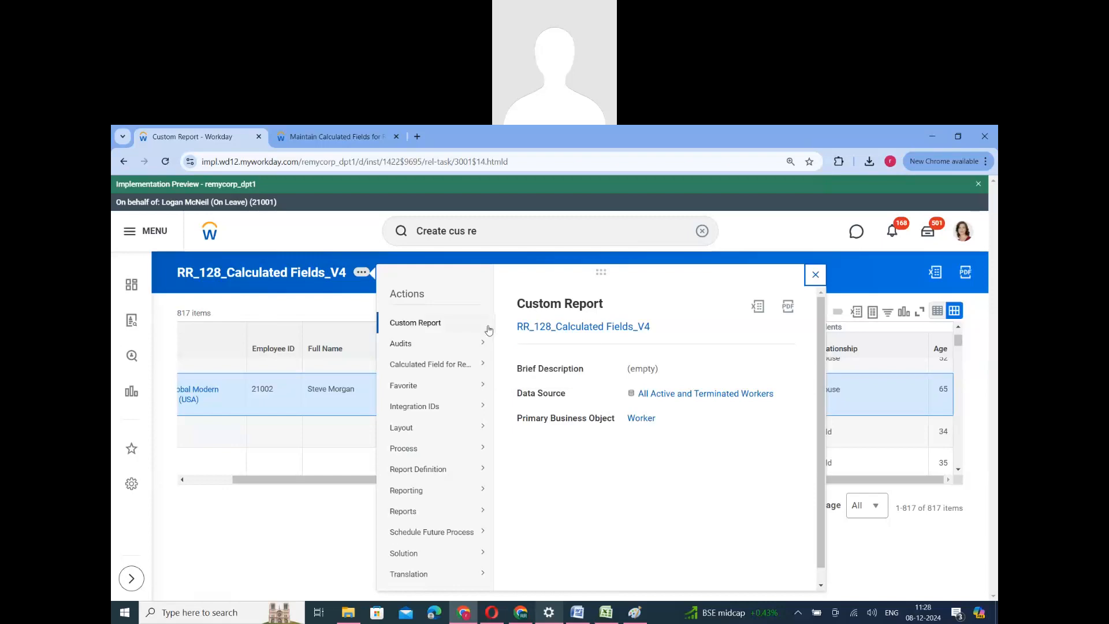
mouse_move(484, 324)
left_click(503, 383)
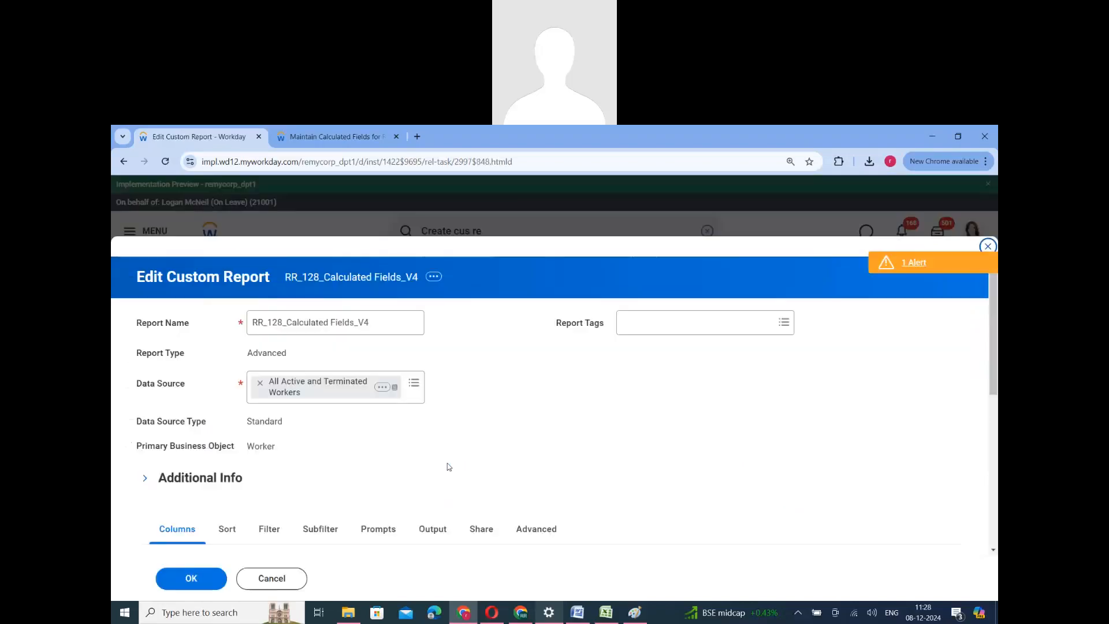
Add a Worker column for RR_128_CF_Arithmetic Calculation directly after Total Base Pay Annualized - Amount.
scroll(446, 465, "down", 10)
scroll(255, 338, "down", 3)
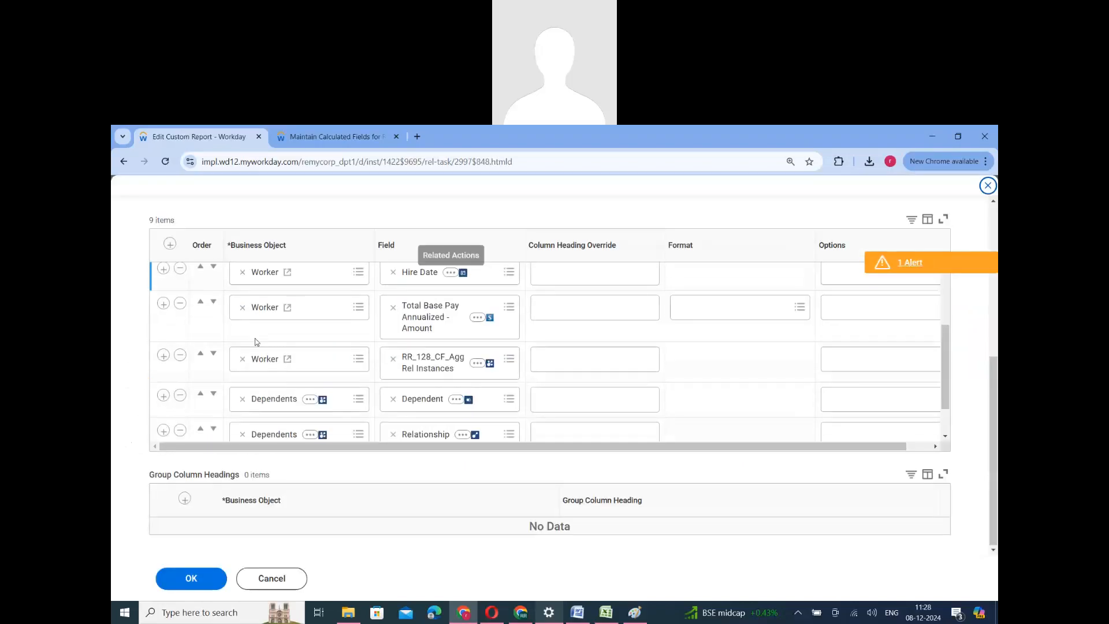
left_click(163, 301)
left_click(442, 356)
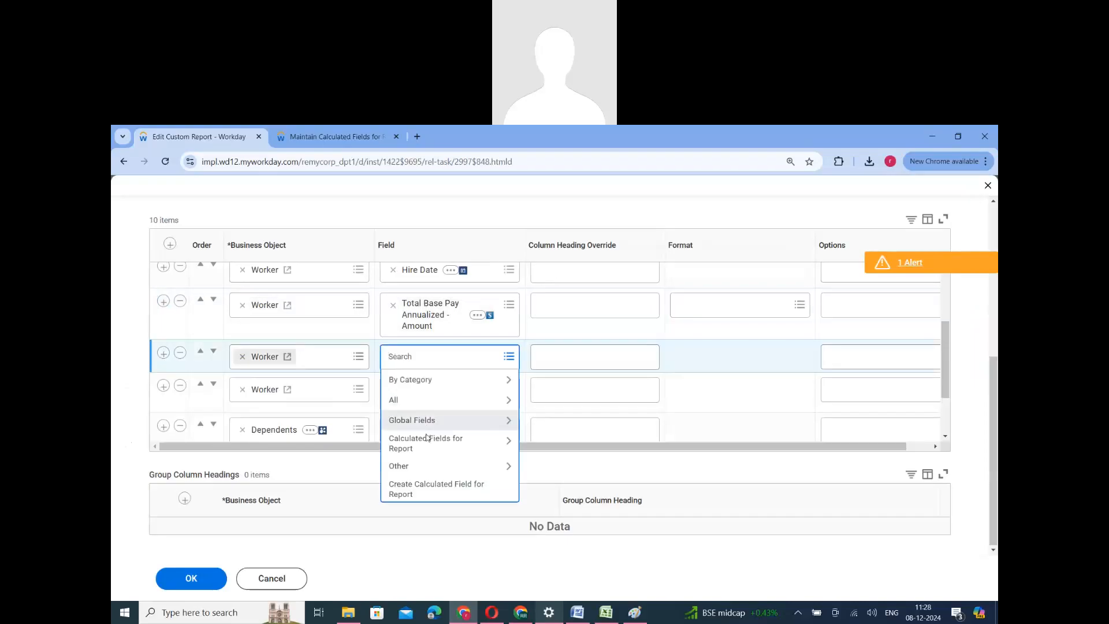
left_click(429, 441)
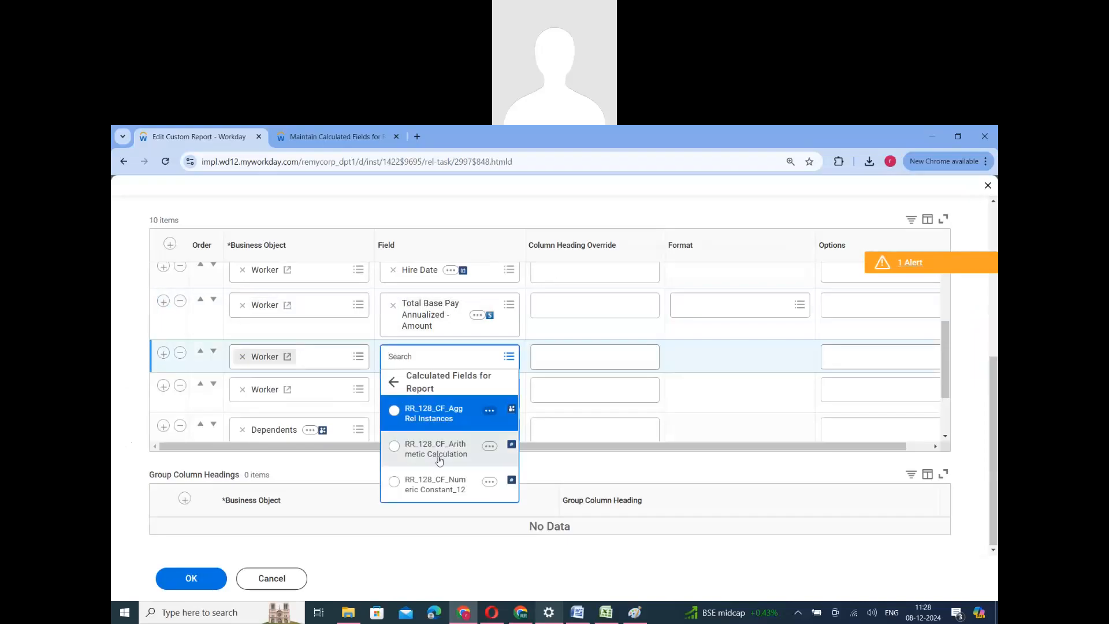
left_click(440, 455)
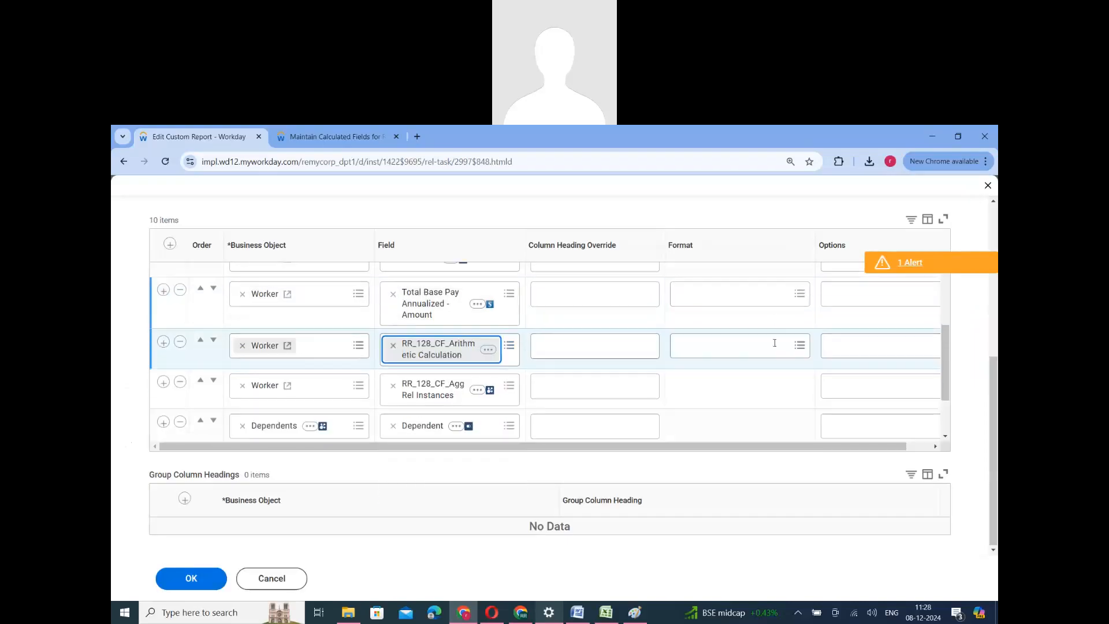
Format the RR_128_CF_Arithmetic Calculation column as #,##0.00, then save and run the report.
left_click(770, 345)
left_click(698, 390)
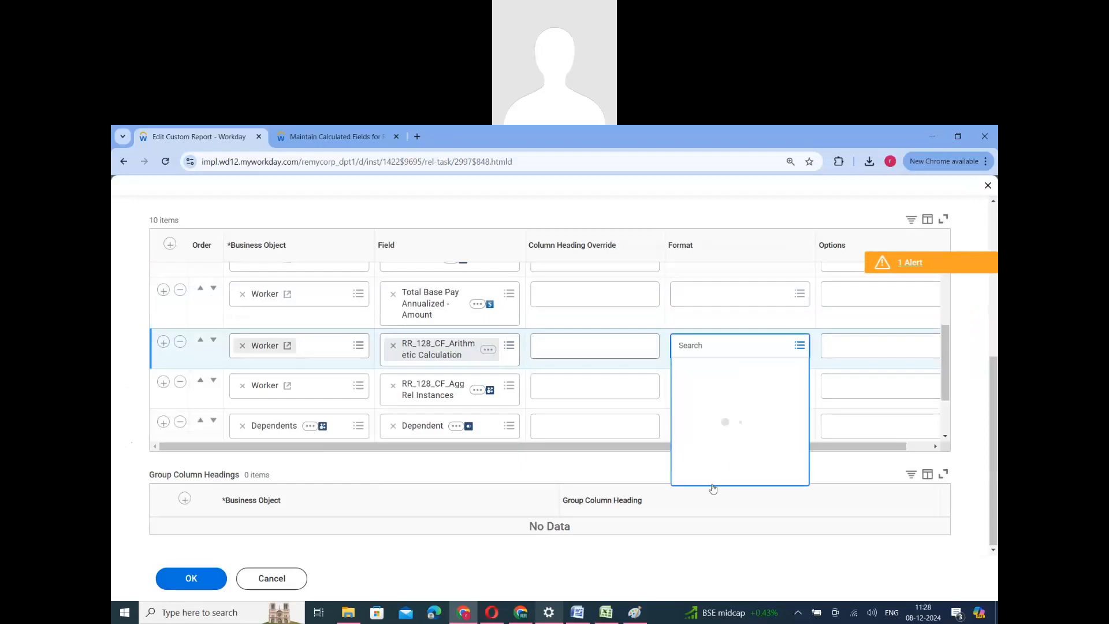
scroll(716, 520, "down", 2)
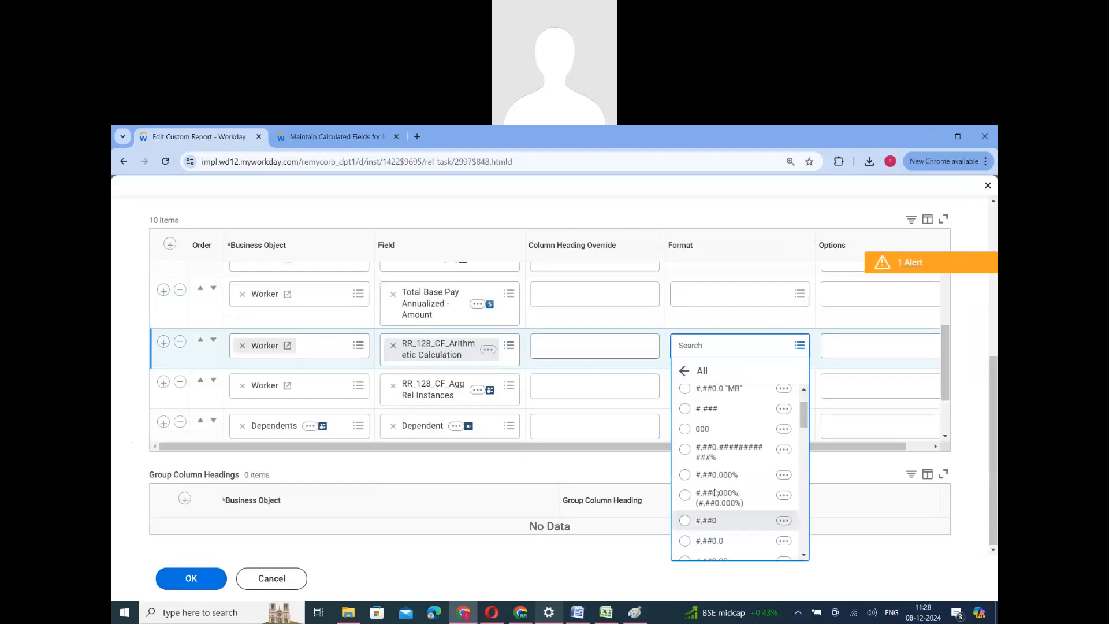
scroll(714, 509, "up", 2)
scroll(714, 488, "down", 2)
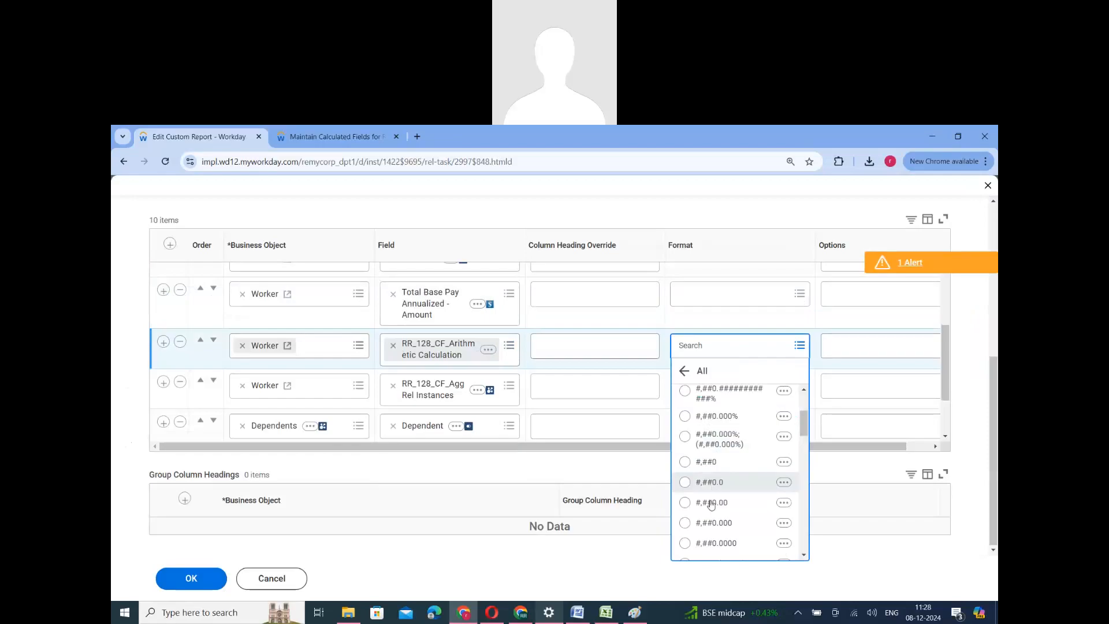
left_click(712, 503)
left_click(213, 577)
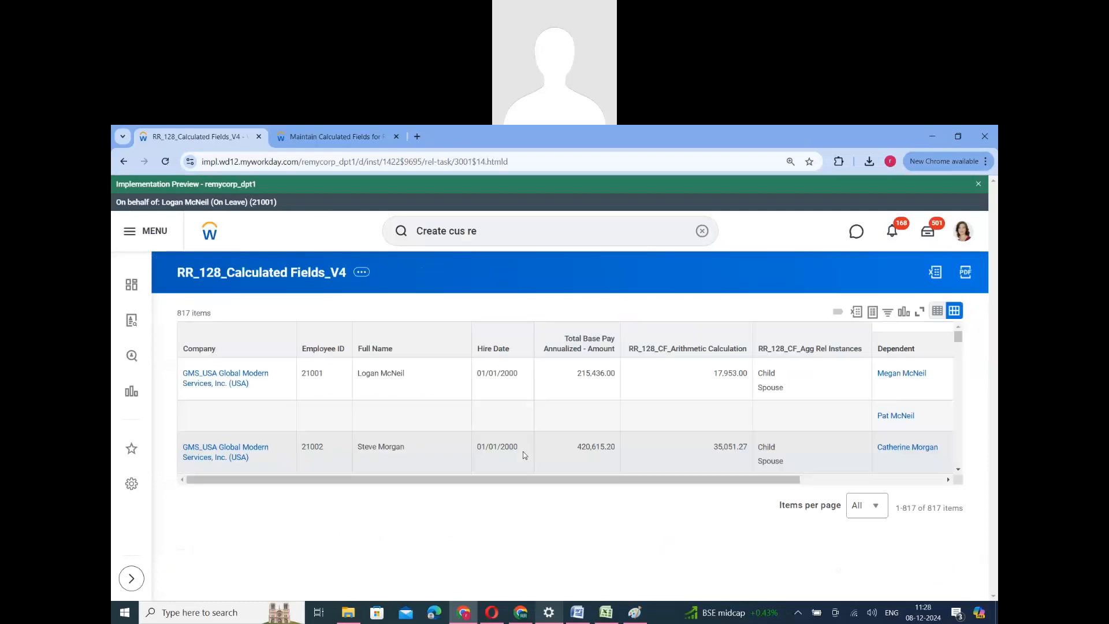
Compare the RR_128_CF_Arithmetic Calculation values with the annualized base pay for the first workers in the report output.
double_click(715, 375)
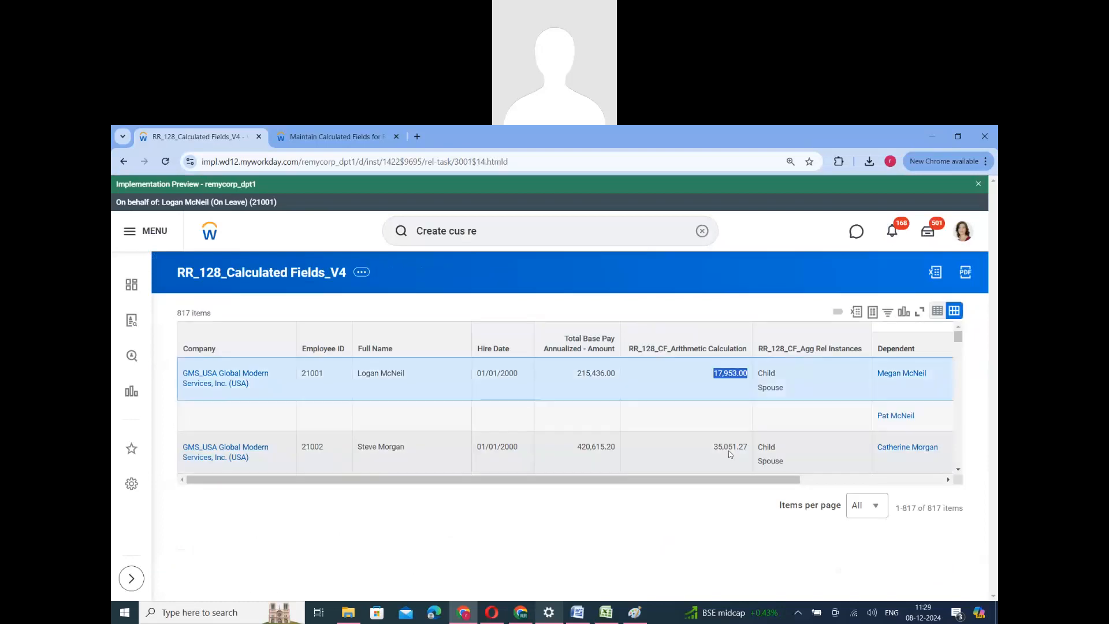
double_click(718, 455)
left_click(673, 511)
scroll(717, 439, "down", 3)
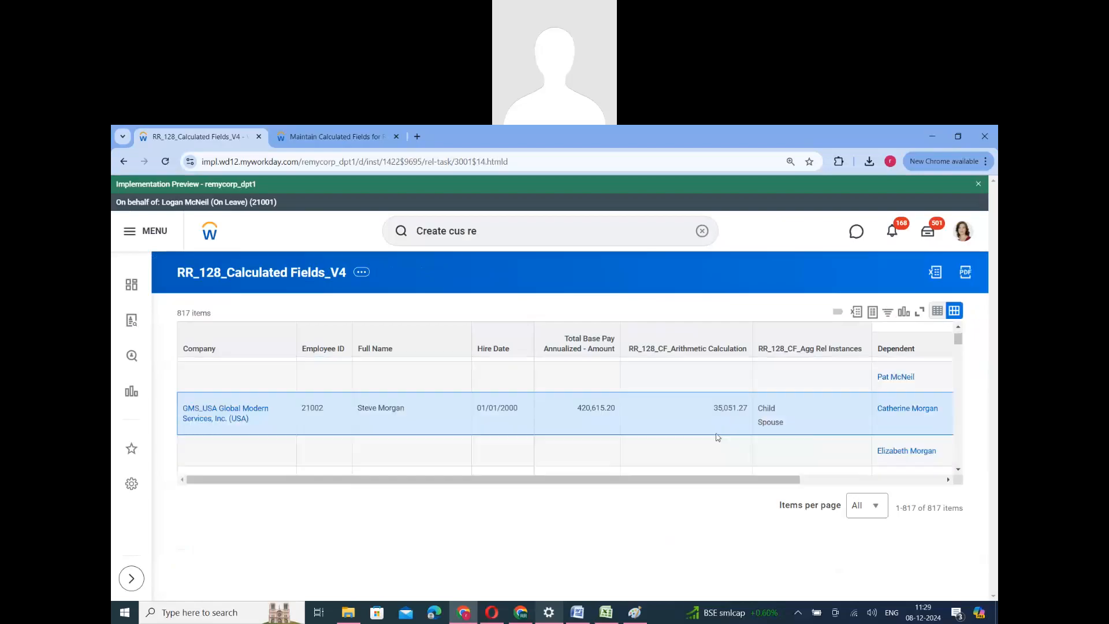
scroll(710, 404, "up", 3)
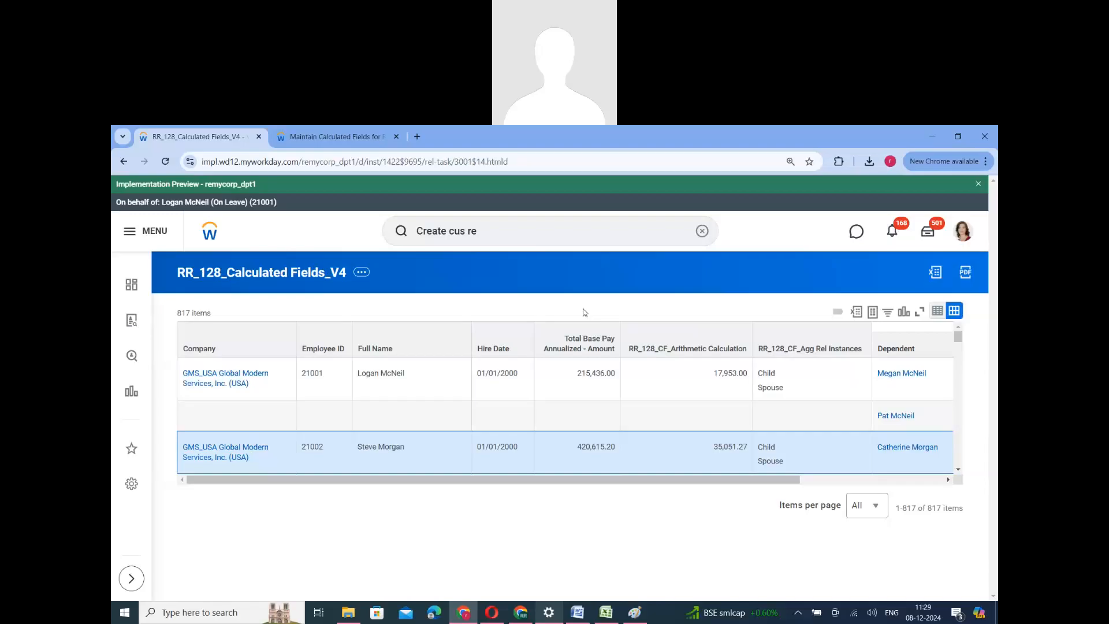
Start a new report calculated field named RR_128_CF_Concatenate Text on the Worker business object with the Concatenate Text function.
left_click(335, 136)
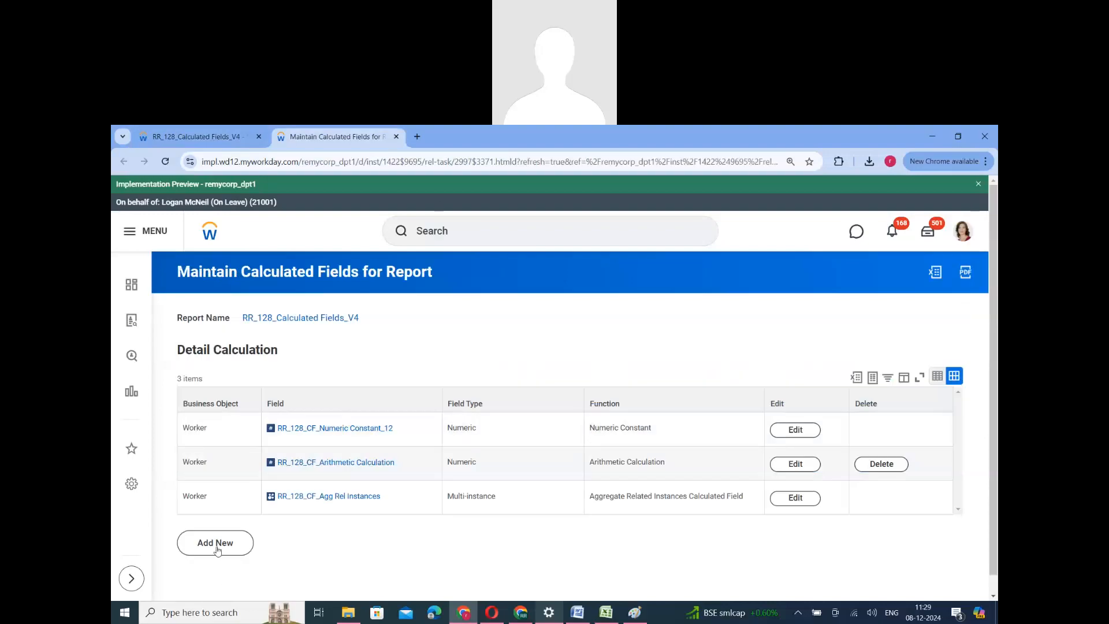
left_click(217, 549)
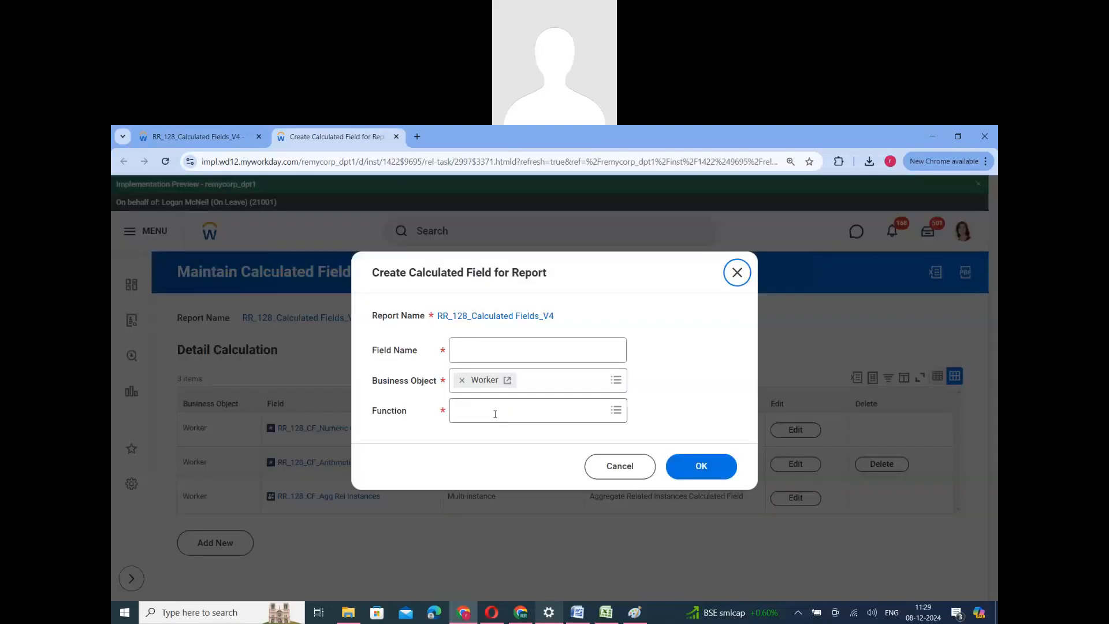
left_click(495, 415)
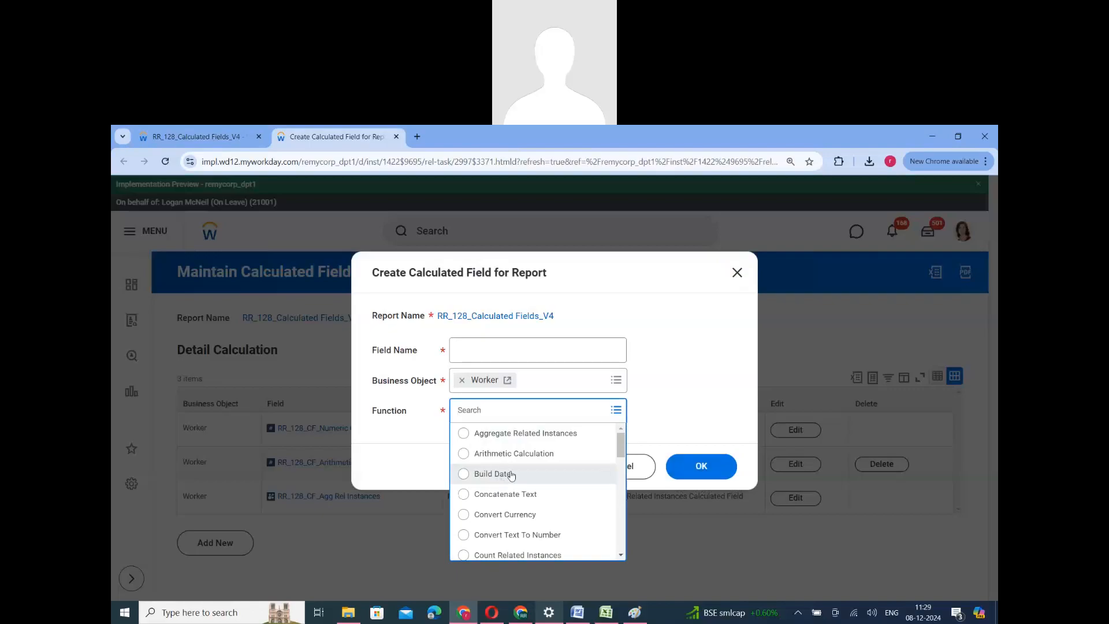
left_click(507, 494)
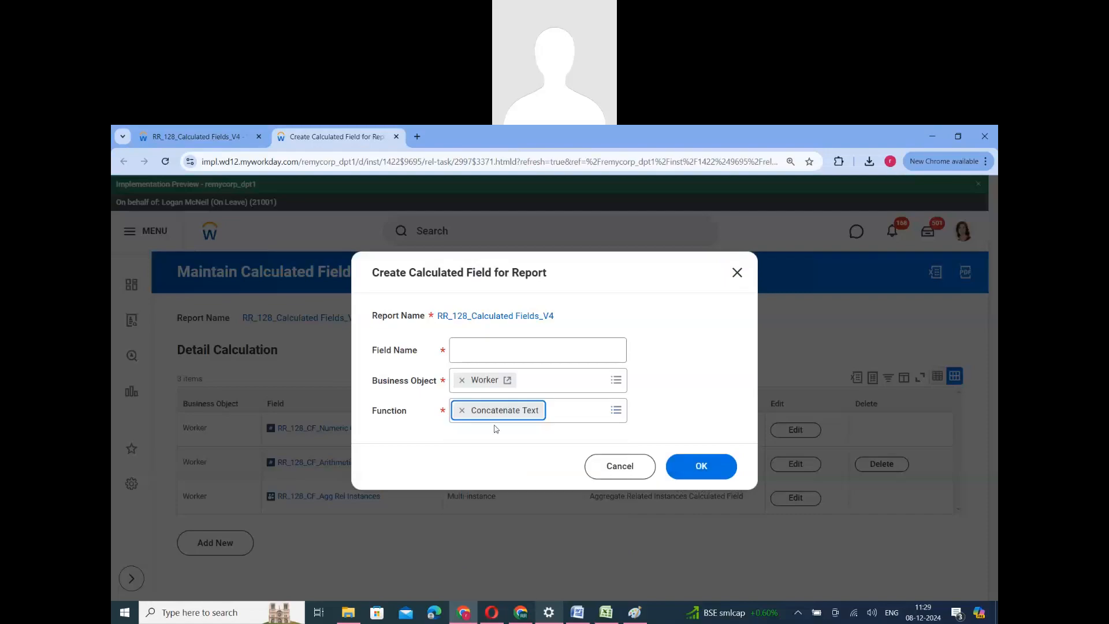
left_click(474, 346)
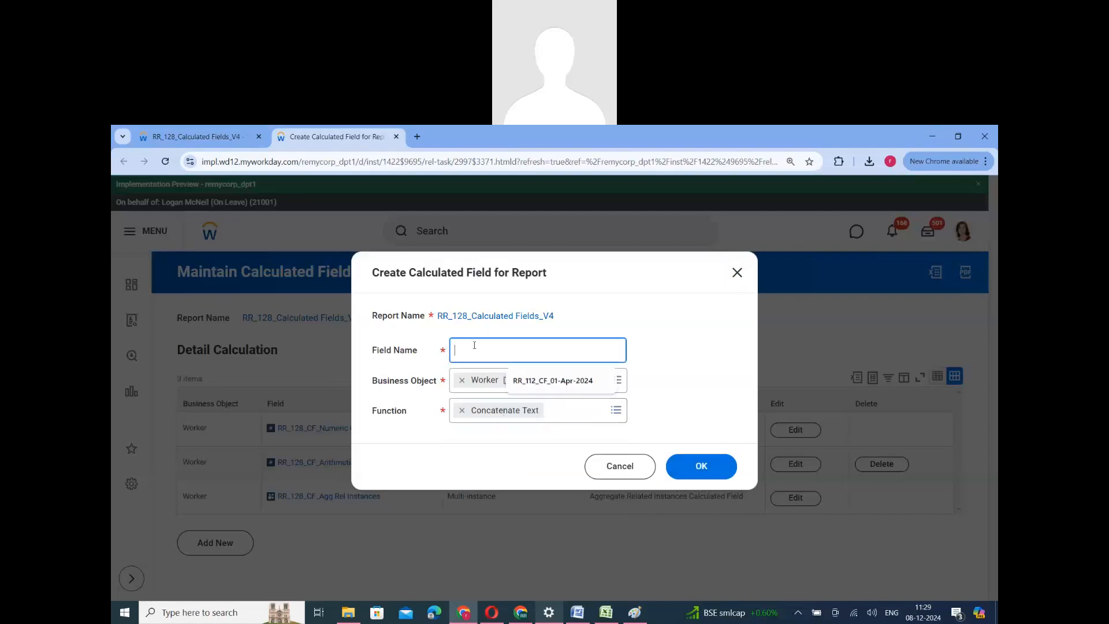
type("RR_128")
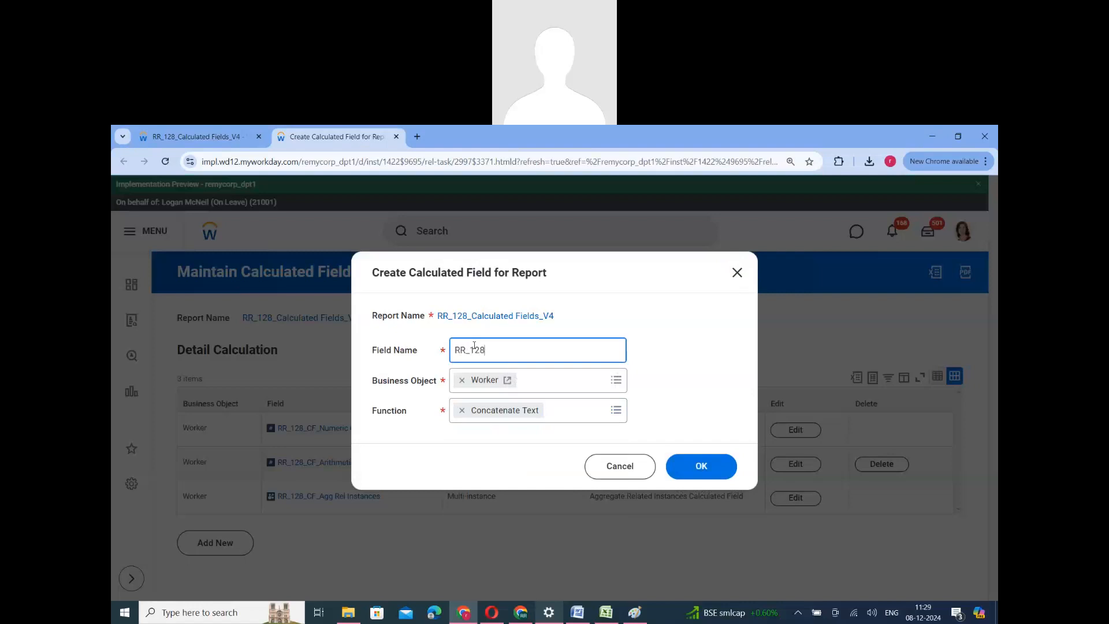
type("_CF_Concatenate Text")
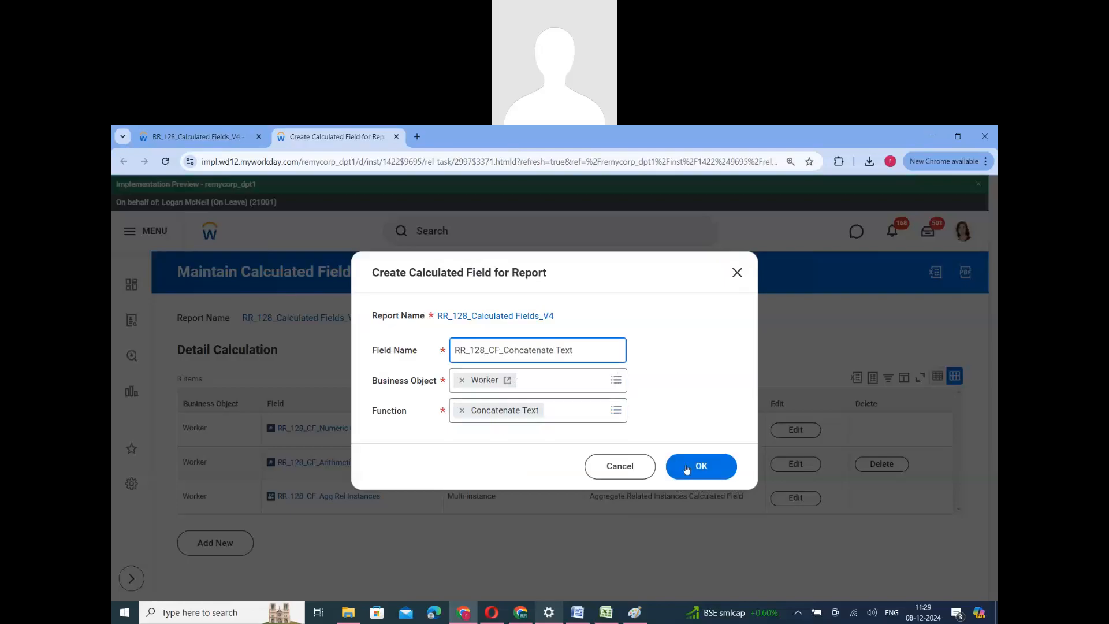
left_click(703, 469)
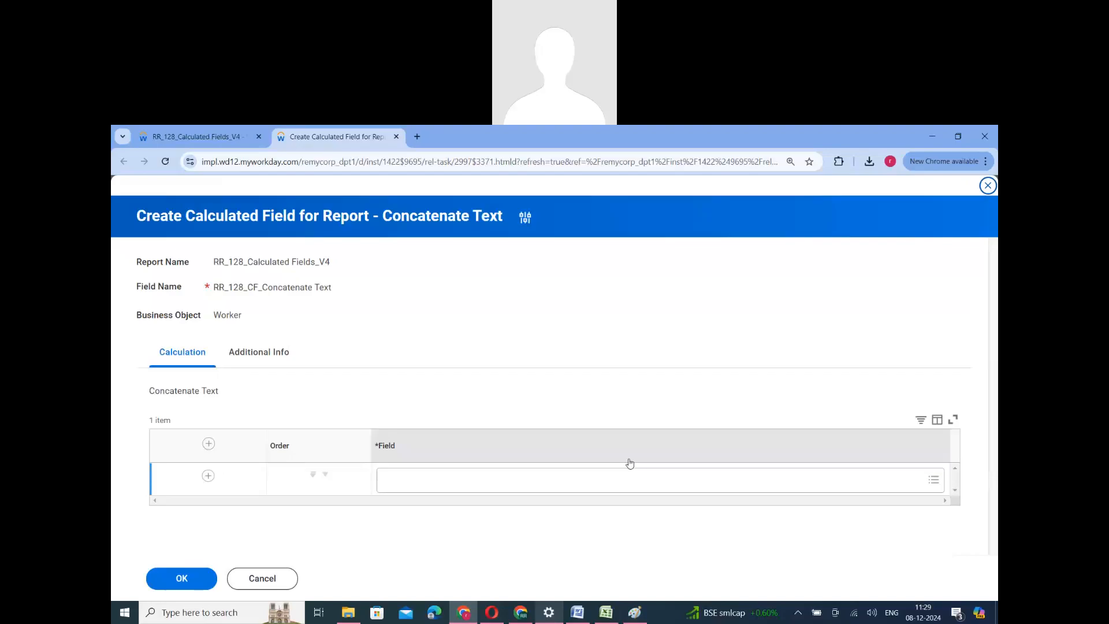
Set Employee ID as the first field to concatenate, after checking the columns in the report output.
left_click(172, 132)
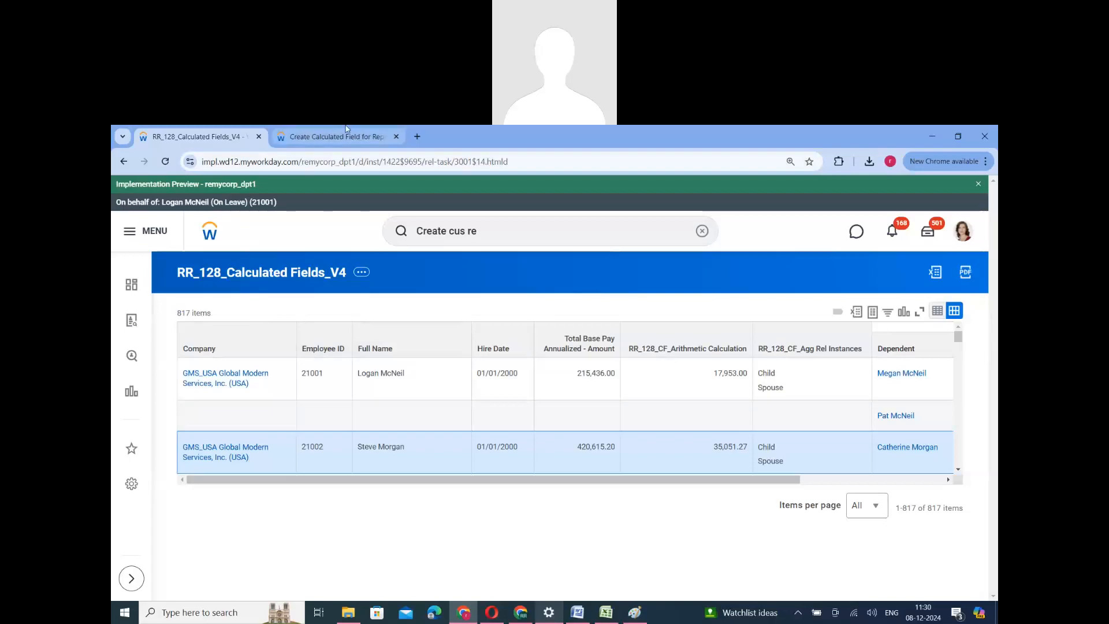
key("ctrl+Tab")
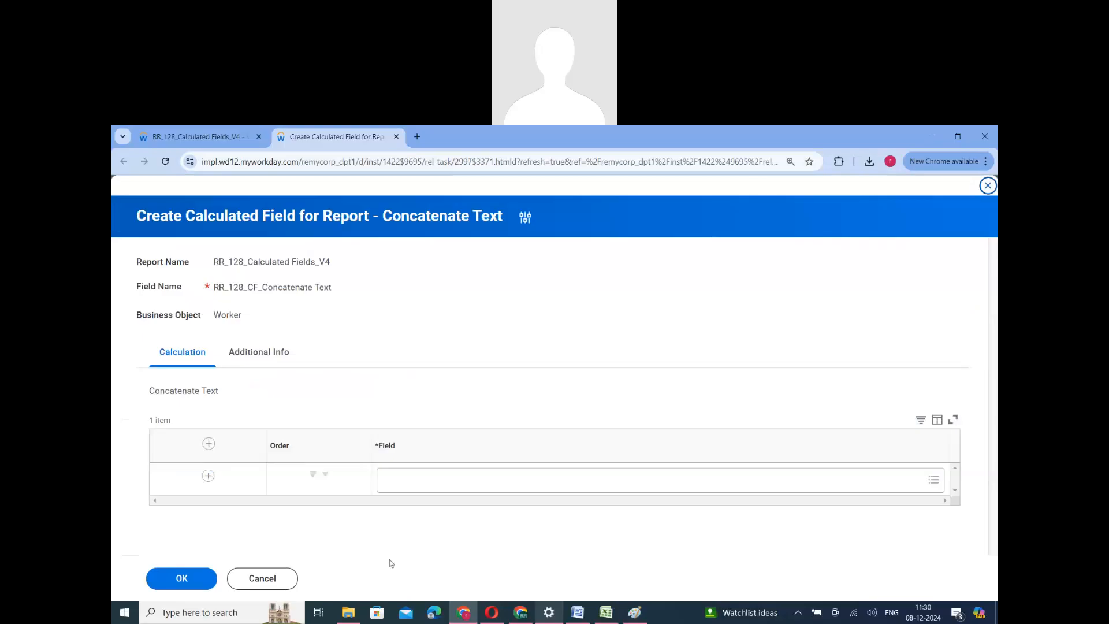
left_click(391, 487)
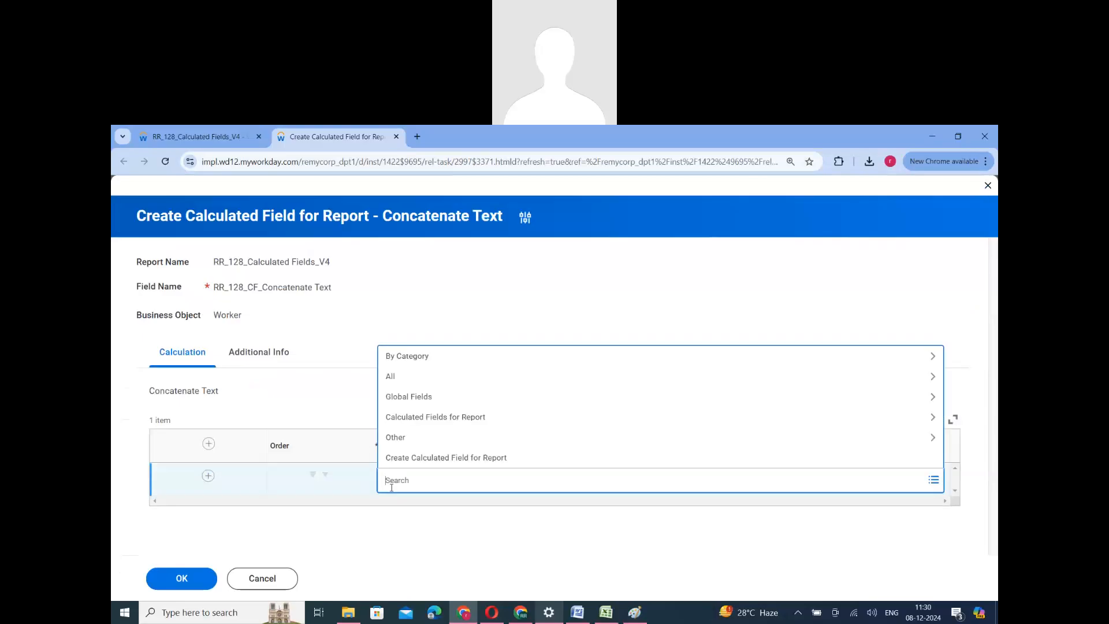
type("Employee ID")
key("Return")
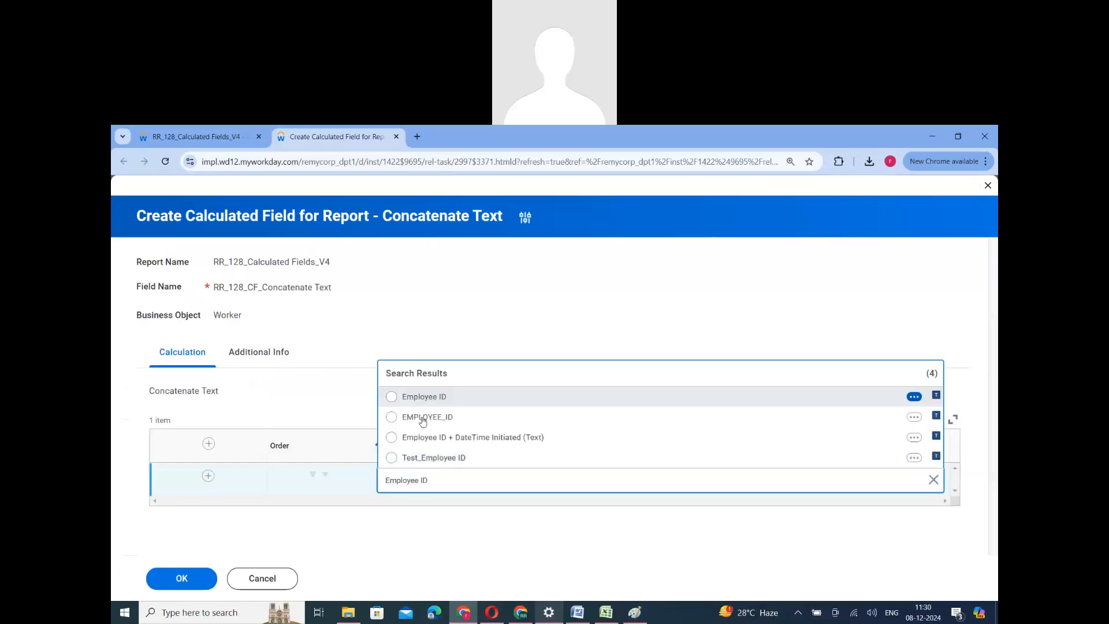
left_click(398, 396)
Add Full Name as the second field to concatenate, then save RR_128_CF_Concatenate Text and finish.
left_click(208, 475)
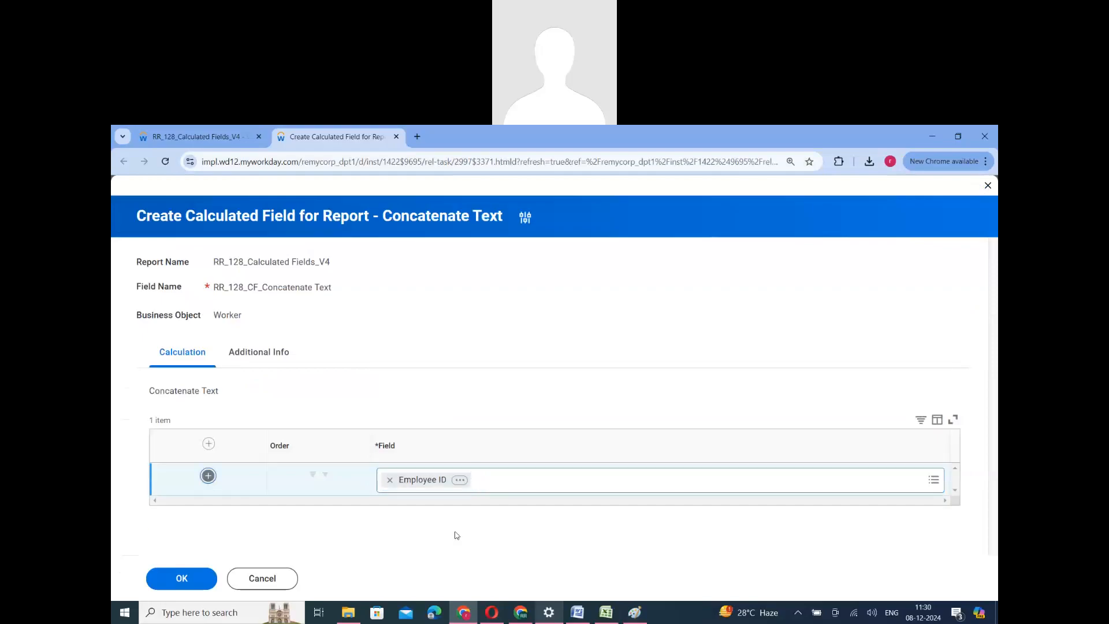
left_click(432, 511)
type("Full Name")
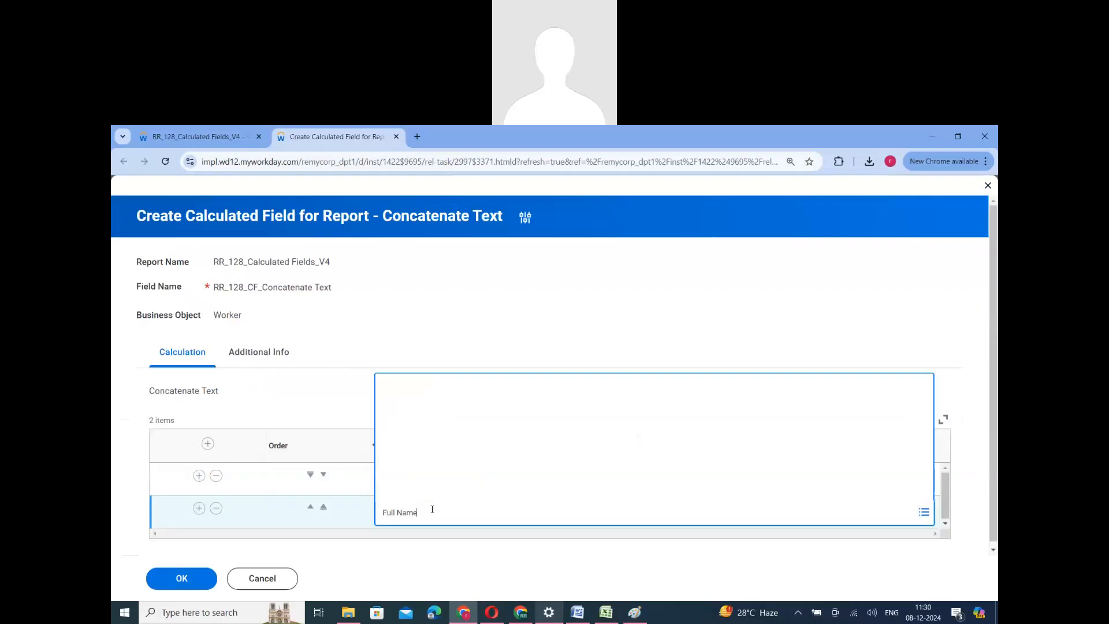
key("Return")
left_click(417, 350)
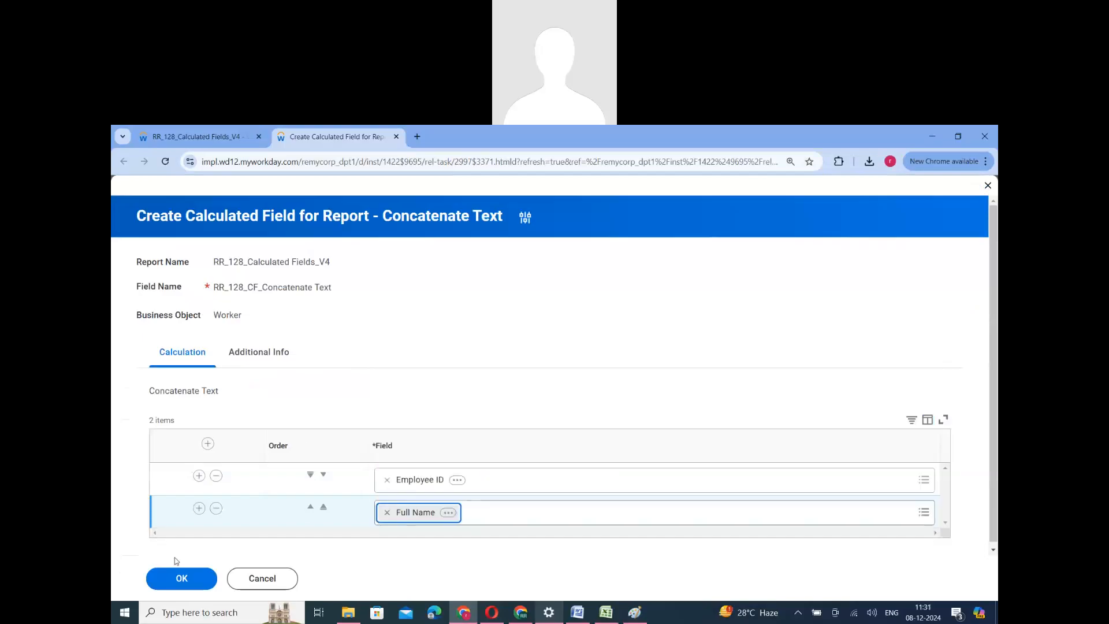
left_click(182, 580)
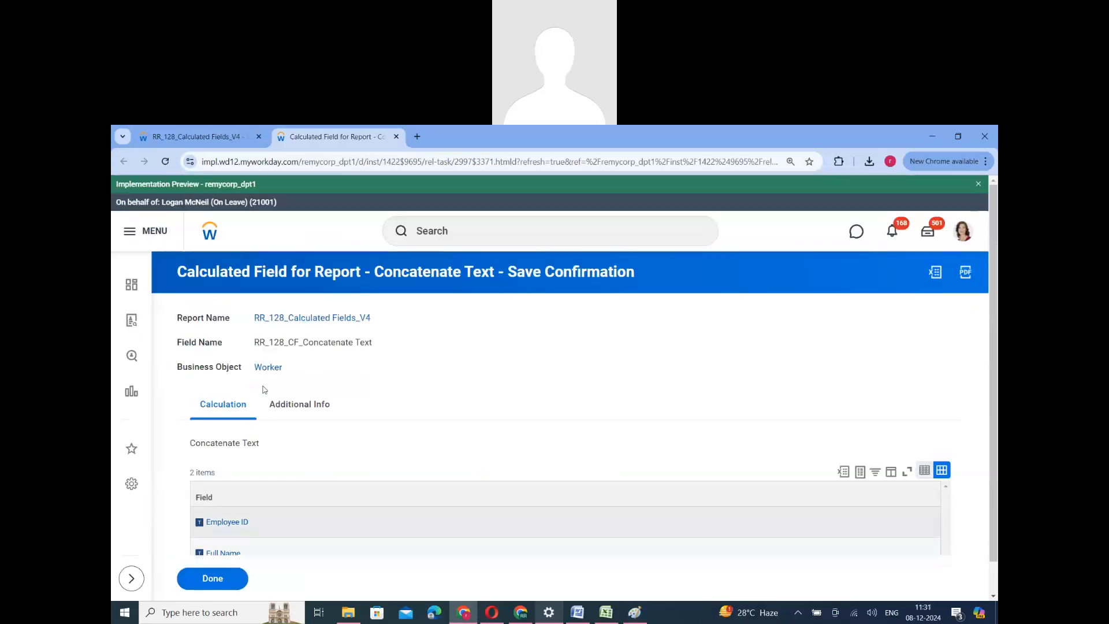
left_click(213, 579)
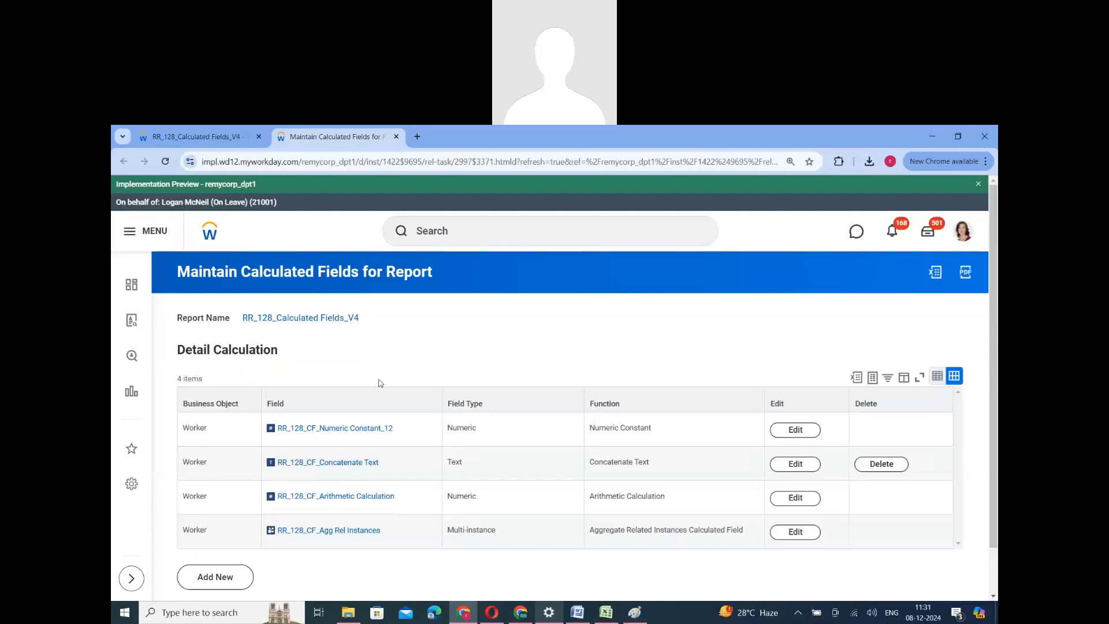
Return to the RR_128_Calculated Fields_V4 output and open its custom report definition for editing.
key("ctrl+shift+Tab")
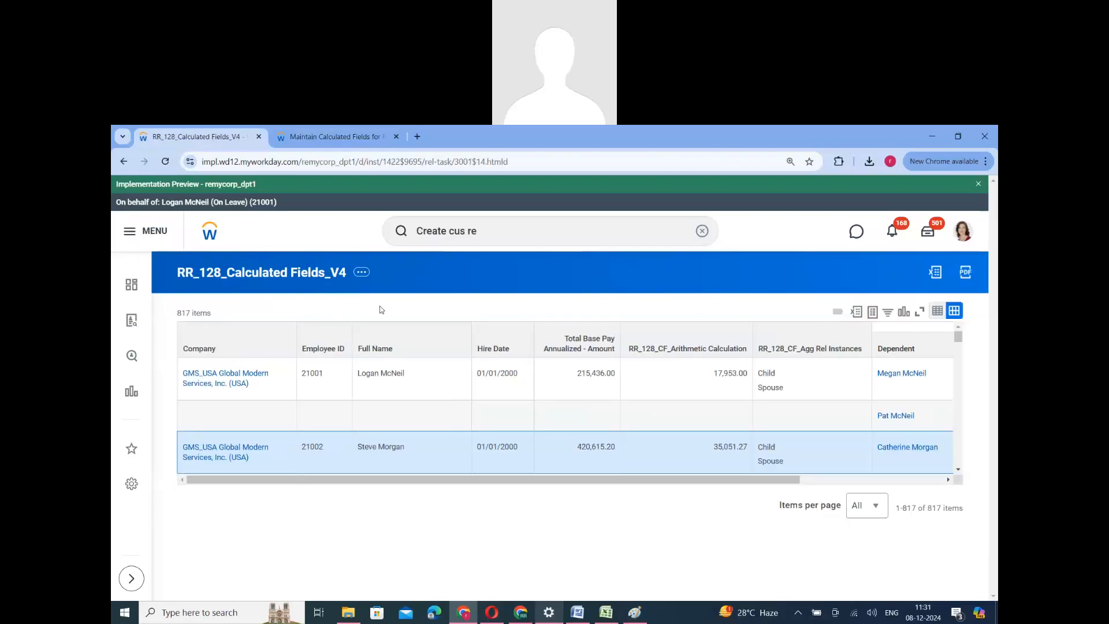
left_click(362, 281)
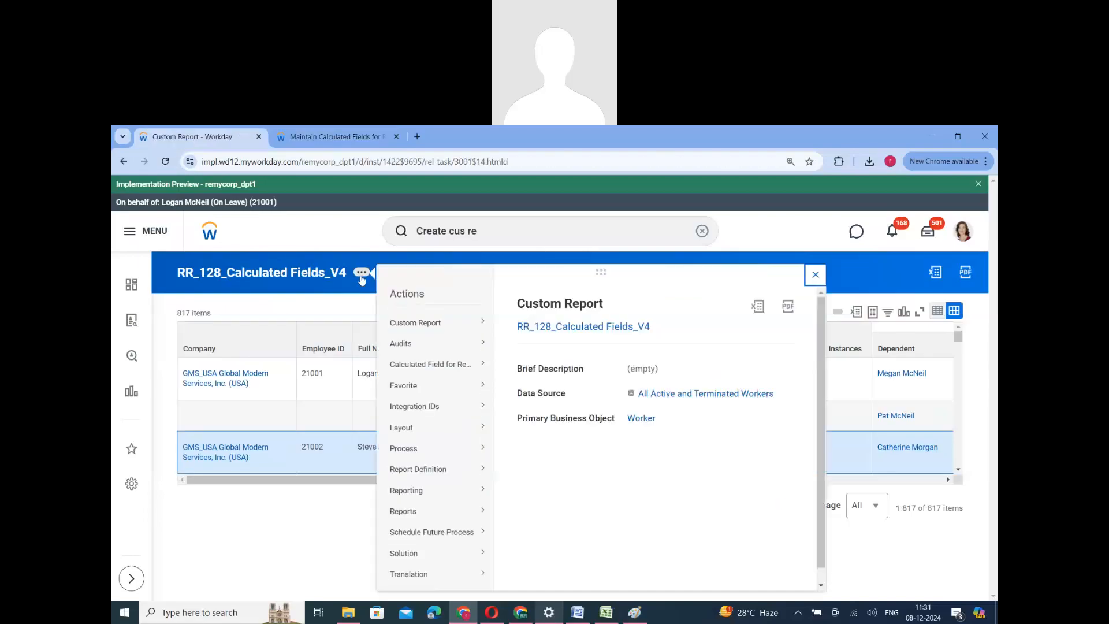
mouse_move(398, 326)
left_click(516, 326)
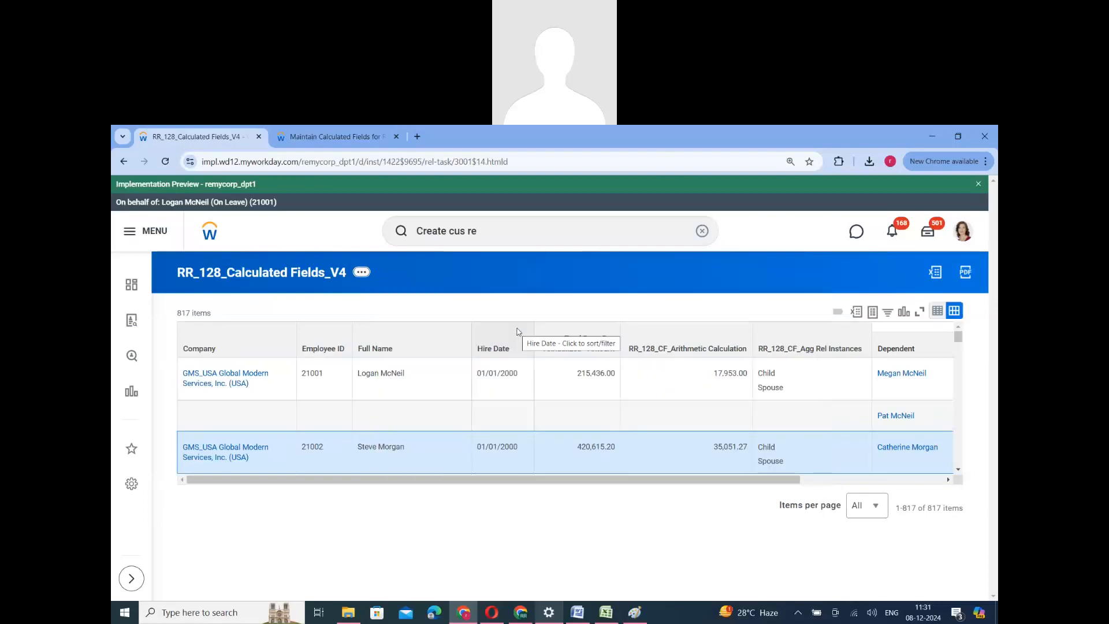
Insert a Worker column for RR_128_CF_Concatenate Text directly after Full Name, then save and run the report.
scroll(382, 443, "down", 5)
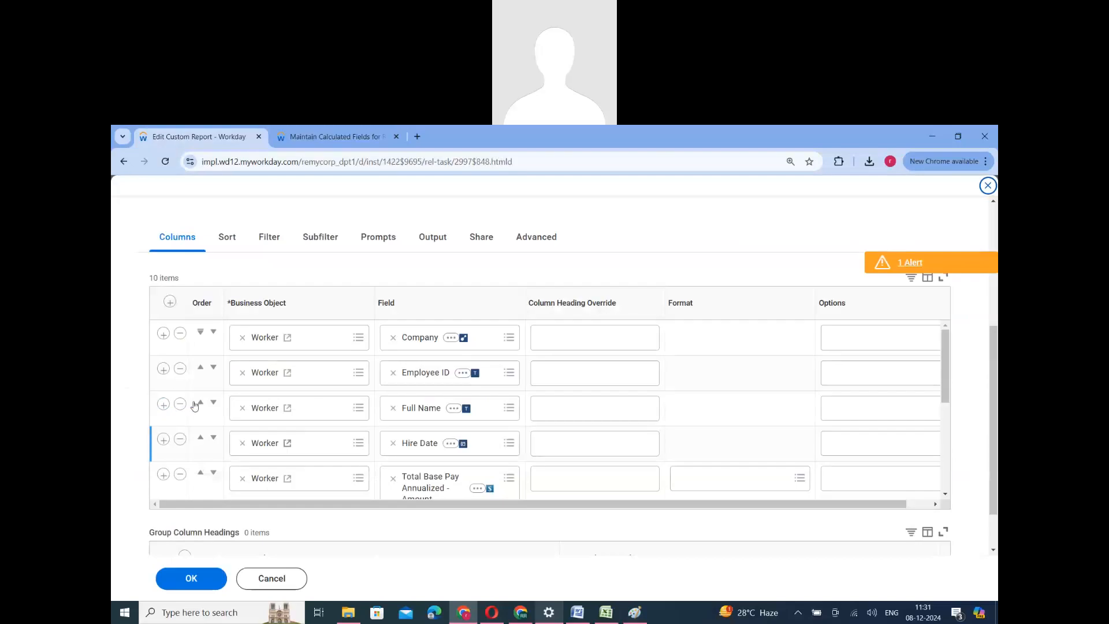
left_click(164, 405)
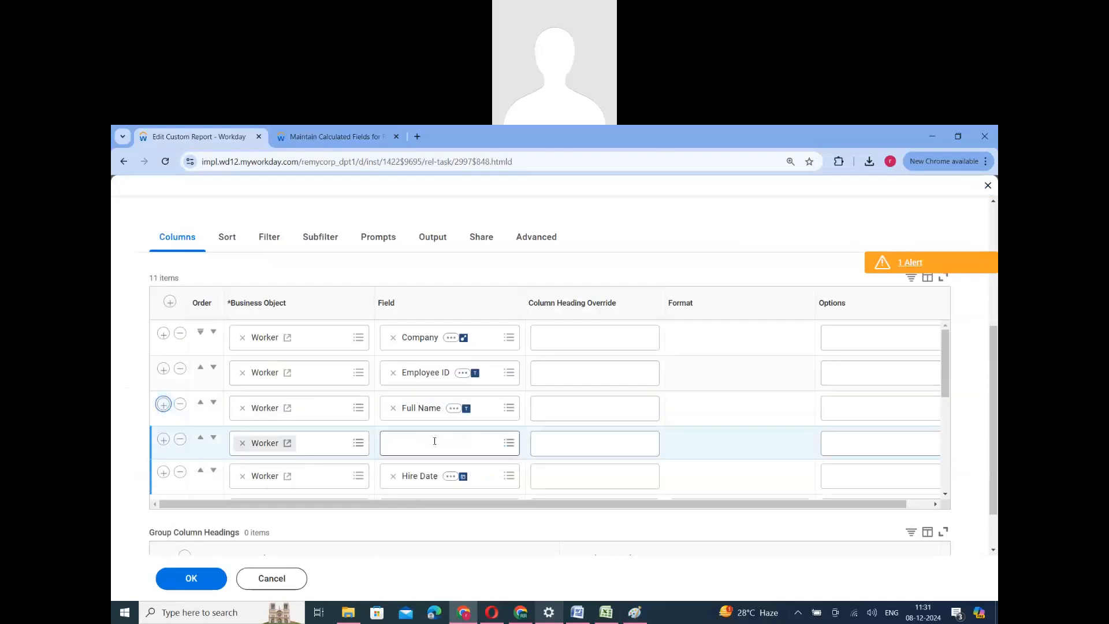
left_click(434, 443)
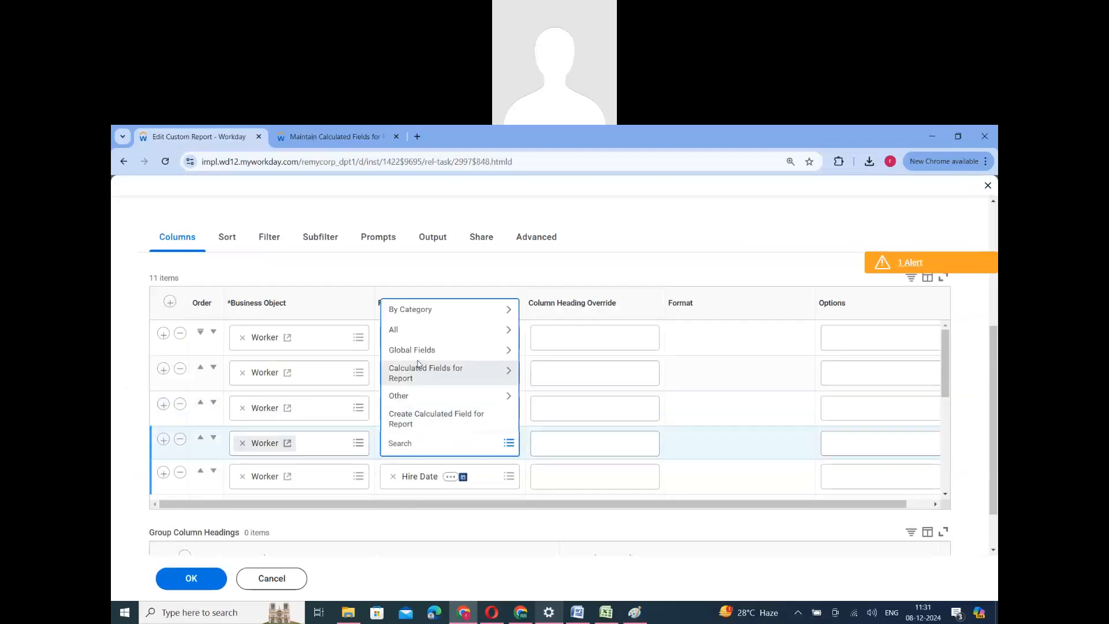
left_click(420, 370)
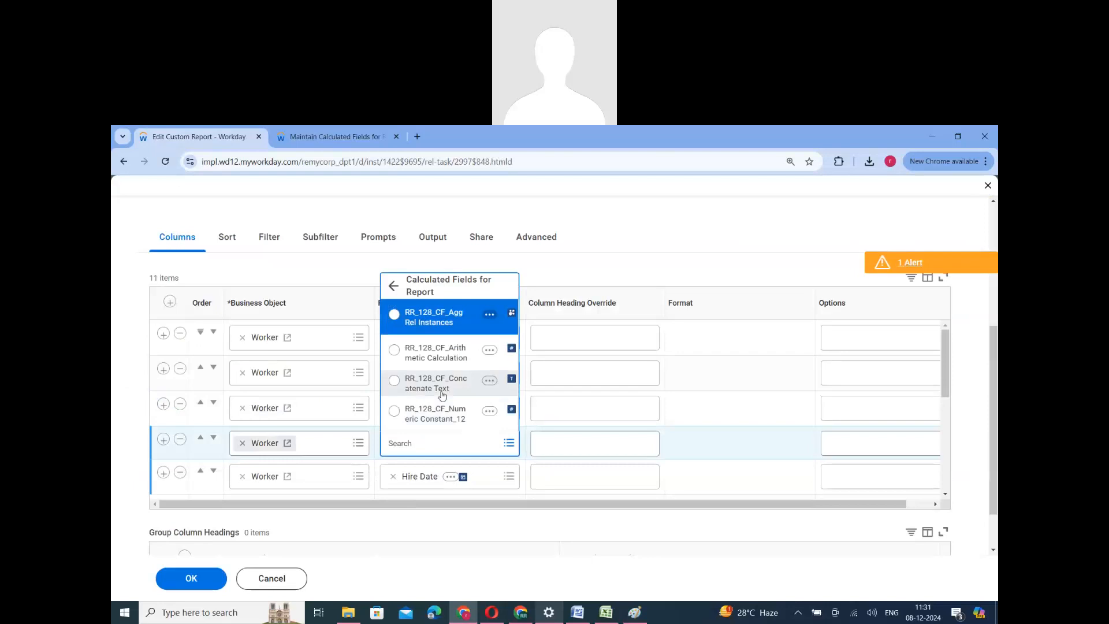
left_click(442, 395)
left_click(200, 580)
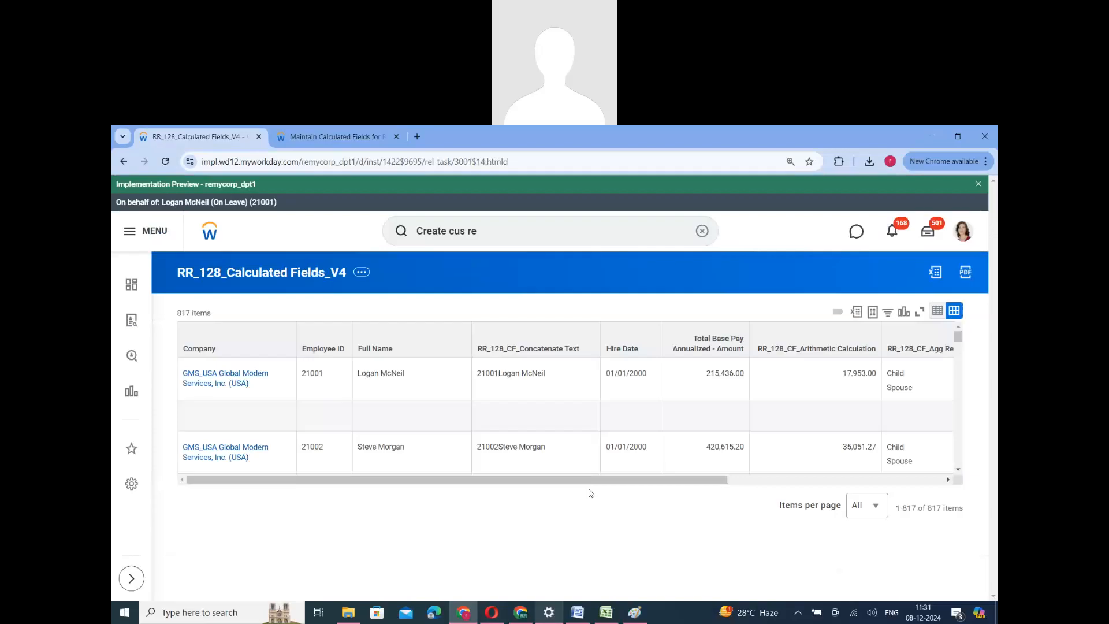
Compare the first worker's RR_128_CF_Concatenate Text value with that worker's Employee ID and Full Name.
double_click(514, 375)
triple_click(514, 374)
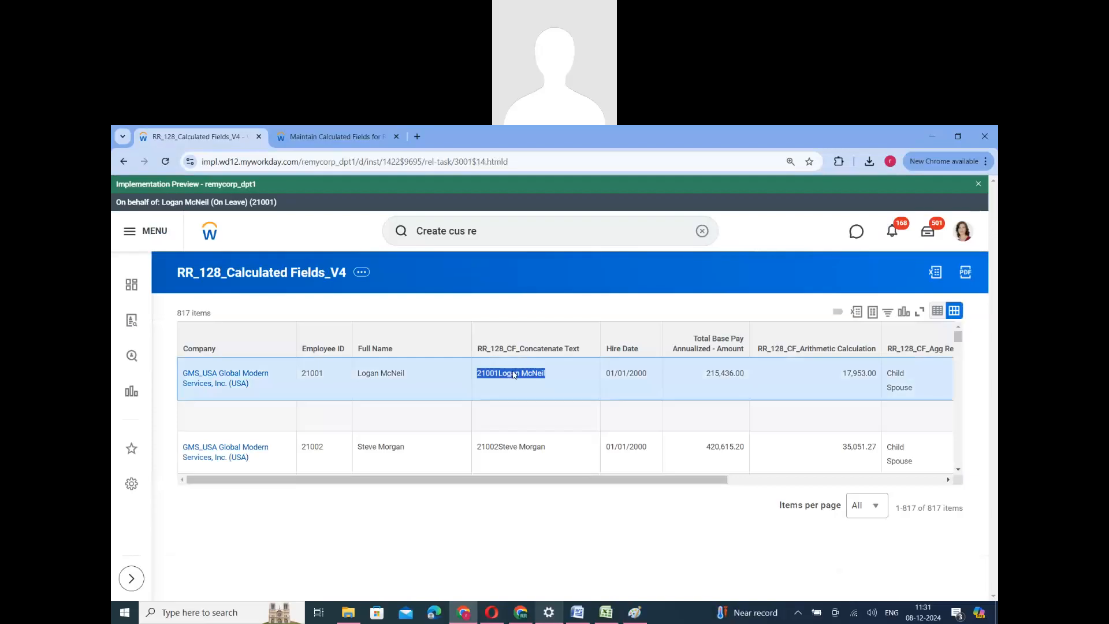
double_click(314, 374)
triple_click(382, 374)
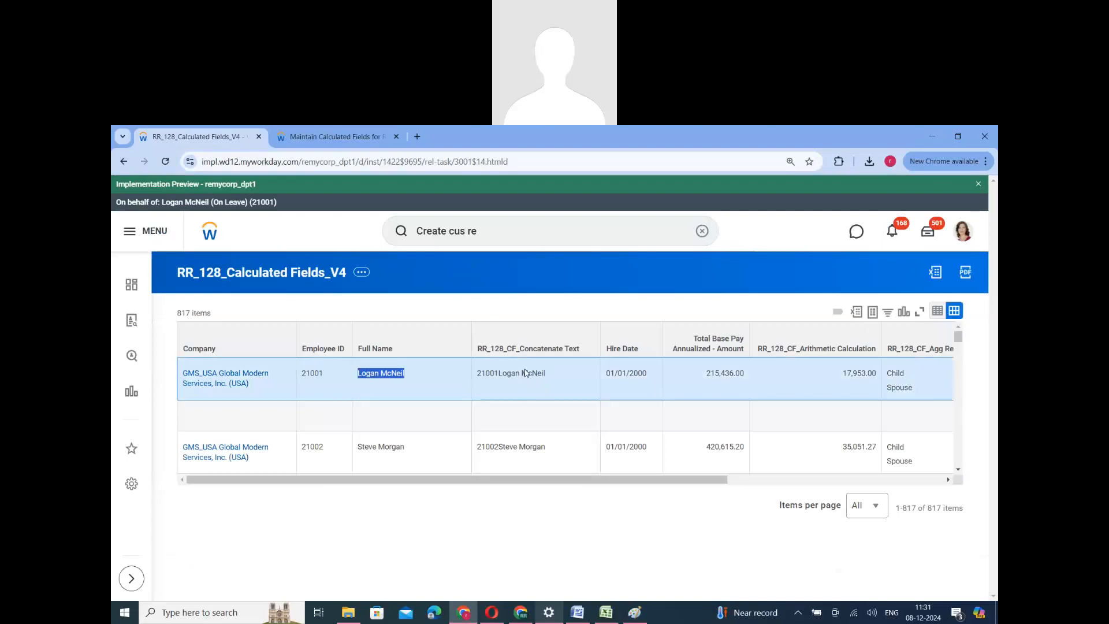
Edit RR_128_CF_Concatenate Text to insert the global text field @ between Employee ID and Full Name, and save it.
left_click(334, 136)
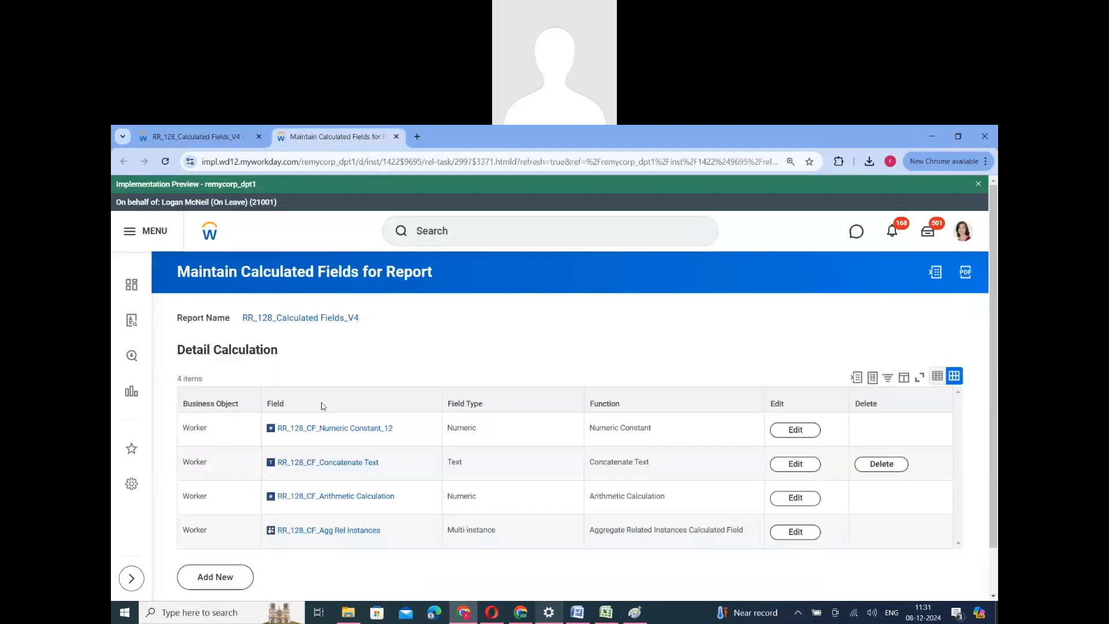
left_click(795, 471)
scroll(115, 479, "down", 2)
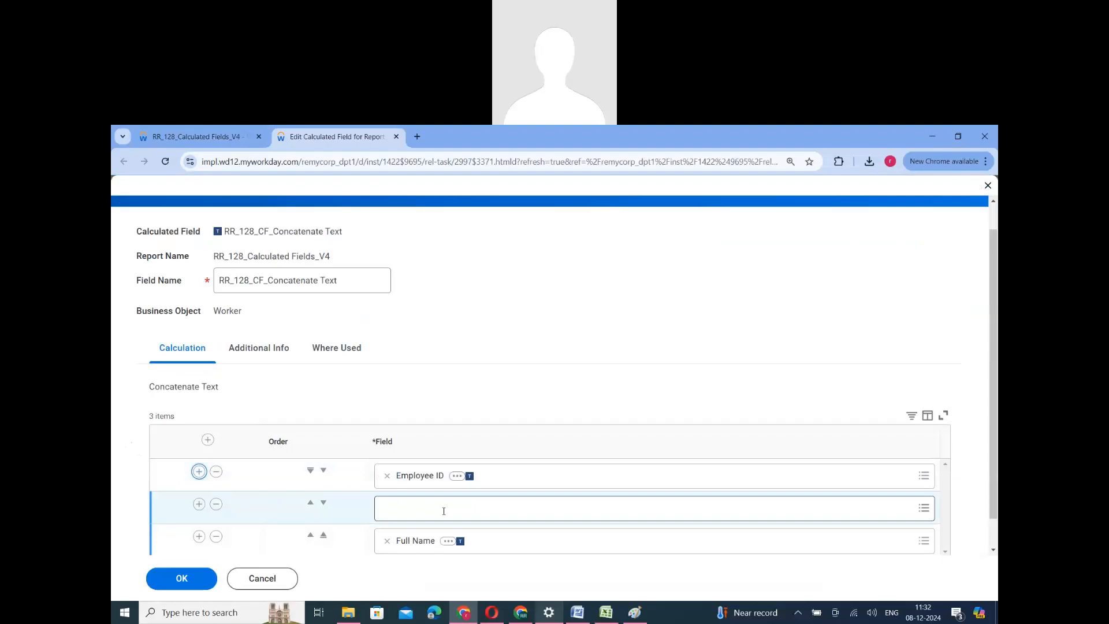
left_click(444, 510)
left_click(410, 445)
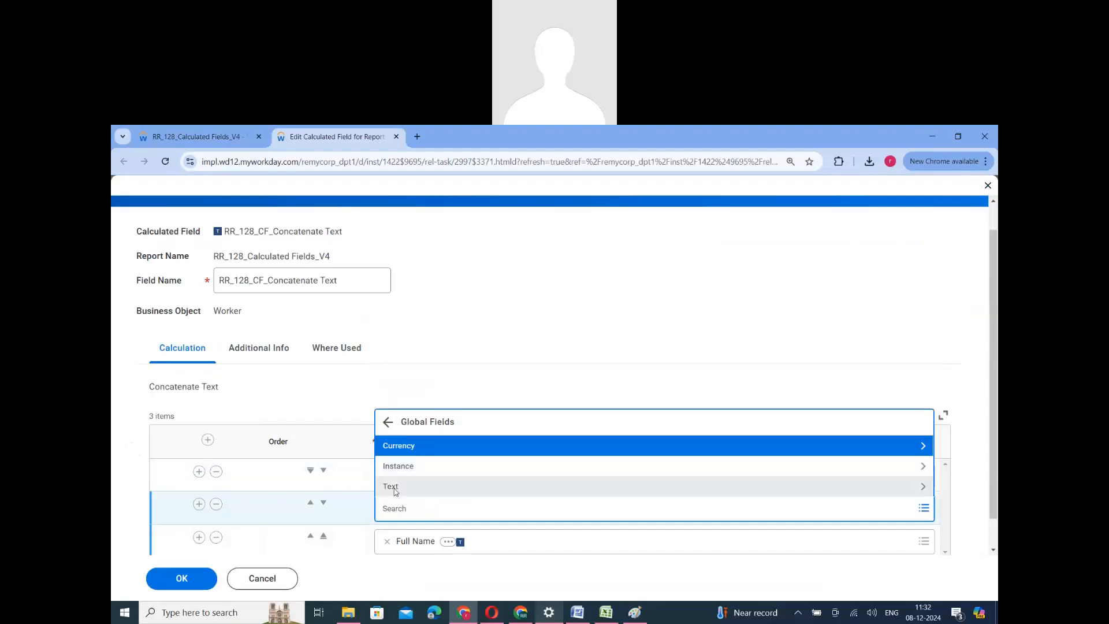
left_click(395, 490)
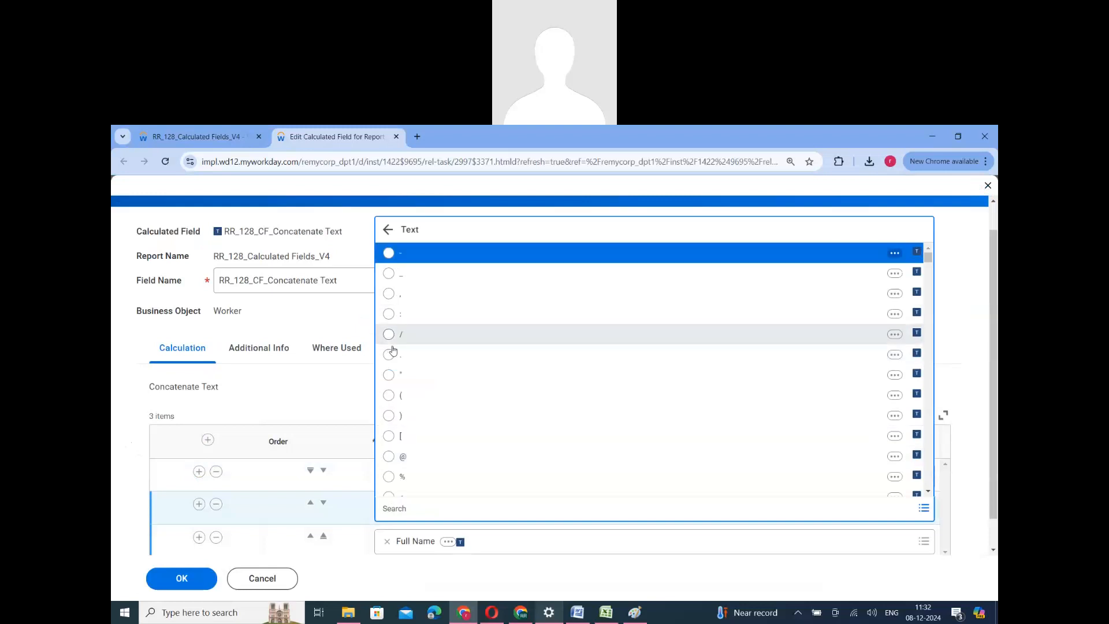
left_click(391, 458)
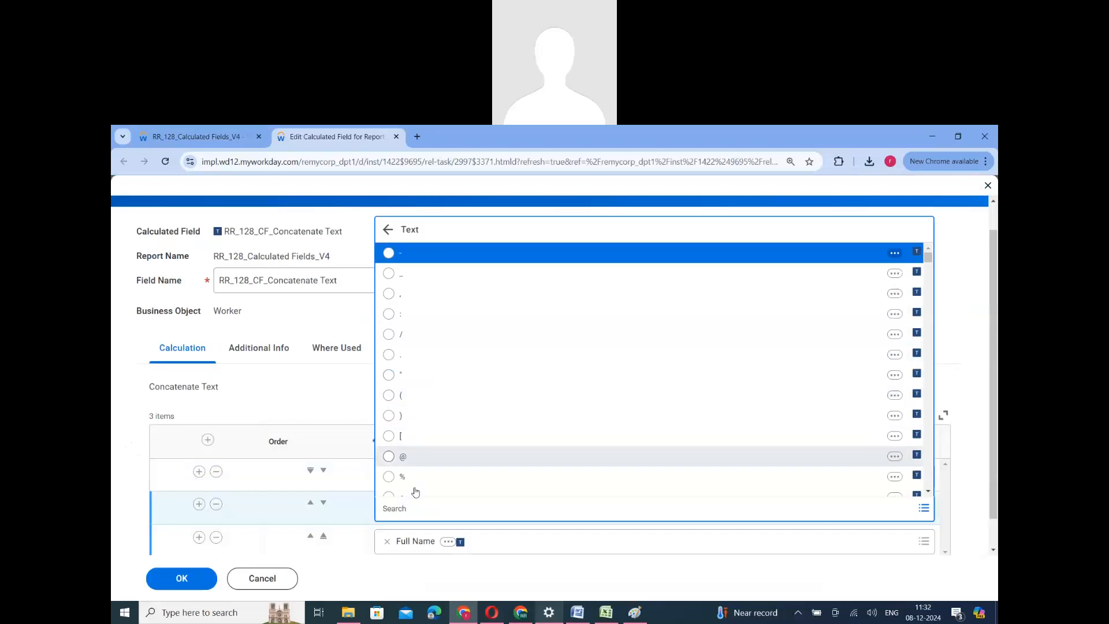
left_click(184, 591)
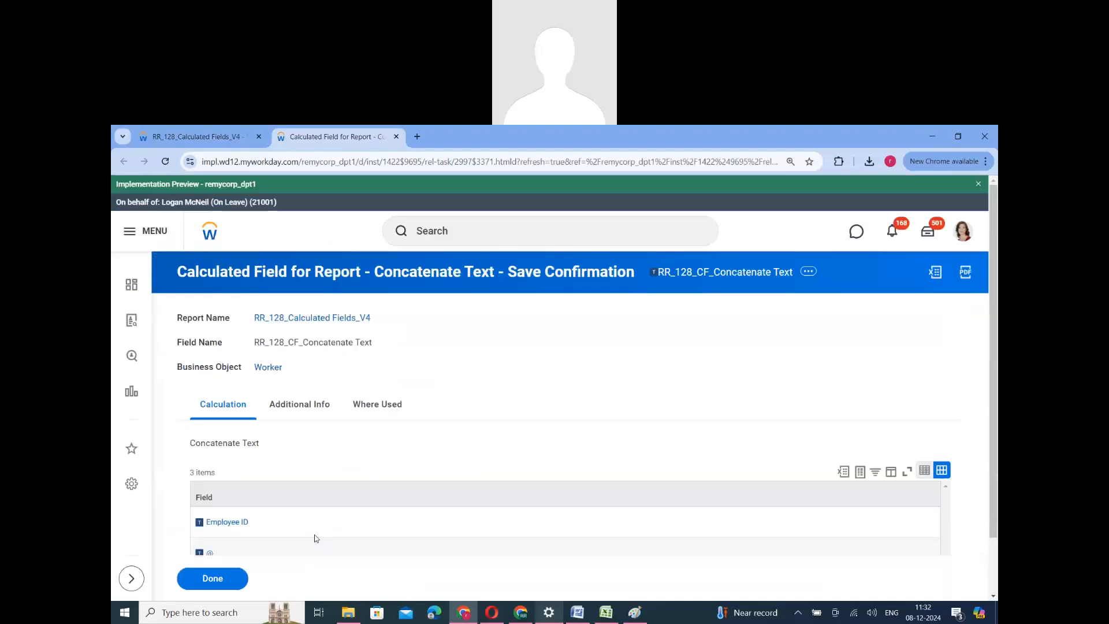
Rerun the RR_128_Calculated Fields_V4 report with the updated concatenation.
left_click(224, 134)
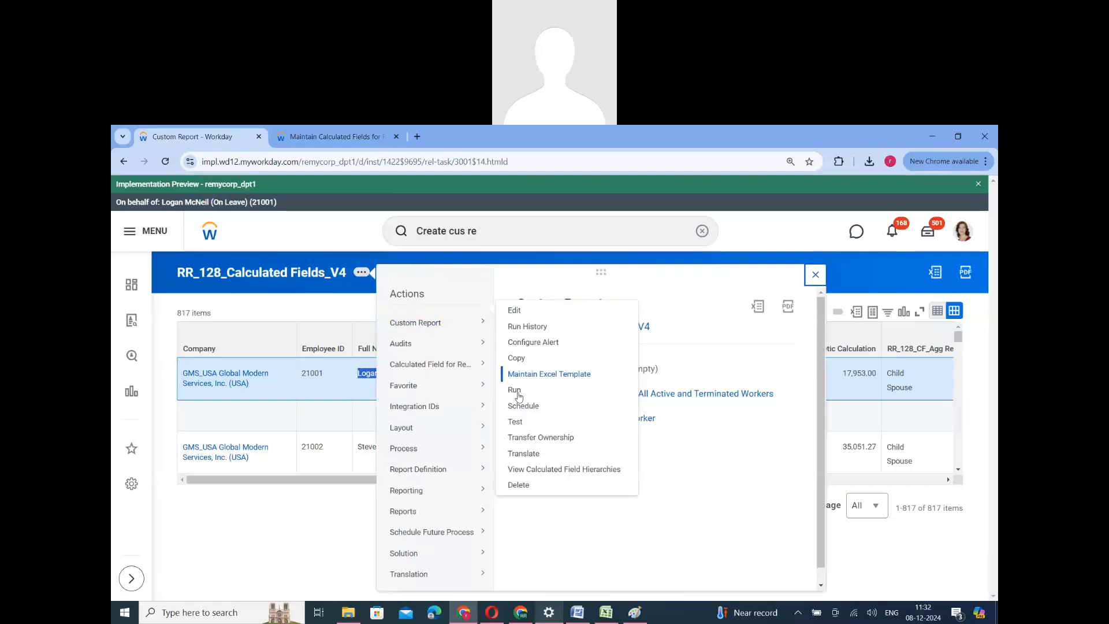
left_click(590, 394)
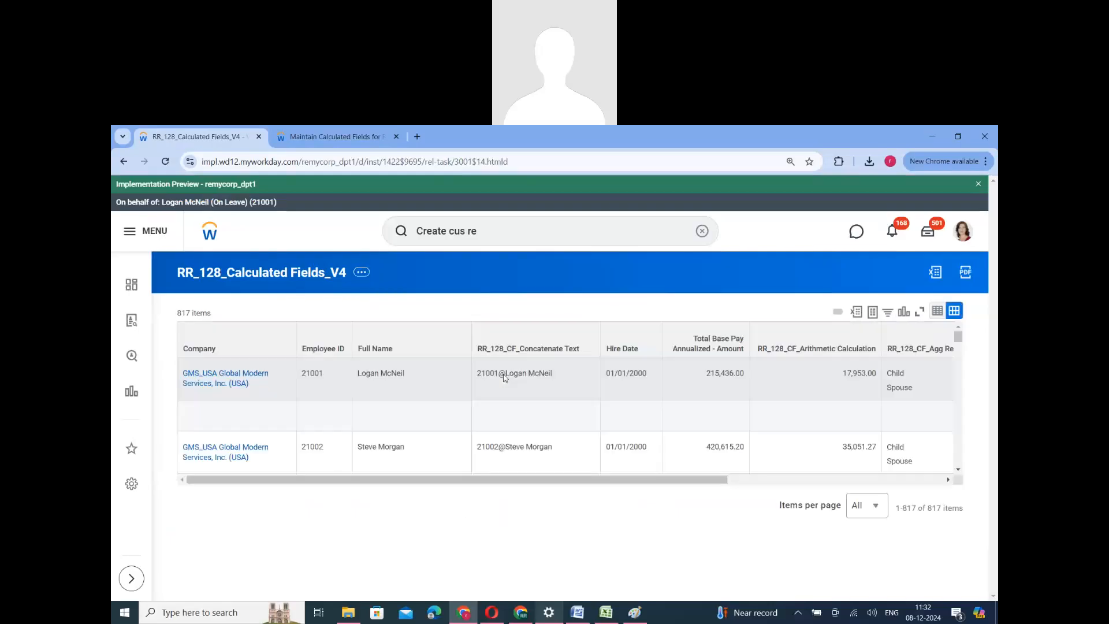
Check that the first worker's RR_128_CF_Concatenate Text value includes the @ separator before the name.
double_click(517, 374)
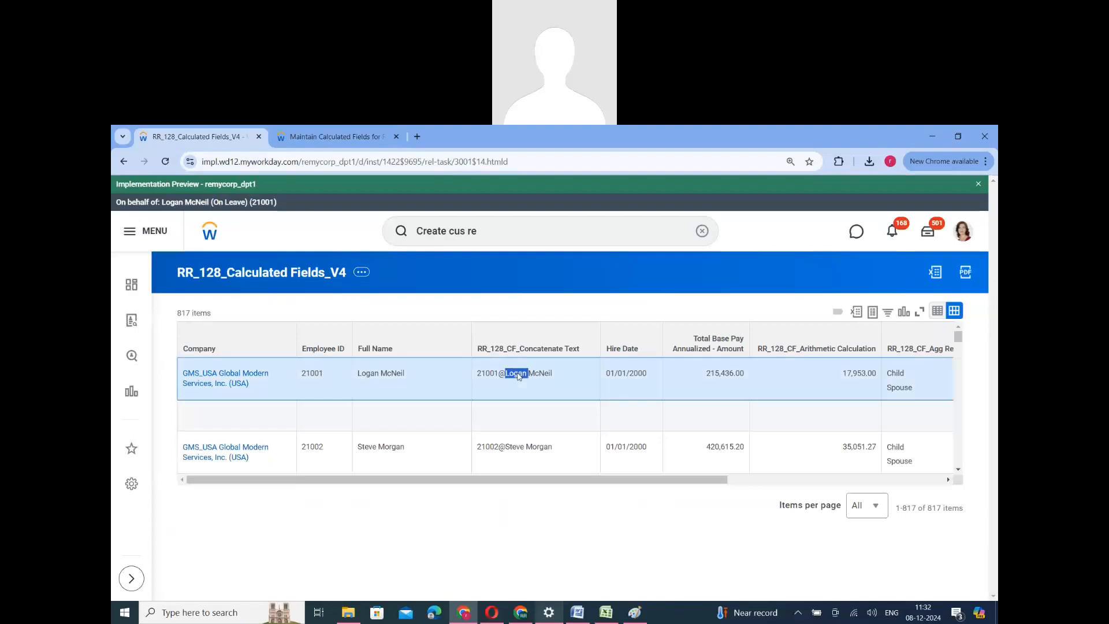
left_click(495, 523)
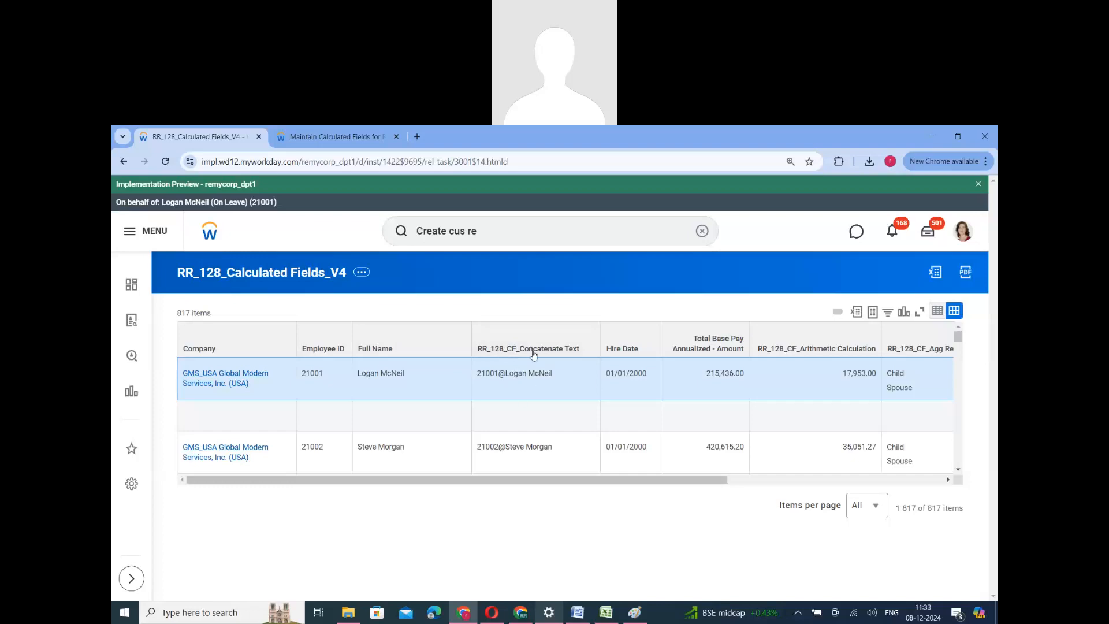
Open RR_128_CF_Concatenate Text for editing from the report's calculated fields and add a fourth row below Full Name.
left_click(347, 137)
scroll(383, 530, "down", 1)
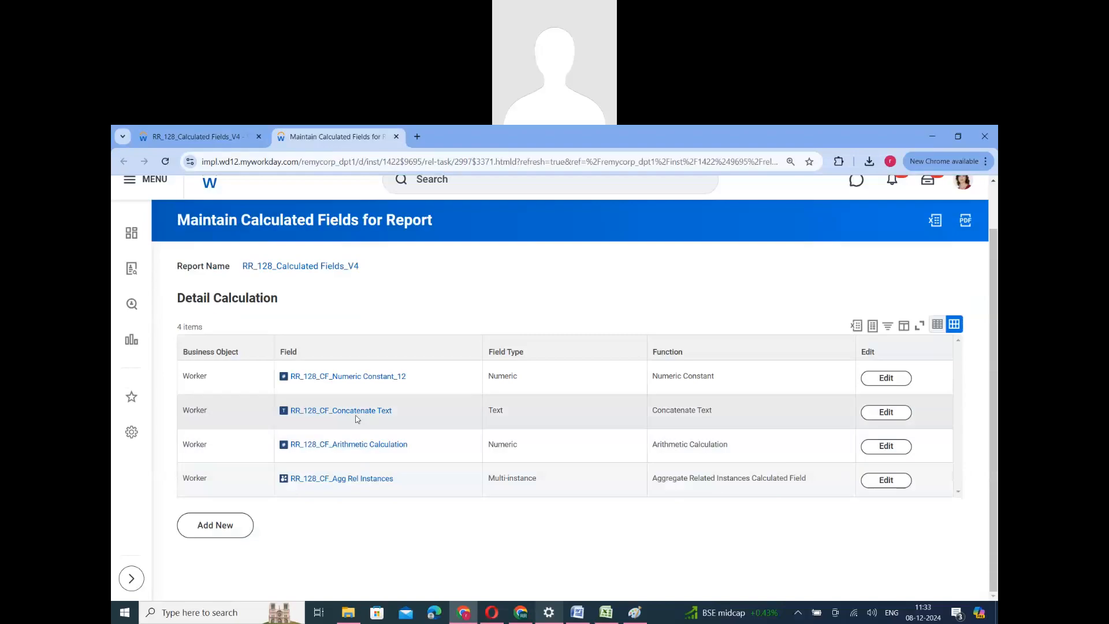
left_click(886, 412)
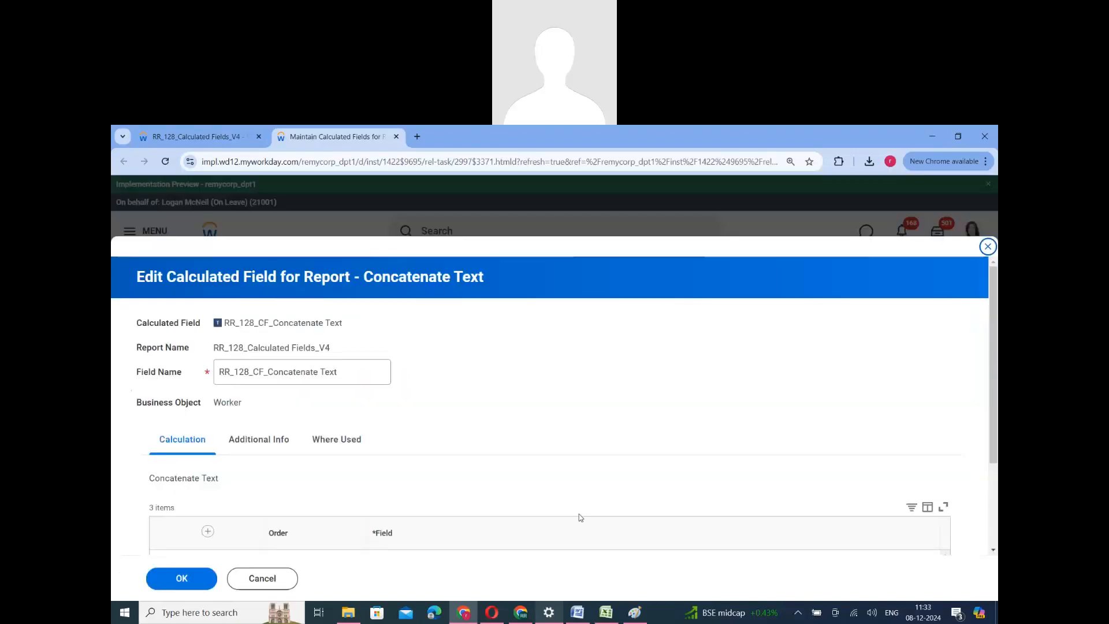
scroll(579, 514, "down", 2)
left_click(195, 509)
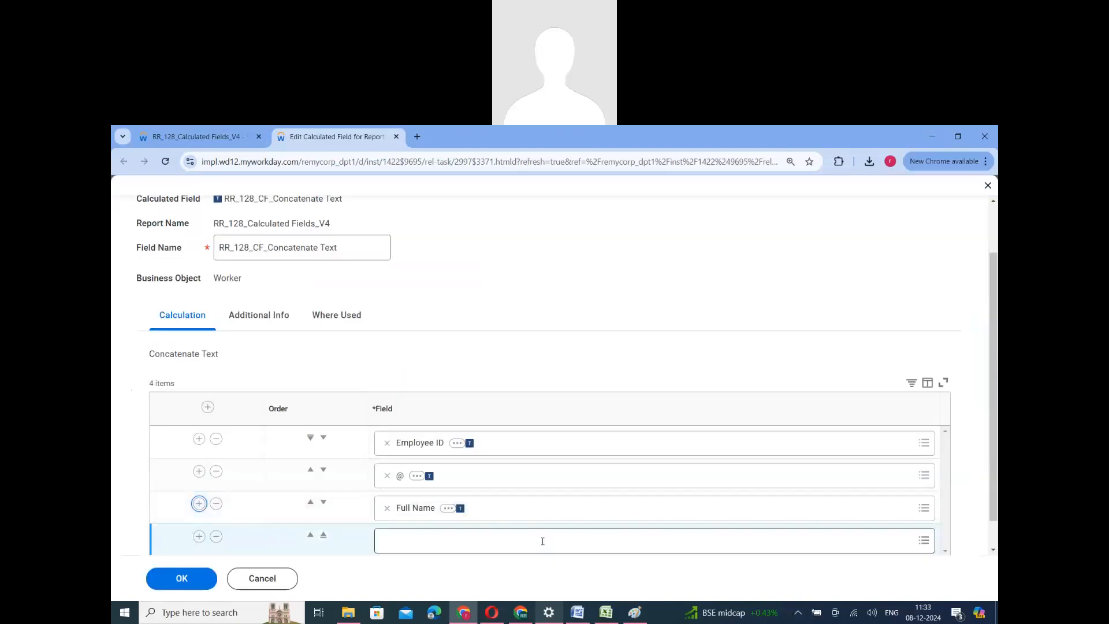
Try to list all available fields for the empty fourth row of the concatenation.
left_click(545, 537)
left_click(403, 443)
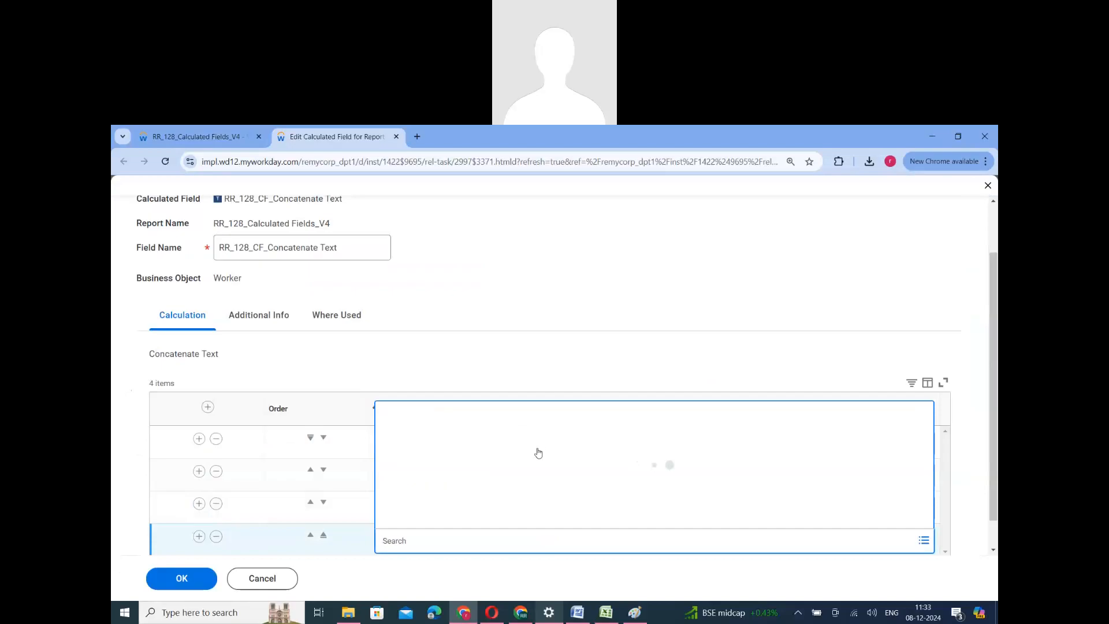
left_click(392, 443)
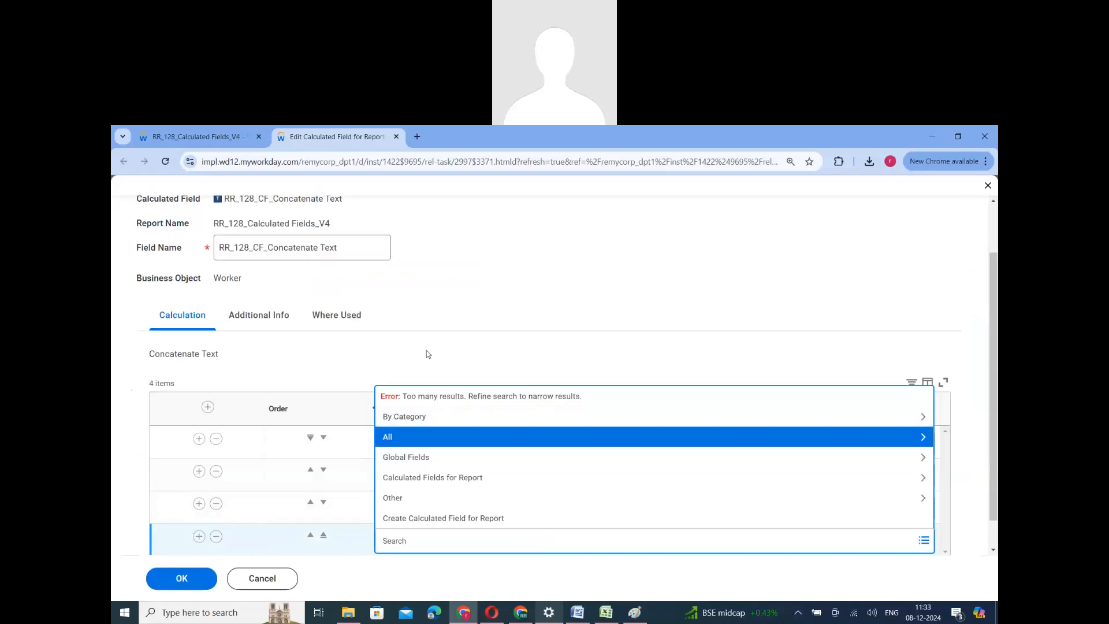
left_click(408, 563)
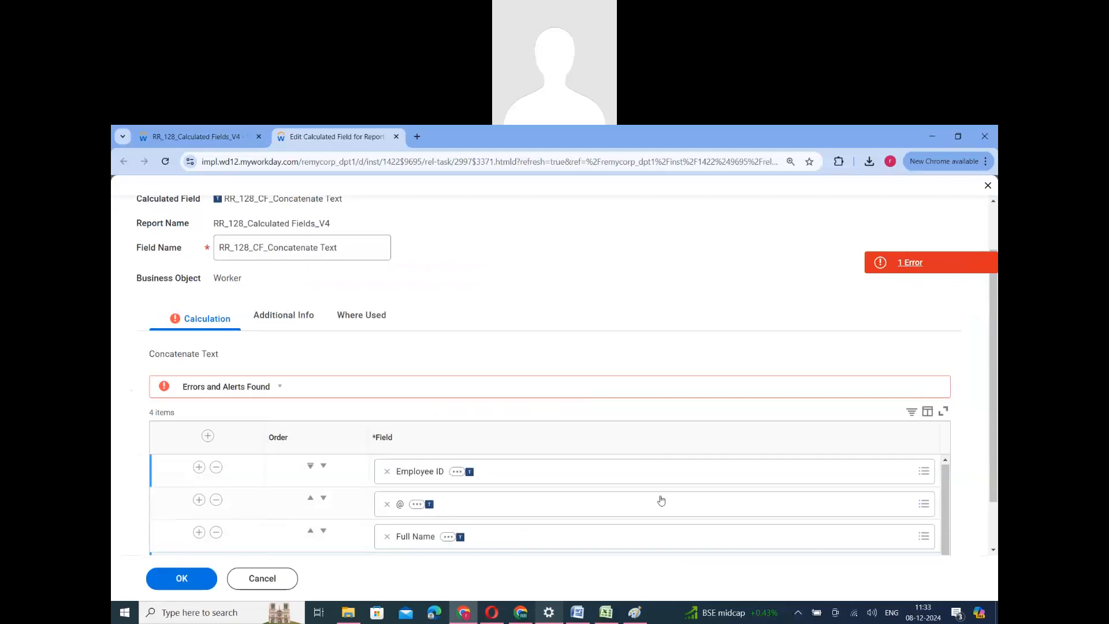
Search the fourth row's field choices for "a" and examine the field types of the matches.
scroll(661, 501, "down", 1)
left_click(470, 506)
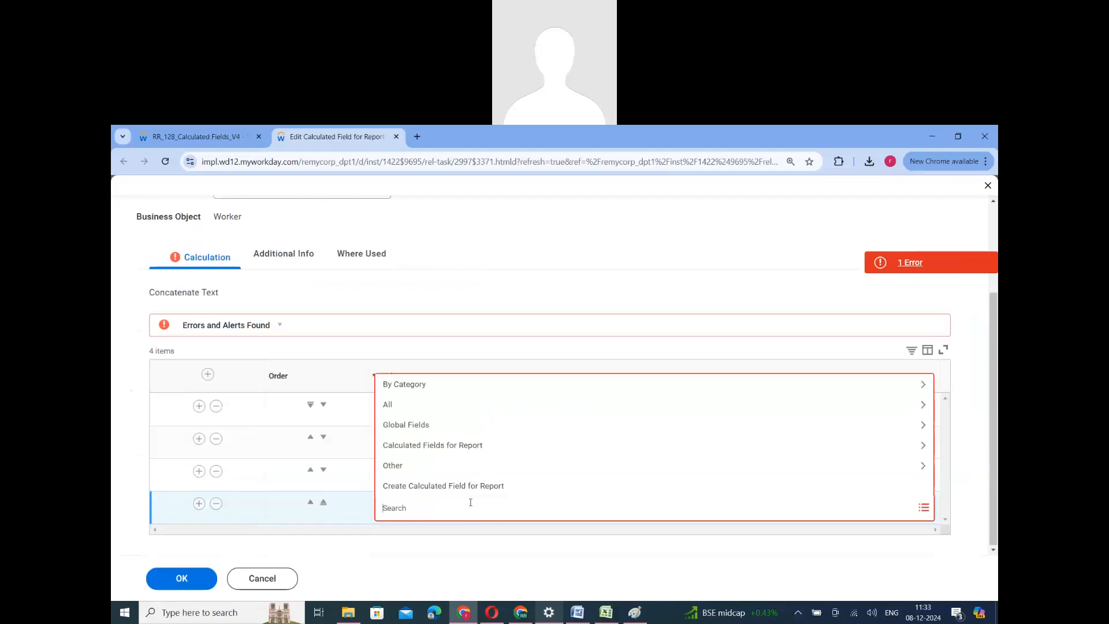
type("a")
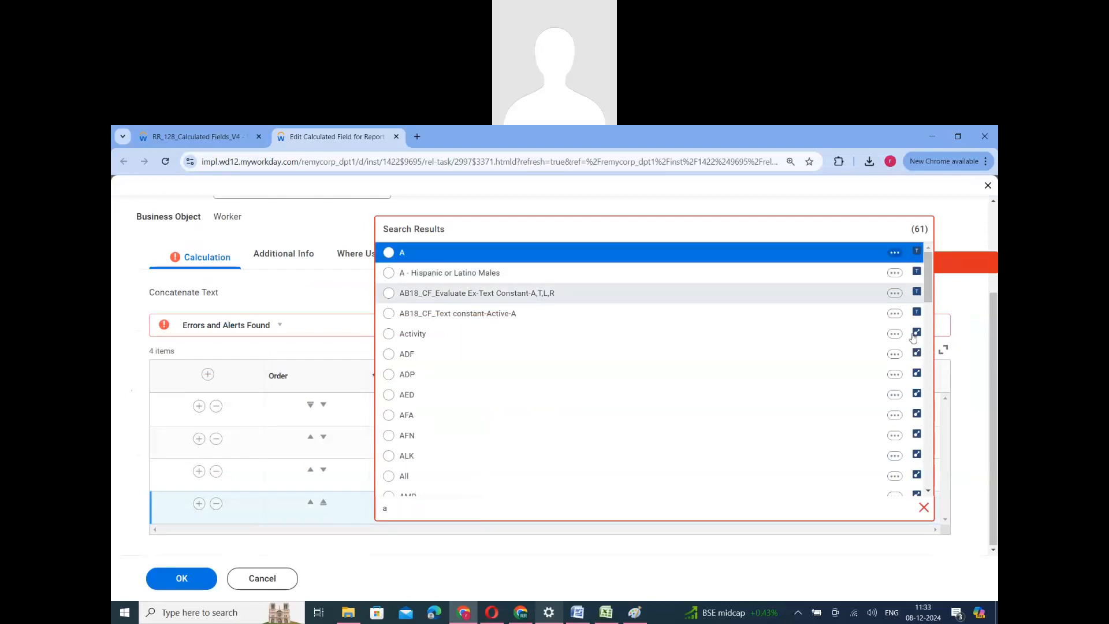
scroll(917, 436, "down", 2)
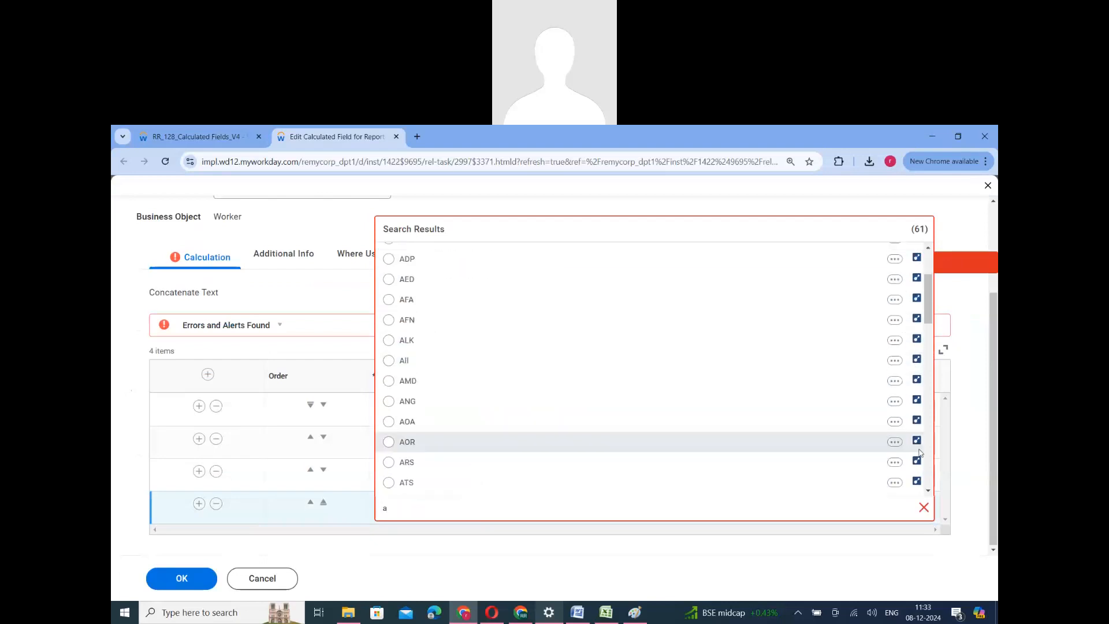
scroll(919, 452, "up", 2)
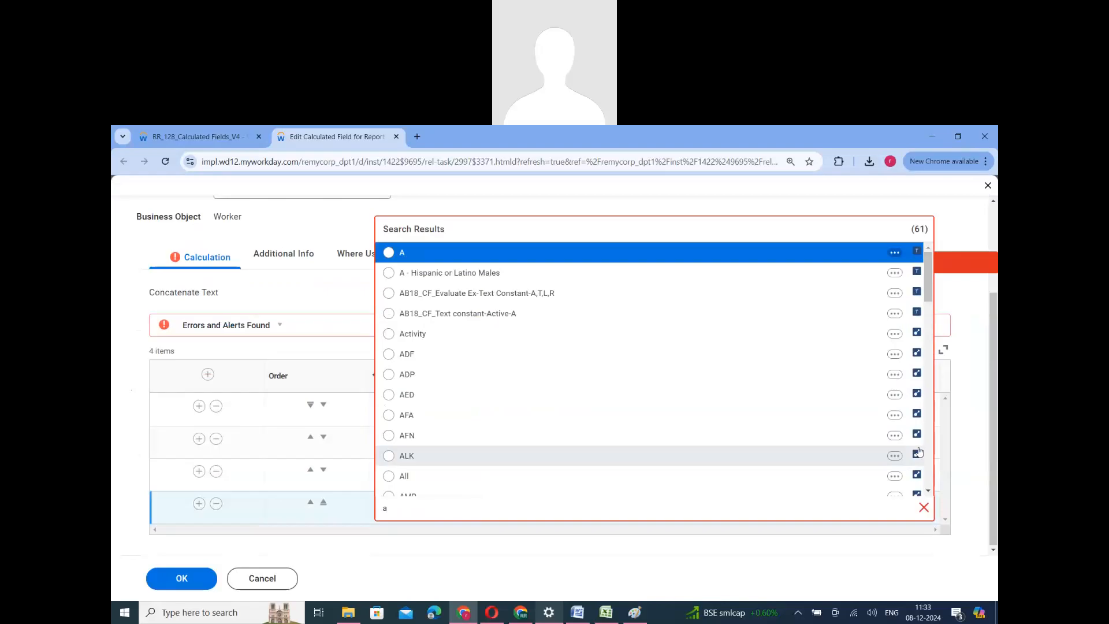
Search the fourth row's field choices for "dependent".
left_click(458, 512)
type("depe")
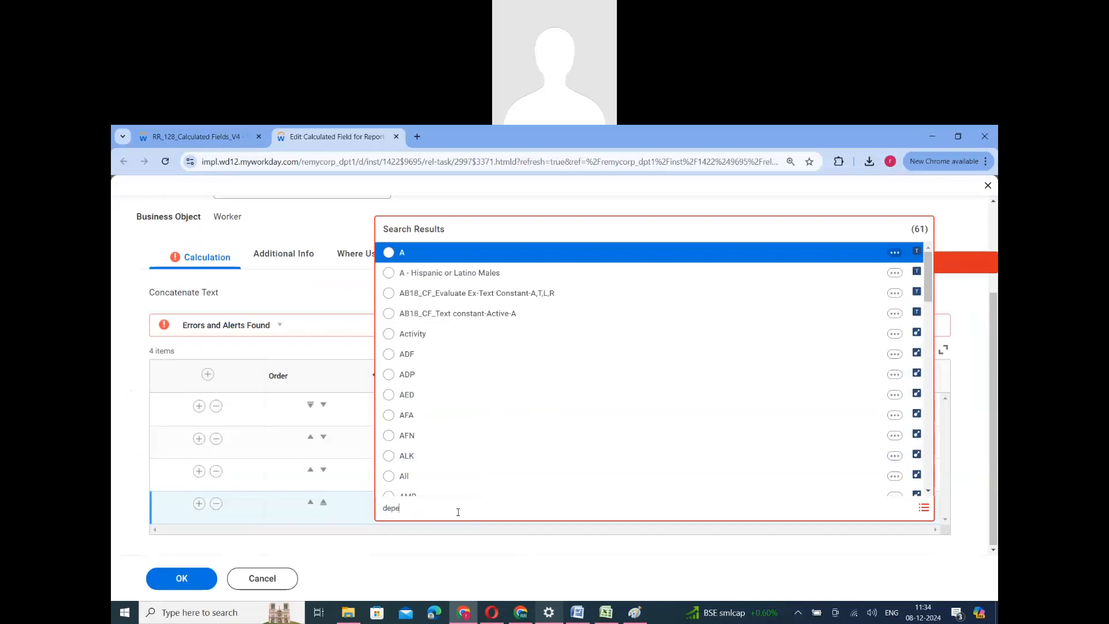
type("ndent")
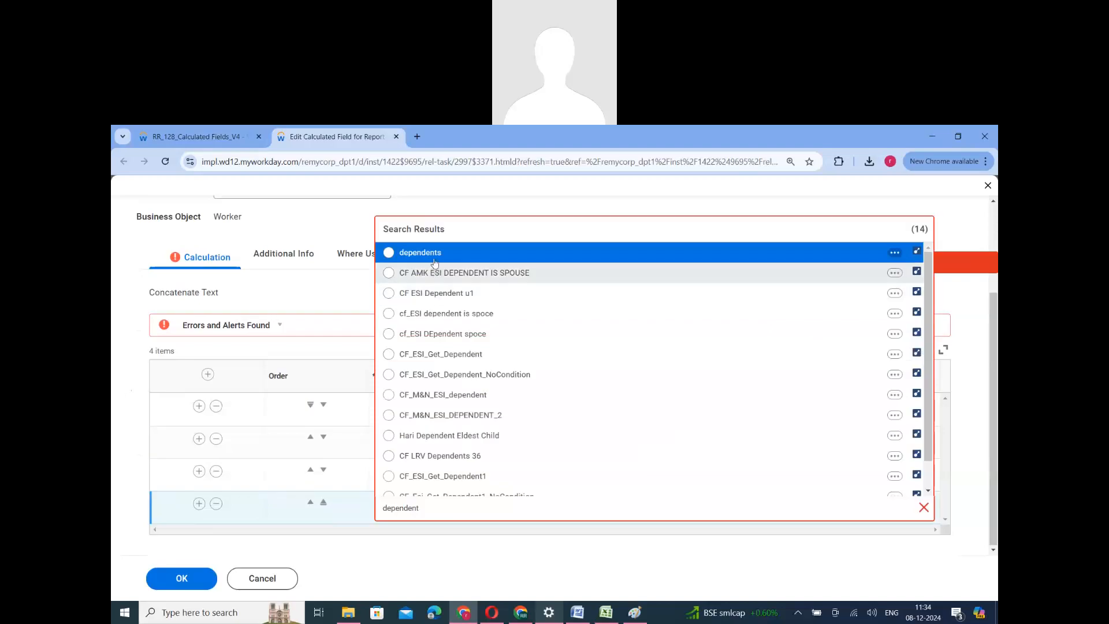
Try the dependents field in the fourth row of the Concatenate Text calculation and check its field details.
left_click(434, 260)
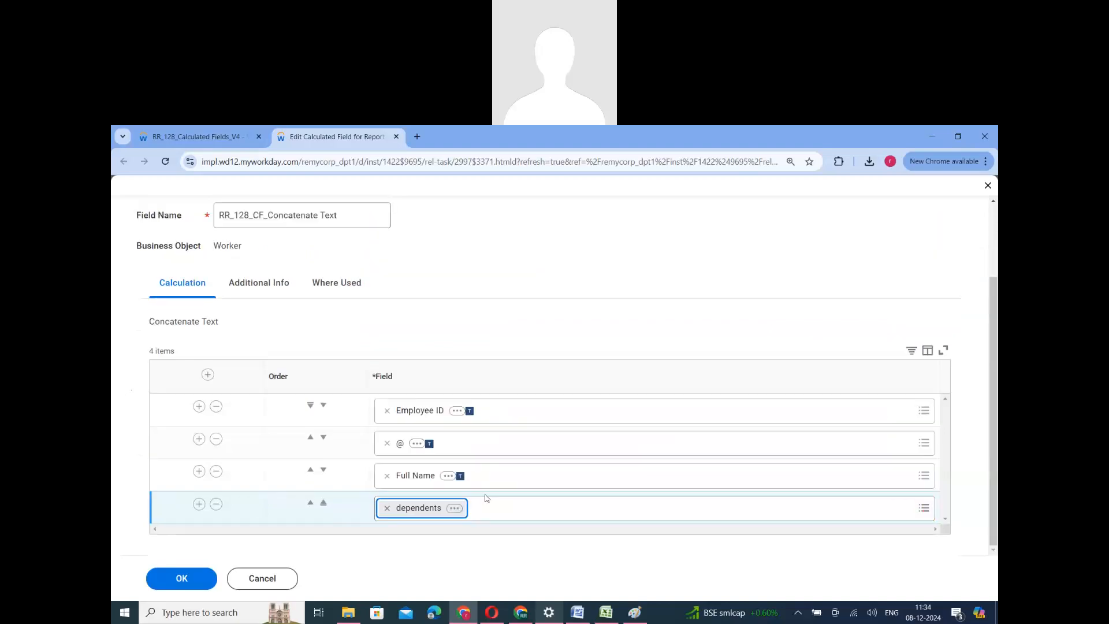
left_click(455, 509)
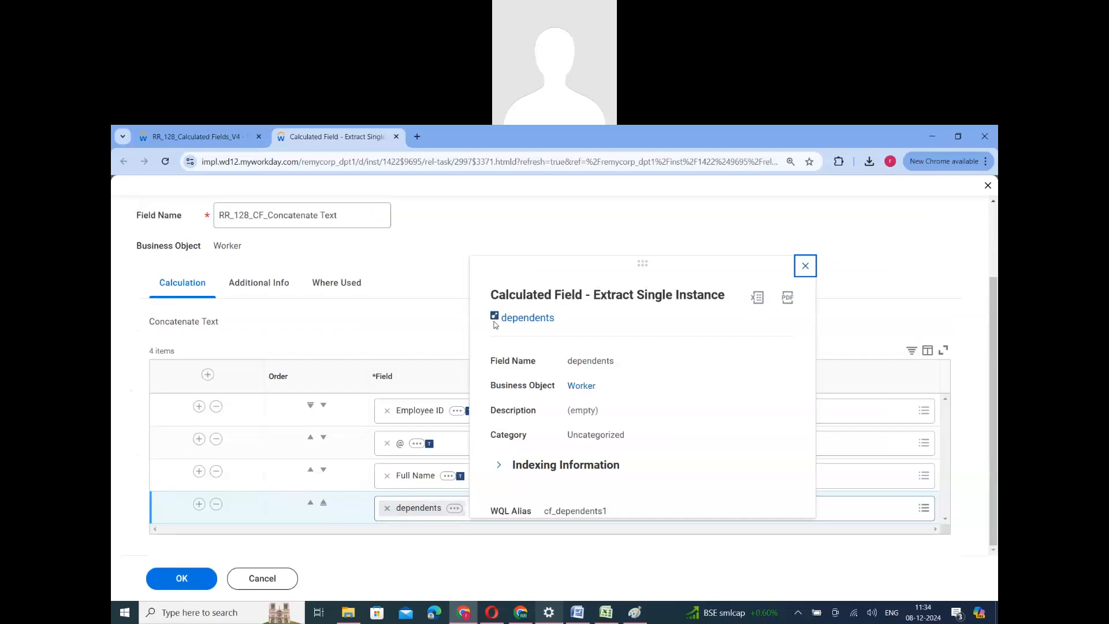
left_click(387, 508)
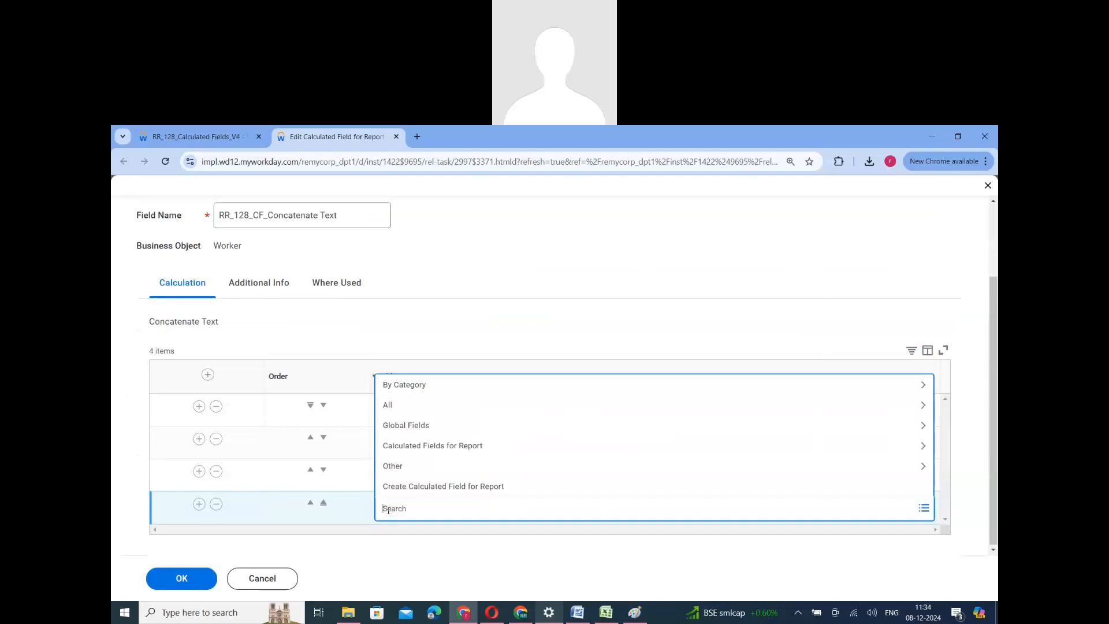
Try the Worker Document File (Review Documents) for Meal Waiver field in the fourth row and check its field details.
type("worker documents")
key("Return")
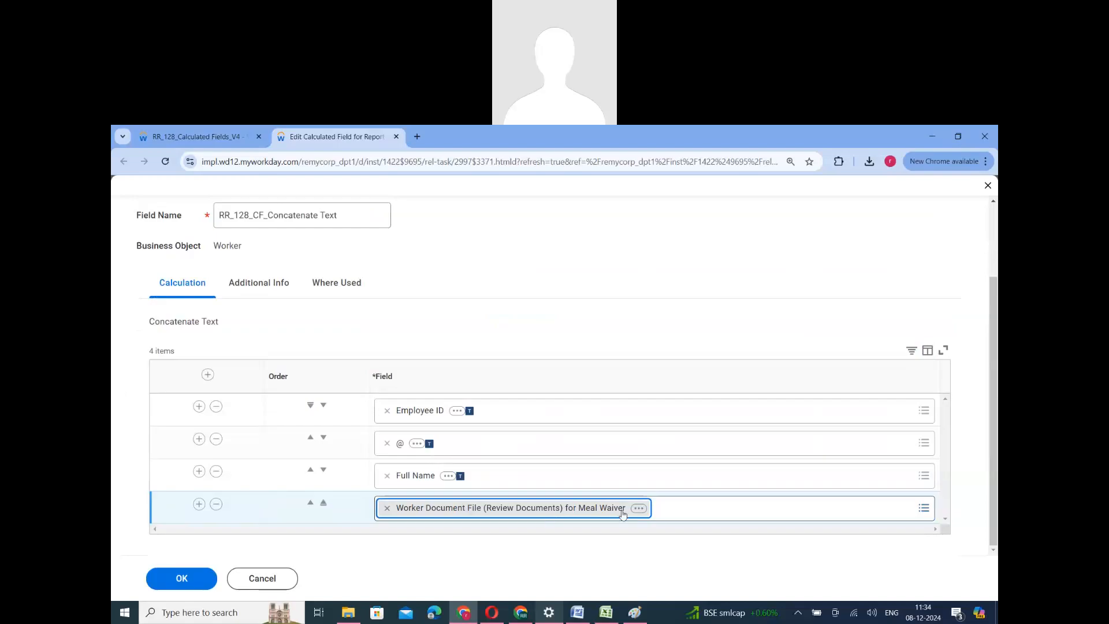
left_click(637, 509)
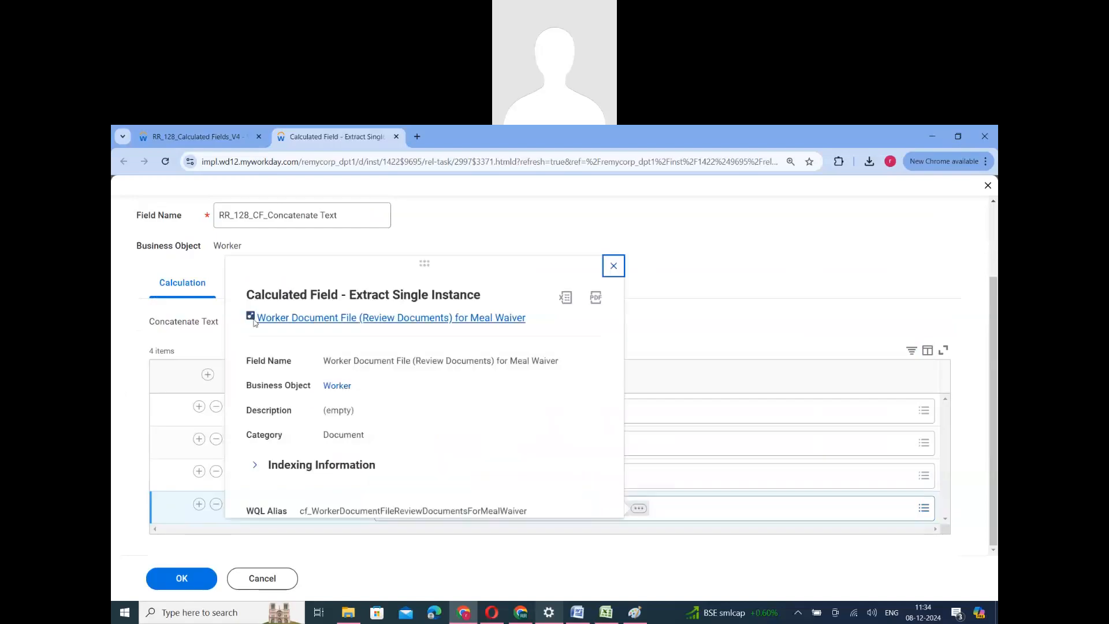
left_click(614, 266)
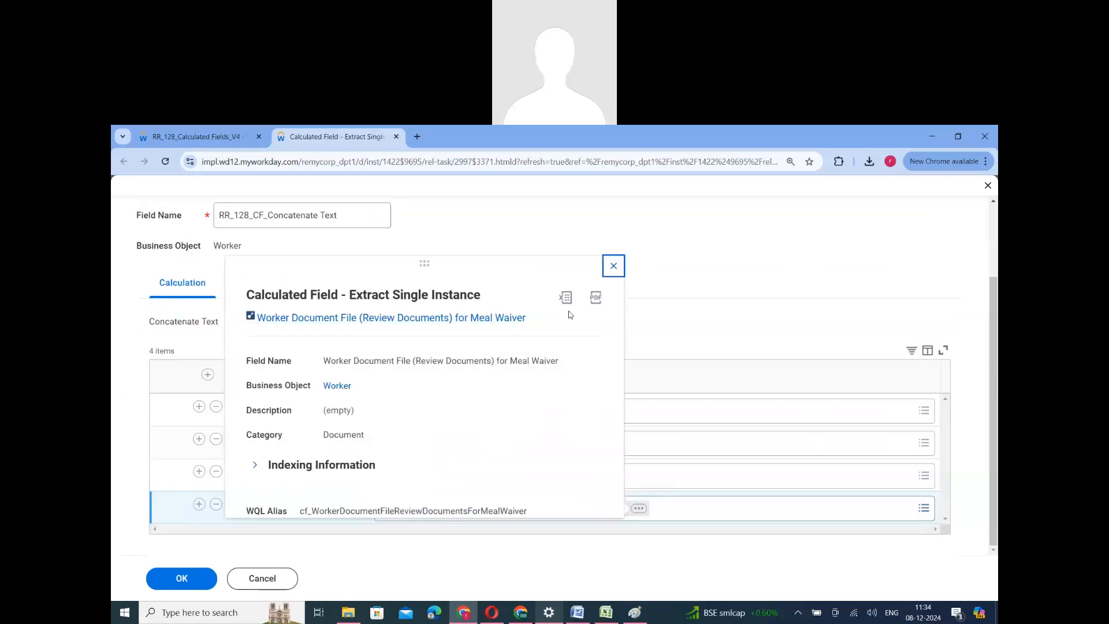
left_click(387, 508)
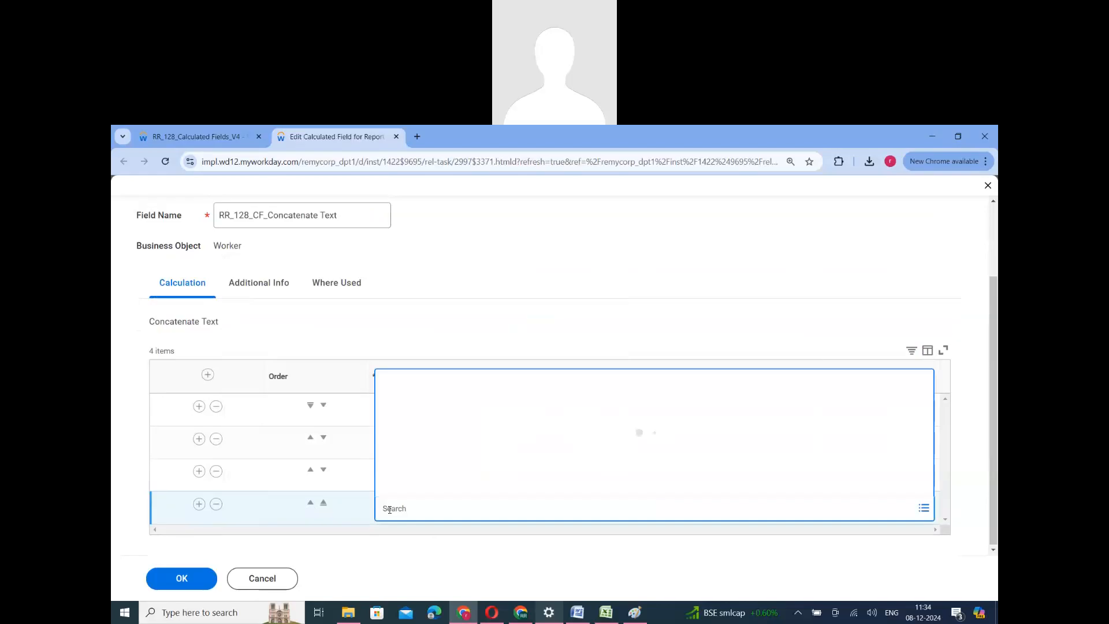
Search the fourth row's available fields for "Hire date" and look through the matching field types.
type("H")
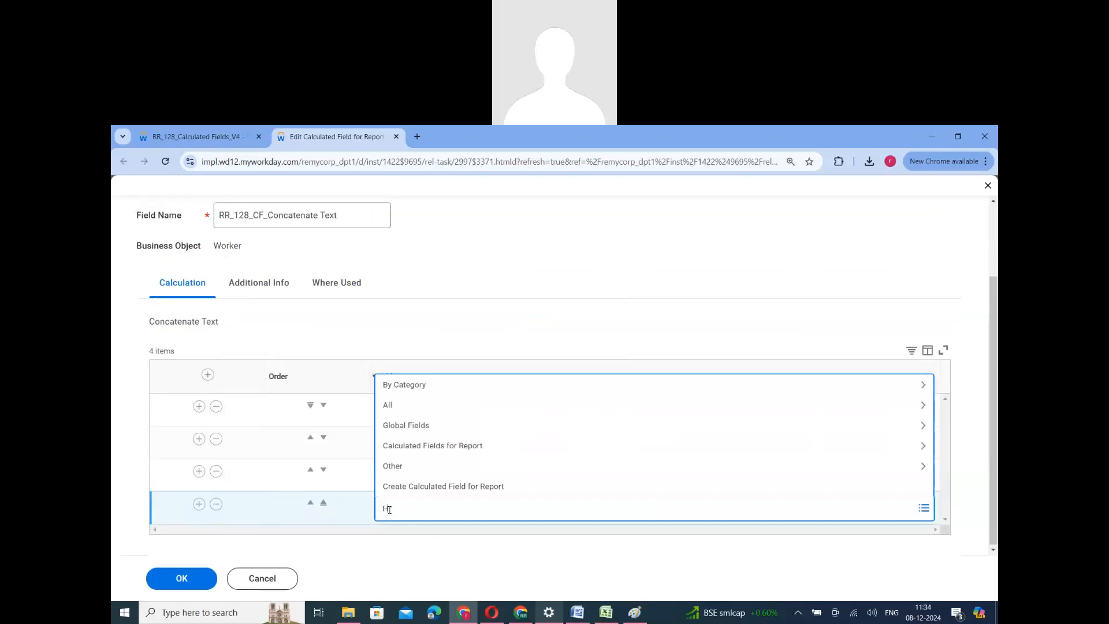
type("ire date")
key("Return")
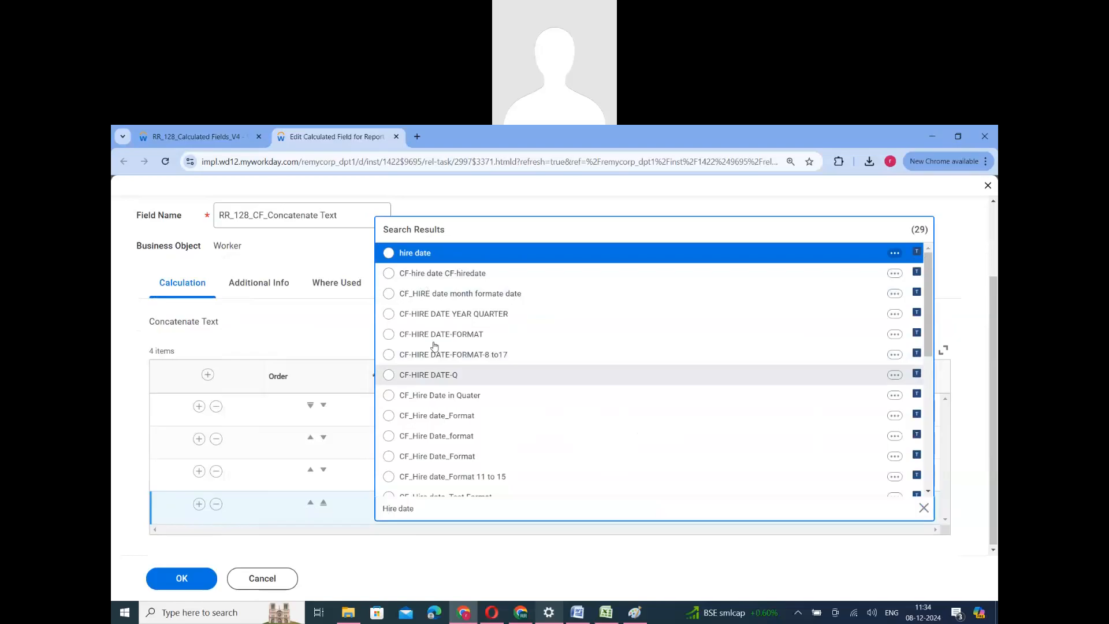
scroll(435, 345, "down", 5)
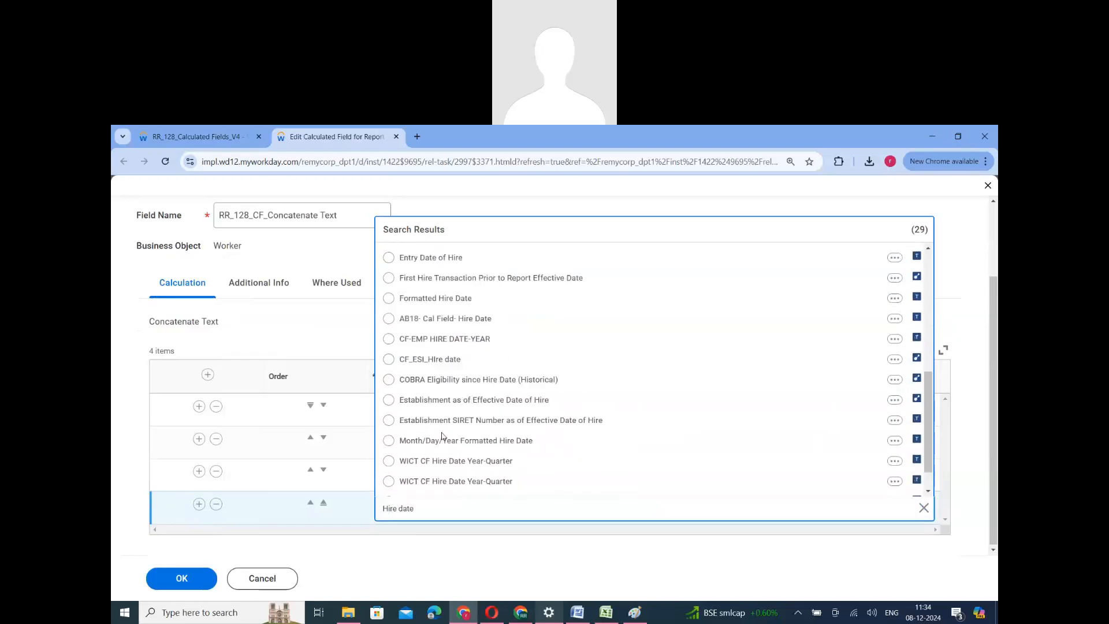
scroll(444, 436, "up", 5)
left_click(397, 512)
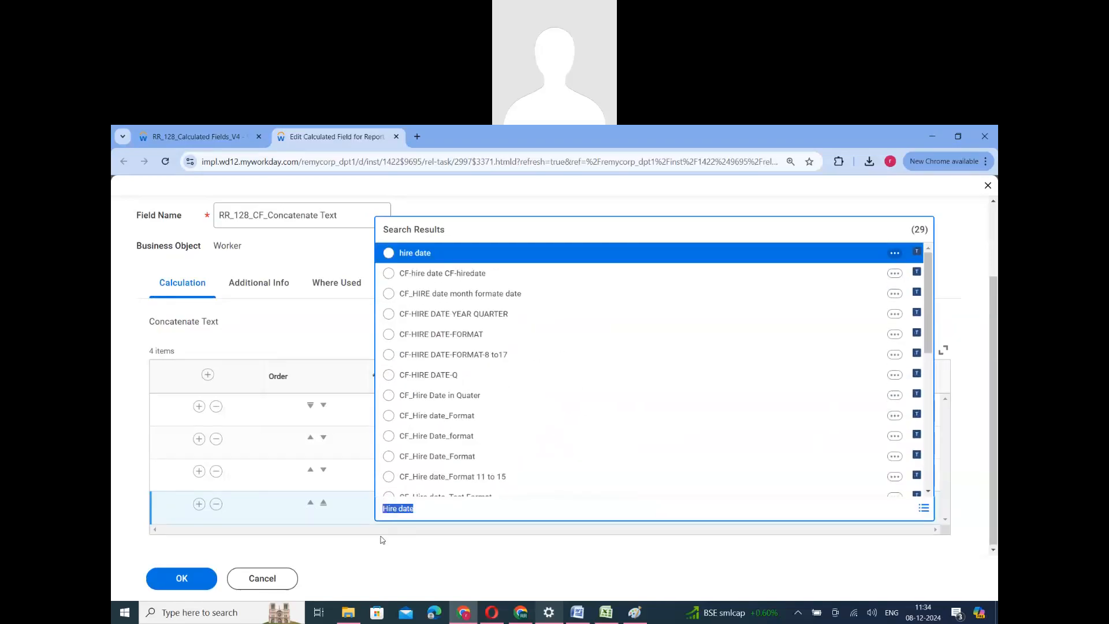
Delete the fourth row from the Concatenate Text calculation and save the calculated field.
left_click(218, 510)
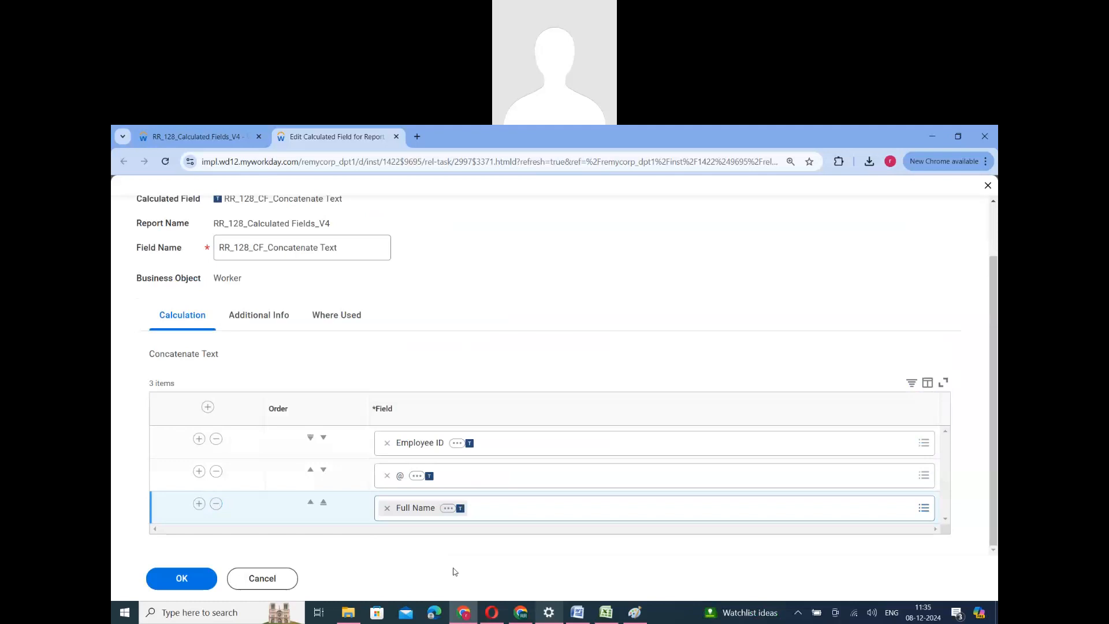
left_click(170, 582)
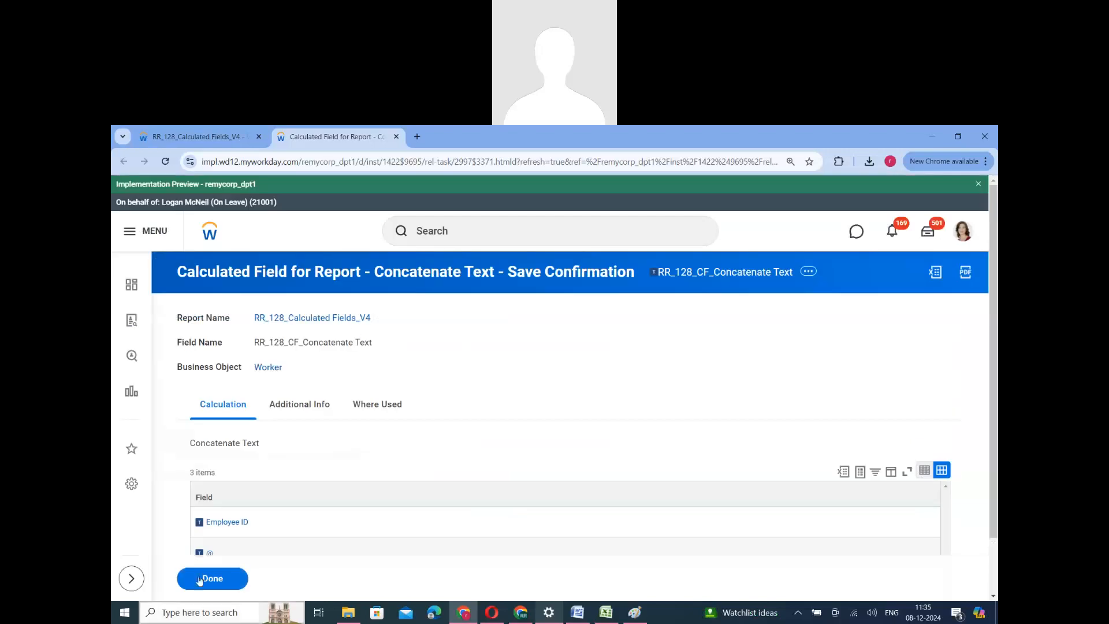
left_click(200, 579)
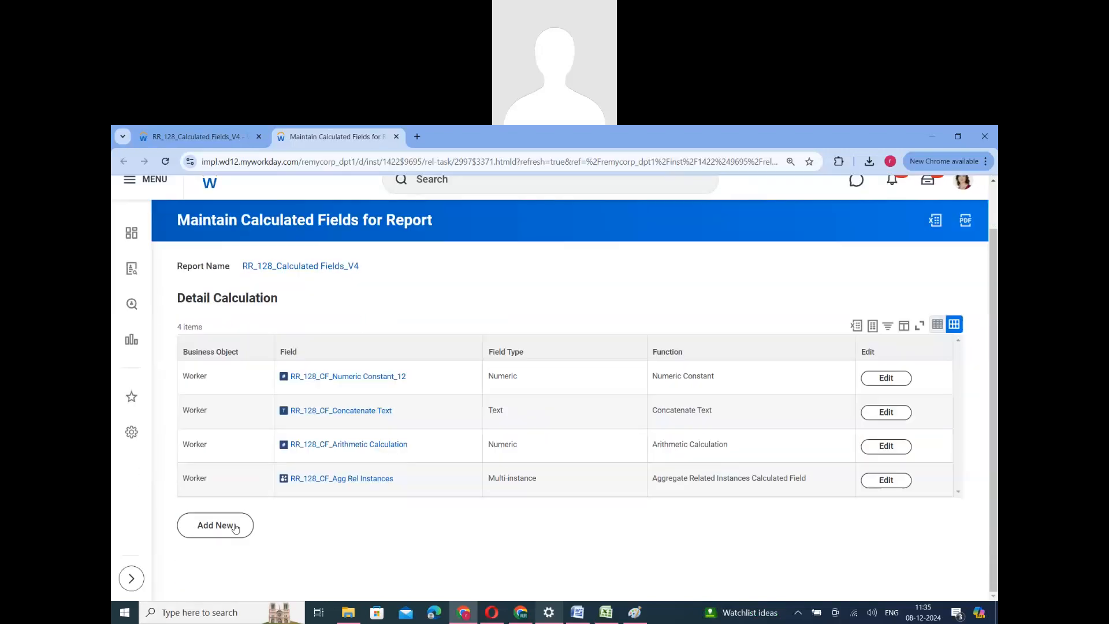
Start a new calculated field for the report on the Worker business object with the Convert Currency function.
left_click(235, 527)
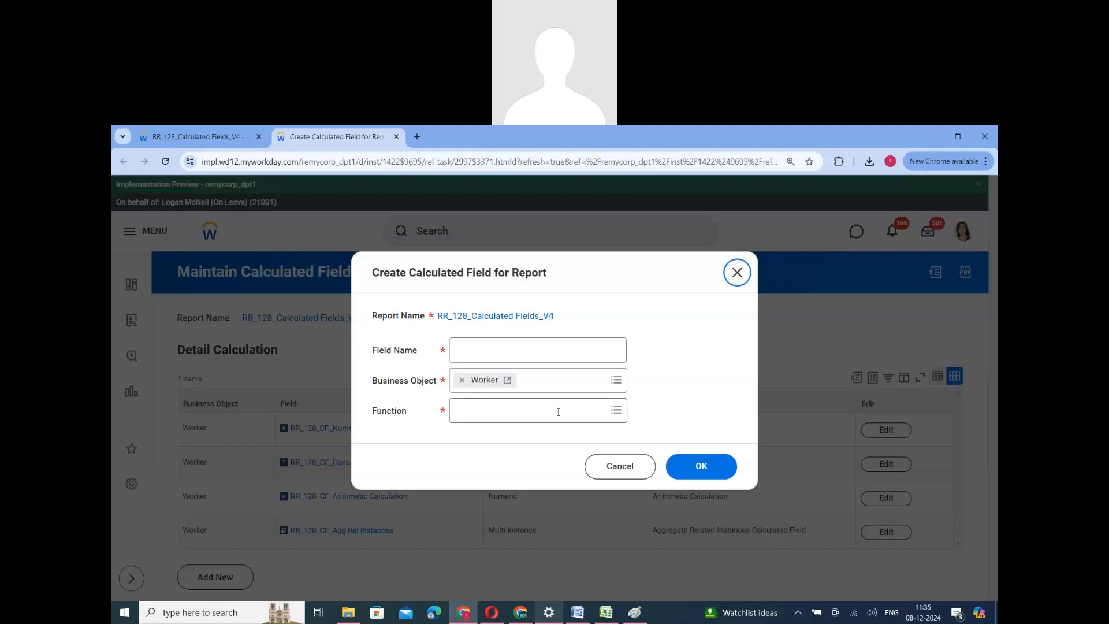
left_click(557, 412)
scroll(538, 501, "down", 3)
scroll(515, 527, "up", 3)
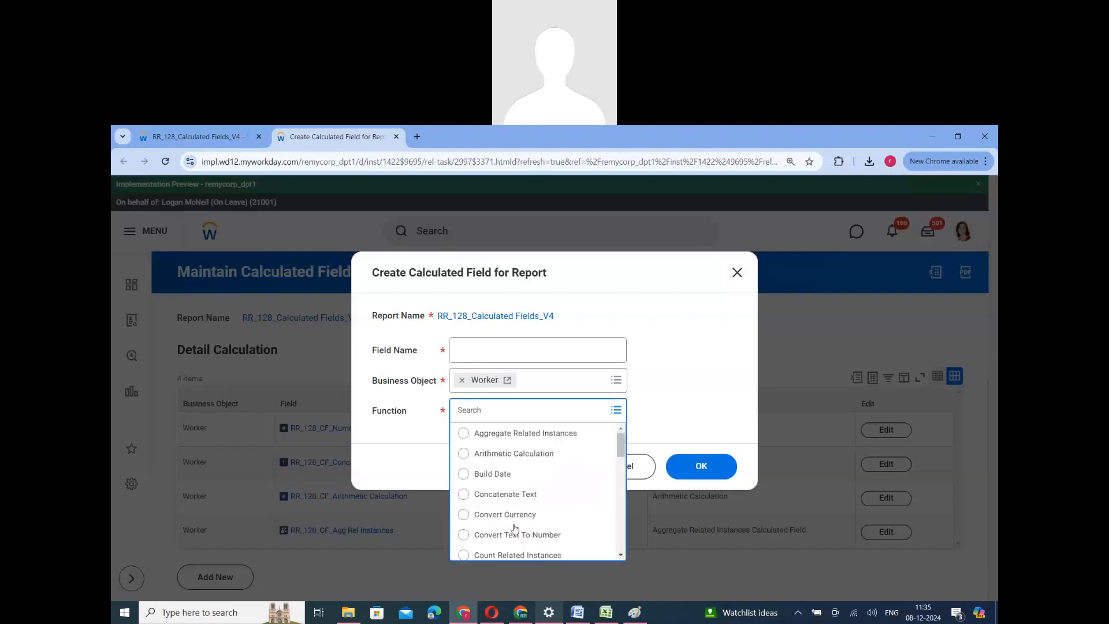
left_click(514, 515)
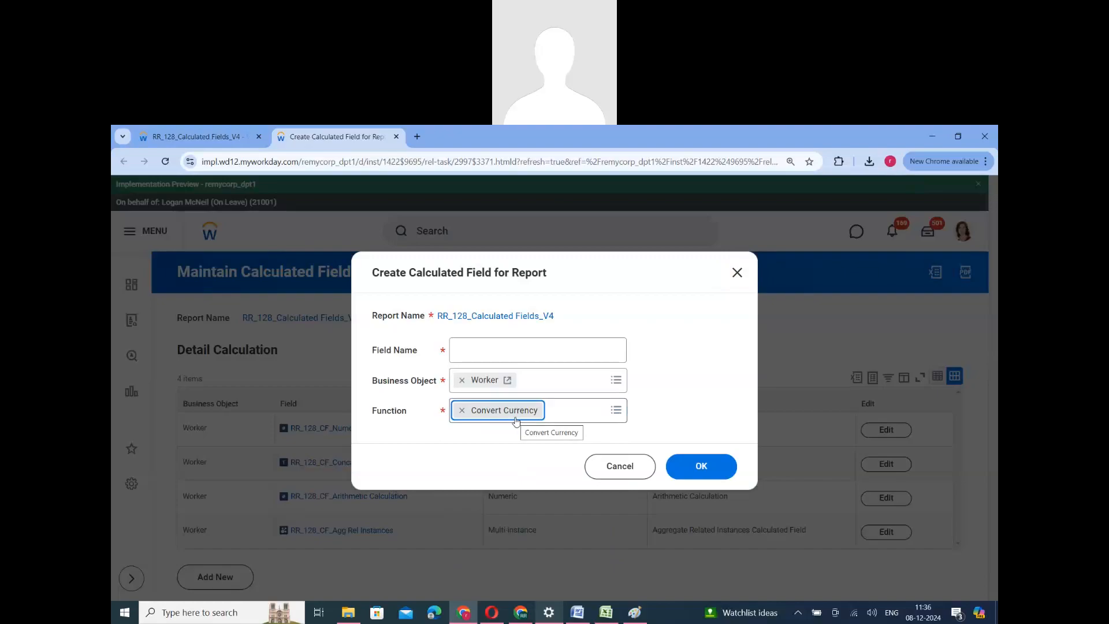
Return to the RR_128_Calculated Fields_V4 report output and open the custom report's definition for editing.
left_click(196, 137)
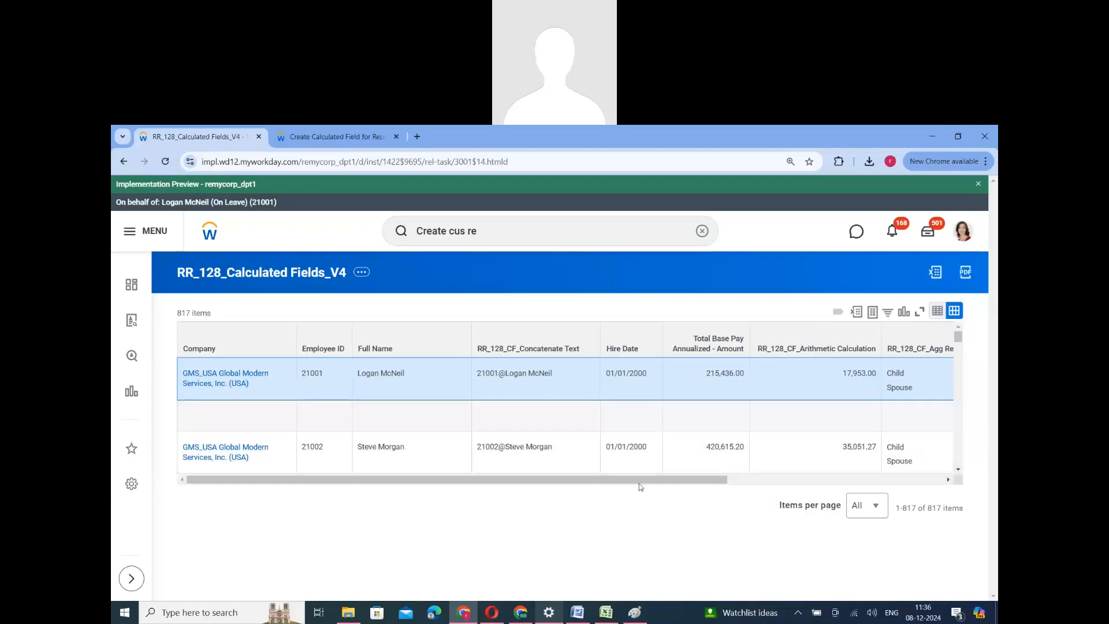
scroll(577, 427, "right", 3)
scroll(567, 379, "left", 1)
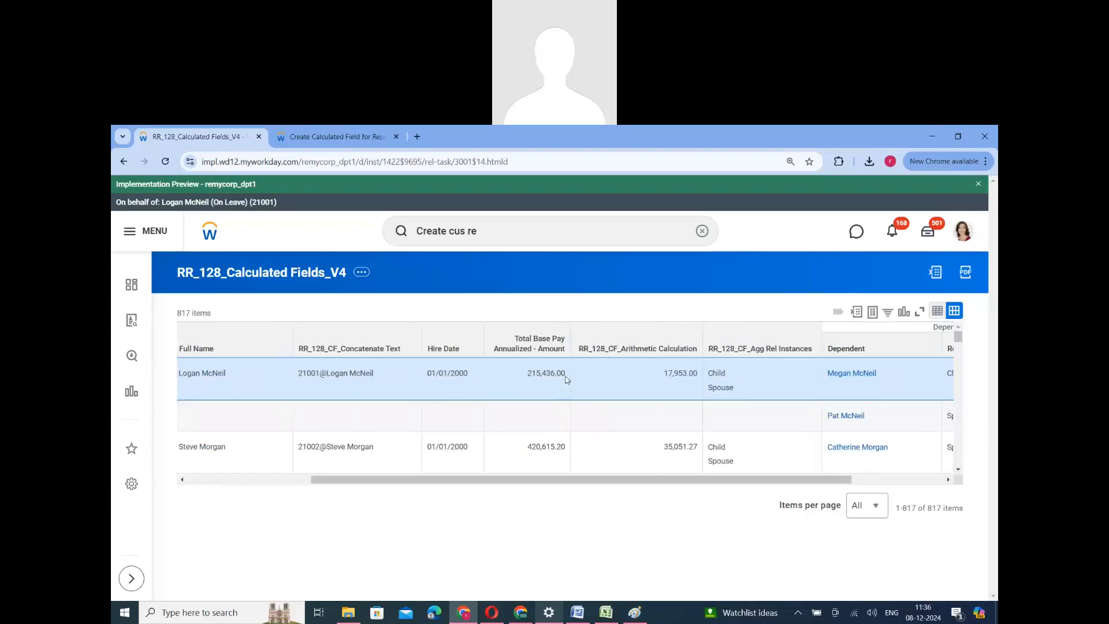
left_click(362, 274)
mouse_move(416, 322)
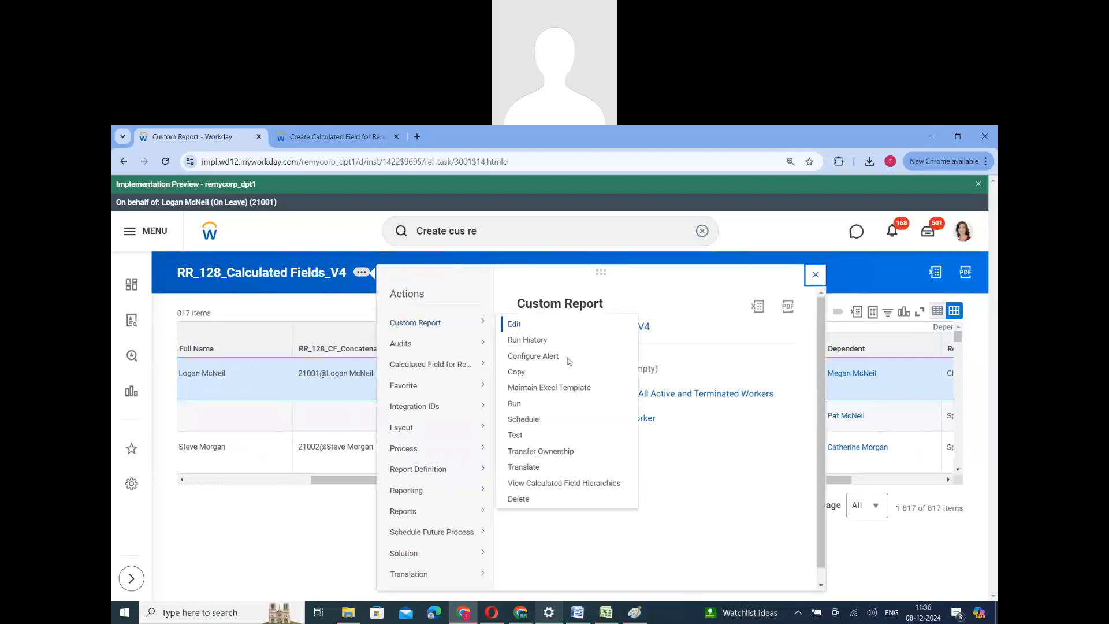
left_click(543, 326)
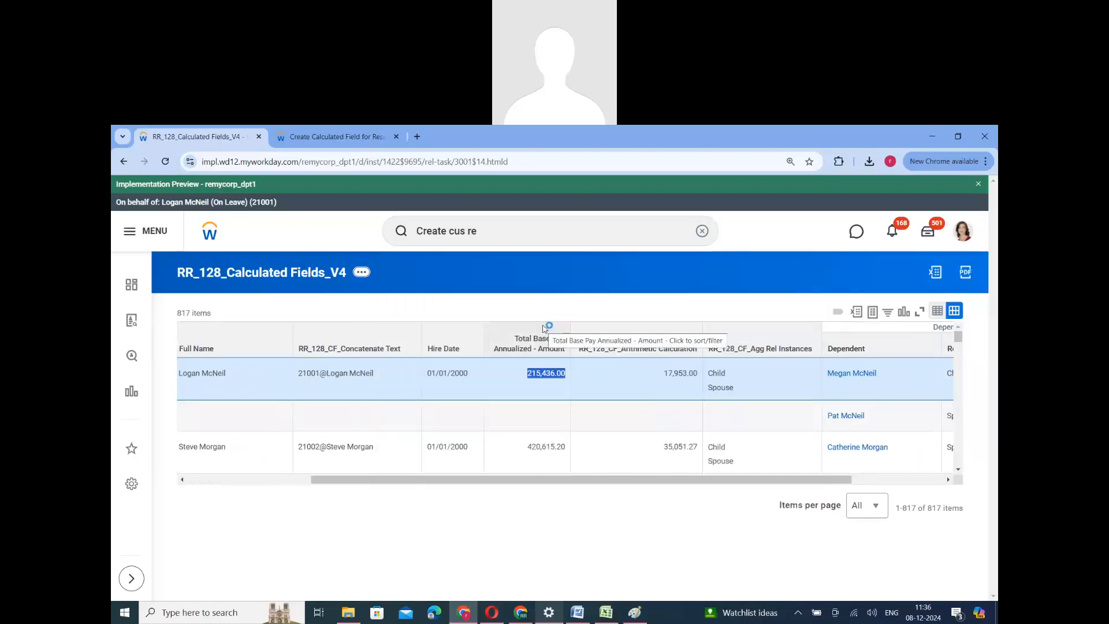
Add the Show Currency Symbol and Show Currency Code Column options to the Total Base Pay Annualized - Amount column and rerun the report.
scroll(487, 478, "down", 6)
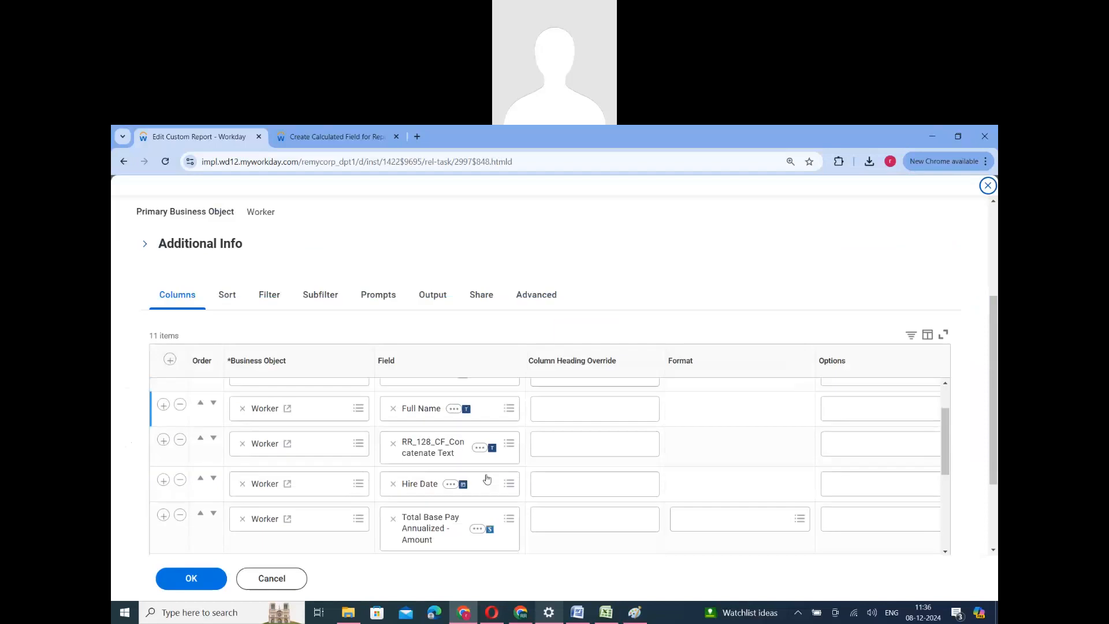
scroll(407, 480, "down", 2)
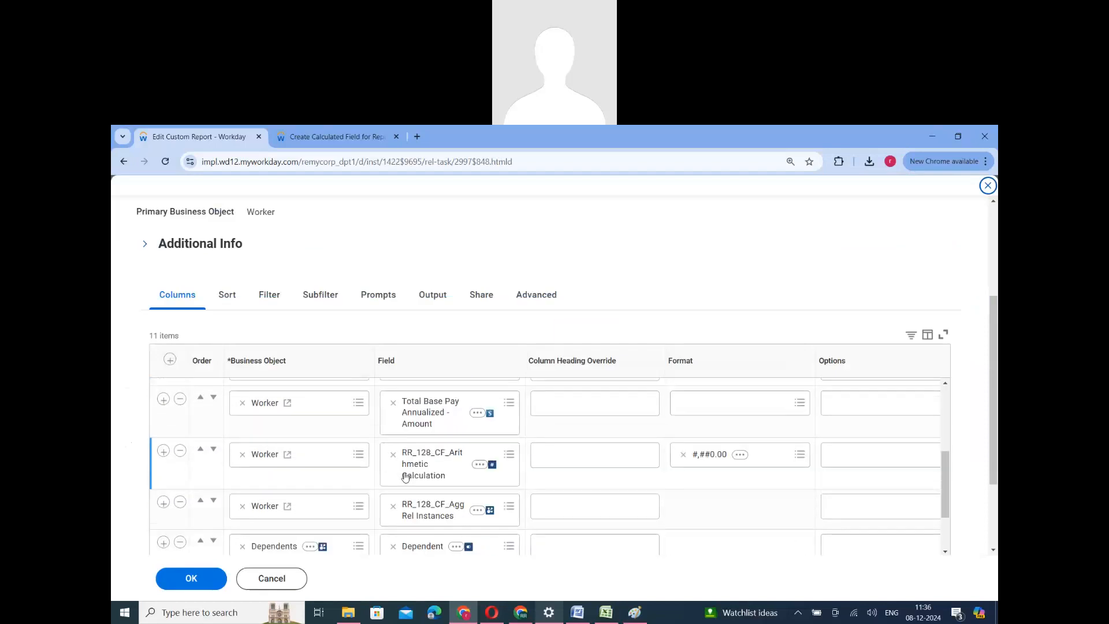
scroll(406, 477, "up", 1)
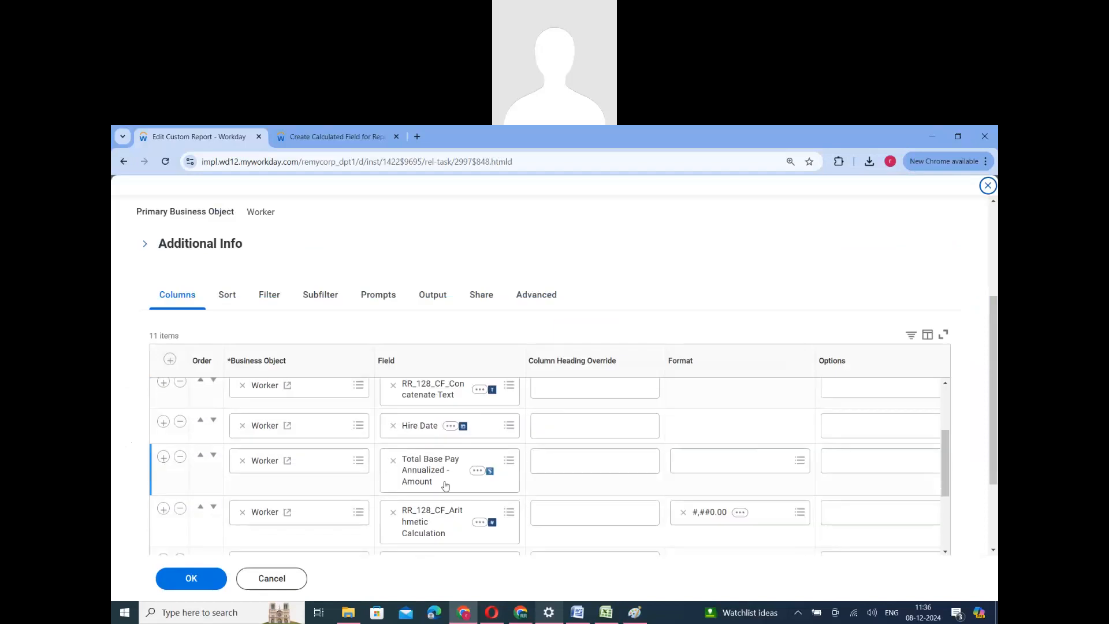
left_click(746, 458)
left_click(870, 460)
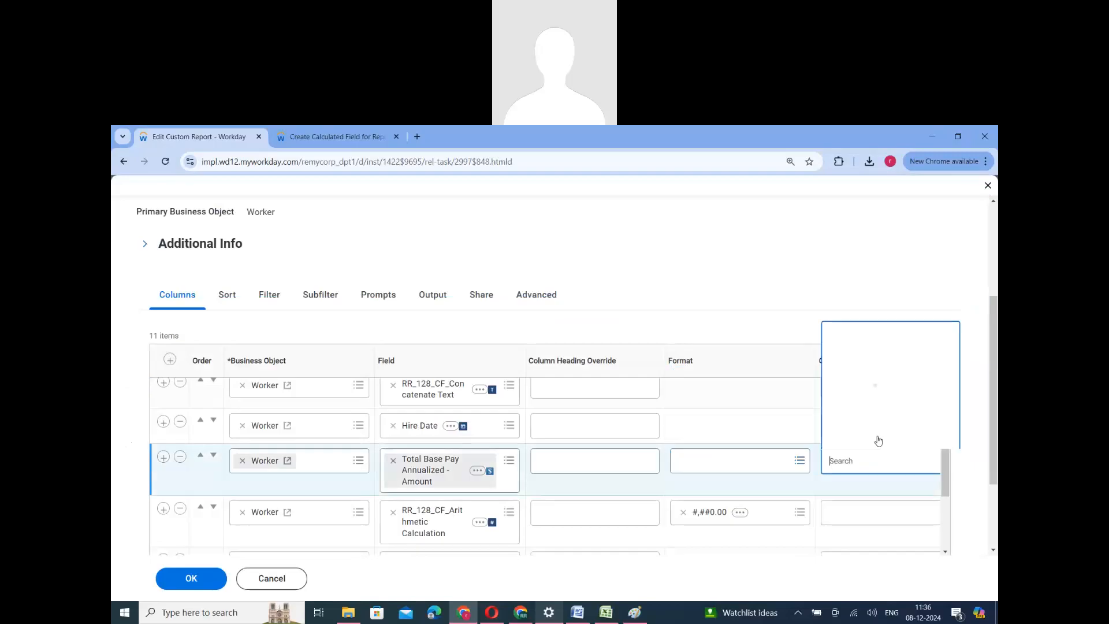
left_click(849, 424)
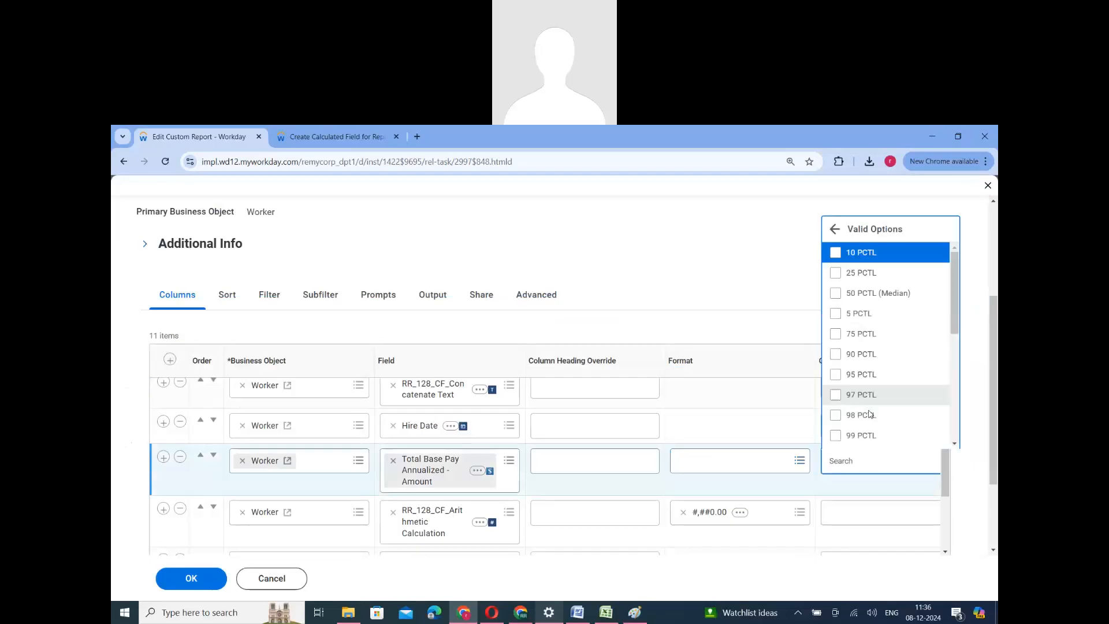
scroll(869, 414, "down", 5)
left_click(873, 357)
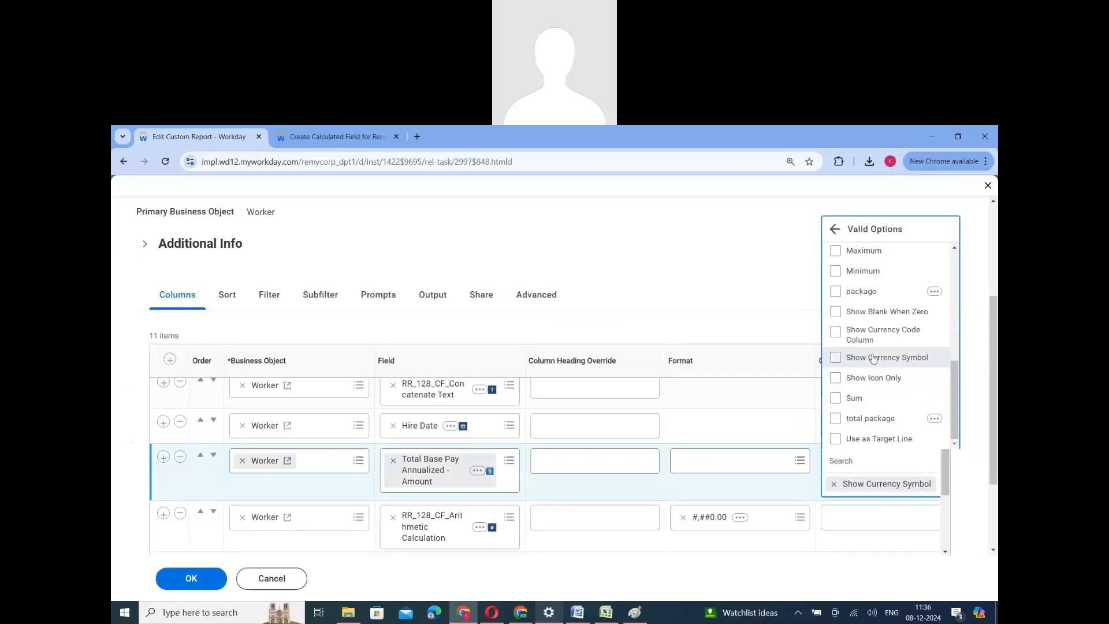
left_click(865, 335)
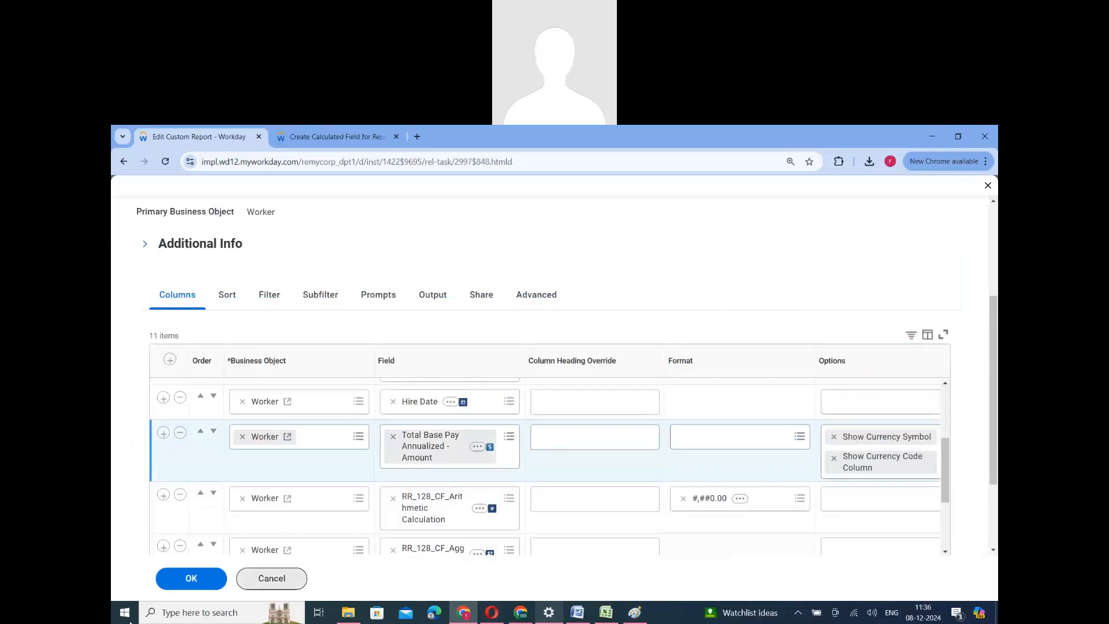
left_click(191, 579)
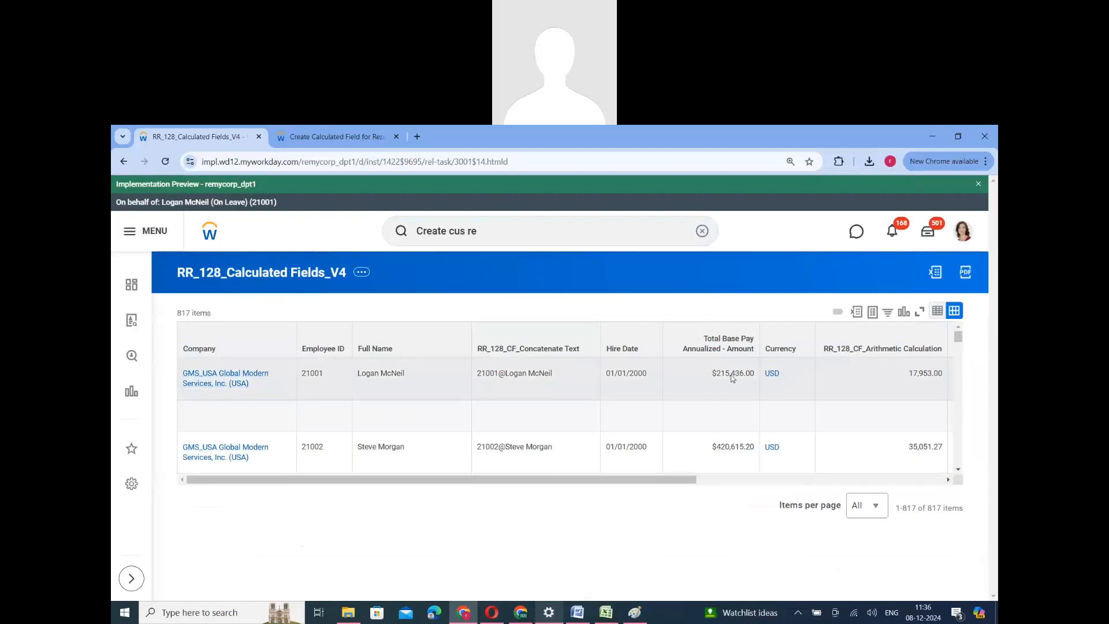
Filter the report output's Company column to Global Modern Services, PLC (U.K.).
double_click(750, 376)
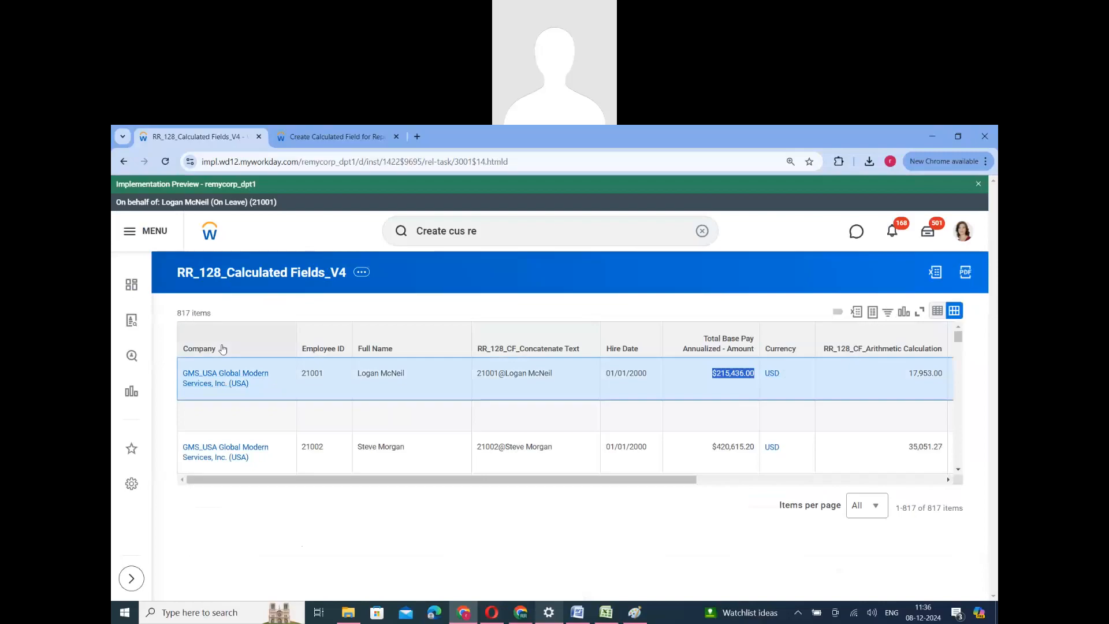
left_click(199, 348)
left_click(230, 506)
type("u")
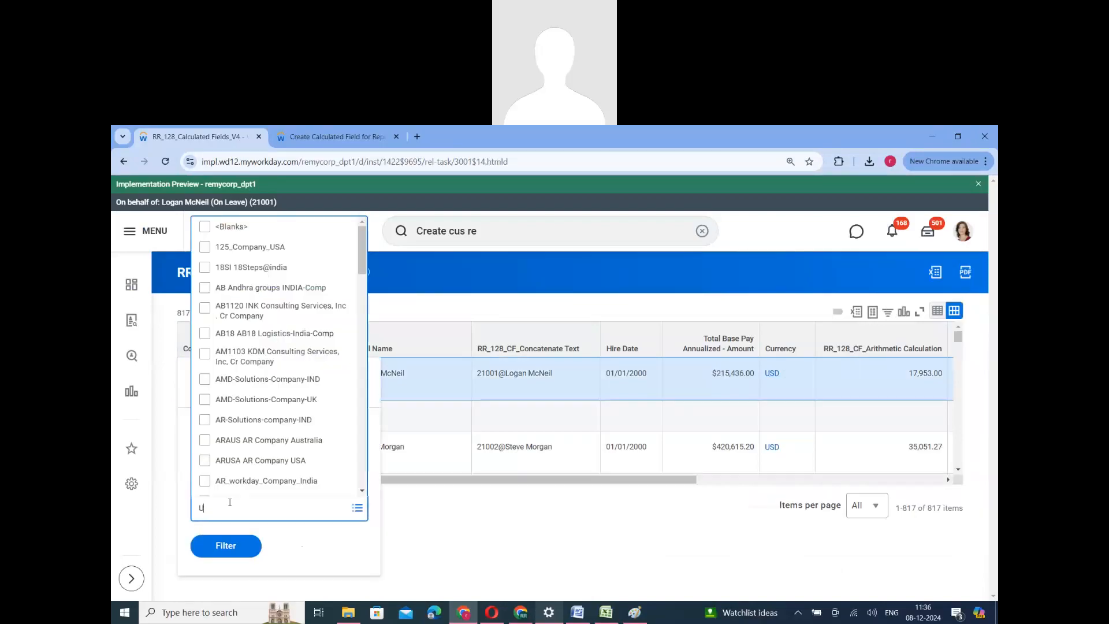
type(".K")
key("Return")
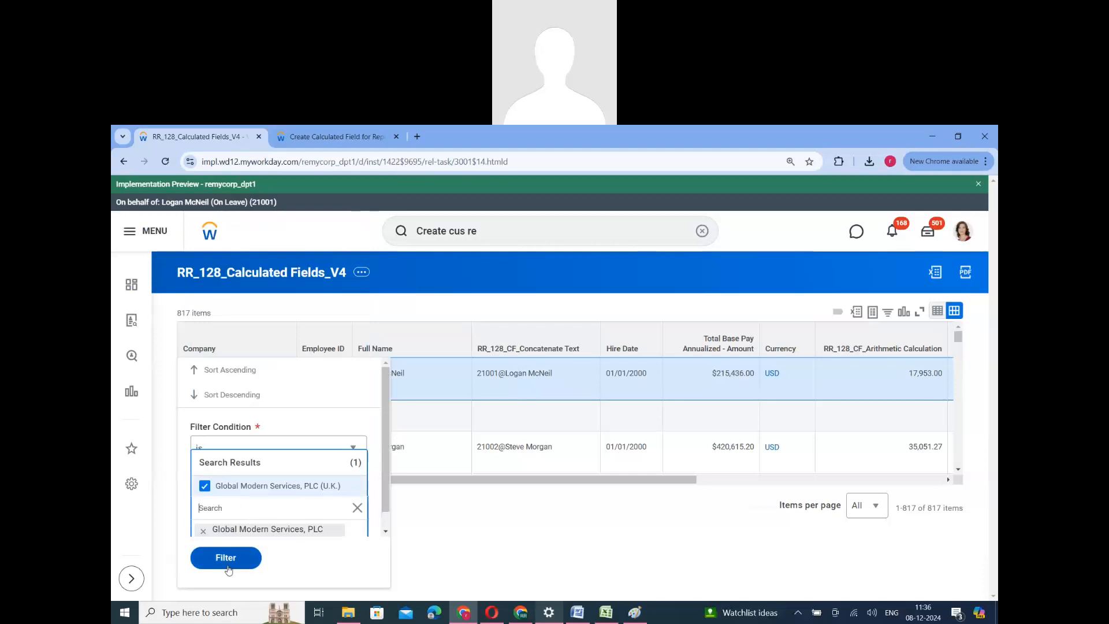
left_click(229, 555)
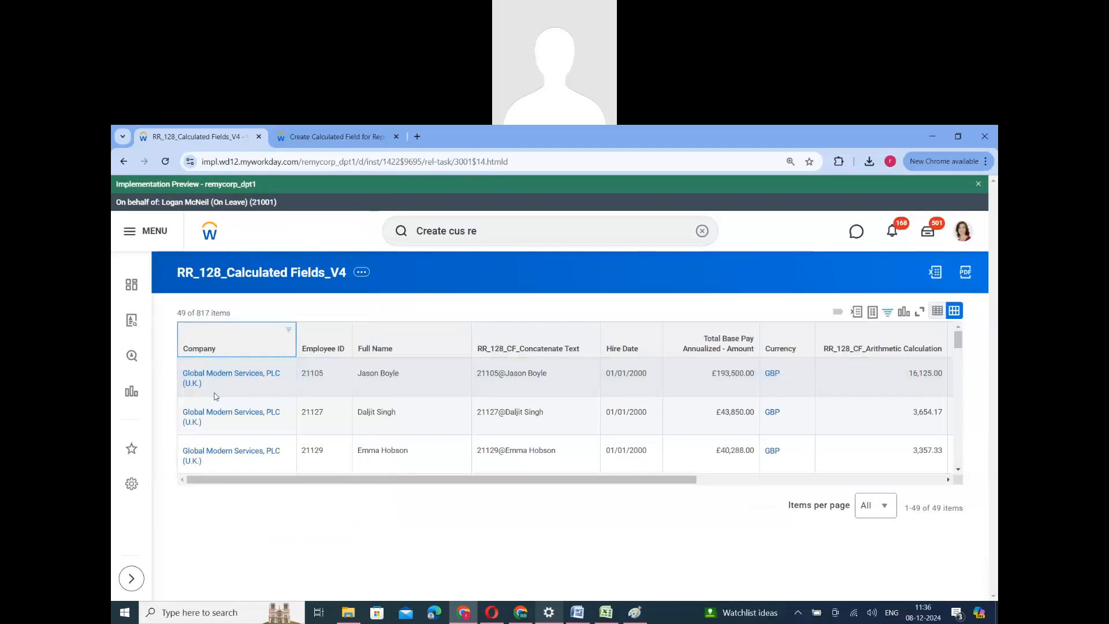
Remove the Company filter from the report output and highlight the first row's annualized base pay amount.
left_click(729, 378)
double_click(729, 378)
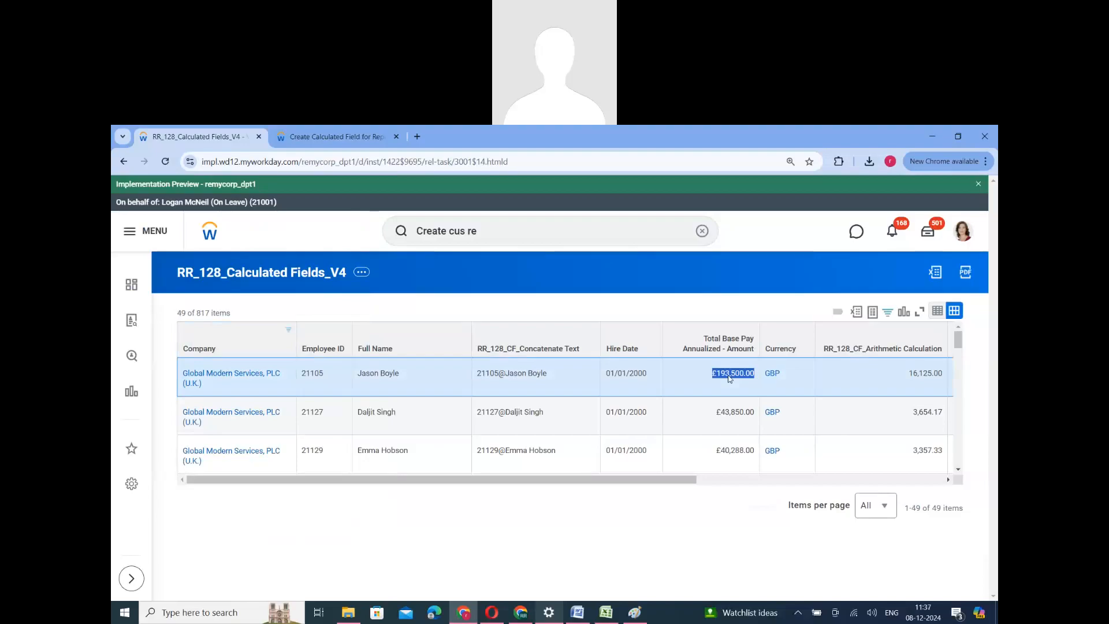
left_click(217, 347)
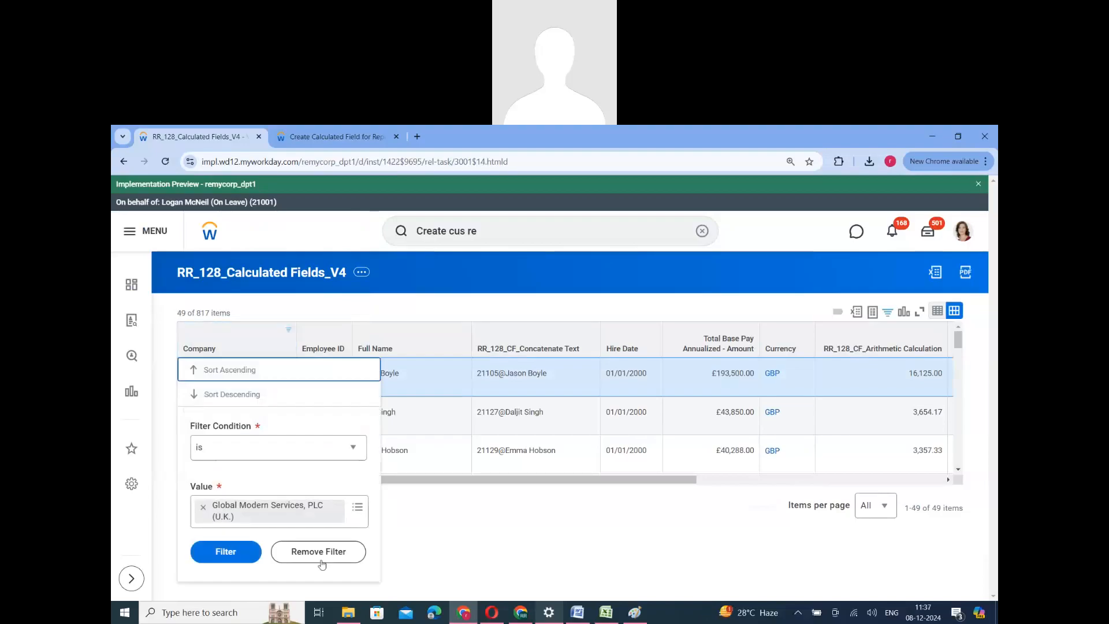
left_click(322, 561)
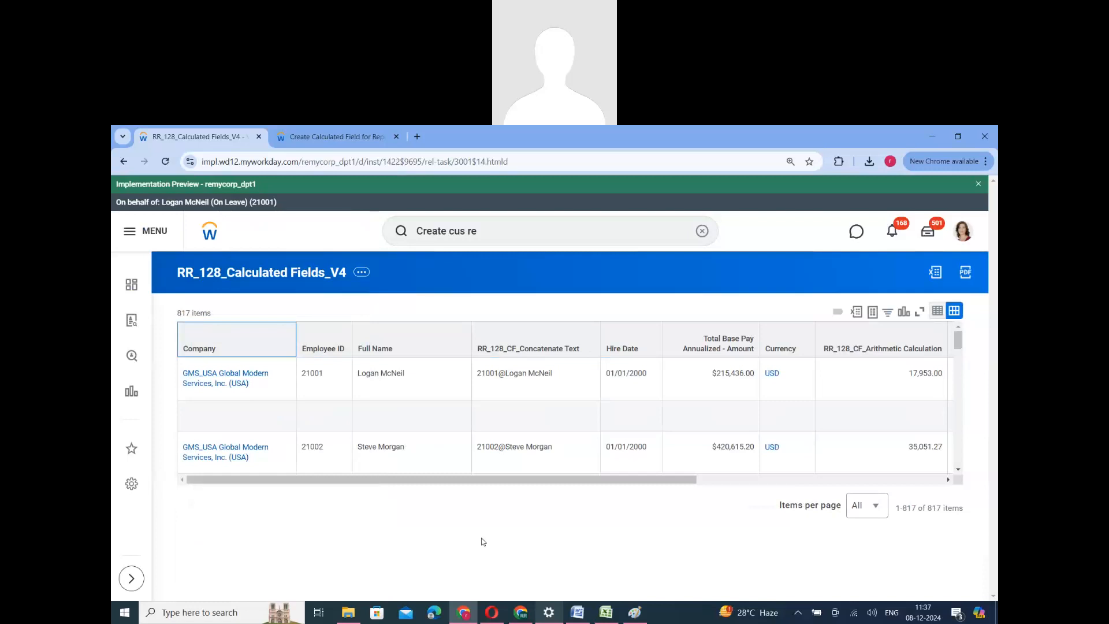
triple_click(722, 379)
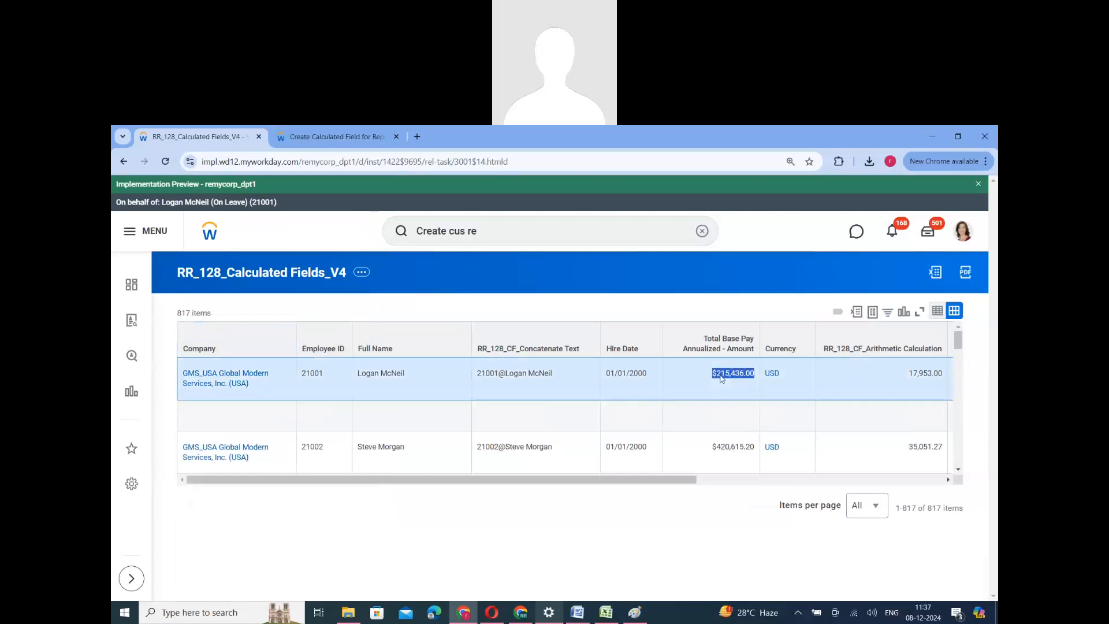
Open Google in a new browser tab and search for "oanda currency".
left_click(418, 137)
type("ww")
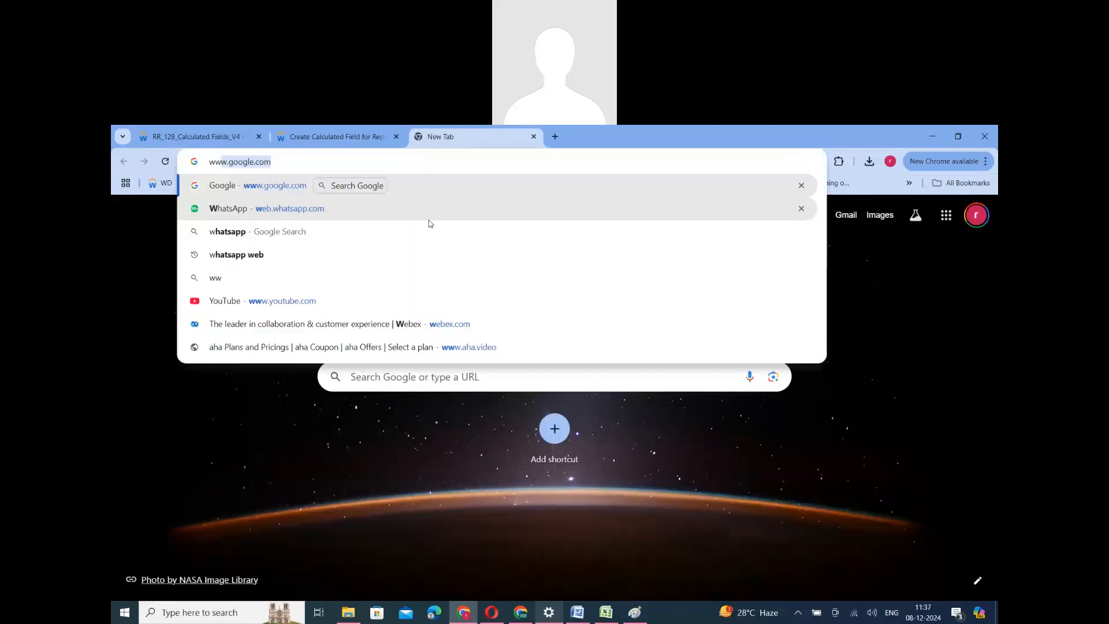
key("Return")
type("on")
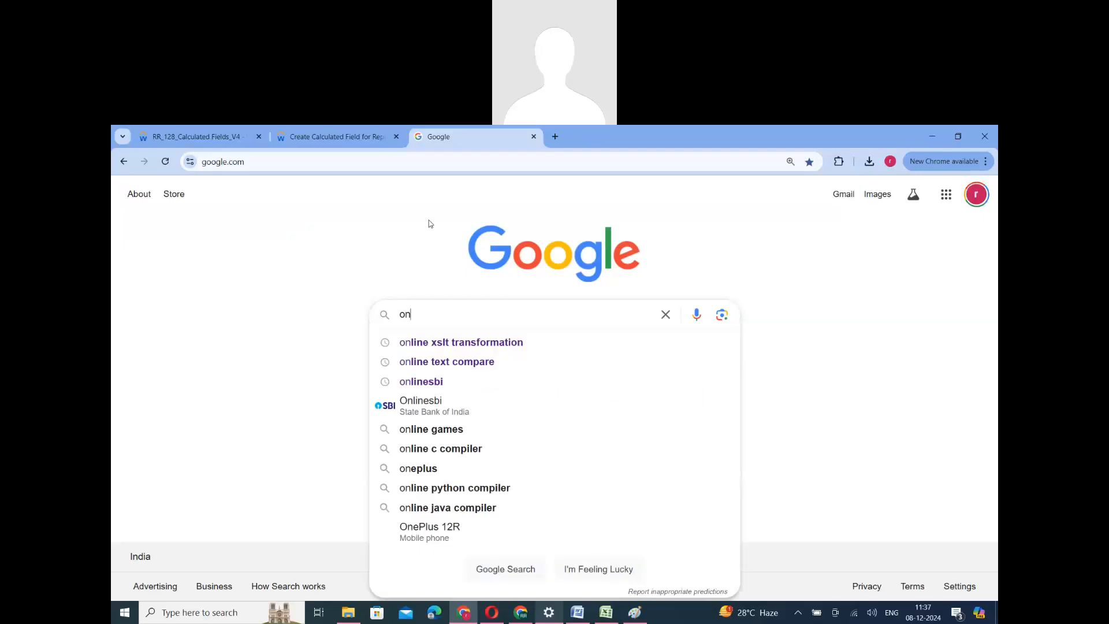
type("ad")
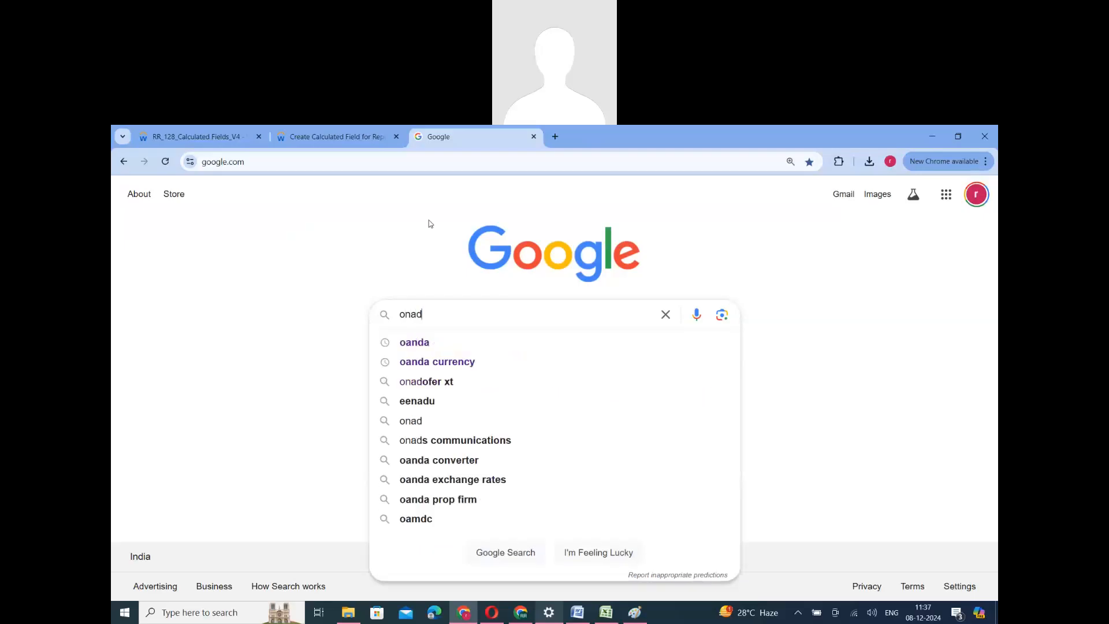
type("a")
left_click(462, 361)
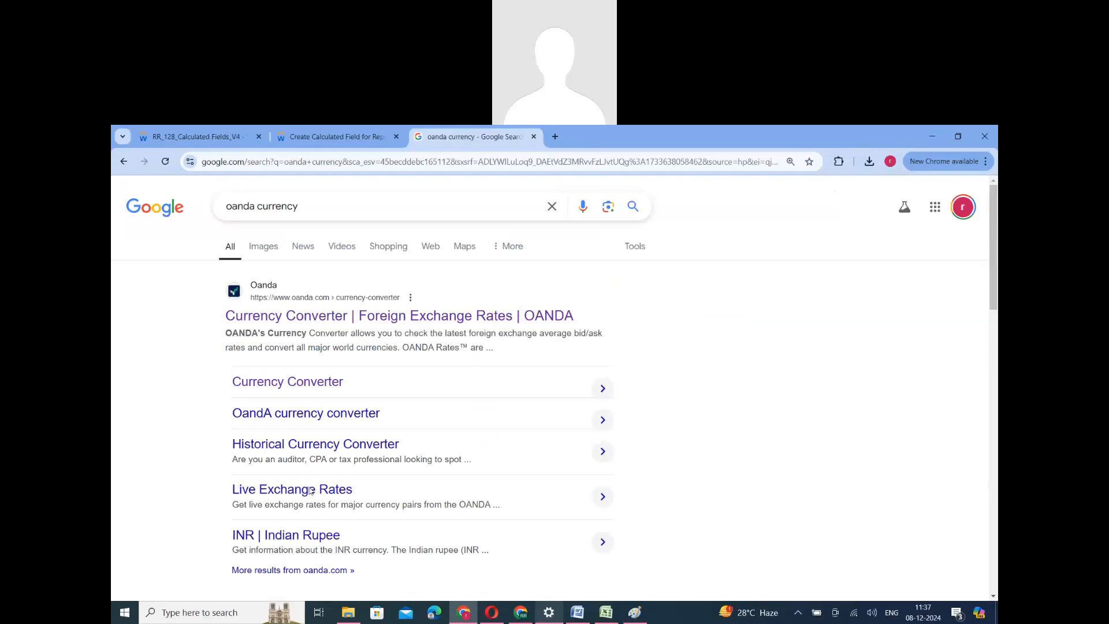
Look through the search results and open OANDA's Currency Converter page.
scroll(310, 490, "down", 5)
scroll(289, 467, "up", 5)
scroll(256, 442, "down", 3)
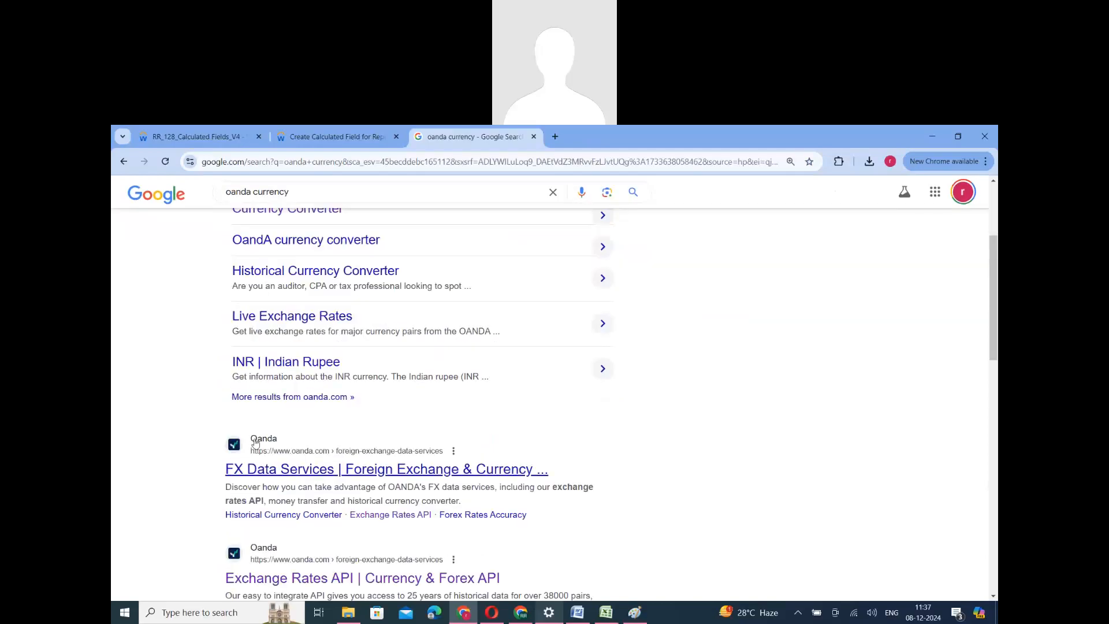
scroll(264, 441, "up", 3)
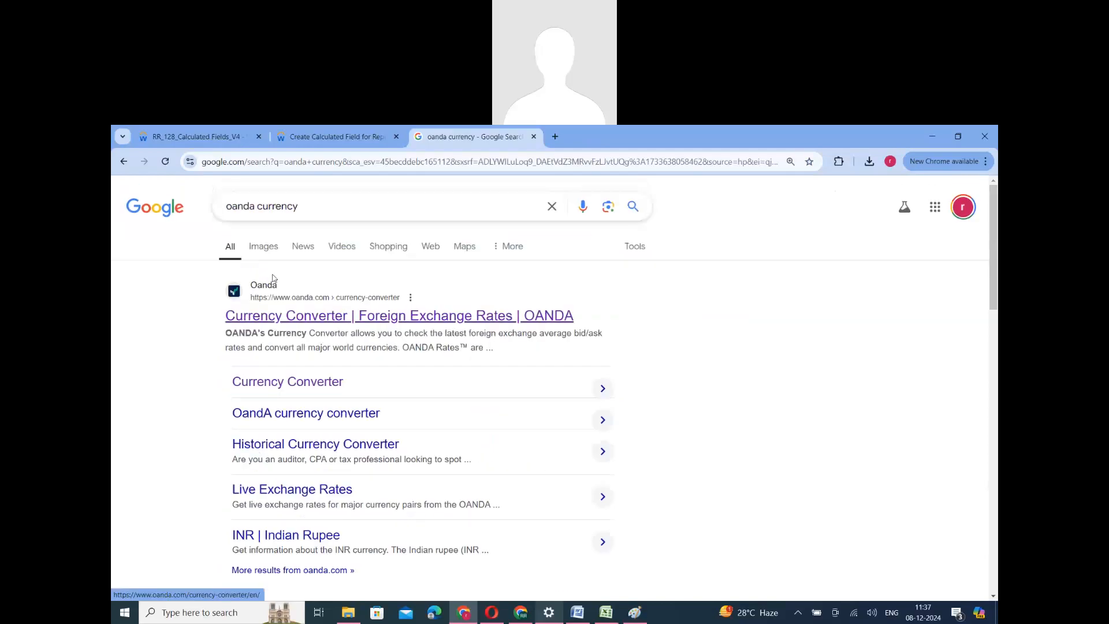
left_click(511, 323)
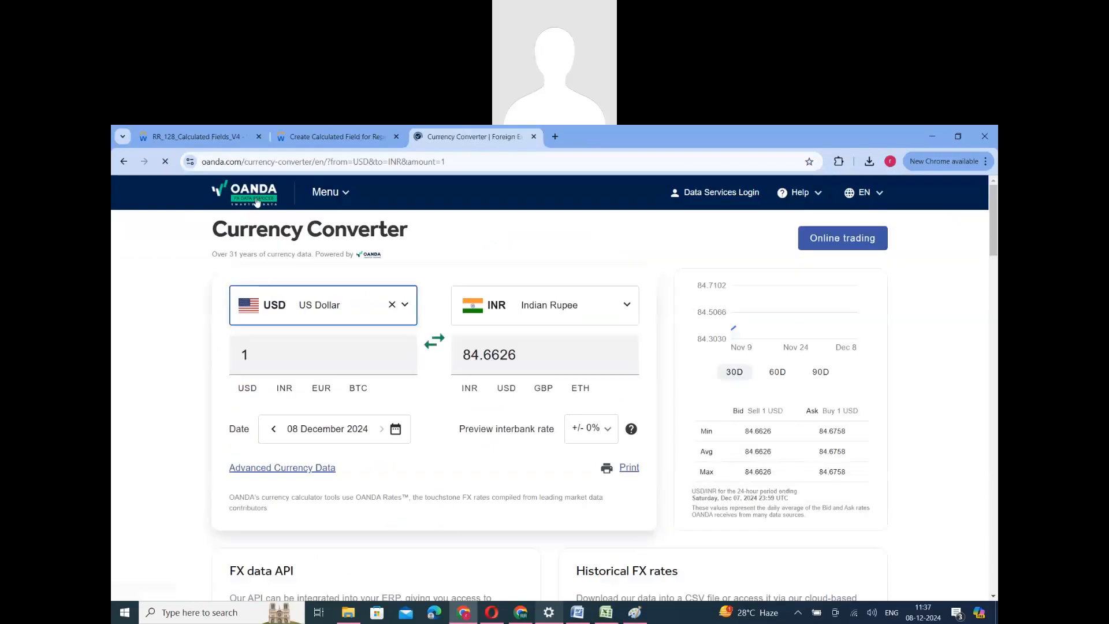
left_click(257, 201)
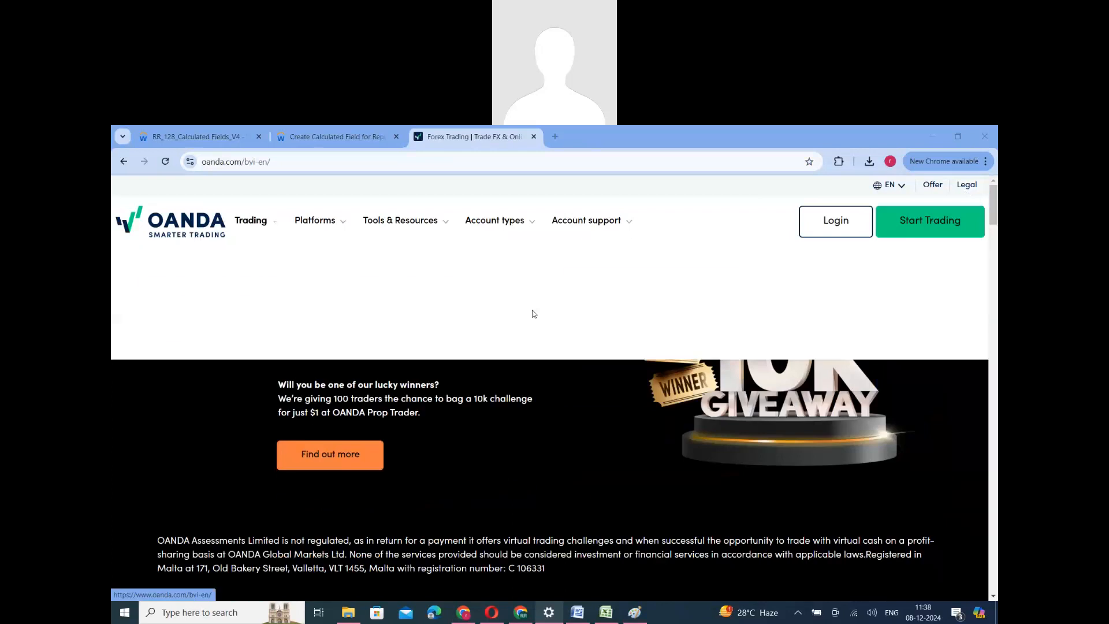
scroll(452, 355, "down", 8)
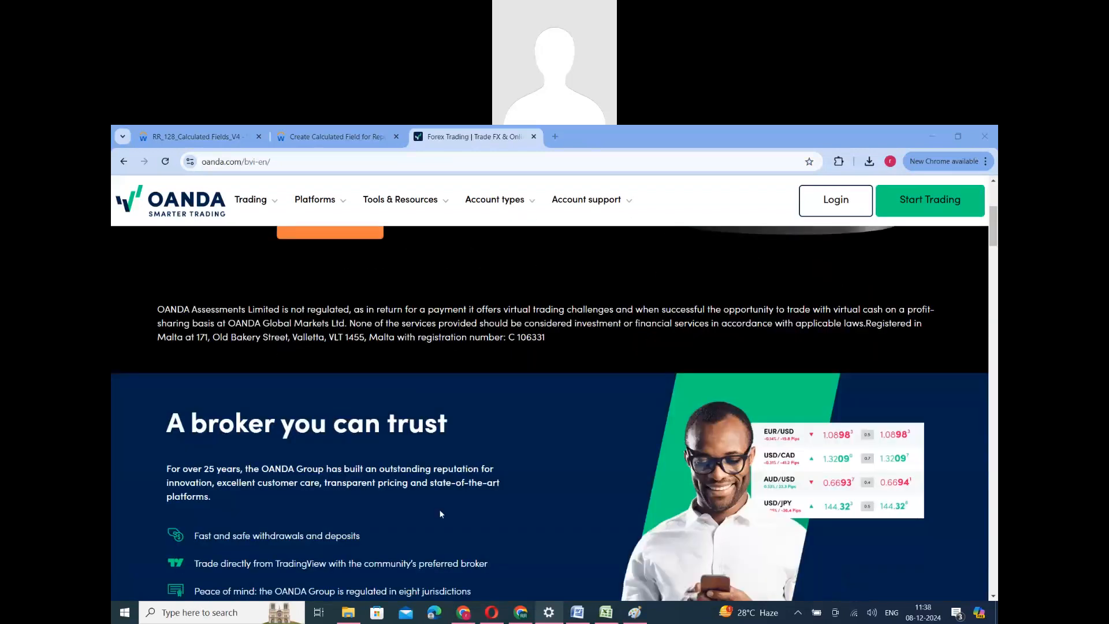
scroll(443, 466, "down", 12)
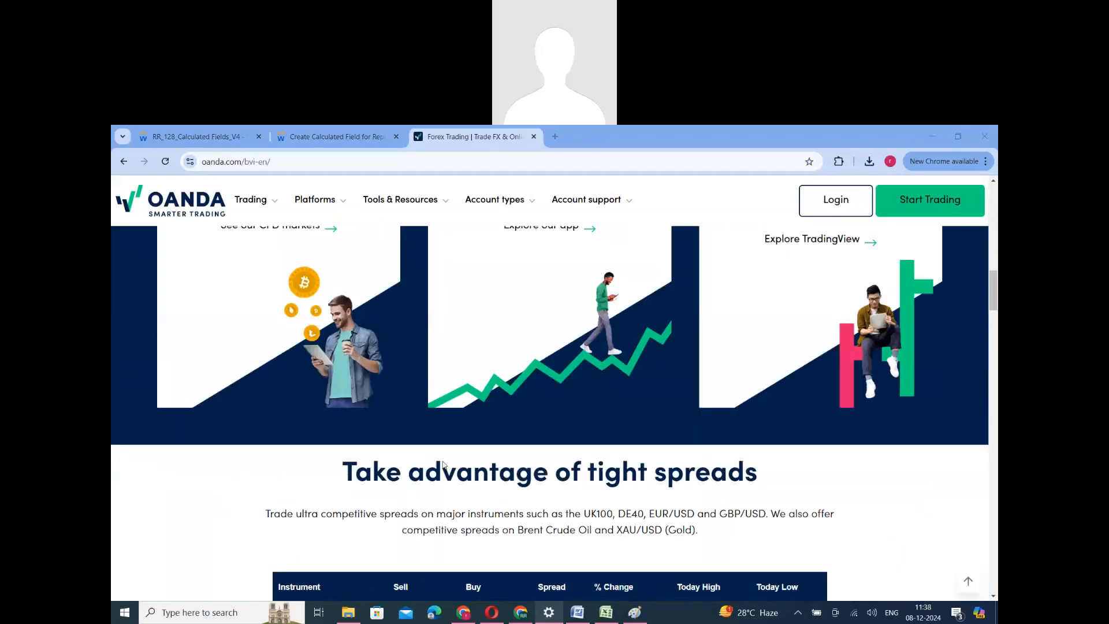
scroll(444, 463, "up", 6)
scroll(445, 463, "up", 8)
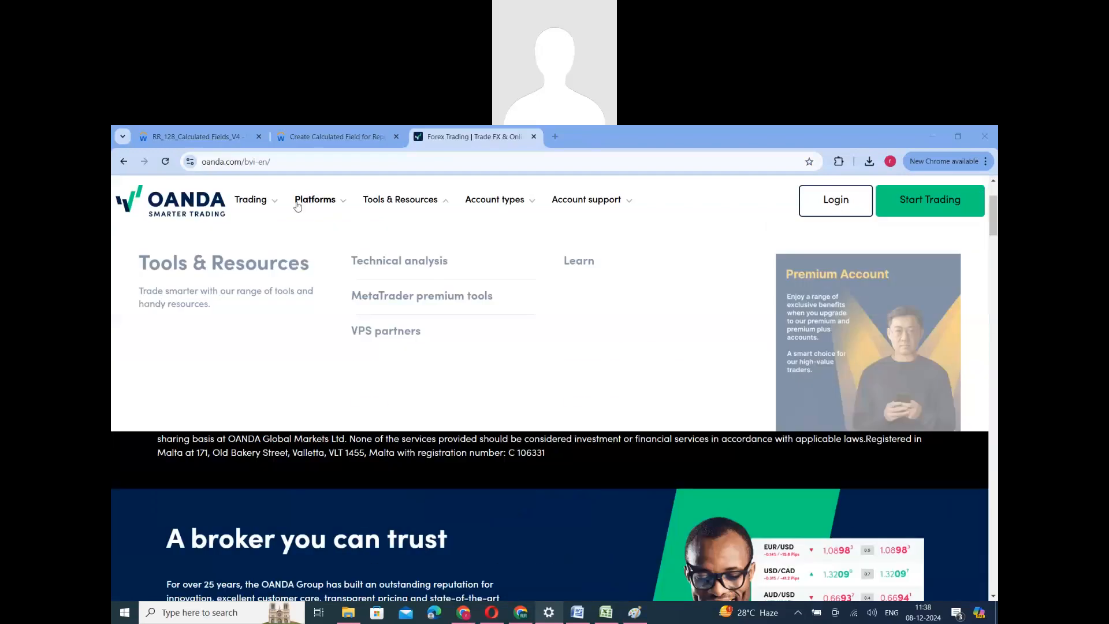
mouse_move(296, 200)
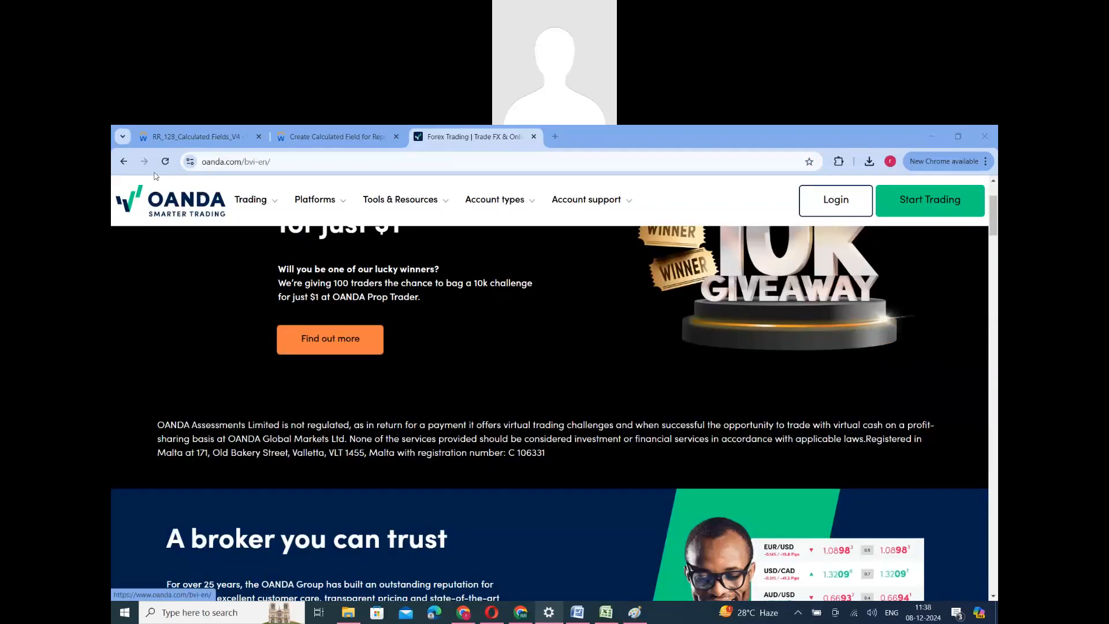
left_click(123, 162)
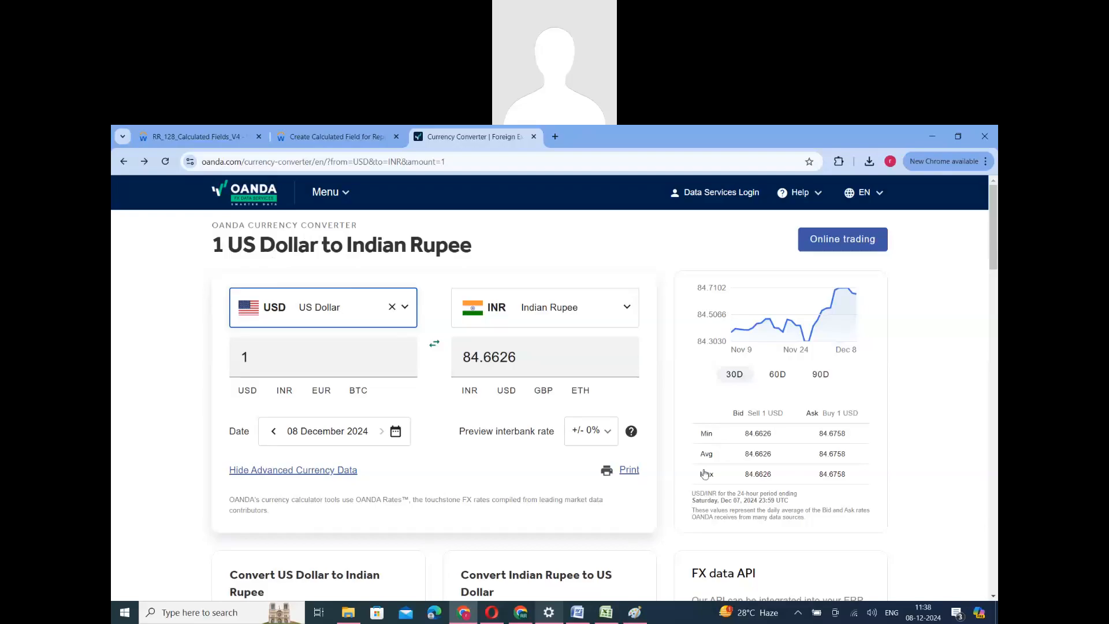
Set the converter's target currency to EUR for 1 US Dollar and select the converted amount.
scroll(704, 399, "down", 3)
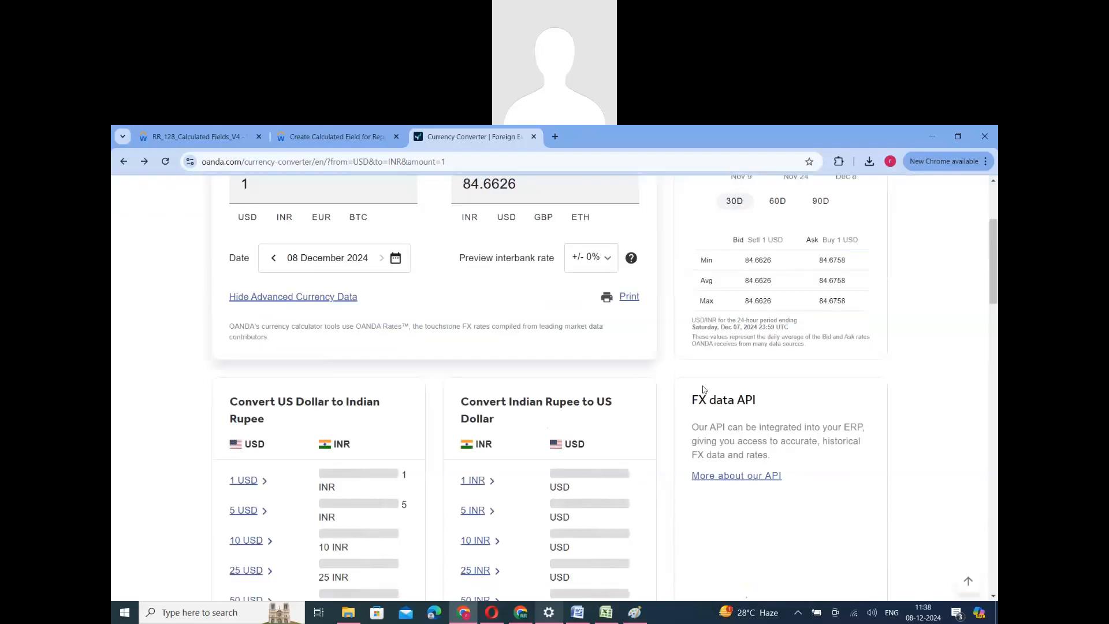
scroll(703, 386, "up", 3)
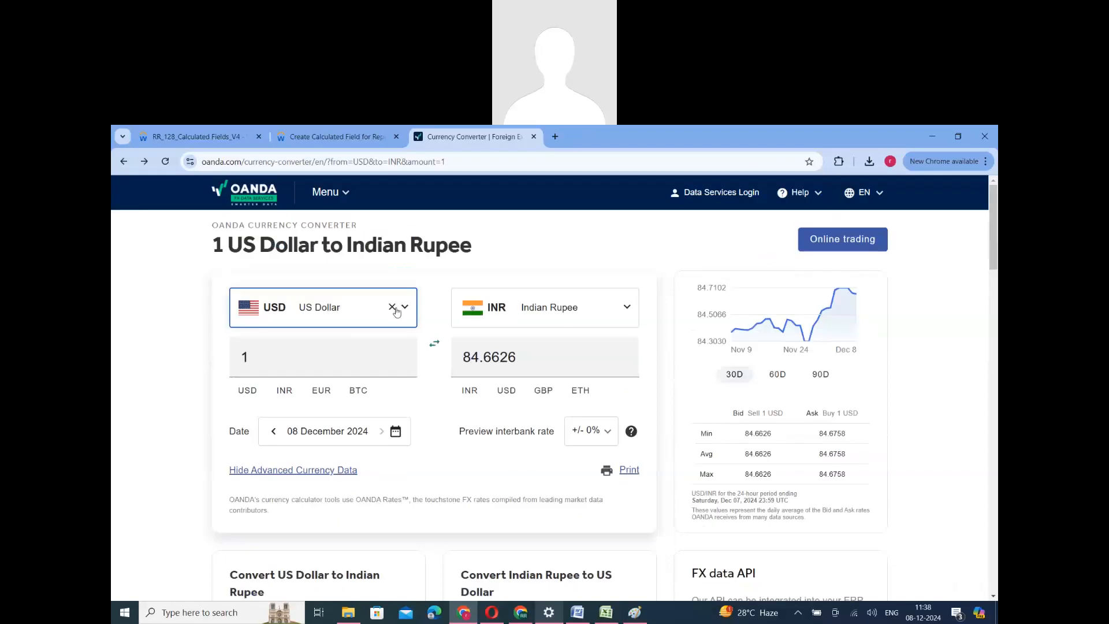
left_click(511, 306)
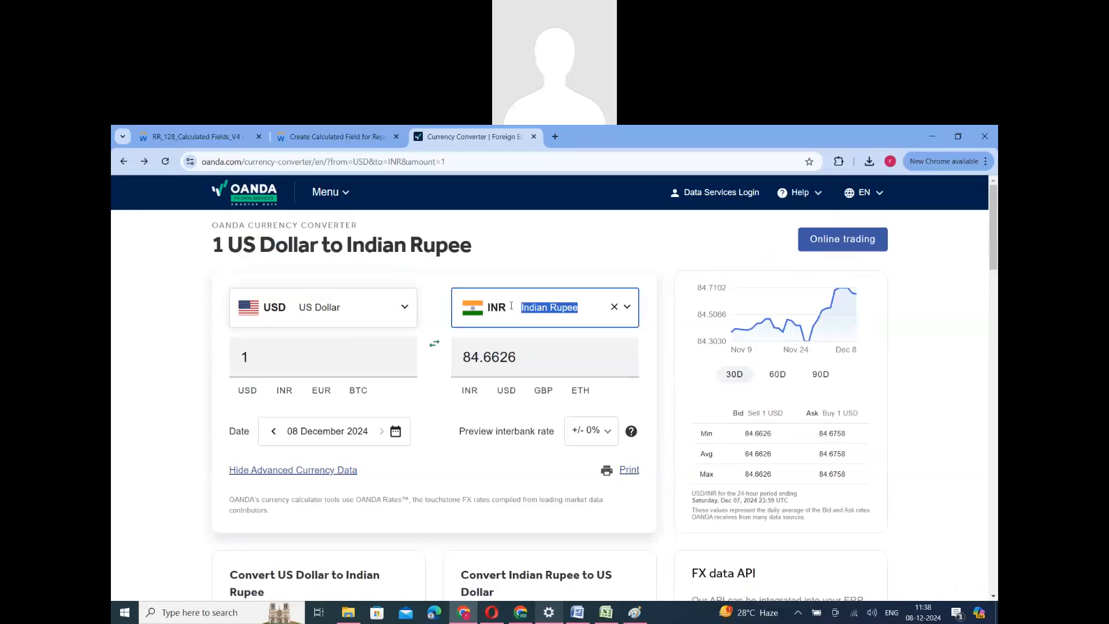
type("EUR")
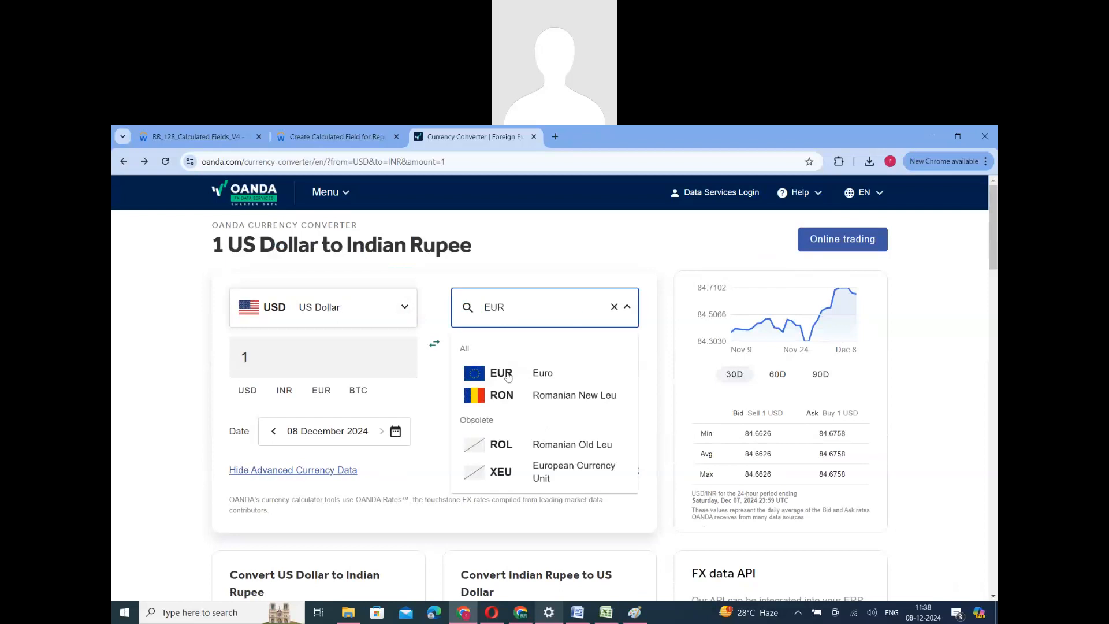
left_click(508, 376)
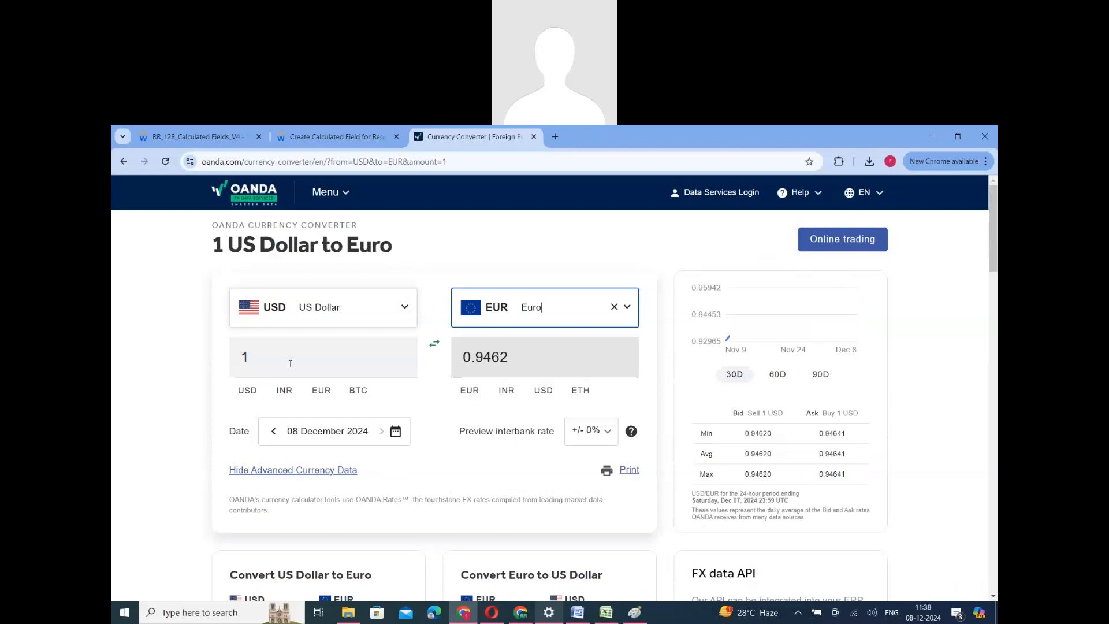
left_click(506, 357)
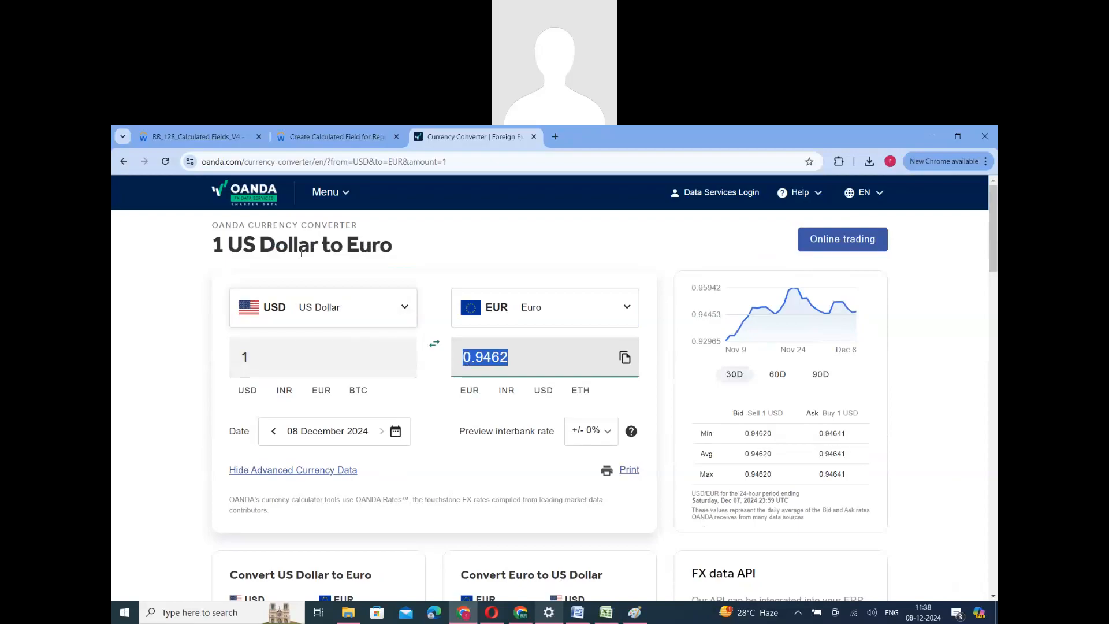
Return to the Create Calculated Field for Report page and duplicate its browser tab, keeping the copy in view.
left_click(347, 137)
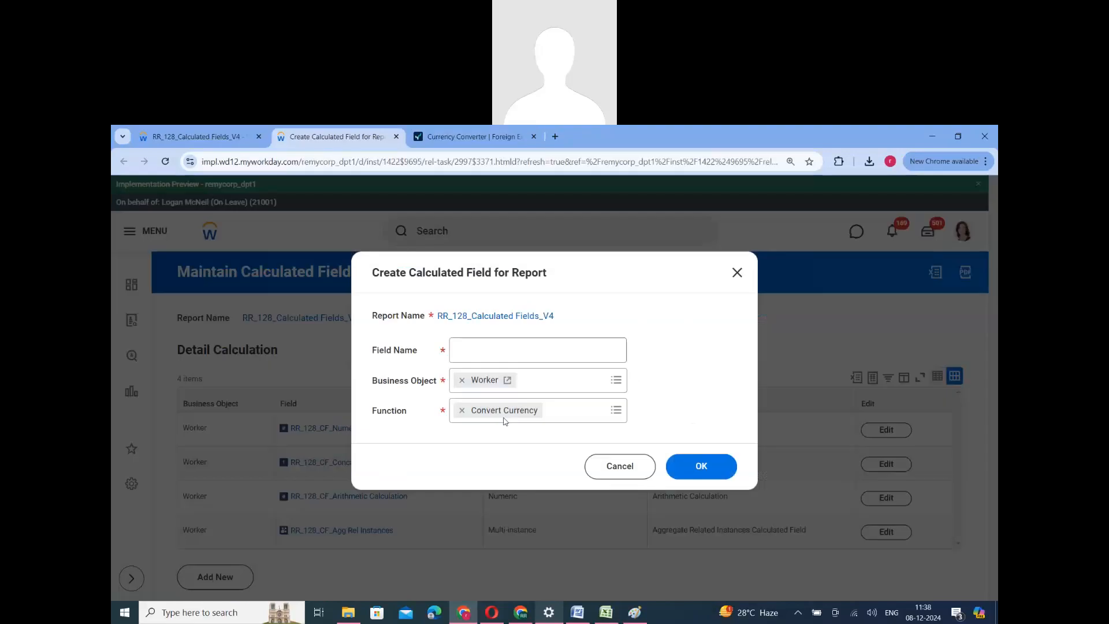
right_click(345, 133)
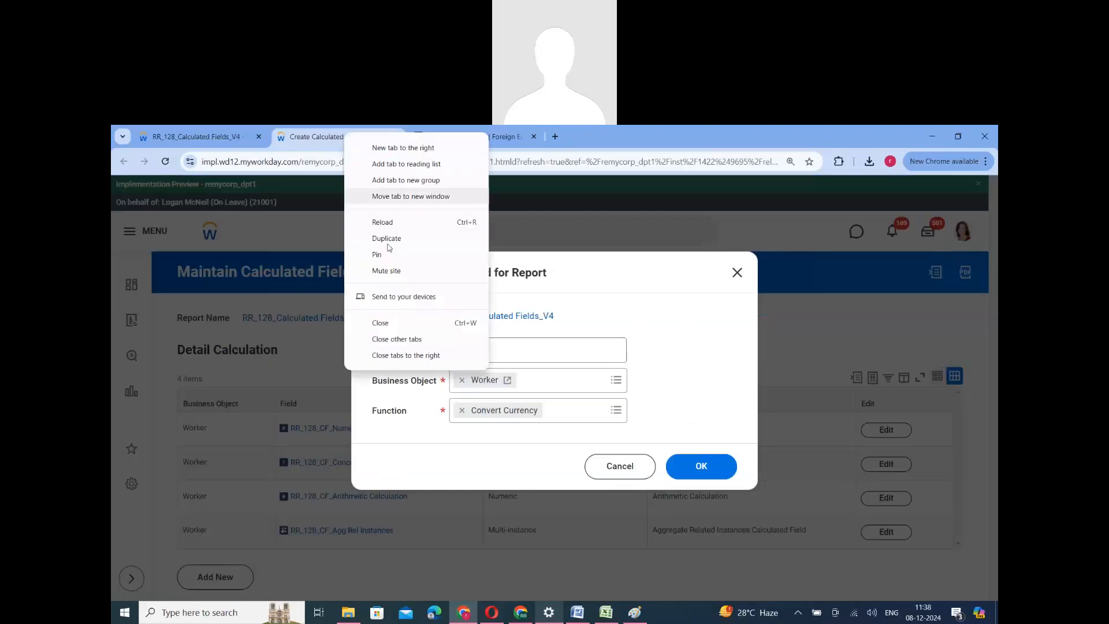
left_click(387, 238)
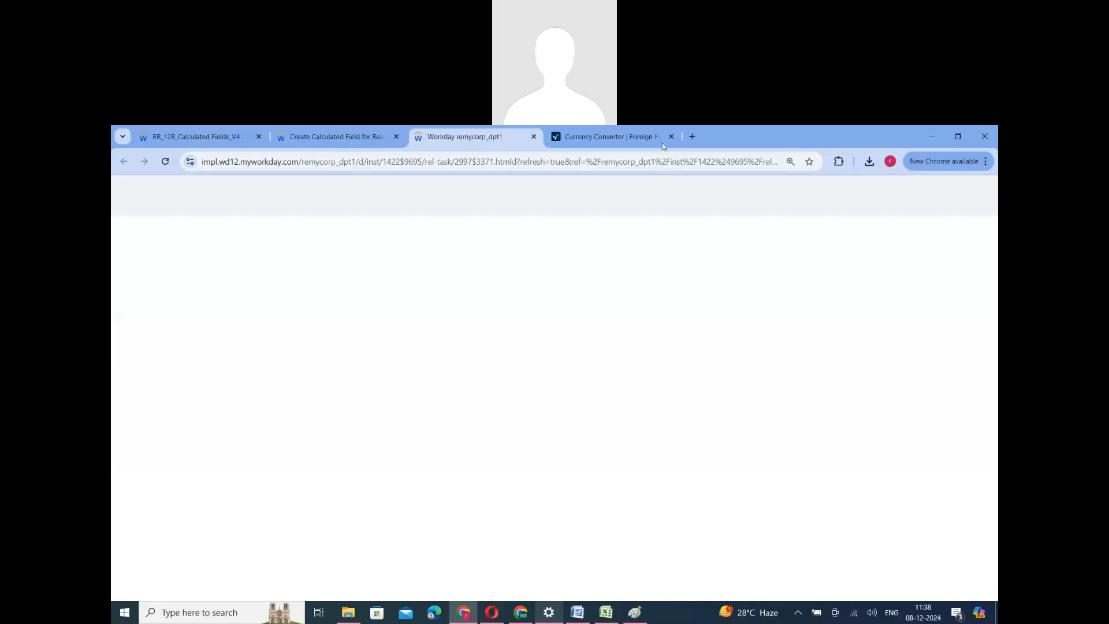
left_click(663, 144)
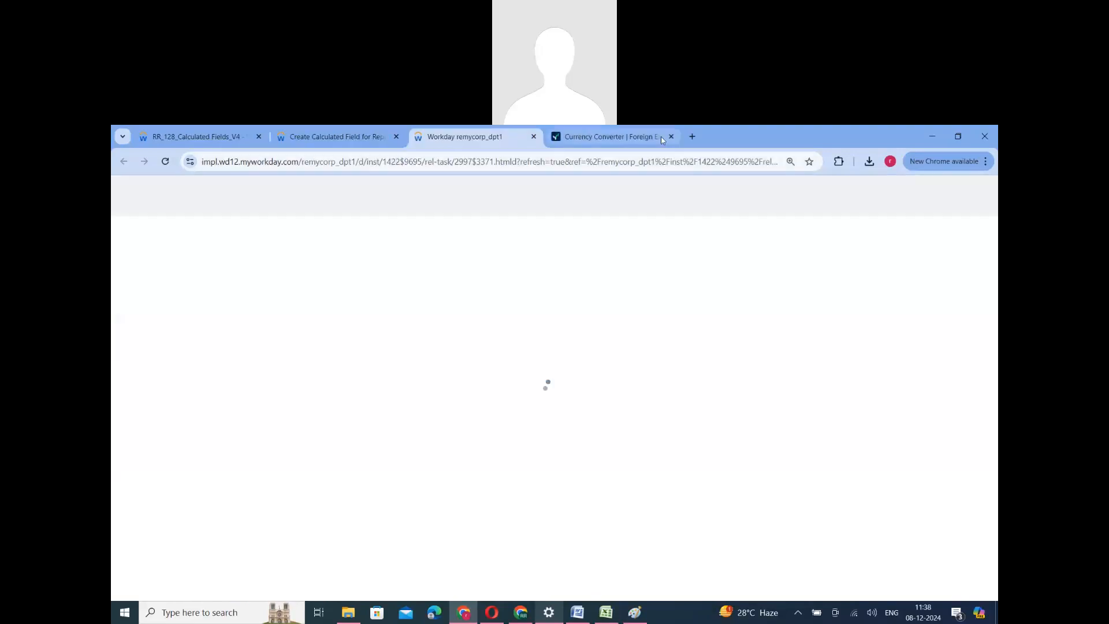
left_click(440, 138)
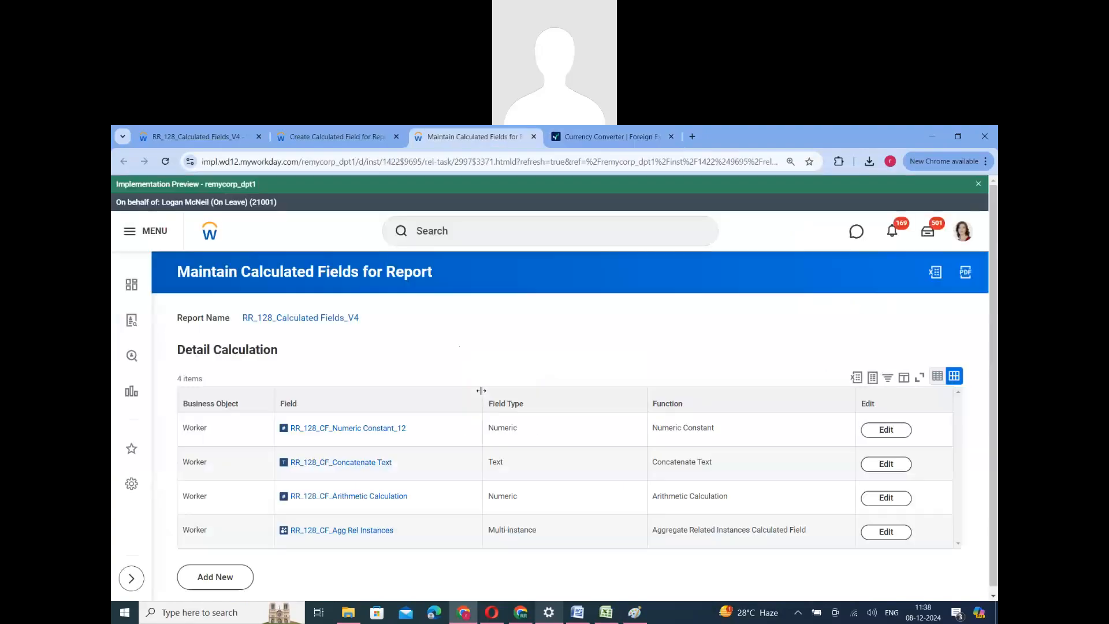
Search Workday for "main cur" and open the Maintain Currency Conversion Rates task.
left_click(463, 230)
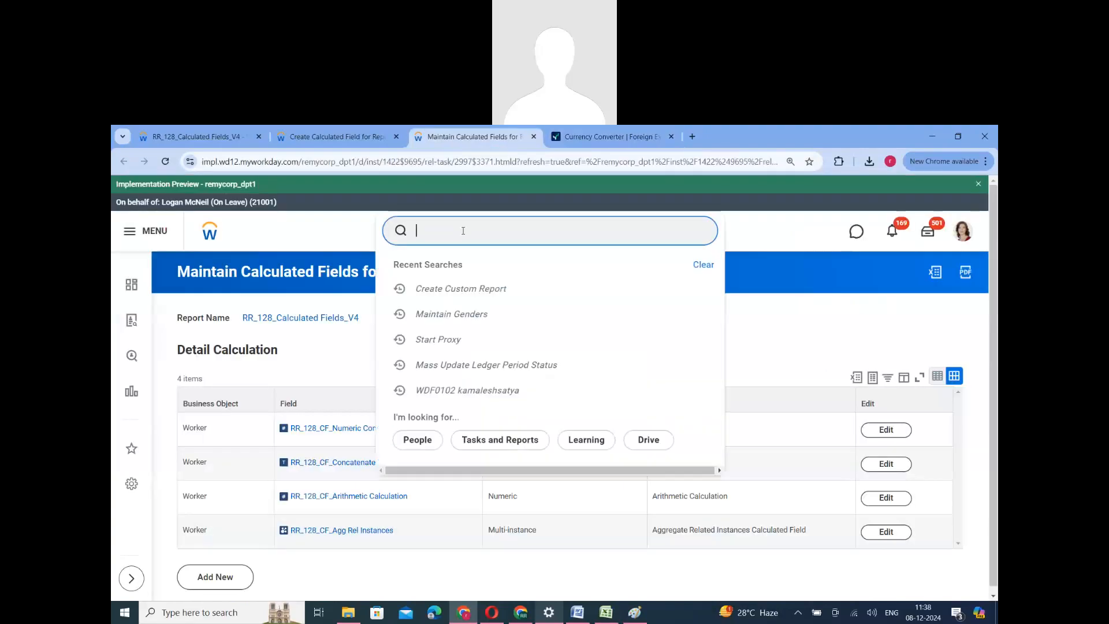
type("main his")
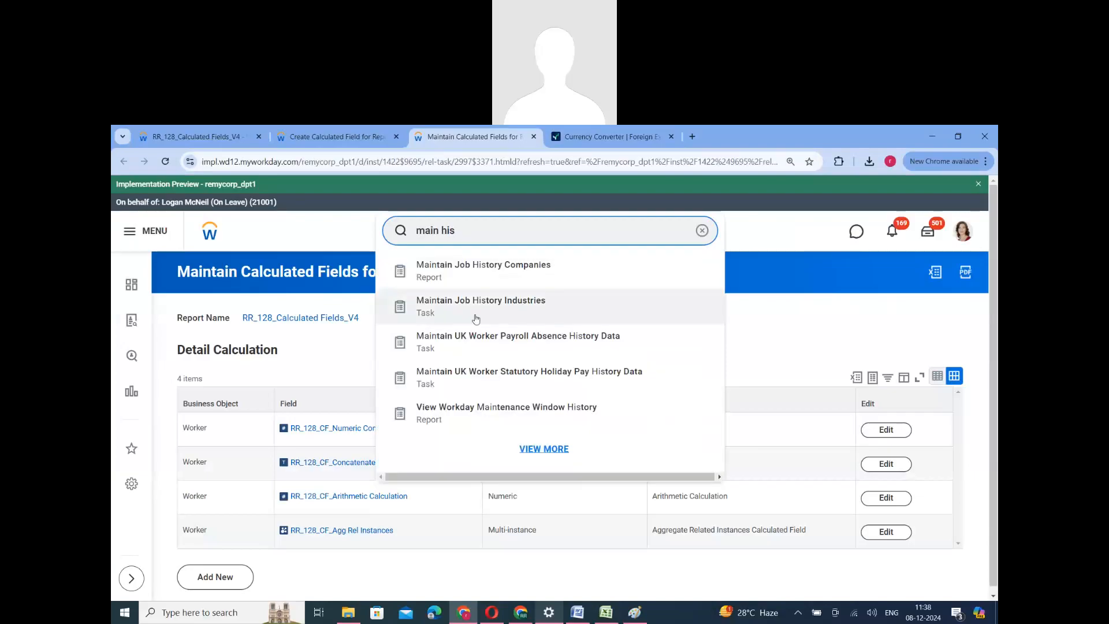
type(" cur")
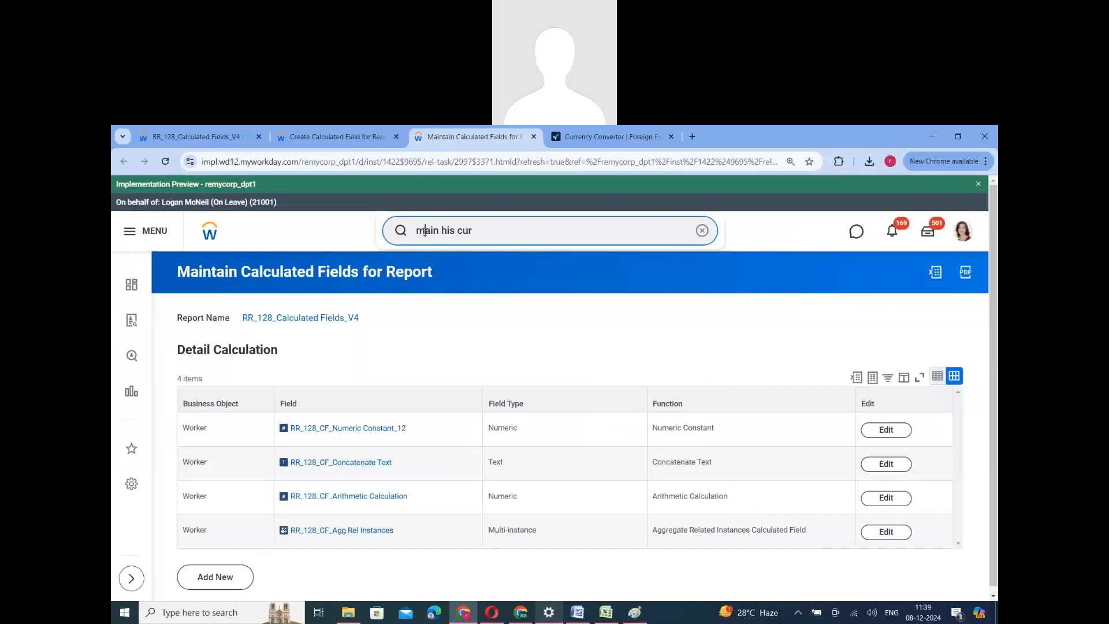
double_click(428, 231)
double_click(453, 230)
key("BackSpace")
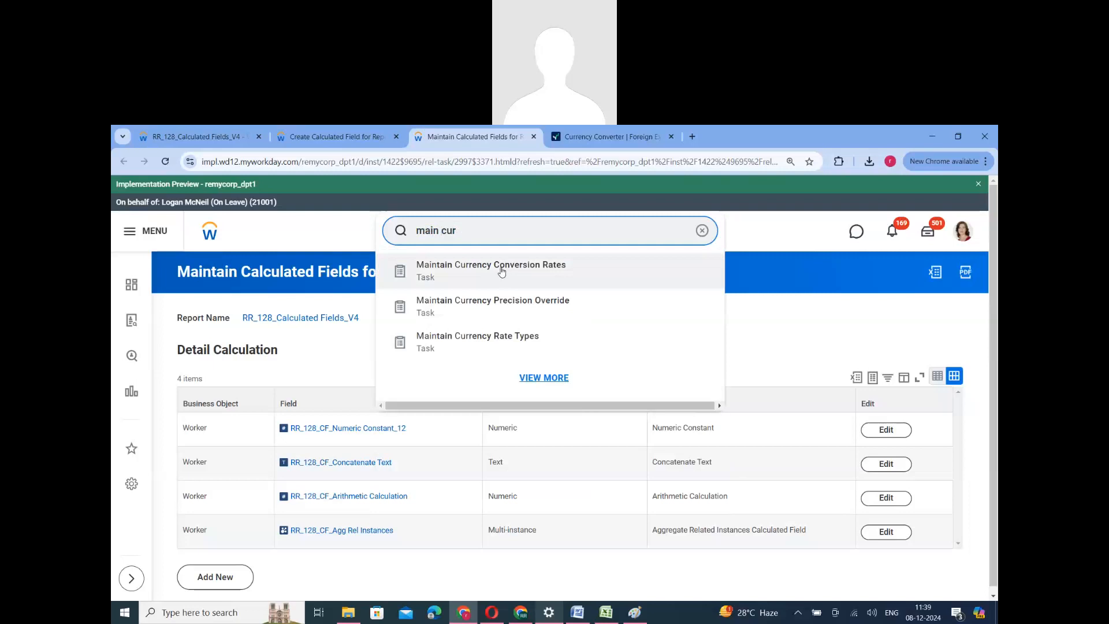
left_click(501, 271)
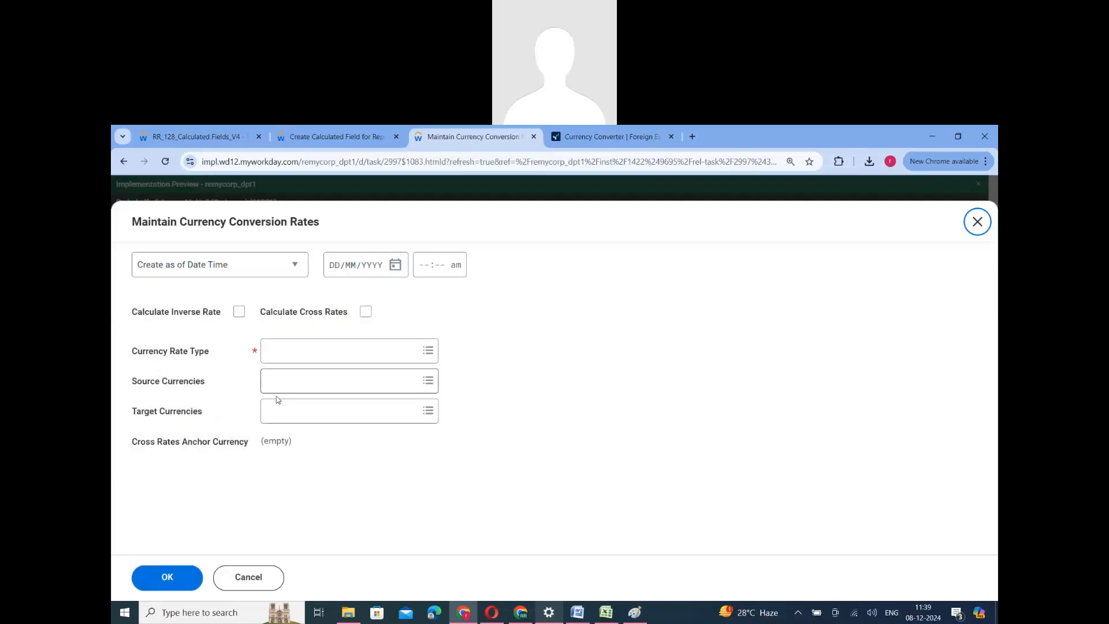
Set the currency rate type to Current, the source currency to USD and the target currency to EUR.
left_click(299, 349)
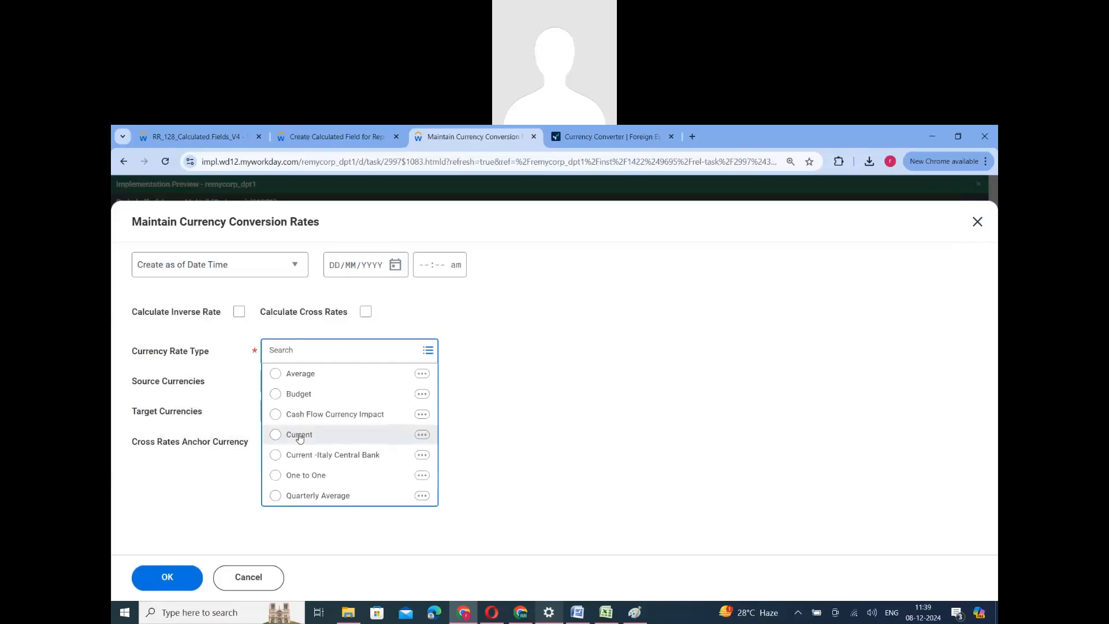
left_click(299, 437)
left_click(306, 380)
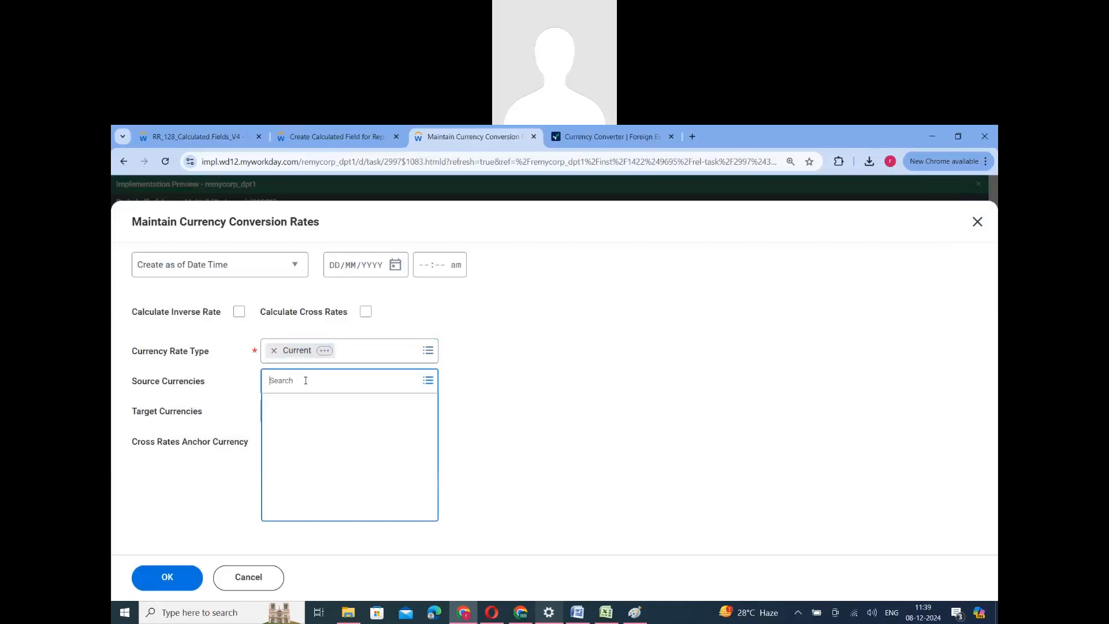
type("usd")
key("Return")
left_click(308, 411)
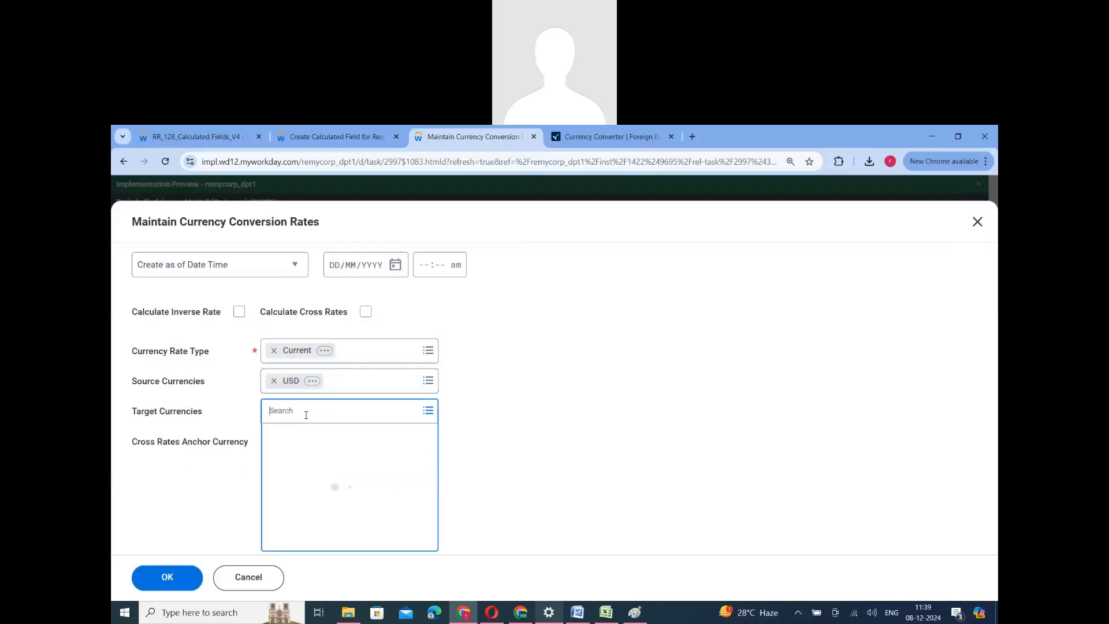
type("EUR")
key("Return")
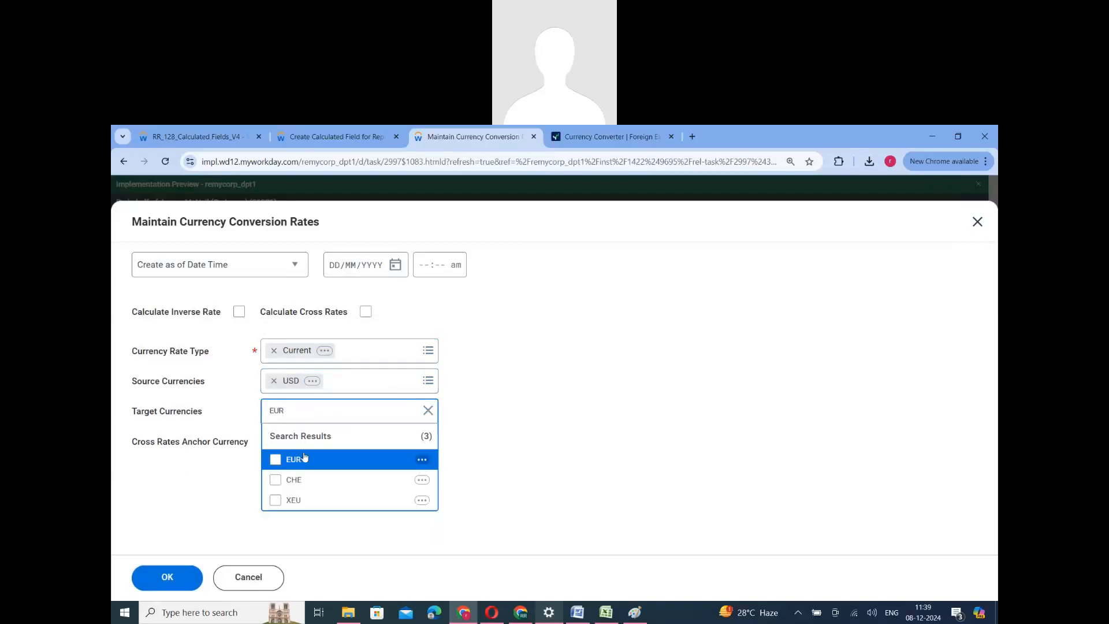
left_click(301, 458)
left_click(507, 438)
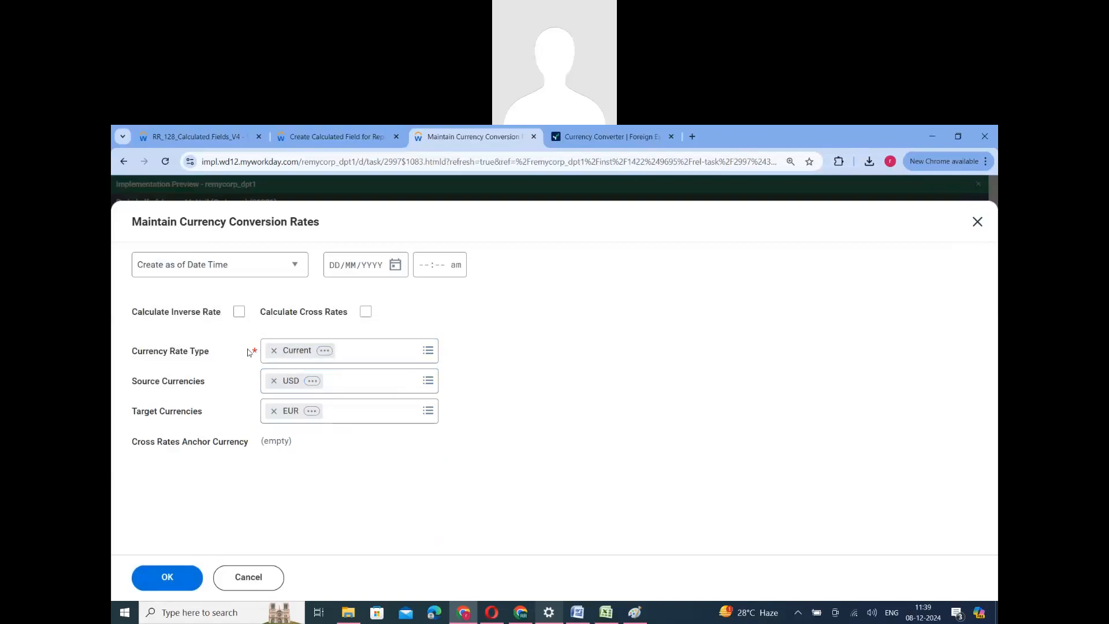
Enable the cross rate and inverse rate calculations and set the cross rates anchor currency to EUR.
left_click(365, 312)
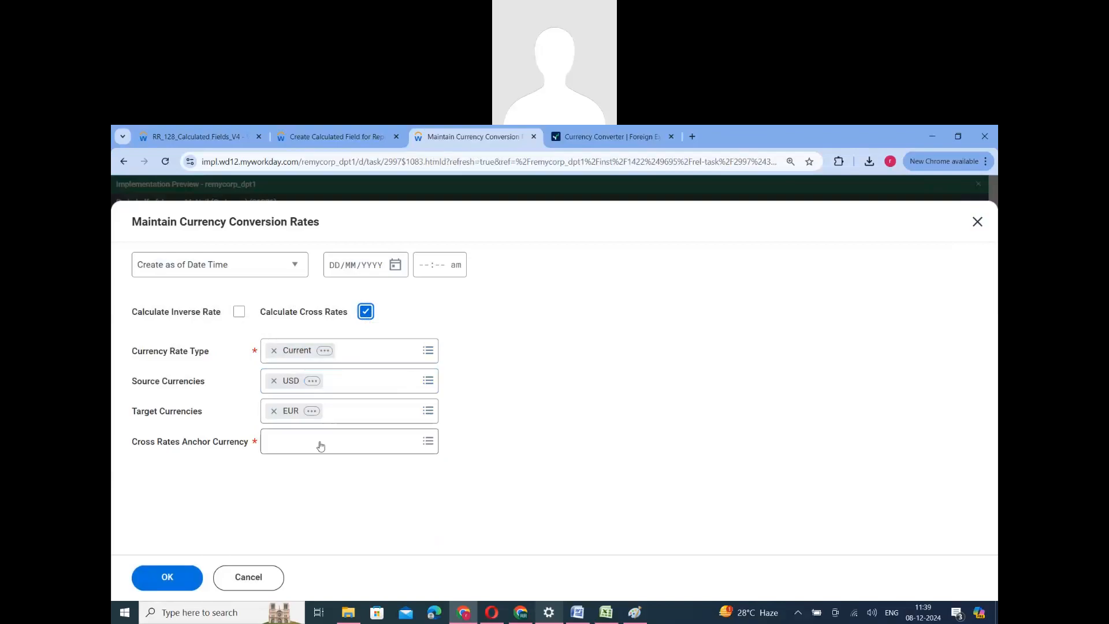
left_click(240, 313)
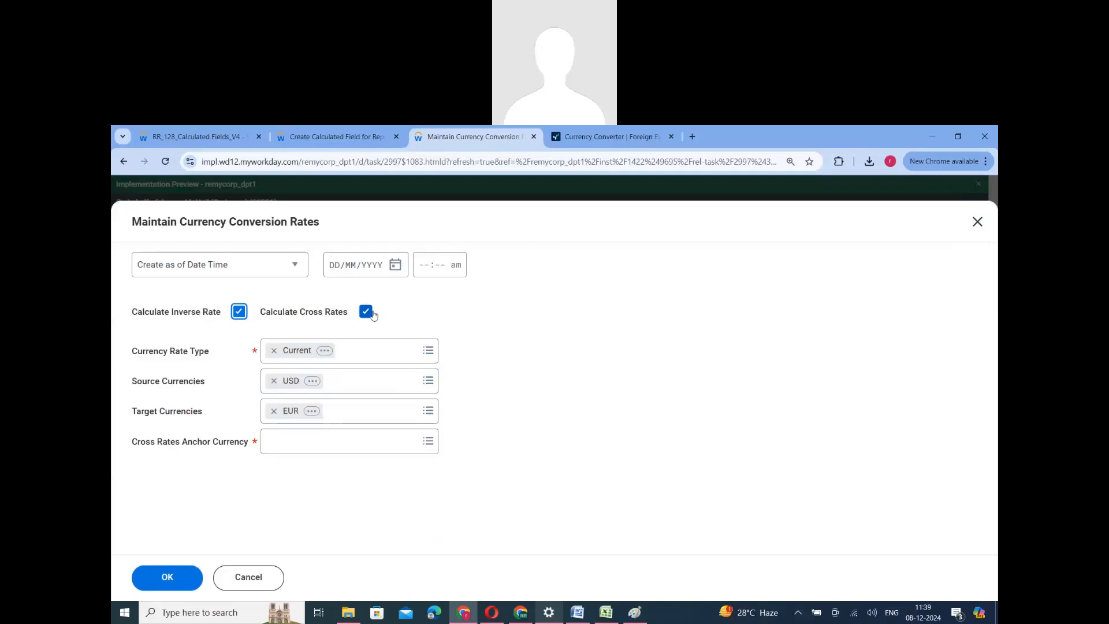
left_click(288, 443)
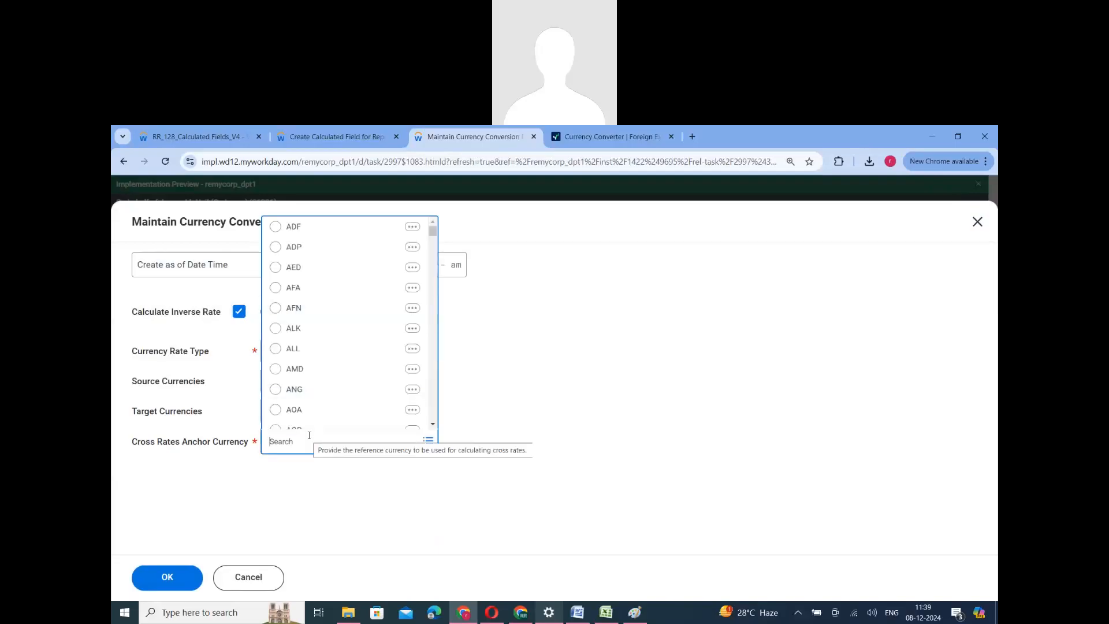
type("USD")
key("BackSpace")
key("BackSpace")
key("BackSpace")
type("EUR")
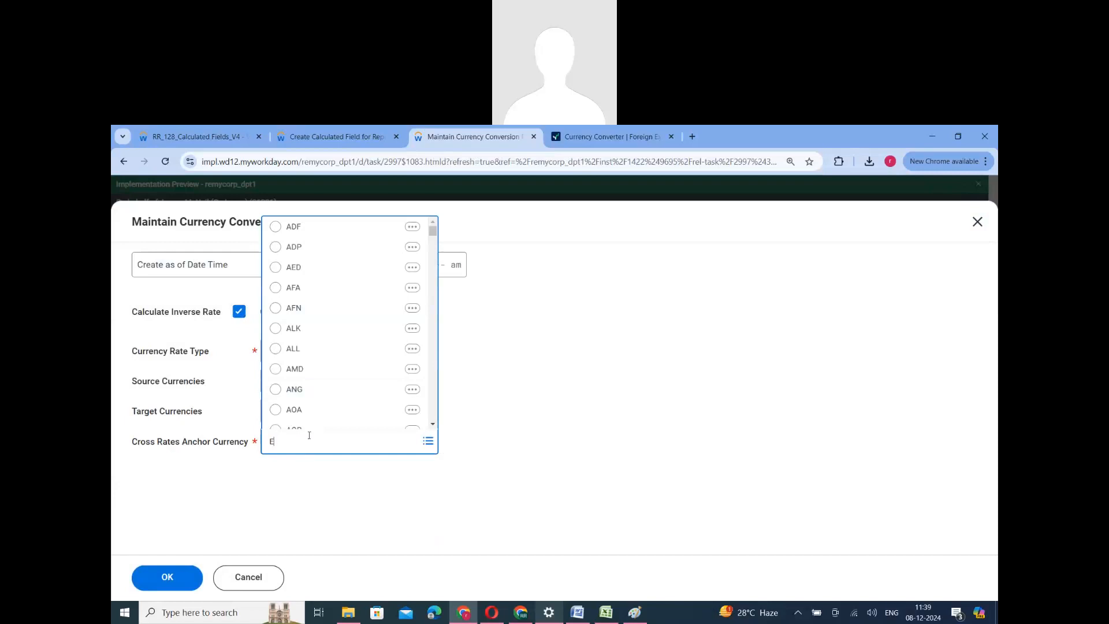
key("Return")
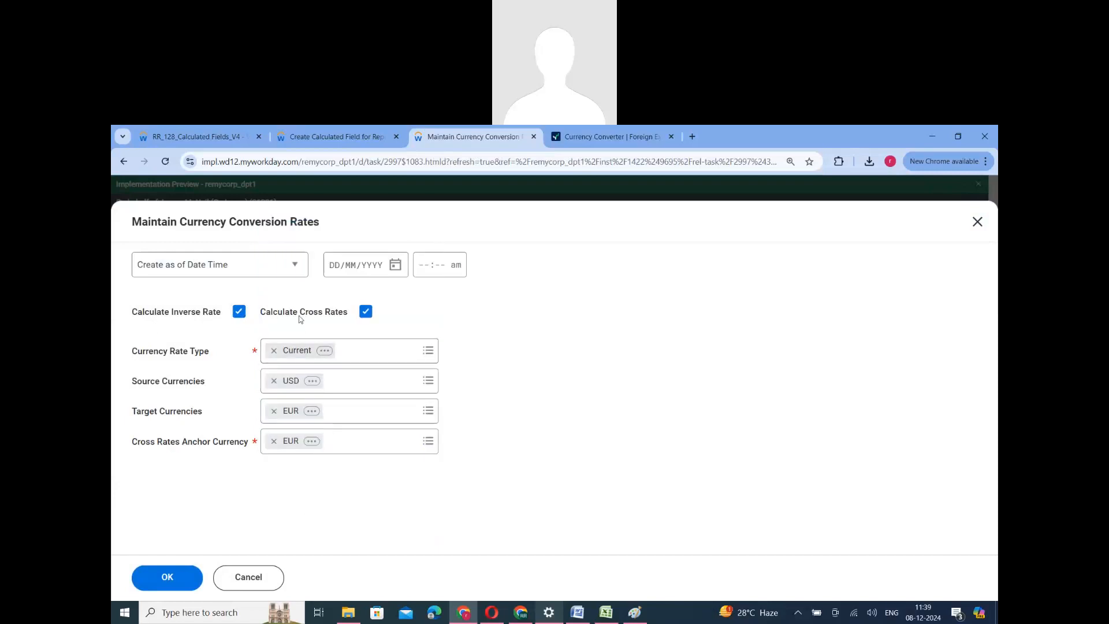
Disable the cross rate calculation, set the Create as of date to 08/12/2024 and submit the conversion criteria.
left_click(365, 312)
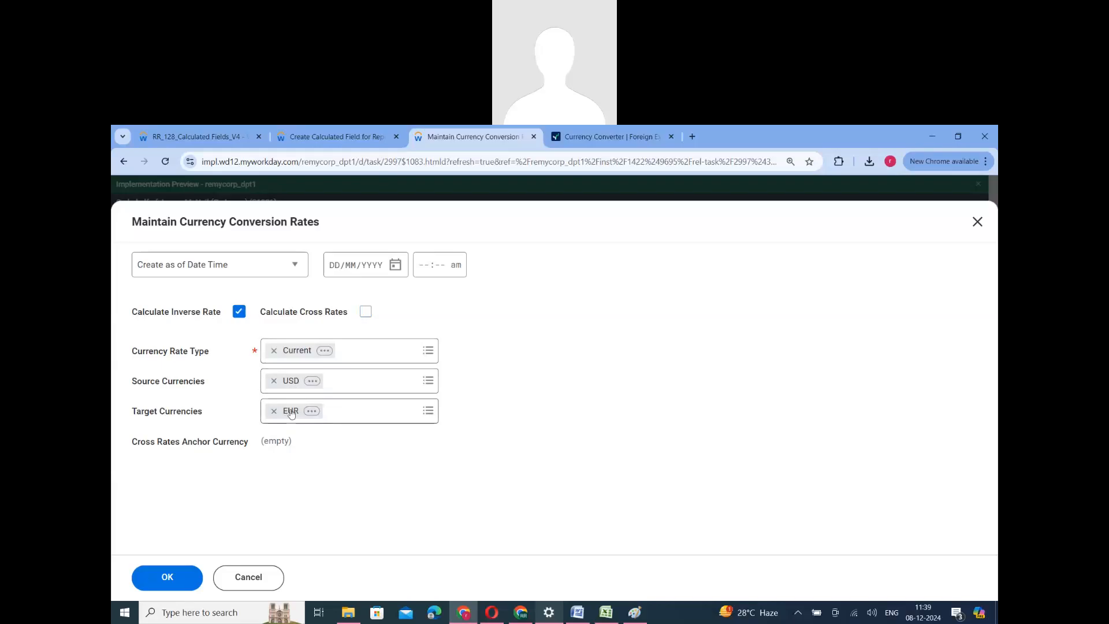
left_click(295, 265)
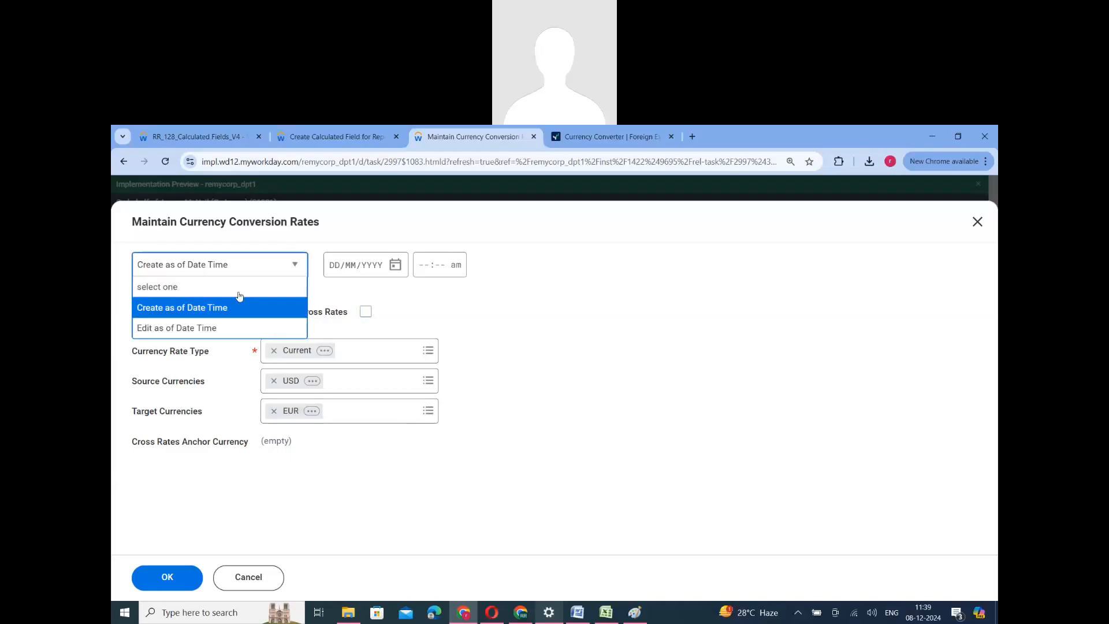
left_click(395, 264)
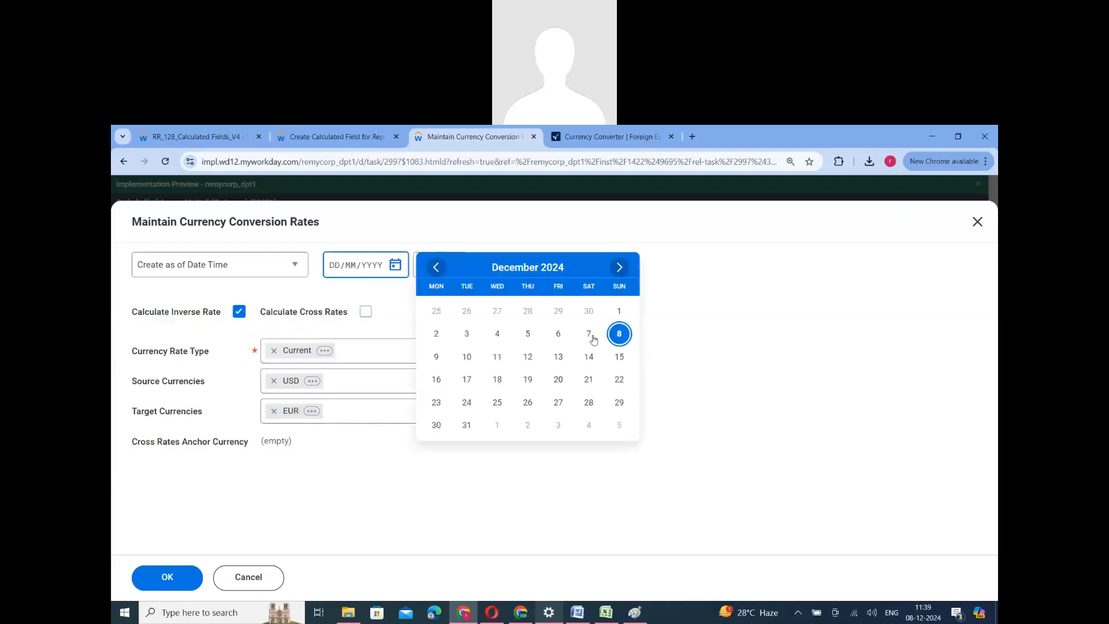
left_click(619, 336)
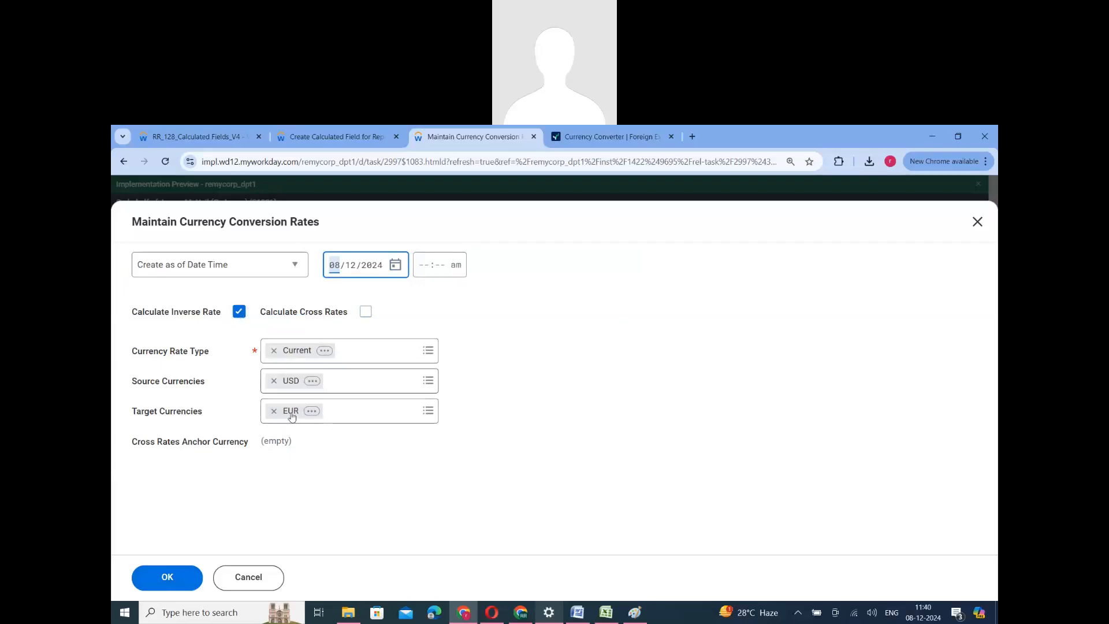
left_click(167, 578)
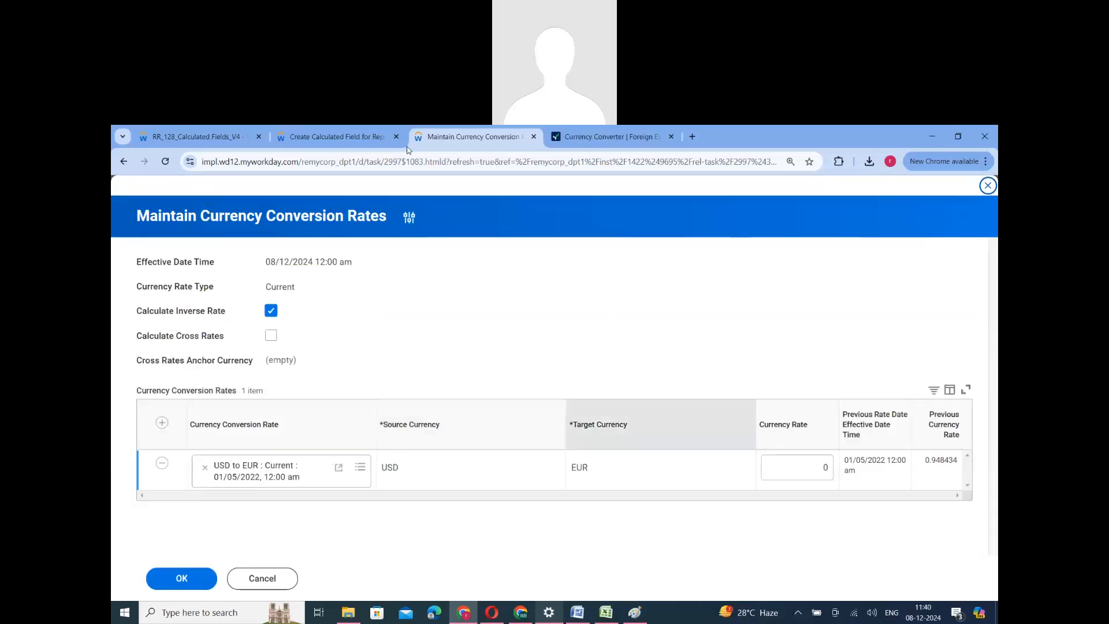
Check OANDA's USD to EUR amount, enter 0.9462 as the currency rate in Workday and save the conversion rate.
key("ctrl+Tab")
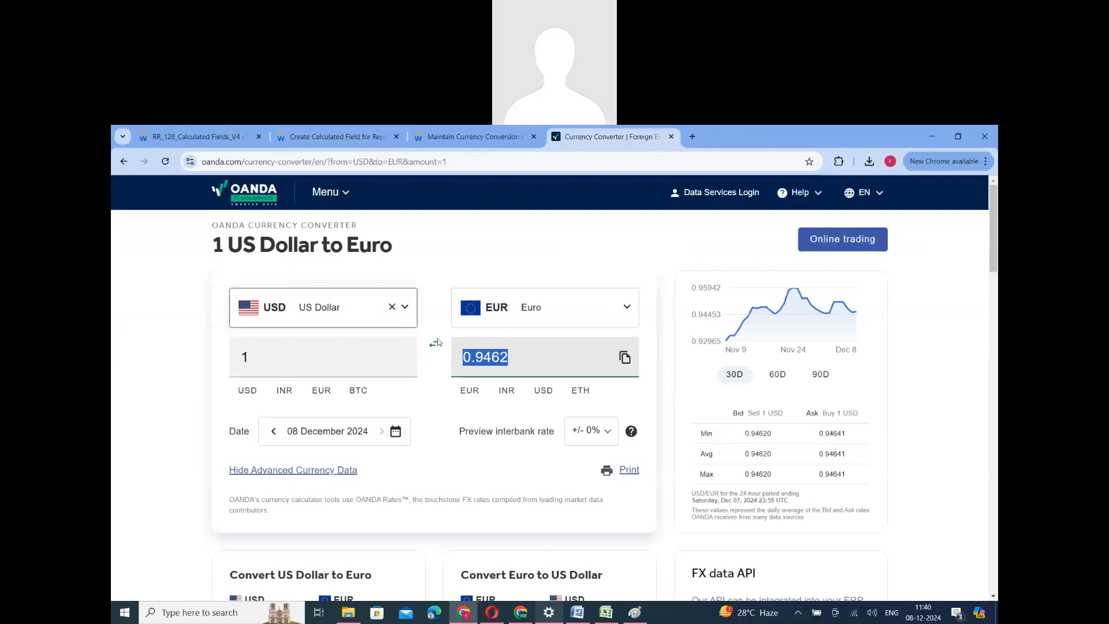
key("ctrl+shift+Tab")
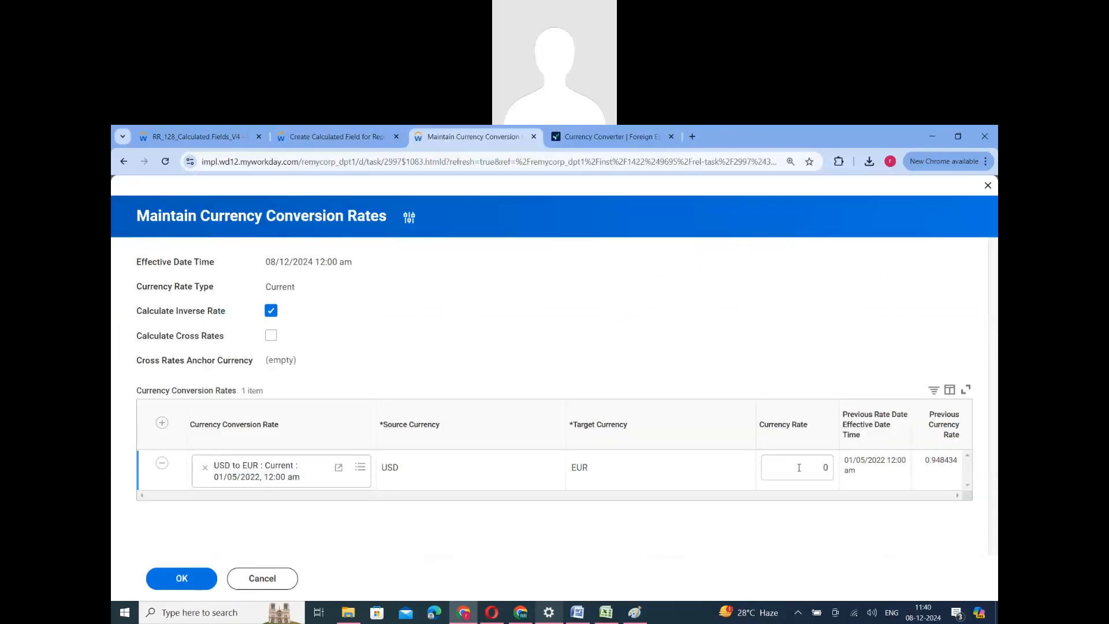
left_click(799, 469)
type("0.9462")
left_click(769, 529)
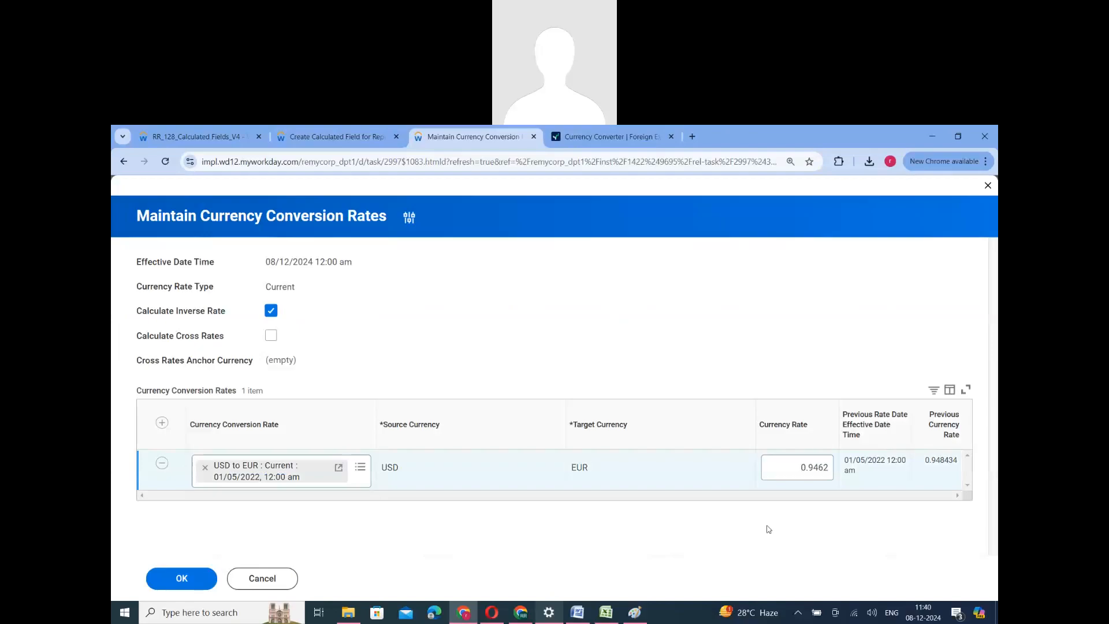
left_click(177, 581)
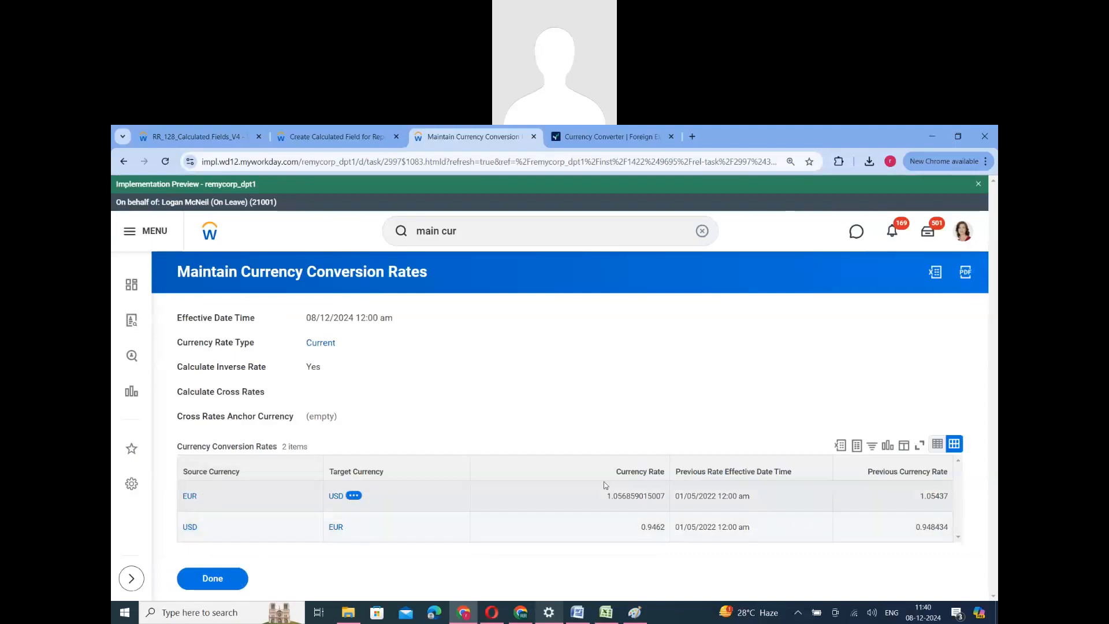
Examine the calculated EUR to USD rate and the Calculate Inverse Rate setting on the saved conversion rates.
left_click(616, 497)
double_click(618, 498)
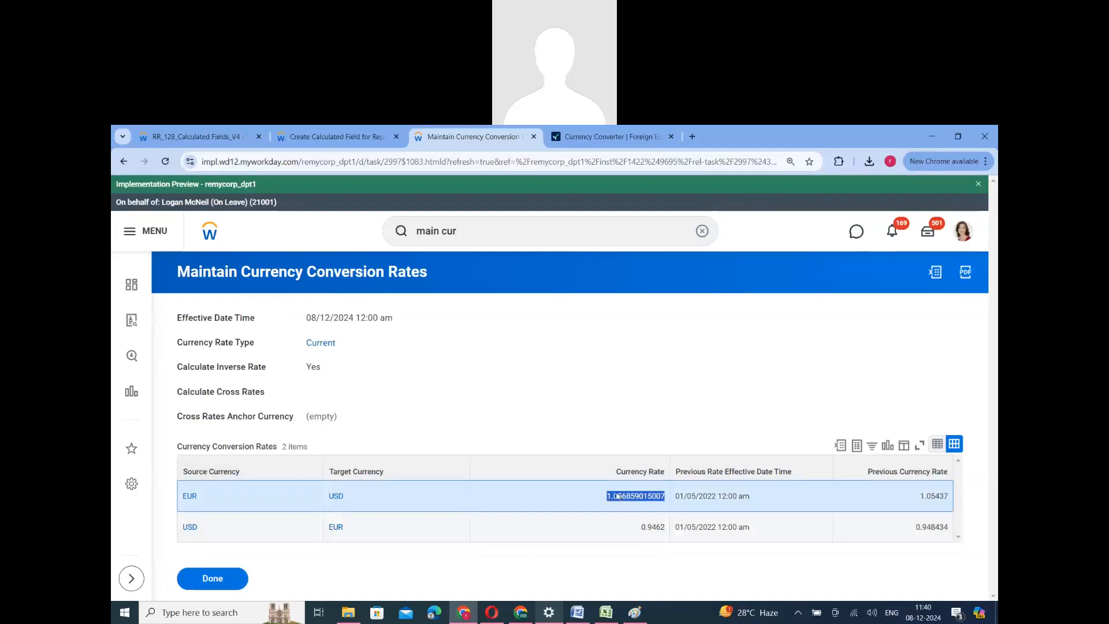
double_click(313, 369)
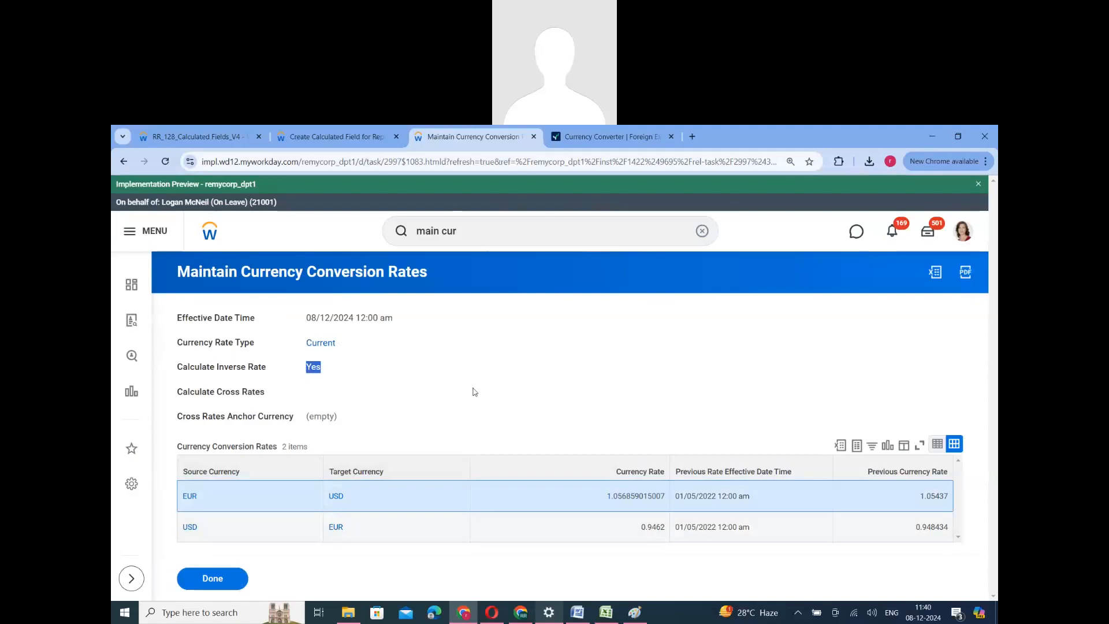
left_click(924, 193)
Search Workday for "his curr" and open the Historic Currency Rates report.
left_click(460, 236)
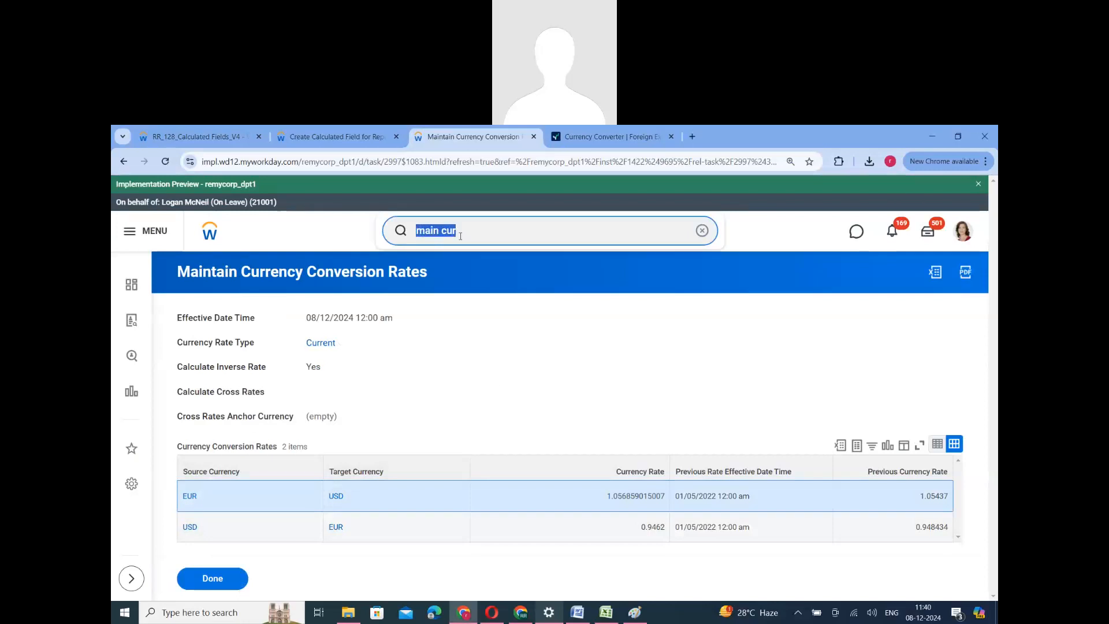
type("his cur")
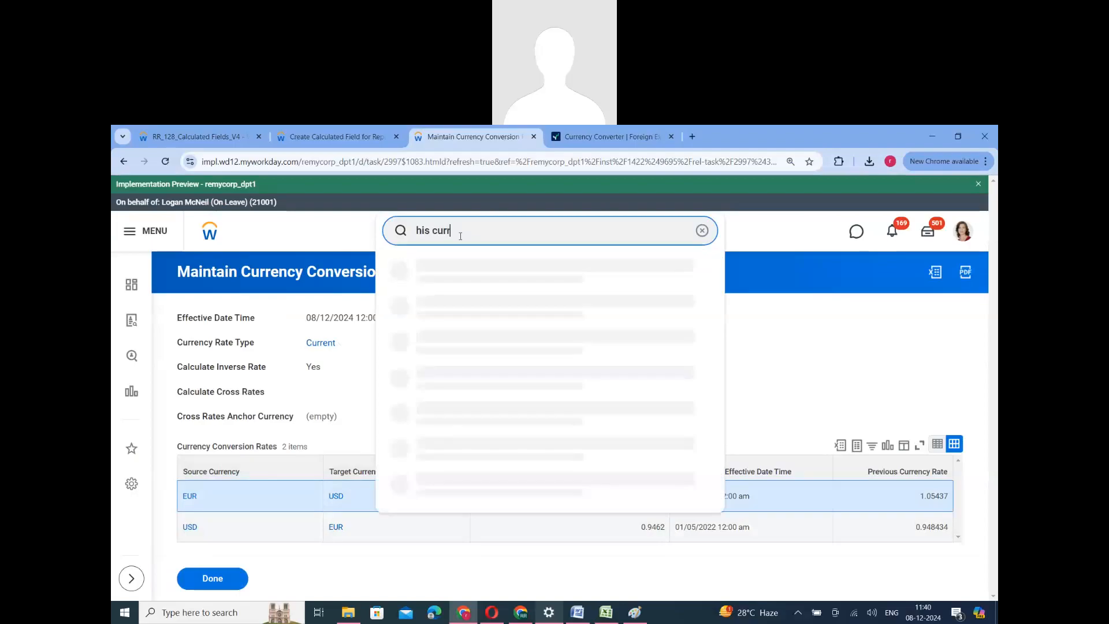
type("r")
left_click(450, 264)
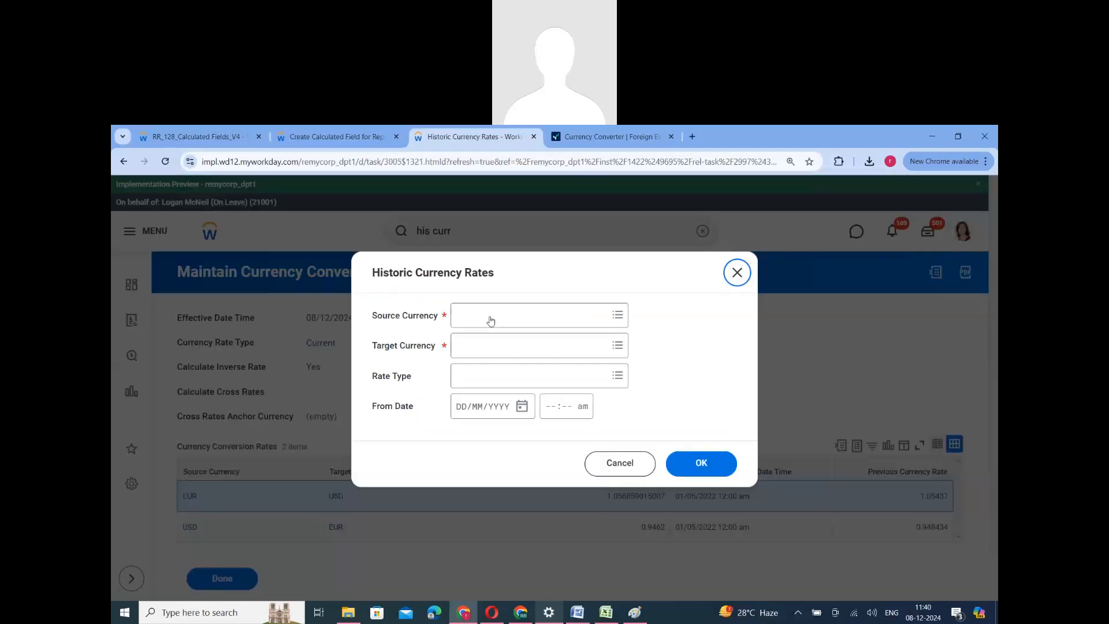
Run Historic Currency Rates with source currency USD, target currency EUR and rate type Current, leaving the From Date blank.
left_click(490, 320)
type("us")
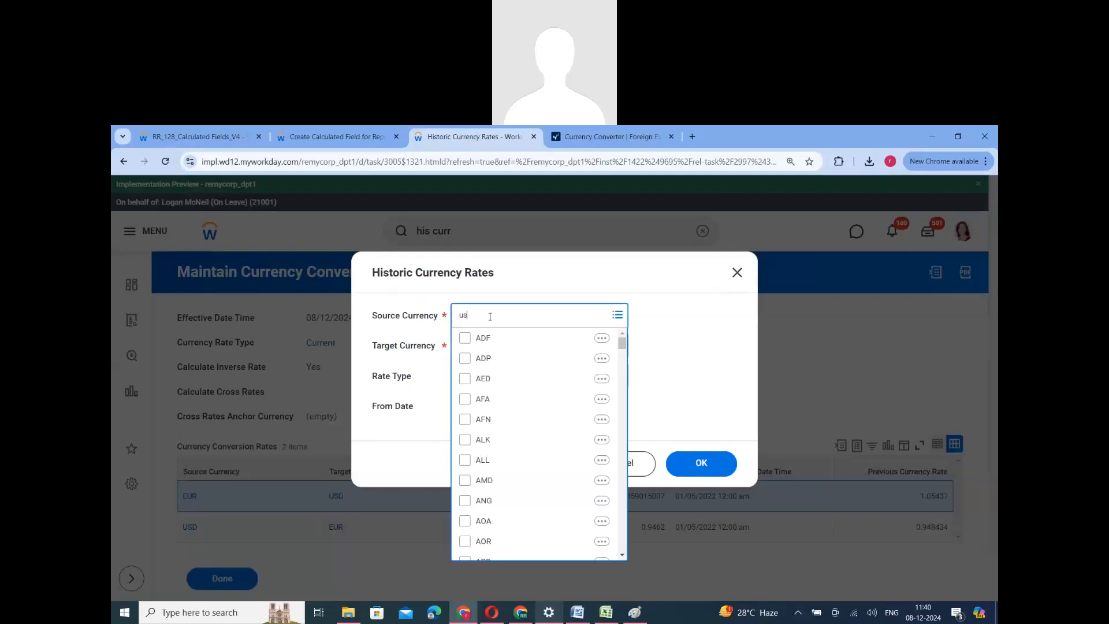
type("d")
key("Return")
left_click(462, 347)
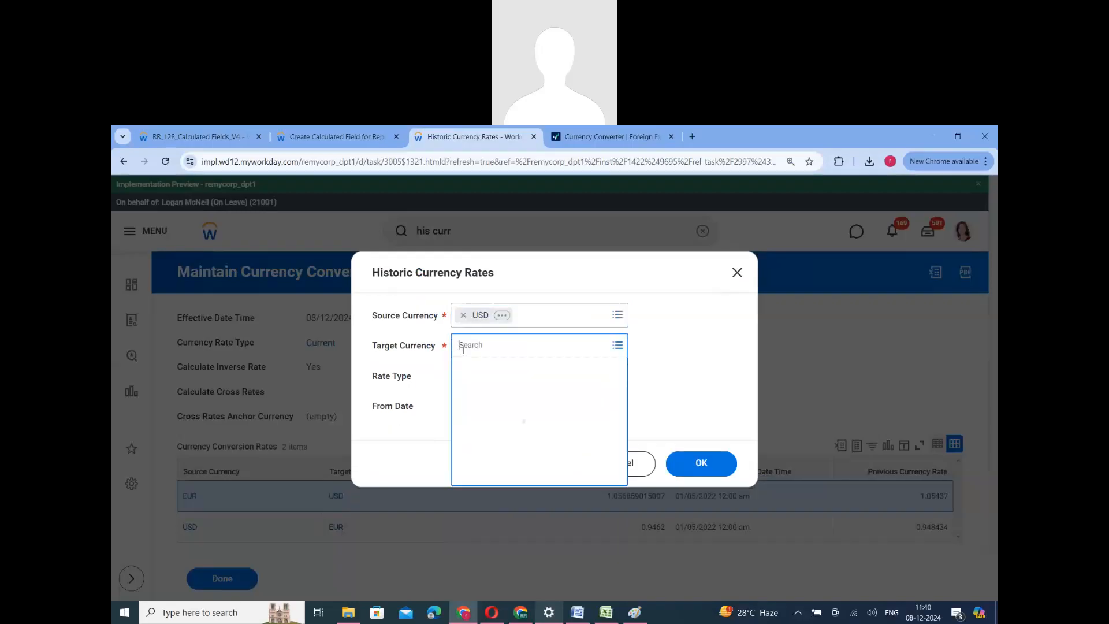
type("EUR")
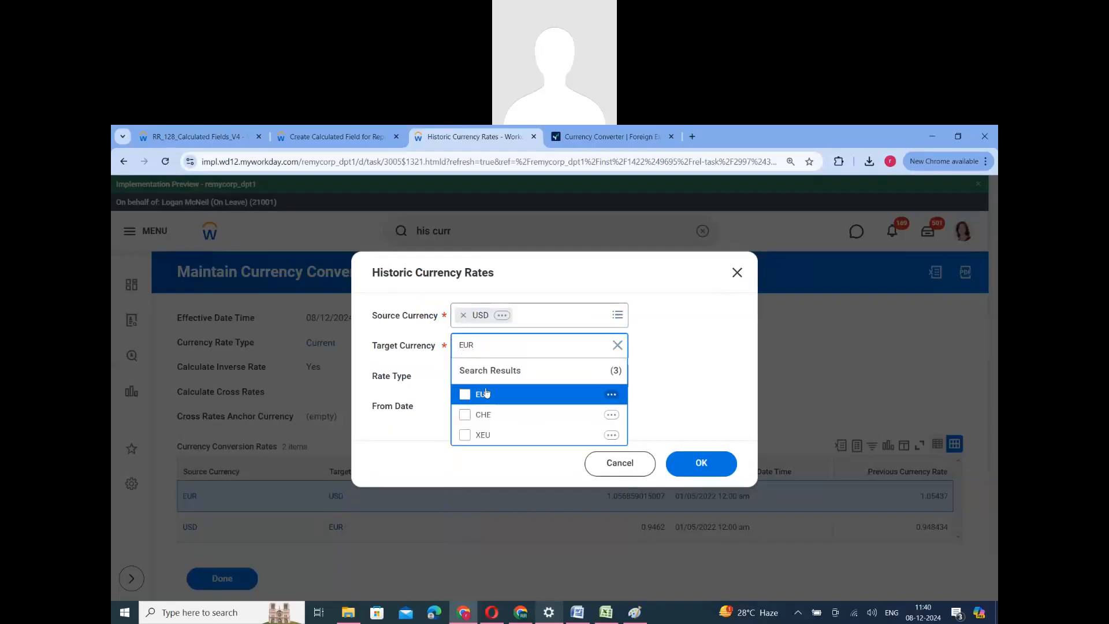
left_click(486, 393)
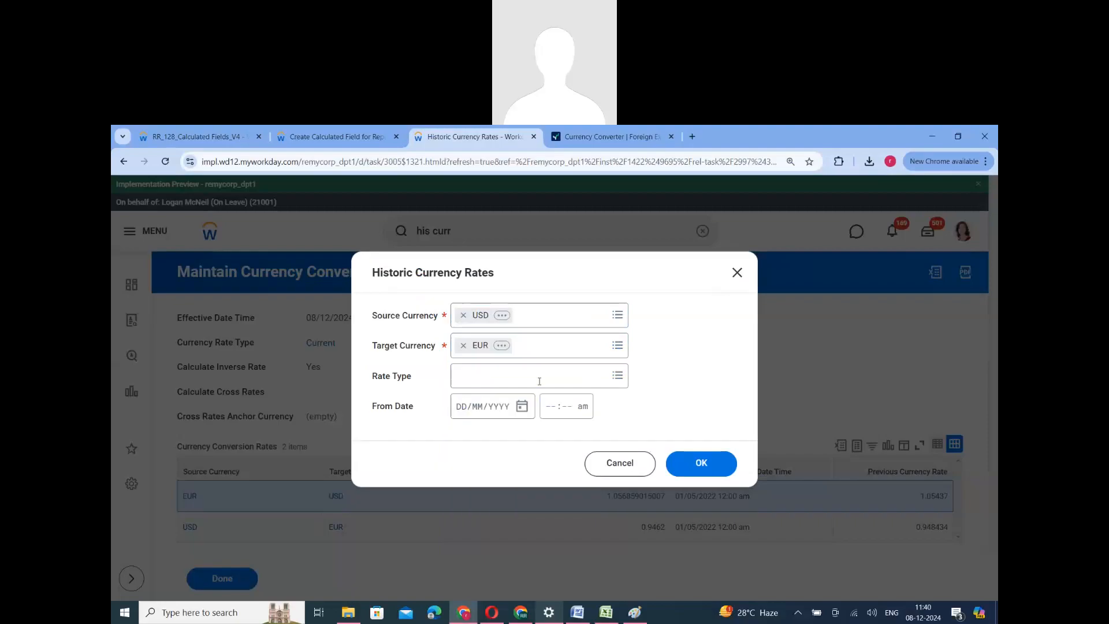
left_click(539, 381)
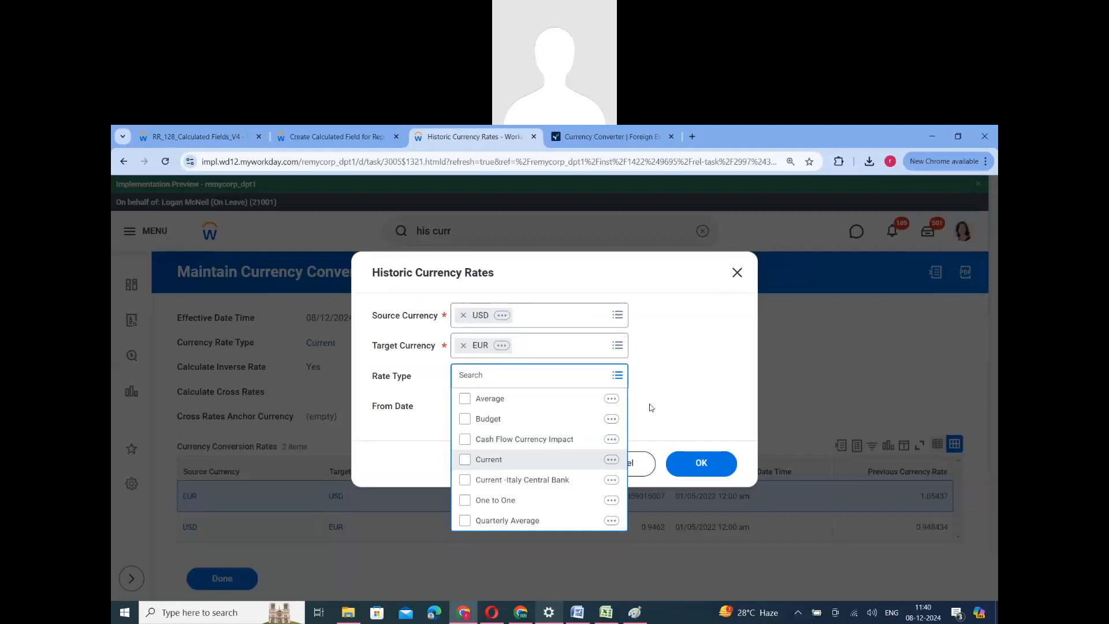
key("Return")
left_click(522, 406)
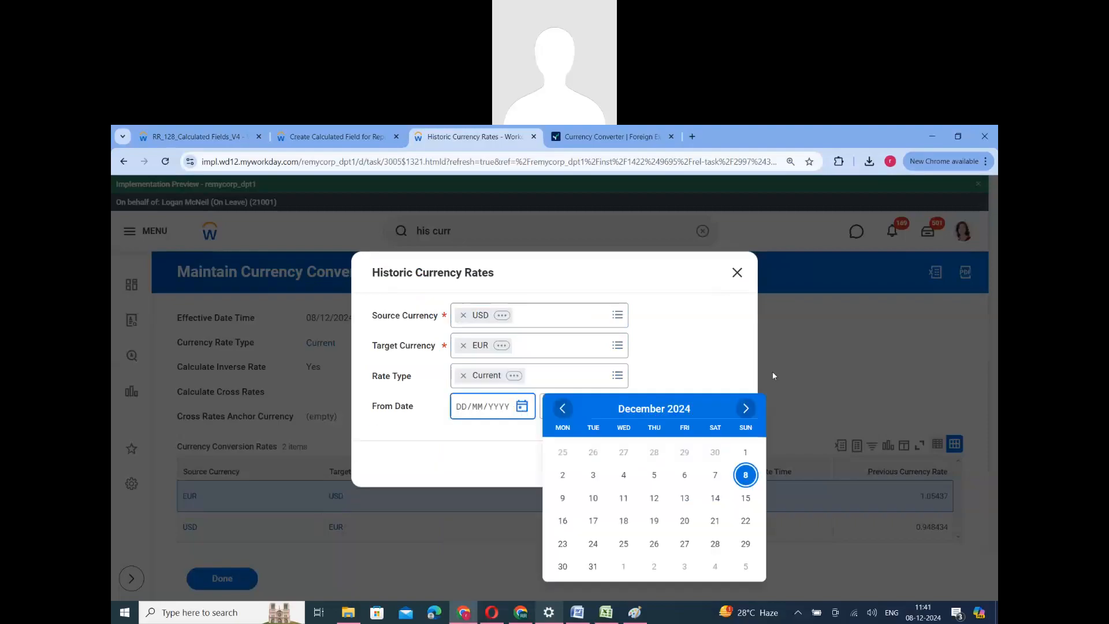
left_click(731, 359)
left_click(702, 462)
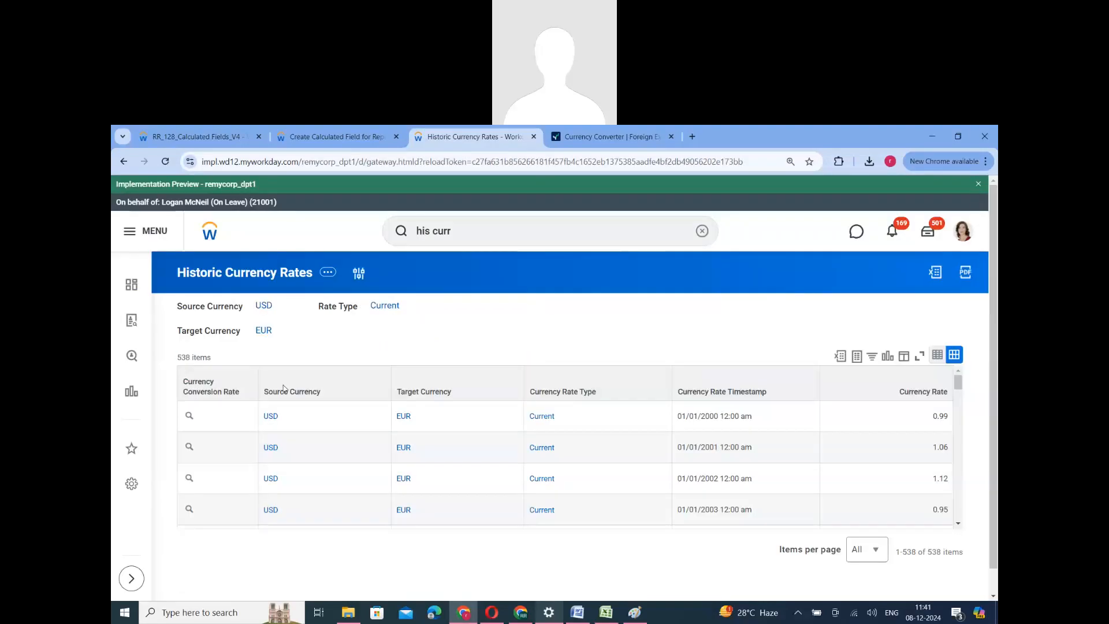
Sort the historic rates by Currency Rate Timestamp, newest first, and examine the two most recent entries.
left_click(724, 395)
left_click(737, 436)
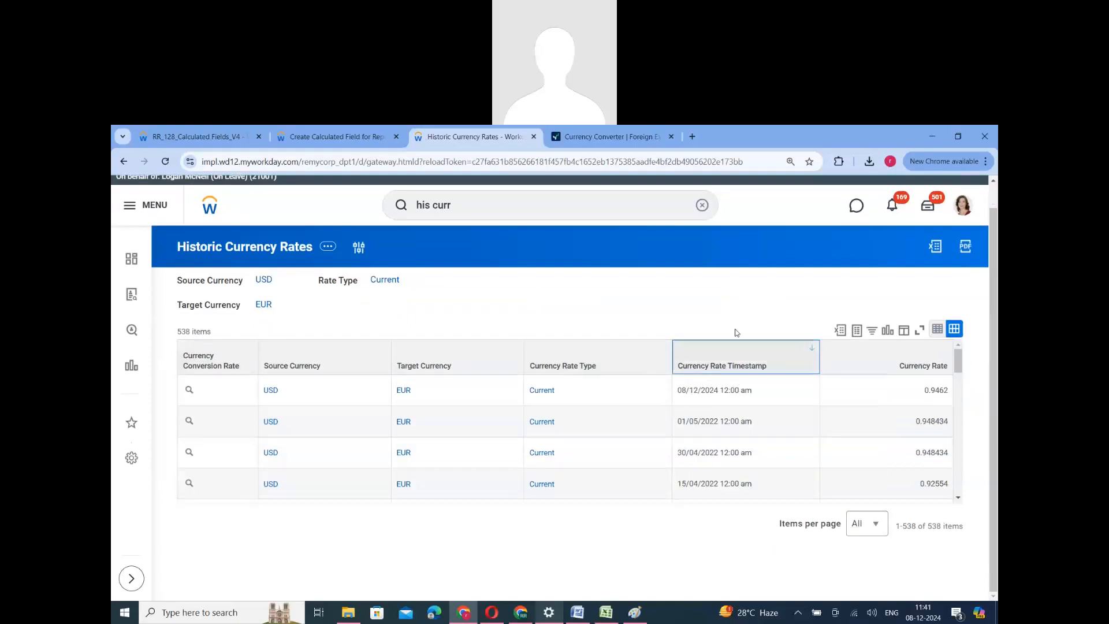
triple_click(691, 392)
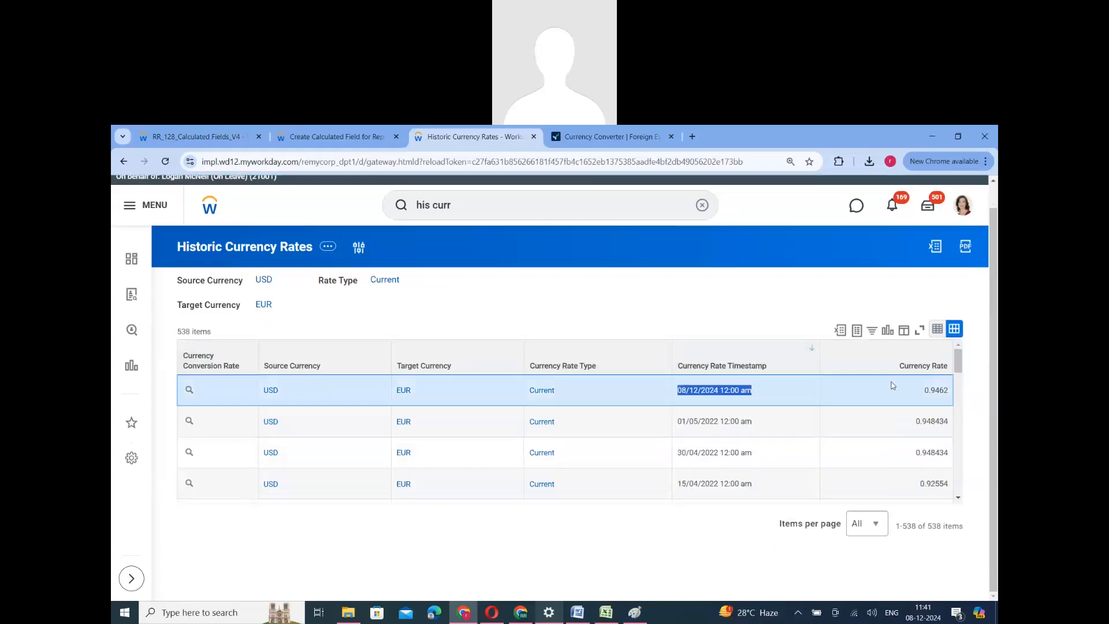
double_click(934, 392)
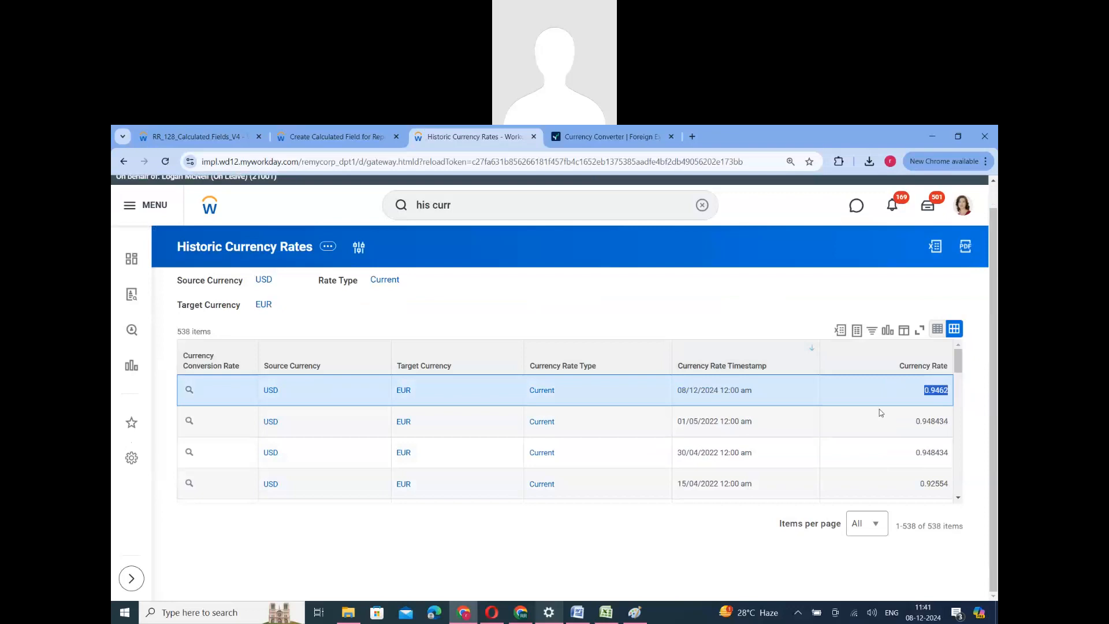
left_click(699, 428)
triple_click(700, 428)
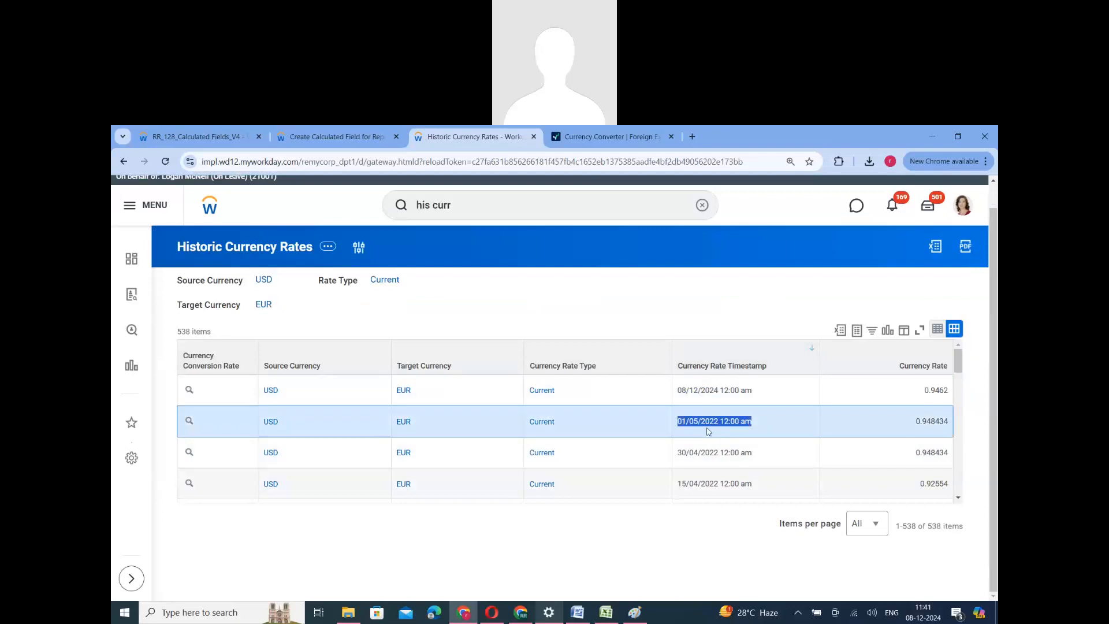
From the OANDA currency converter page, open the FX data API information and its Exchange Rates API developer documentation.
triple_click(708, 454)
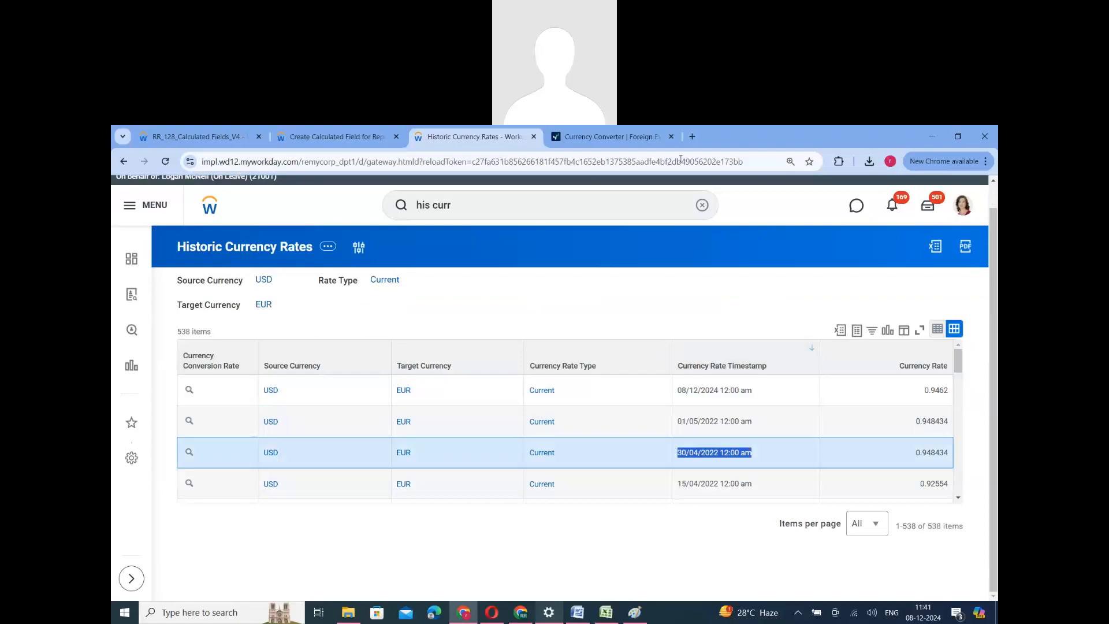
left_click(657, 143)
scroll(611, 346, "down", 3)
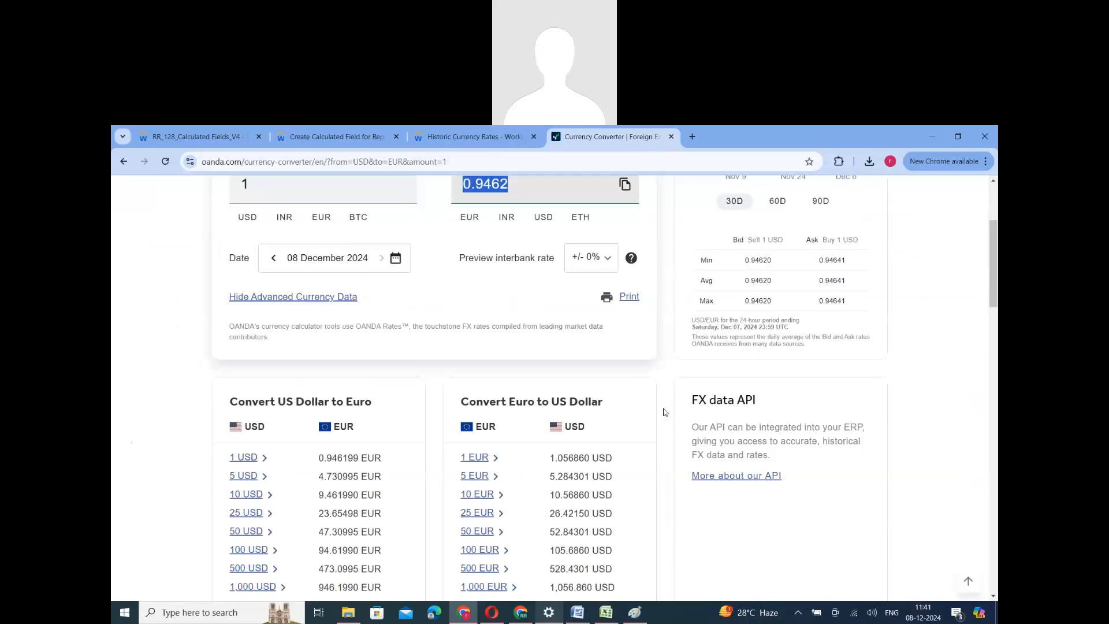
left_click(736, 476)
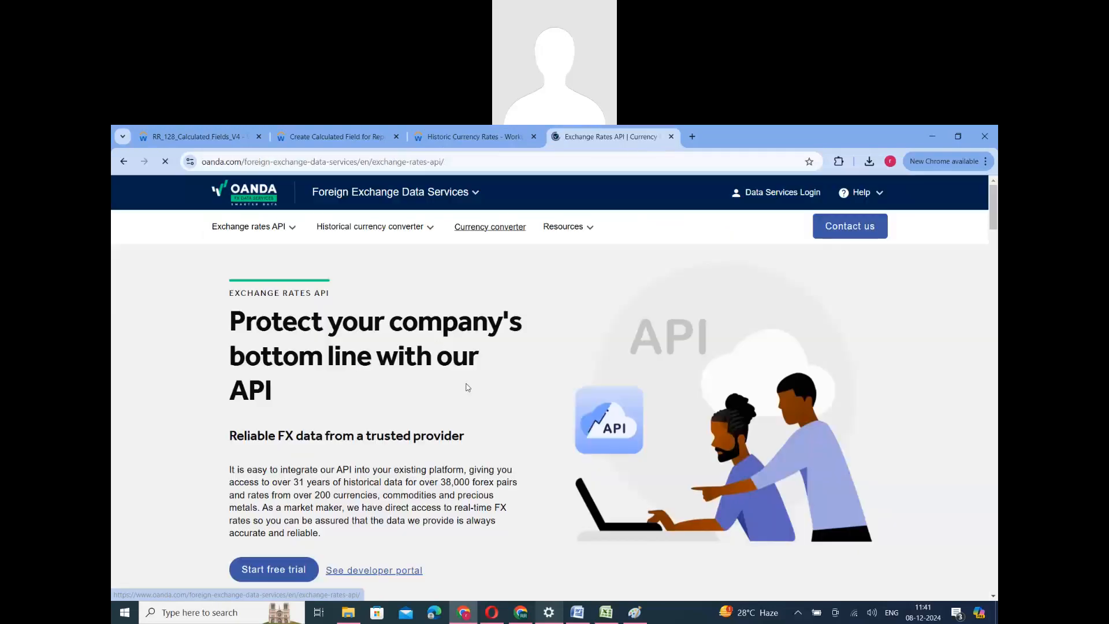
scroll(312, 437, "down", 3)
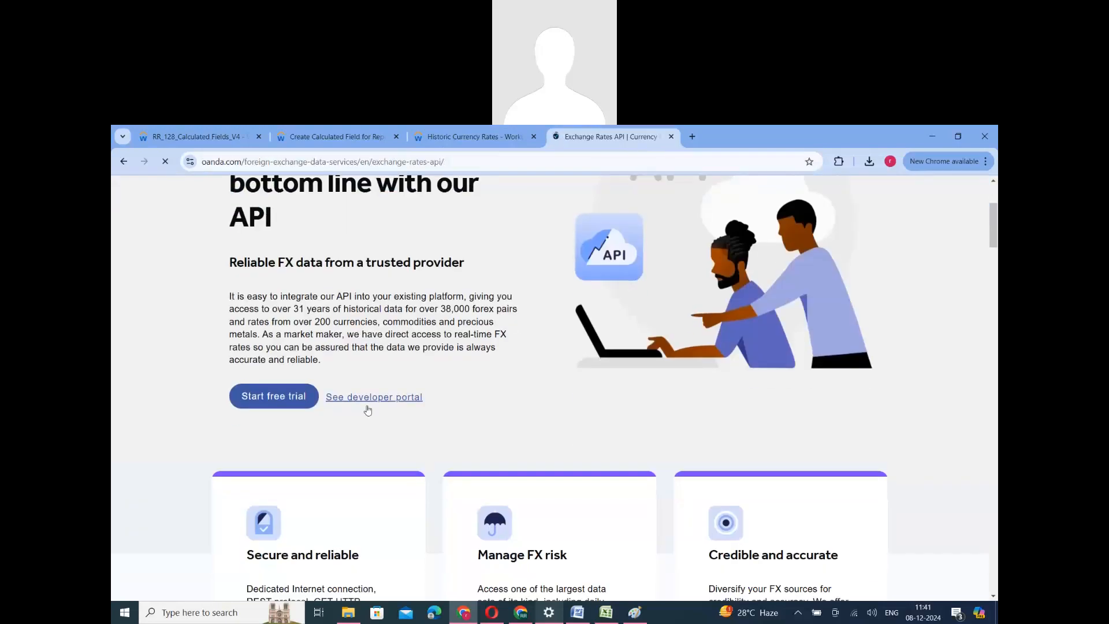
left_click(374, 397)
scroll(475, 403, "down", 3)
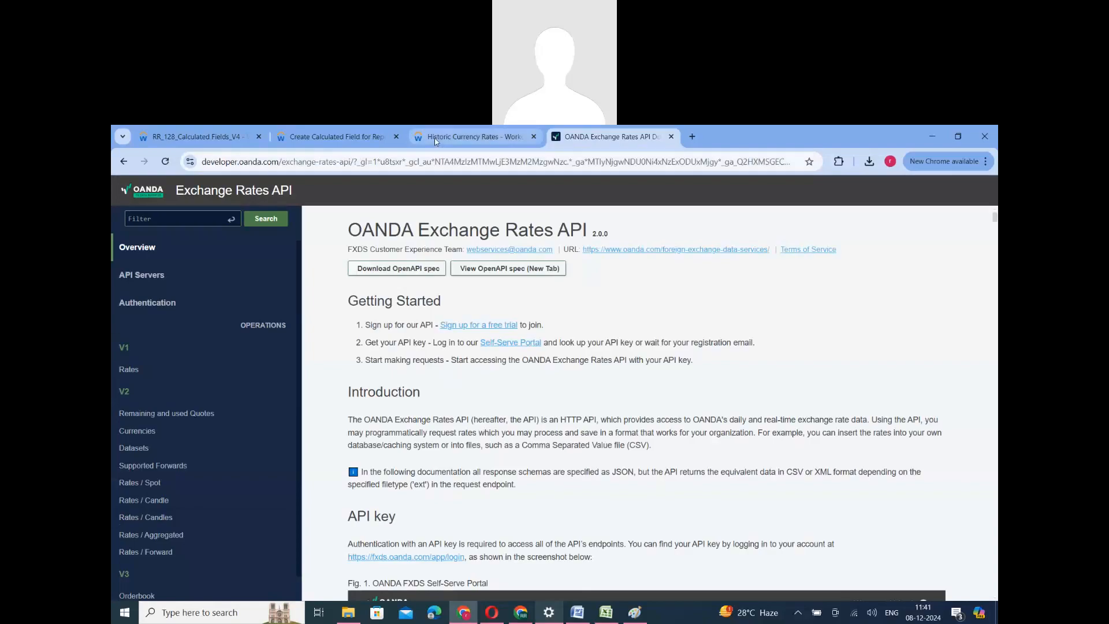
Examine the dates and newest rate in the historic USD to EUR entries alongside the OANDA Exchange Rates API documentation.
left_click(474, 136)
scroll(713, 470, "down", 5)
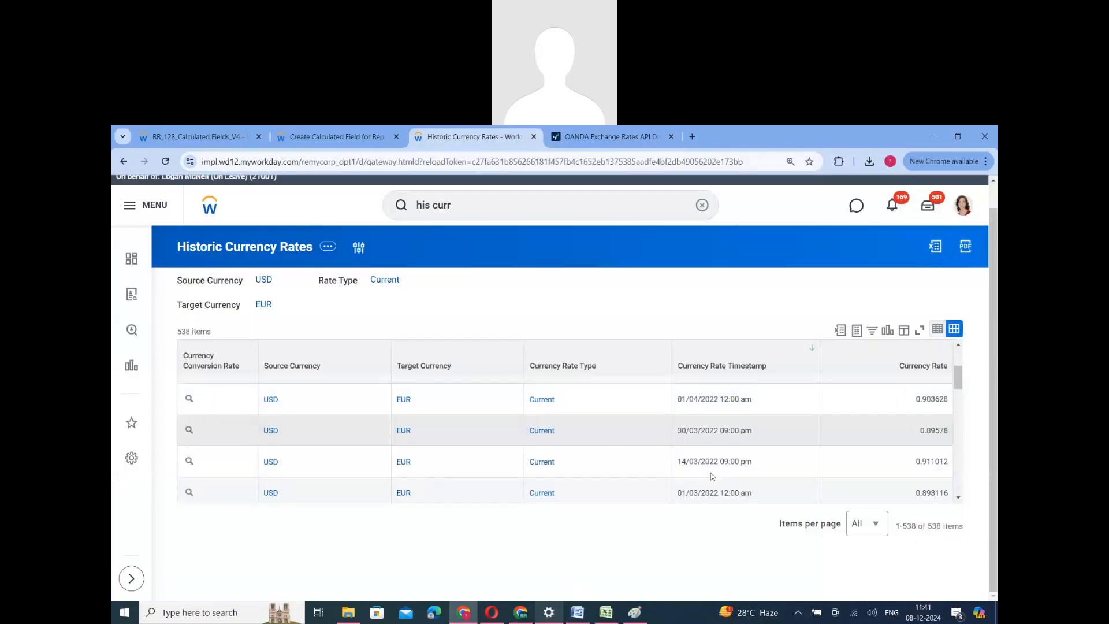
scroll(711, 471, "up", 5)
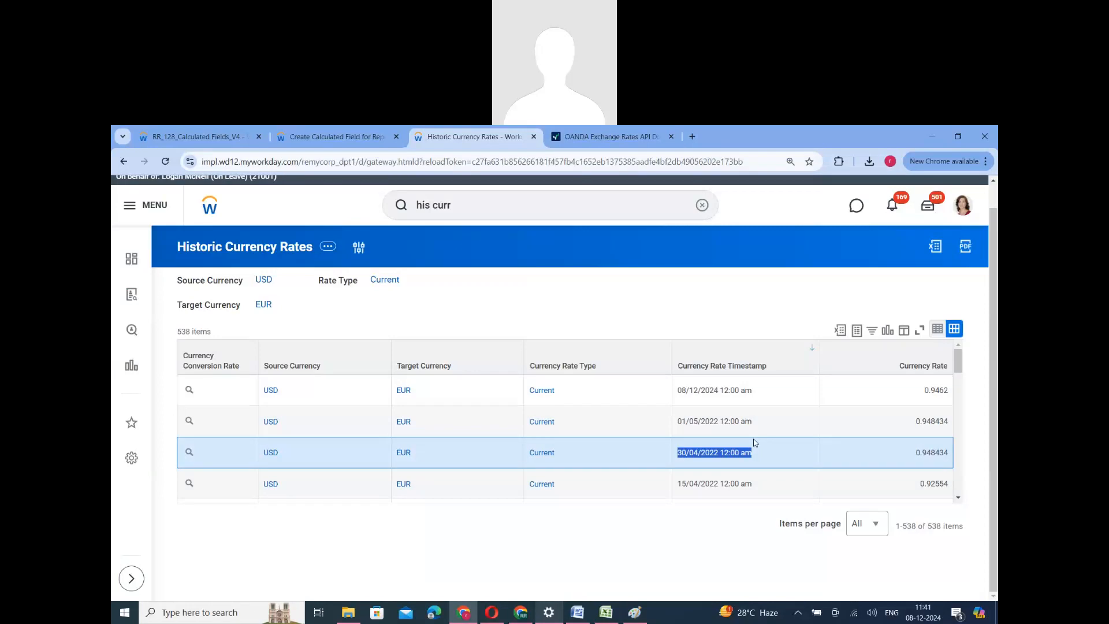
left_click(659, 141)
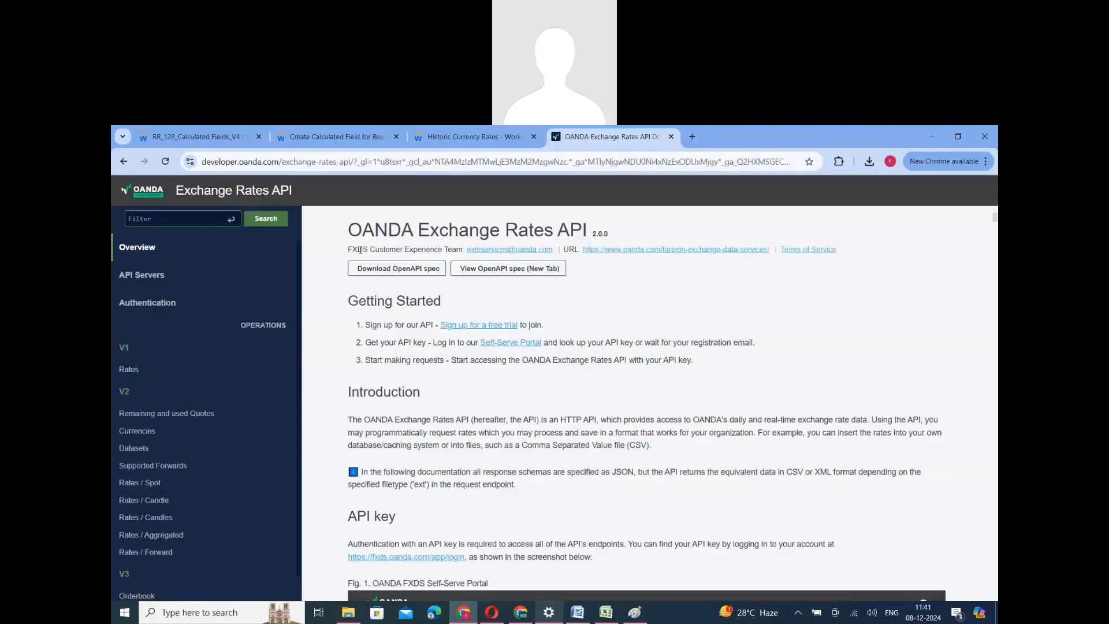
left_click(430, 139)
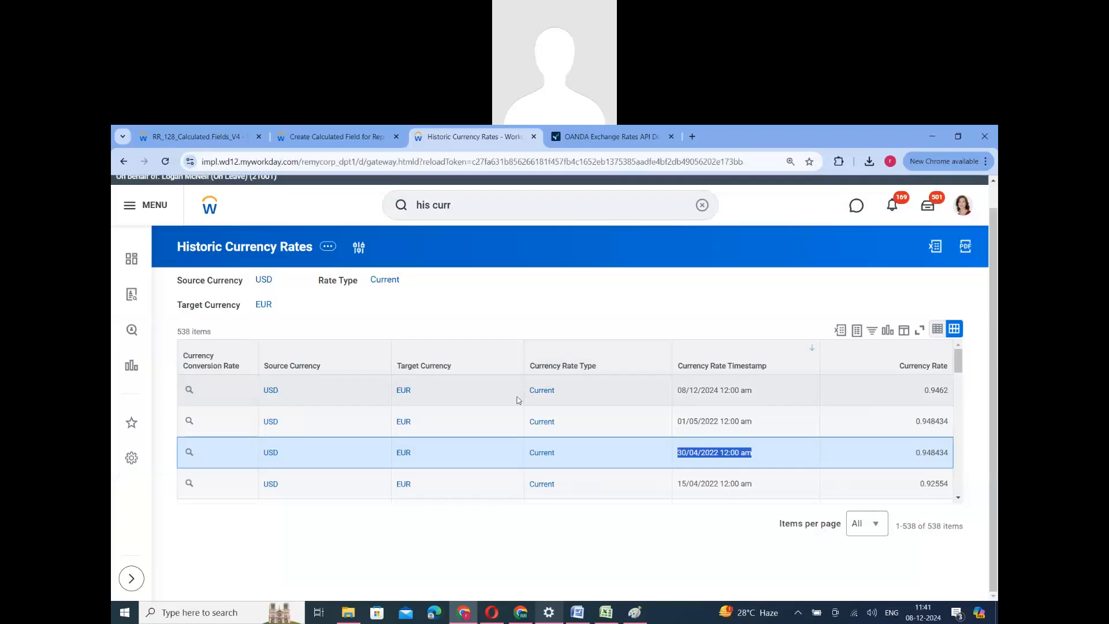
left_click(935, 390)
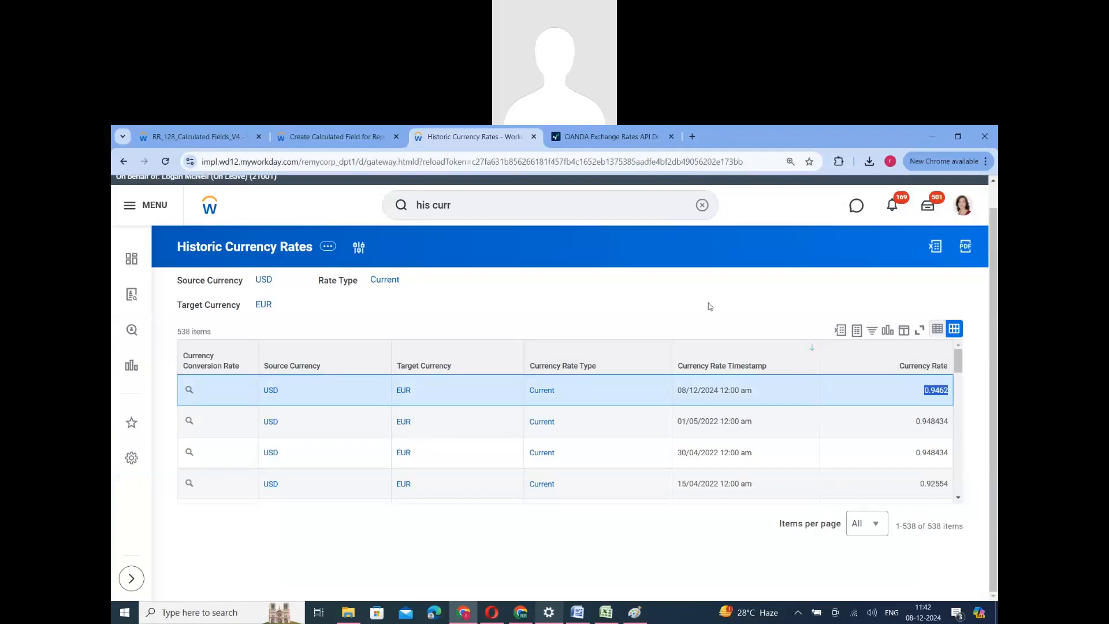
left_click(660, 142)
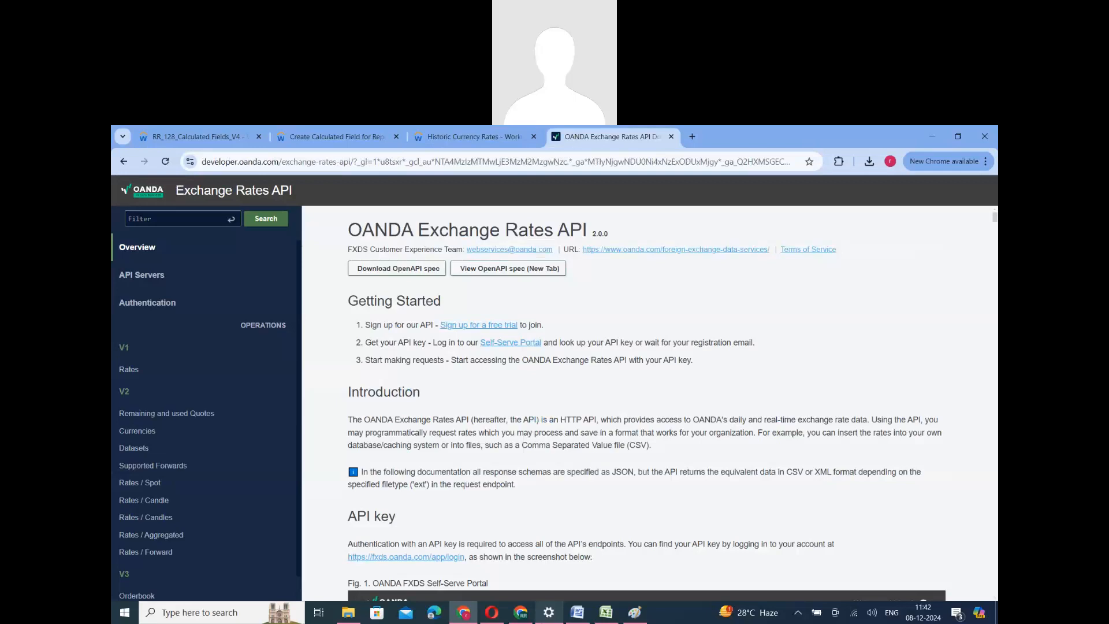
Search the Desktop folder in File Explorer for "exchan" and look through the matching files.
left_click(349, 612)
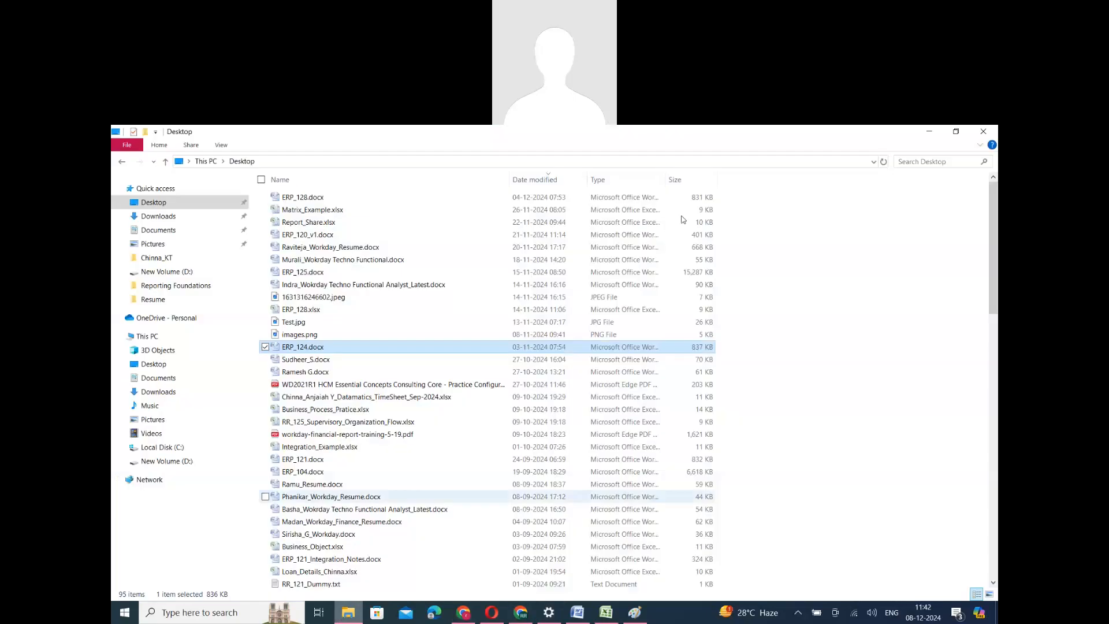
left_click(931, 161)
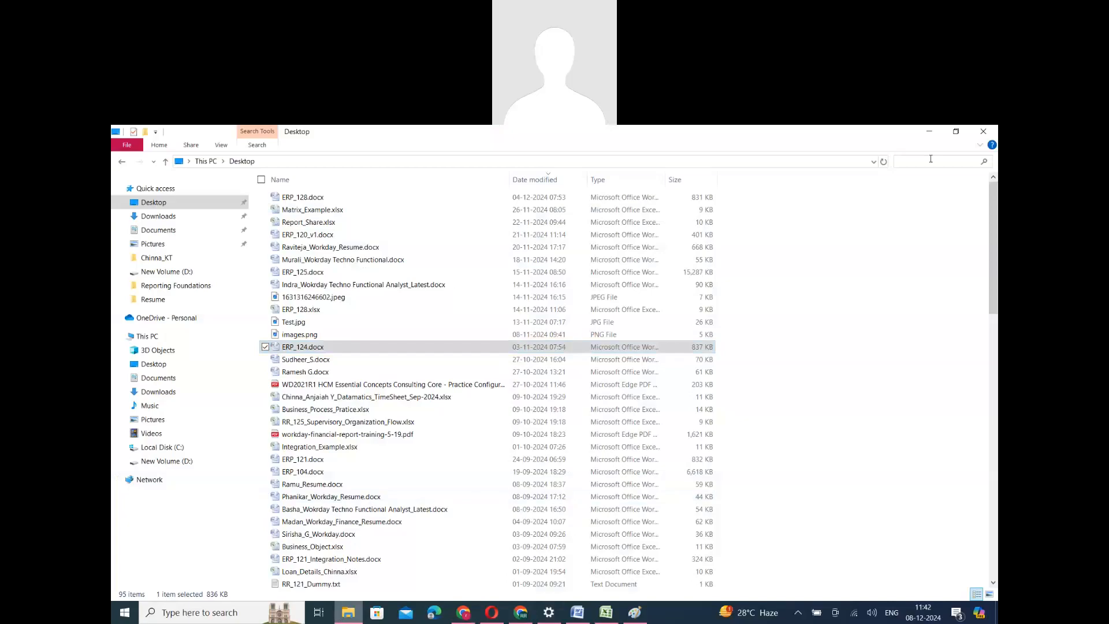
type("excan")
key("BackSpace")
key("BackSpace")
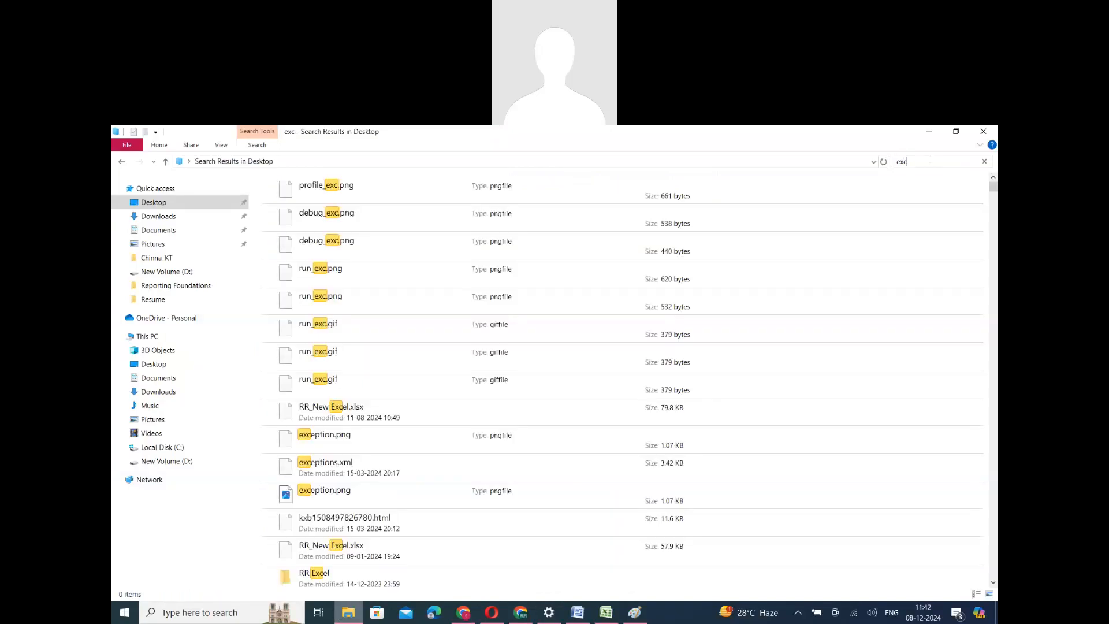
type("han")
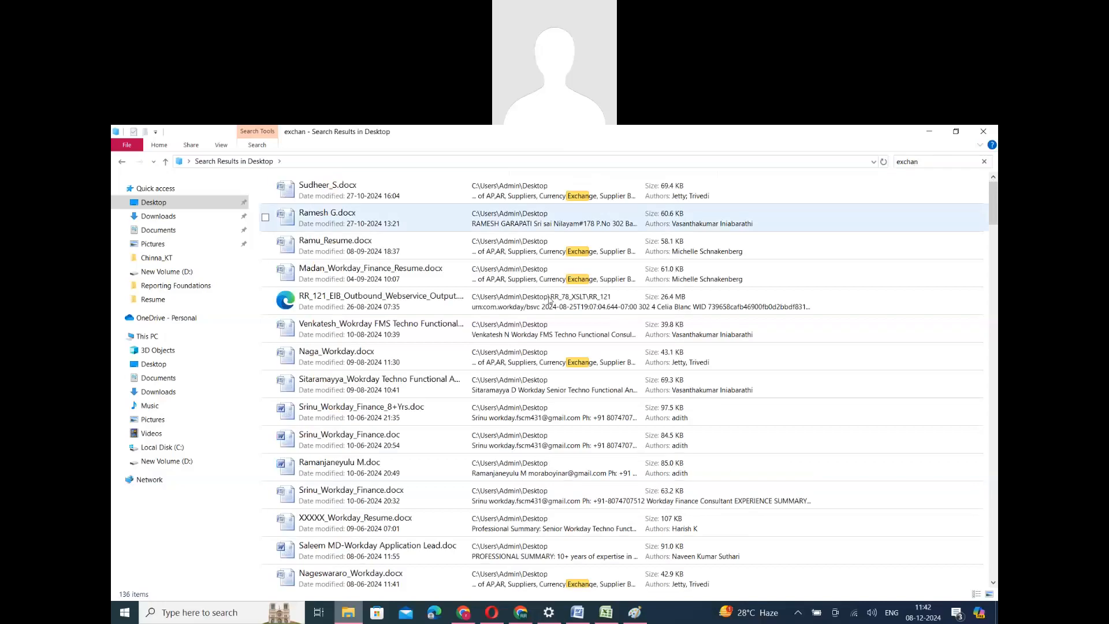
scroll(325, 482, "down", 6)
scroll(325, 482, "down", 3)
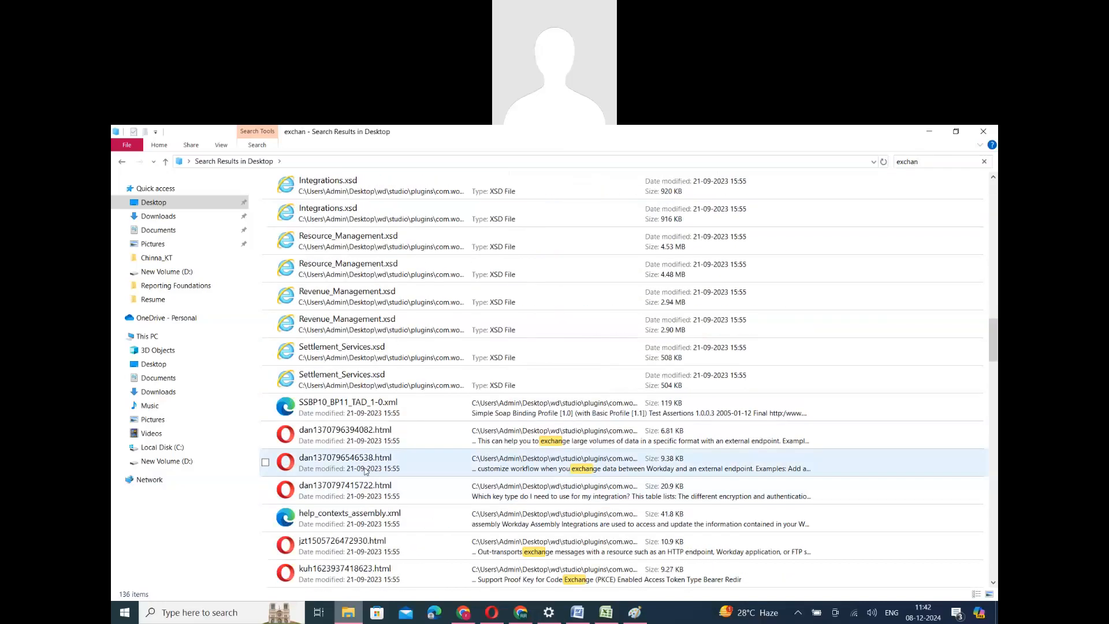
scroll(347, 479, "down", 10)
scroll(361, 478, "down", 5)
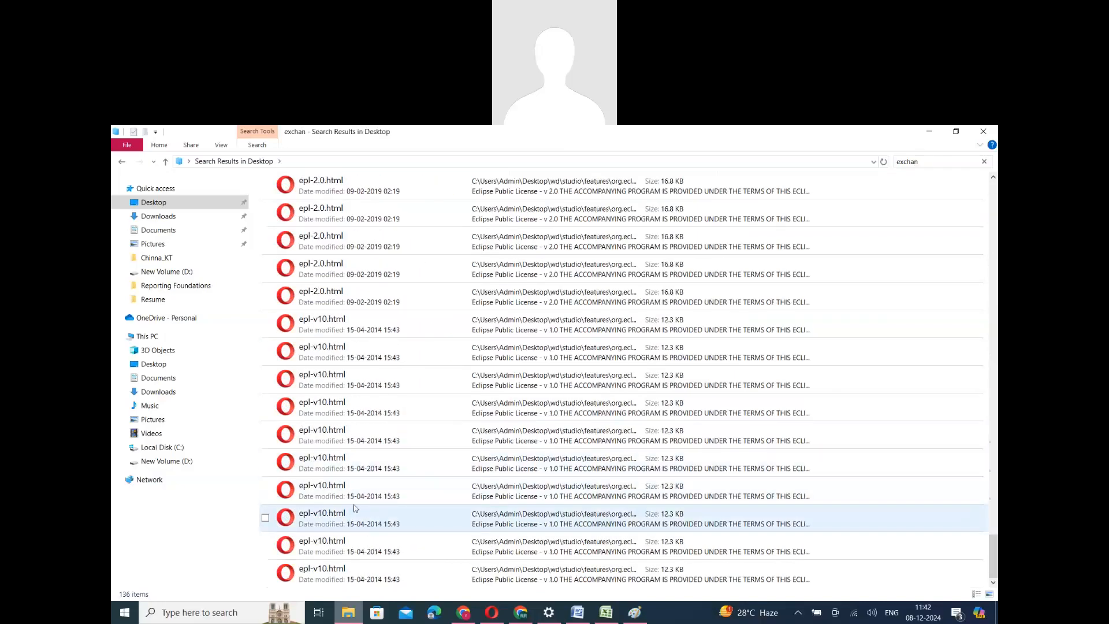
Search New Volume (D:) for files matching "exchan" and "curren".
left_click(162, 462)
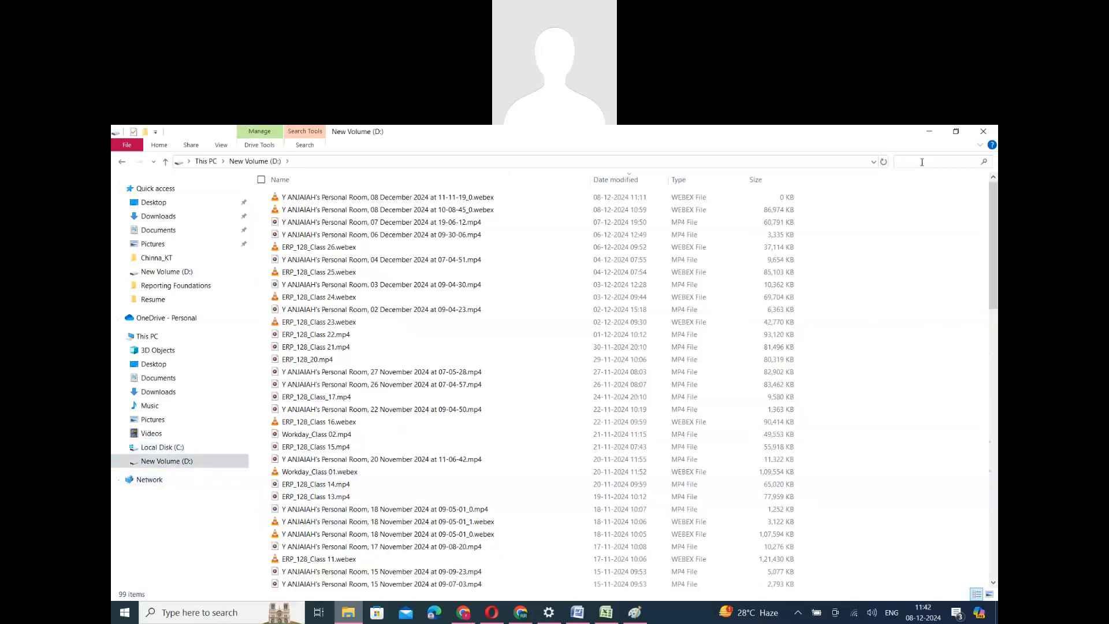
type("exchan")
key("BackSpace")
key("BackSpace")
key("BackSpace")
key("BackSpace")
key("BackSpace")
key("BackSpace")
type("curren")
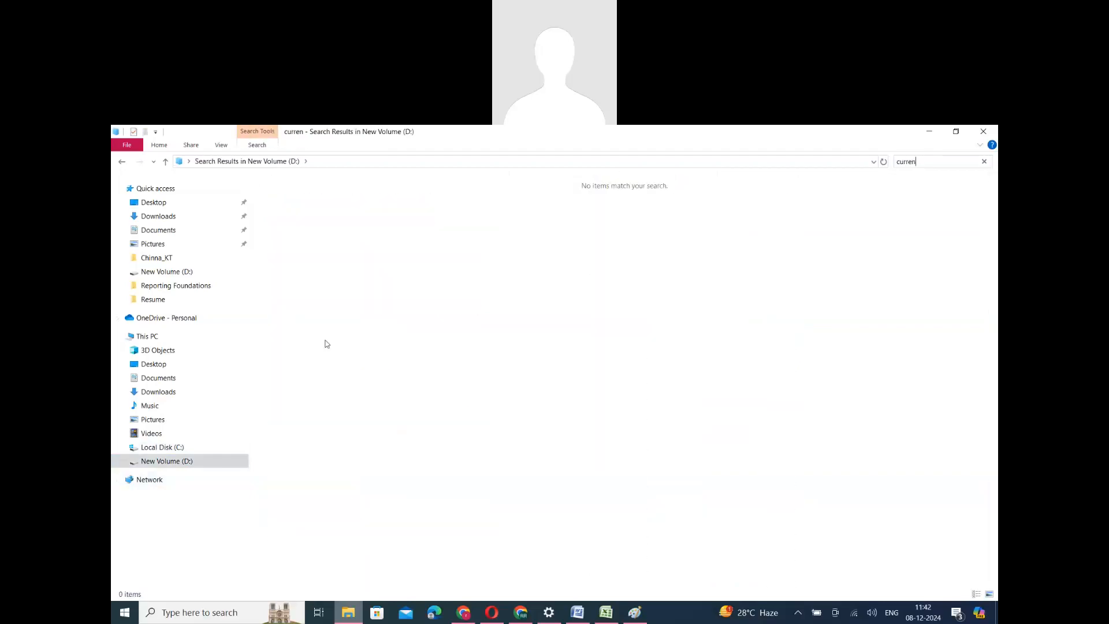
Search Local Disk (C:) for "curren", then return to the OANDA documentation in Chrome.
left_click(182, 448)
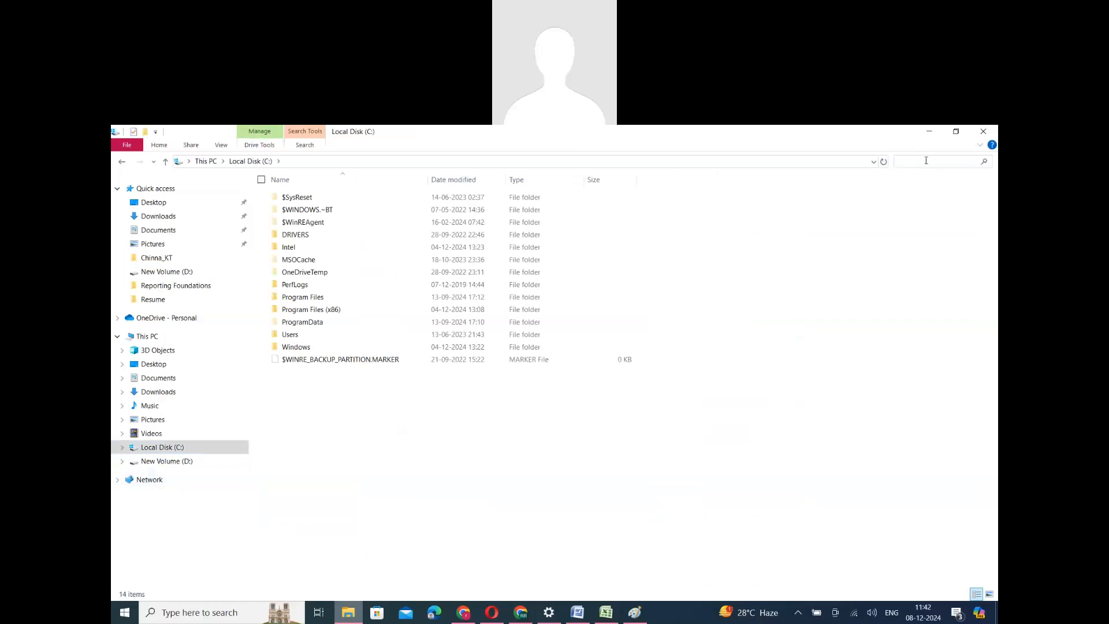
type("curren")
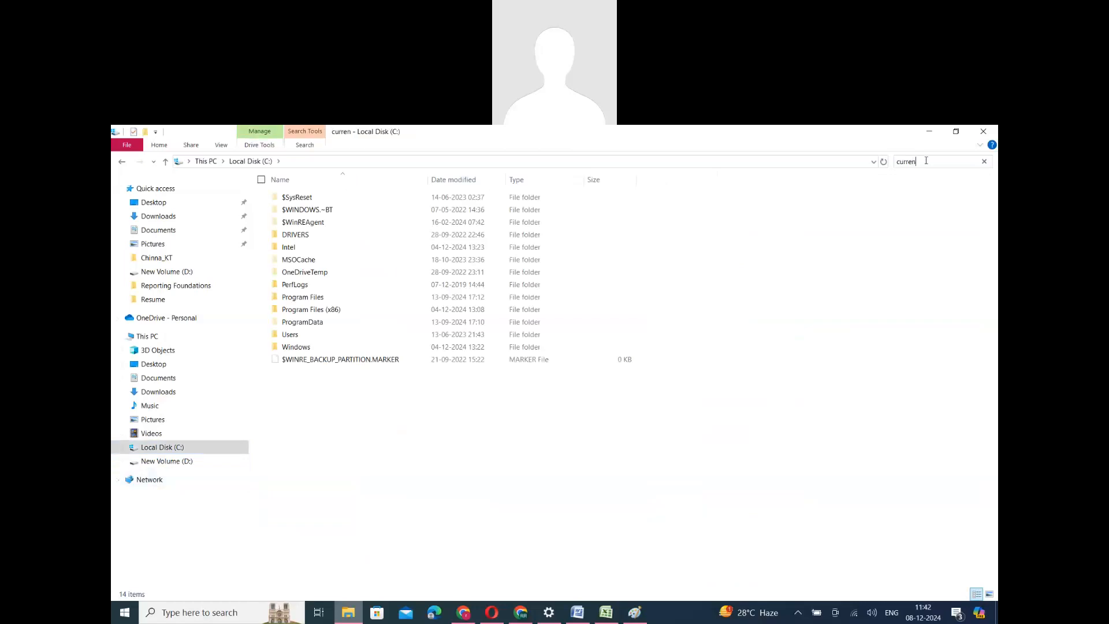
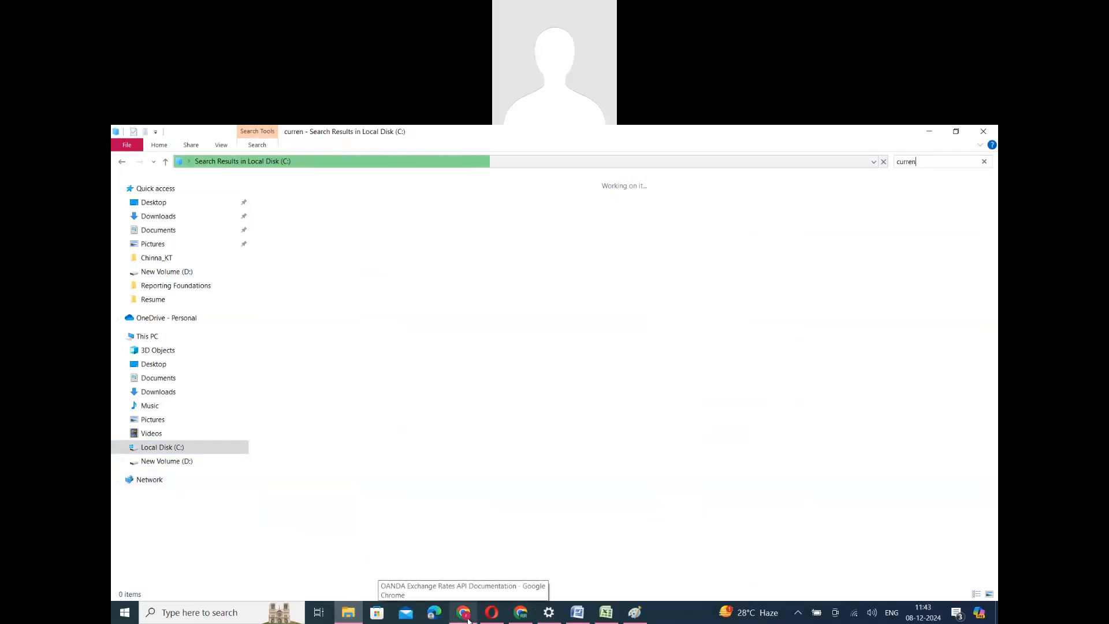
left_click(465, 614)
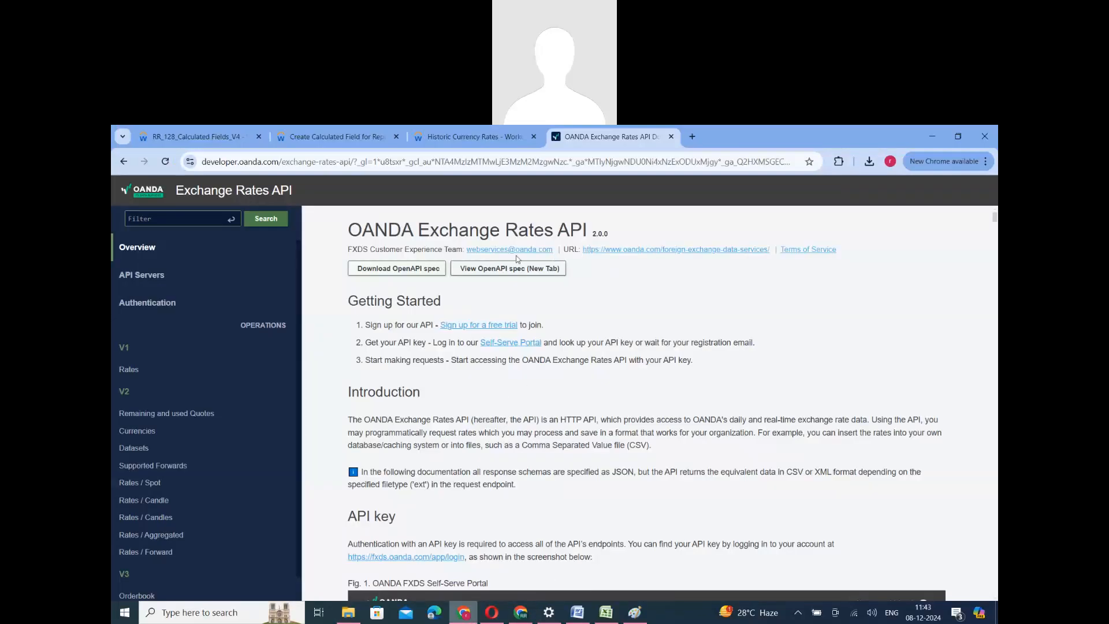
left_click(443, 140)
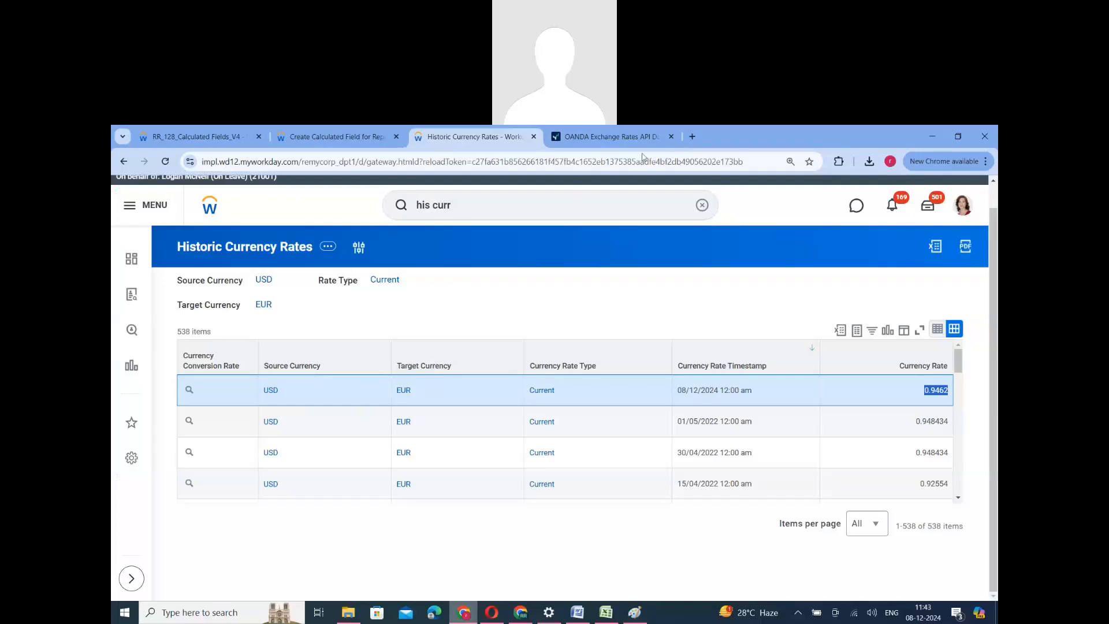
left_click(658, 138)
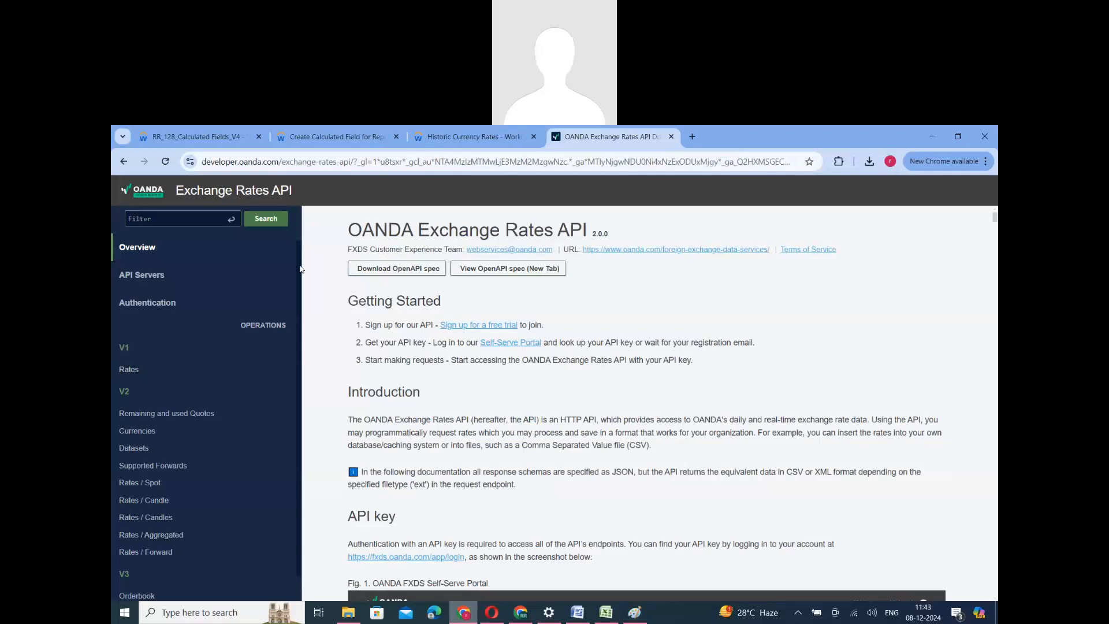
left_click(434, 141)
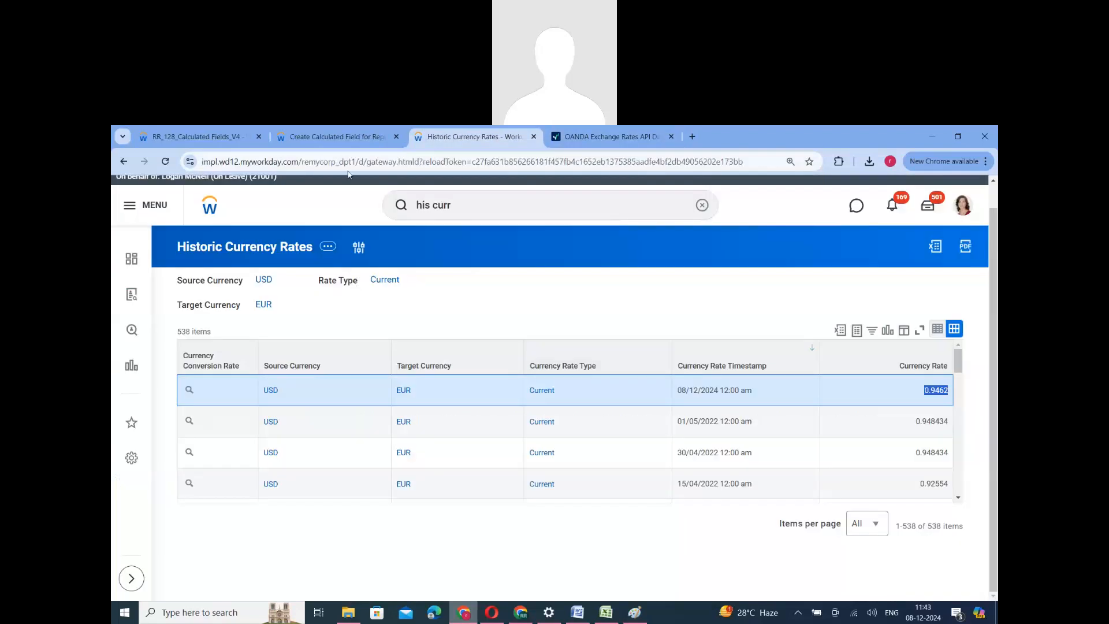
left_click(327, 136)
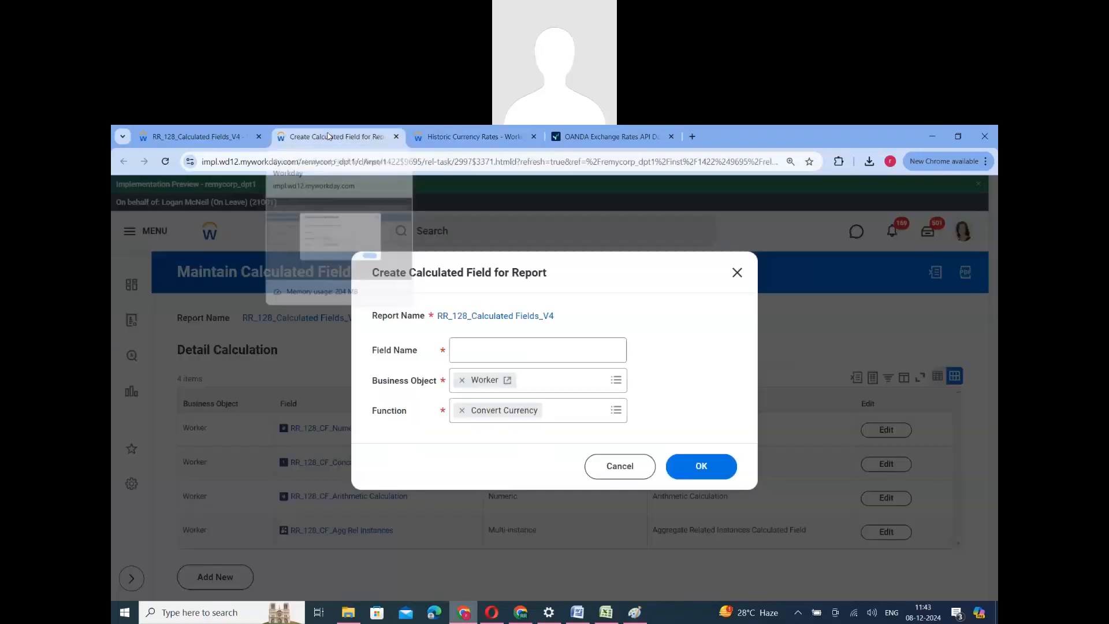
Rerun Historic Currency Rates with target currency INR, keeping source currency USD and rate type Current.
left_click(456, 136)
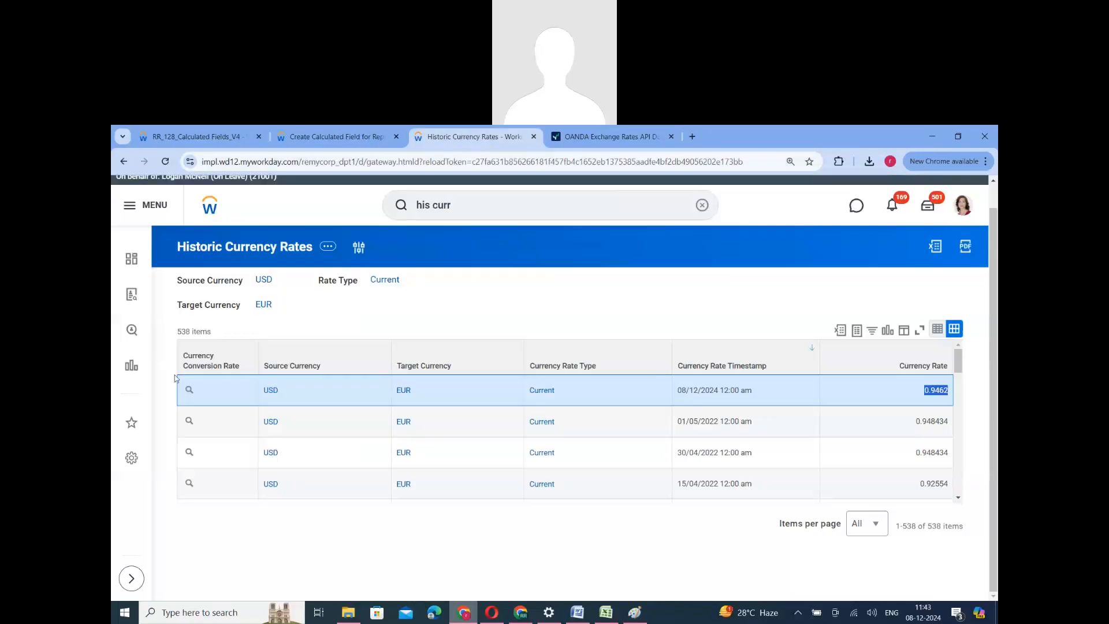
scroll(270, 328, "up", 1)
mouse_move(272, 334)
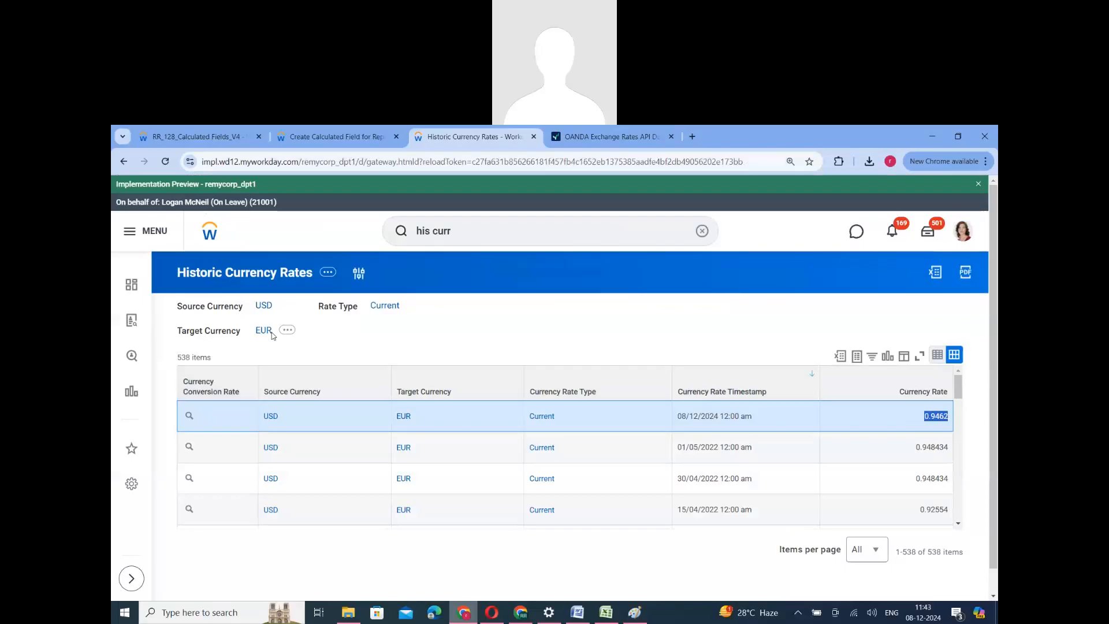
left_click(358, 273)
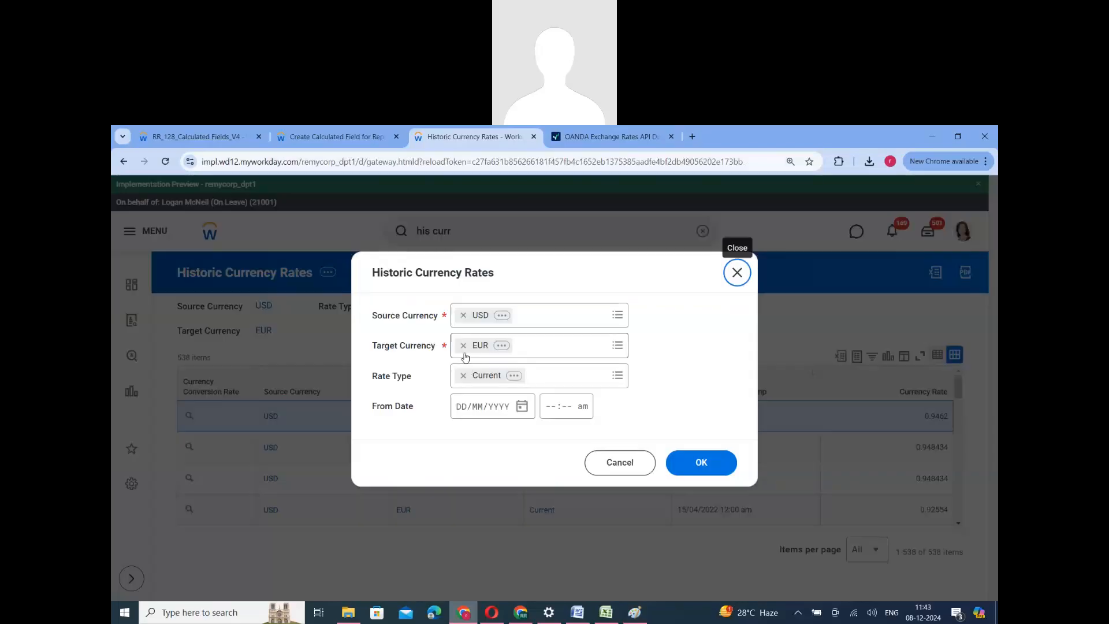
left_click(465, 352)
left_click(466, 349)
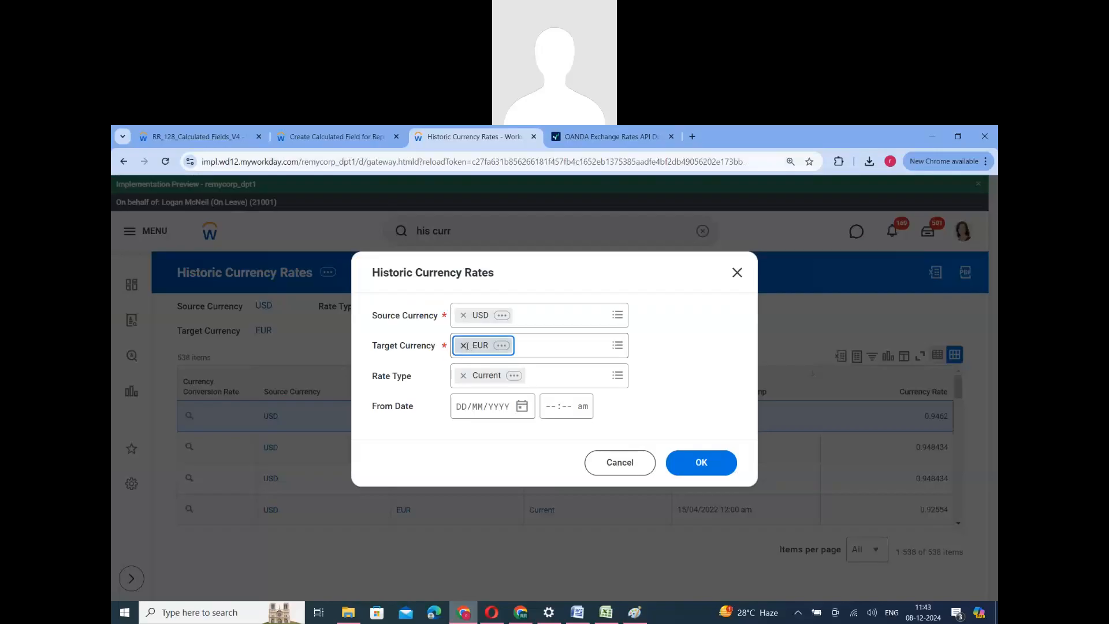
type("inr")
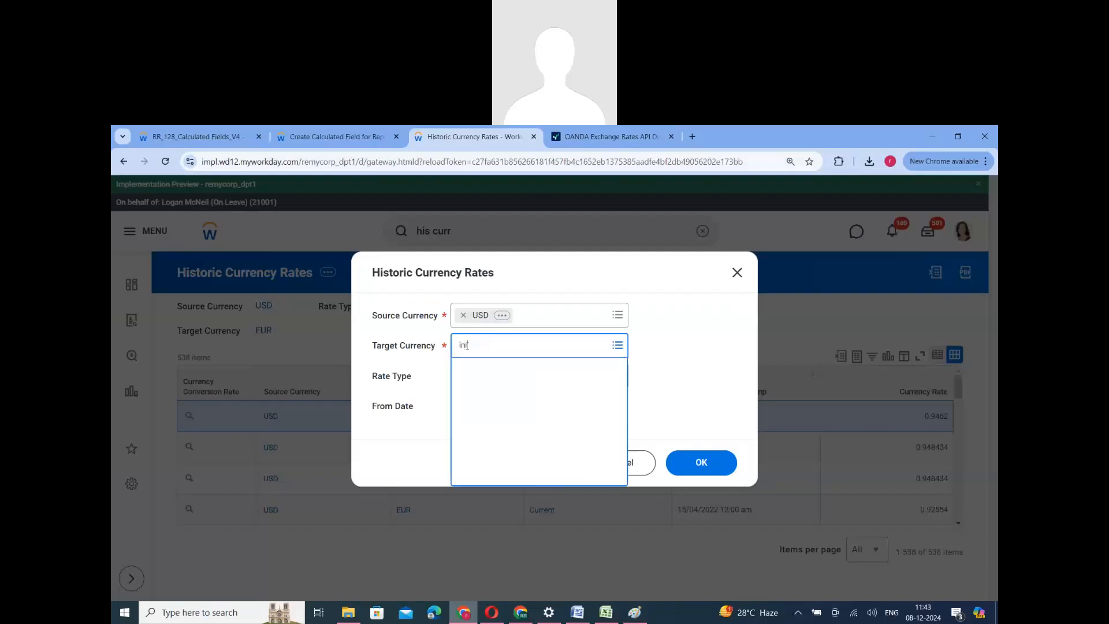
left_click(491, 369)
left_click(710, 472)
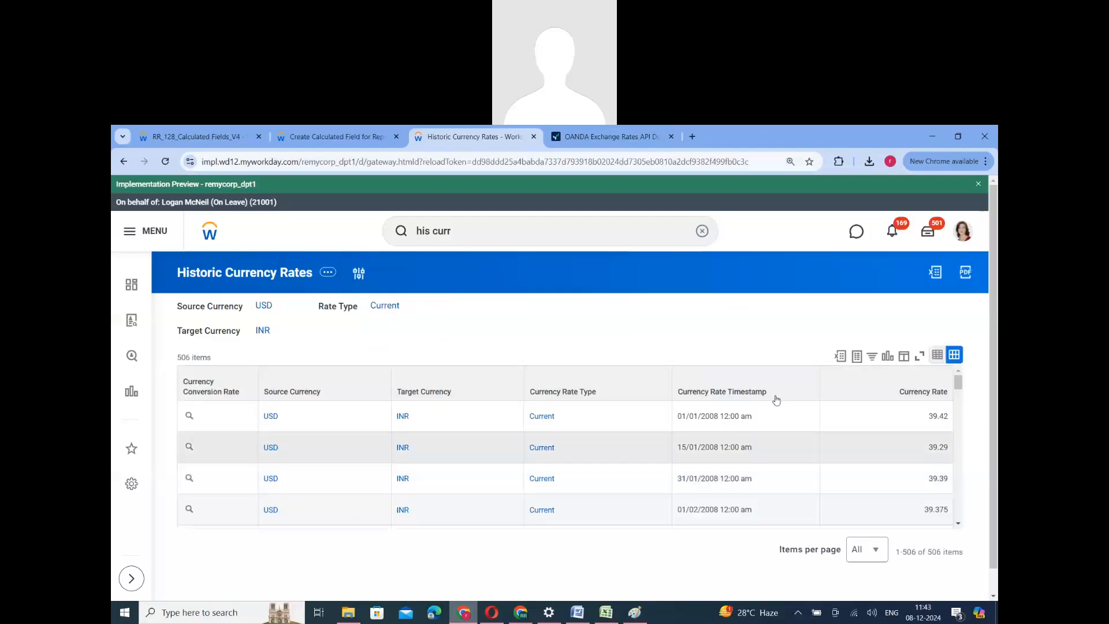
Sort the USD to INR rates by Currency Rate Timestamp, newest first, and examine the most recent entry's date.
left_click(731, 391)
left_click(729, 439)
scroll(621, 511, "down", 1)
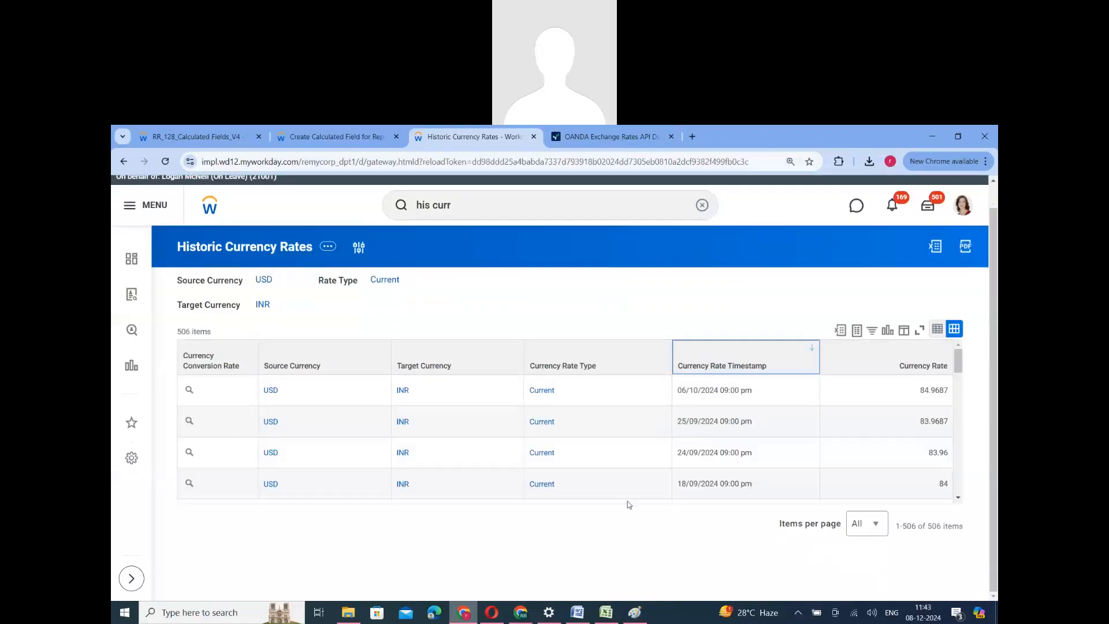
triple_click(691, 394)
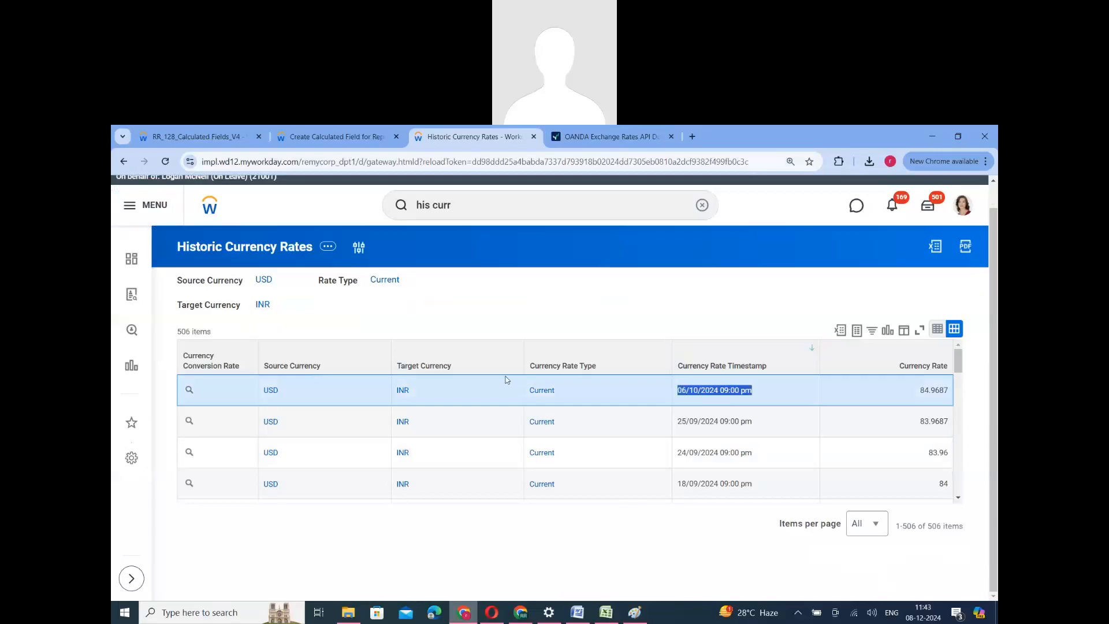
Name the new Convert Currency calculated field RR_128_CF_Convert Currency on the Worker business object and proceed to its definition.
left_click(329, 138)
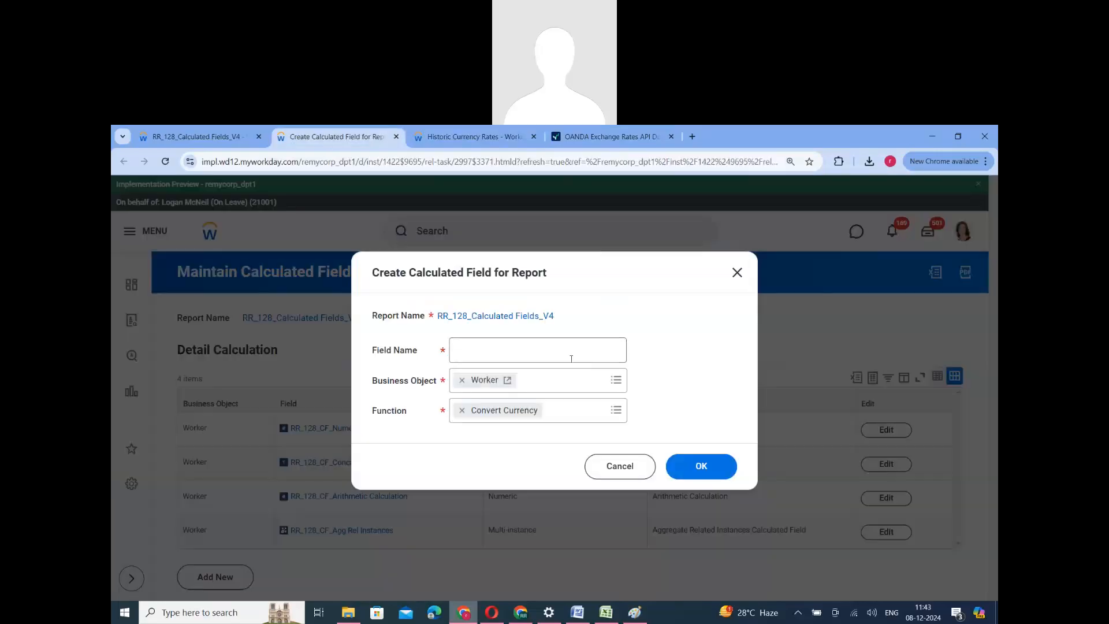
left_click(459, 358)
type("RR")
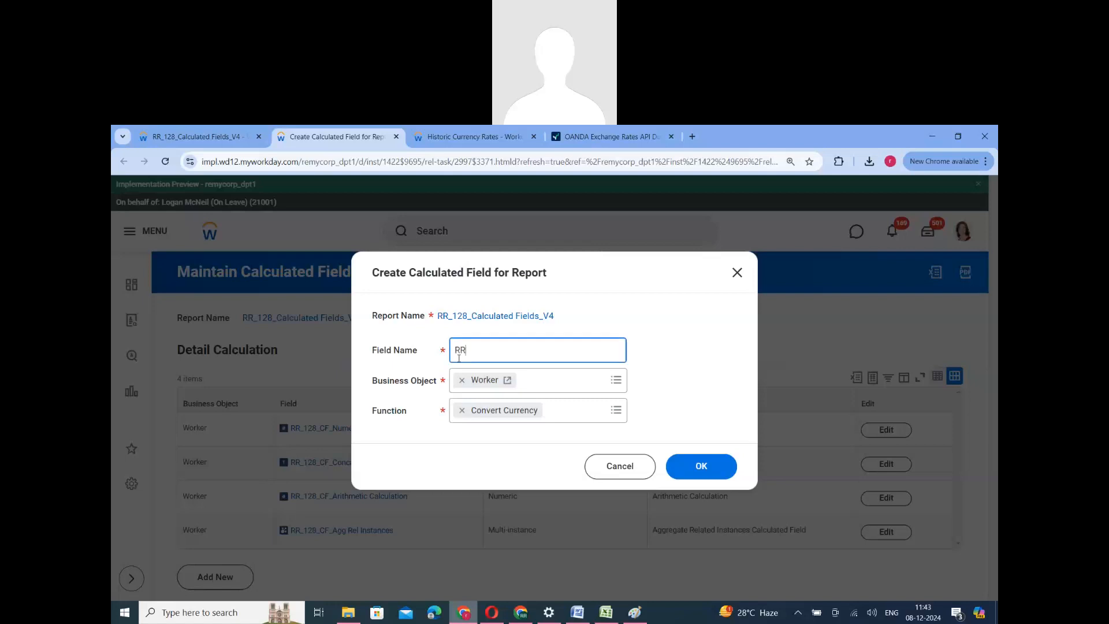
type("_128_CF_Convery")
key("BackSpace")
key("BackSpace")
type("t Currency")
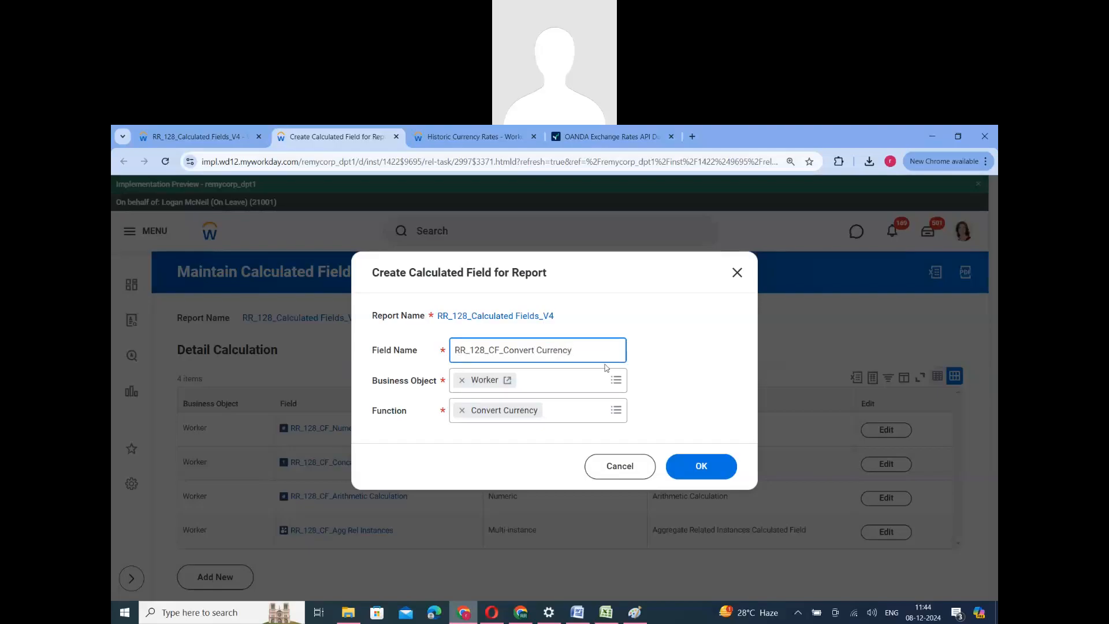
left_click(699, 480)
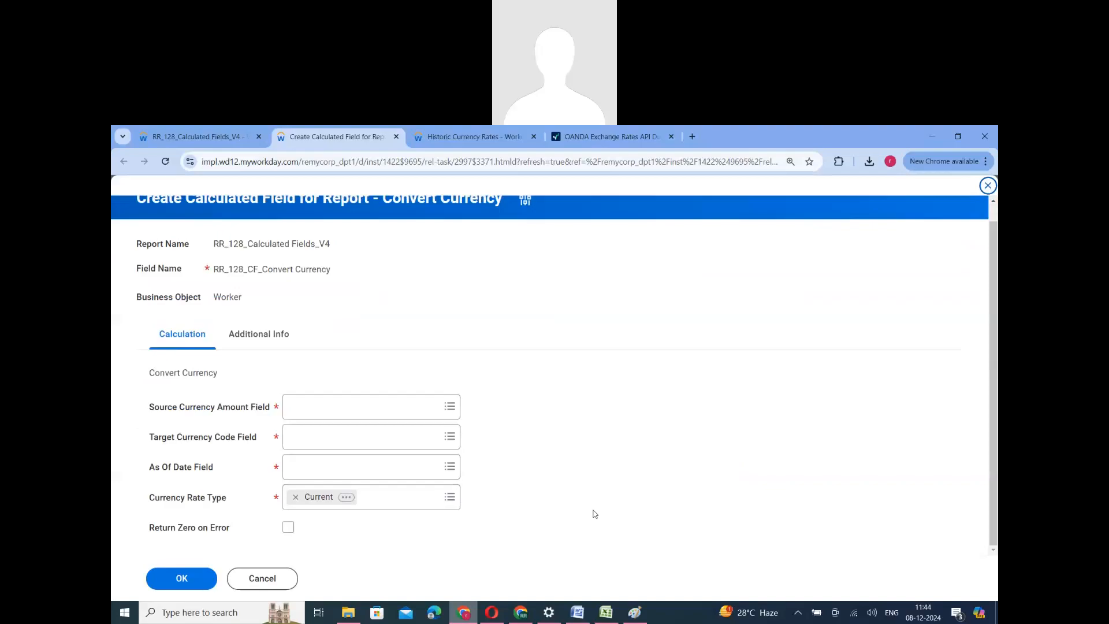
Set the Source Currency Amount Field to Total Base Pay Annualized - Amount.
left_click(346, 404)
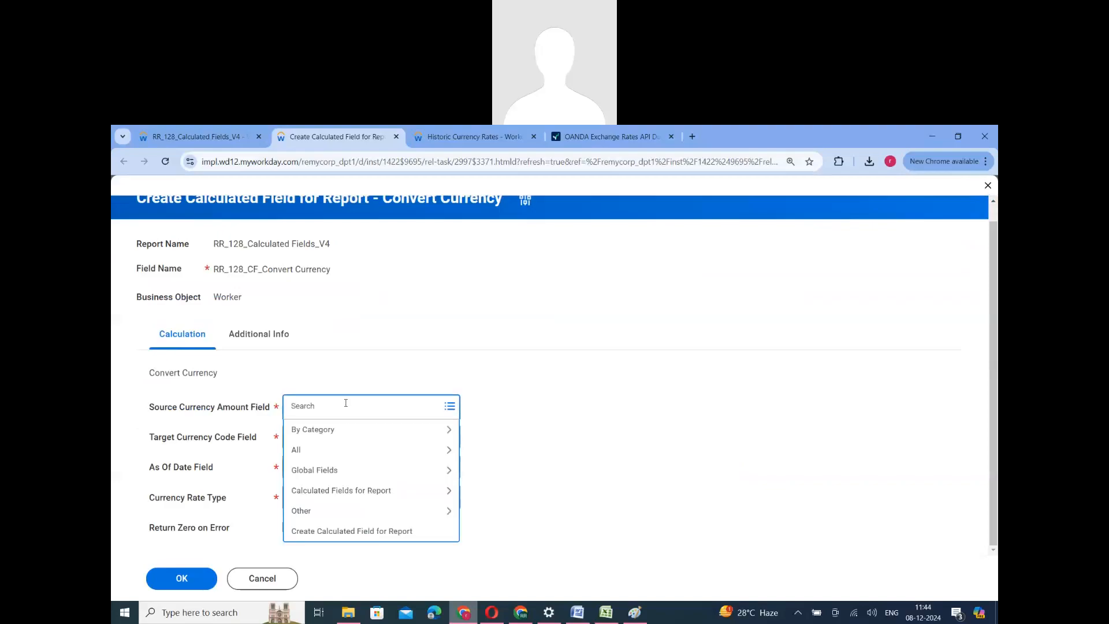
type("total anau")
key("Return")
double_click(316, 405)
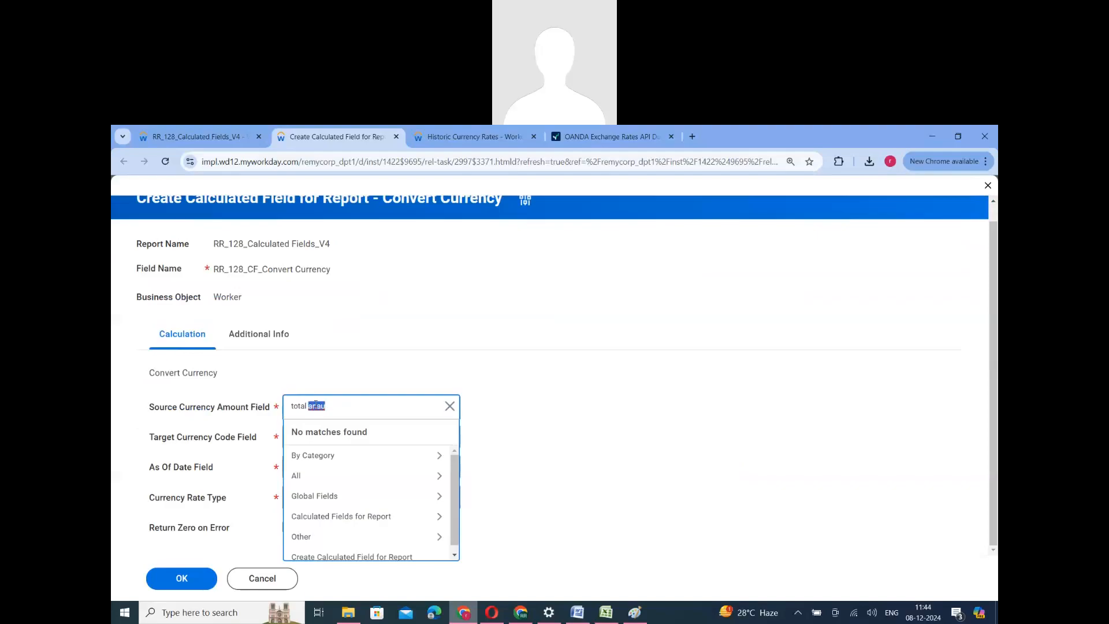
type("anua")
key("Return")
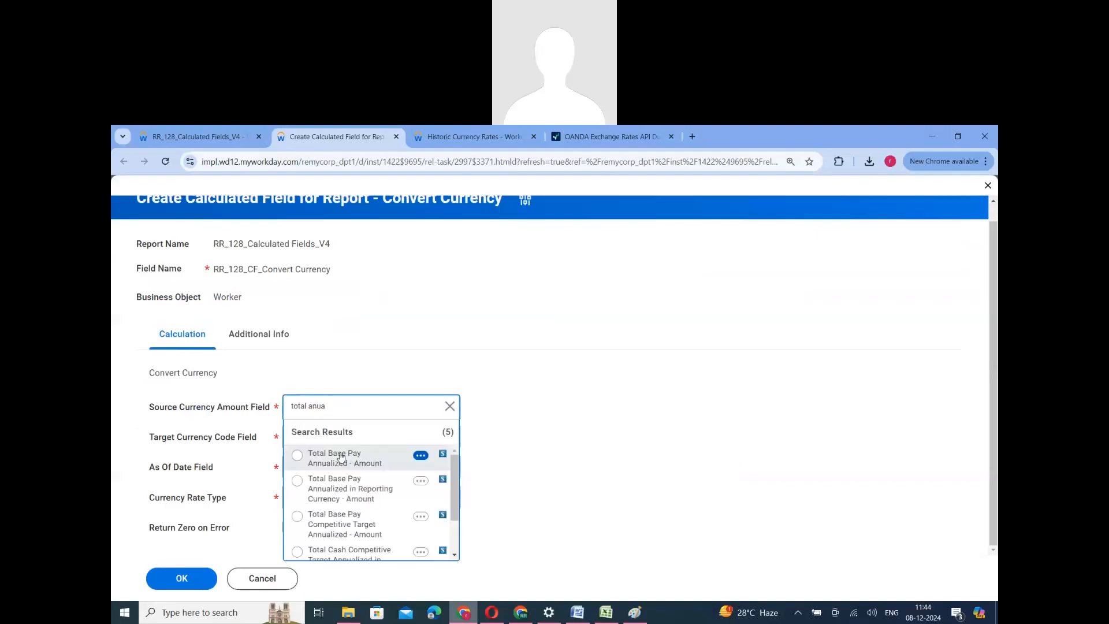
left_click(341, 457)
Set the Target Currency Code Field to EUR and the As Of Date Field to Today.
left_click(322, 448)
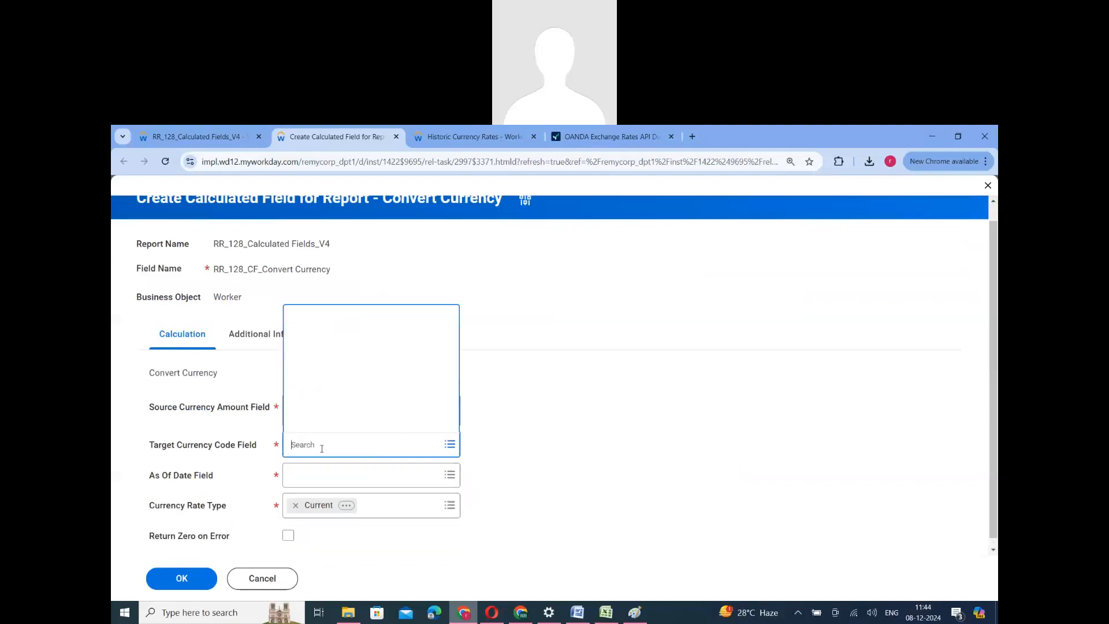
type("EUR")
key("Return")
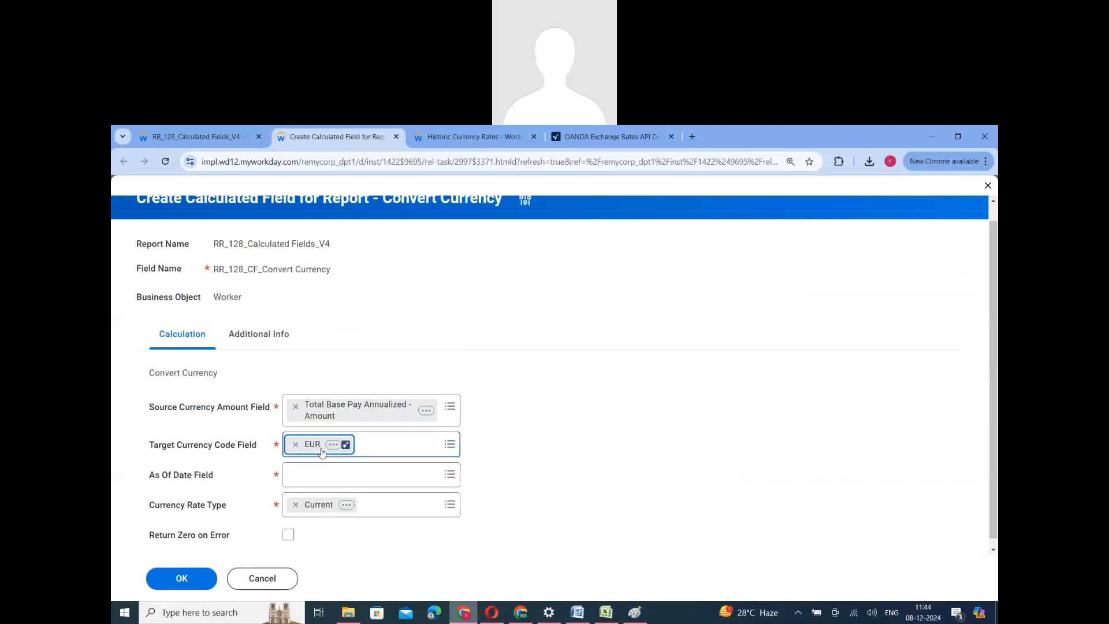
left_click(318, 484)
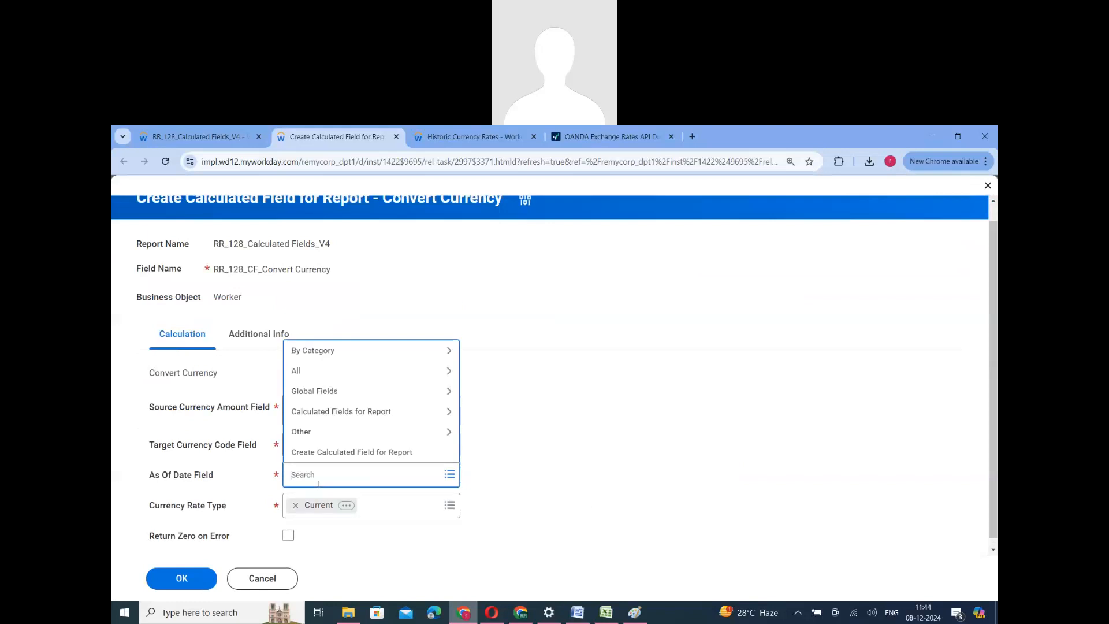
type("tof")
type("day")
key("Return")
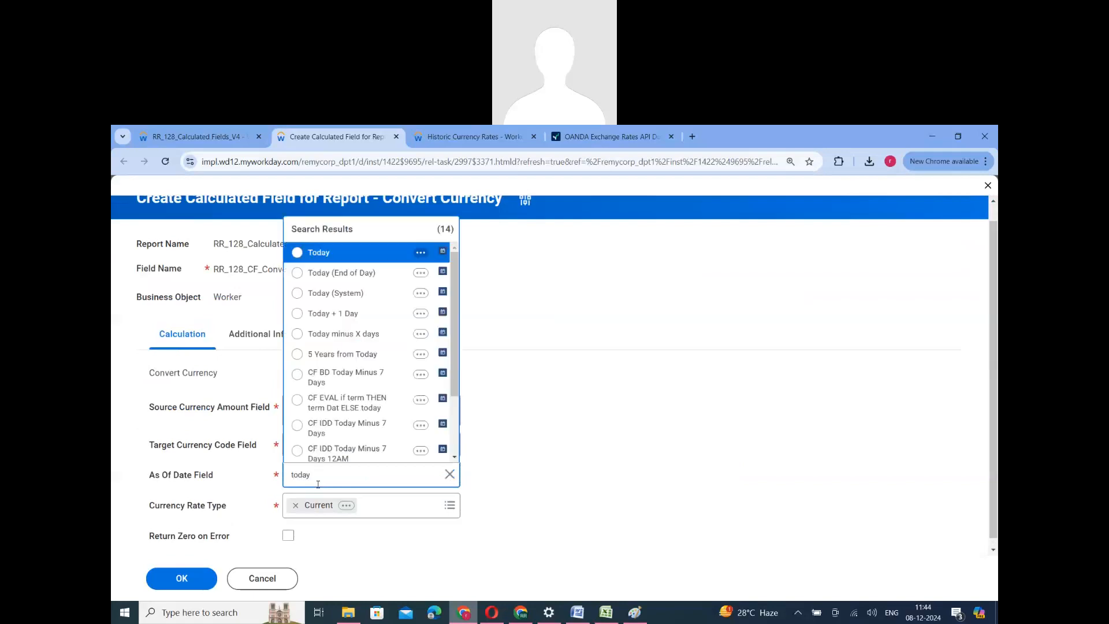
key("Return")
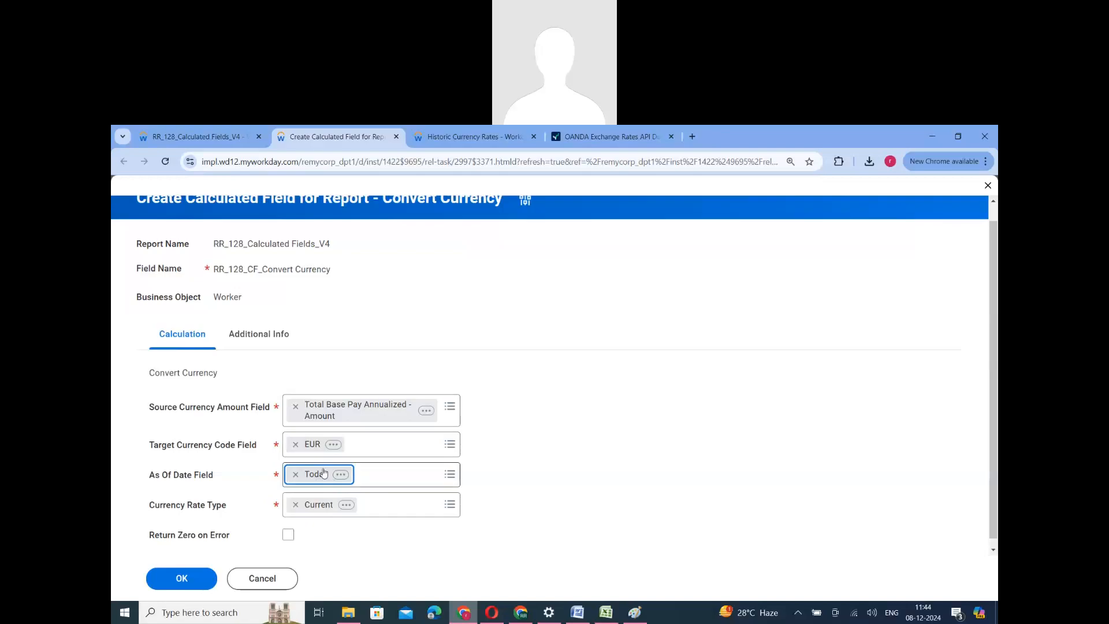
Enable Return Zero on Error, save the calculated field and finish its save confirmation.
left_click(289, 536)
left_click(173, 590)
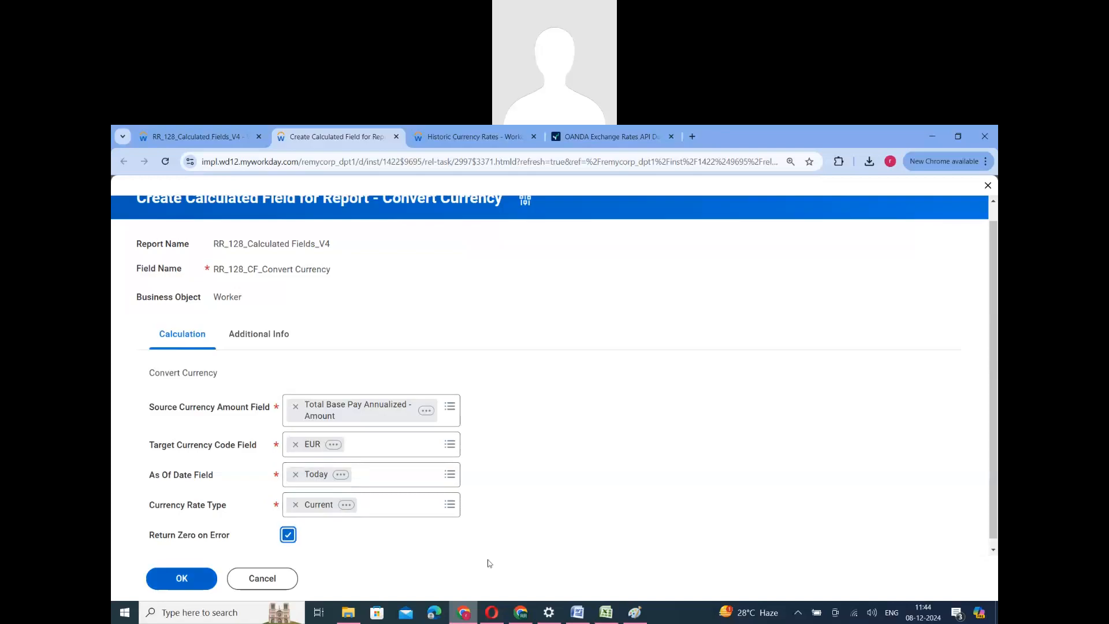
scroll(430, 475, "down", 1)
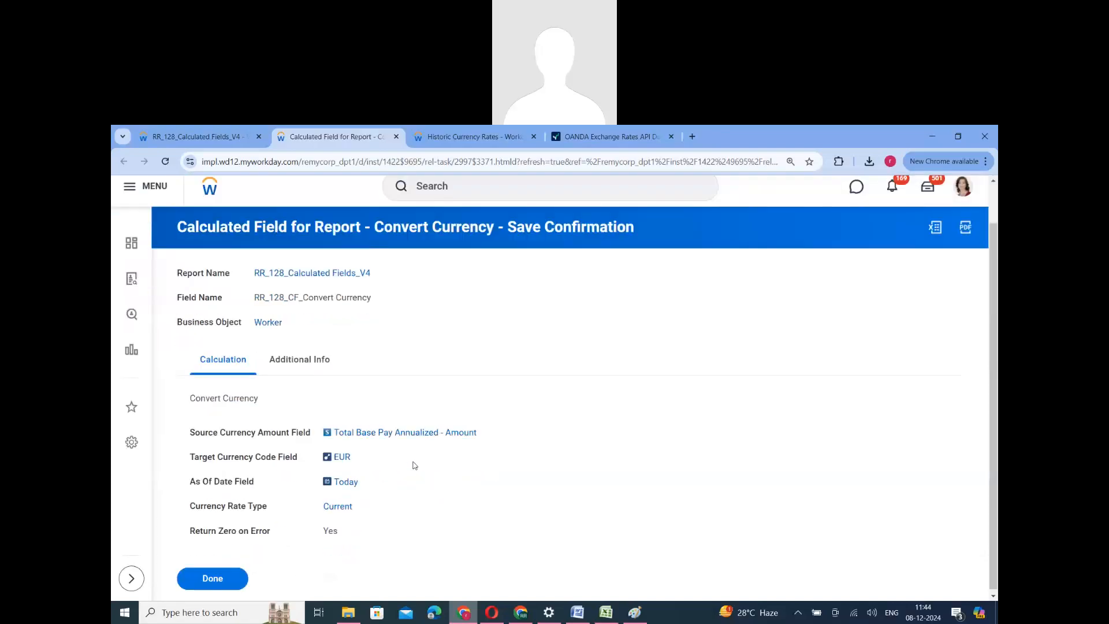
left_click_drag(189, 433, 315, 436)
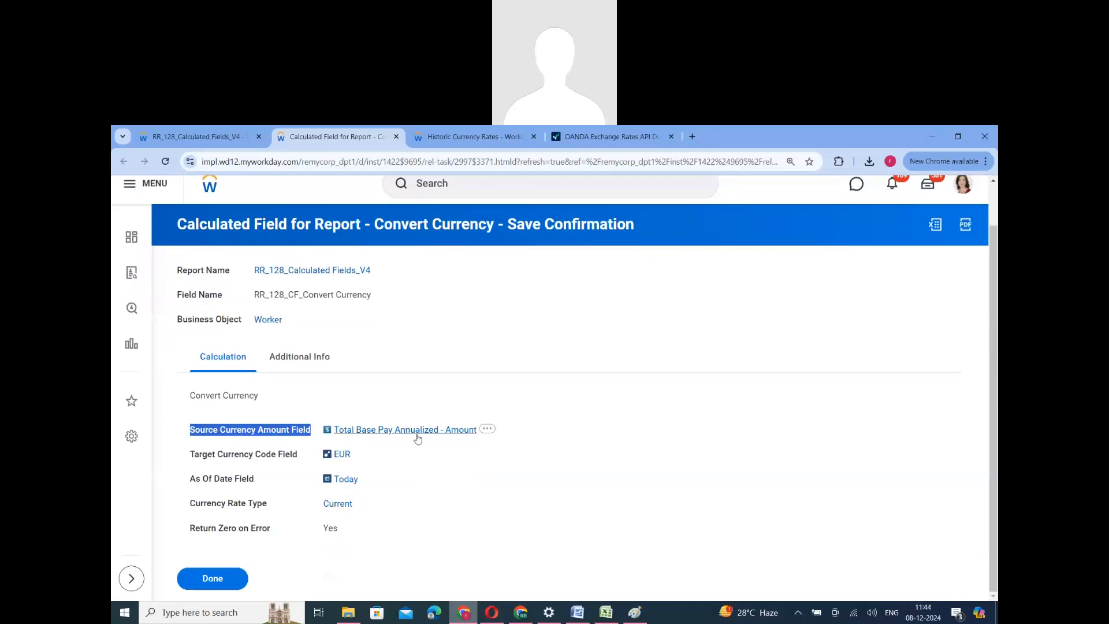
left_click_drag(195, 457, 344, 456)
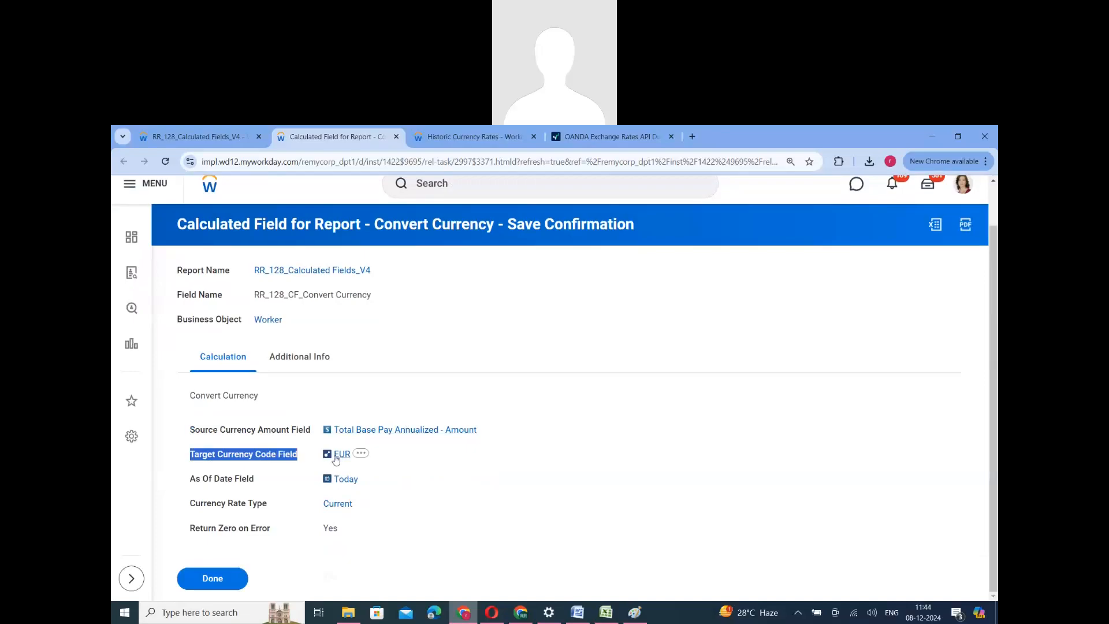
left_click_drag(192, 485, 335, 484)
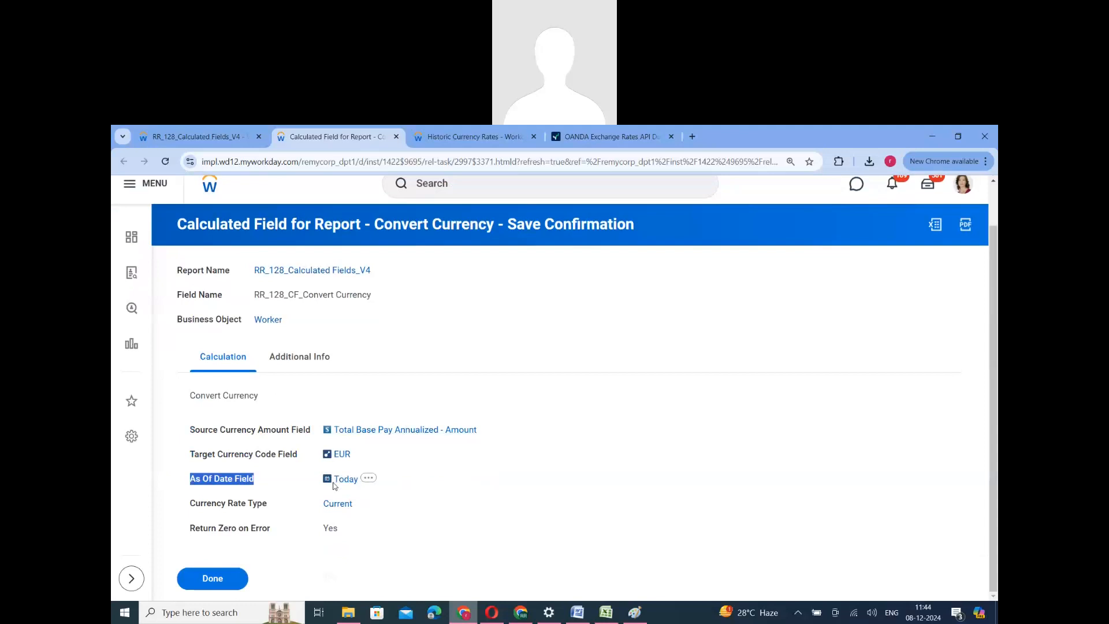
left_click(241, 579)
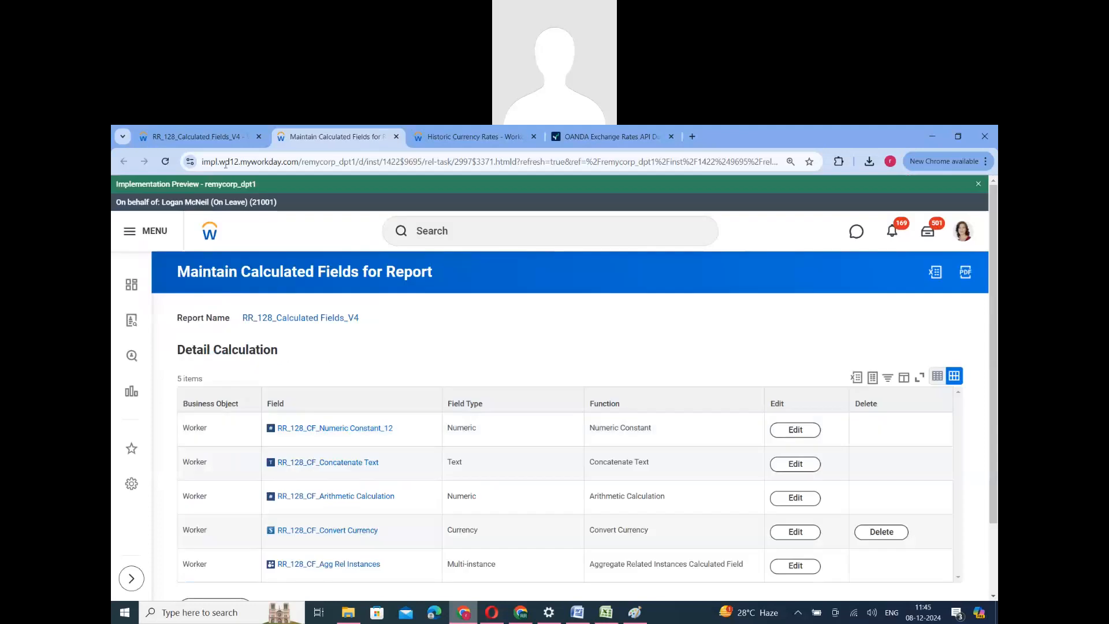
Edit the RR_128_Calculated Fields_V4 report and add a RR_128_CF_Convert Currency column directly after Total Base Pay Annualized - Amount.
left_click(220, 137)
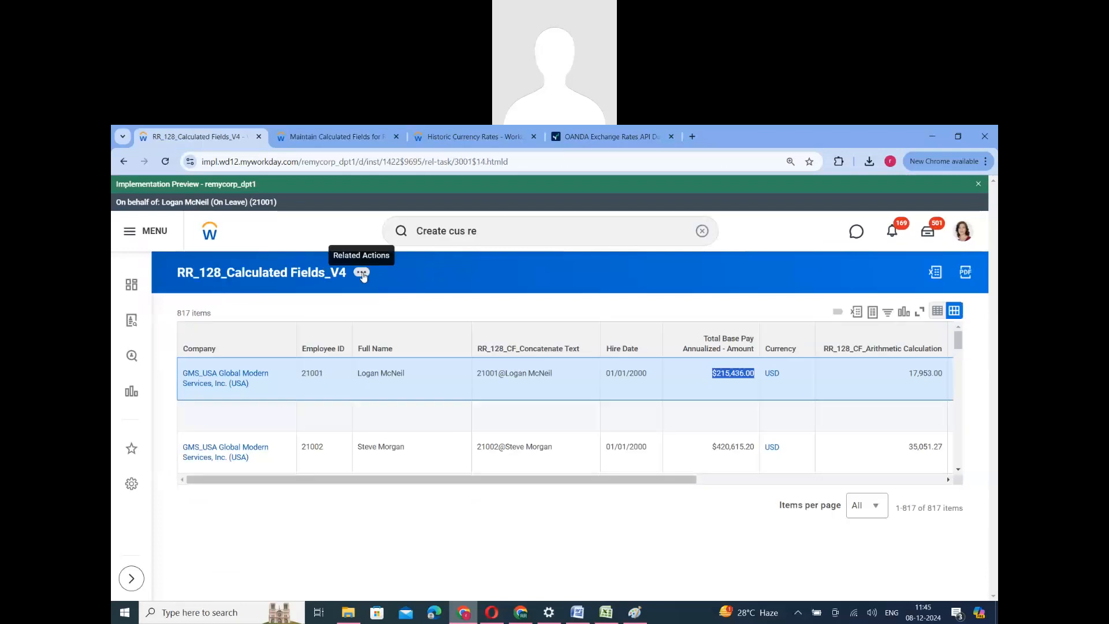
left_click(361, 273)
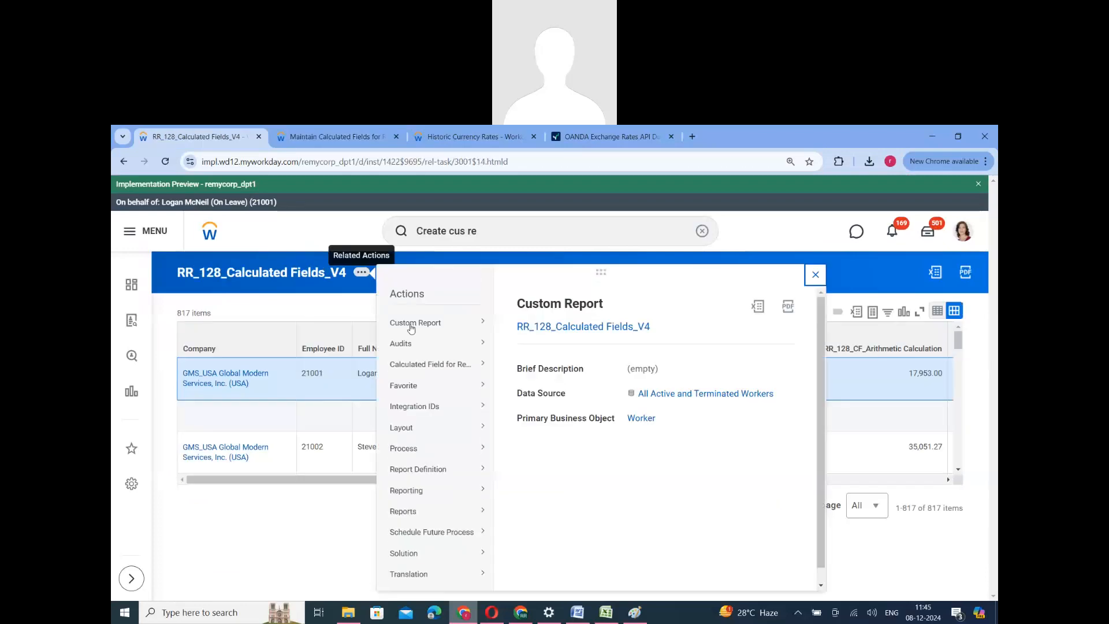
mouse_move(415, 322)
left_click(573, 318)
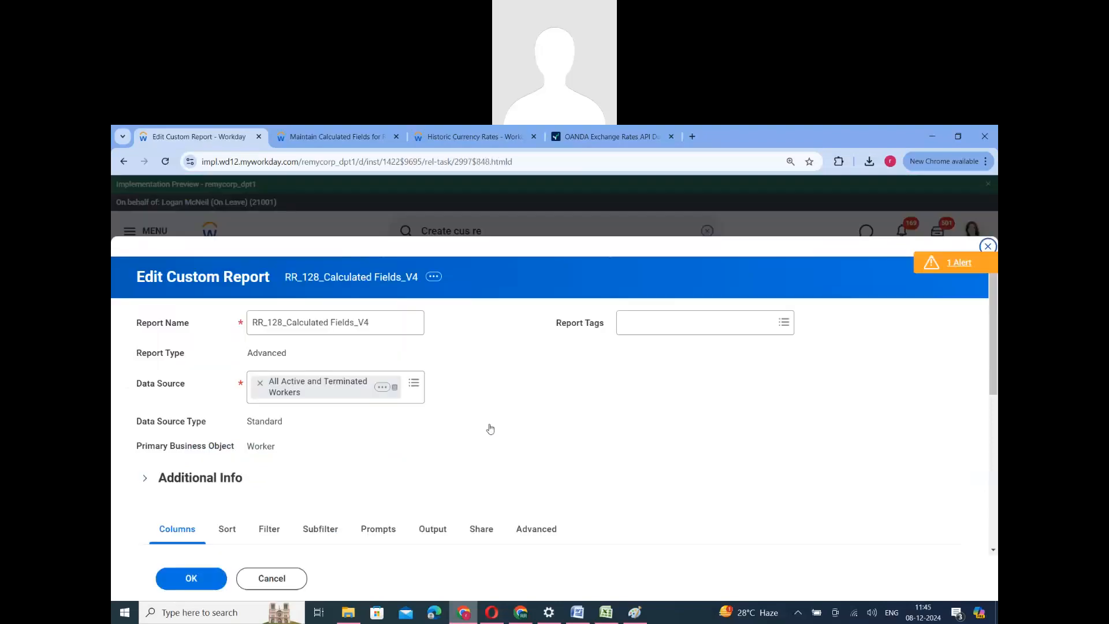
scroll(487, 428, "down", 5)
scroll(329, 439, "down", 3)
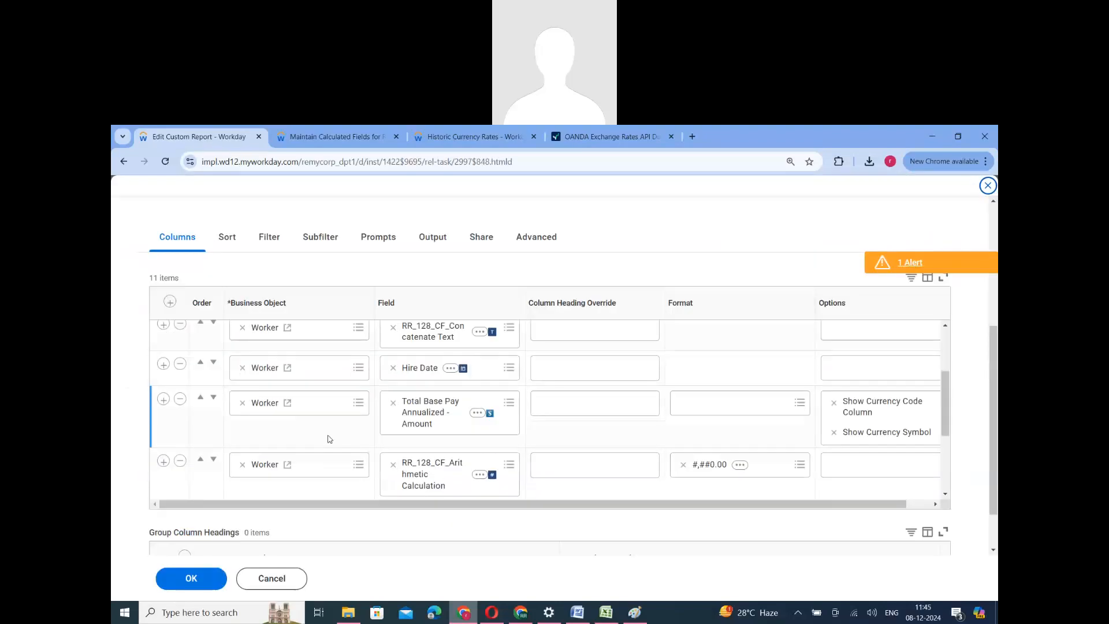
left_click(164, 398)
left_click(436, 462)
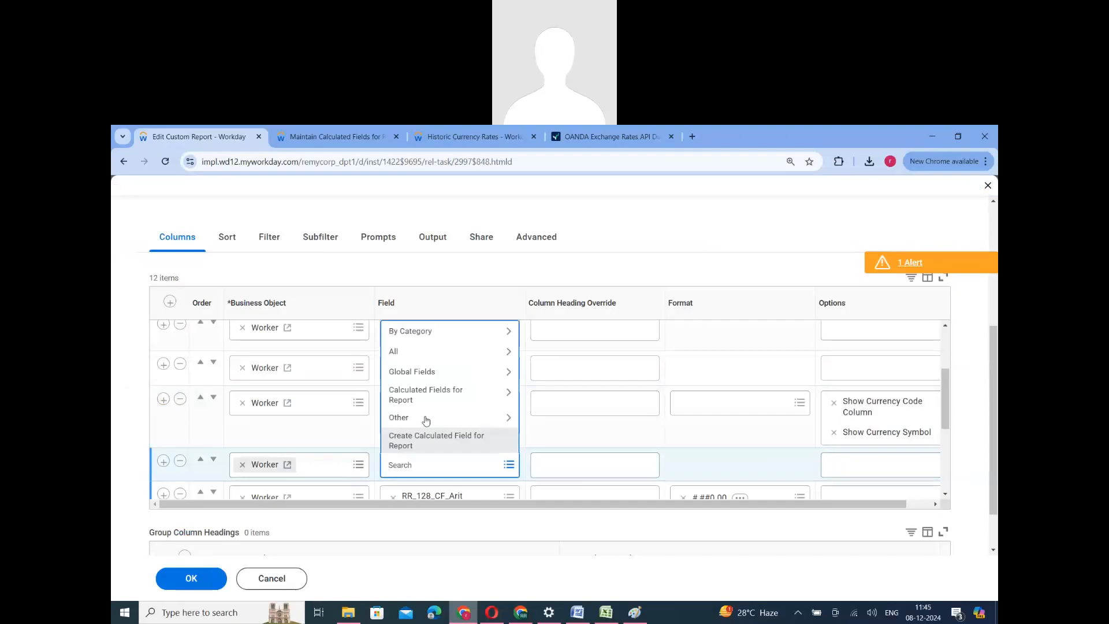
left_click(421, 399)
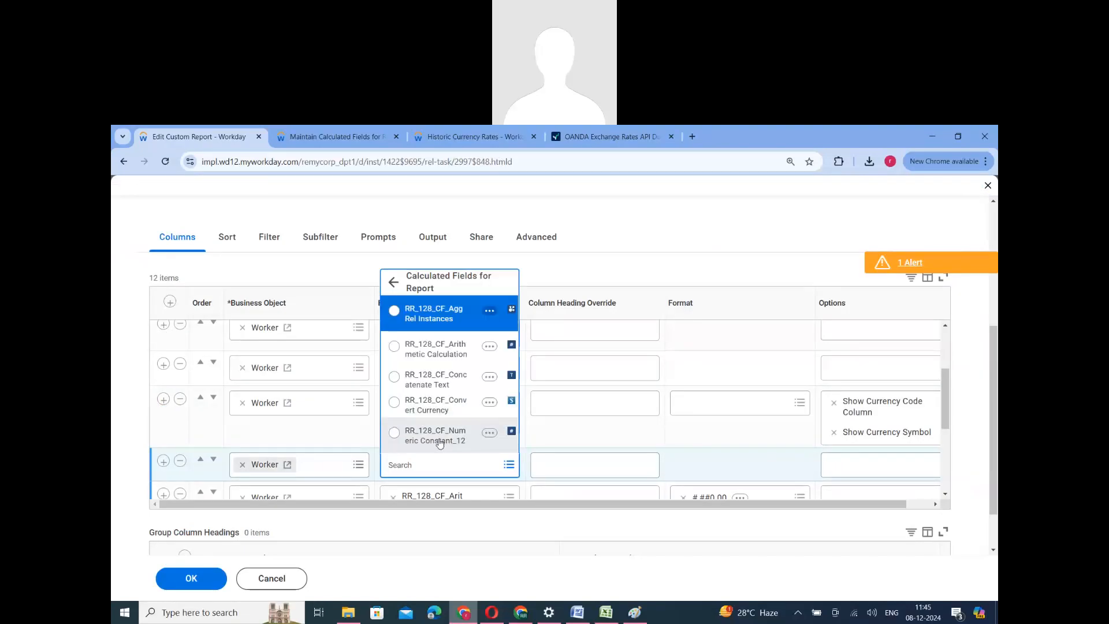
left_click(432, 412)
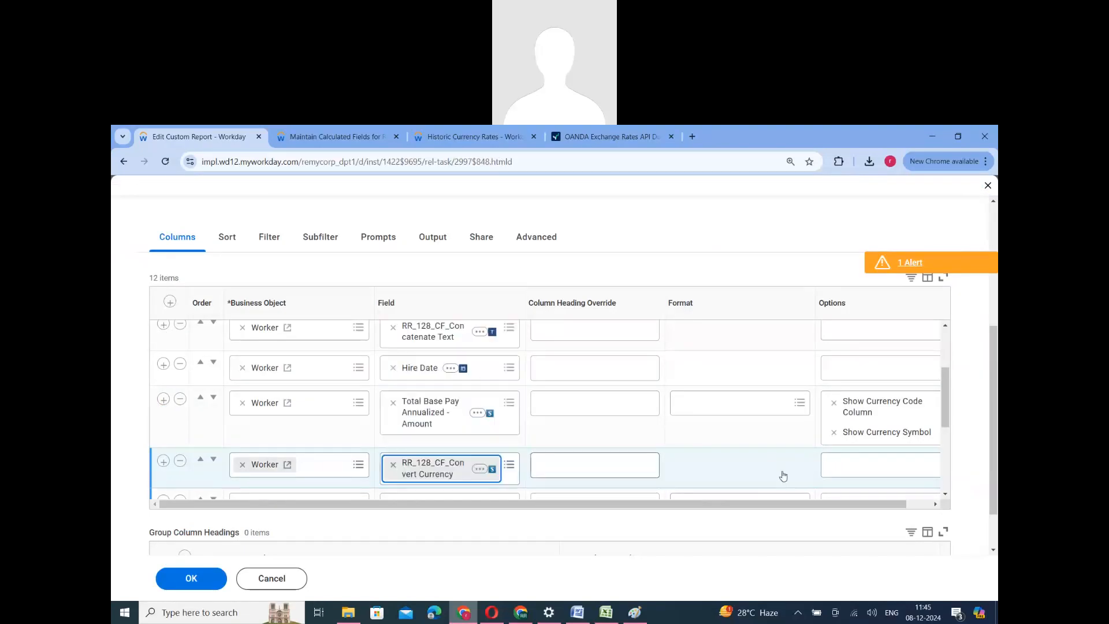
Give the Convert Currency column the options Show Currency Code Column and Show Currency Symbol, then save and rerun the report.
left_click(922, 472)
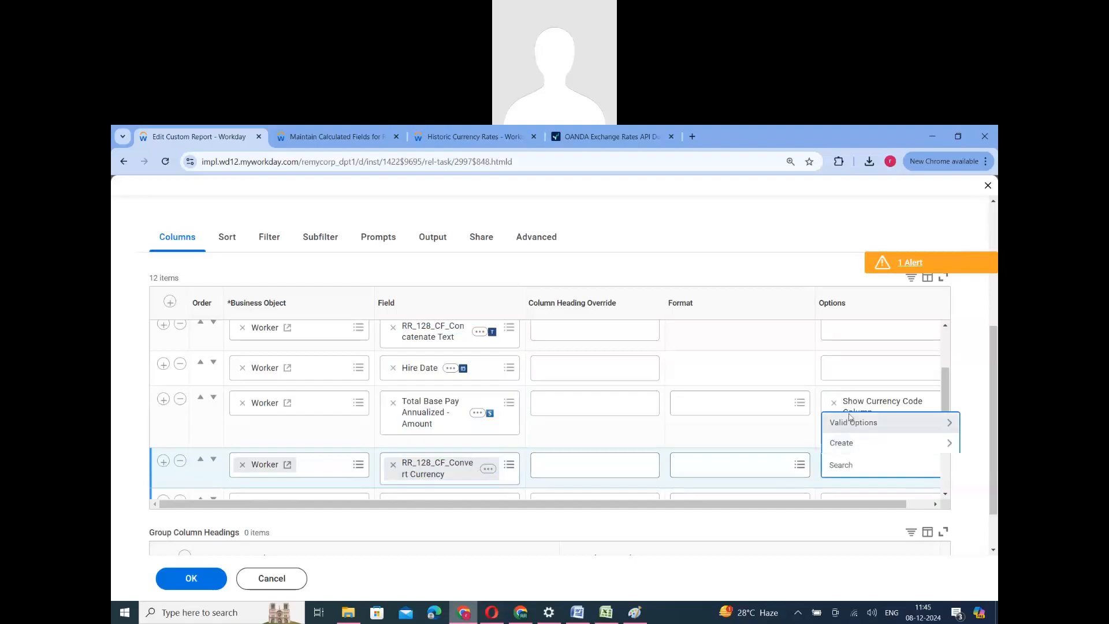
left_click(872, 423)
scroll(880, 391, "down", 3)
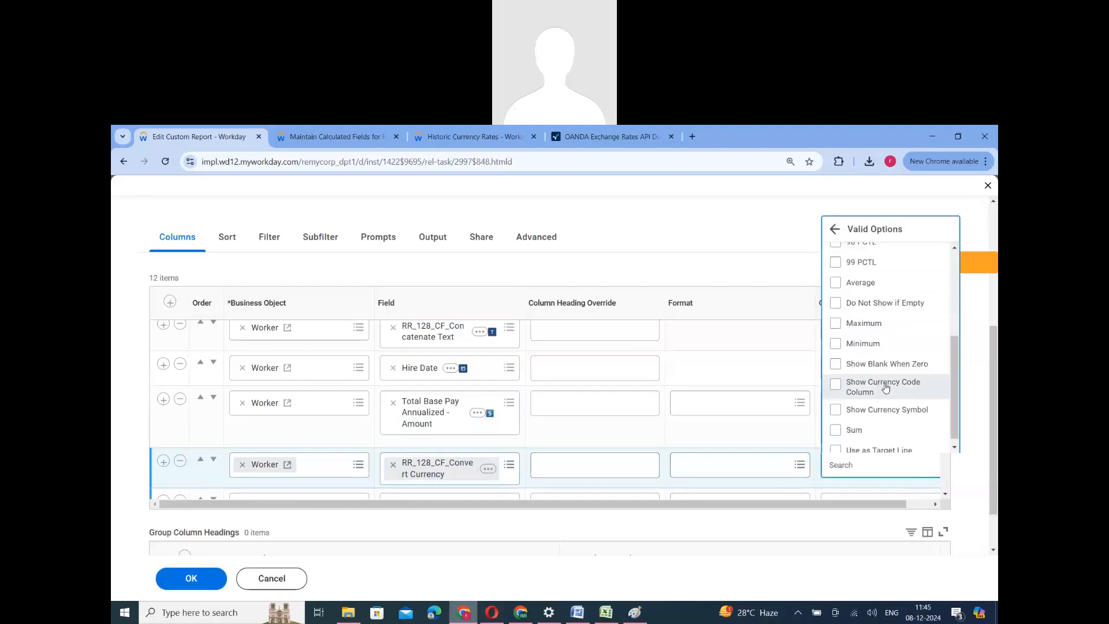
left_click(884, 387)
left_click(835, 409)
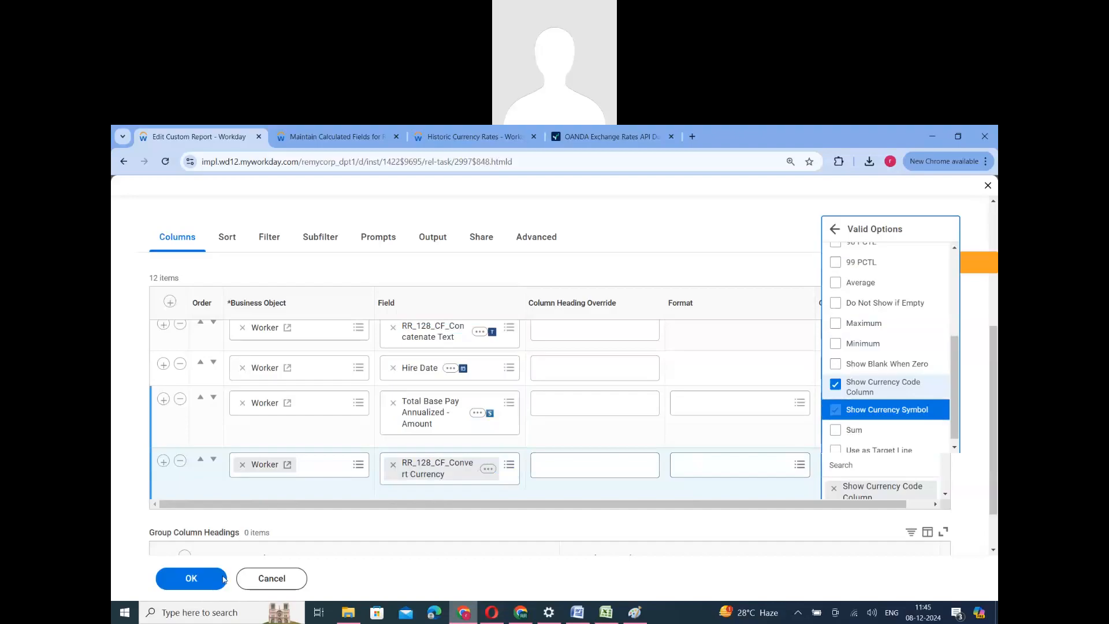
left_click(194, 578)
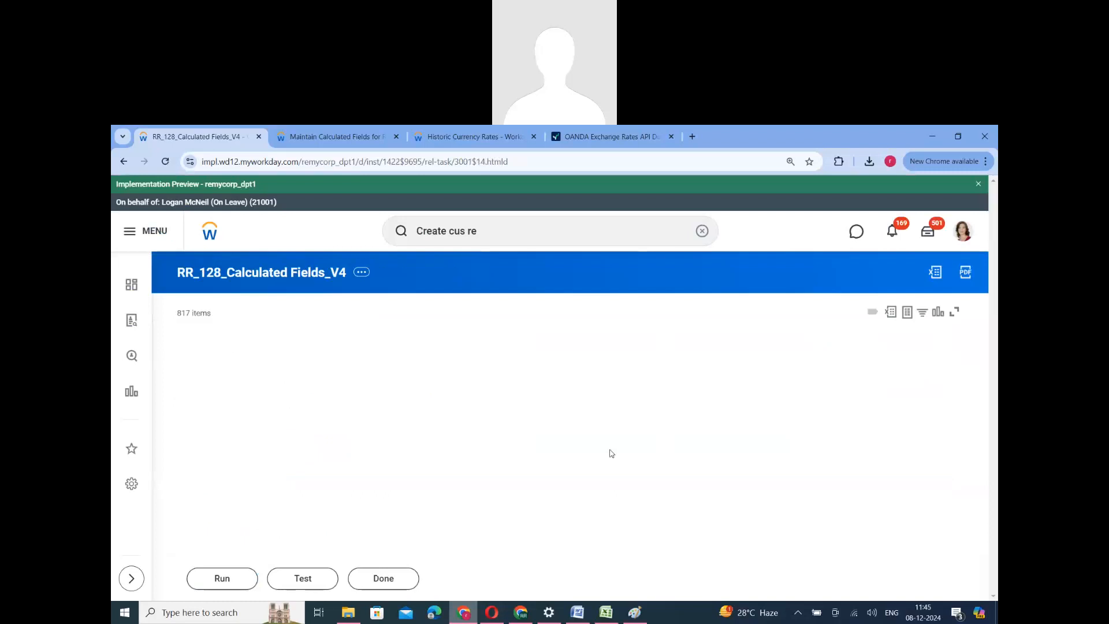
Compare Total Base Pay Annualized - Amount in USD with the converted EUR amounts for the first two workers in the report.
left_click_drag(565, 480, 787, 475)
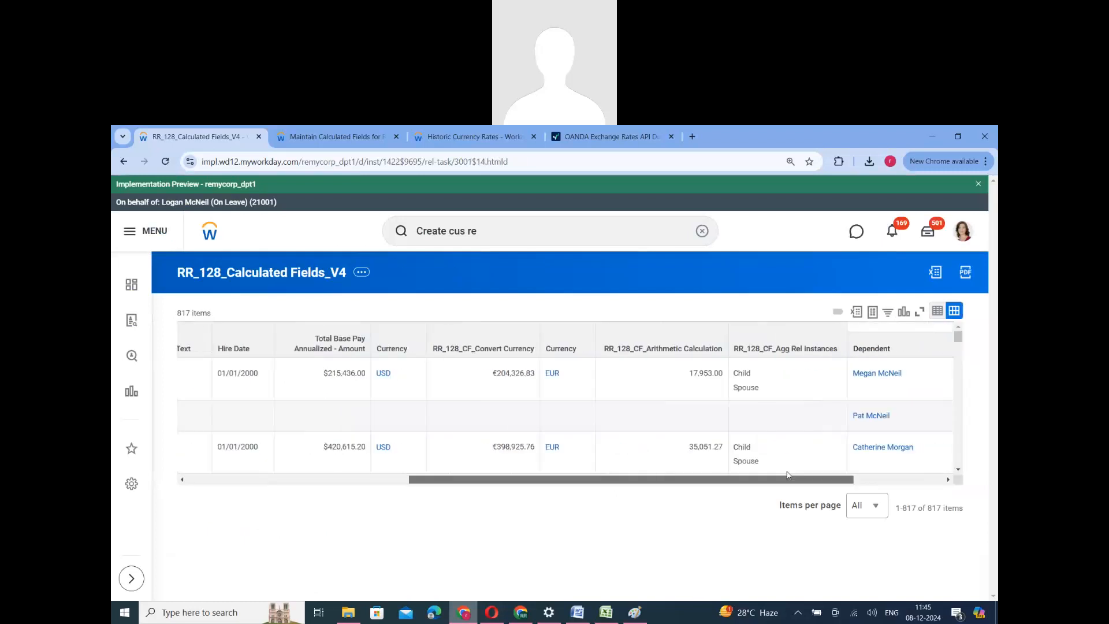
double_click(328, 372)
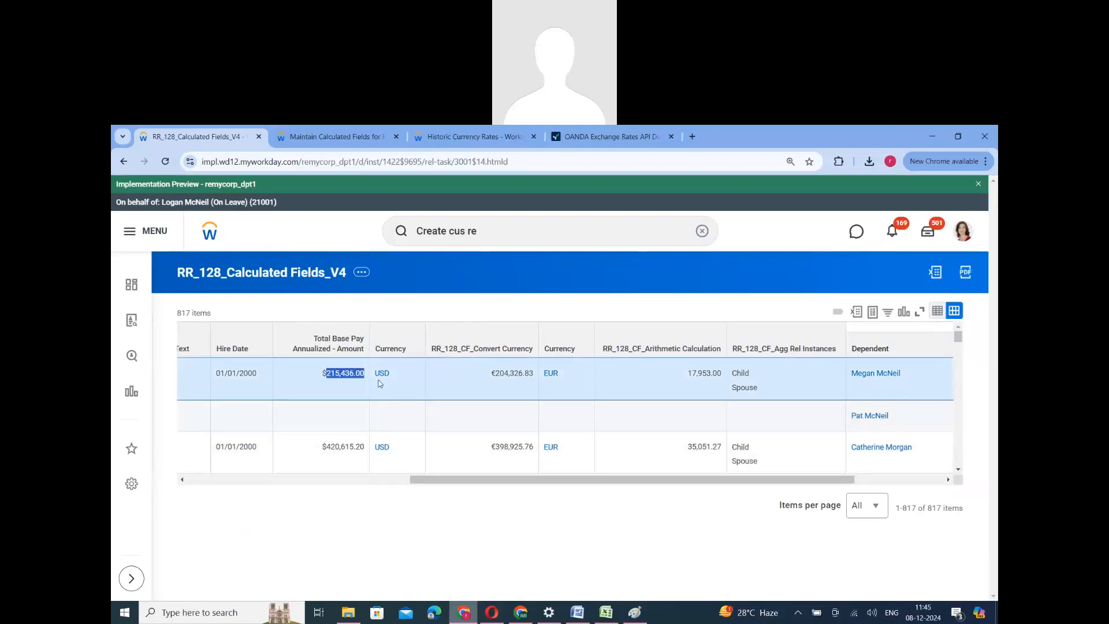
double_click(498, 387)
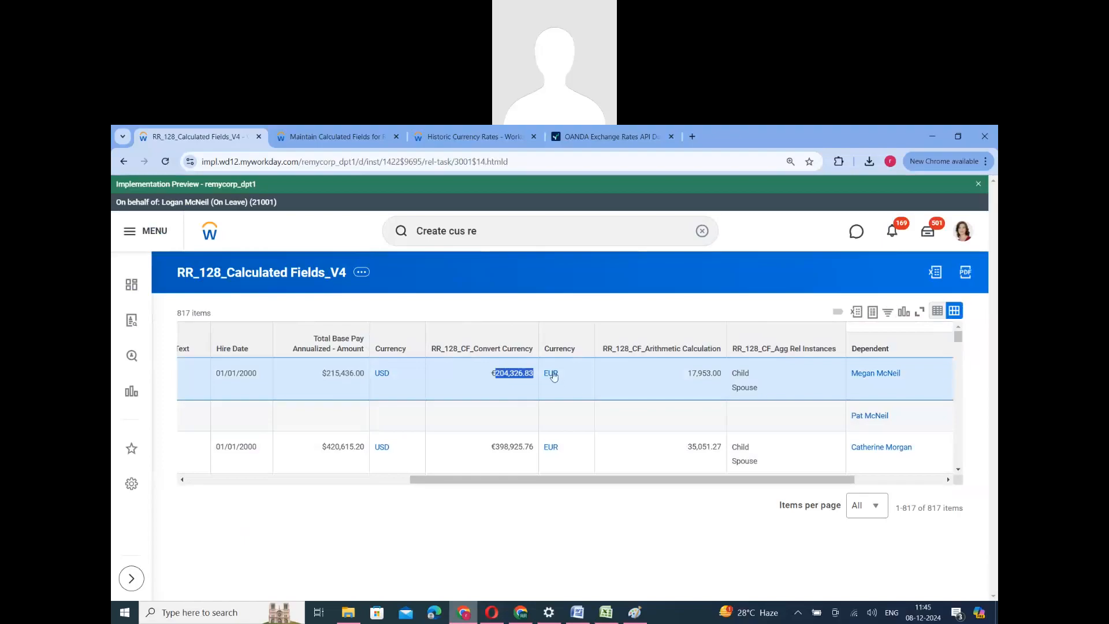
left_click(336, 448)
double_click(337, 448)
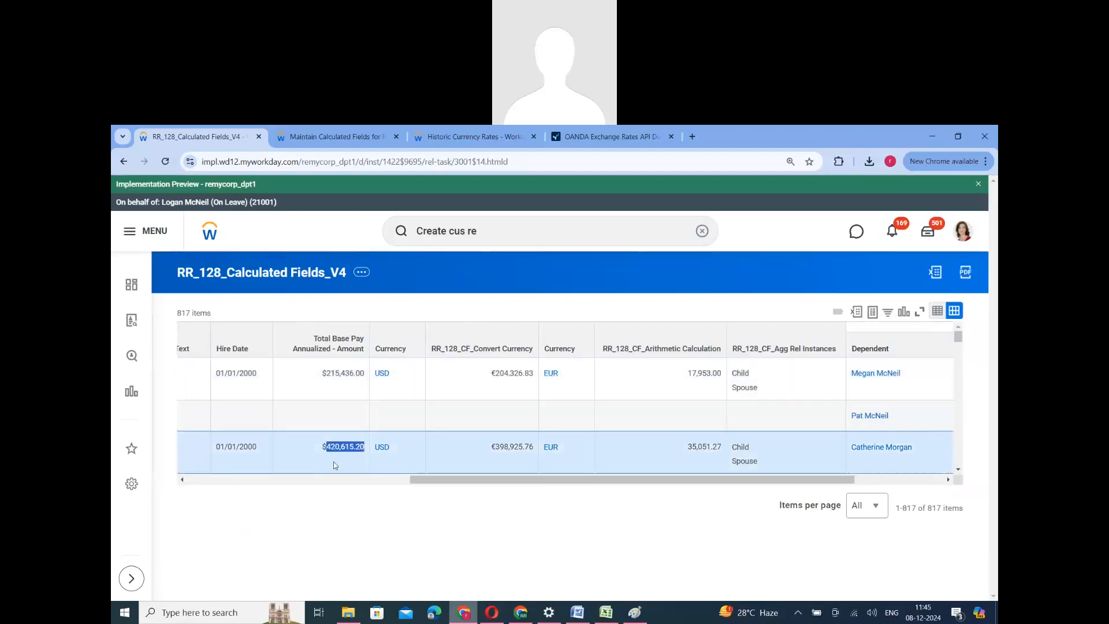
double_click(503, 449)
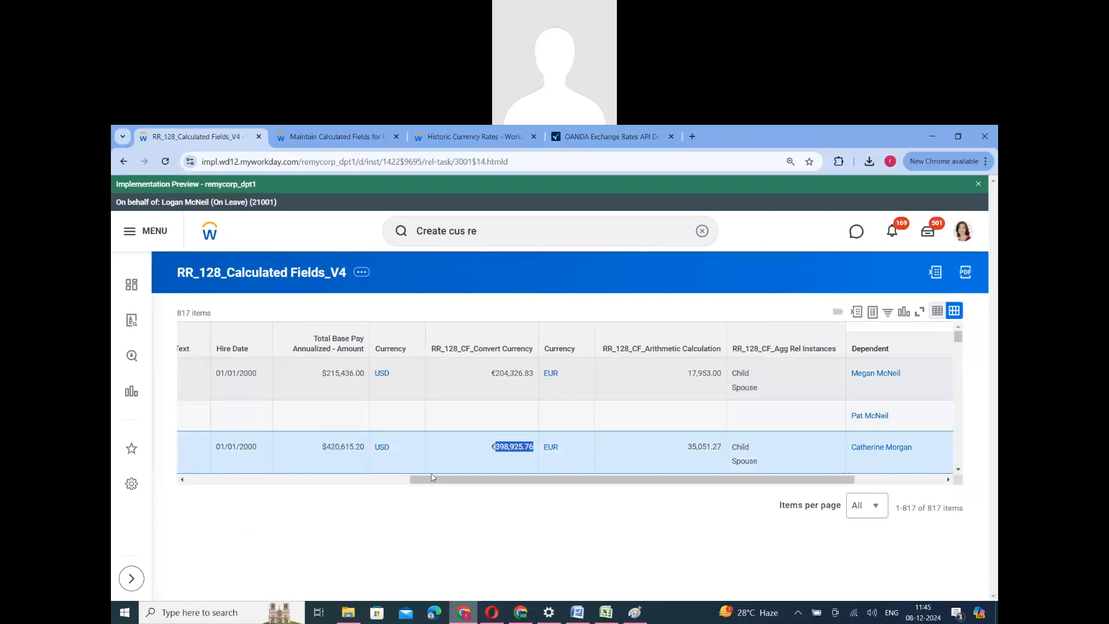
left_click_drag(433, 479, 209, 356)
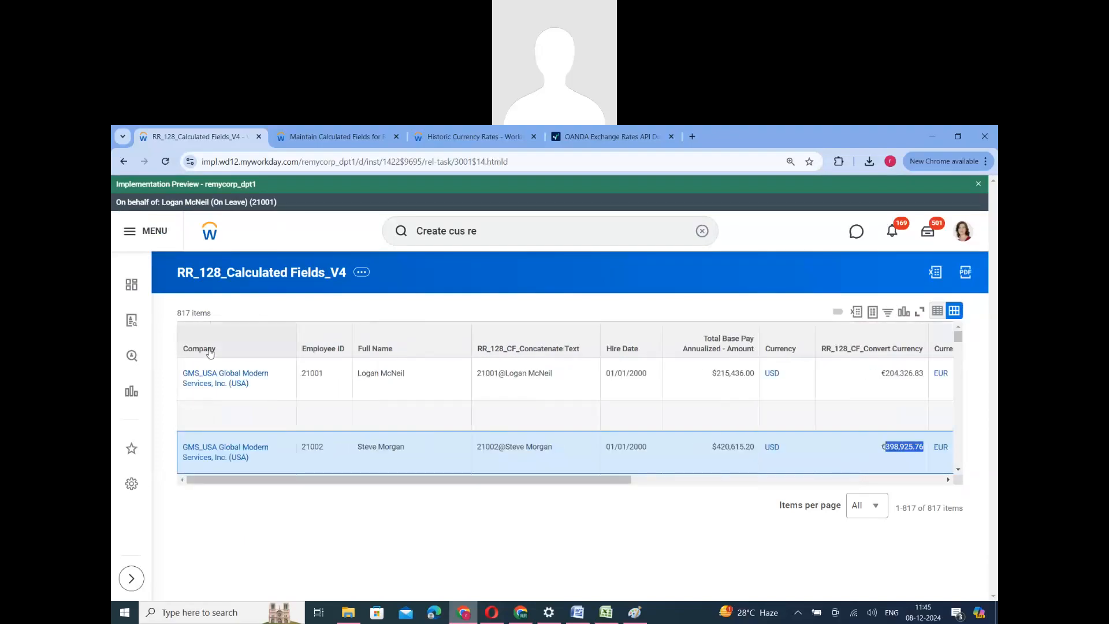
Filter the report output's Company column to Global Modern Services, PLC (U.K.).
left_click(210, 353)
left_click(225, 508)
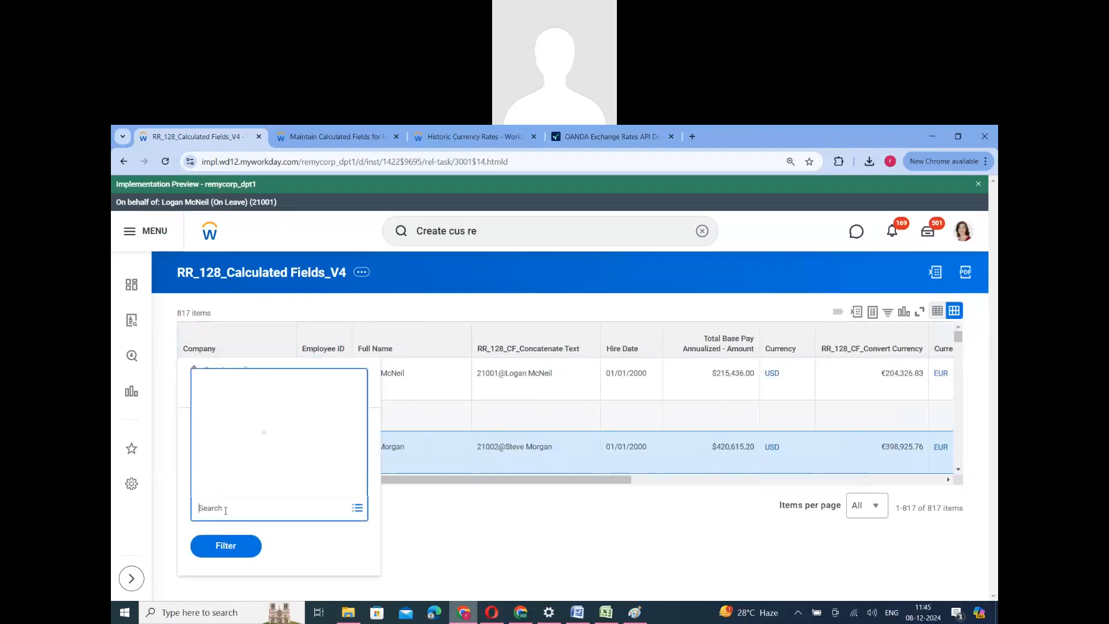
type("u")
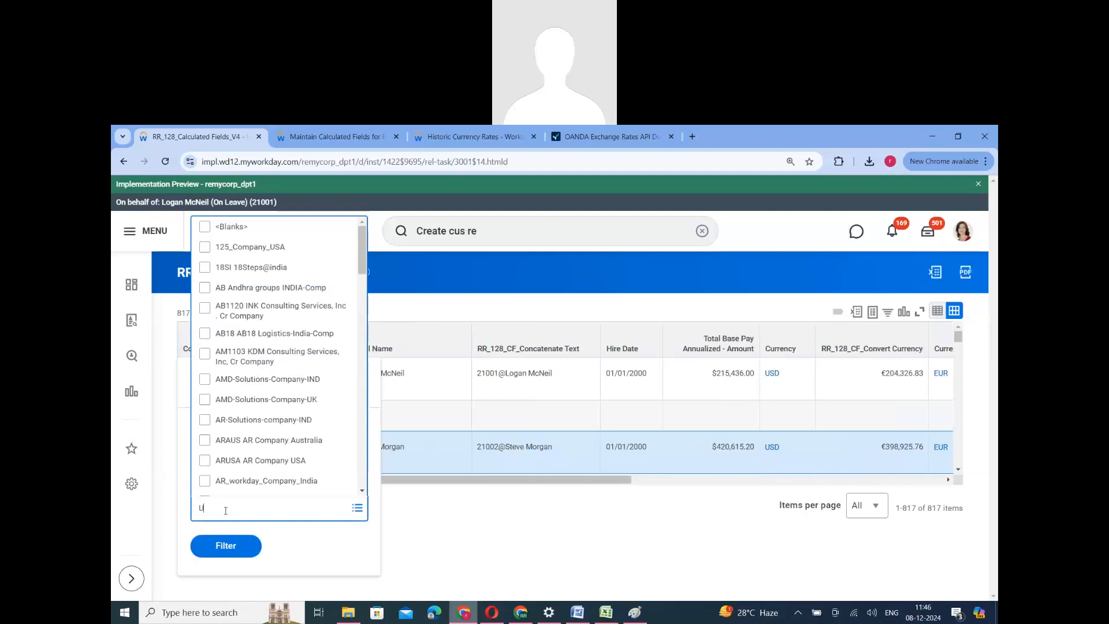
type("k")
key("Return")
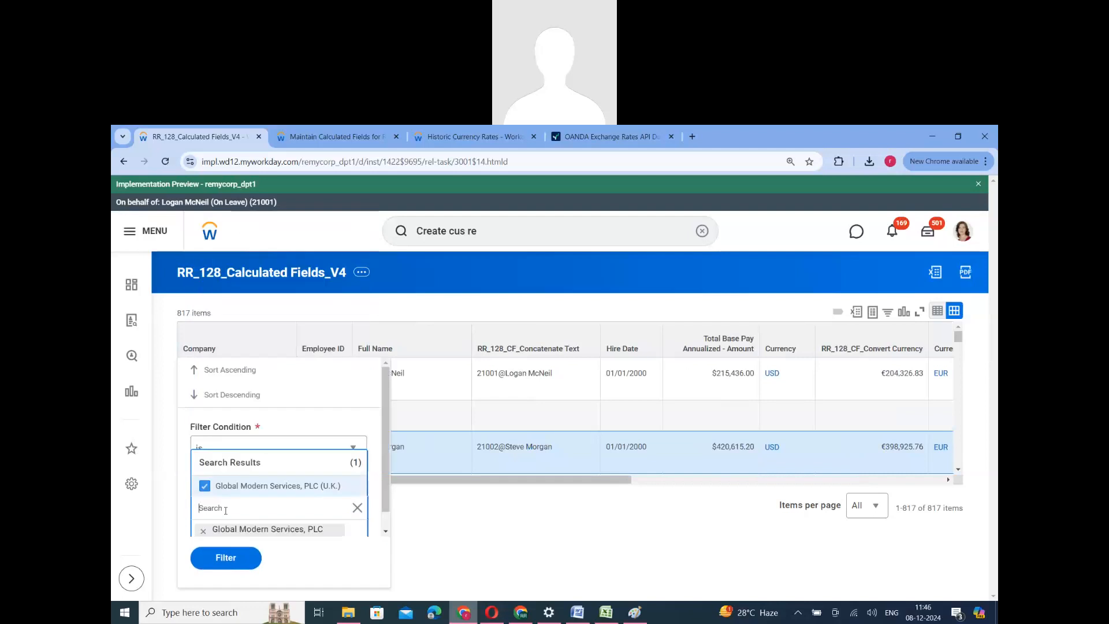
left_click(226, 557)
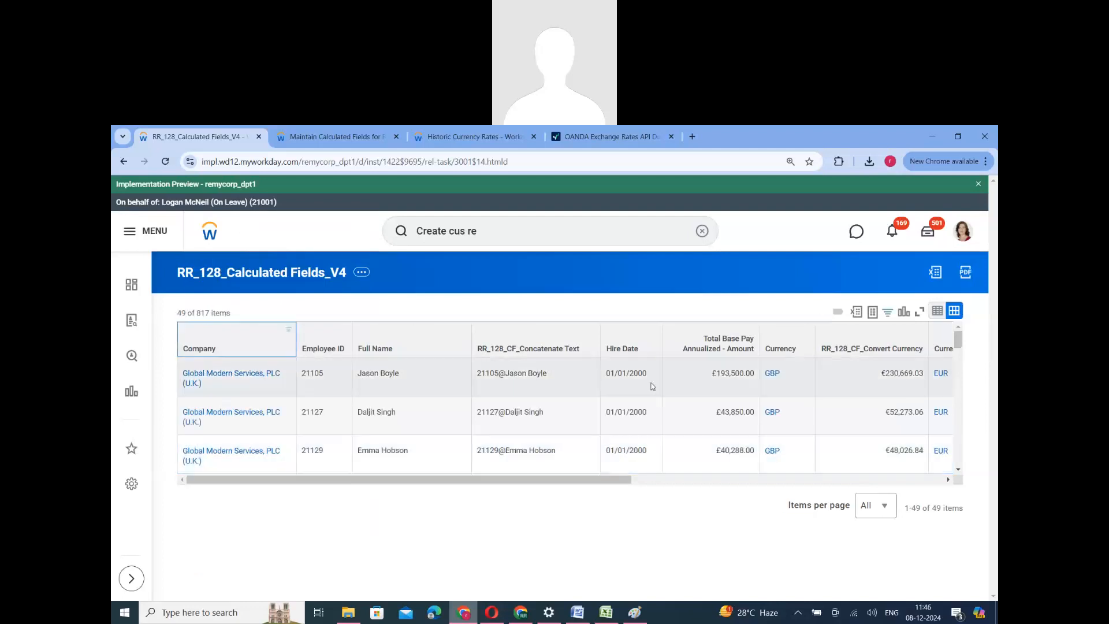
Compare the first U.K. worker's Total Base Pay Annualized - Amount in GBP with the converted EUR amount.
left_click_drag(568, 480, 666, 478)
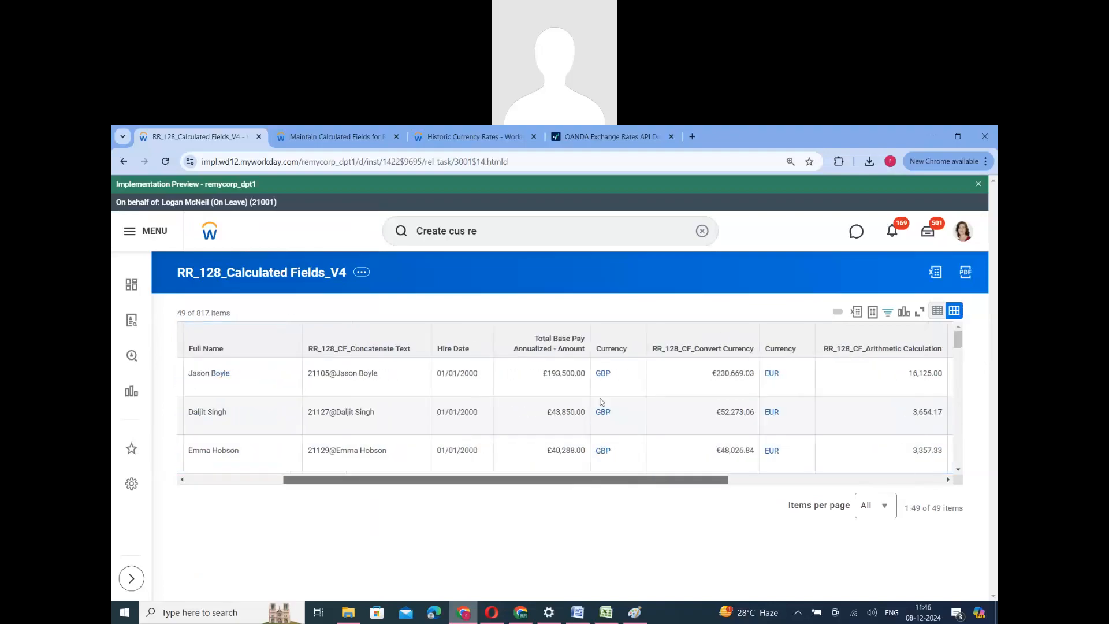
double_click(553, 375)
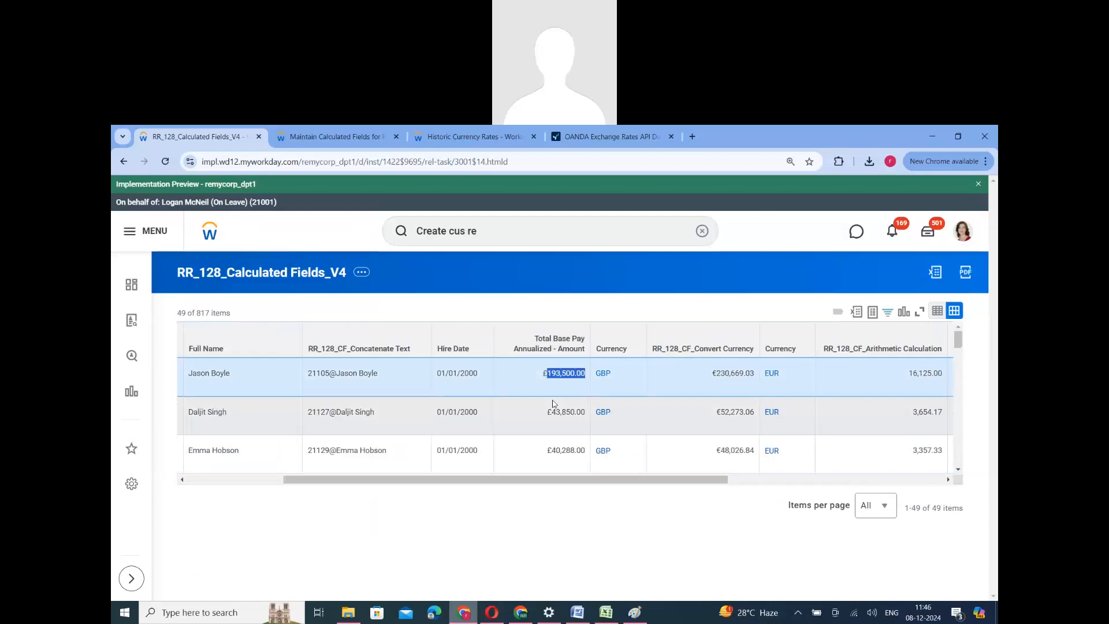
double_click(730, 375)
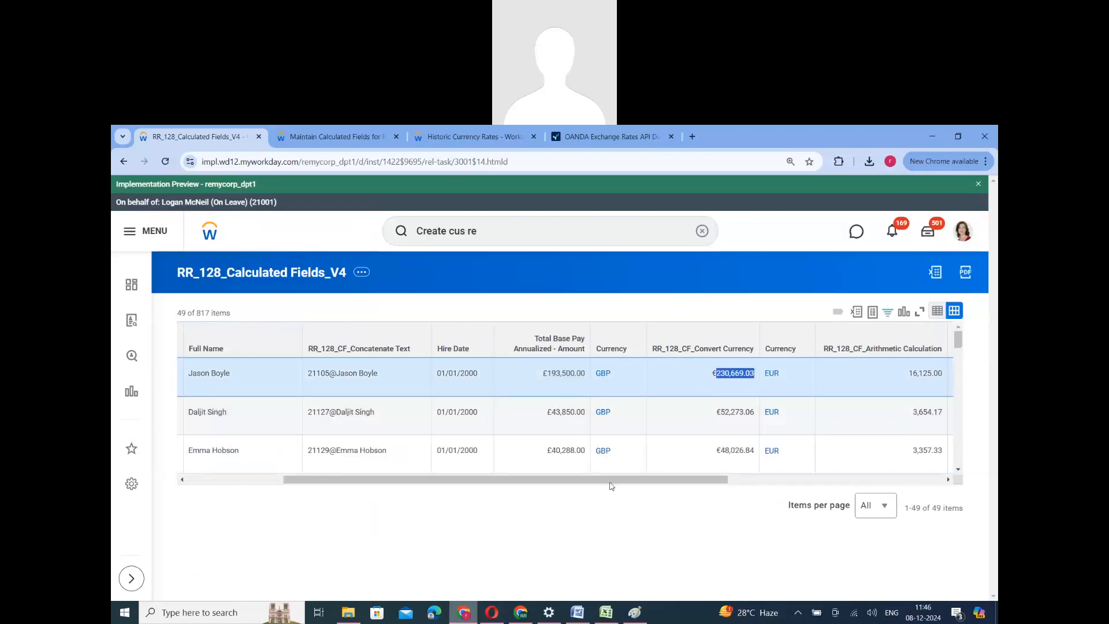
Change the Company column filter to Global Modern Services Ltd. (India), finding it by searching for India.
left_click(248, 480)
left_click(206, 342)
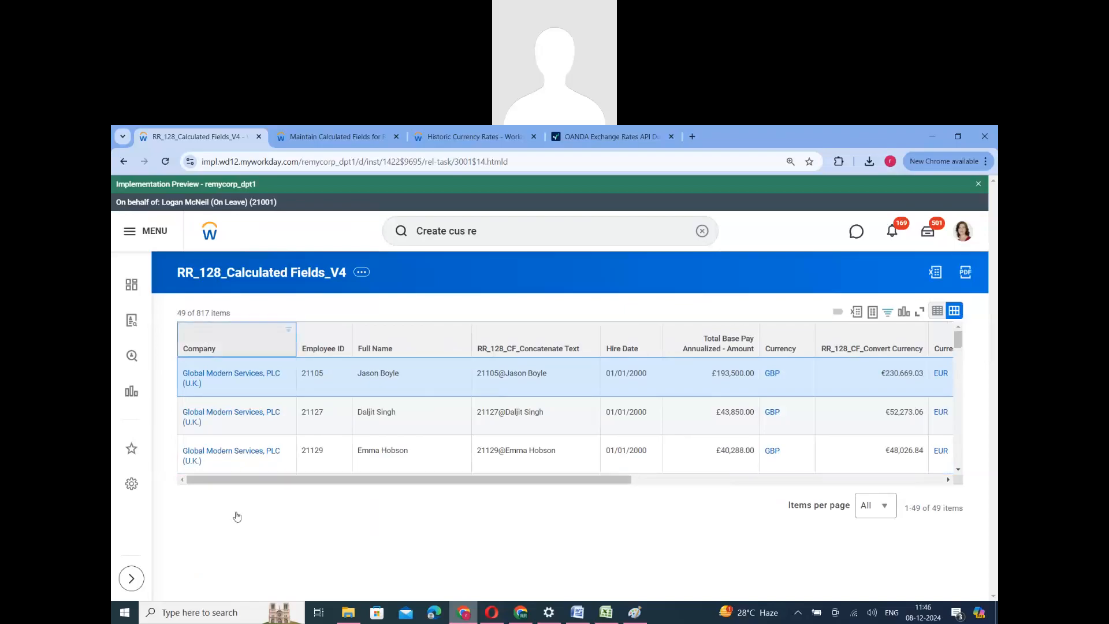
left_click(202, 508)
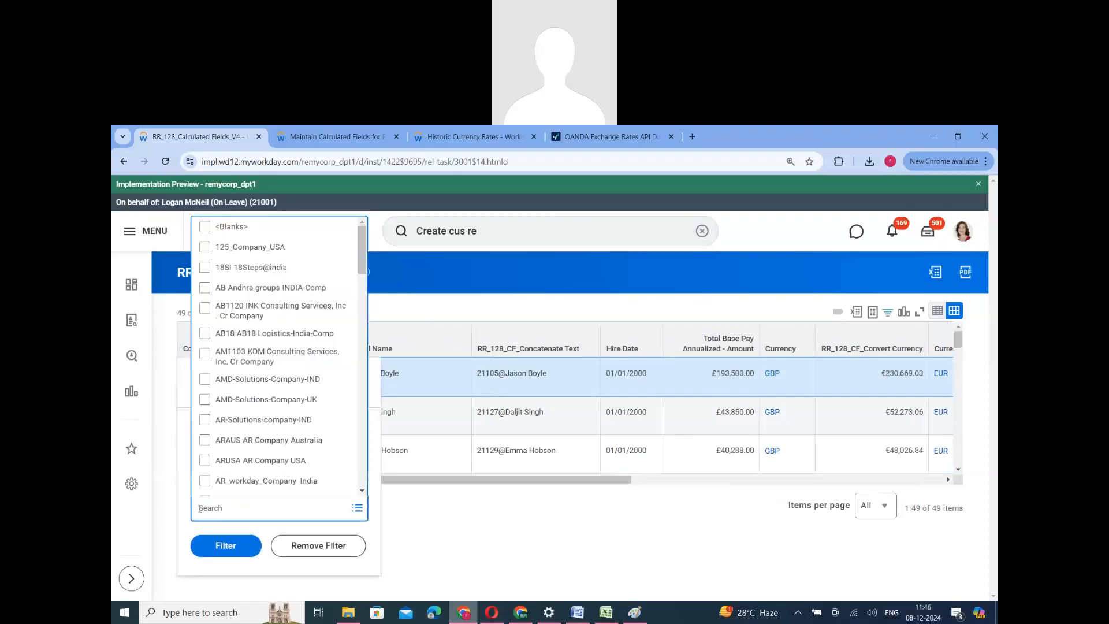
type("India")
key("Return")
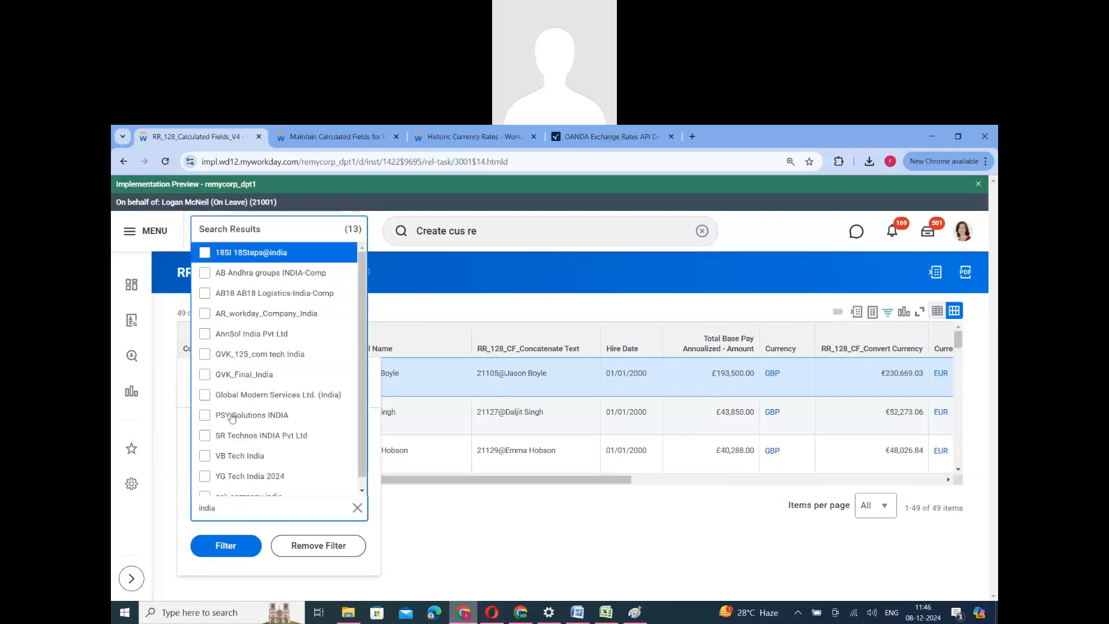
scroll(268, 399, "down", 1)
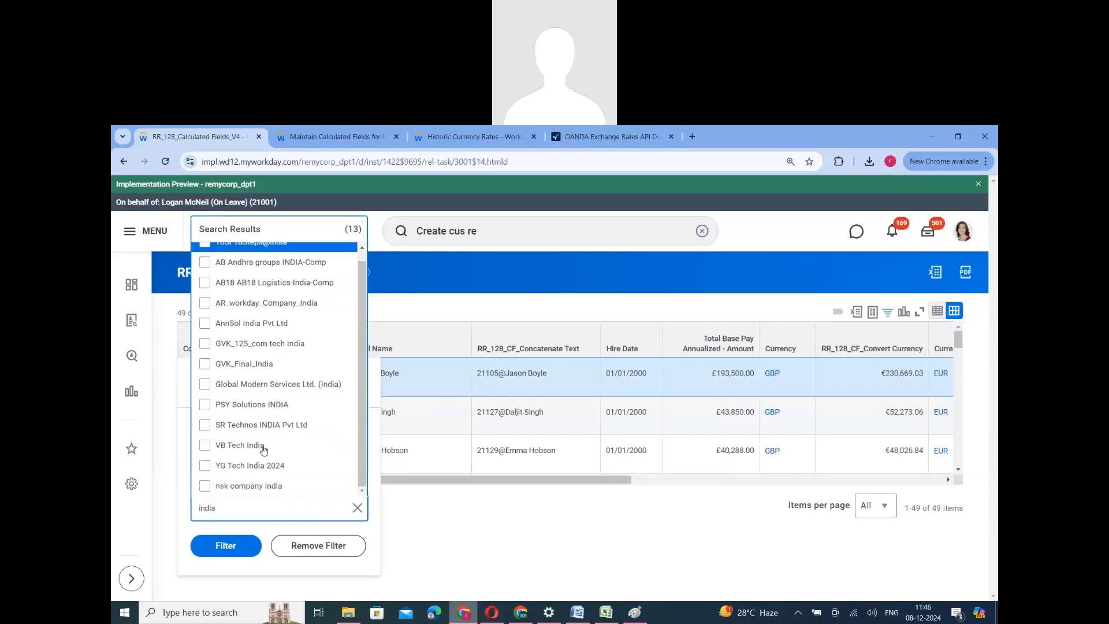
left_click(250, 387)
left_click(226, 557)
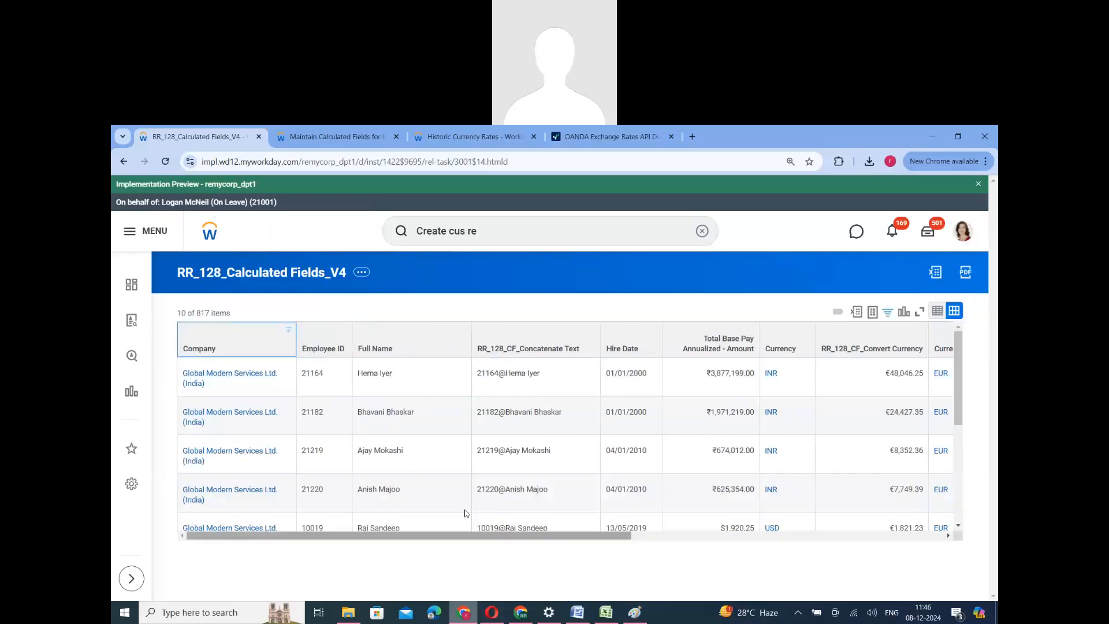
Compare the first Indian worker's Total Base Pay Annualized - Amount in INR with the converted EUR amount.
left_click_drag(449, 540, 631, 541)
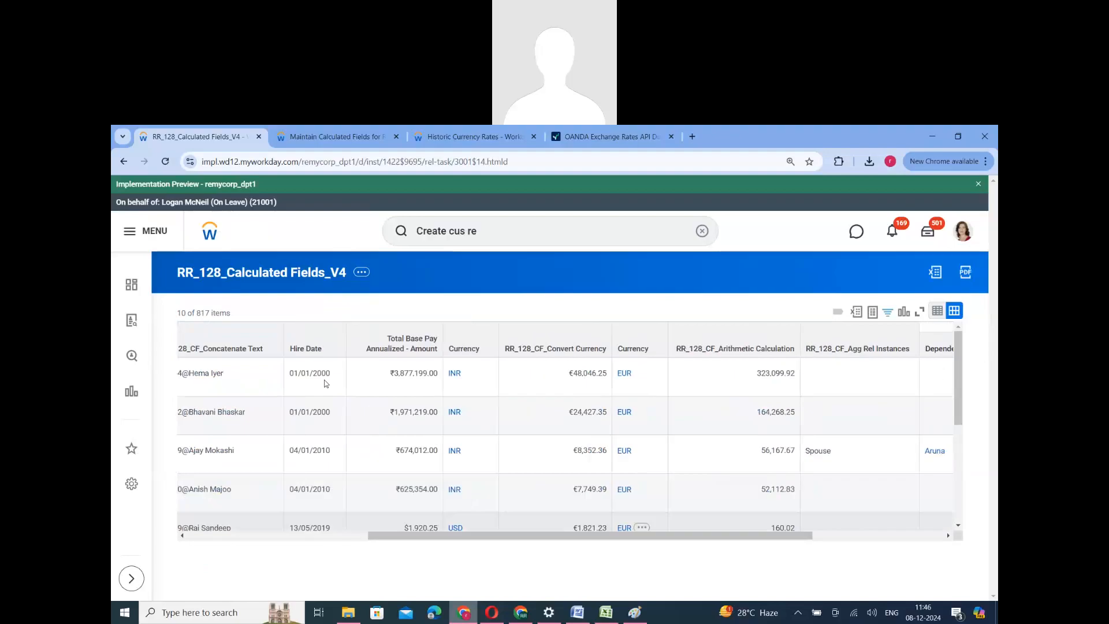
double_click(408, 374)
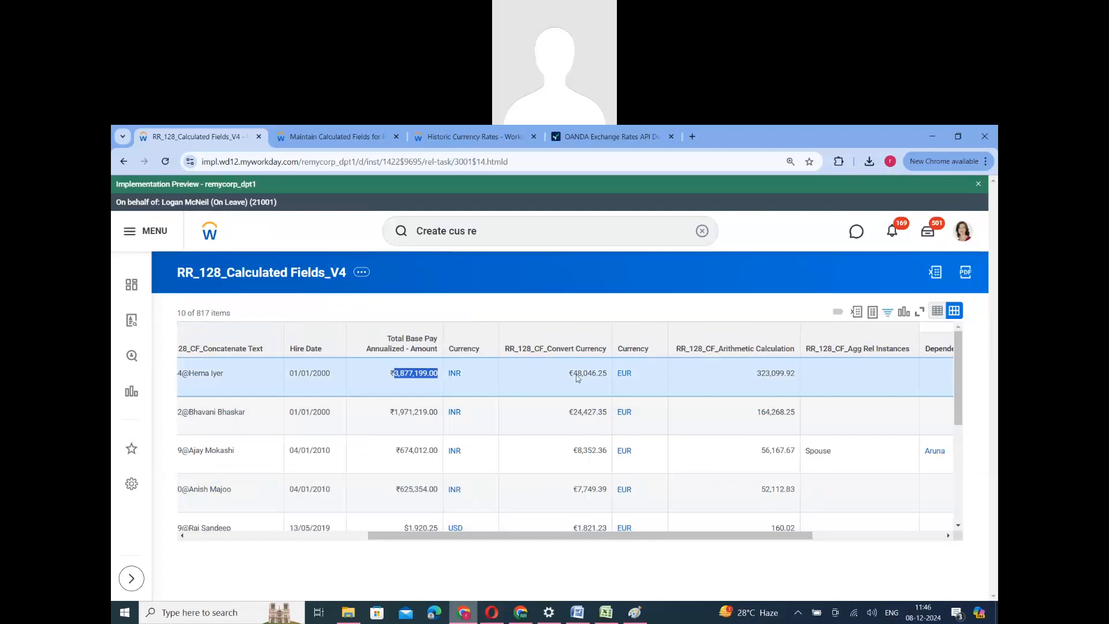
left_click(567, 409)
double_click(588, 374)
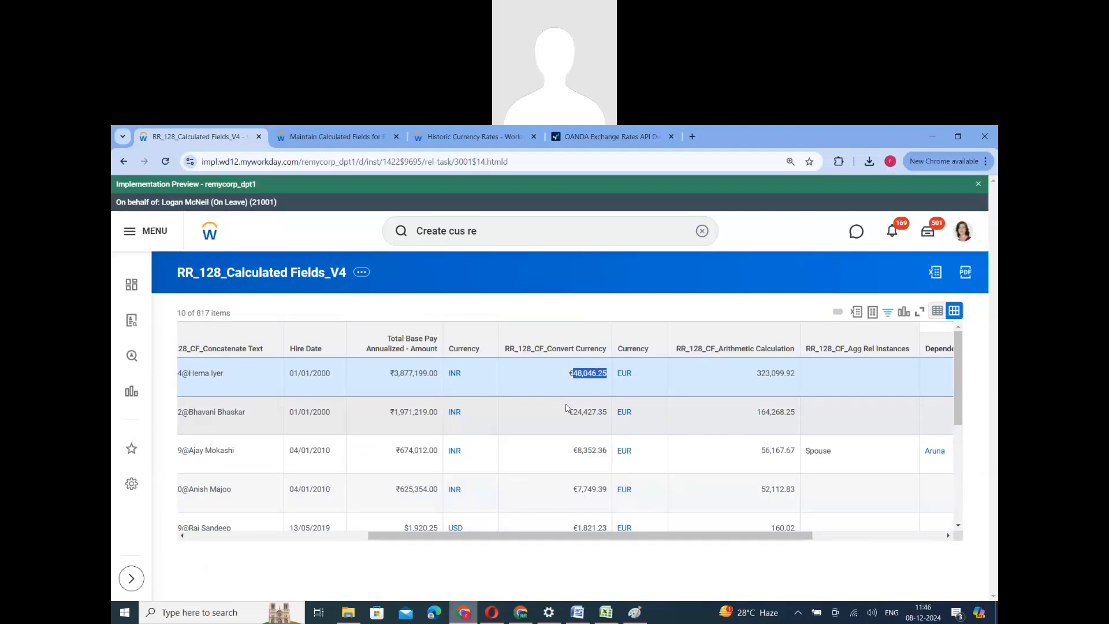
Remove the Company filter from the report output.
left_click_drag(390, 537, 121, 428)
left_click(235, 347)
left_click(450, 306)
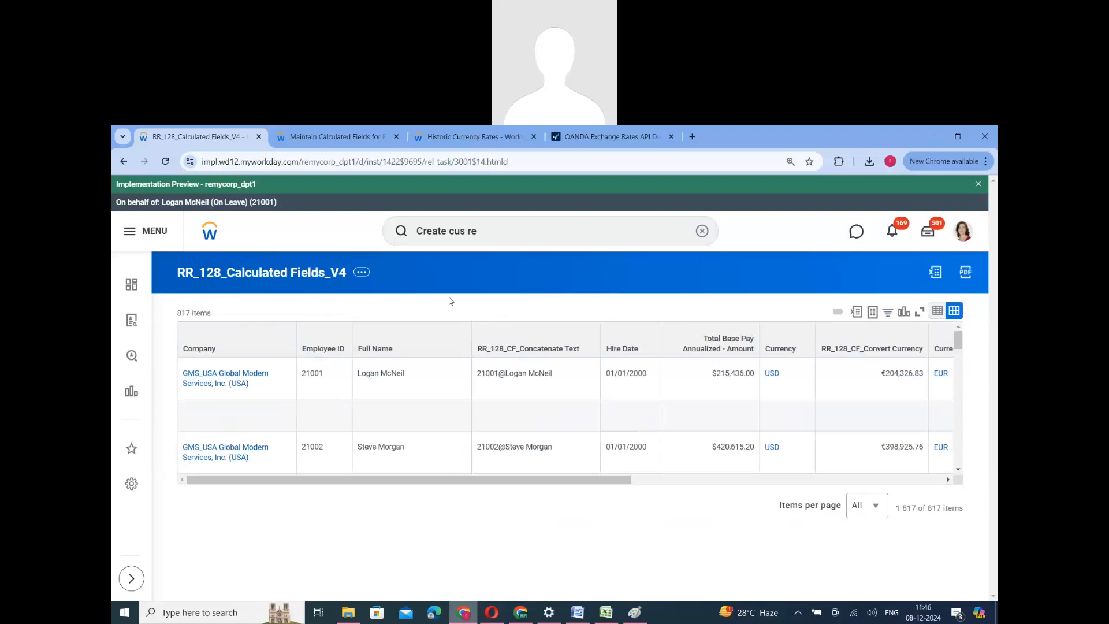
Close the OANDA Exchange Rates API and Historic Currency Rates pages and return to the RR_128_Calculated Fields_V4 output.
left_click(354, 135)
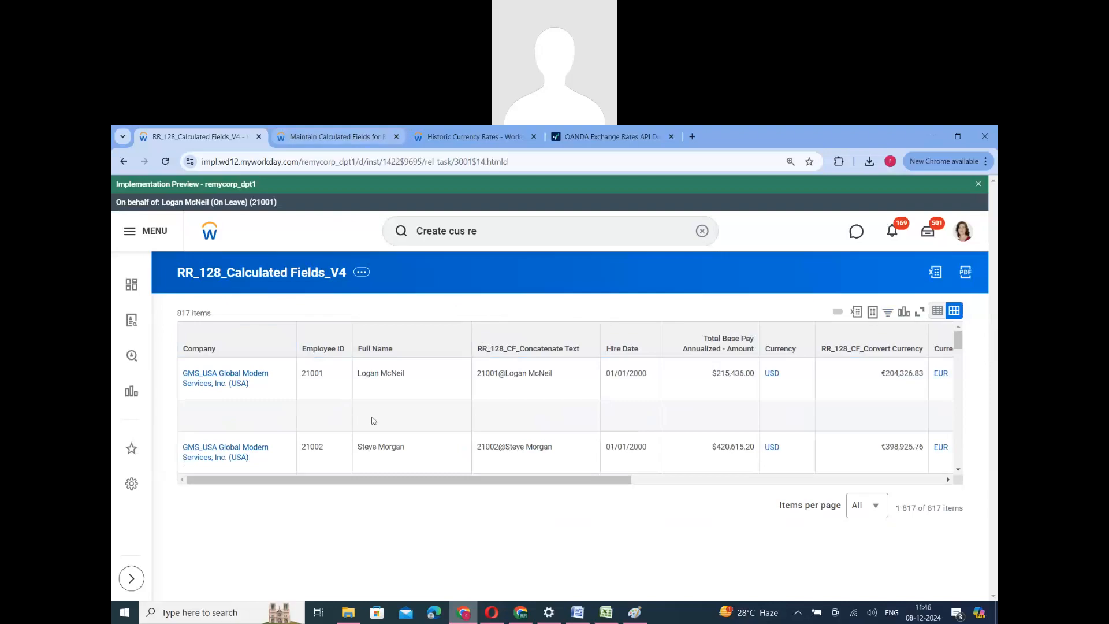
scroll(420, 359, "down", 2)
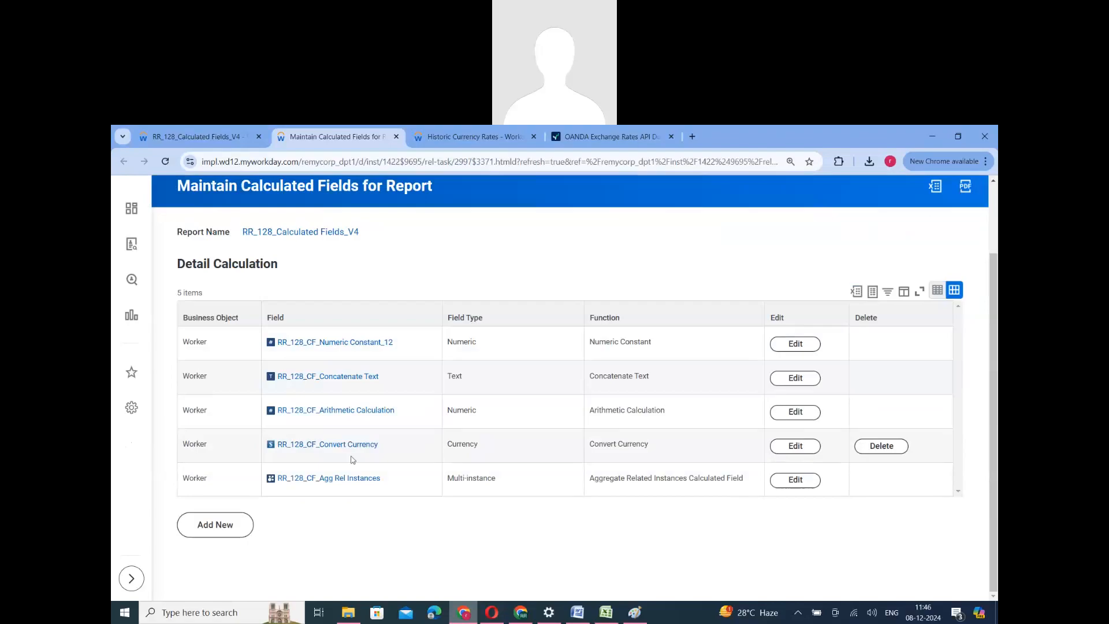
left_click(671, 137)
left_click_drag(671, 137, 670, 232)
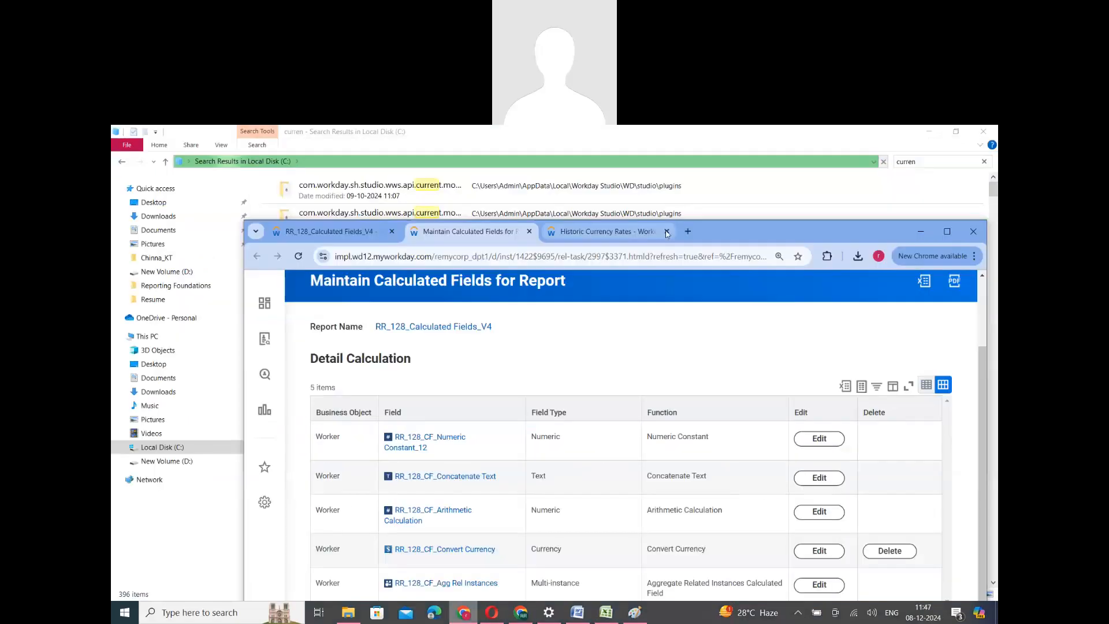
left_click(667, 232)
double_click(656, 232)
left_click(219, 138)
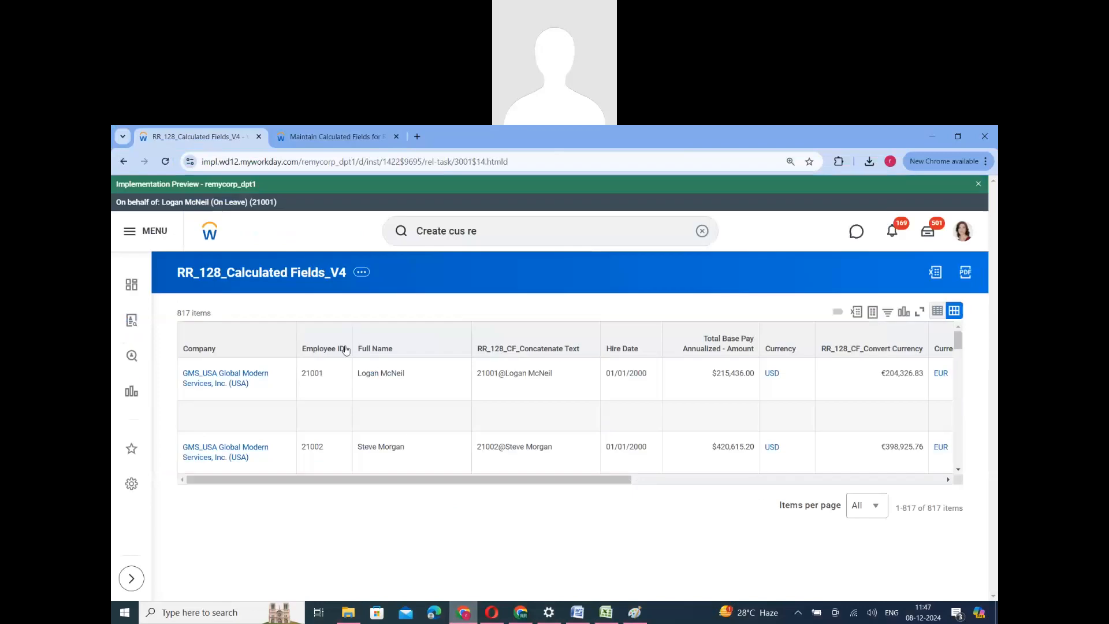
Examine the RR_128_CF_Convert Currency column in the report output, including the first worker's converted amount.
scroll(717, 456, "right", 10)
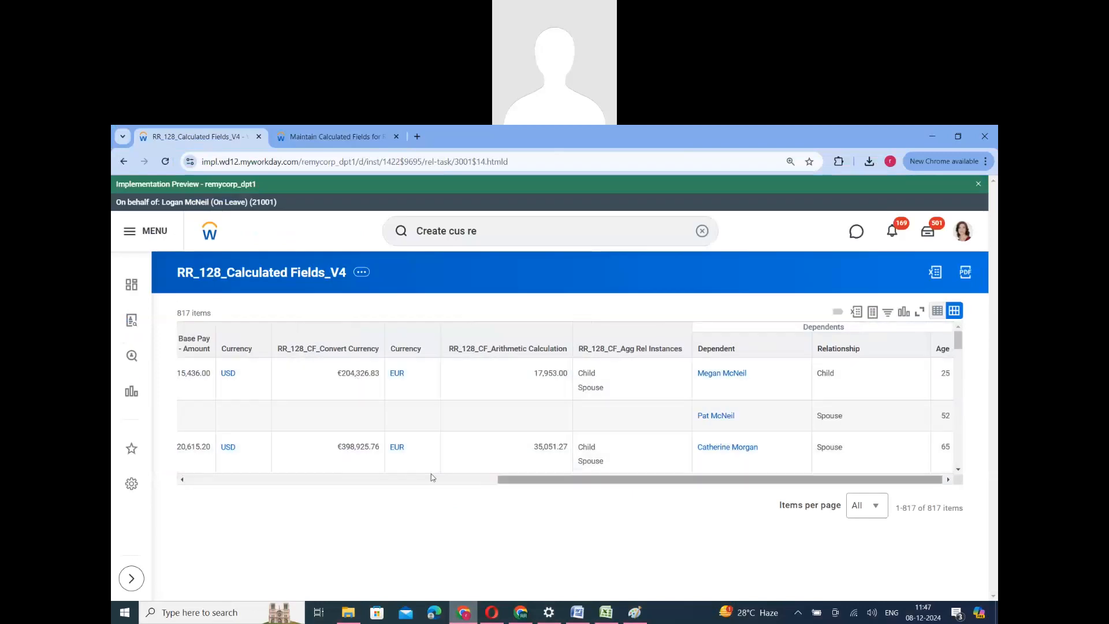
scroll(670, 390, "left", 5)
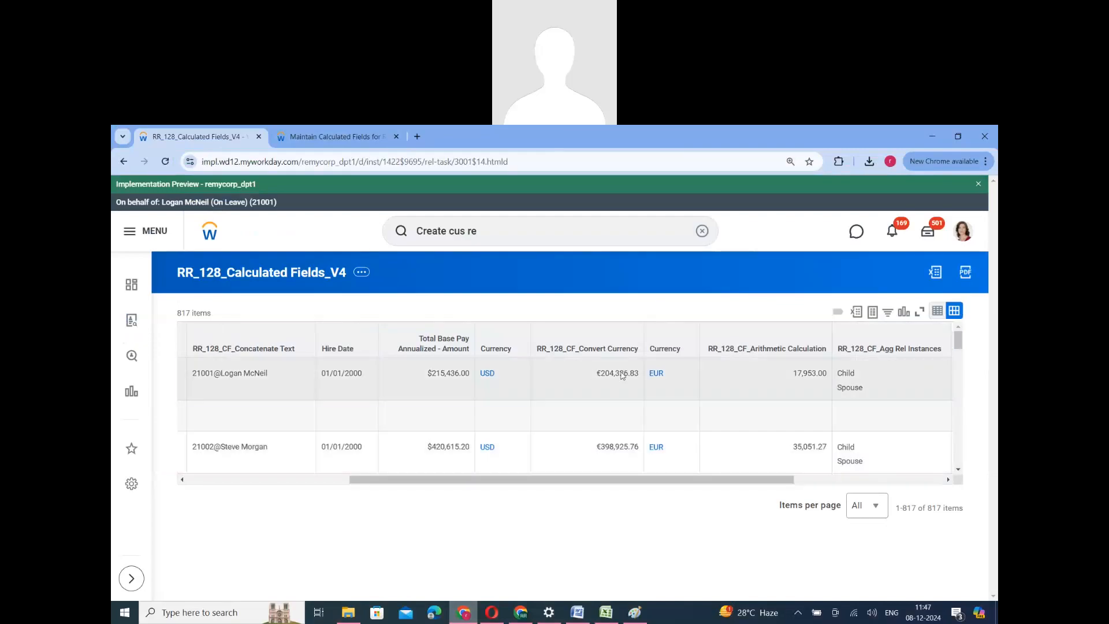
double_click(621, 375)
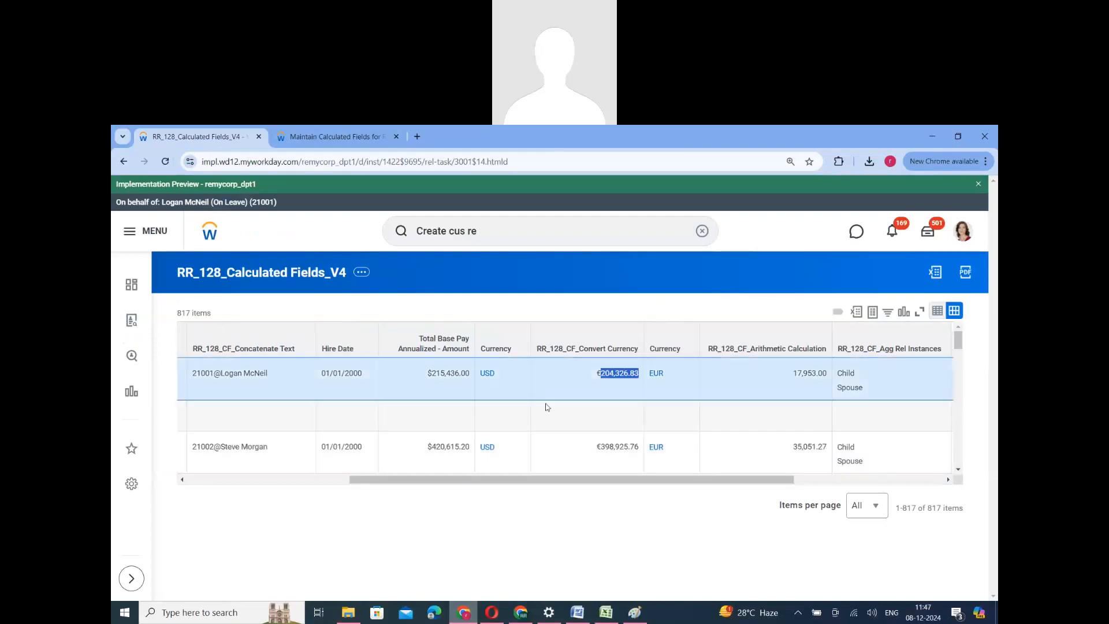
left_click(541, 360)
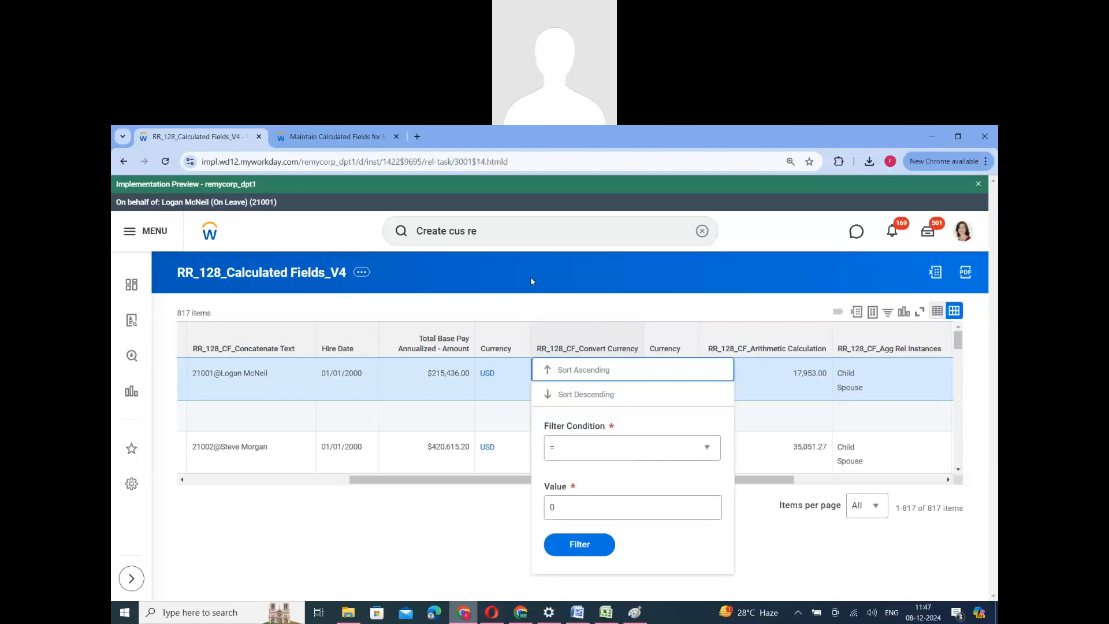
Review the source amount, target currency, date and rate type of RR_128_CF_Convert Currency, leaving the definition without saving.
left_click(338, 137)
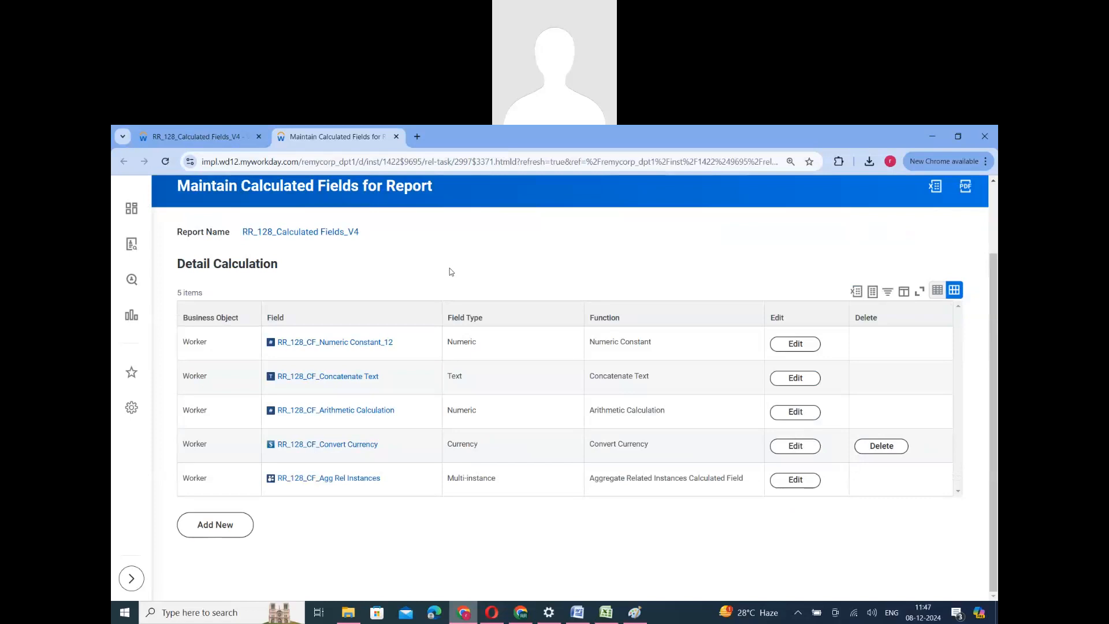
left_click(796, 446)
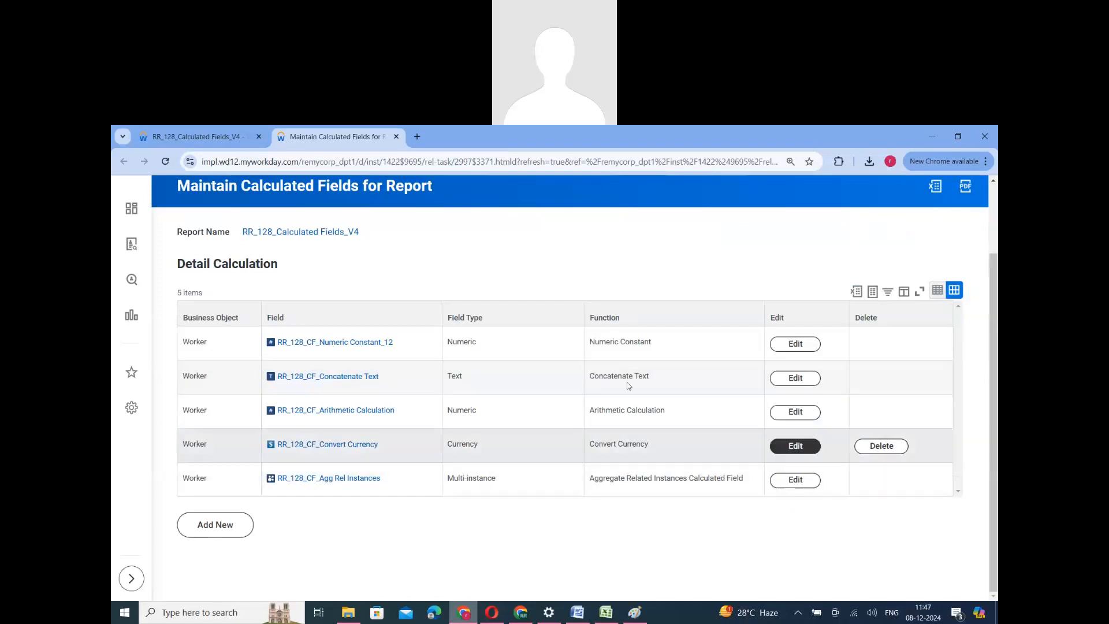
scroll(218, 474, "down", 3)
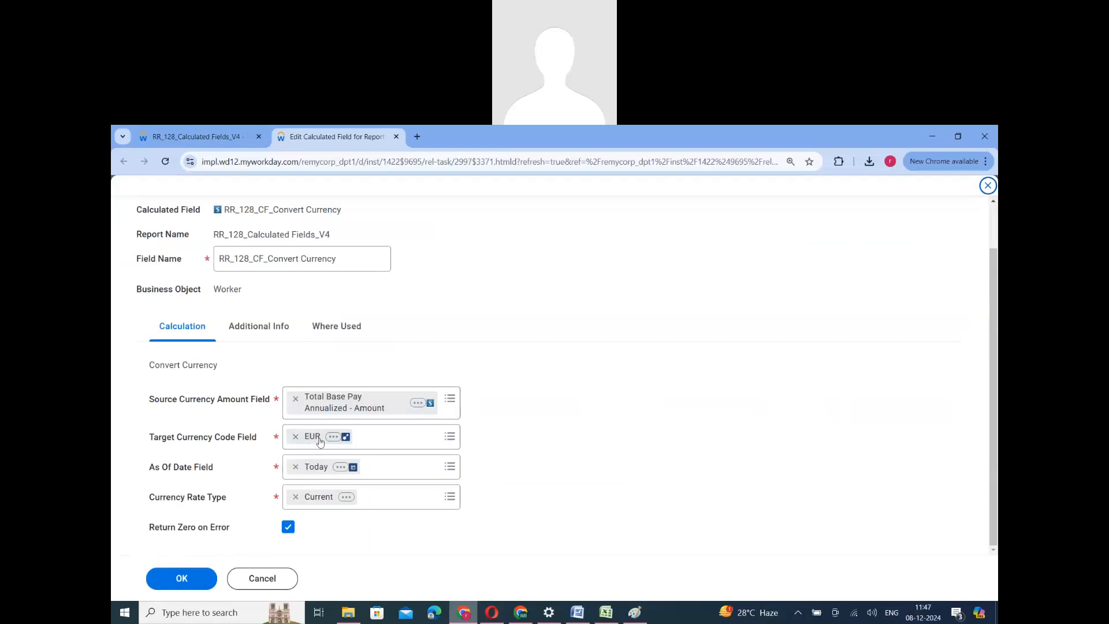
left_click(249, 587)
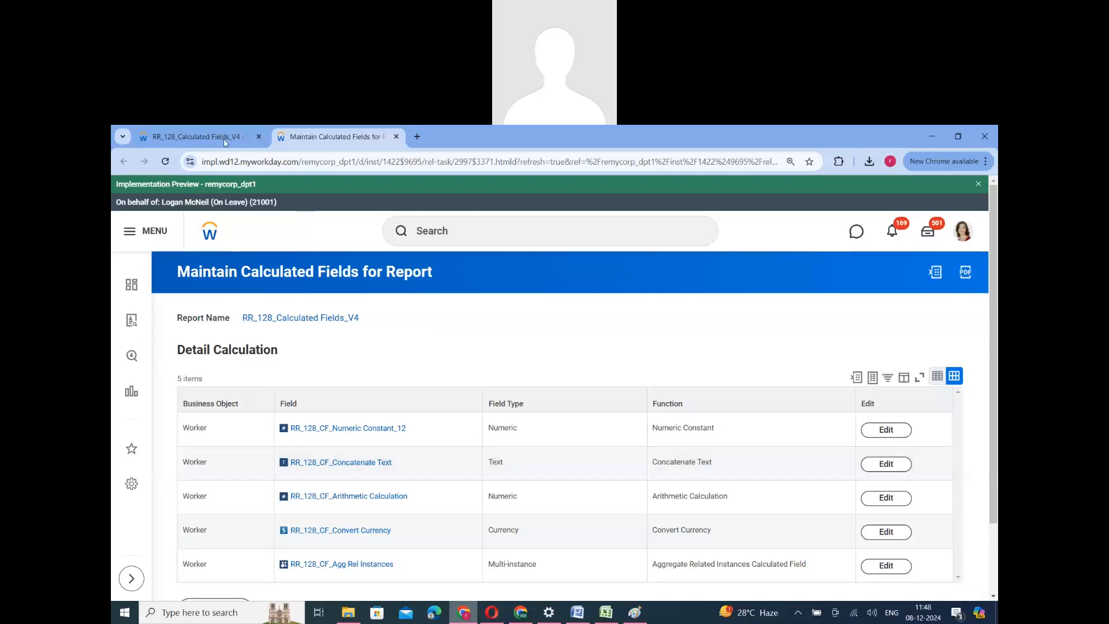
Return to the RR_128_Calculated Fields_V4 output and check its item count.
left_click(197, 136)
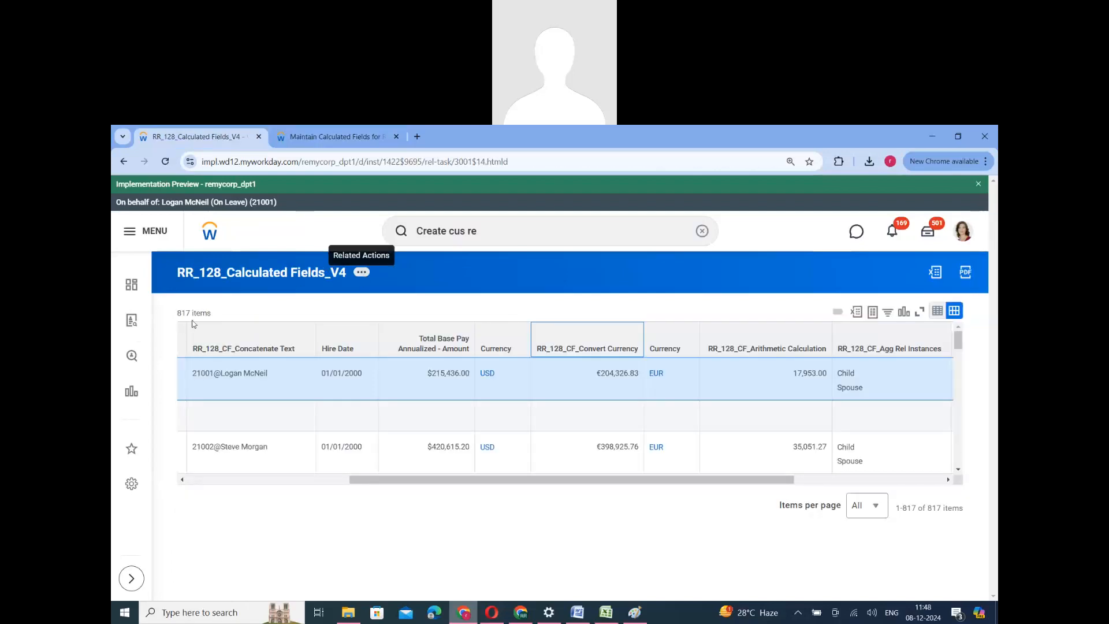
left_click_drag(178, 316, 192, 320)
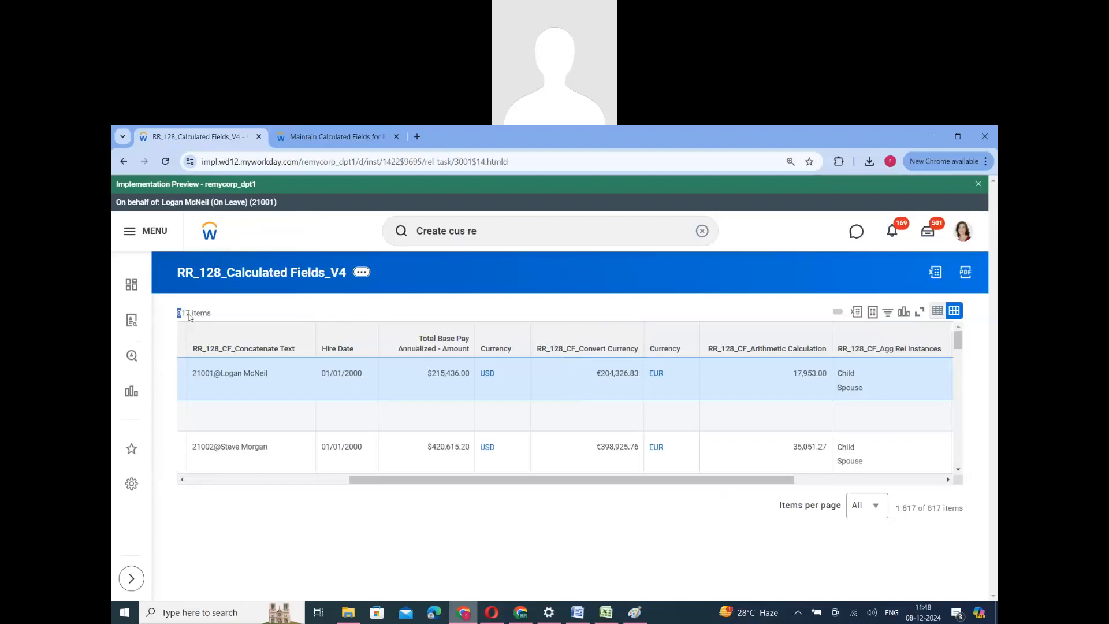
left_click(186, 315)
double_click(185, 314)
Open the RR_128_Calculated Fields_V4 report definition for editing and add an empty condition to its instance filter.
left_click(360, 276)
mouse_move(432, 322)
left_click(509, 326)
scroll(301, 295, "down", 5)
left_click(269, 236)
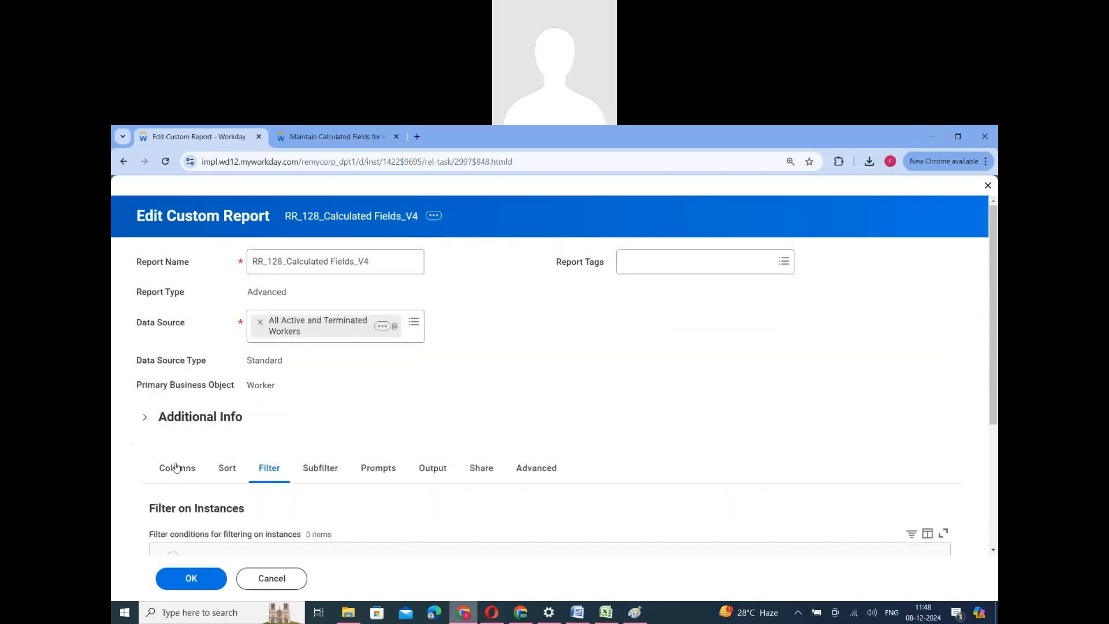
scroll(210, 478, "down", 3)
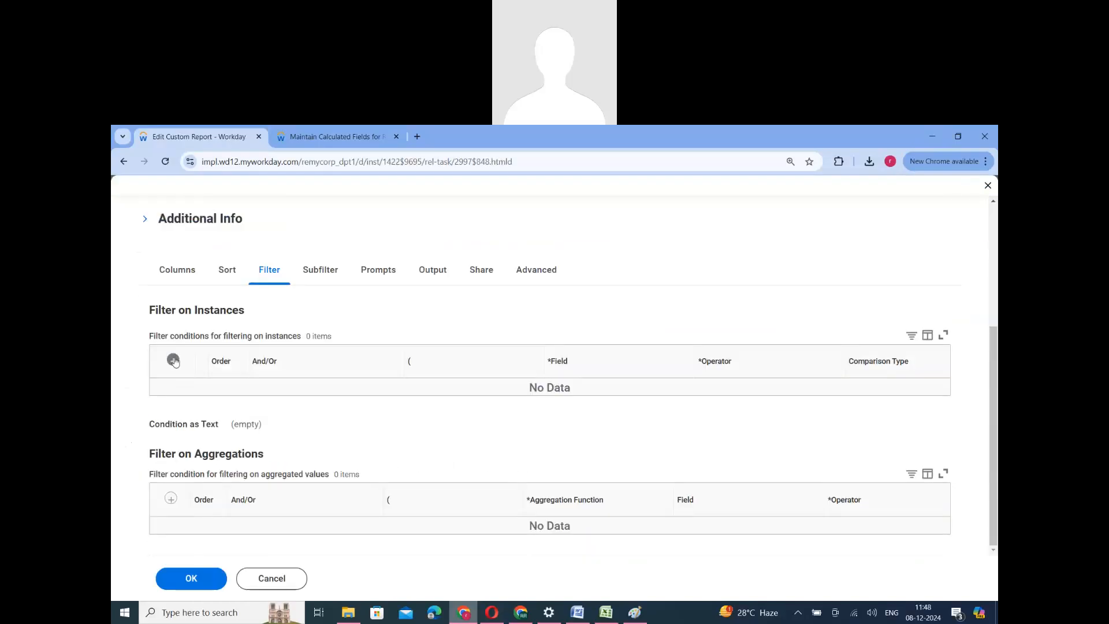
left_click(173, 360)
Search the filter condition's field list for currency and look through the results for a suitable worker currency field.
left_click(592, 404)
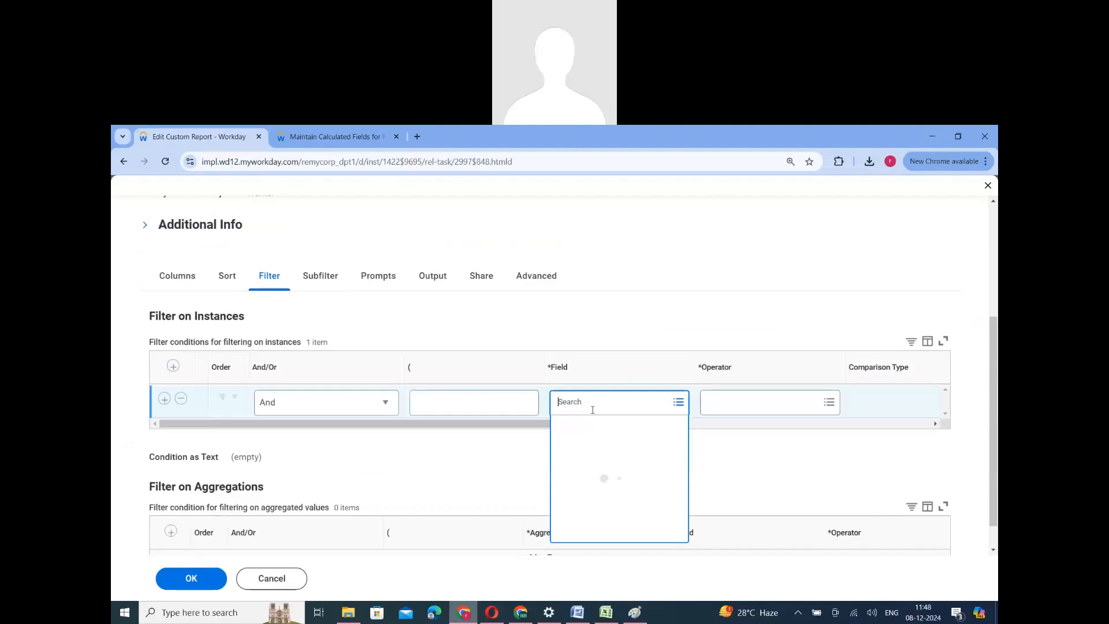
type("currency")
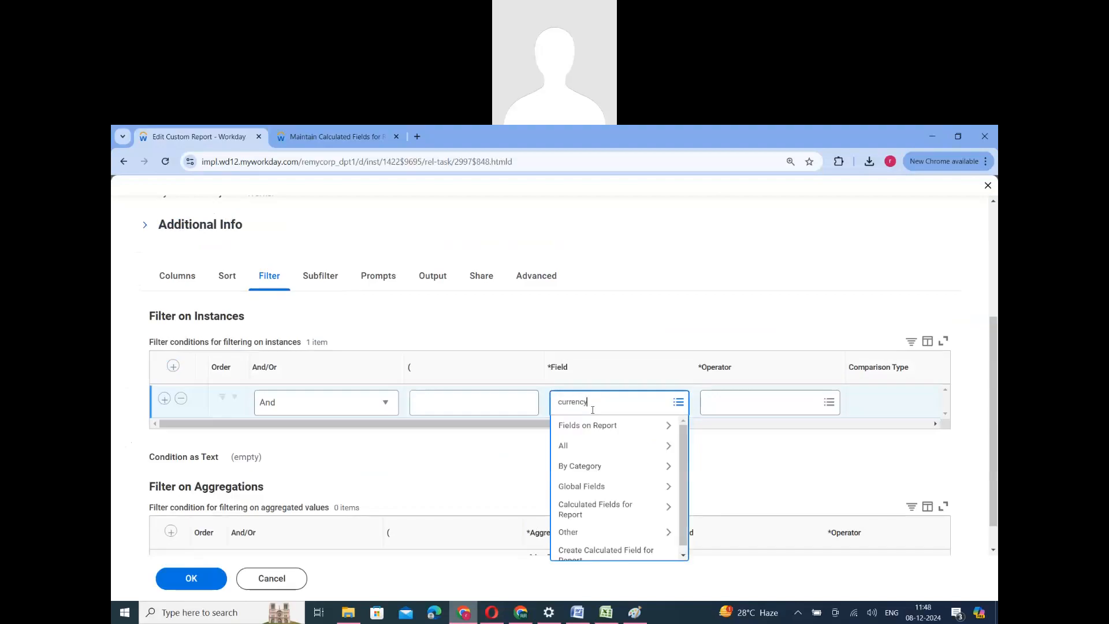
key("Return")
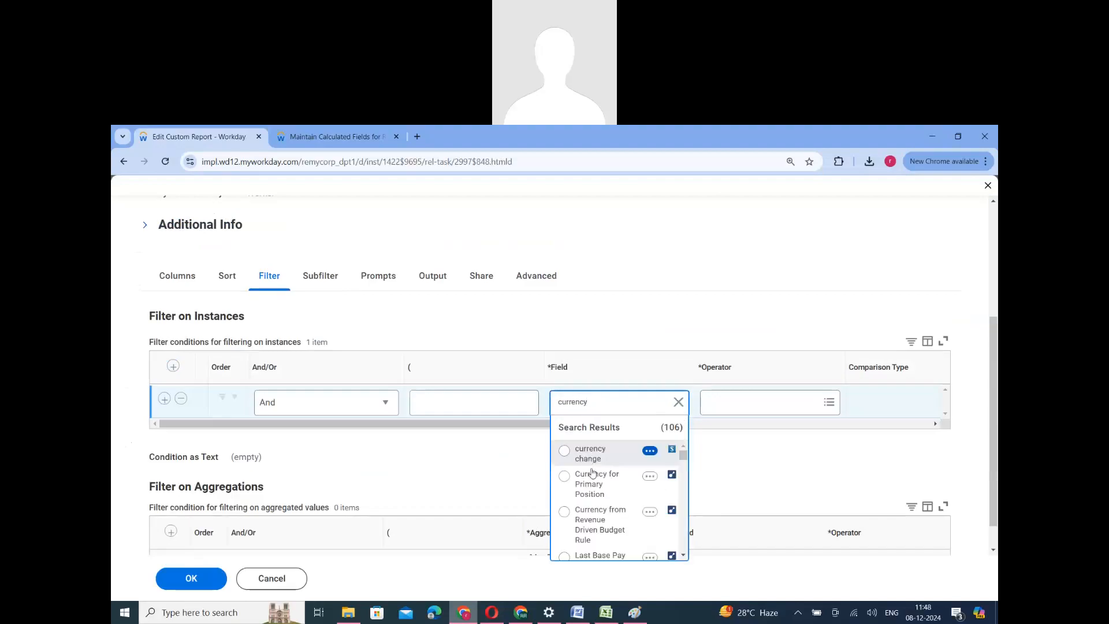
scroll(617, 520, "down", 3)
scroll(618, 525, "down", 4)
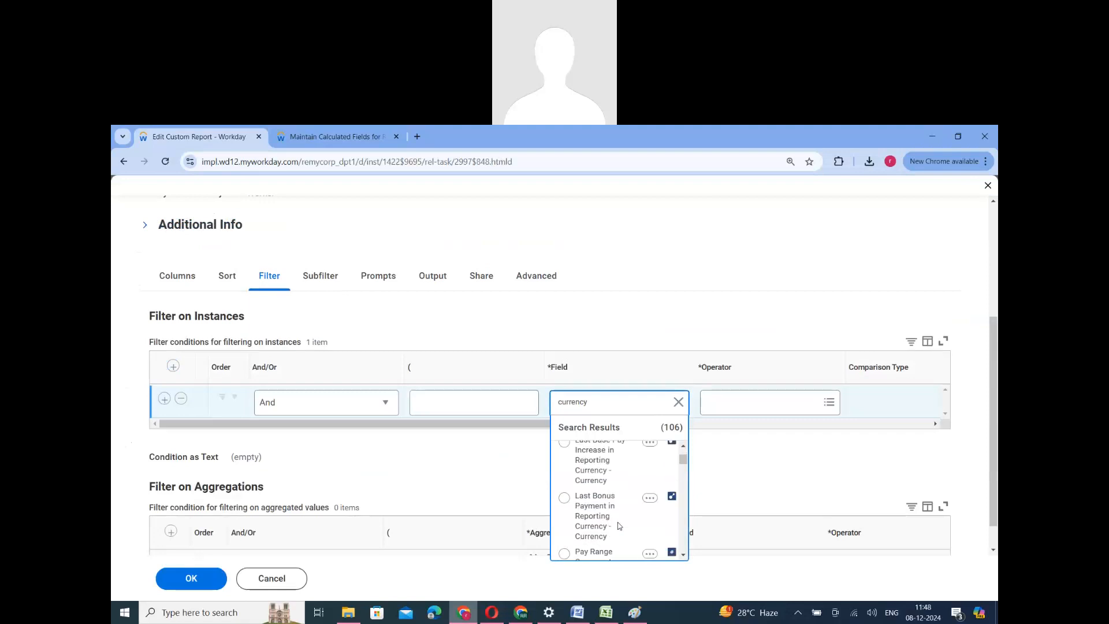
scroll(618, 525, "down", 5)
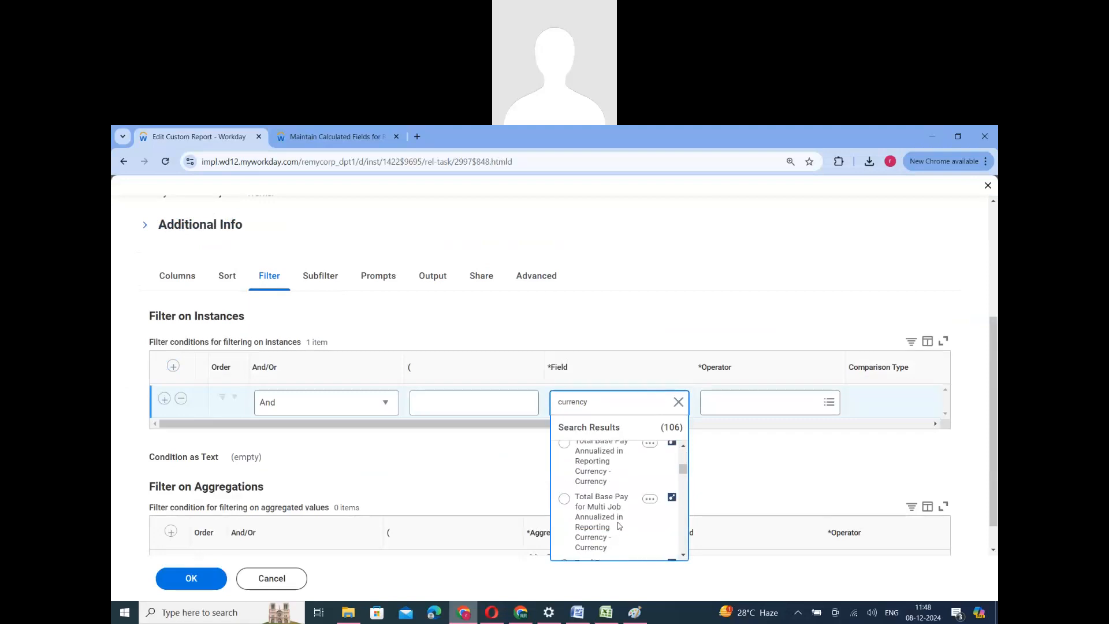
scroll(618, 525, "down", 5)
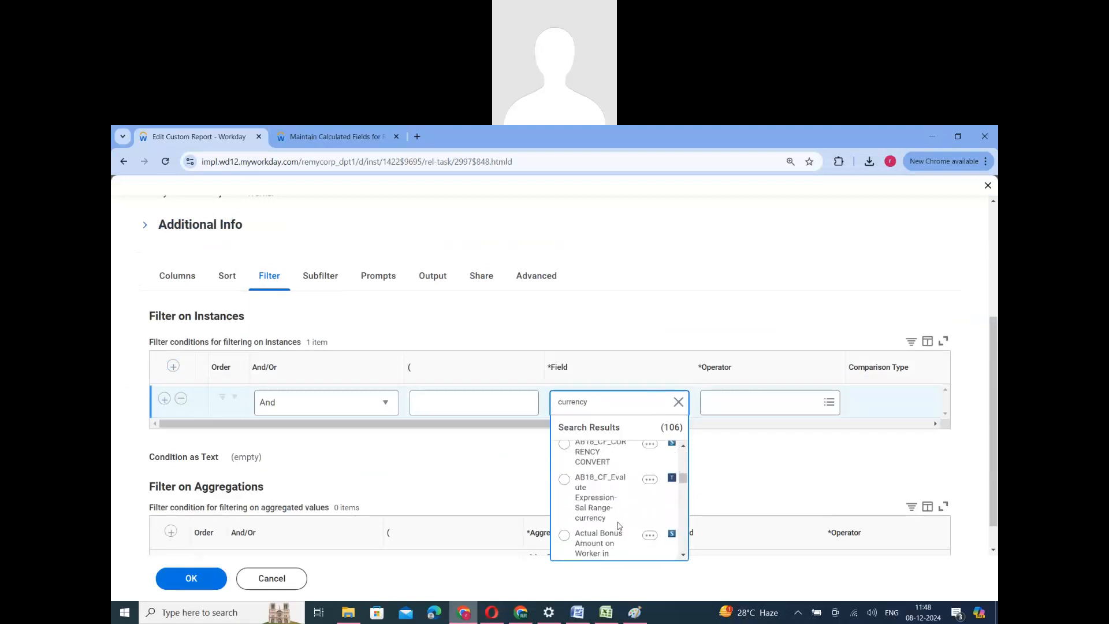
scroll(618, 525, "down", 5)
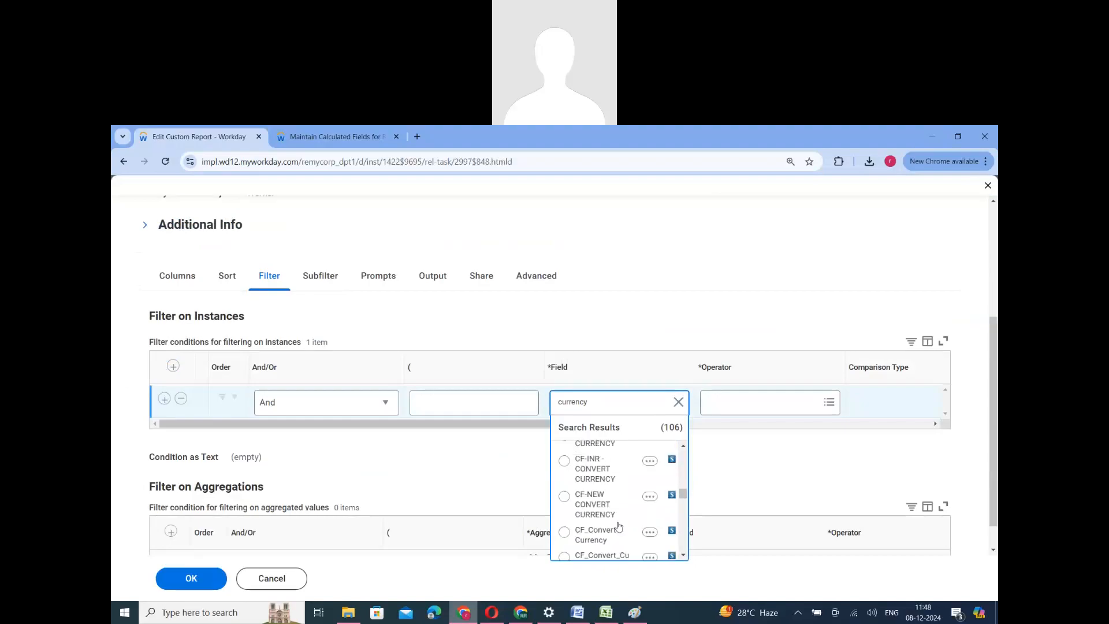
scroll(618, 525, "down", 5)
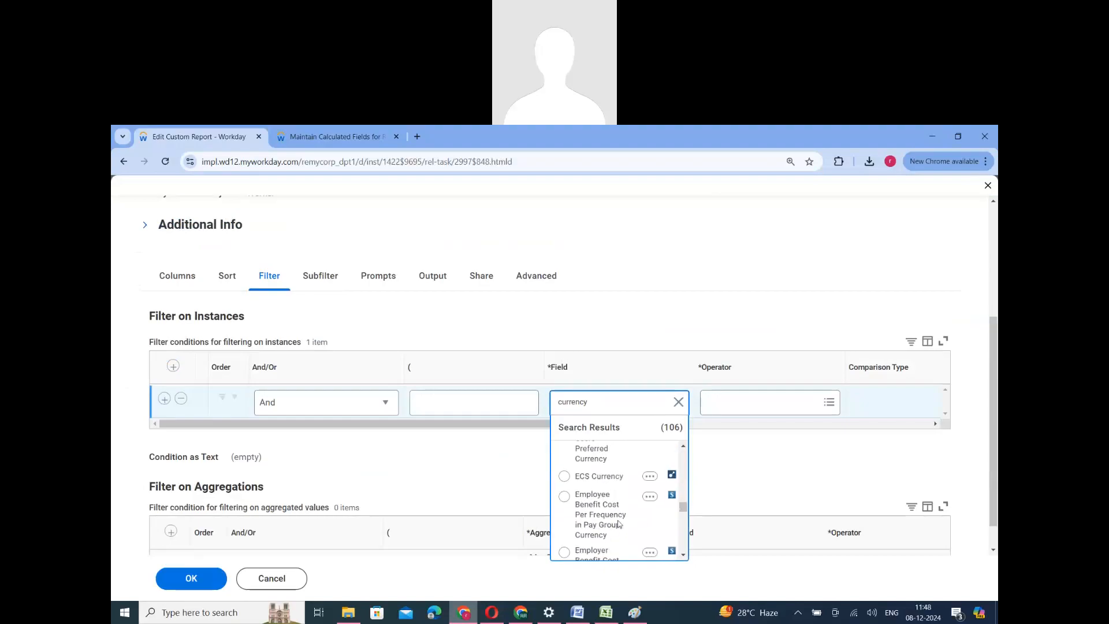
scroll(618, 524, "down", 5)
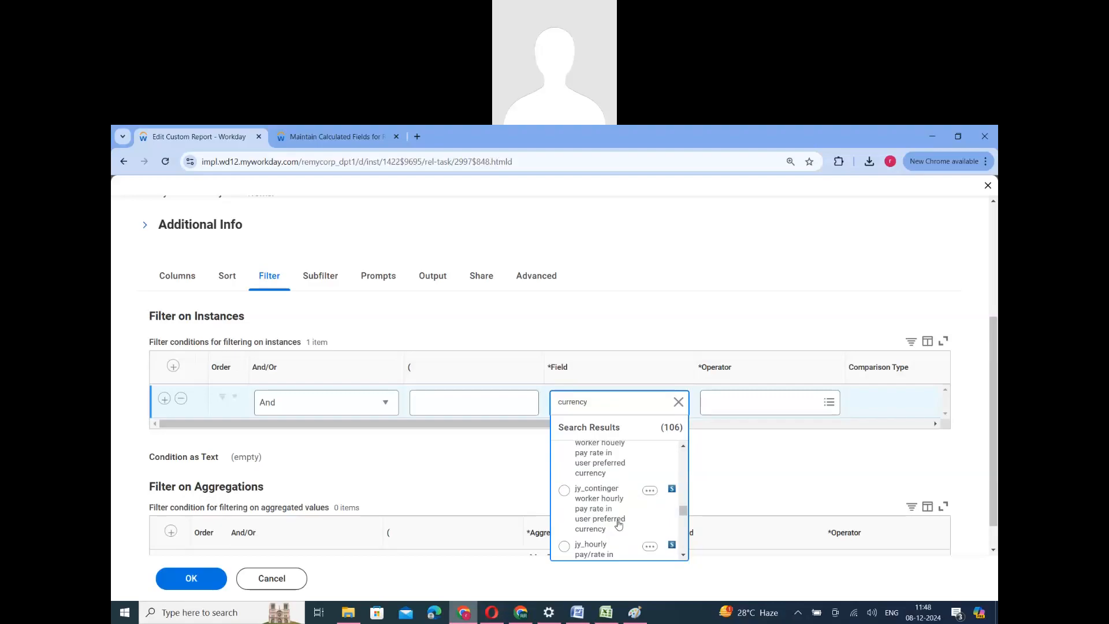
scroll(618, 524, "down", 5)
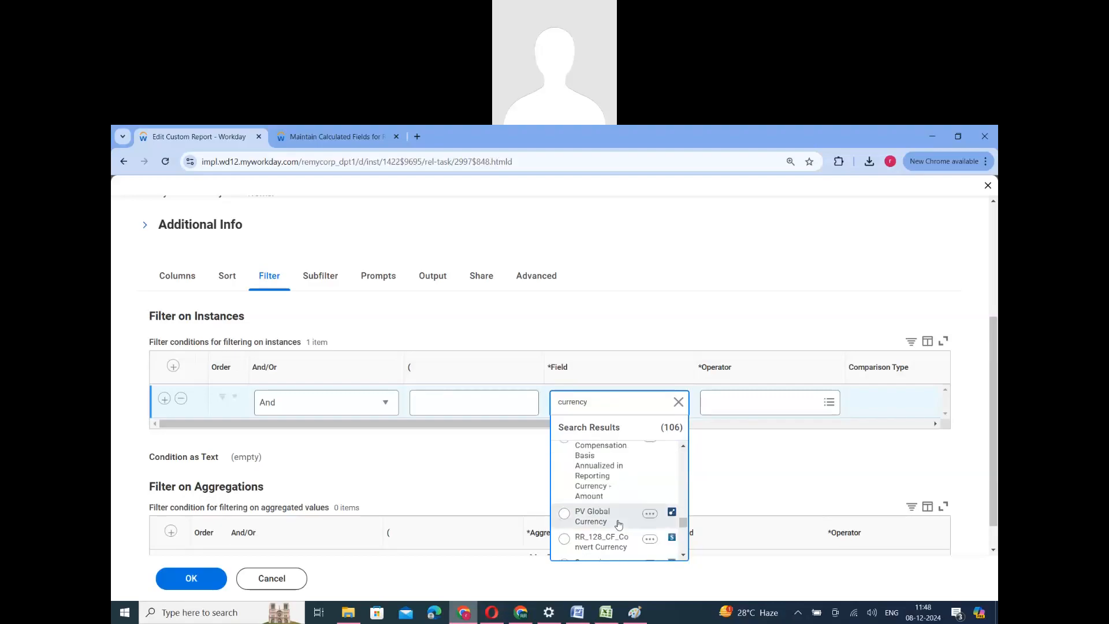
scroll(618, 524, "down", 4)
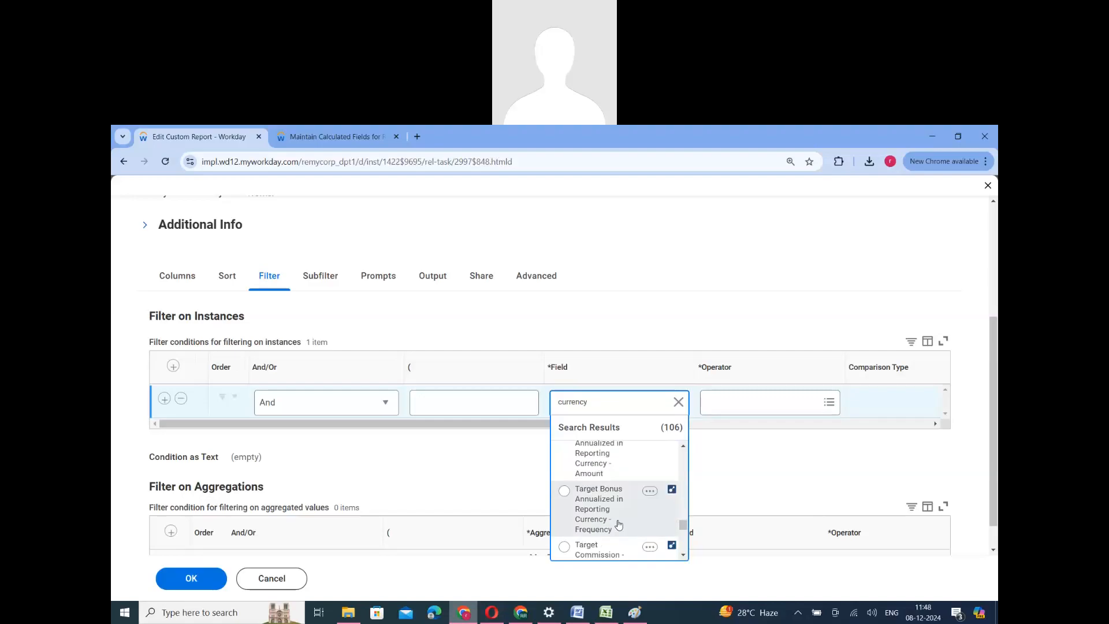
scroll(618, 524, "down", 5)
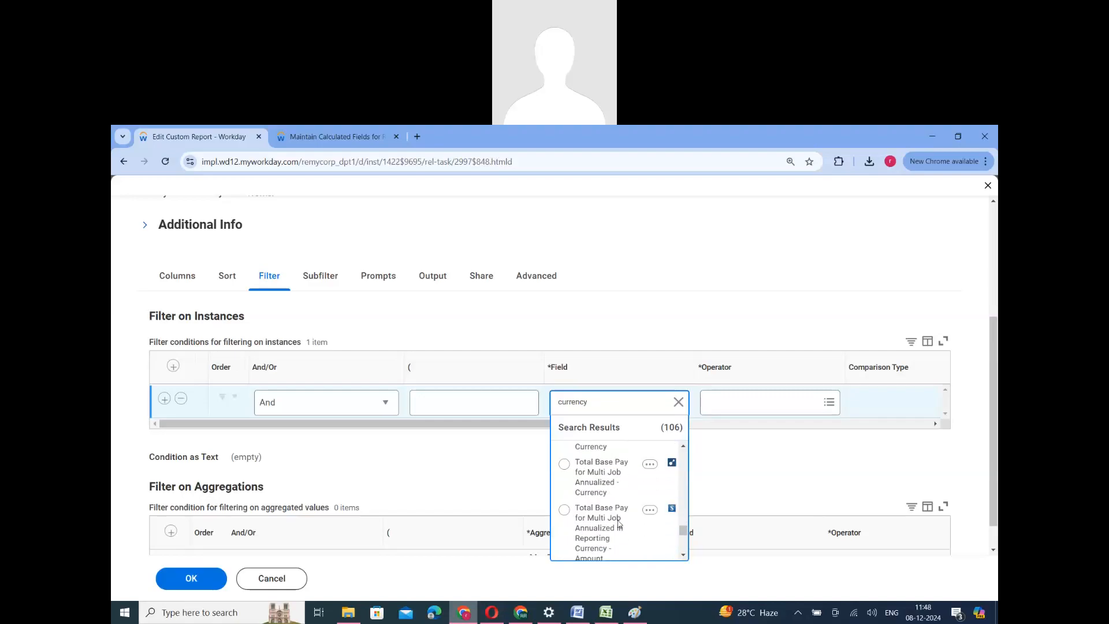
scroll(618, 524, "down", 5)
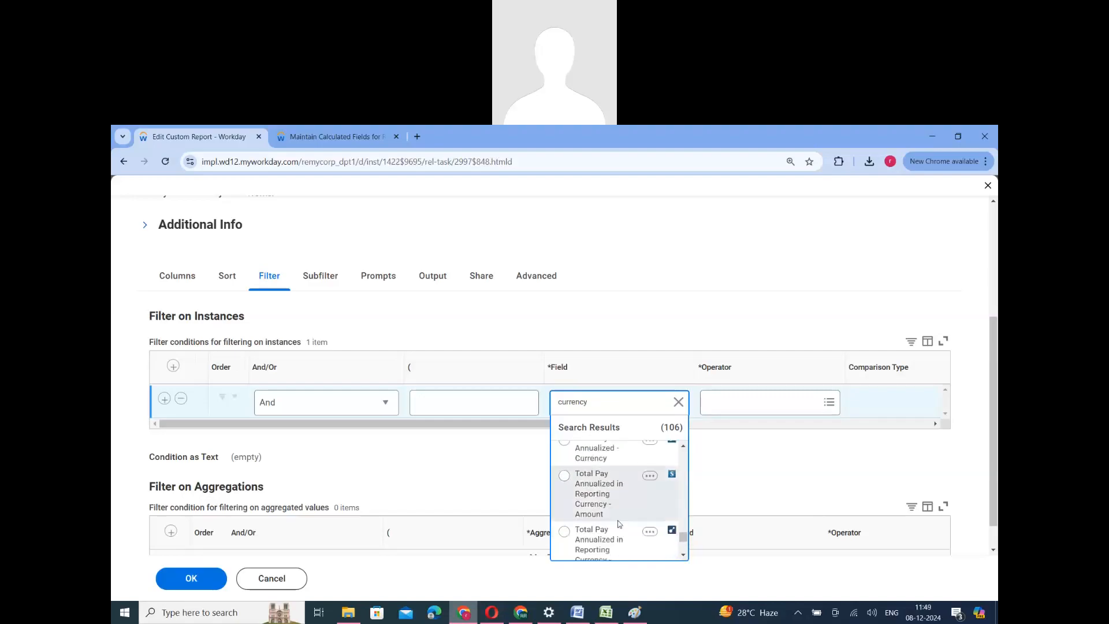
scroll(618, 524, "up", 1)
scroll(618, 524, "down", 6)
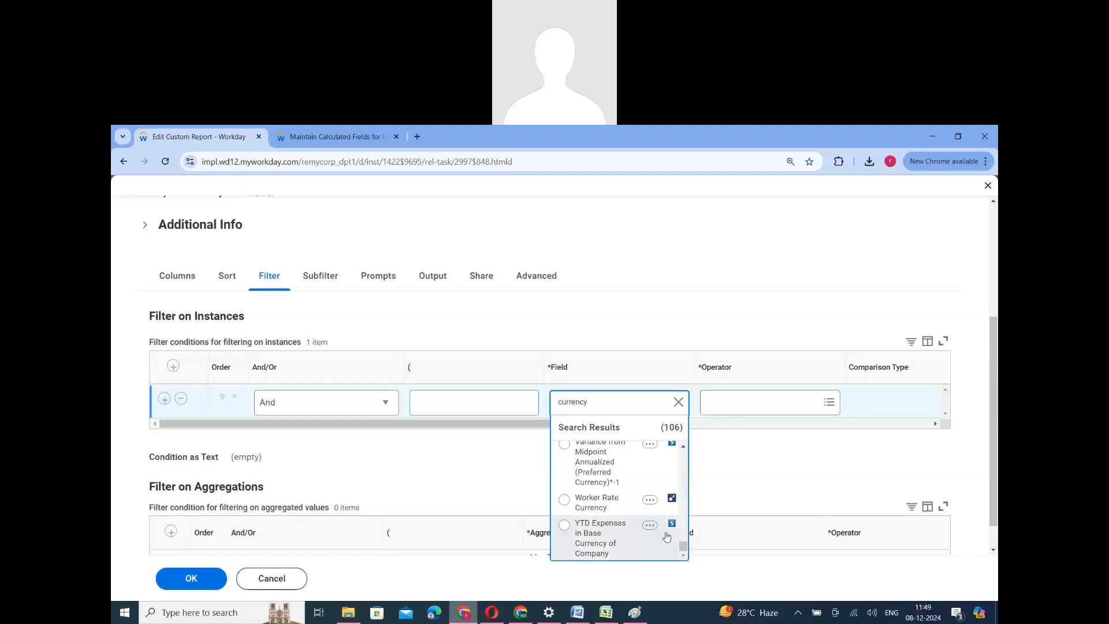
left_click_drag(684, 547, 683, 453)
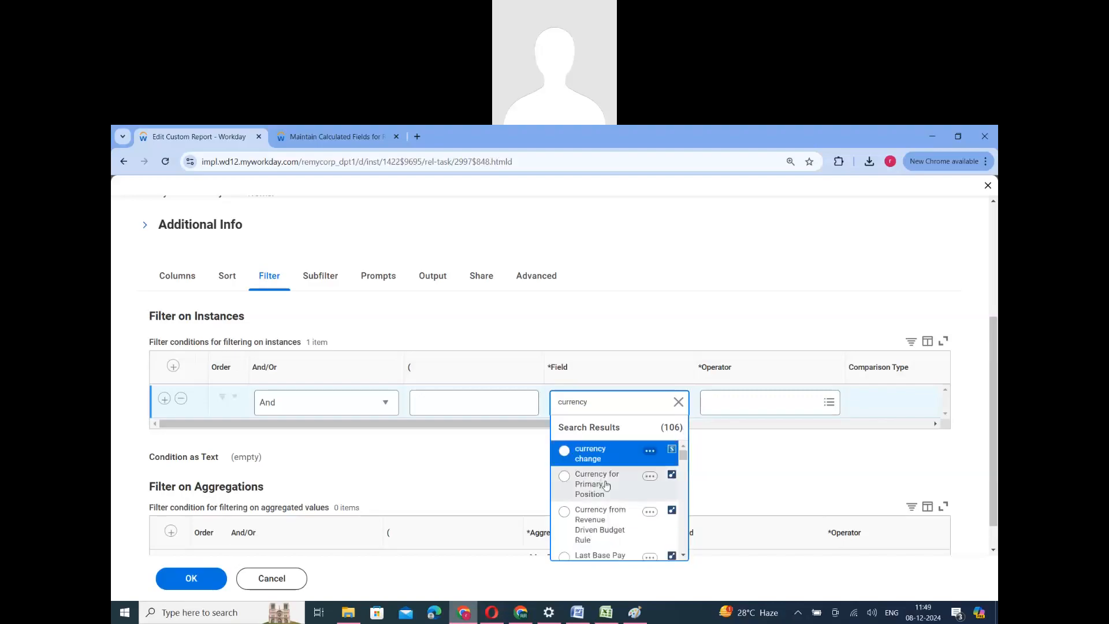
left_click(558, 401)
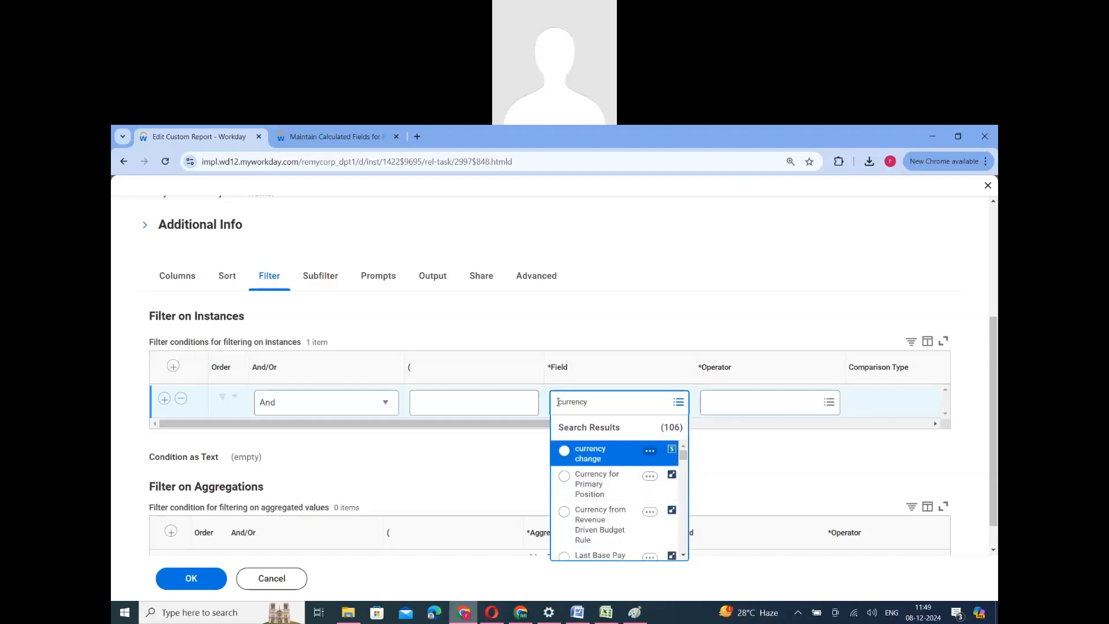
type("company")
key("Return")
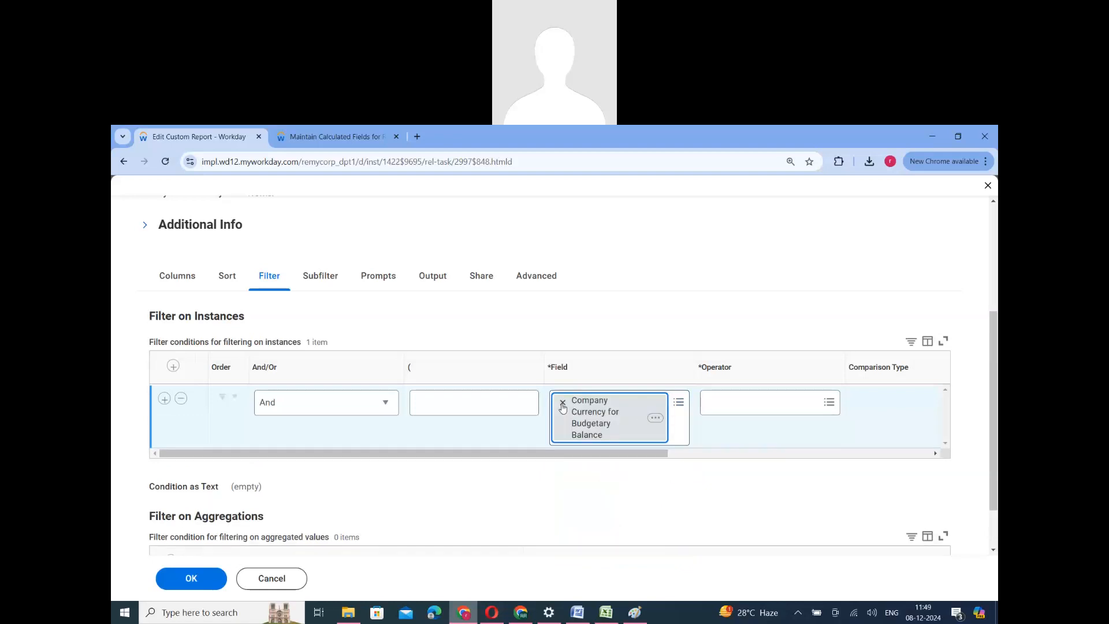
left_click(562, 404)
type("c")
key("BackSpace")
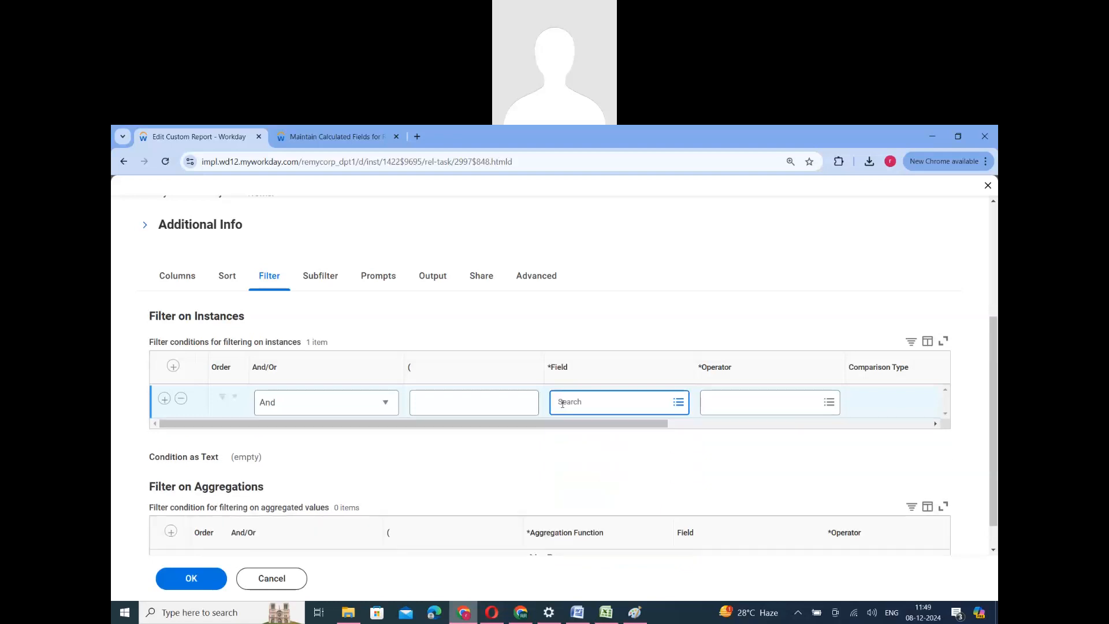
type("cpm")
type("pany")
key("ctrl+a")
key("BackSpace")
Set the filter condition's field to Currency for Primary Position with the operator "in the selection list".
type("currency")
key("Return")
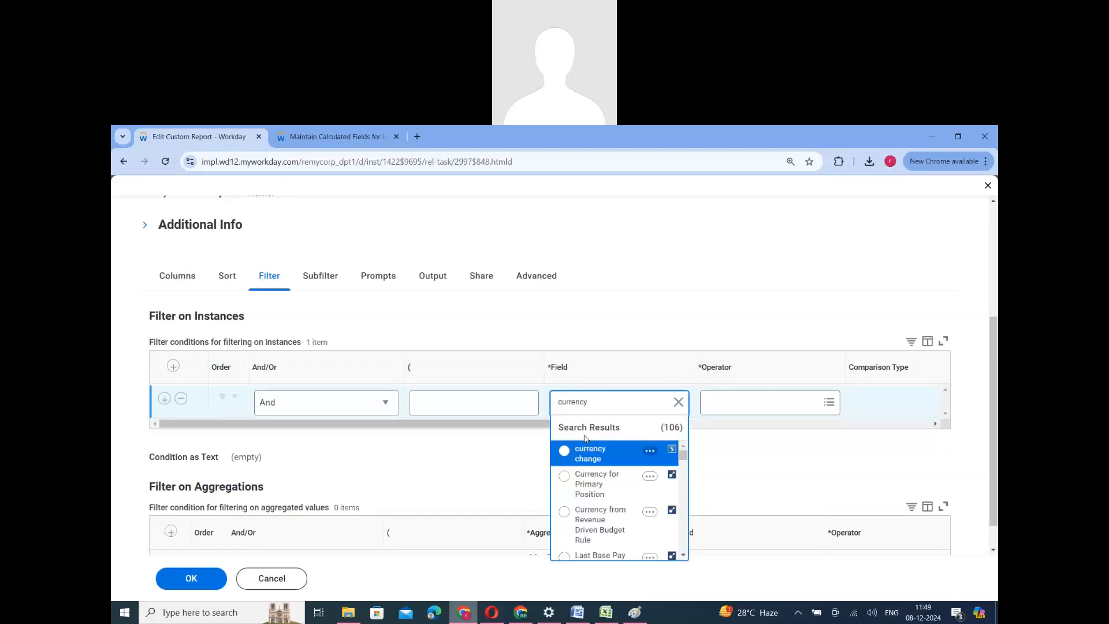
left_click(593, 494)
left_click(748, 398)
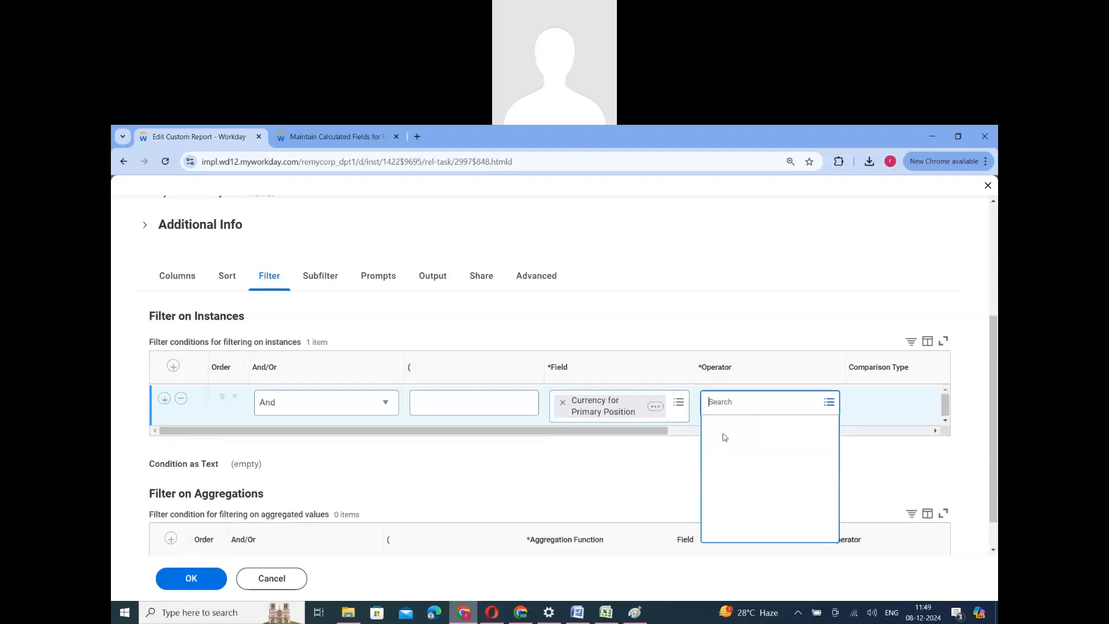
left_click(722, 445)
scroll(729, 527, "down", 5)
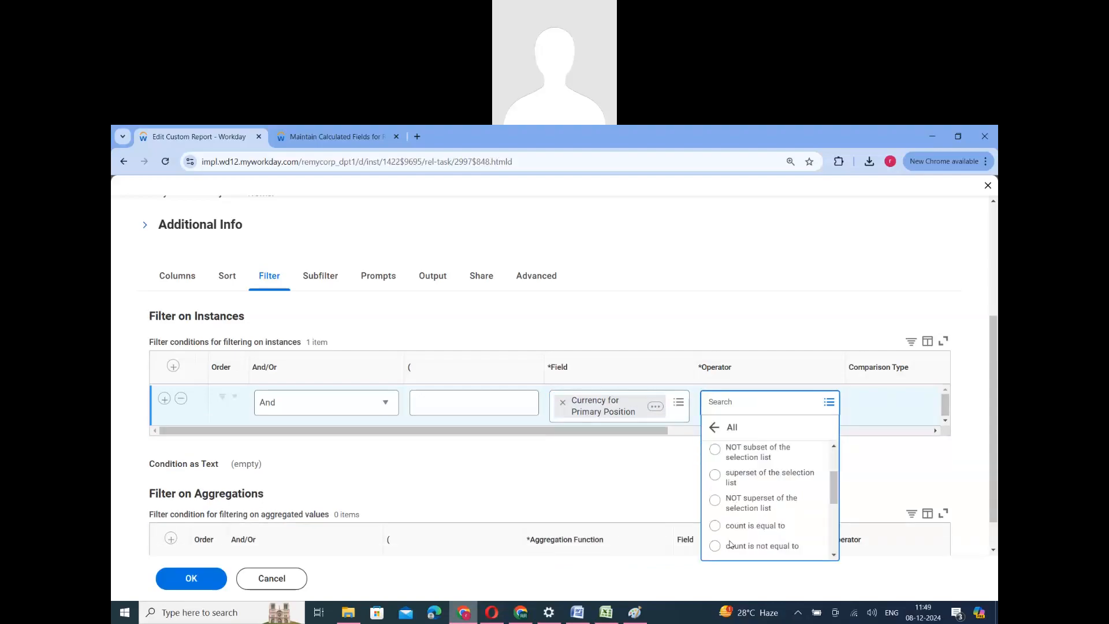
left_click(742, 491)
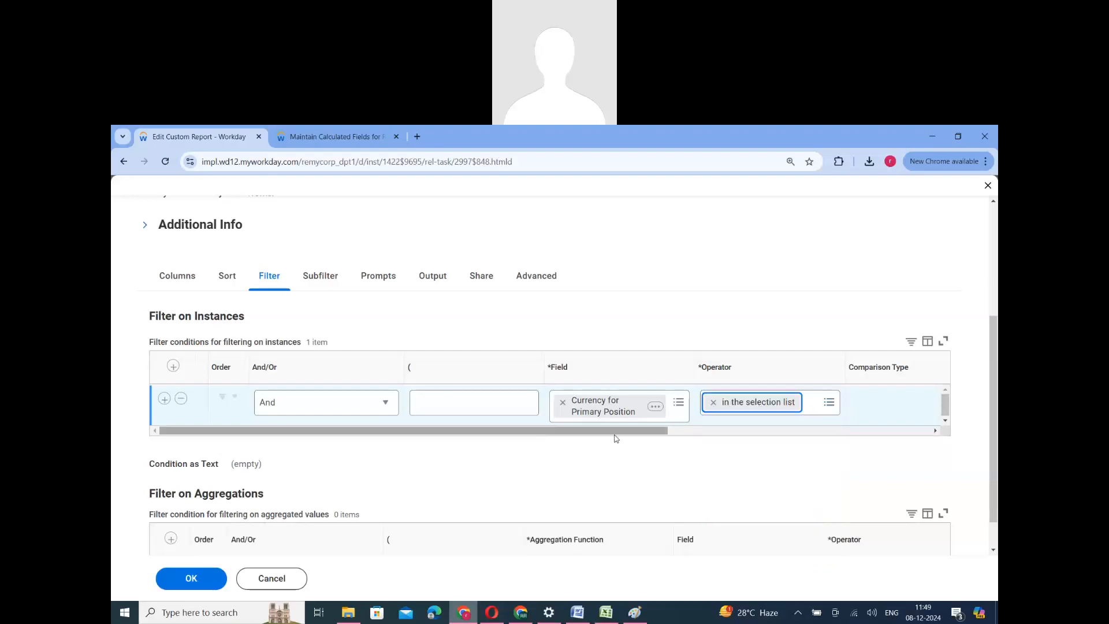
Set the currency condition's comparison type to "Prompt the user for the value".
scroll(615, 435, "right", 5)
left_click(724, 414)
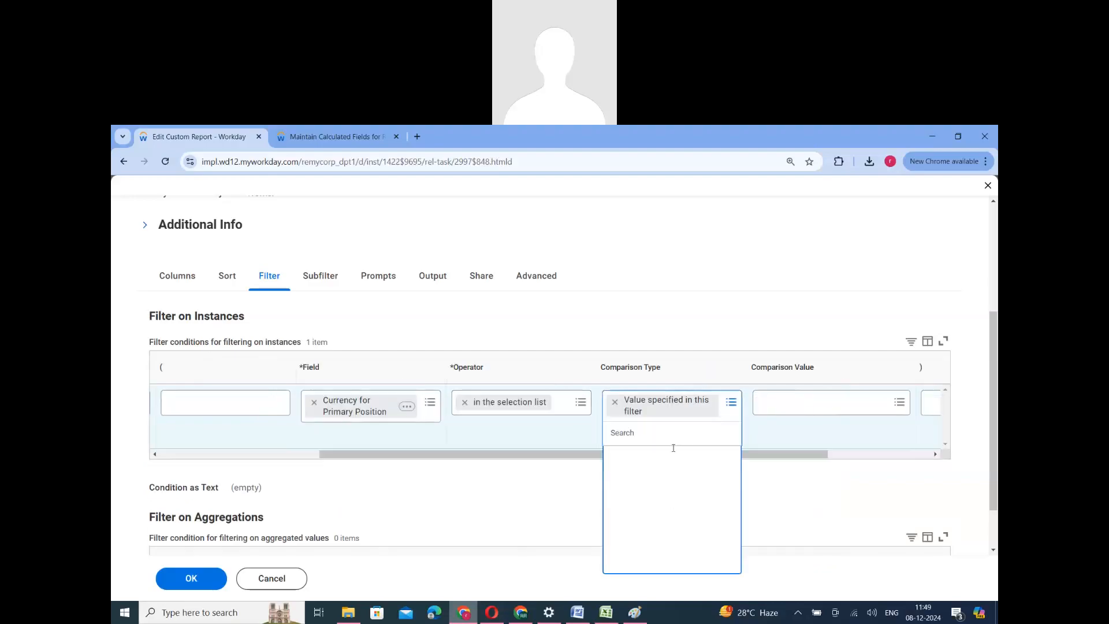
left_click(630, 477)
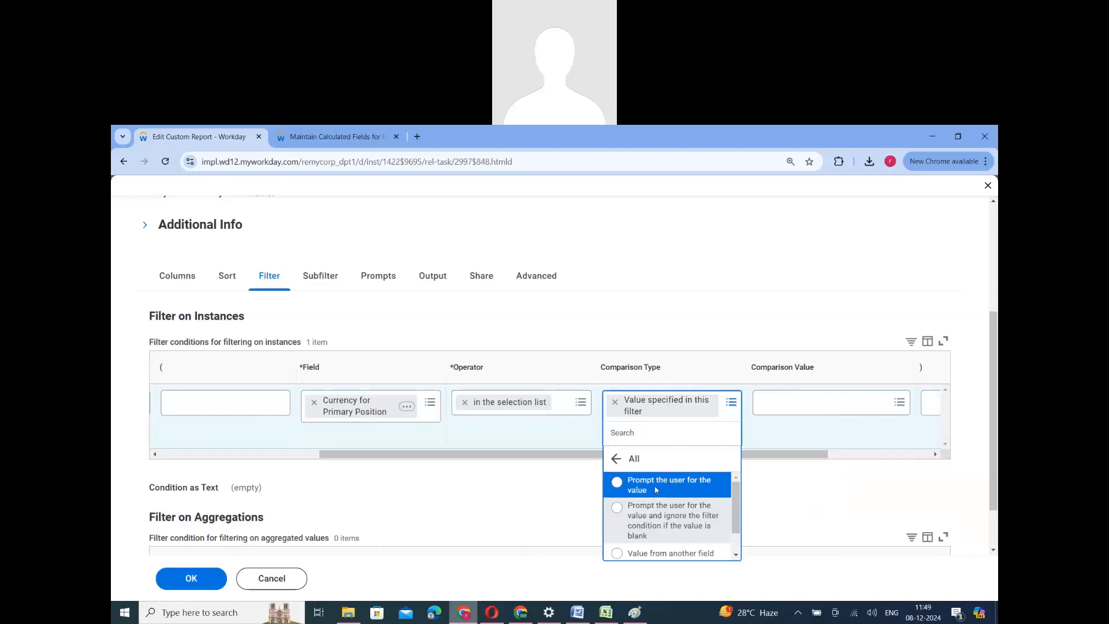
left_click(654, 489)
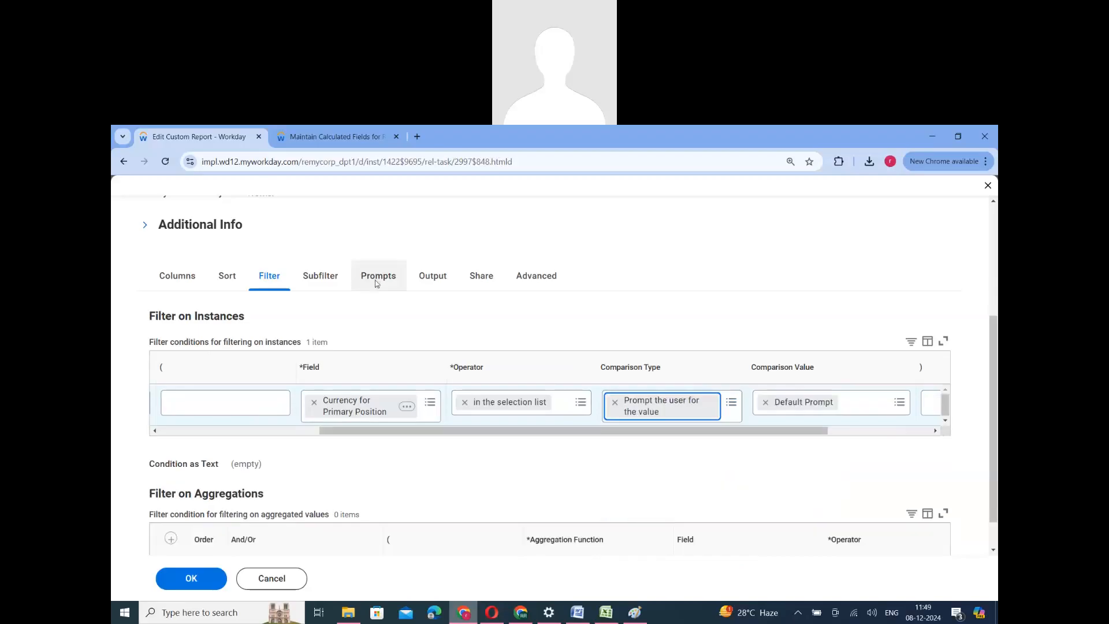
Populate the undefined prompt defaults for the report and save the report definition.
left_click(377, 280)
scroll(309, 463, "down", 3)
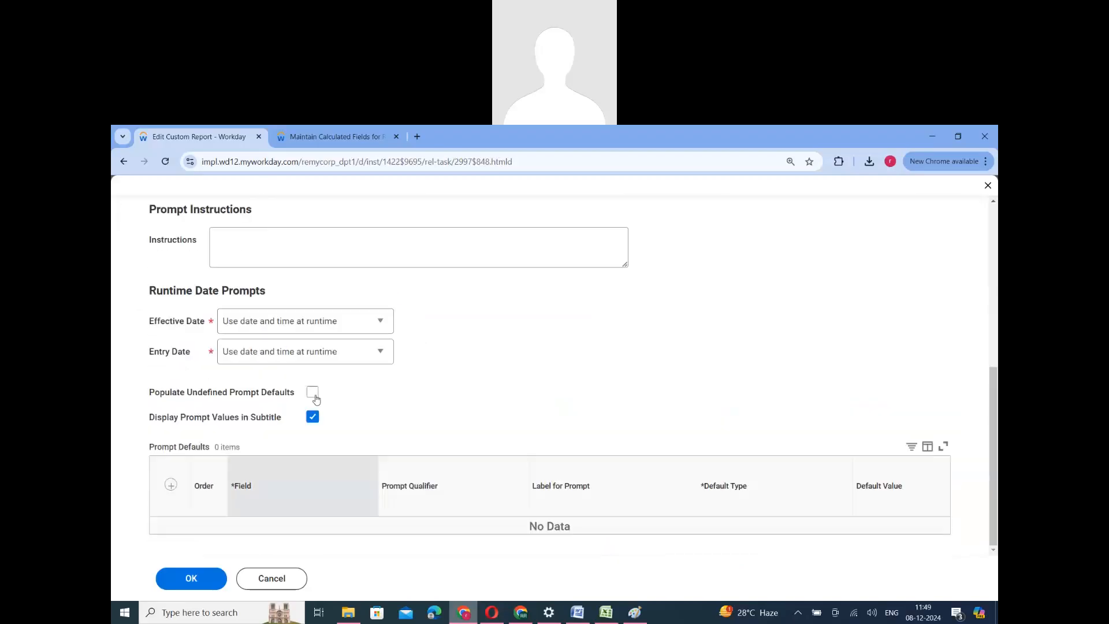
left_click(312, 392)
left_click(184, 579)
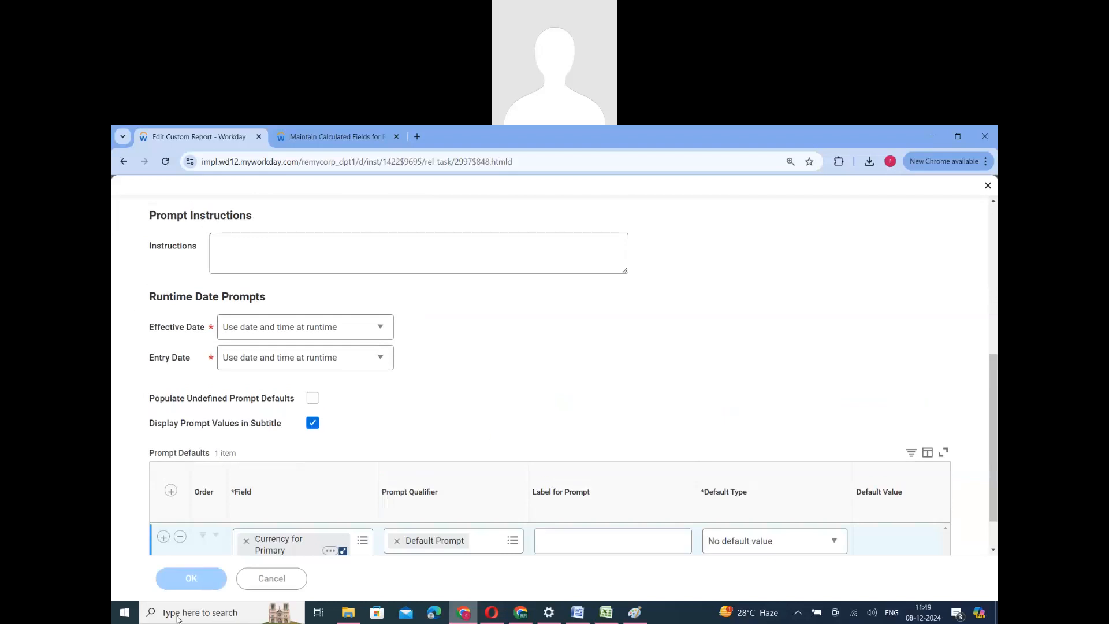
Run the report with Currency for Primary Position set to USD and check the output's item count.
left_click(232, 578)
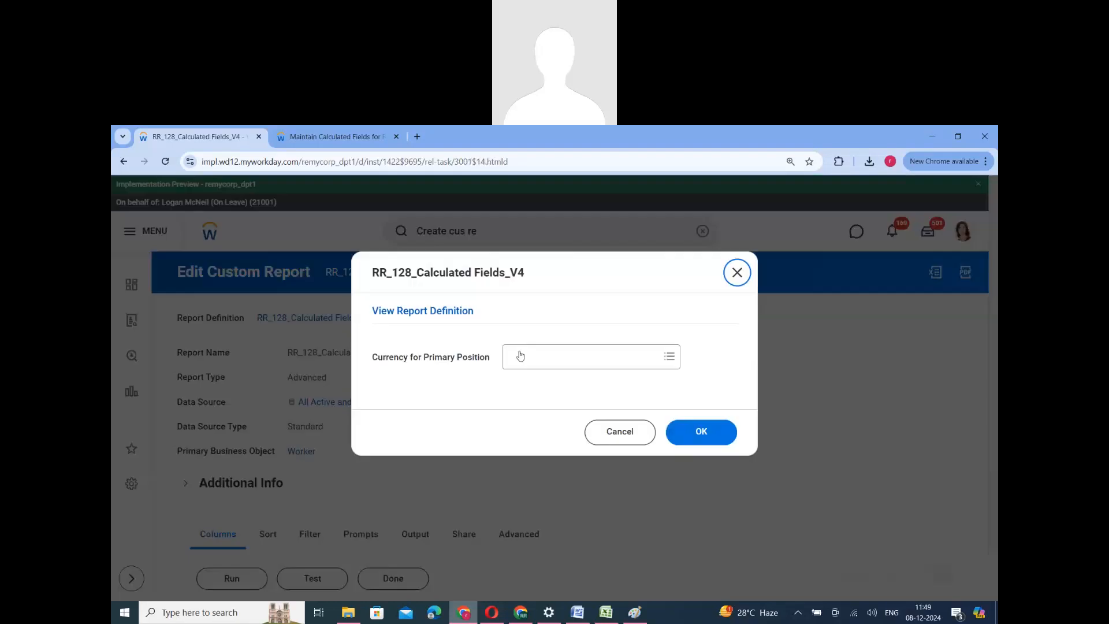
left_click(519, 356)
type("USD")
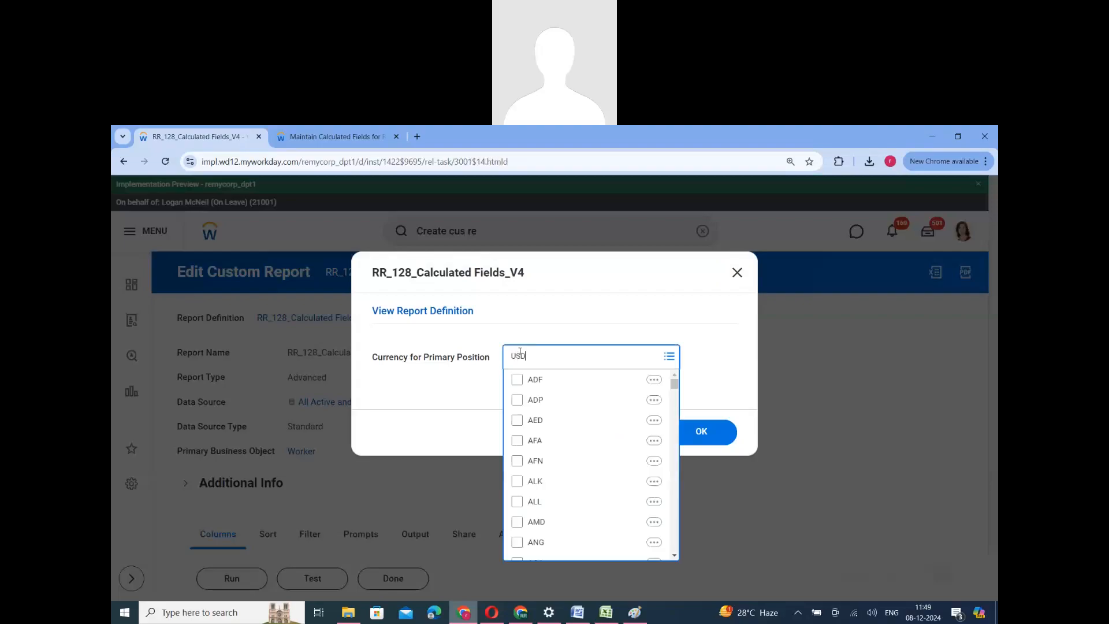
key("Return")
left_click(702, 442)
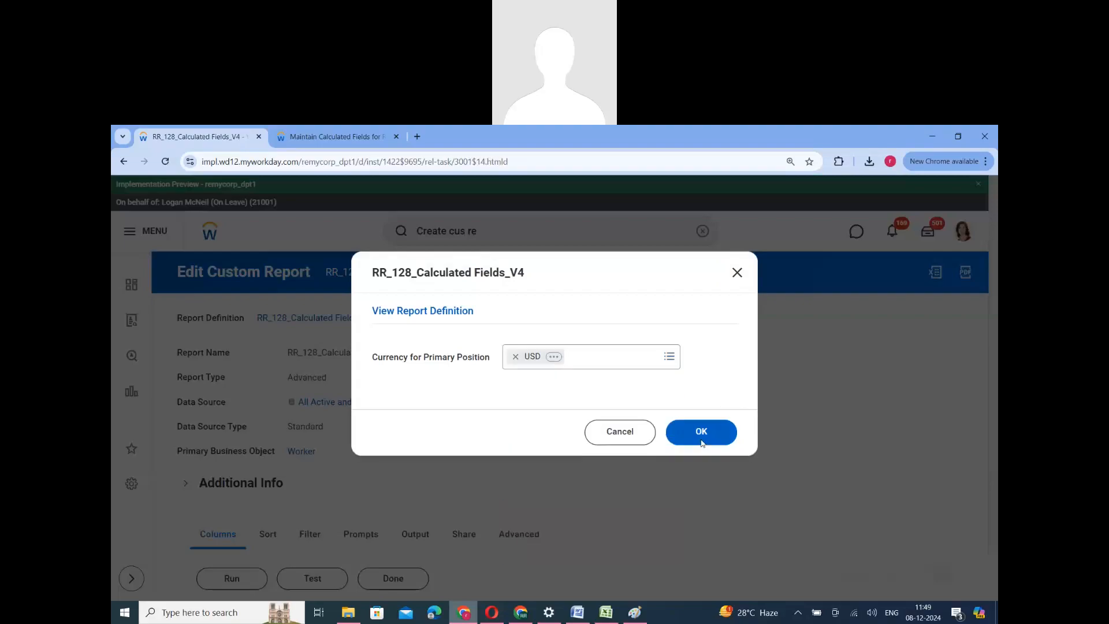
left_click(702, 443)
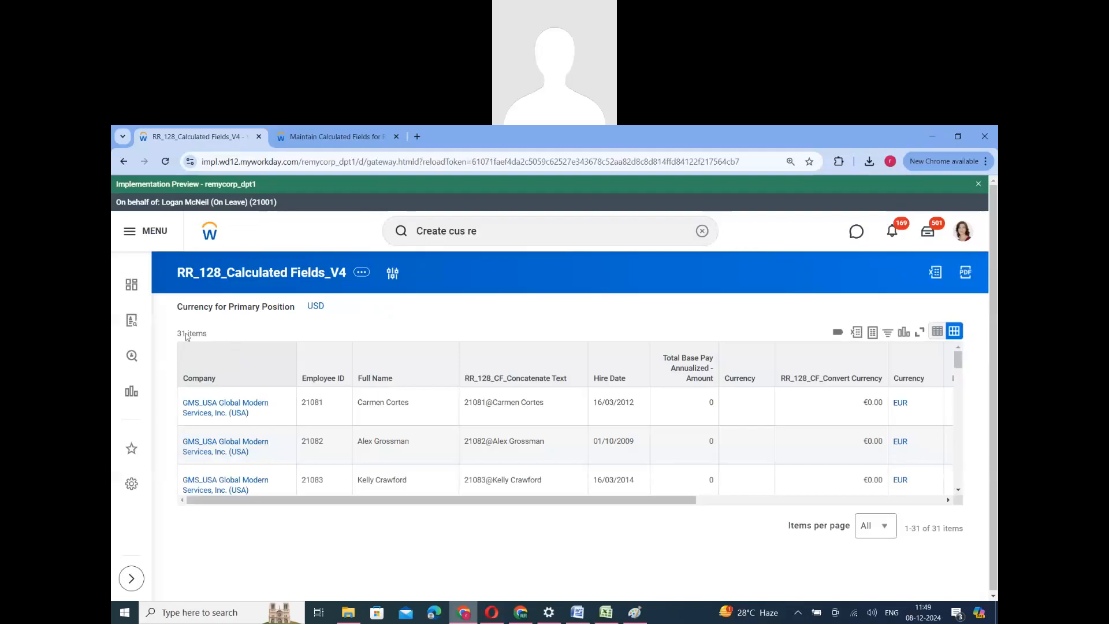
double_click(186, 335)
Rerun the report with Currency for Primary Position set to EUR.
left_click(392, 273)
left_click(515, 358)
left_click(514, 358)
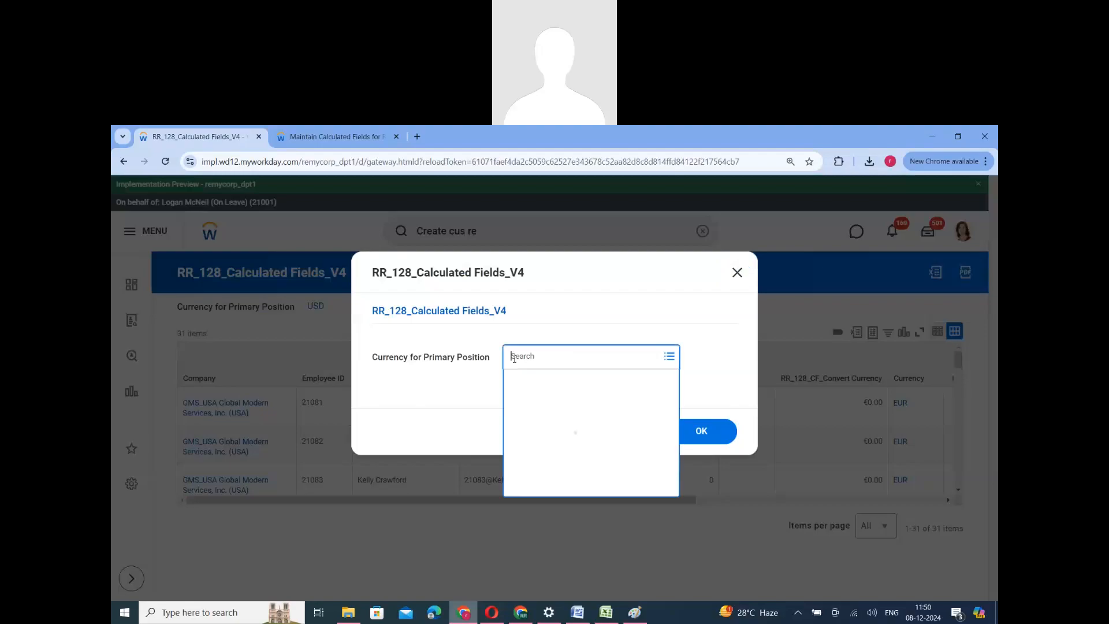
type("EUR")
key("Return")
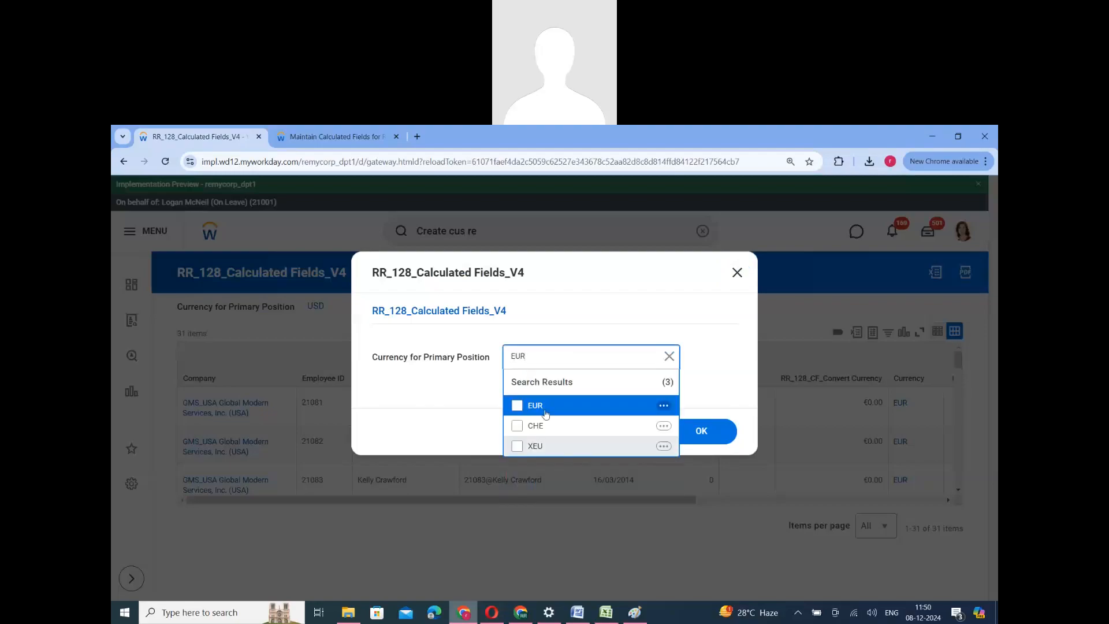
left_click(543, 407)
left_click(700, 435)
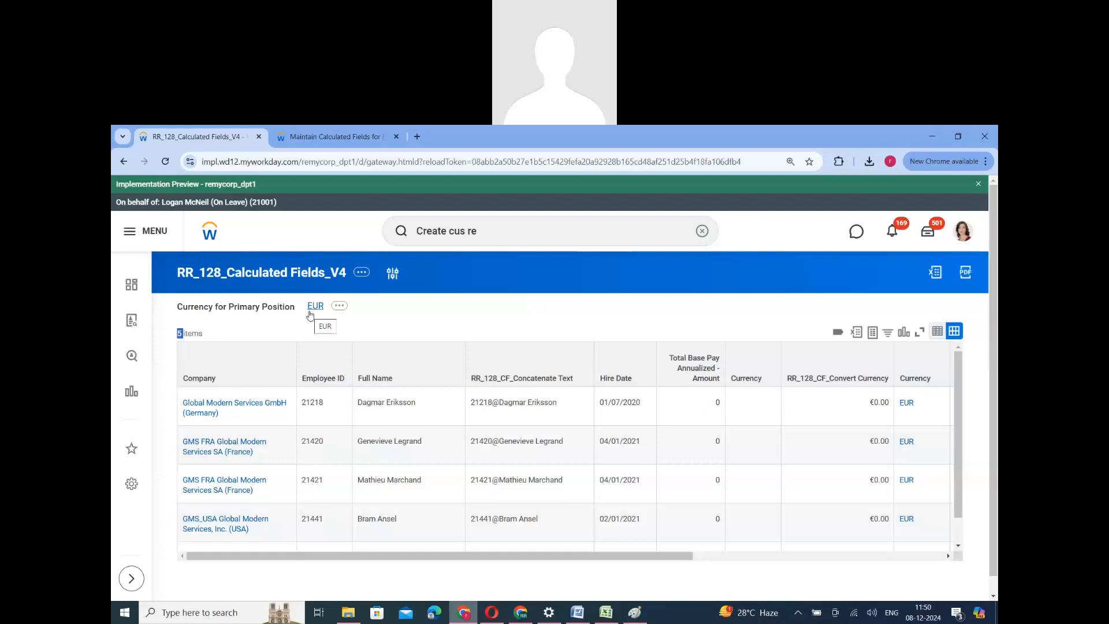
Open the RR_128_Calculated Fields_V4 report for editing and remove its Currency for Primary Position filter condition.
left_click(368, 291)
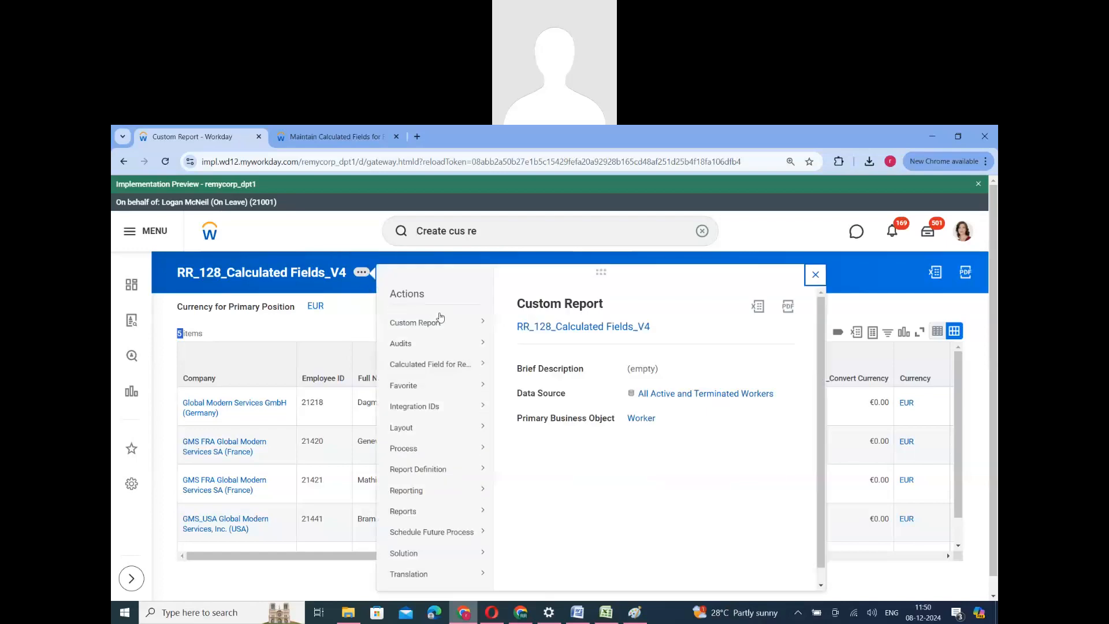
mouse_move(439, 322)
left_click(629, 354)
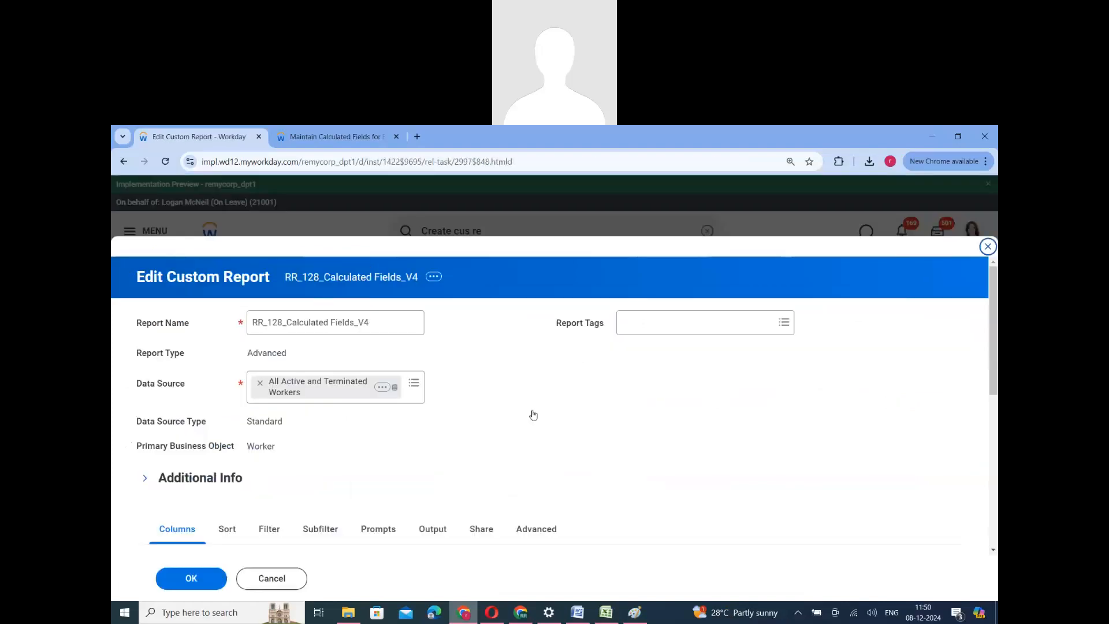
scroll(305, 372, "down", 5)
scroll(269, 355, "up", 3)
left_click(268, 353)
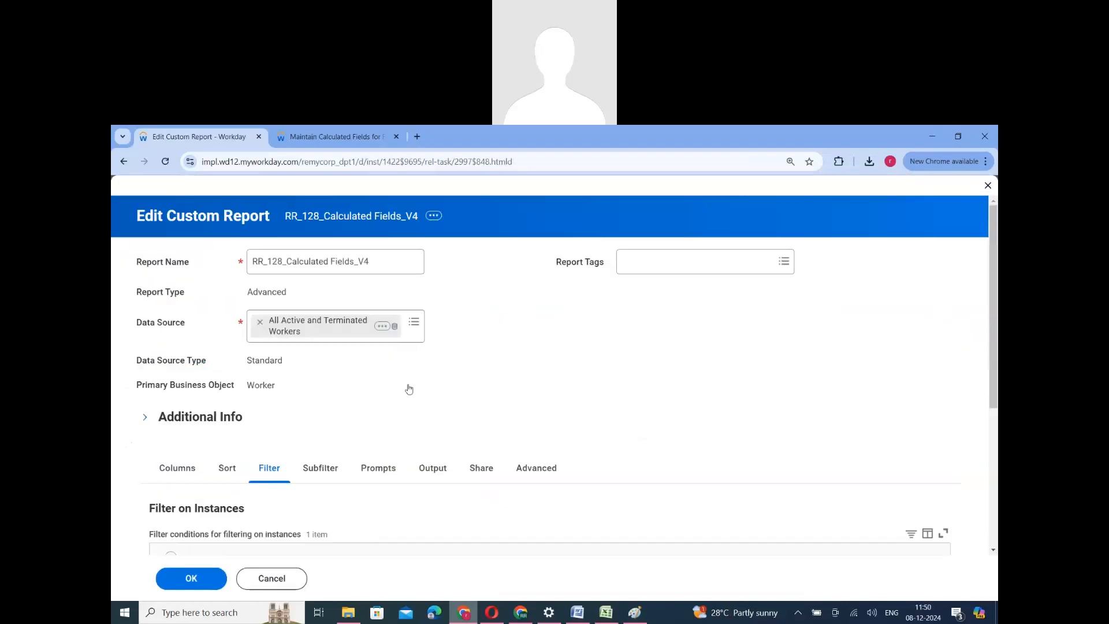
scroll(409, 389, "down", 3)
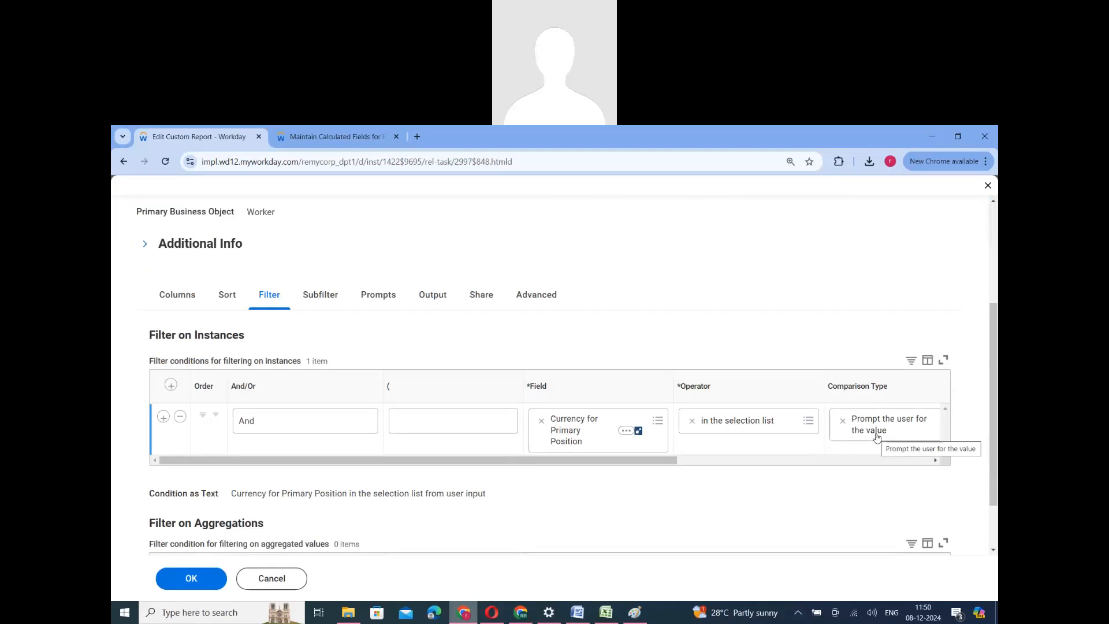
left_click(180, 416)
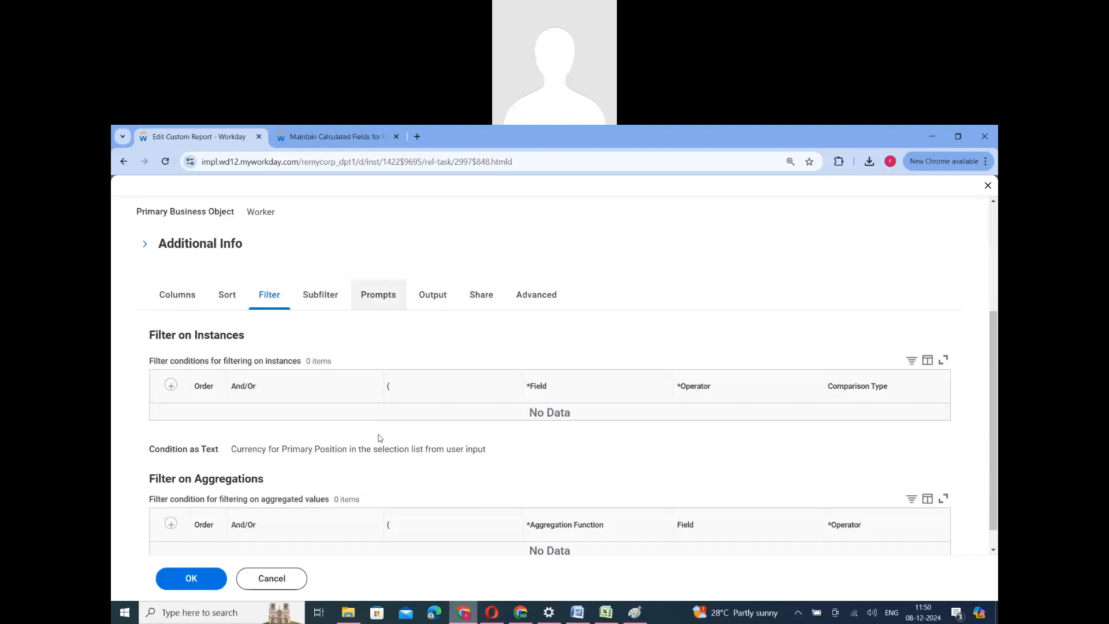
Remove the Currency for Primary Position row from the prompt defaults and save the report definition.
left_click(379, 295)
scroll(289, 487, "down", 2)
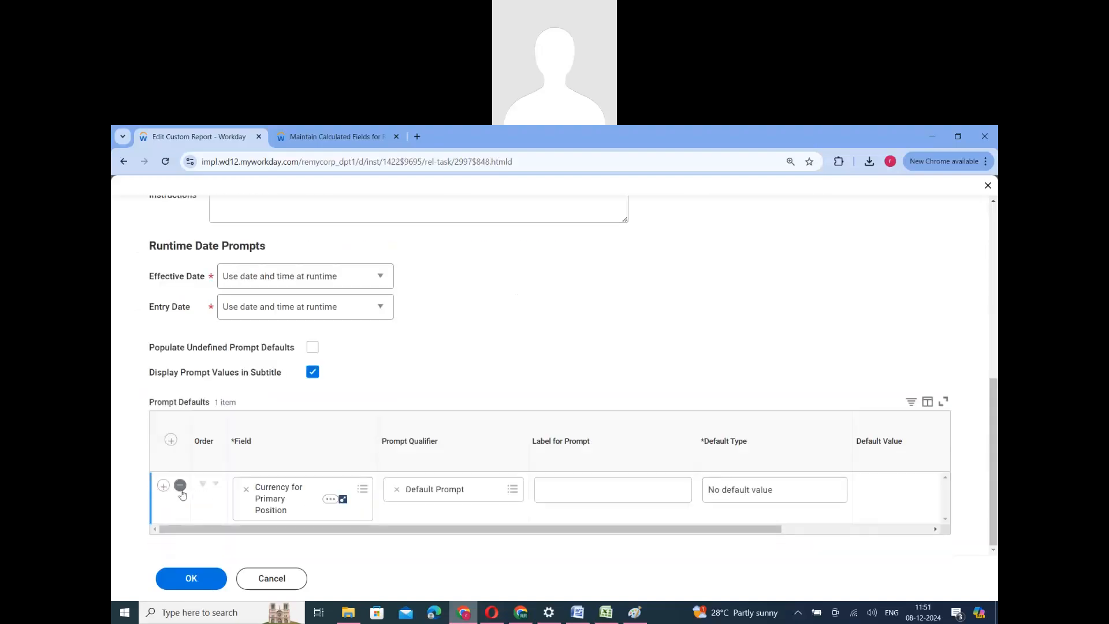
left_click(177, 489)
left_click(193, 580)
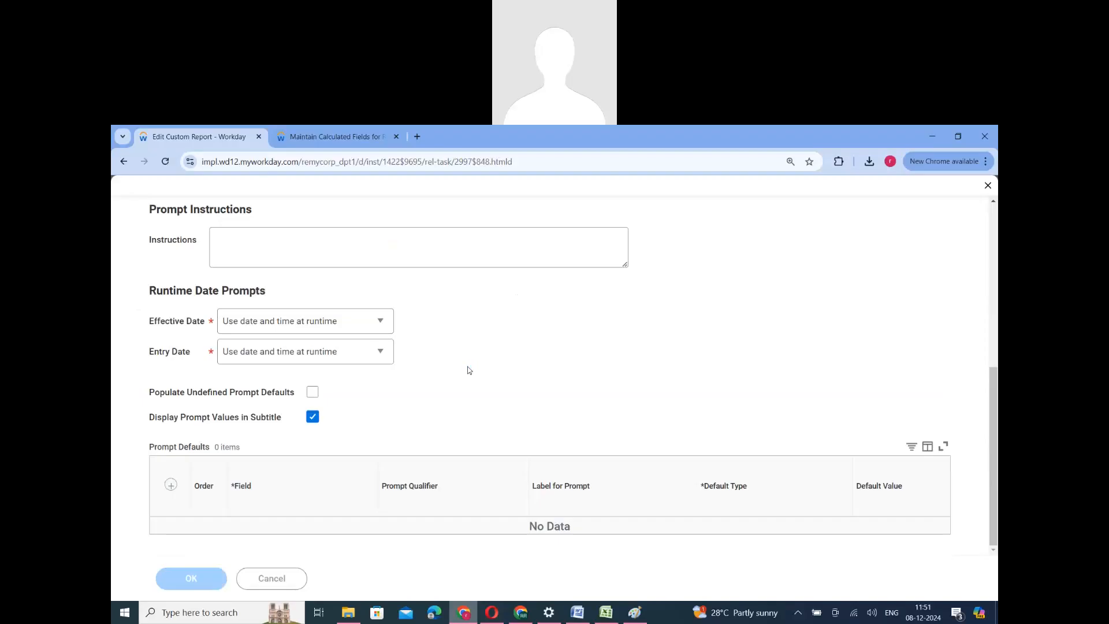
Start a new calculated field for the report on the Worker business object with the Prompt for Value function.
left_click(335, 136)
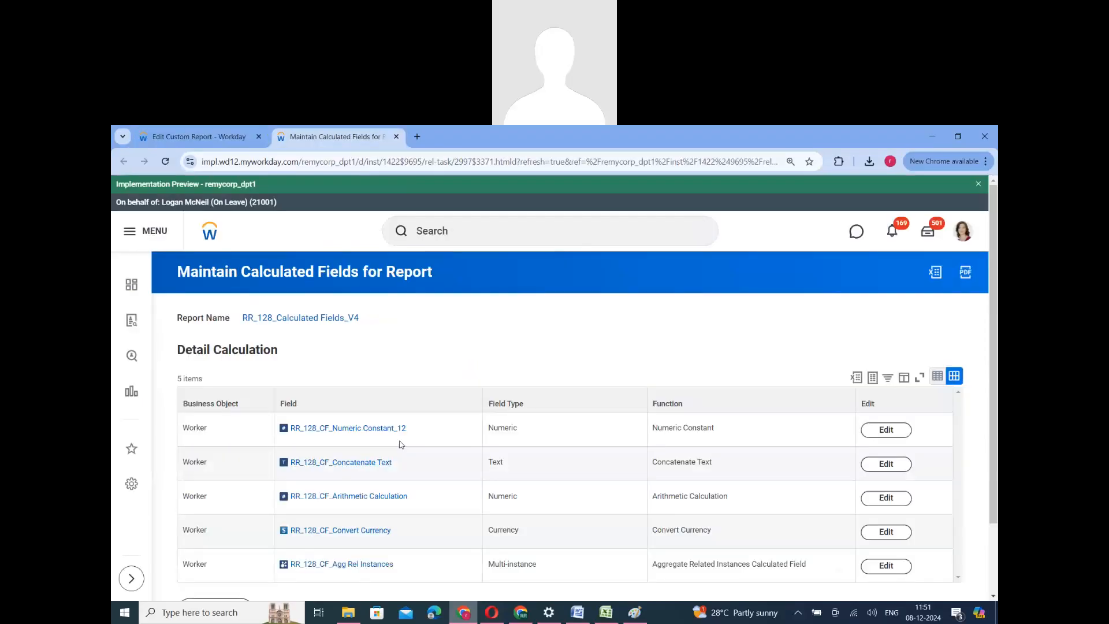
scroll(346, 433, "down", 2)
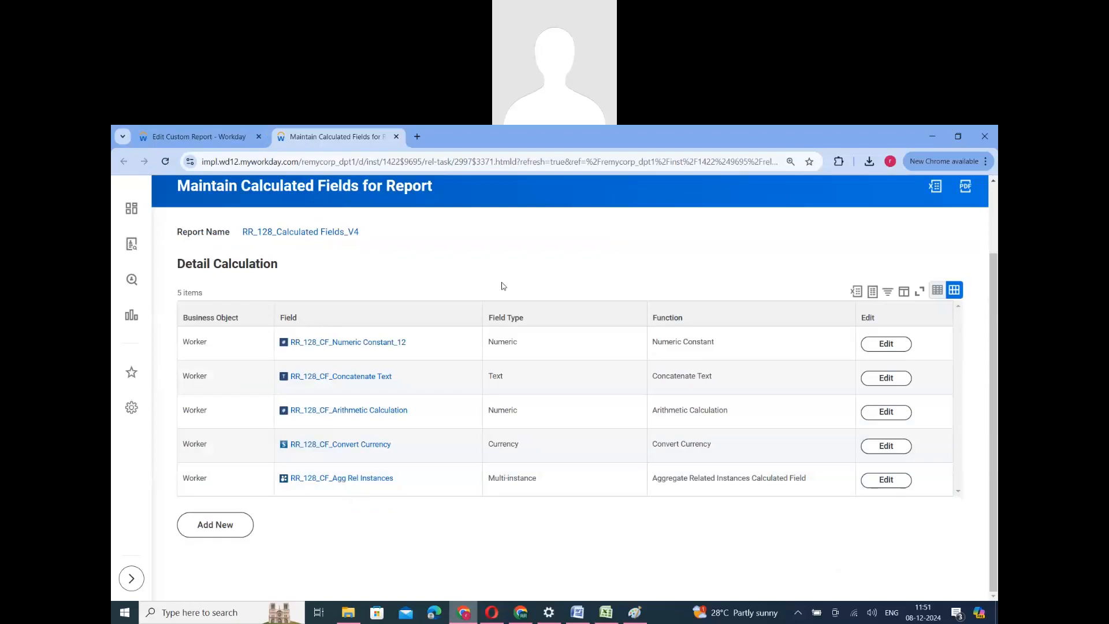
left_click(228, 525)
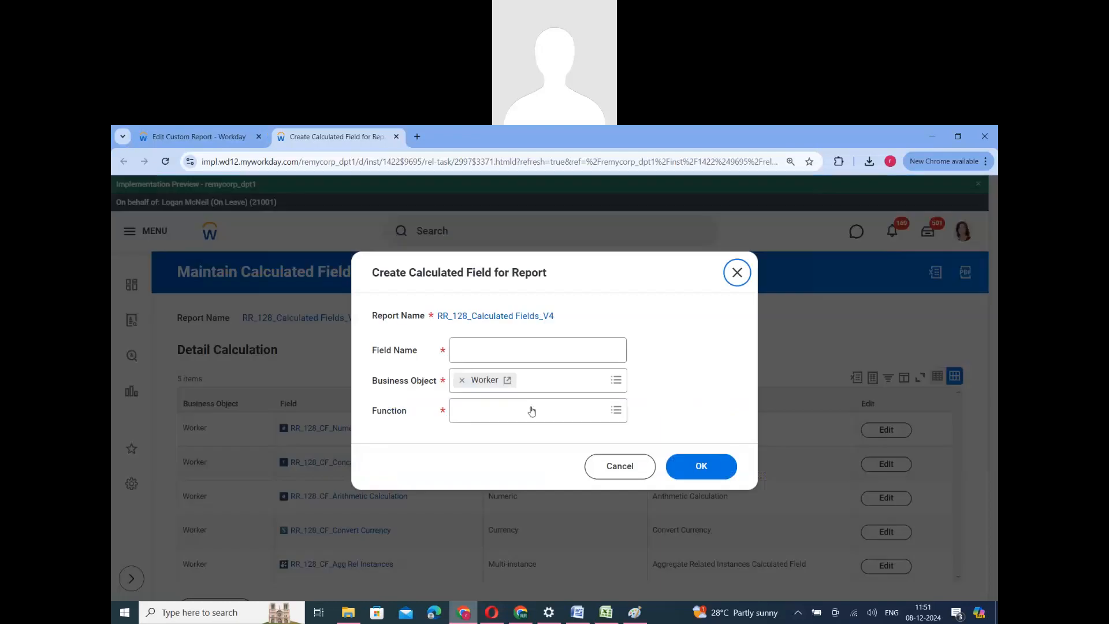
left_click(530, 411)
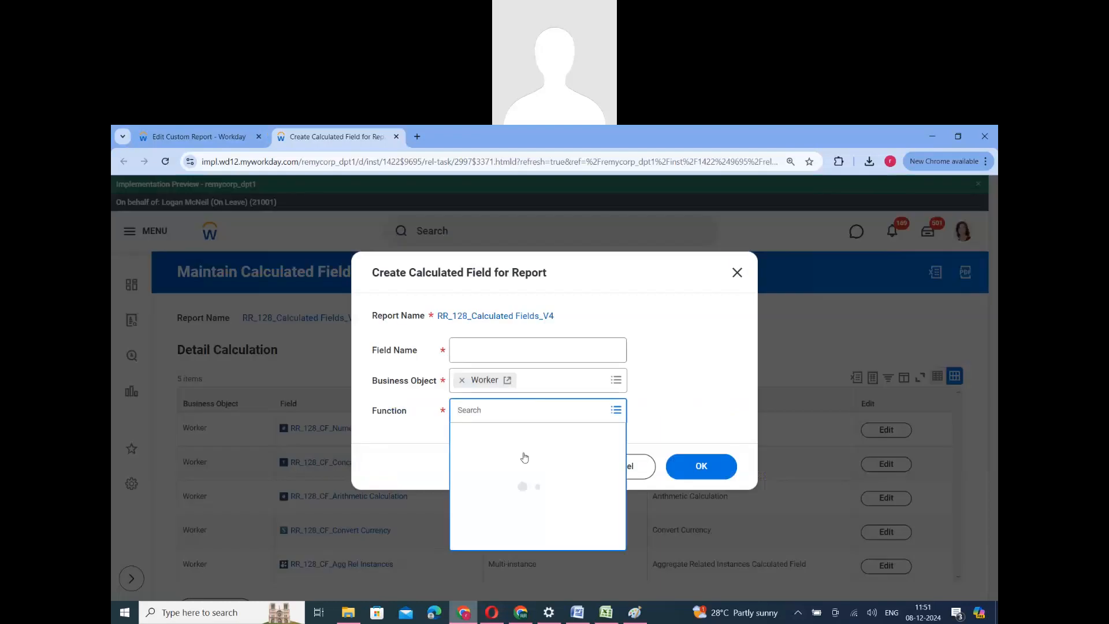
scroll(525, 491, "down", 10)
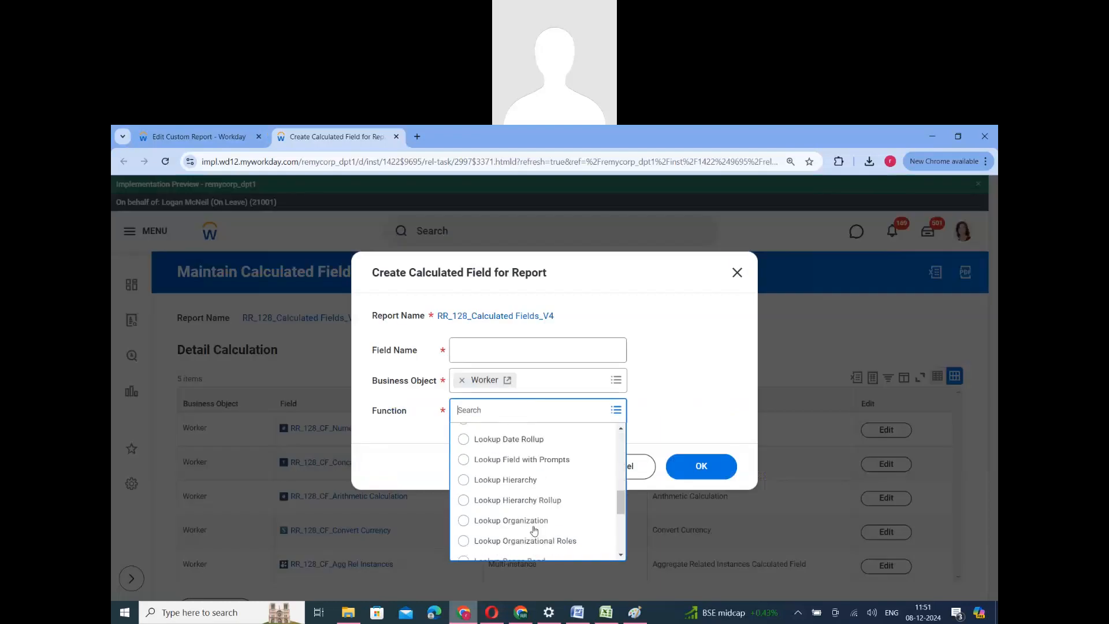
scroll(528, 520, "down", 4)
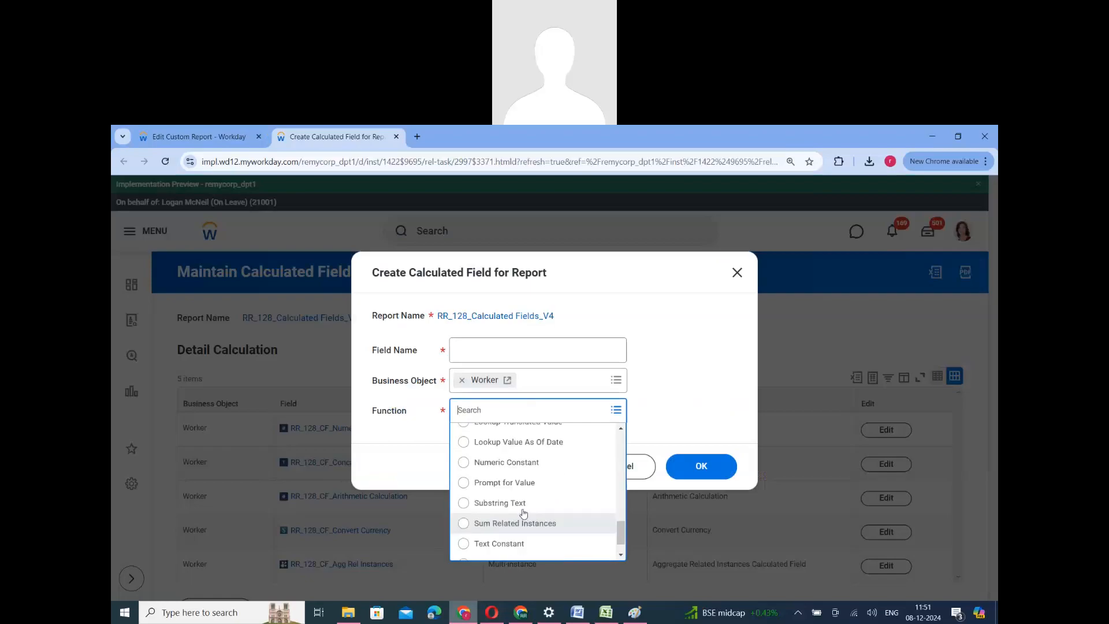
scroll(524, 529, "down", 1)
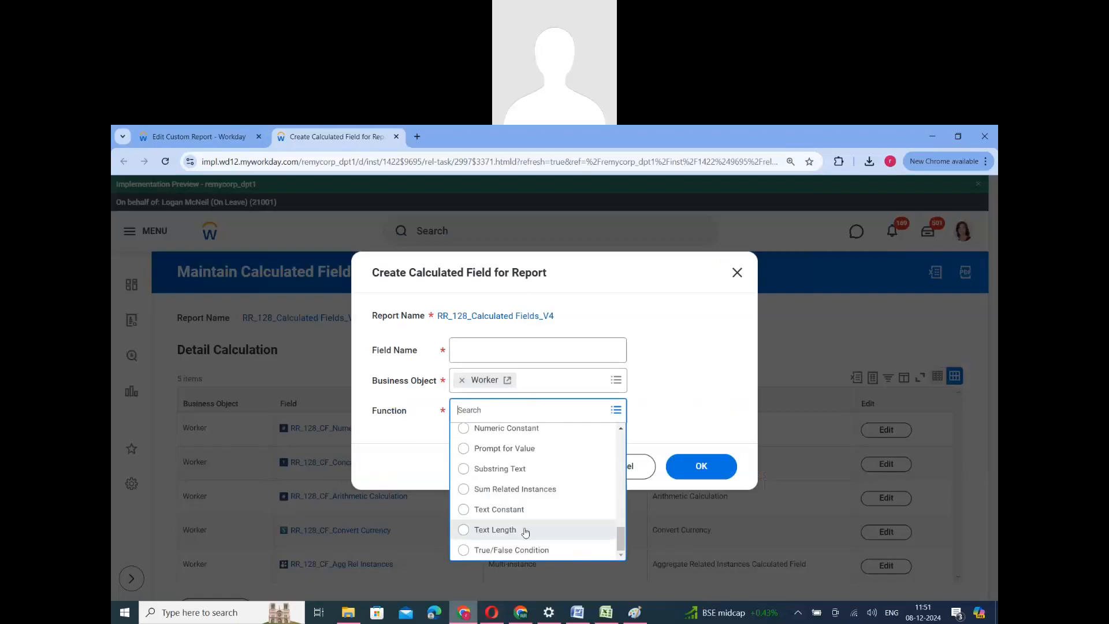
scroll(526, 532, "up", 3)
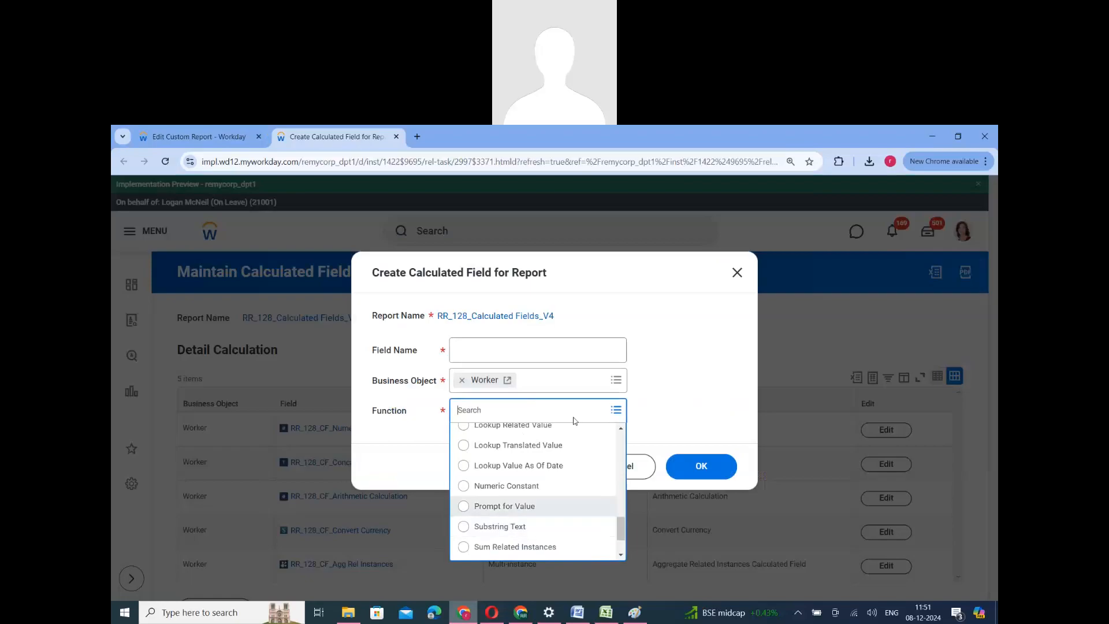
key("Return")
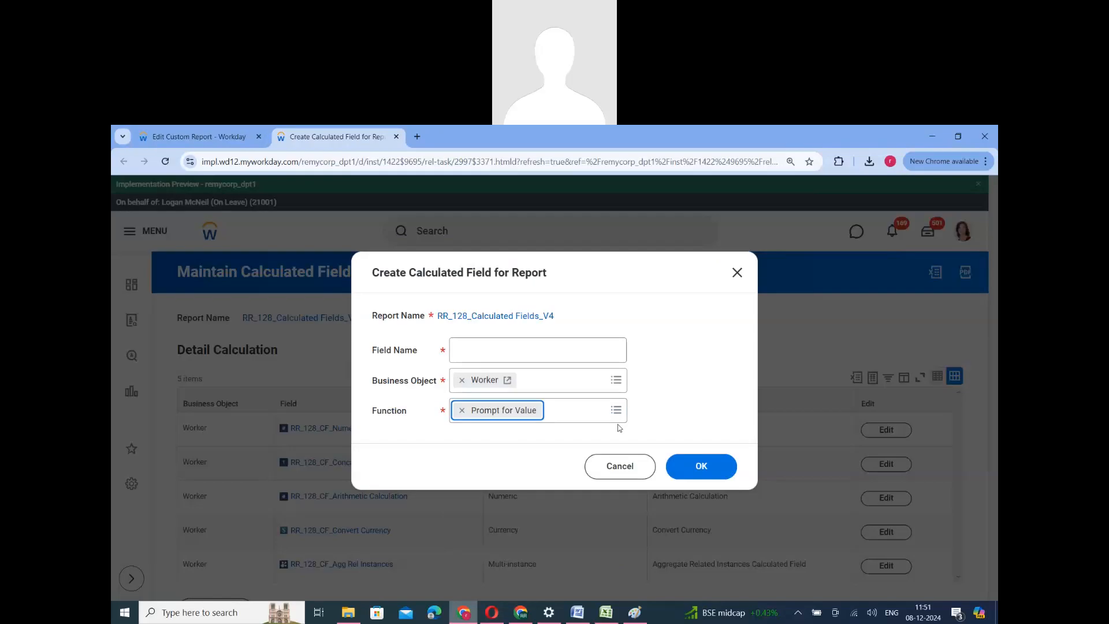
Name the calculated field RR_128_CF_Prompt for Value and proceed to its calculation settings.
left_click(470, 354)
type("RR_")
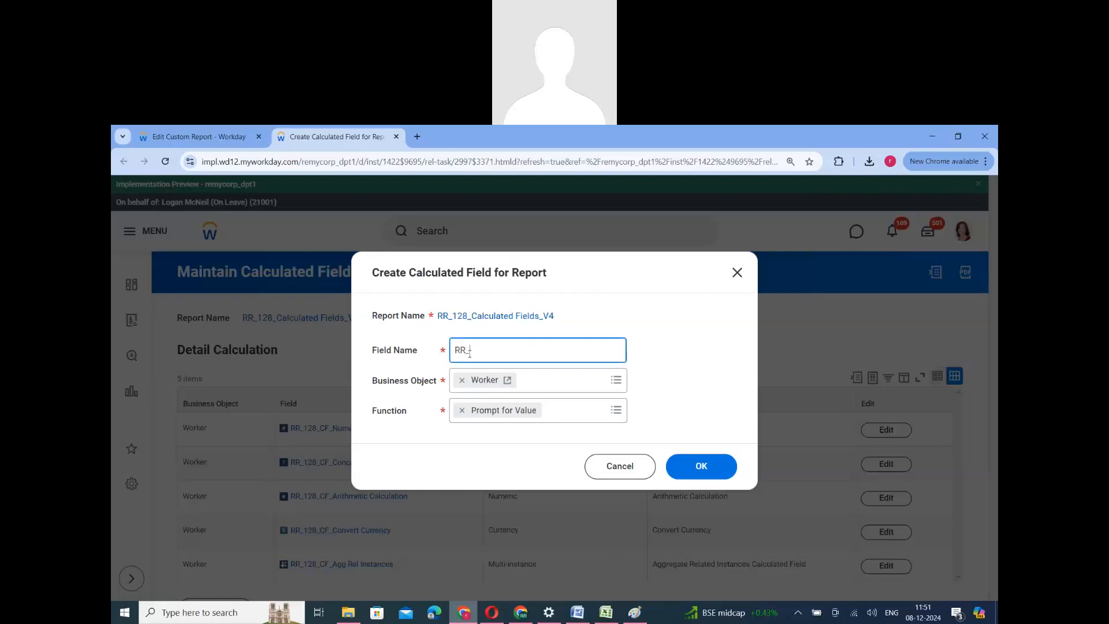
type("128_CF_Prompt for Value")
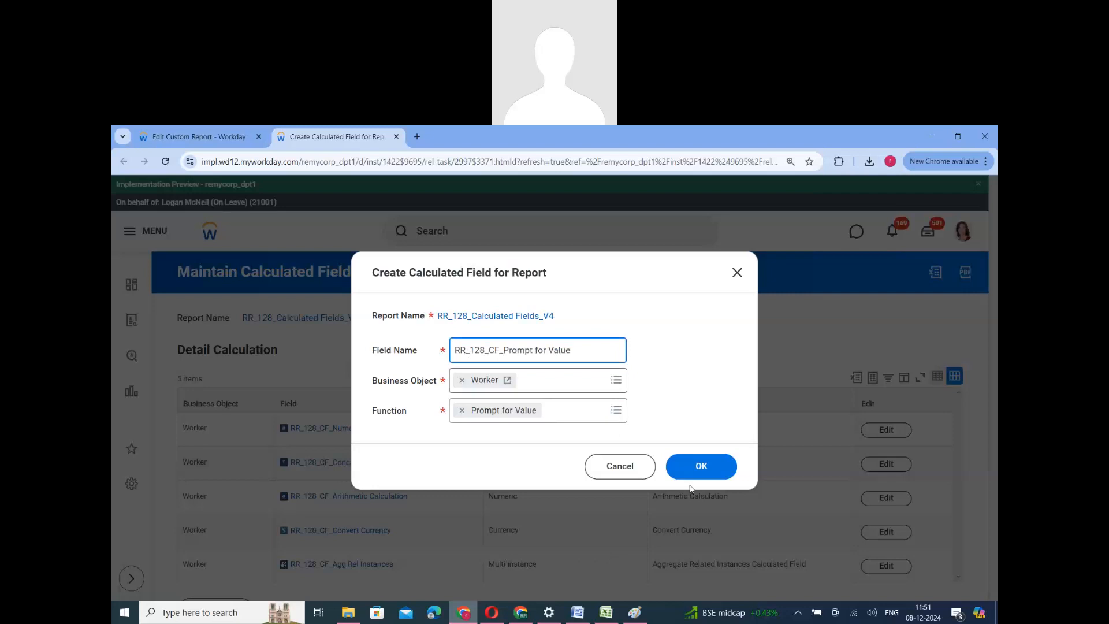
left_click(702, 466)
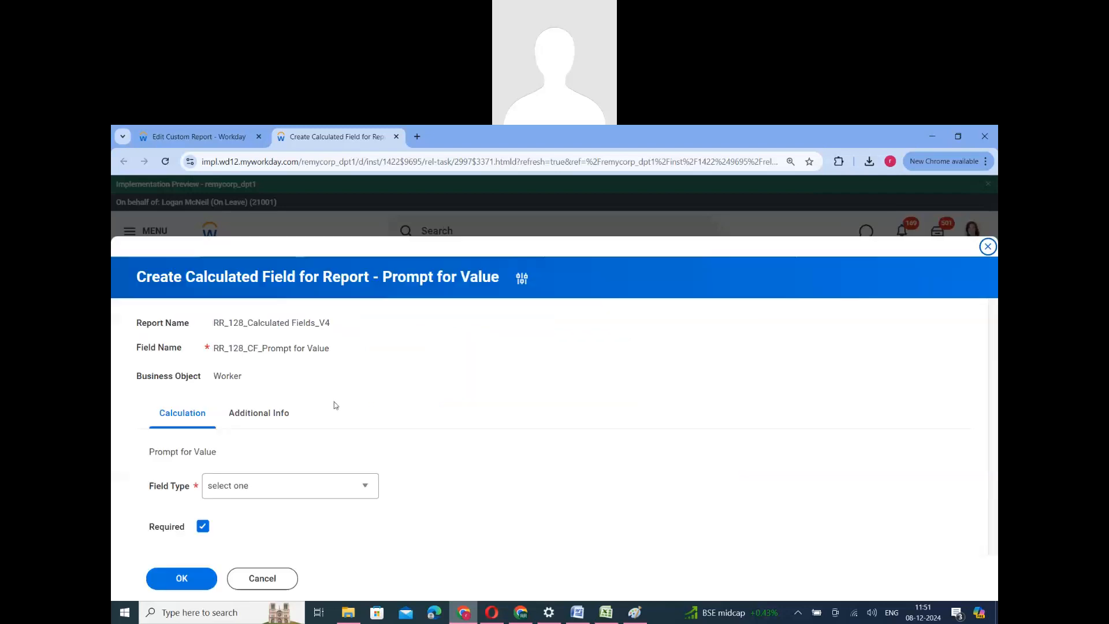
Define the prompt as a non-required Single Instance field on the Currency business object and save it.
left_click(287, 485)
left_click(237, 442)
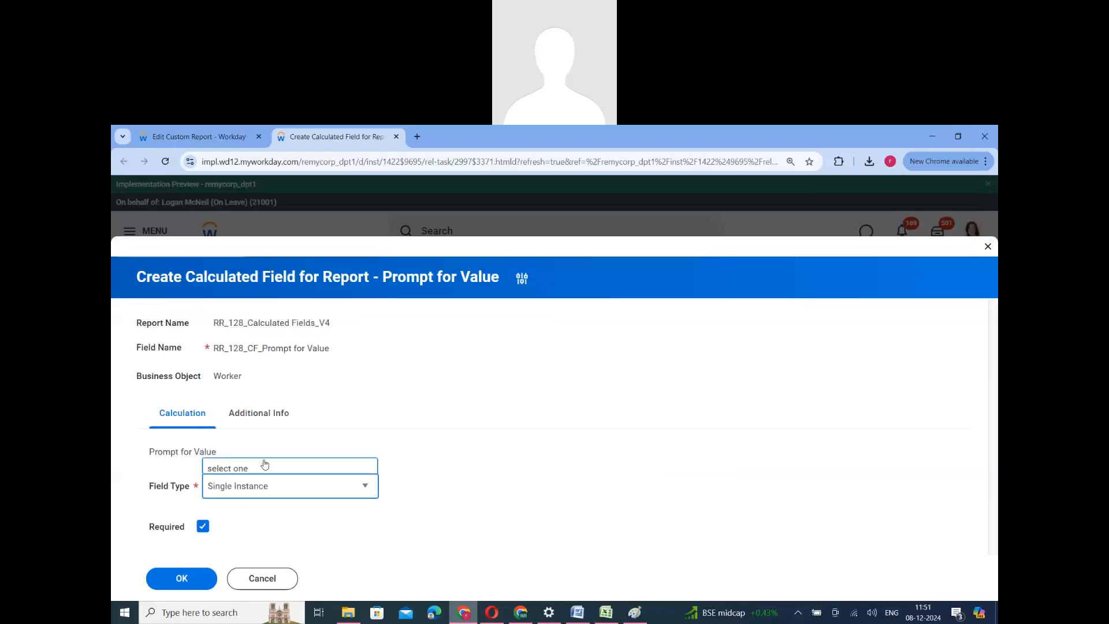
left_click(260, 465)
type("currency")
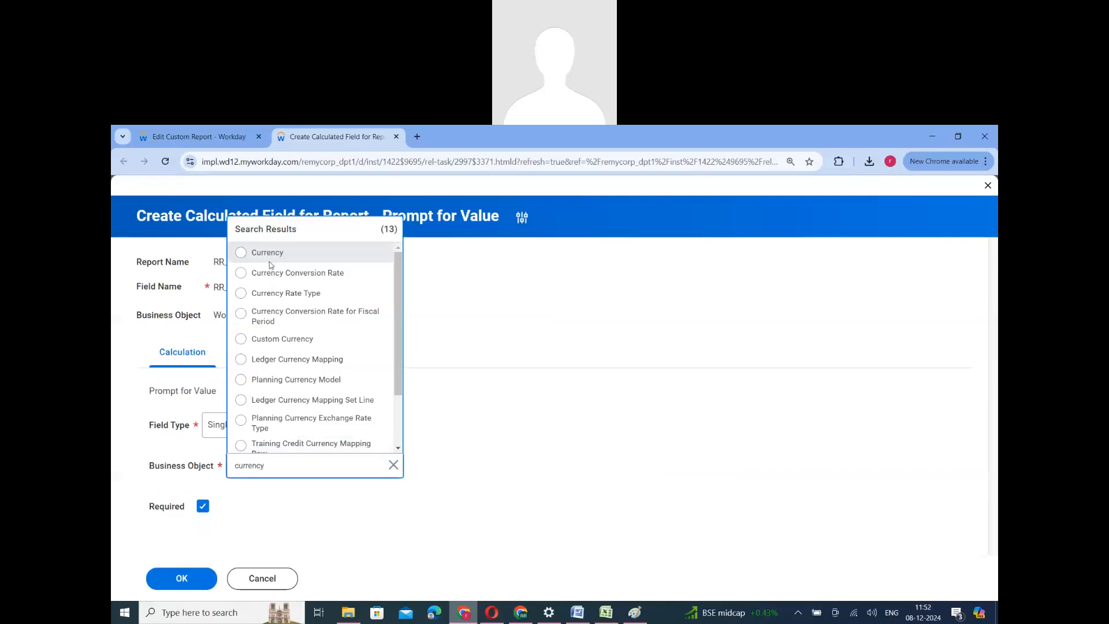
left_click(279, 252)
left_click(203, 506)
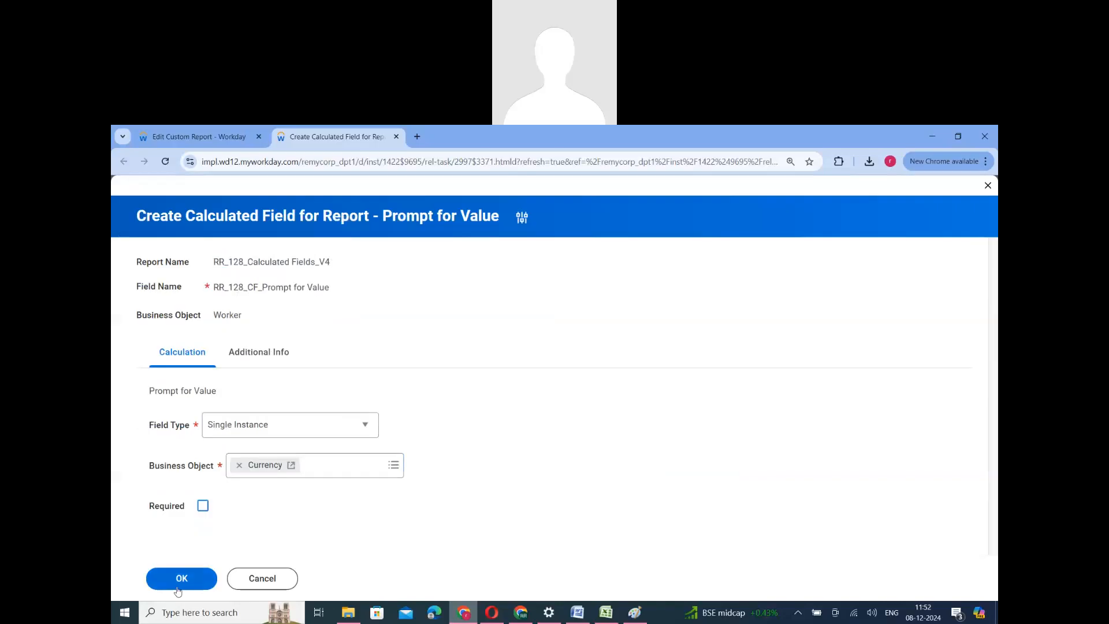
left_click(188, 572)
scroll(294, 472, "down", 1)
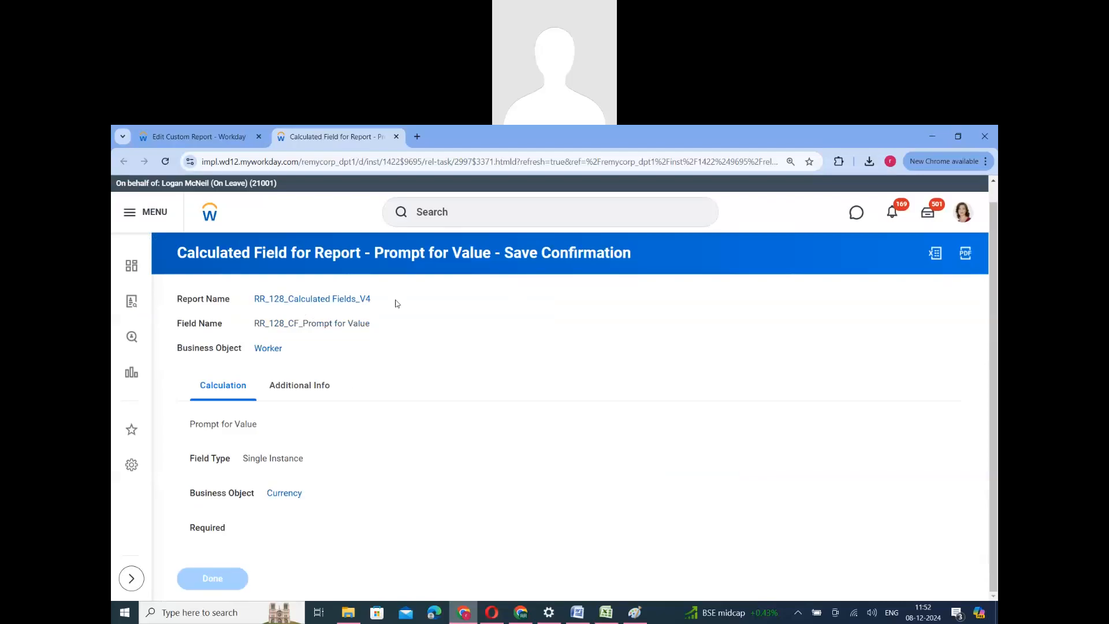
Reopen the Prompt for Value calculated field, save it as it is, and copy its field name.
scroll(364, 498, "down", 2)
scroll(338, 489, "down", 1)
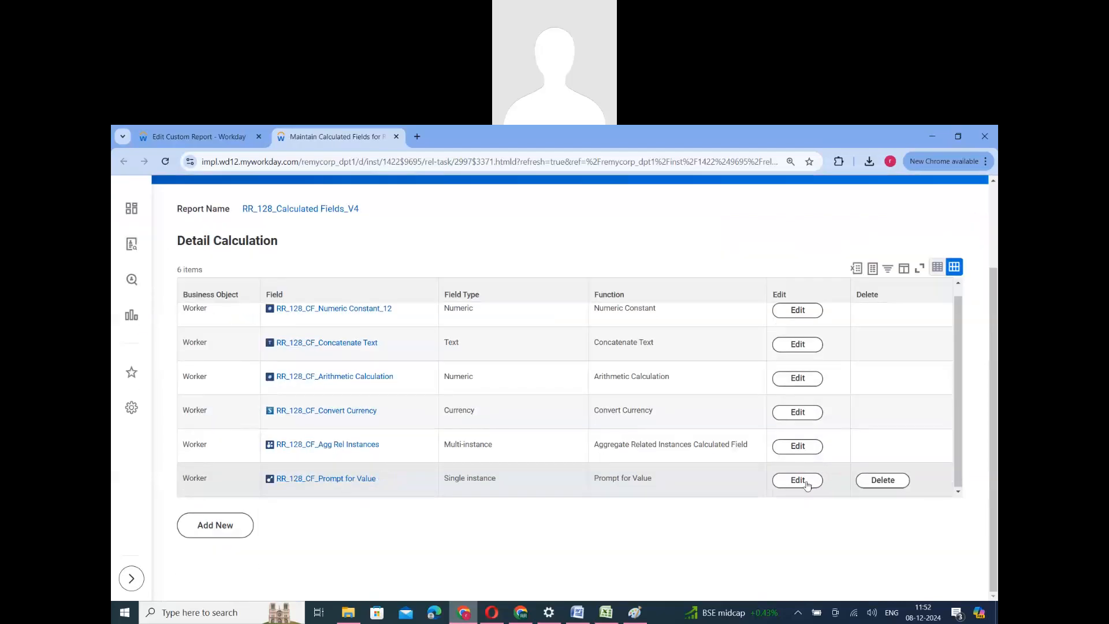
left_click(798, 480)
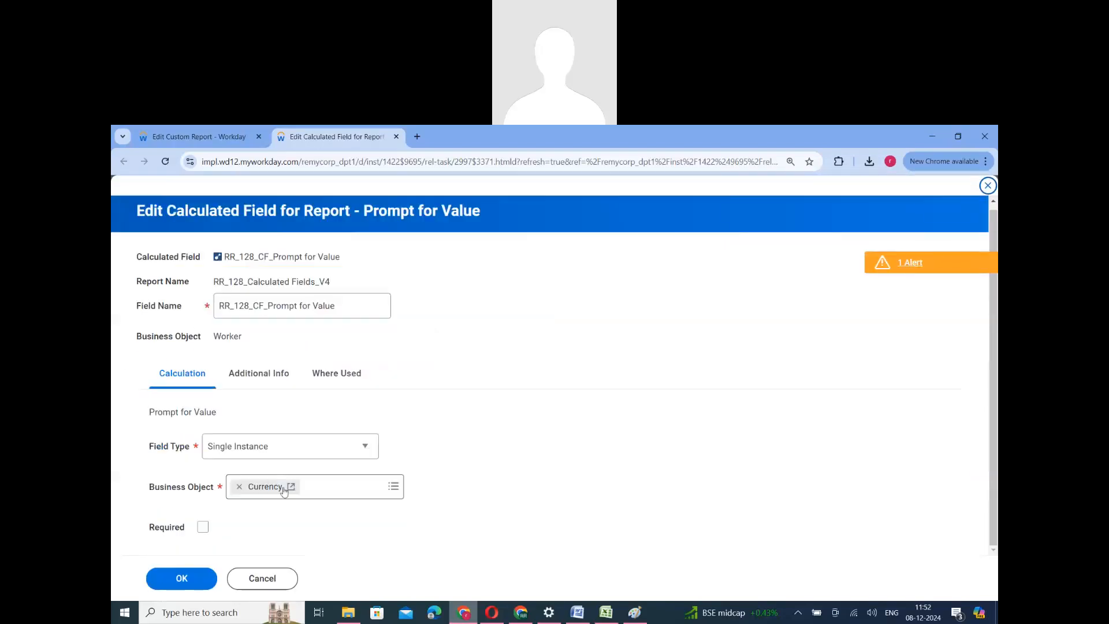
left_click(168, 577)
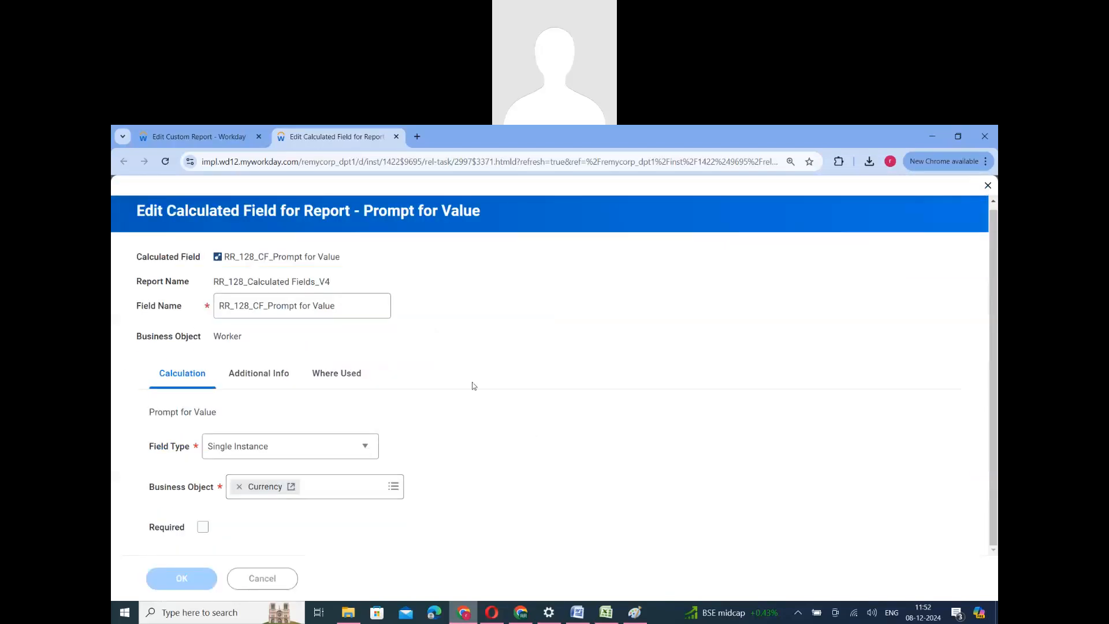
triple_click(313, 343)
key("ctrl+c")
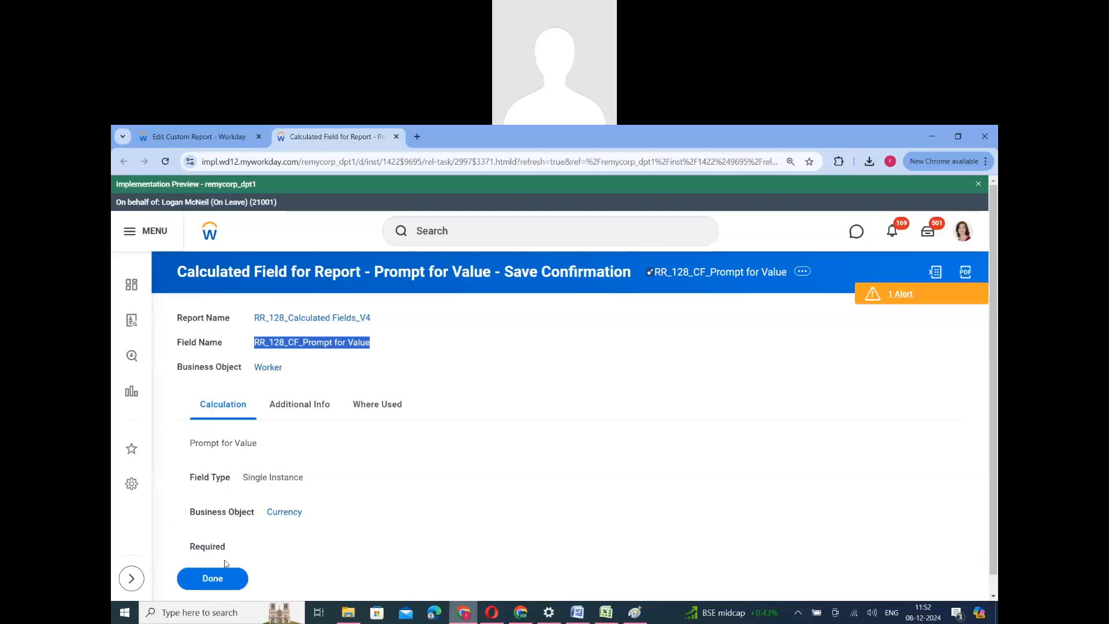
left_click(212, 584)
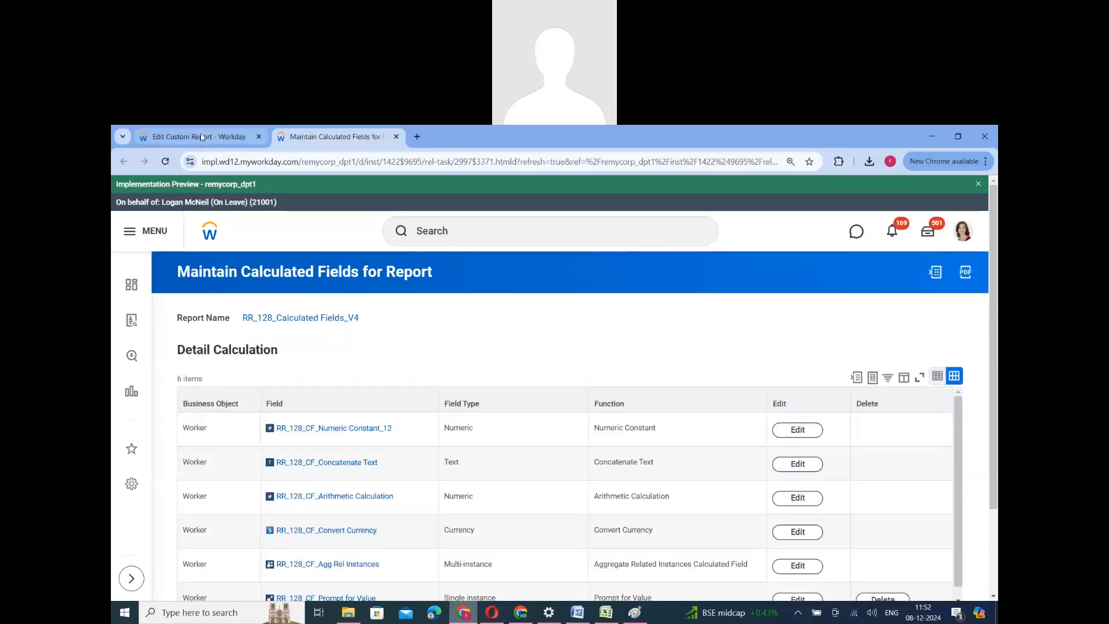
Run the RR_128_Calculated Fields_V4 report in its present form and check the number of items returned.
left_click(197, 134)
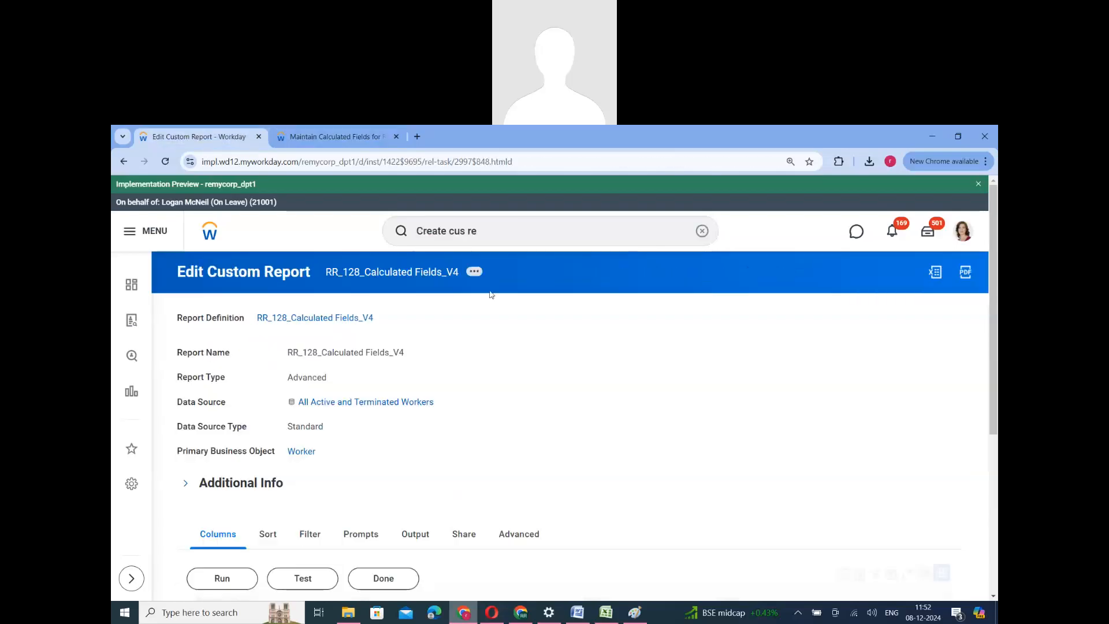
left_click(474, 272)
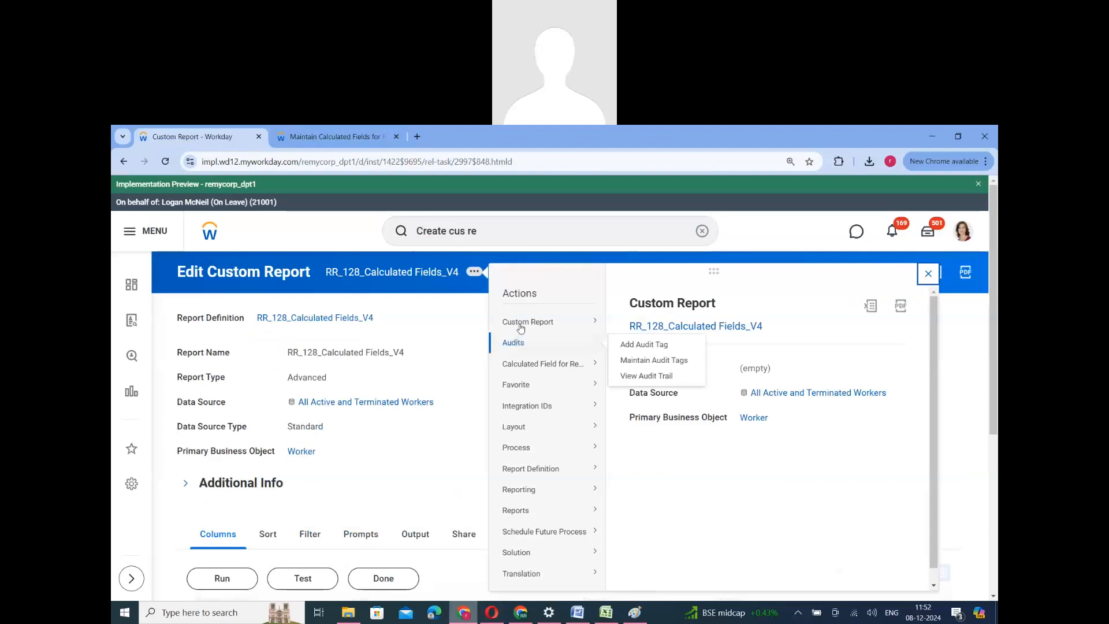
left_click(338, 136)
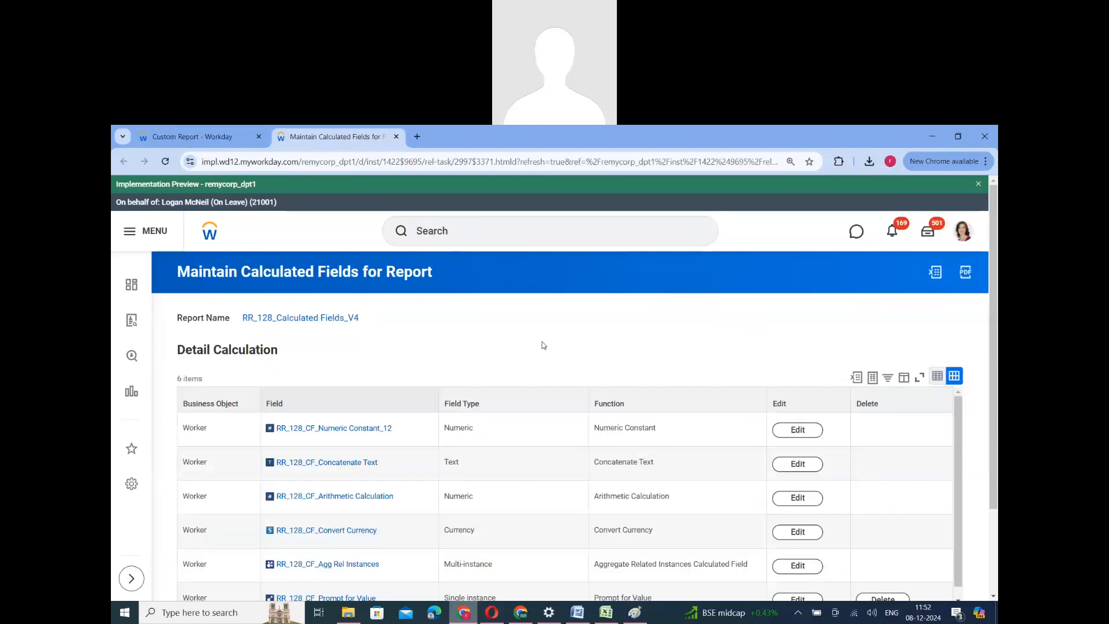
scroll(542, 346, "down", 2)
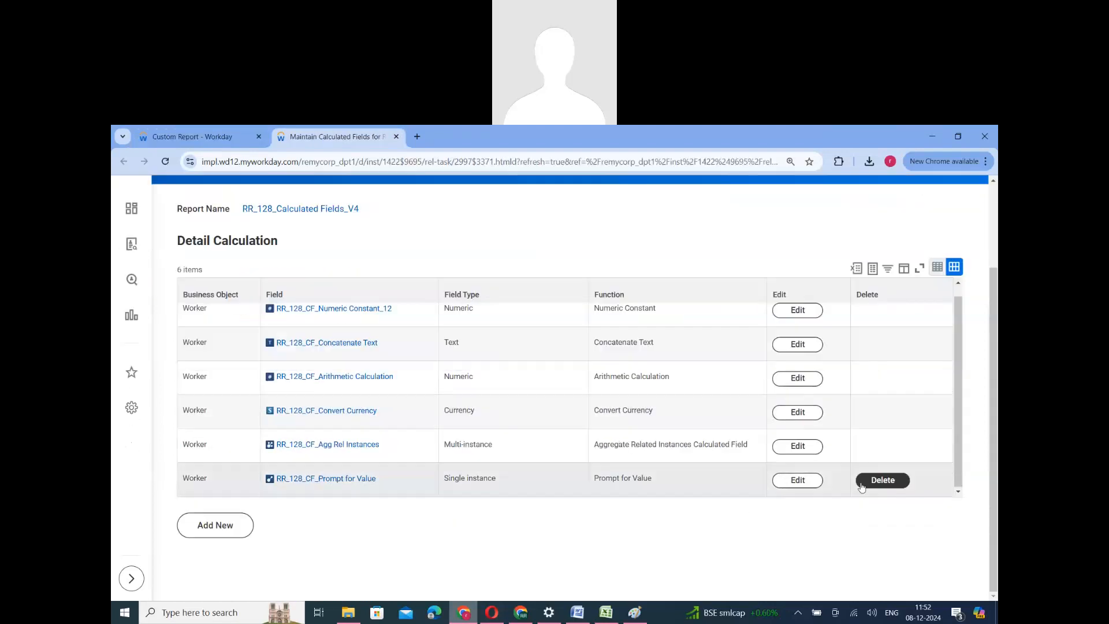
left_click(887, 485)
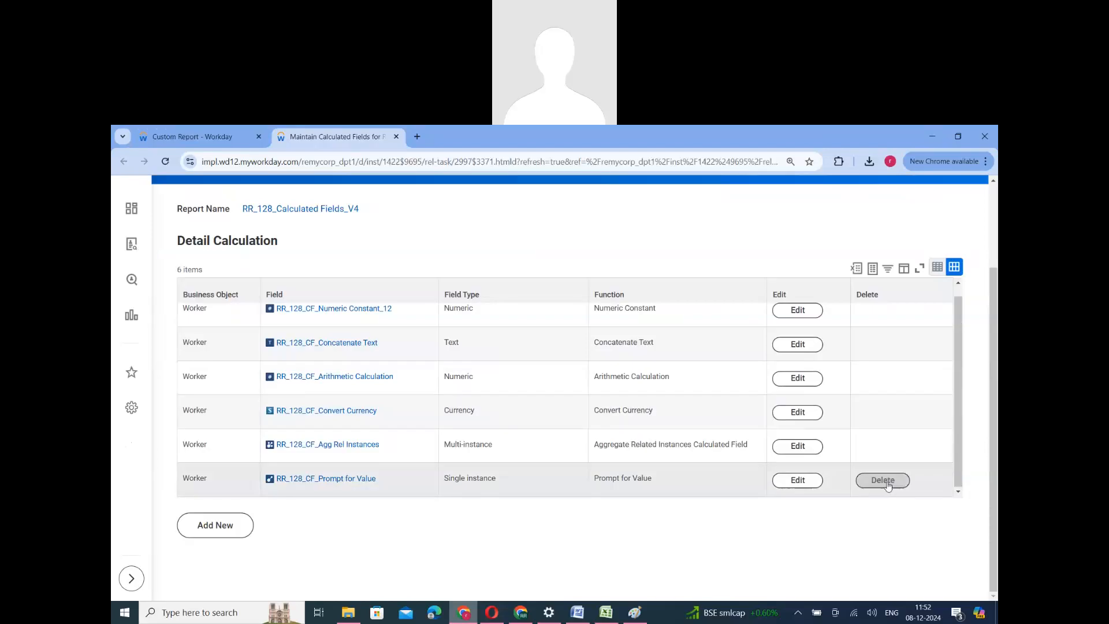
left_click(195, 135)
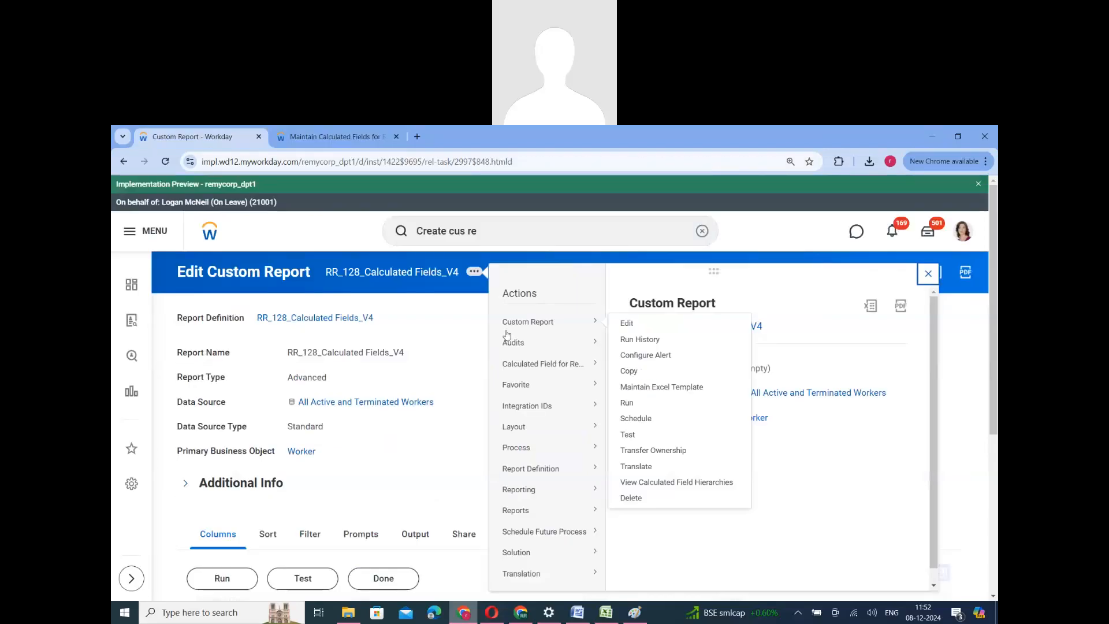
left_click(627, 403)
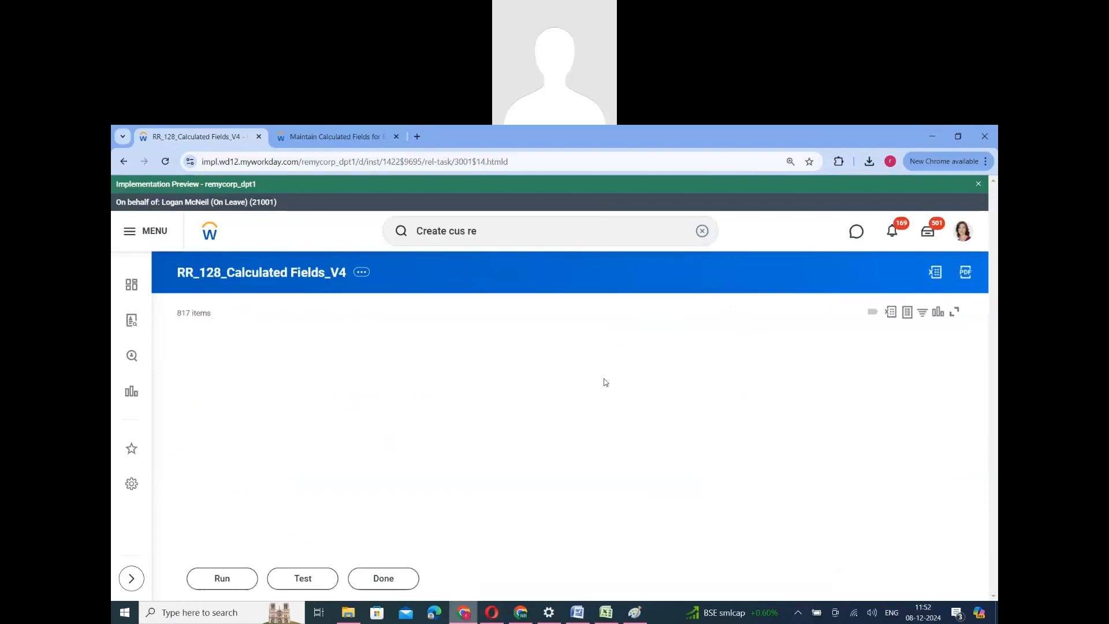
double_click(181, 313)
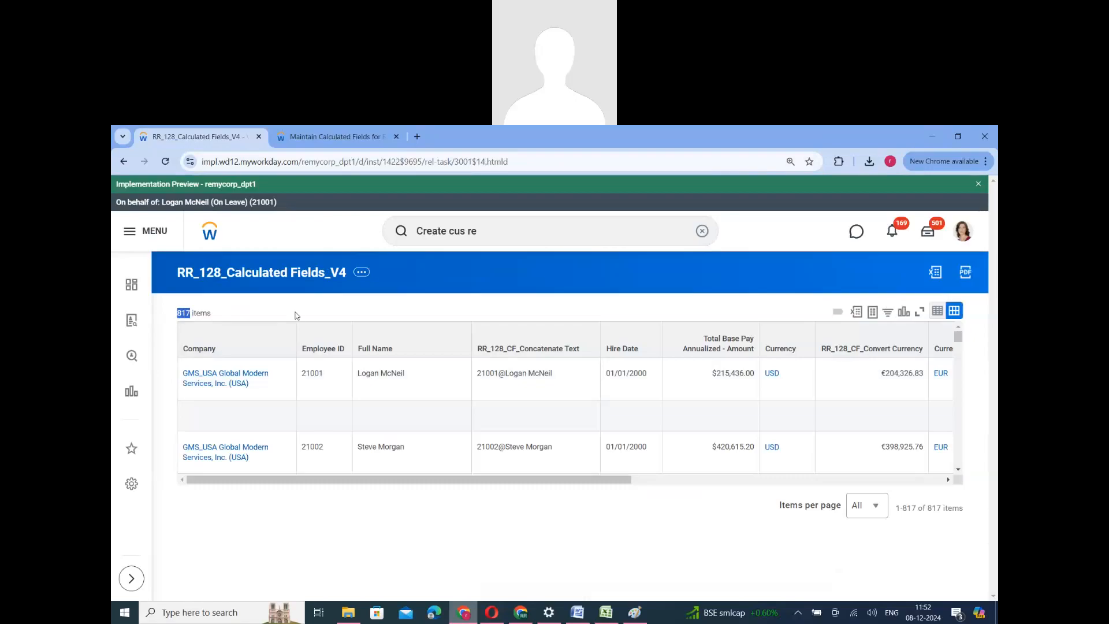
Add RR_128_CF_Prompt for Value on the Worker business object as a report column directly after Company and save the report.
left_click(361, 273)
mouse_move(416, 321)
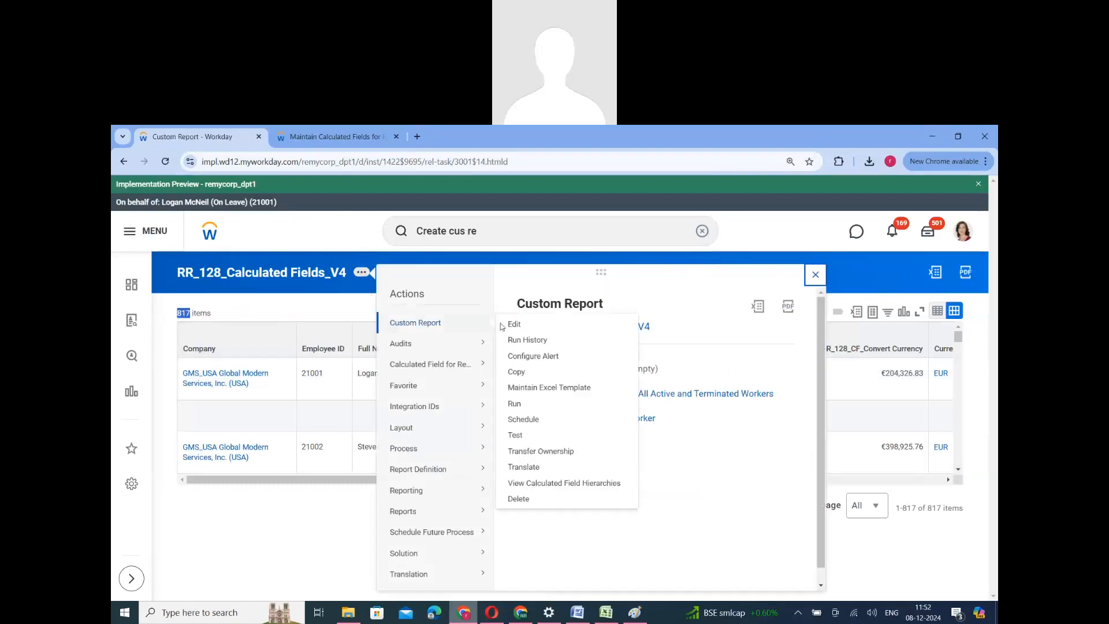
left_click(508, 322)
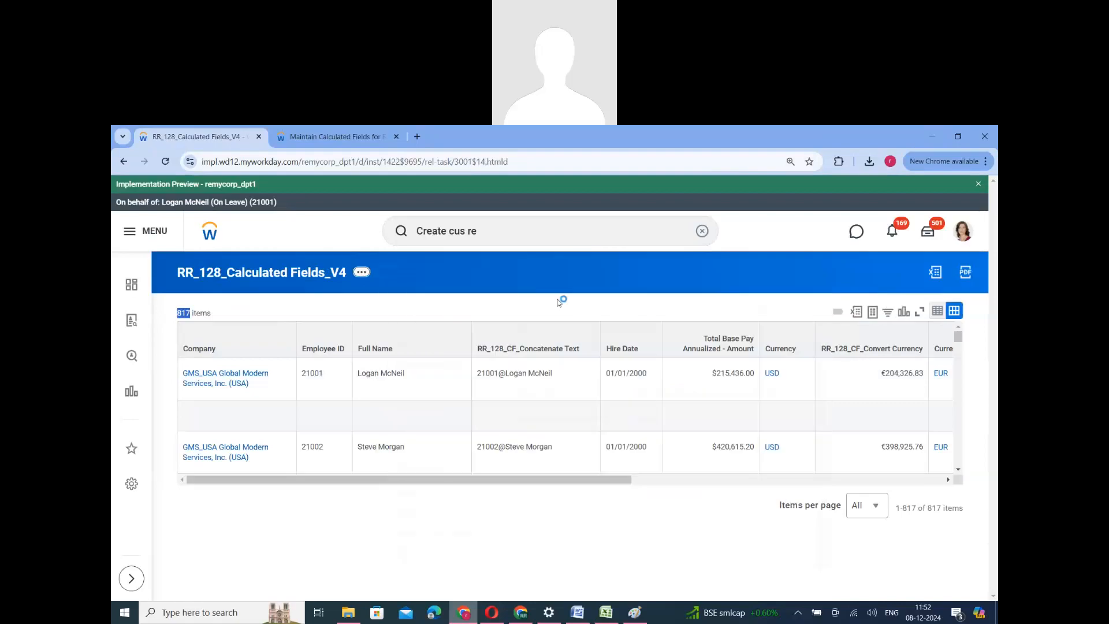
scroll(413, 361, "down", 5)
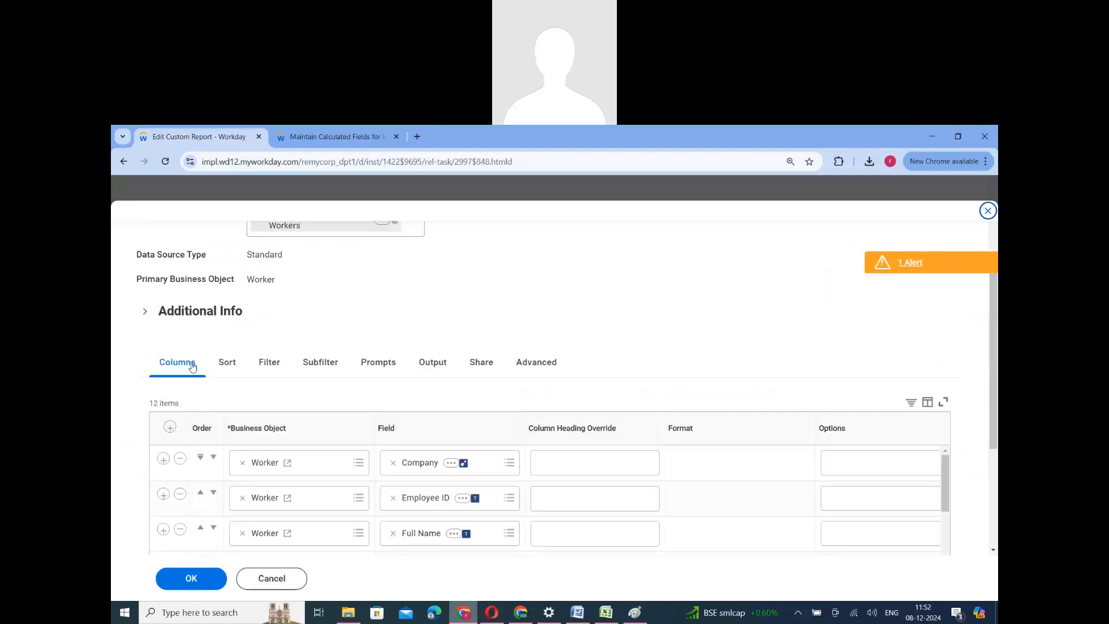
left_click(164, 334)
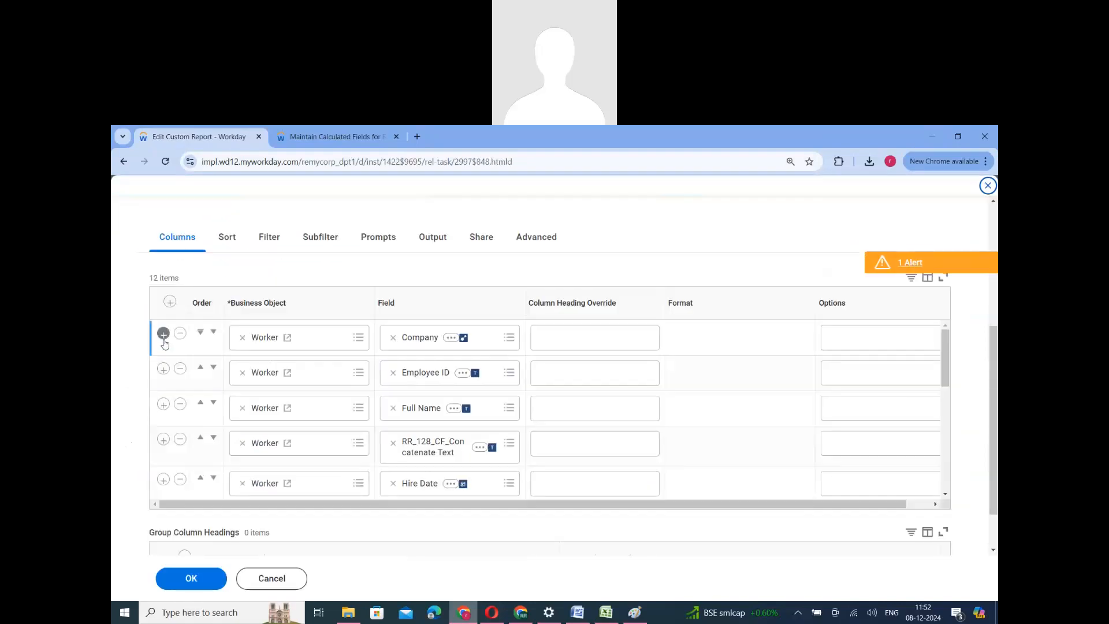
left_click(417, 373)
key("ctrl+v")
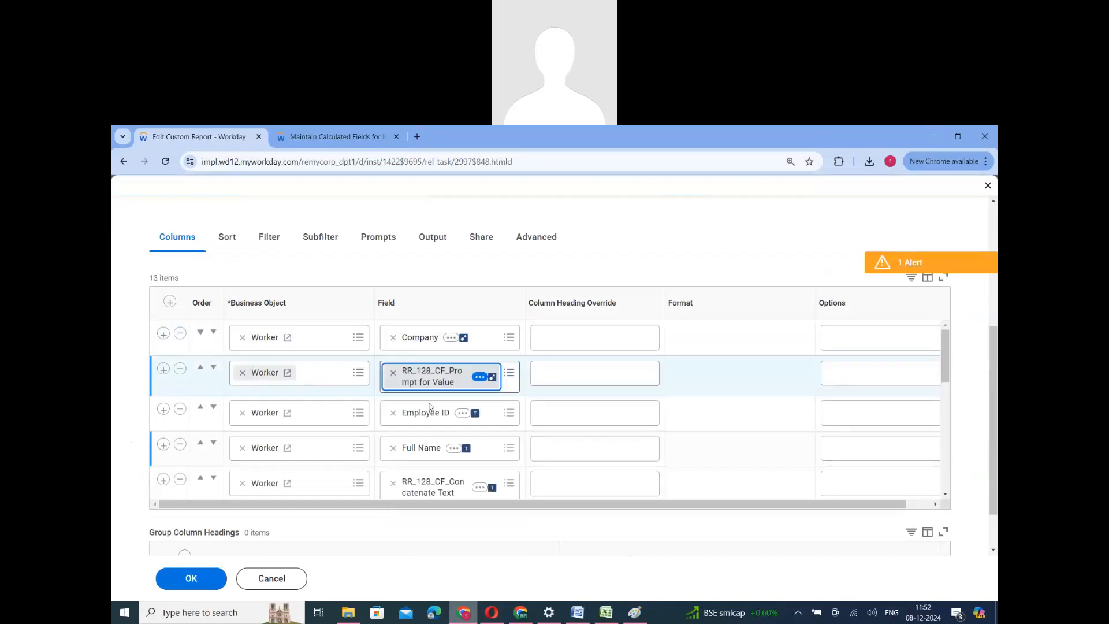
left_click(190, 580)
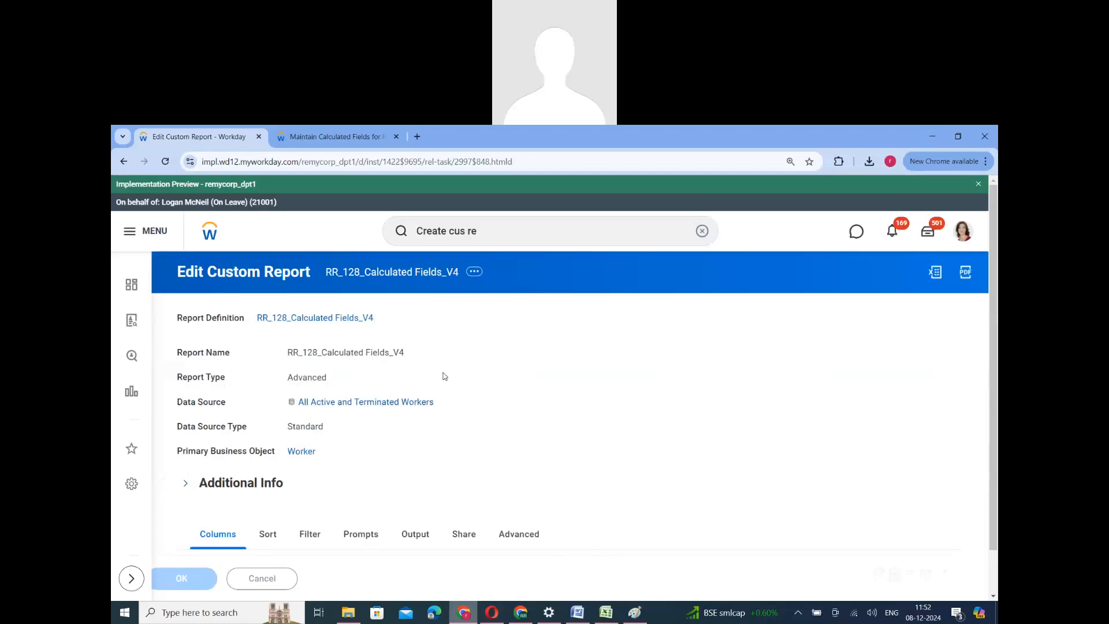
Run the report with AUD as the RR_128_CF_Prompt for Value and examine the values in the prompt column.
left_click(226, 581)
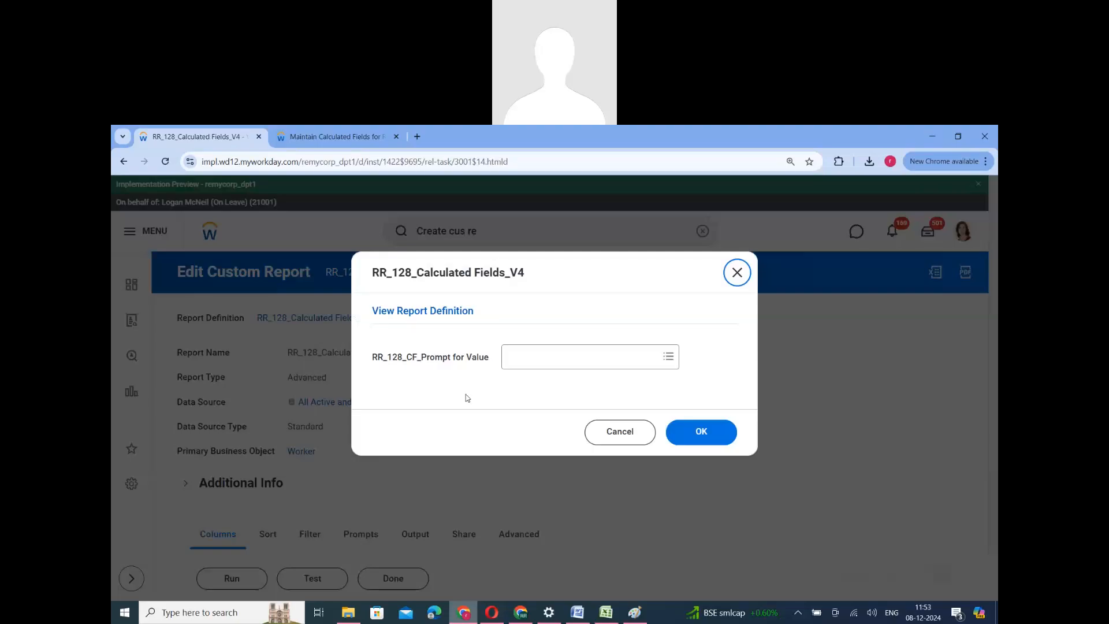
left_click_drag(489, 358, 372, 361)
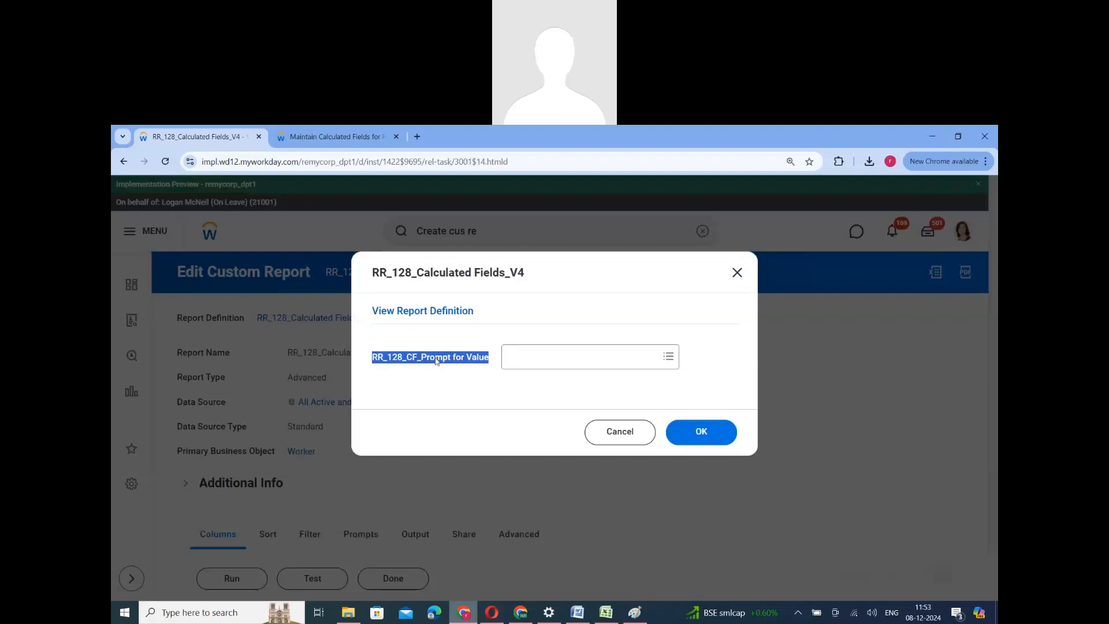
left_click(567, 360)
type("AUD")
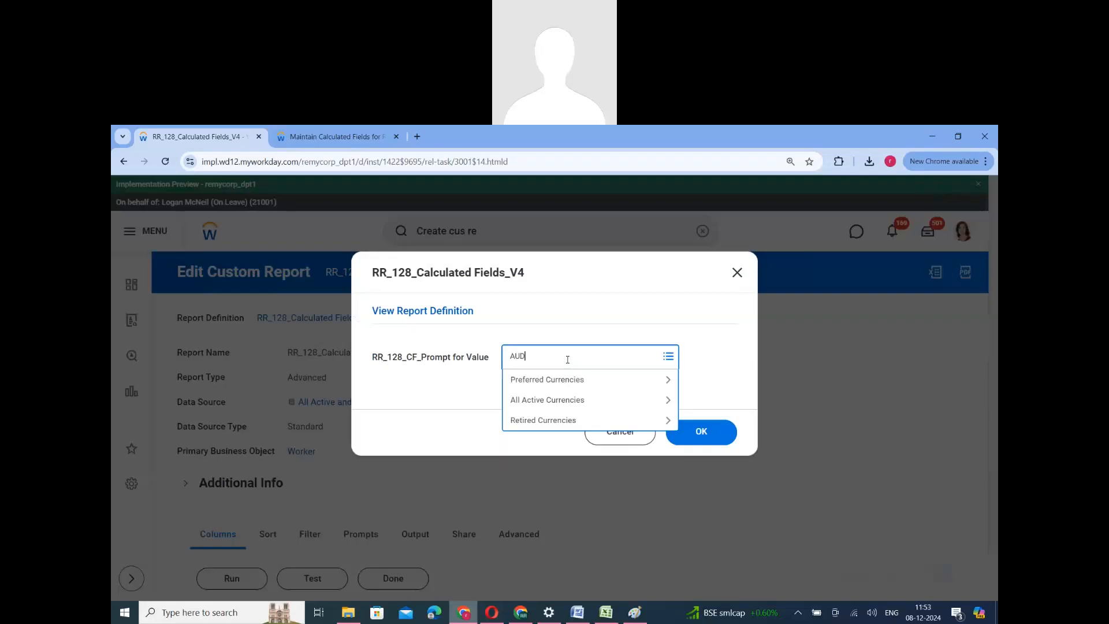
key("Return")
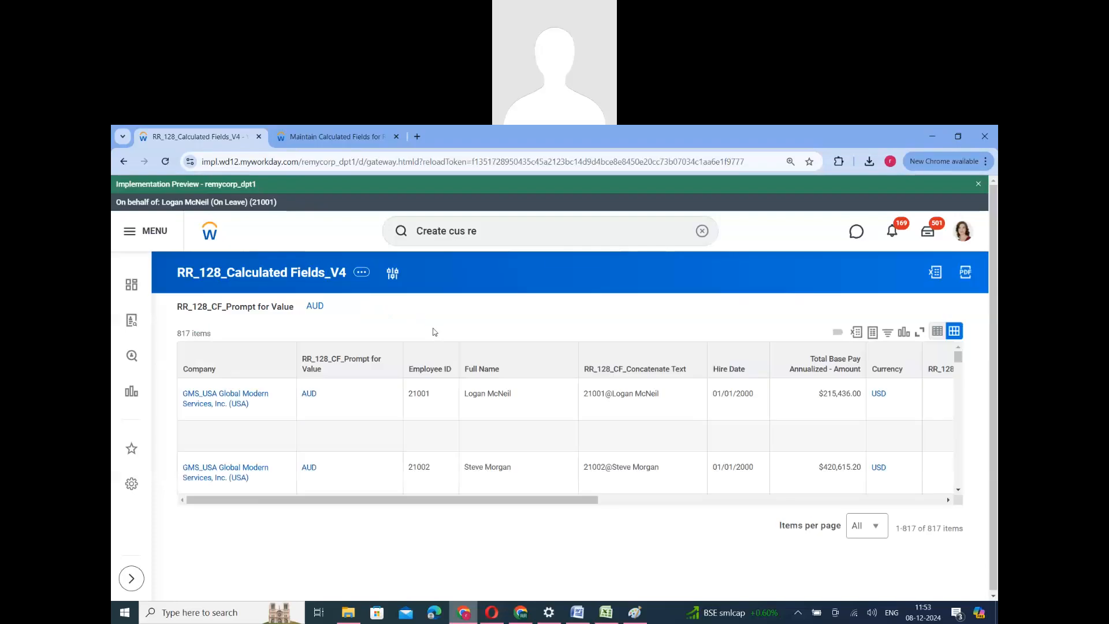
scroll(316, 431, "down", 5)
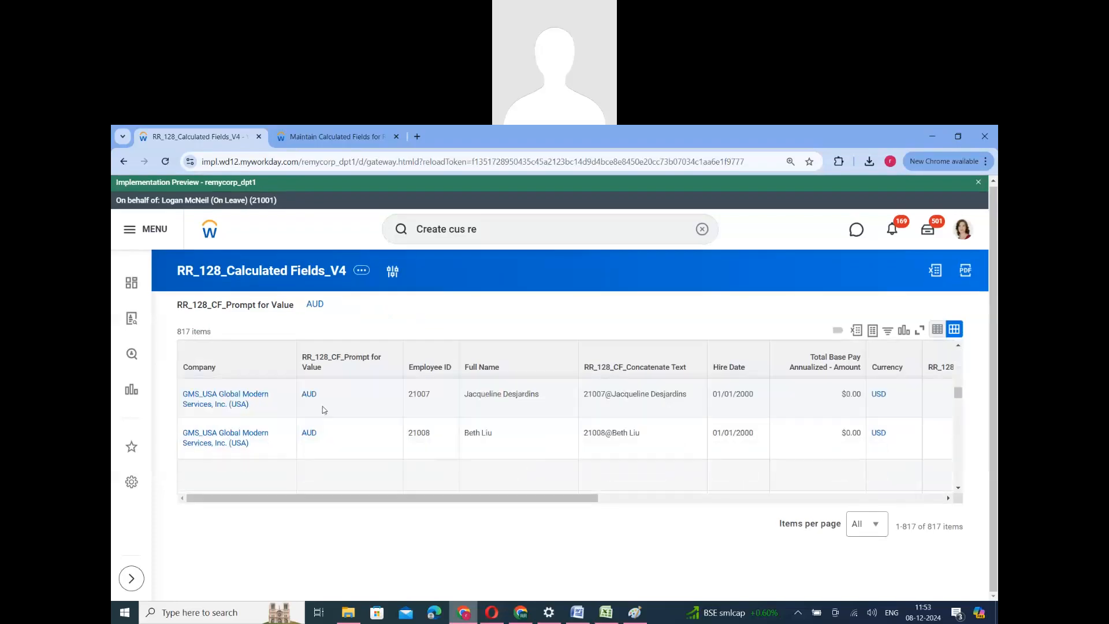
scroll(324, 409, "up", 5)
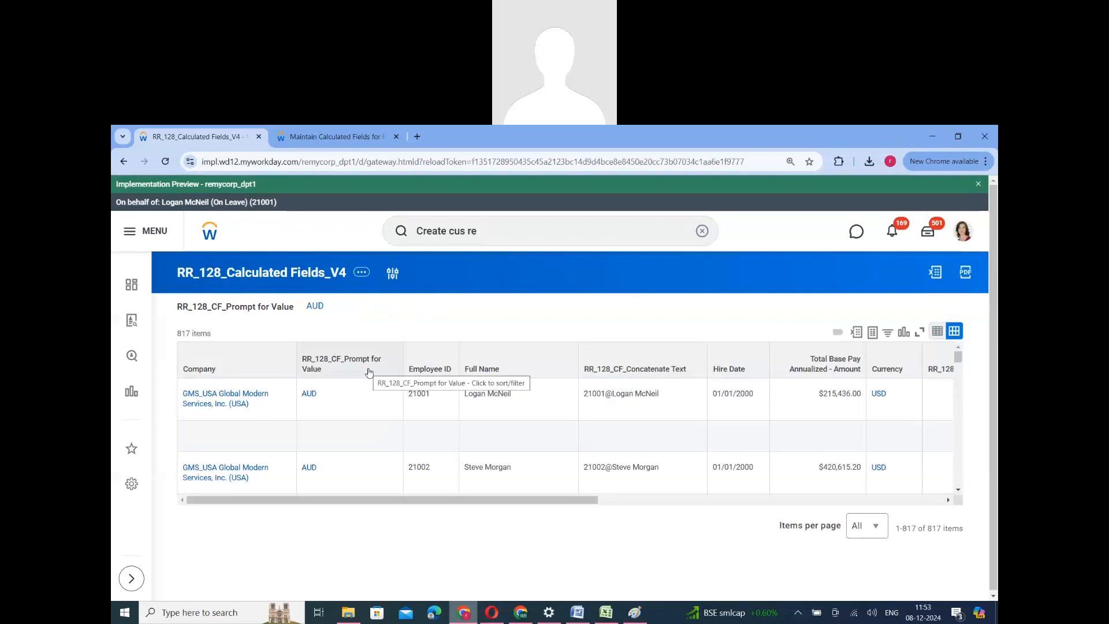
Remove the RR_128_CF_Prompt for Value column from the report definition, save it and rerun the report.
left_click(362, 273)
mouse_move(439, 323)
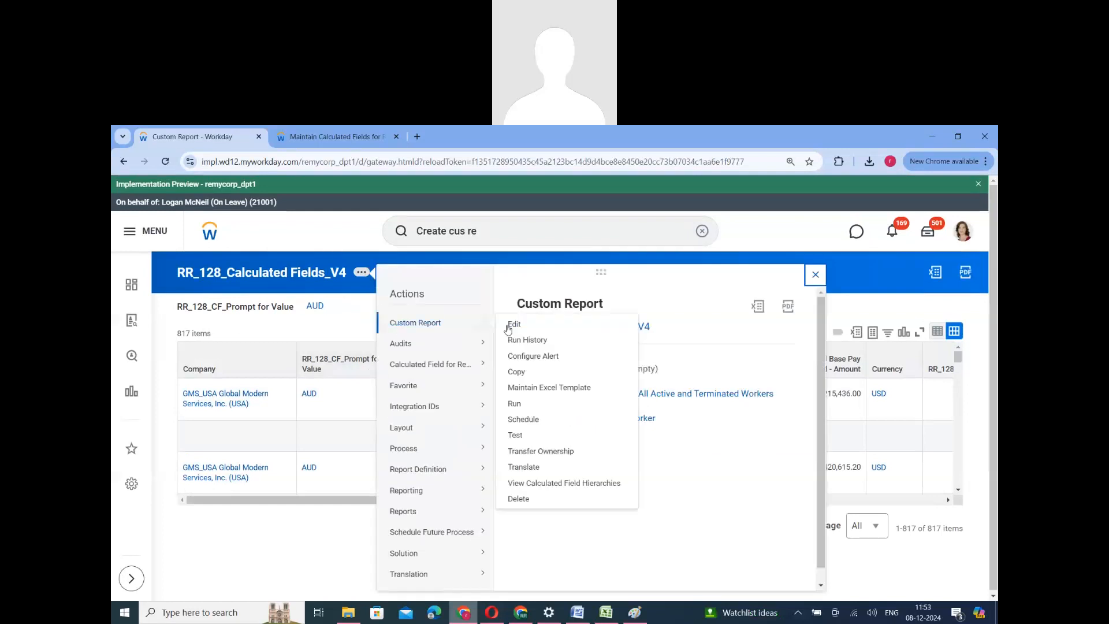
left_click(515, 324)
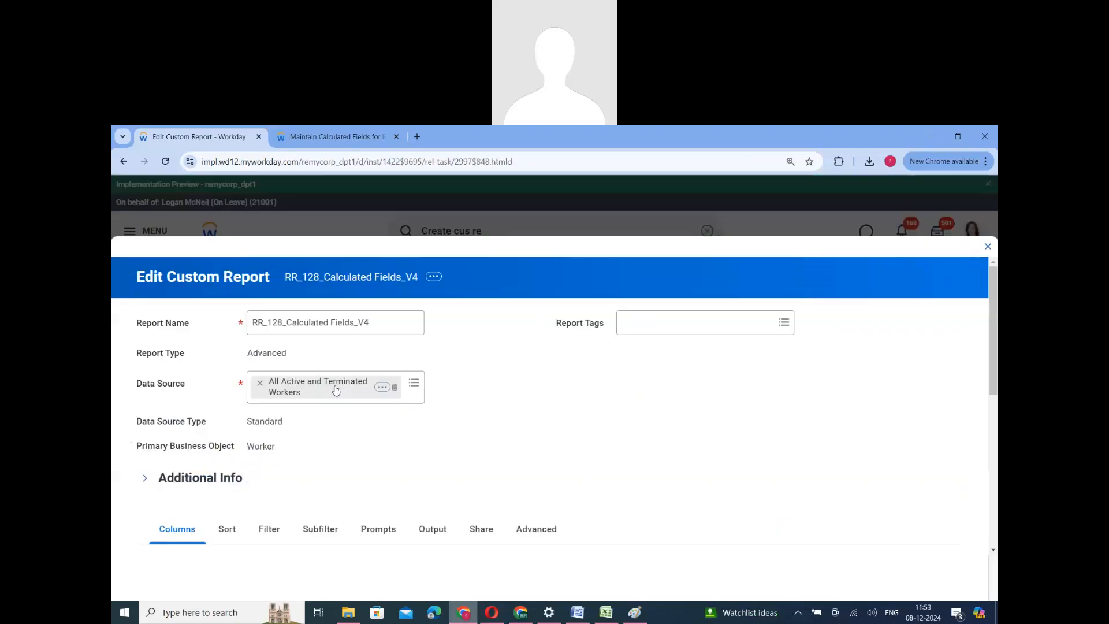
scroll(466, 277, "down", 6)
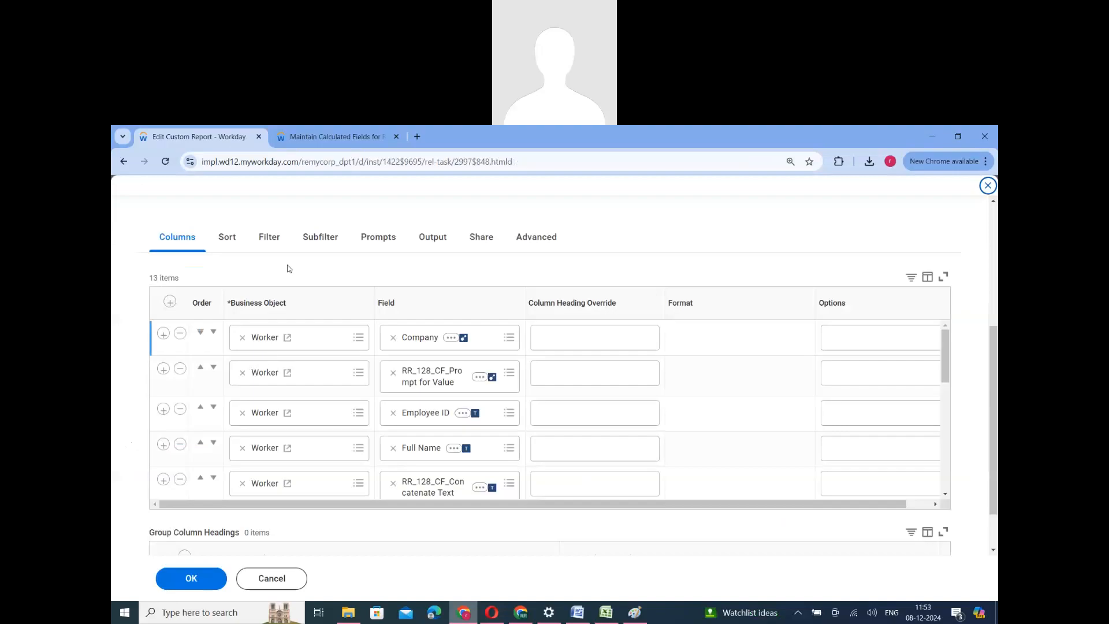
left_click(438, 374)
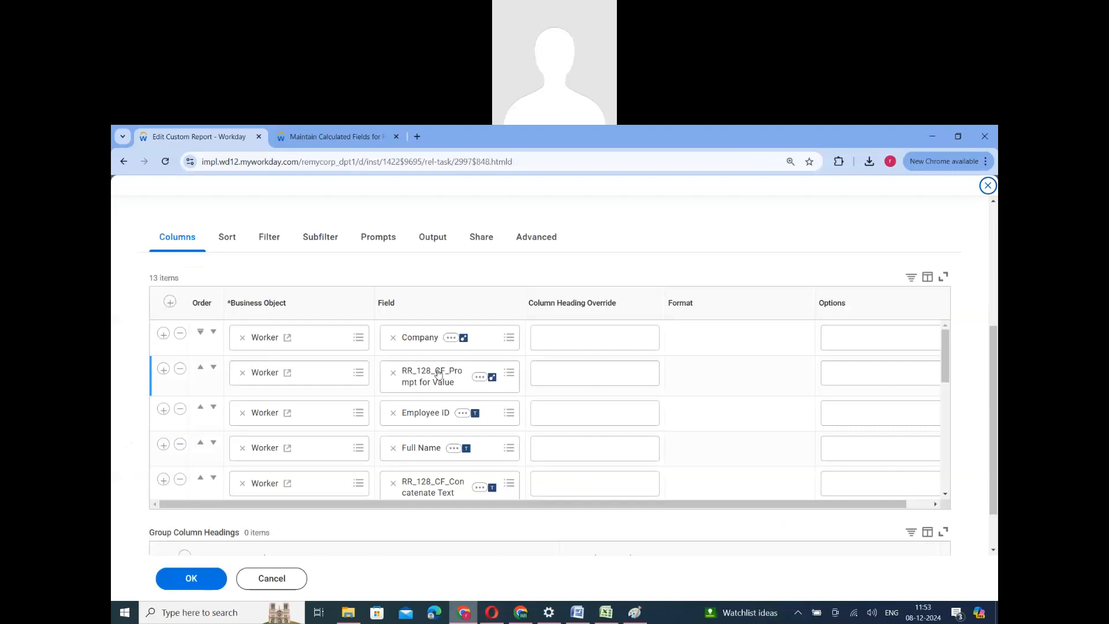
left_click(180, 369)
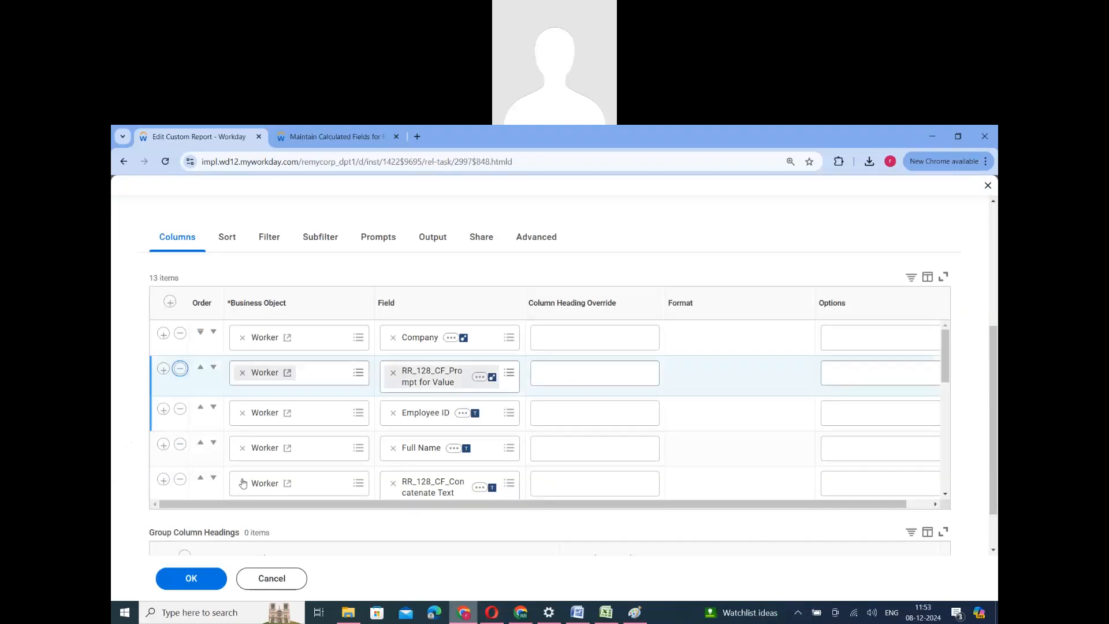
left_click(208, 581)
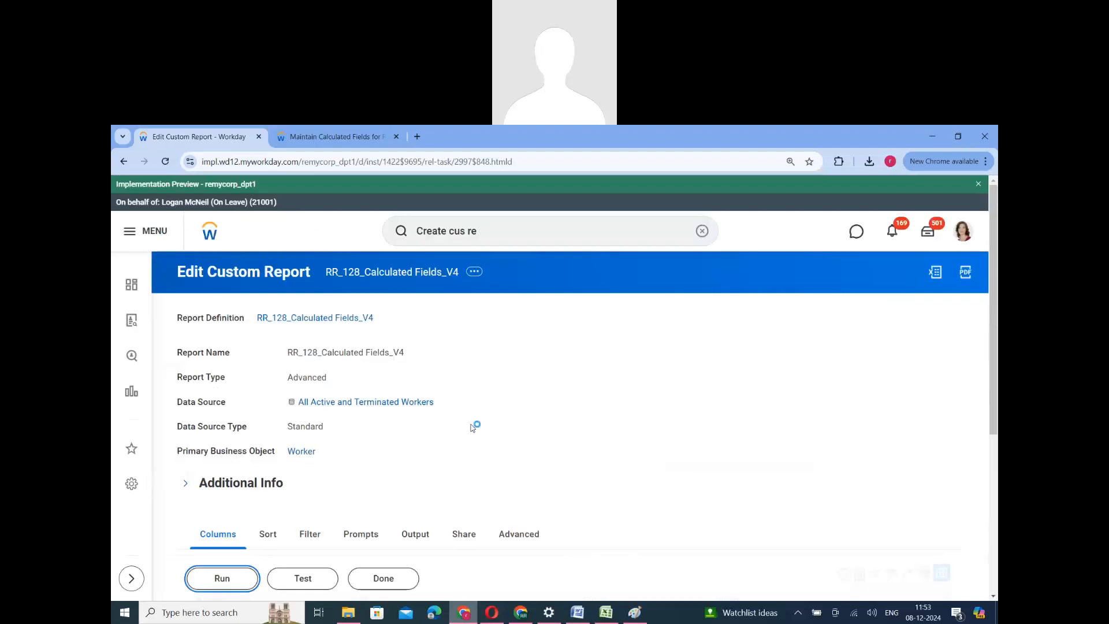
left_click(333, 136)
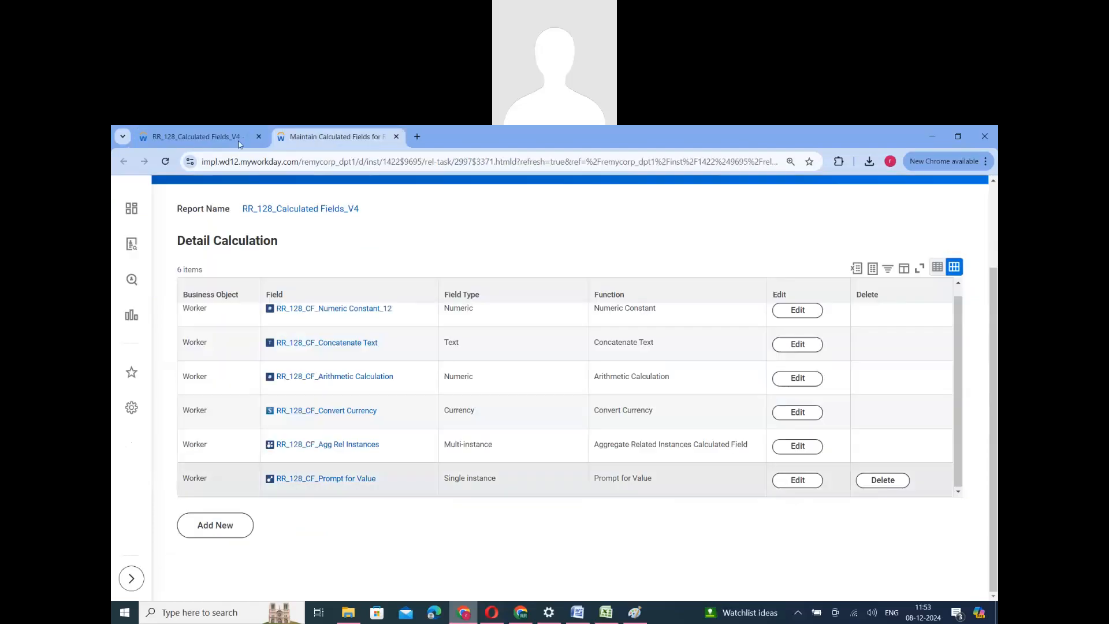
left_click(239, 138)
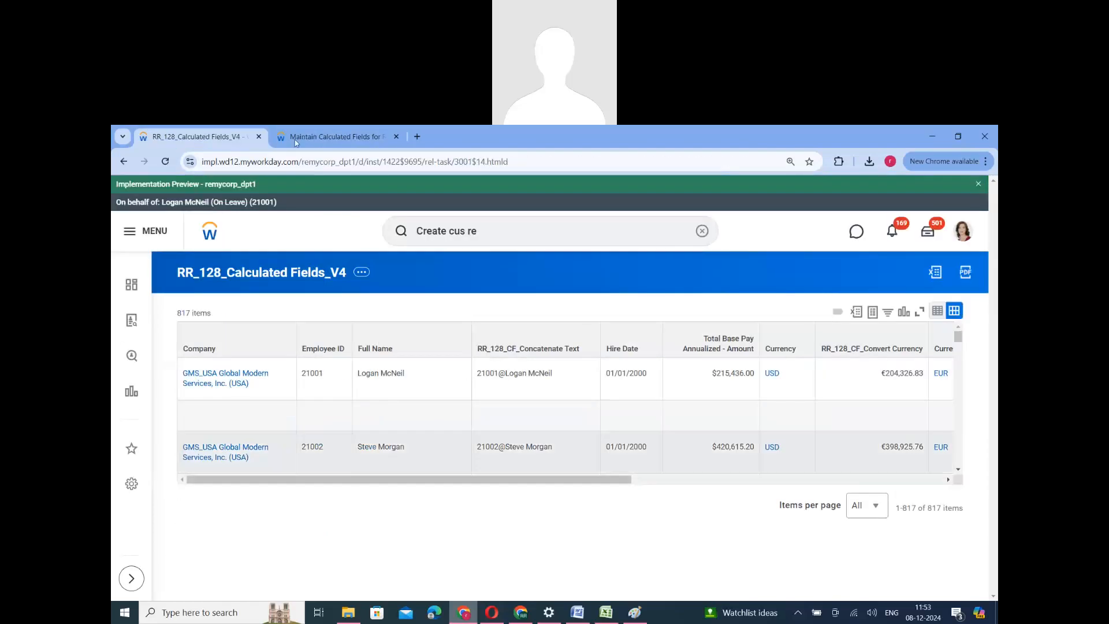
Set the Target Currency Code Field of RR_128_CF_Convert Currency to the calculated field RR_128_CF_Prompt for Value and save it.
left_click(295, 139)
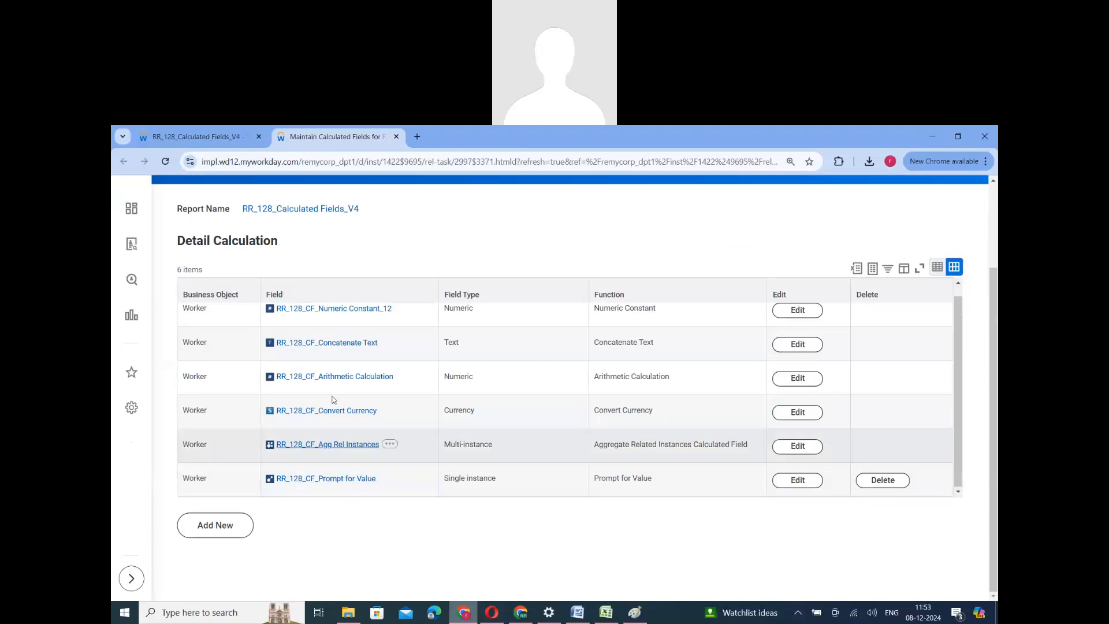
left_click(809, 413)
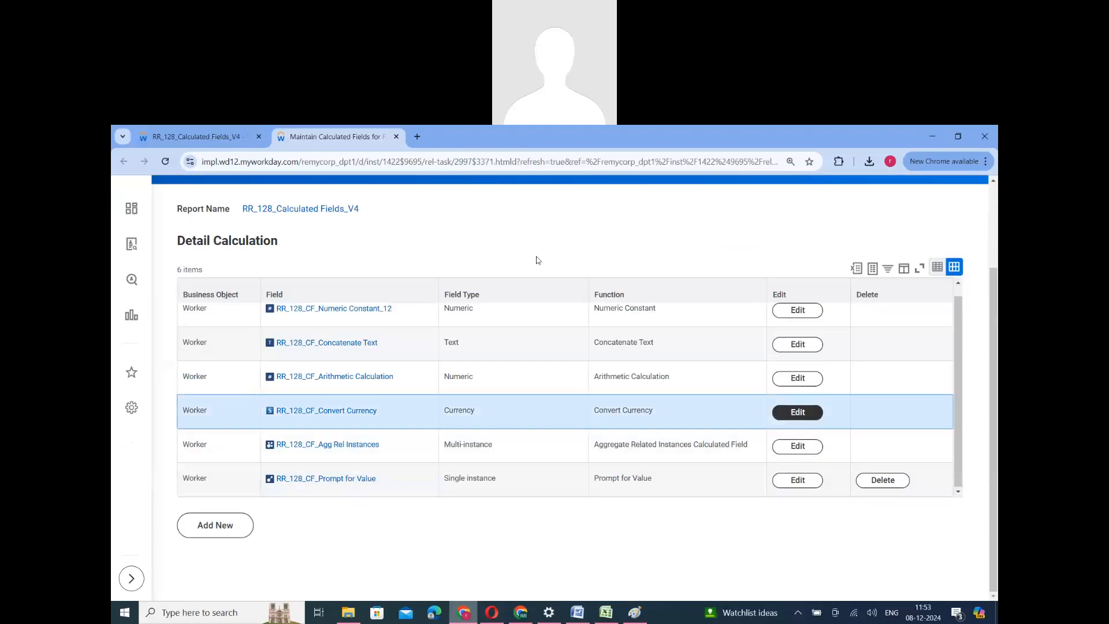
scroll(487, 359, "down", 3)
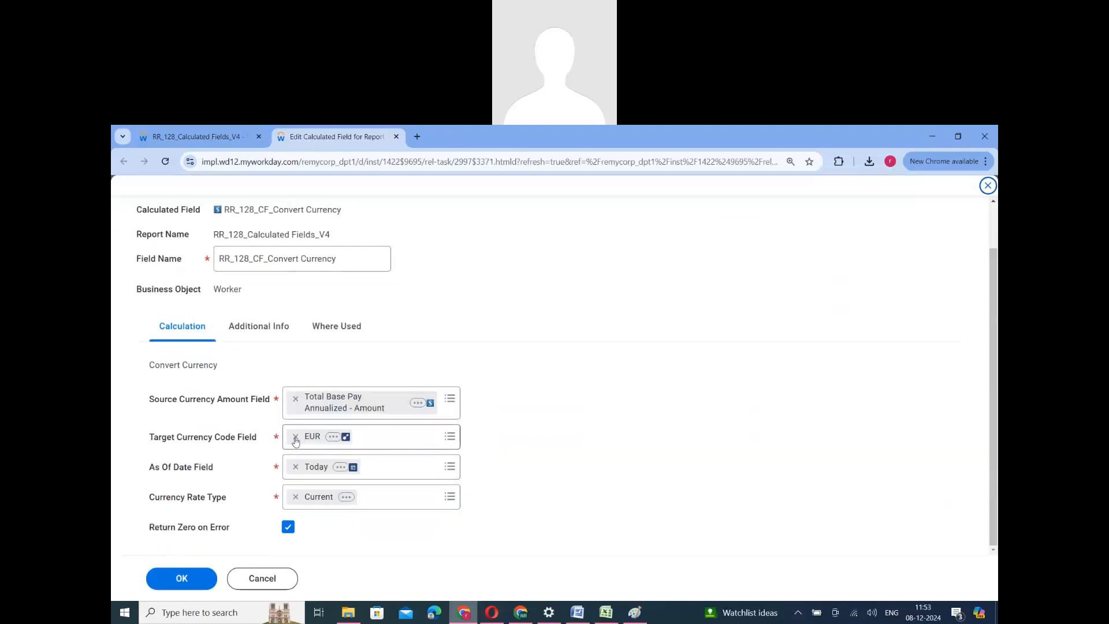
left_click(296, 437)
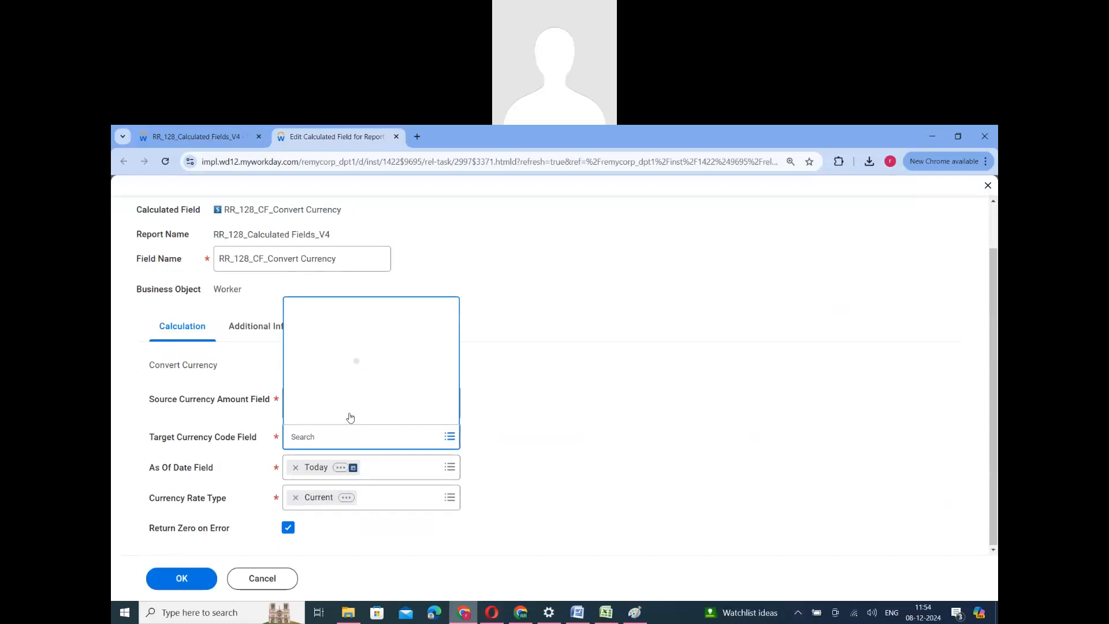
left_click(355, 374)
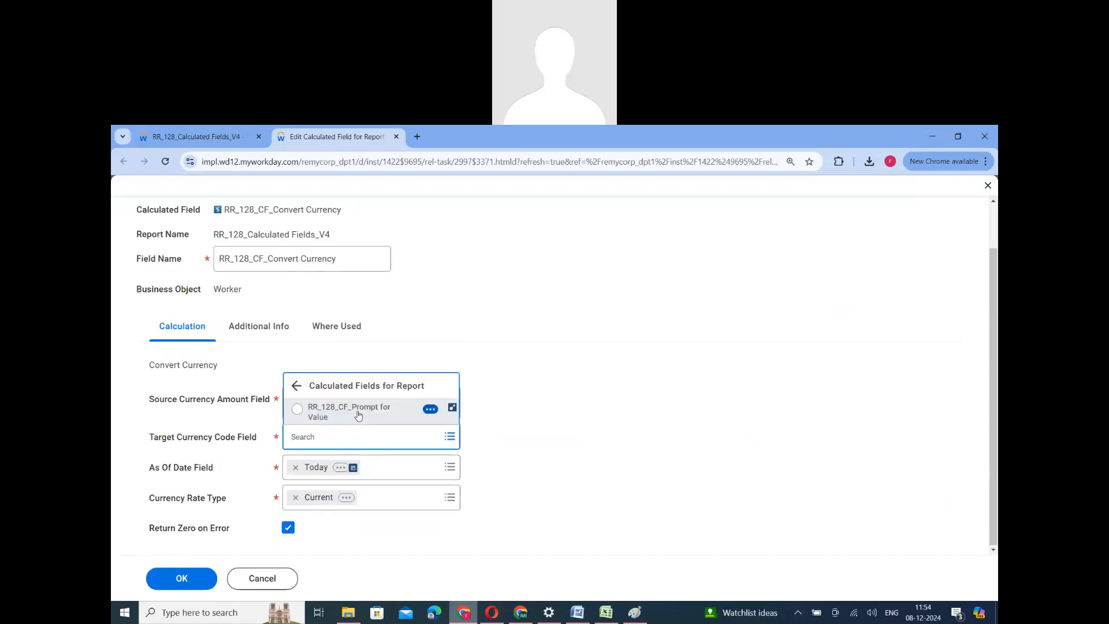
left_click(358, 414)
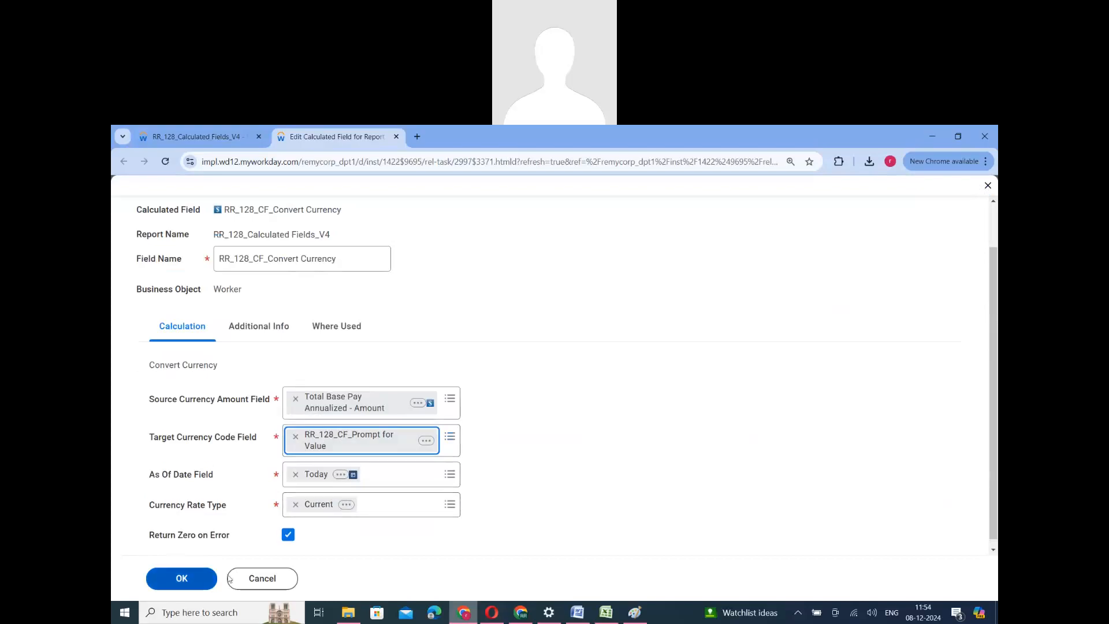
left_click(209, 578)
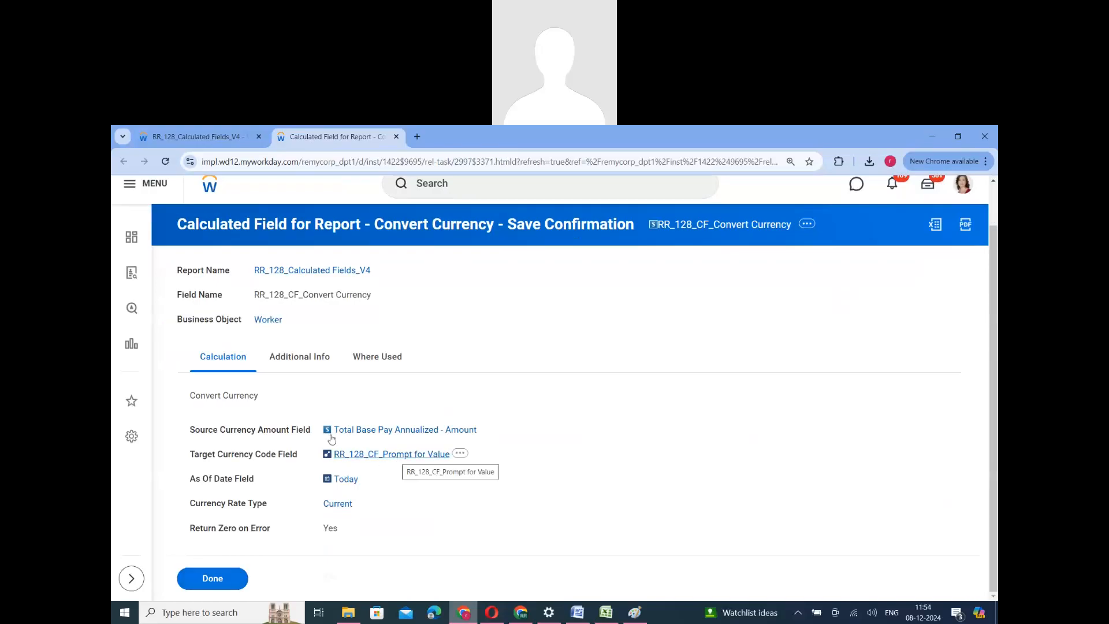
Run the RR_128_Calculated Fields_V4 report with INR as the RR_128_CF_Prompt for Value.
left_click(214, 138)
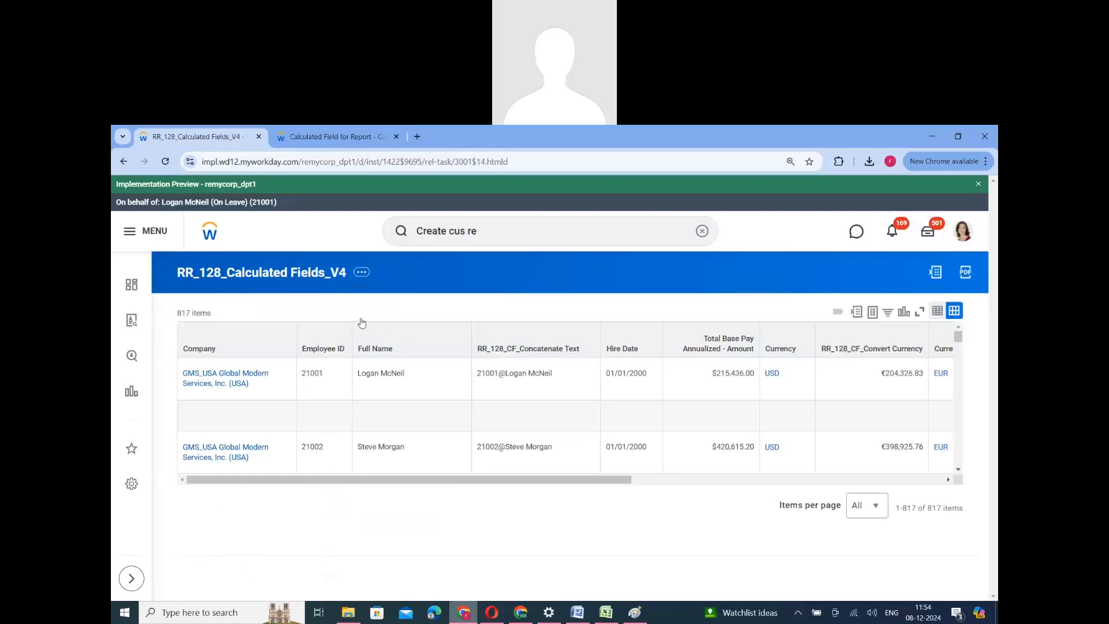
left_click(361, 274)
mouse_move(415, 322)
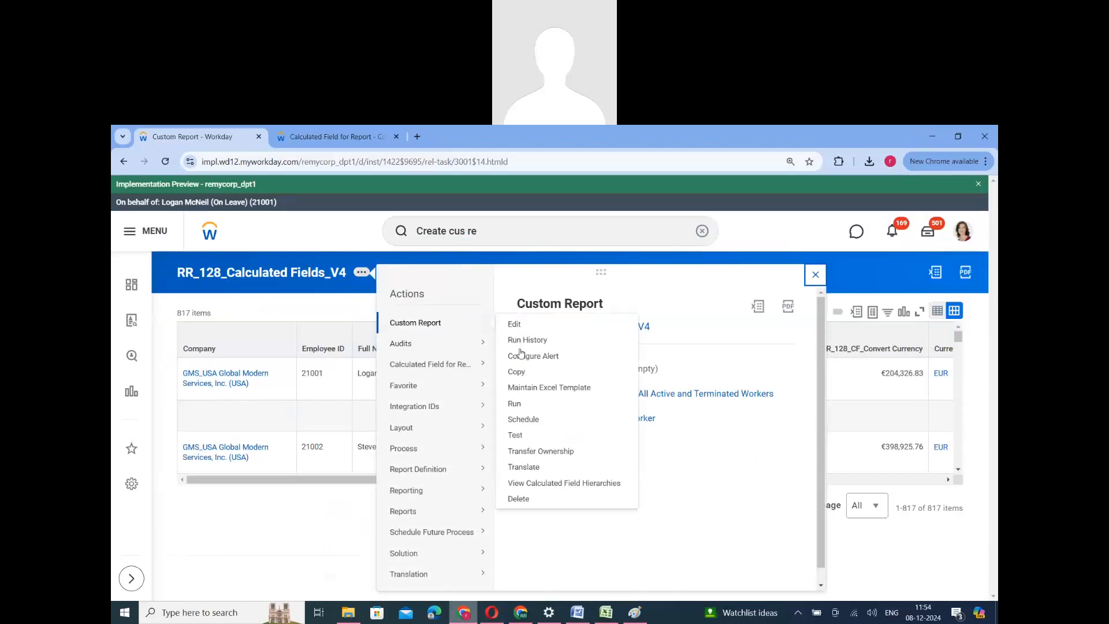
left_click(514, 403)
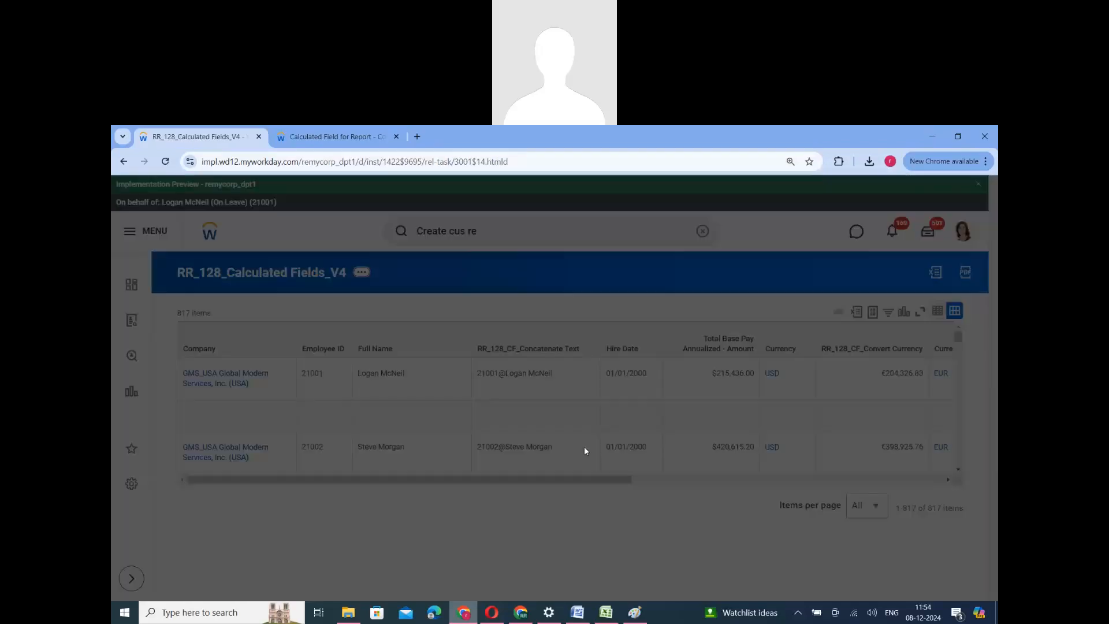
triple_click(369, 361)
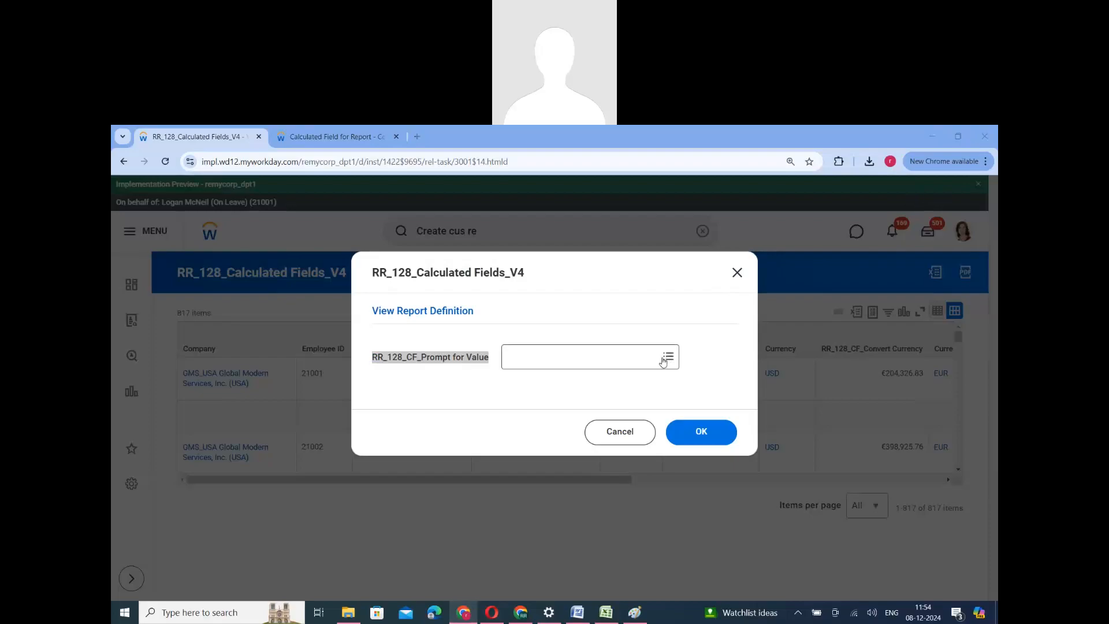
left_click(559, 367)
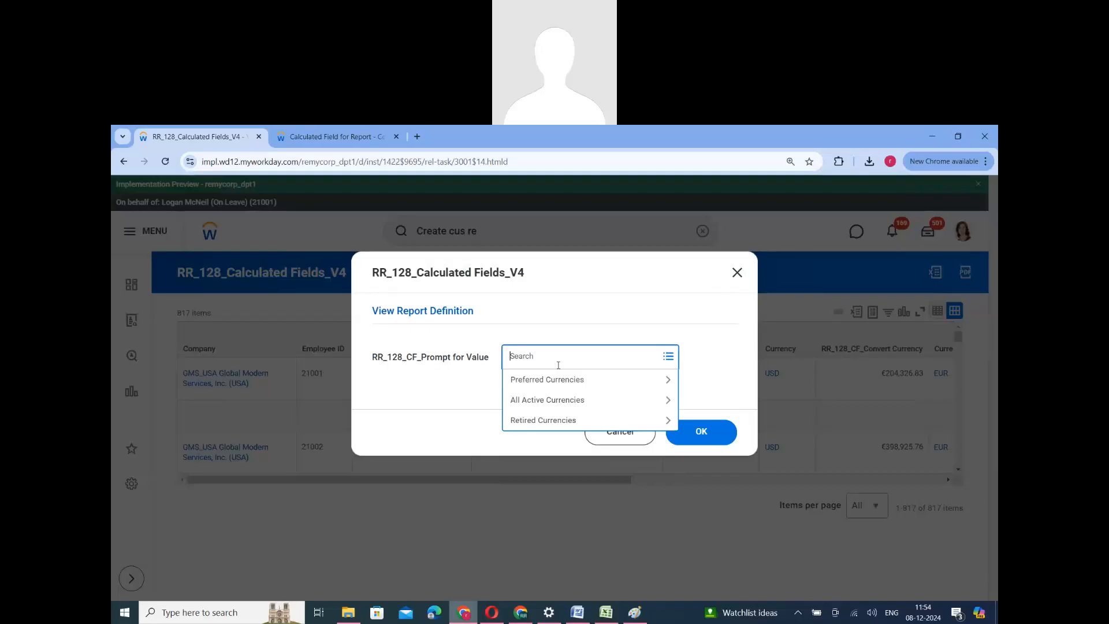
type("INR")
key("Return")
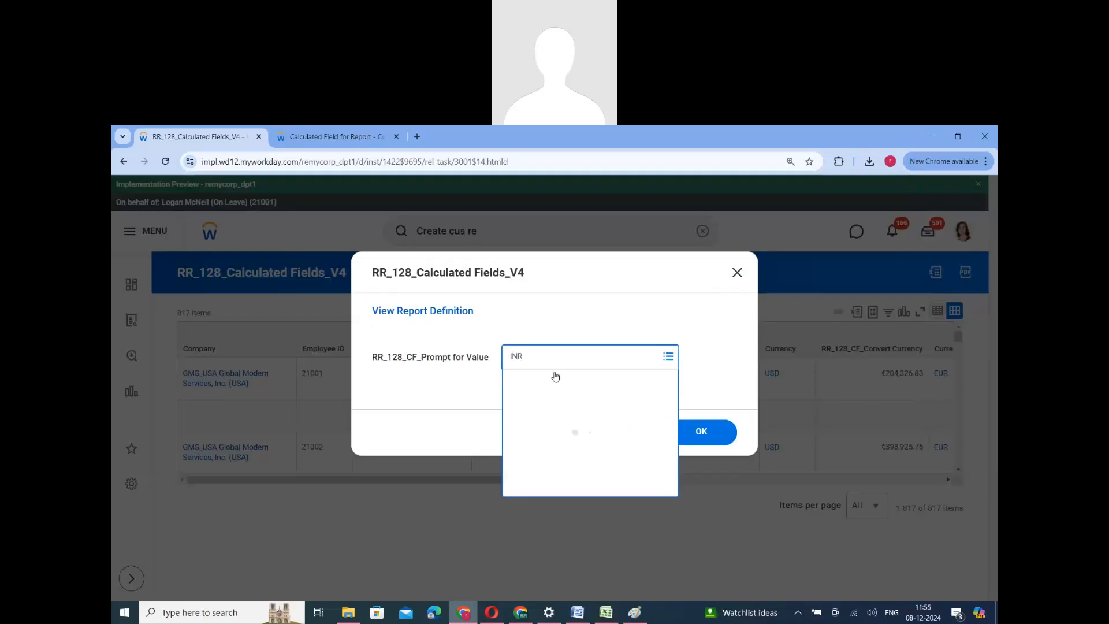
left_click(554, 376)
left_click(712, 437)
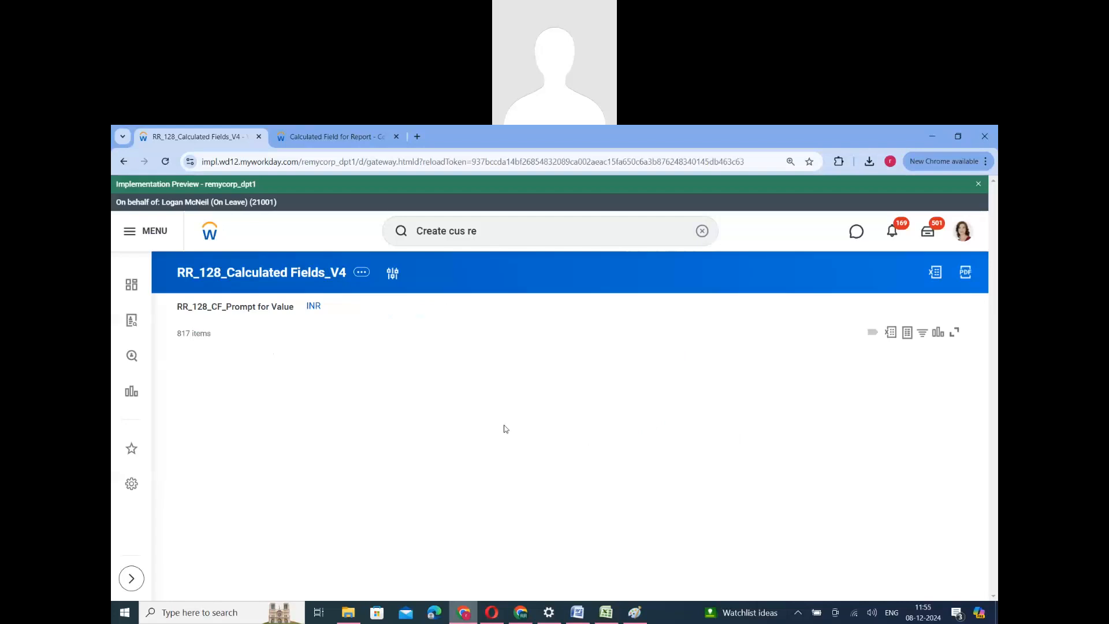
Examine the RR_128_CF_Convert Currency amounts and their currency column for several workers in the INR report output.
left_click(751, 496)
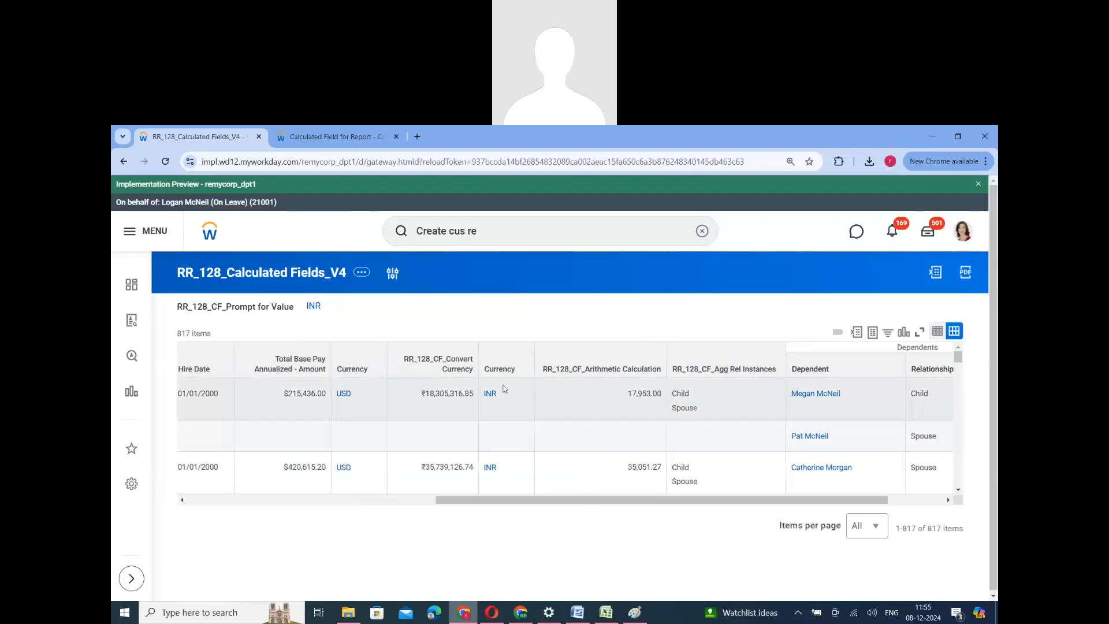
triple_click(444, 399)
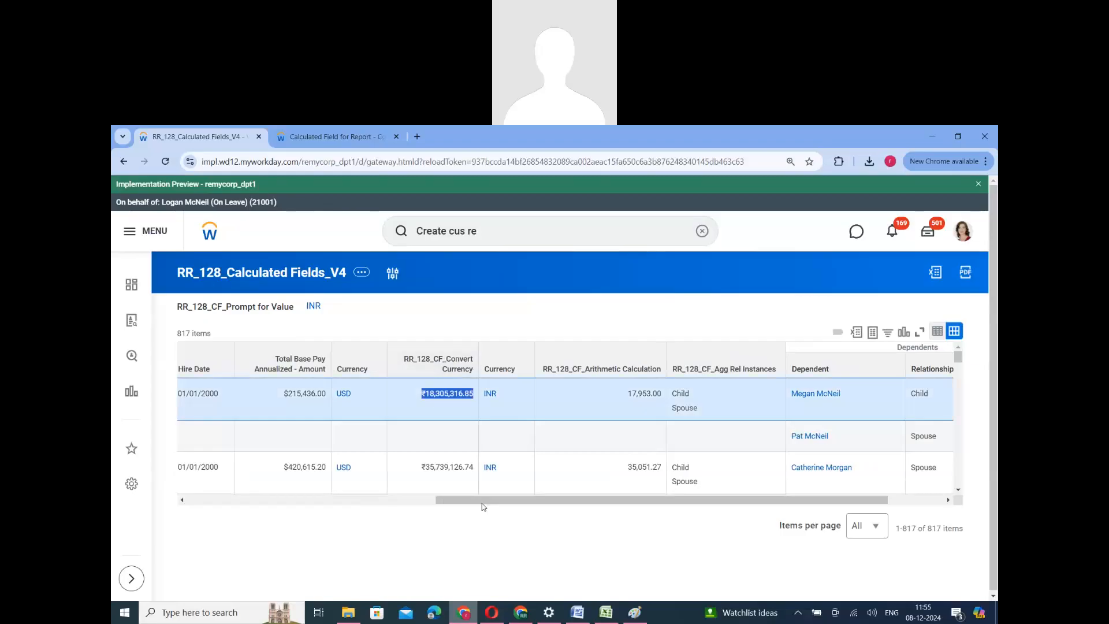
scroll(560, 458, "left", 2)
scroll(560, 458, "left", 4)
double_click(613, 469)
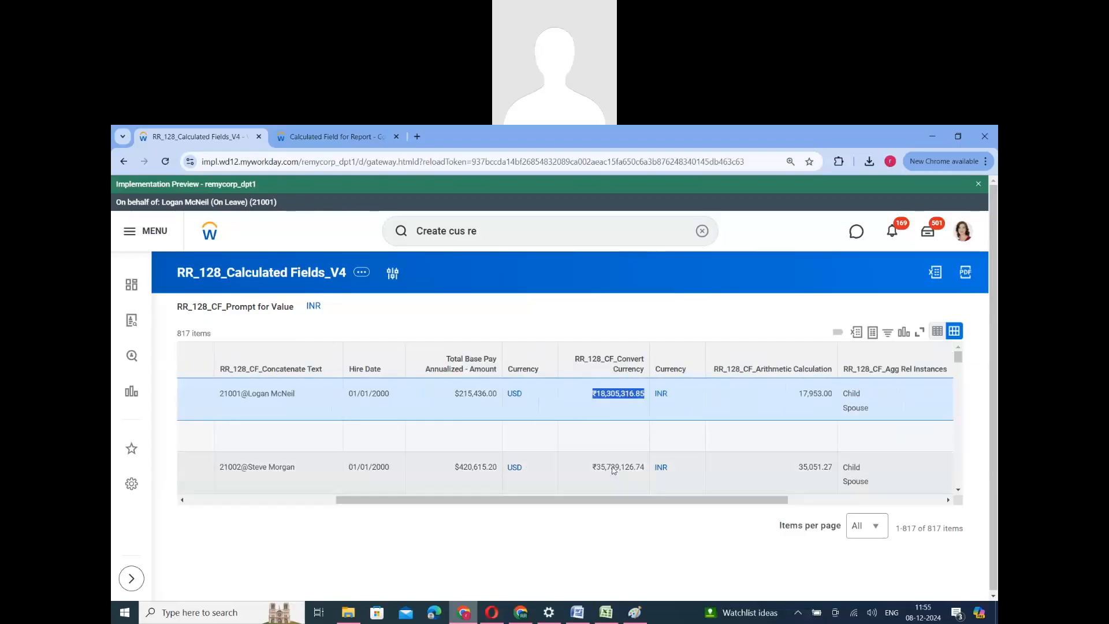
scroll(616, 476, "down", 1)
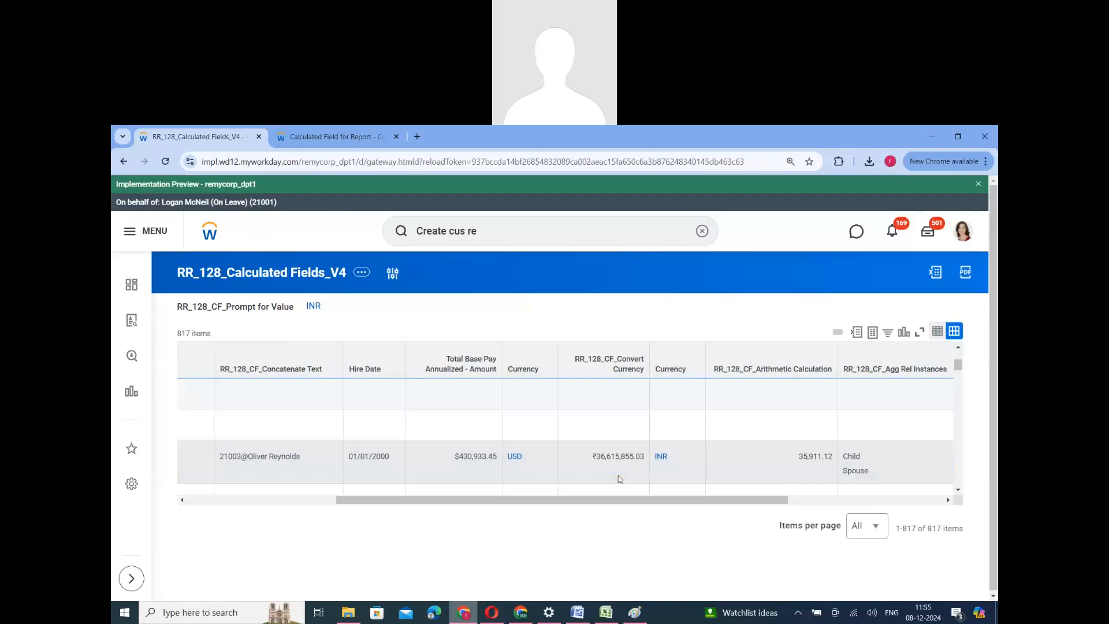
Change the report's RR_128_CF_Prompt for Value to EUR and rerun it.
left_click(391, 276)
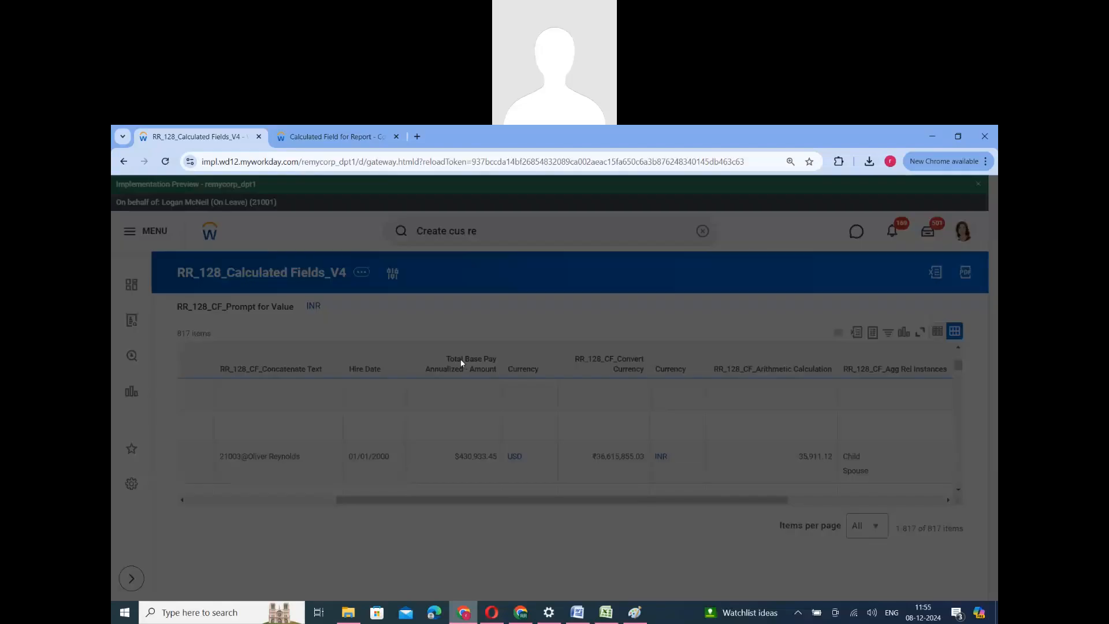
left_click(513, 356)
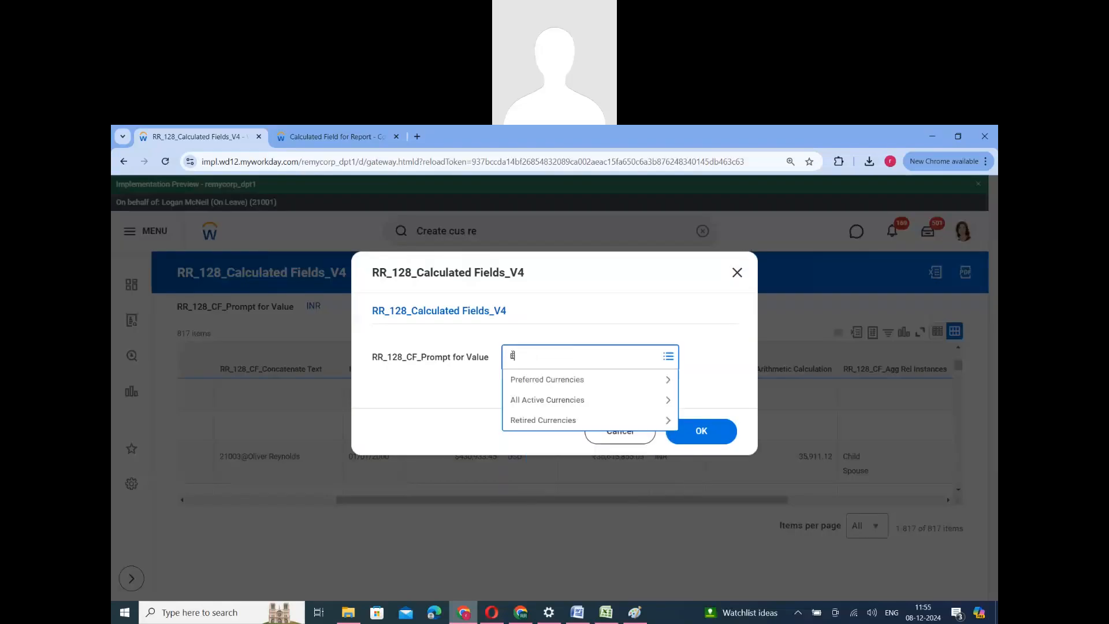
type("EUR")
key("Return")
left_click(531, 403)
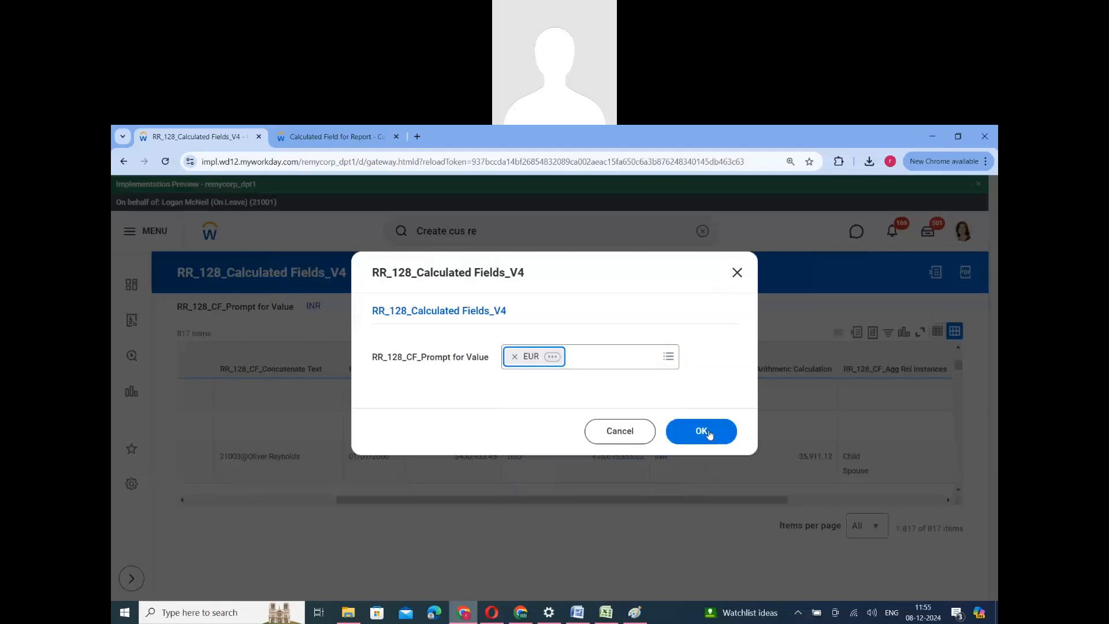
left_click(704, 432)
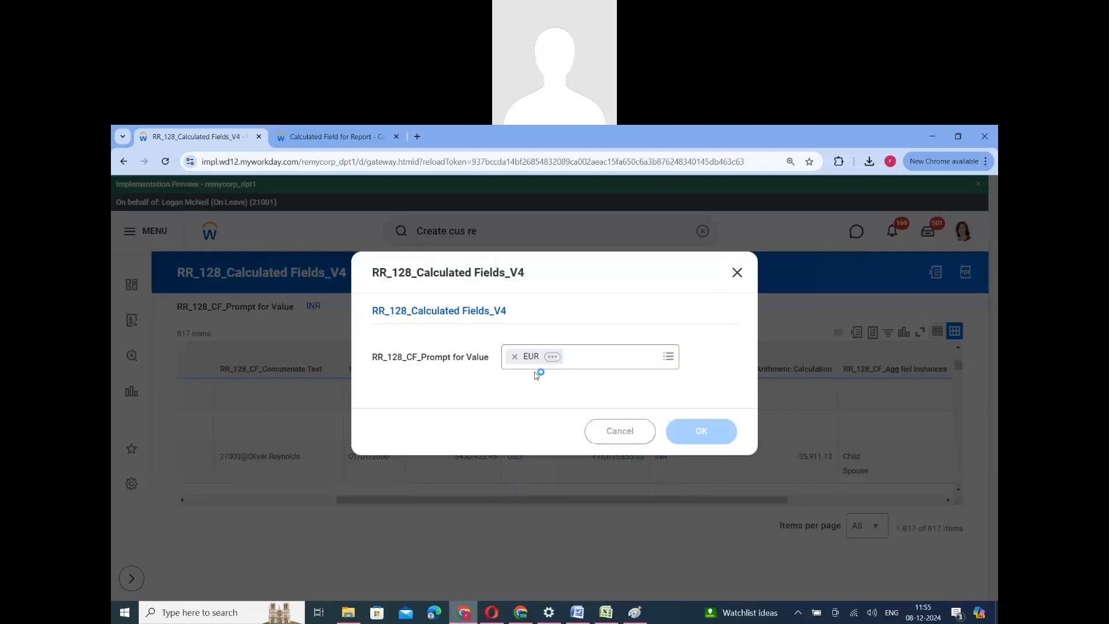
left_click(701, 431)
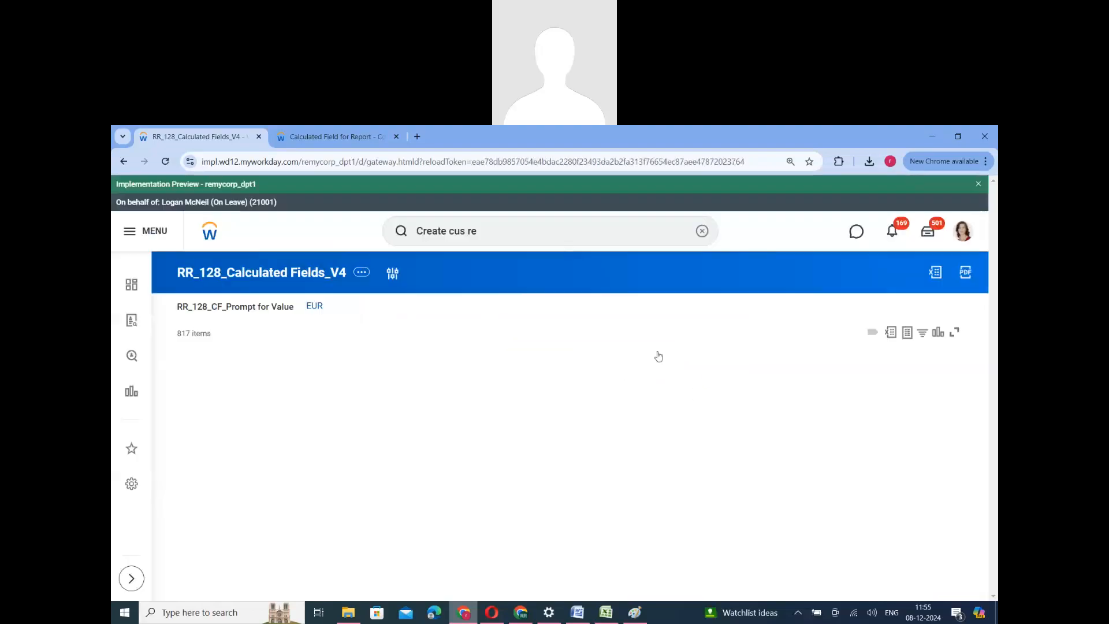
Compare the RR_128_CF_Convert Currency amounts with the Total Base Pay Annualized amounts in the EUR report output.
left_click_drag(593, 502, 792, 491)
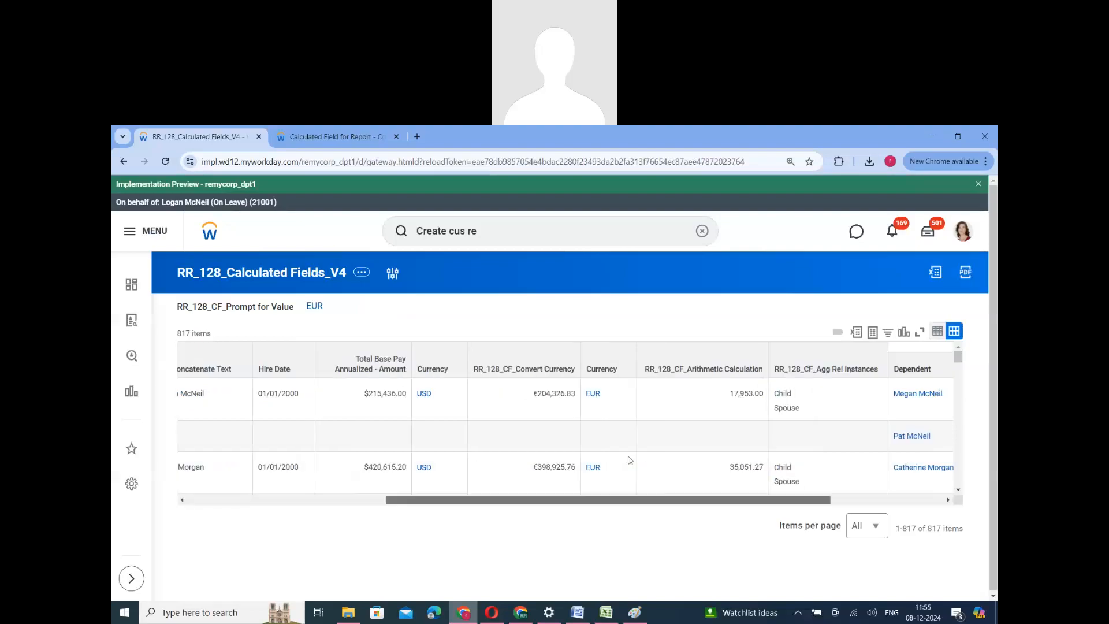
left_click(545, 394)
double_click(546, 393)
left_click(518, 312)
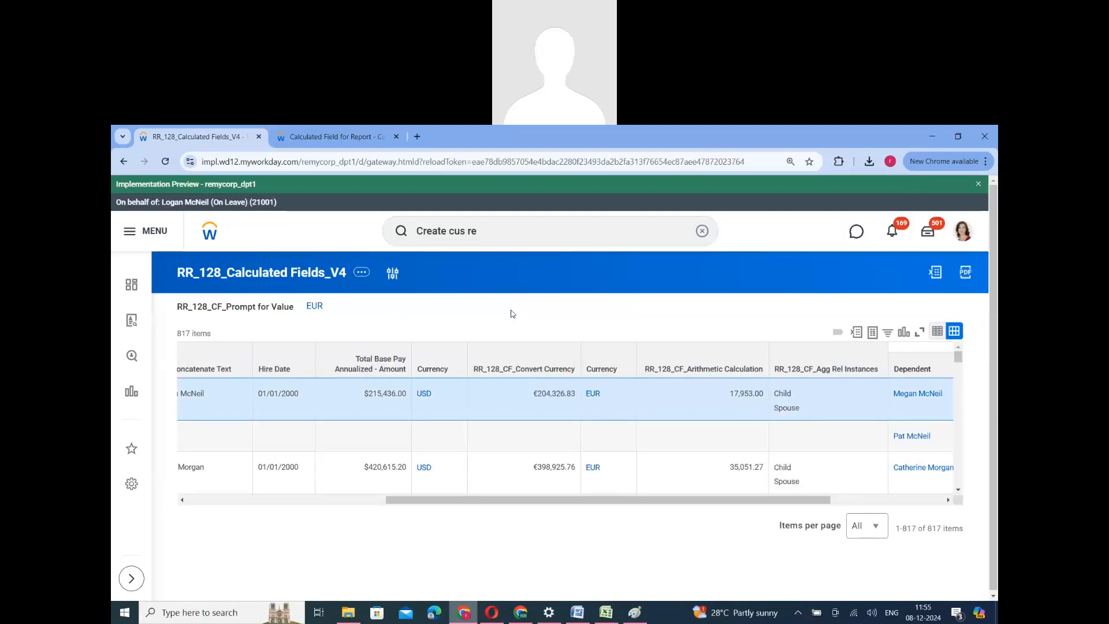
Check the Target Currency Code Field of RR_128_CF_Convert Currency and close its save confirmation.
left_click(331, 138)
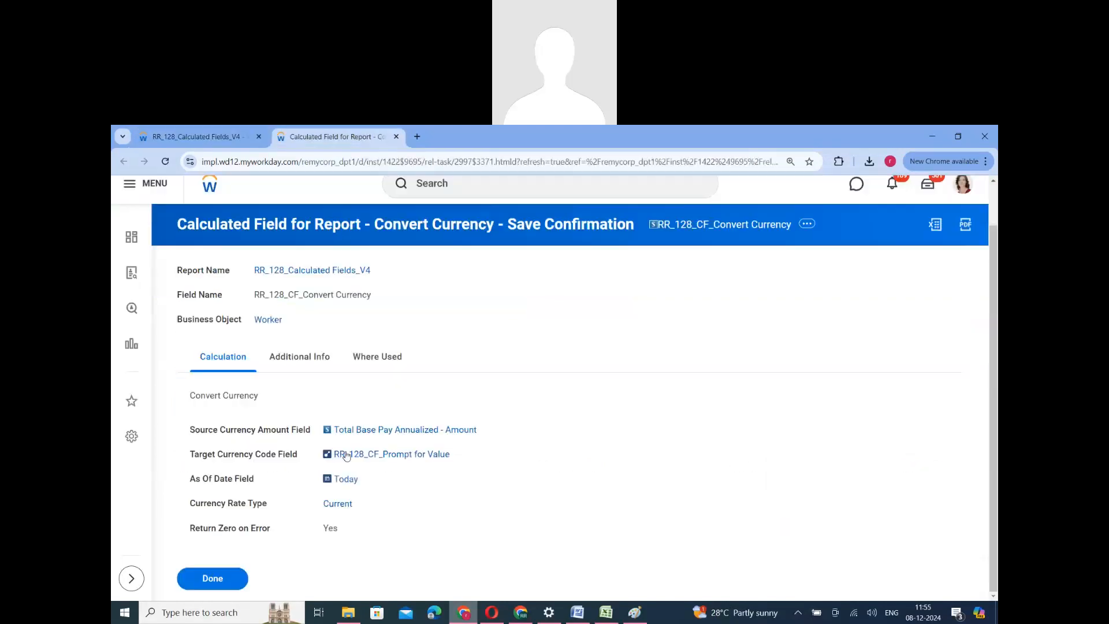
triple_click(262, 456)
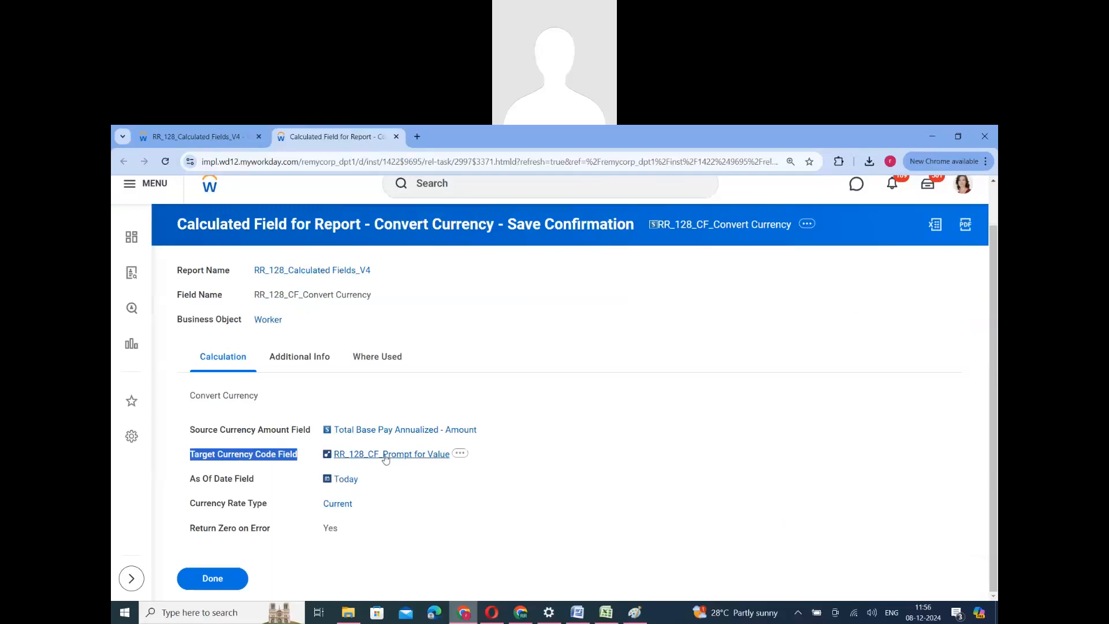
left_click(213, 579)
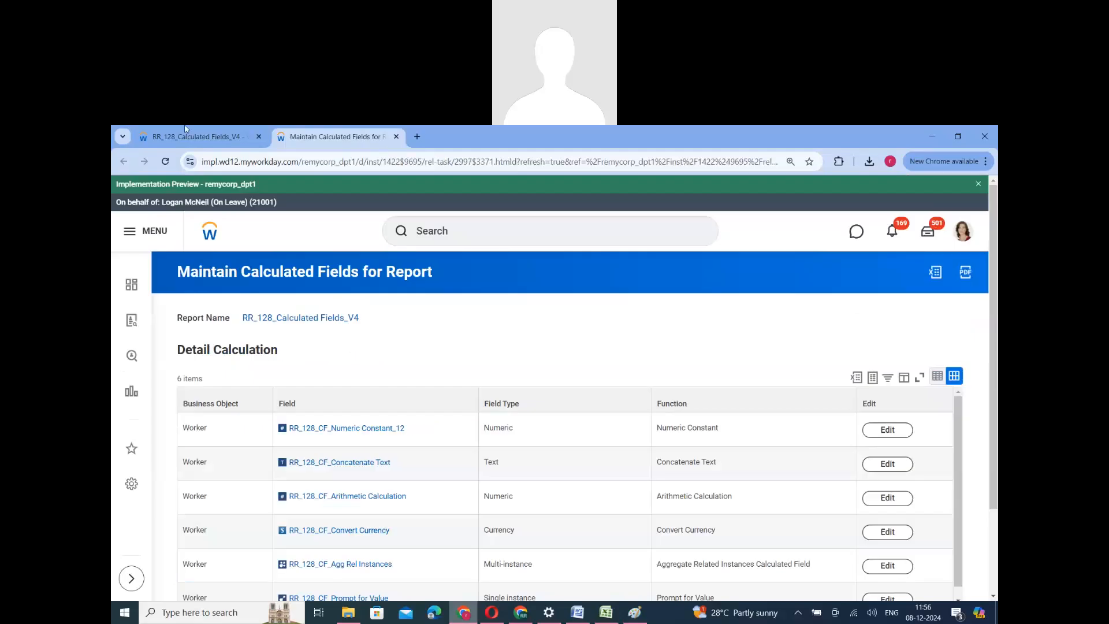
Return to the report output and review the RR_128_CF_Prompt for Value entry above the results.
left_click(199, 137)
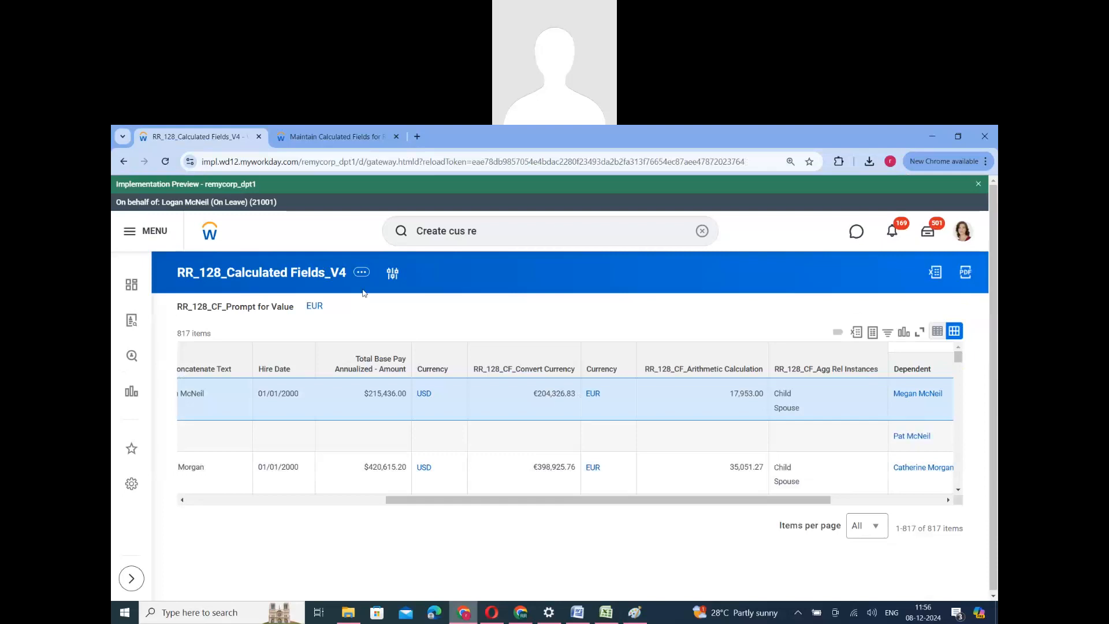
triple_click(266, 311)
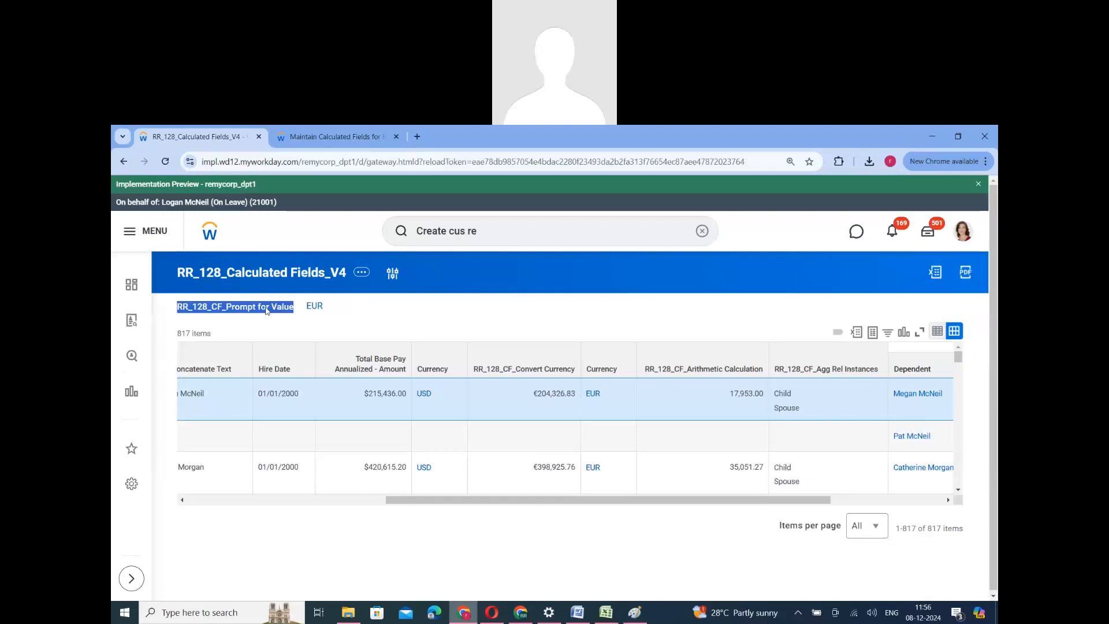
double_click(289, 312)
triple_click(278, 312)
Switch to Word, select the function list from Aggregate Related Instances through Prompt for Value, and save ERP_124.docx.
left_click(577, 612)
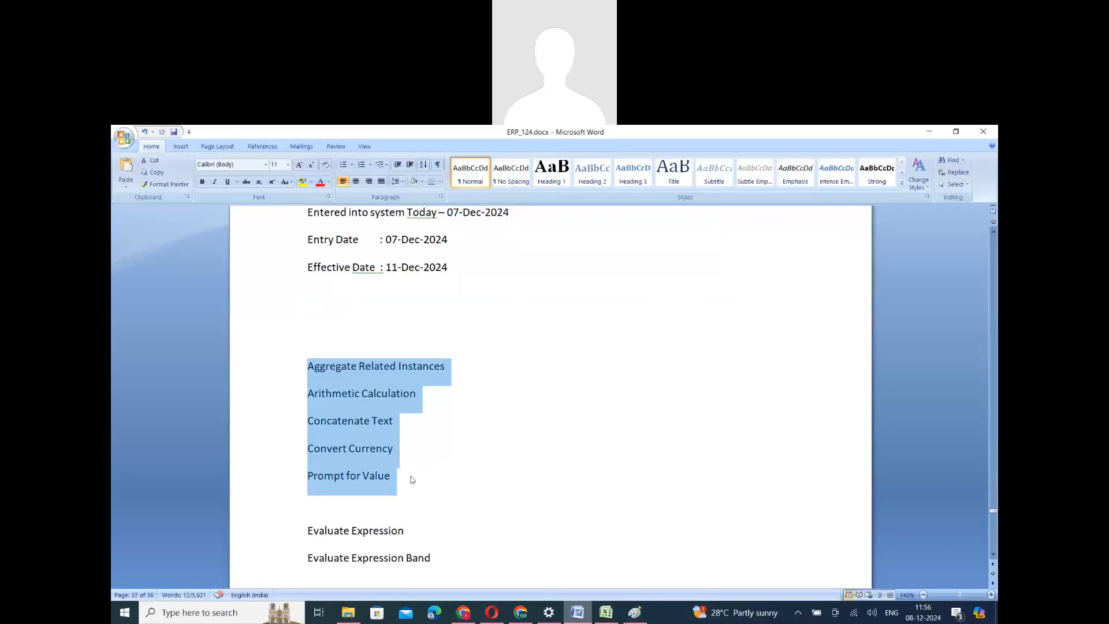
left_click_drag(412, 480, 307, 366)
left_click(173, 133)
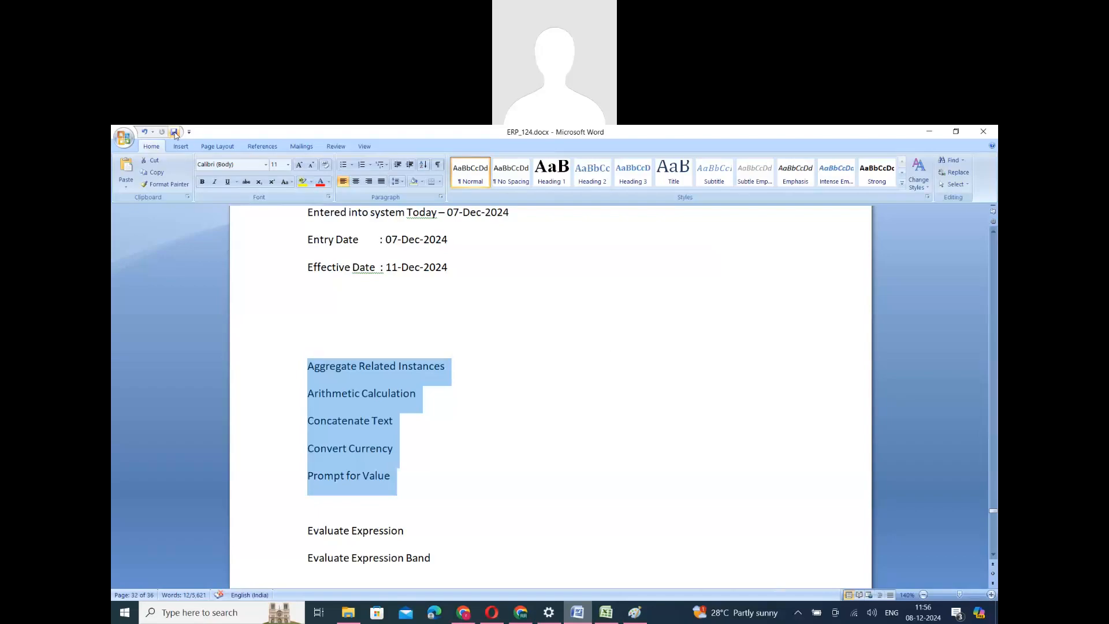